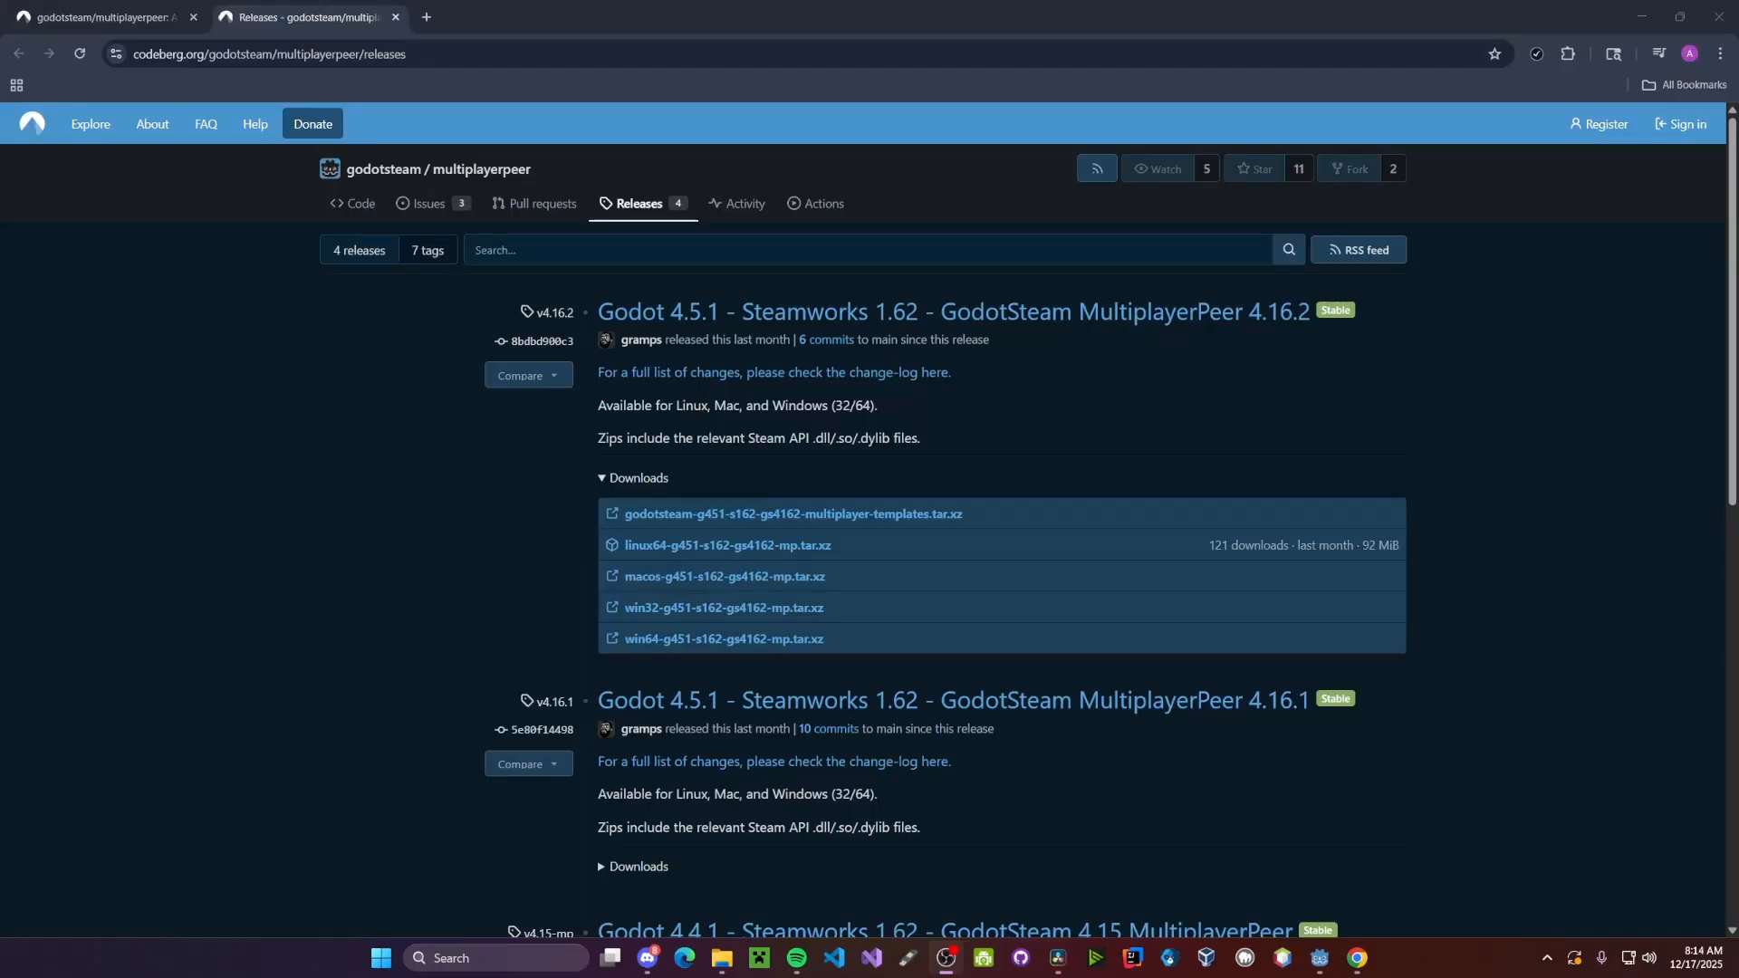
# Extract the downloaded win64 archive and view the extracted folder with full file names.
pyautogui.click(579, 59)
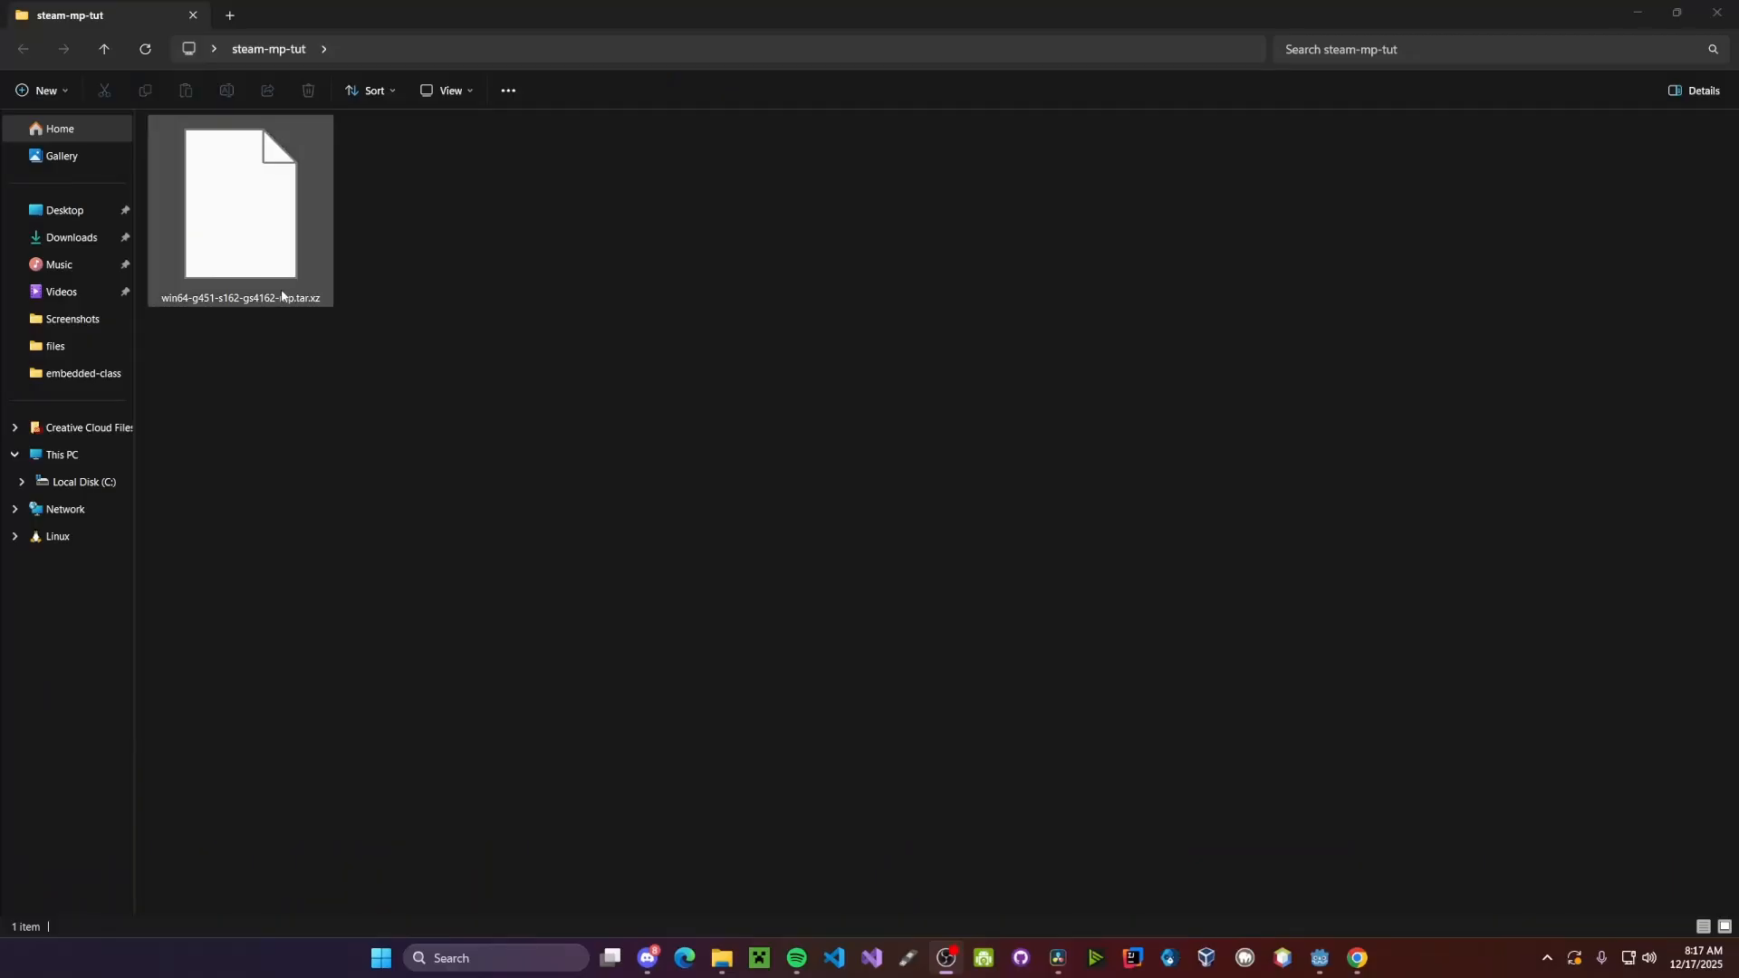
pyautogui.rightClick(214, 187)
pyautogui.click(276, 331)
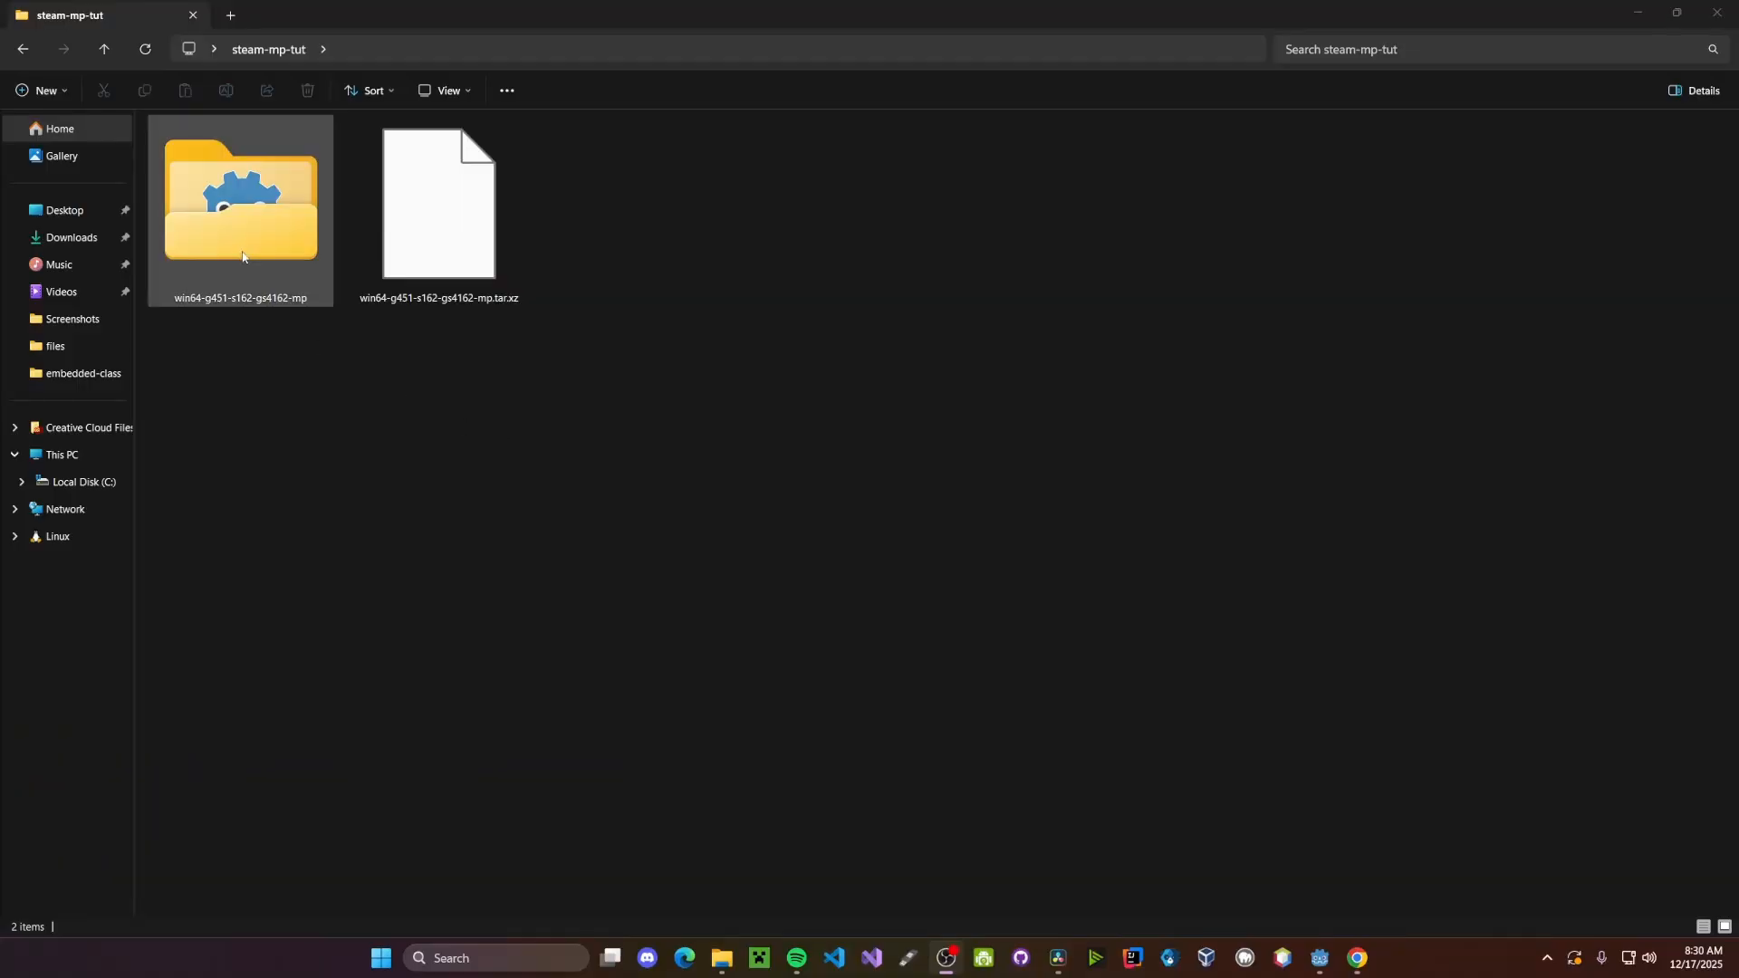
pyautogui.doubleClick(241, 251)
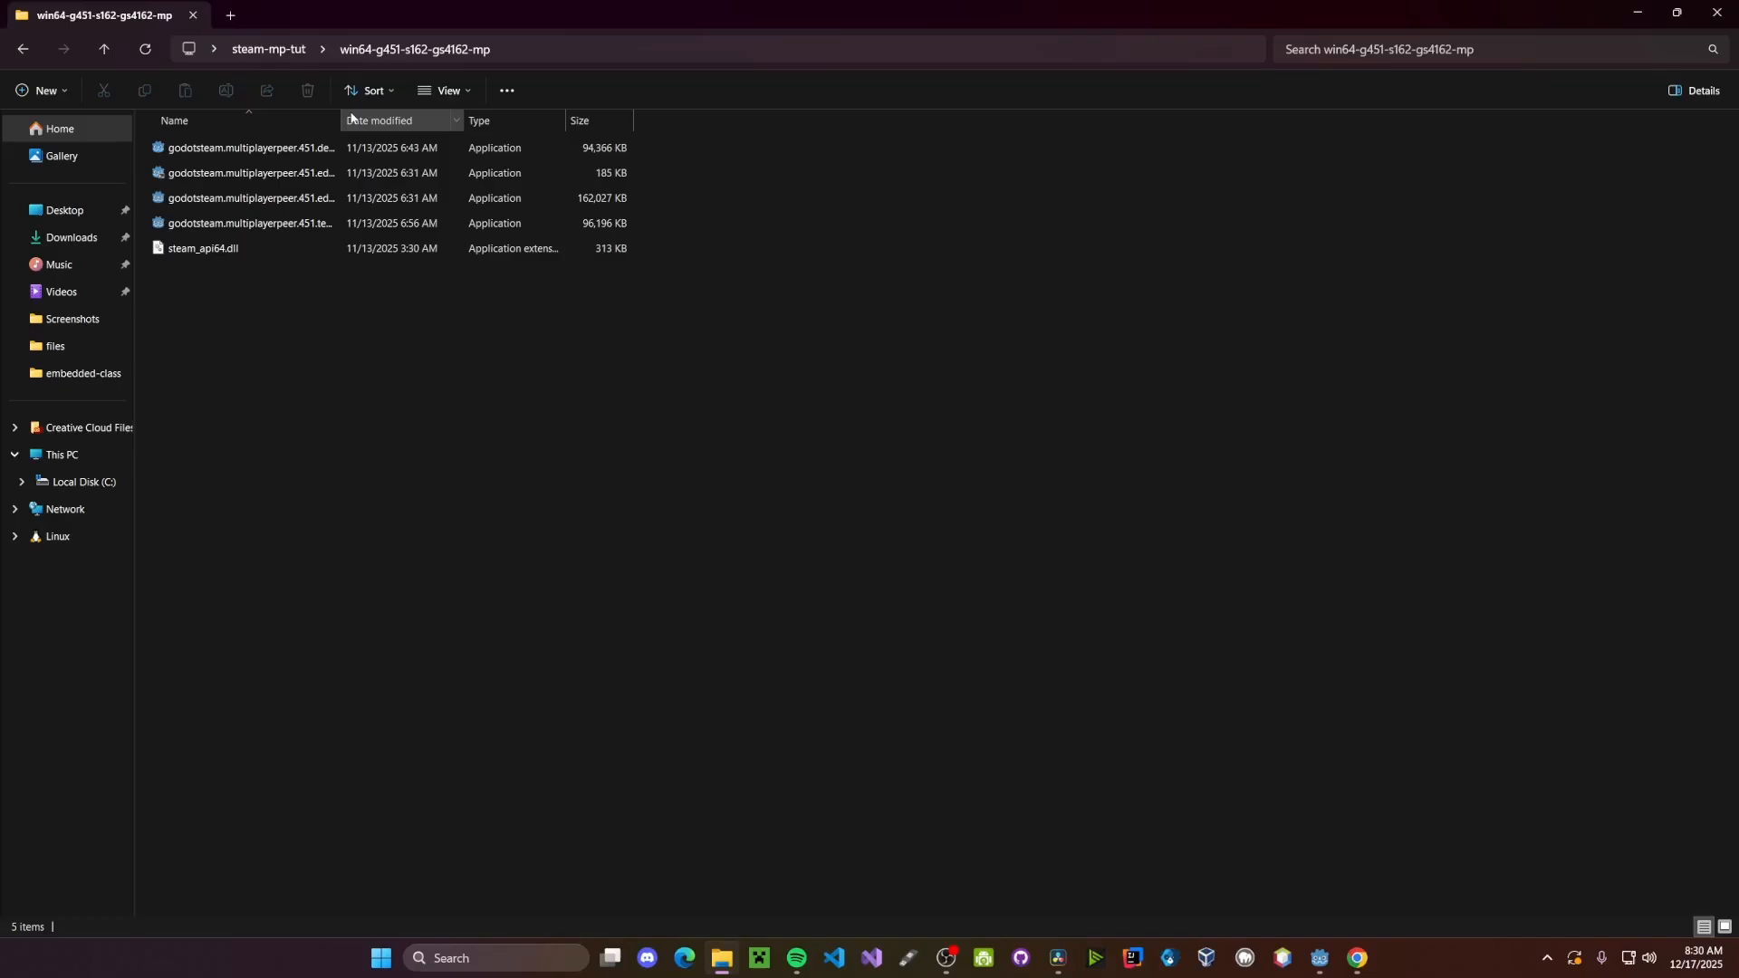
pyautogui.moveTo(340, 120); pyautogui.dragTo(427, 136)
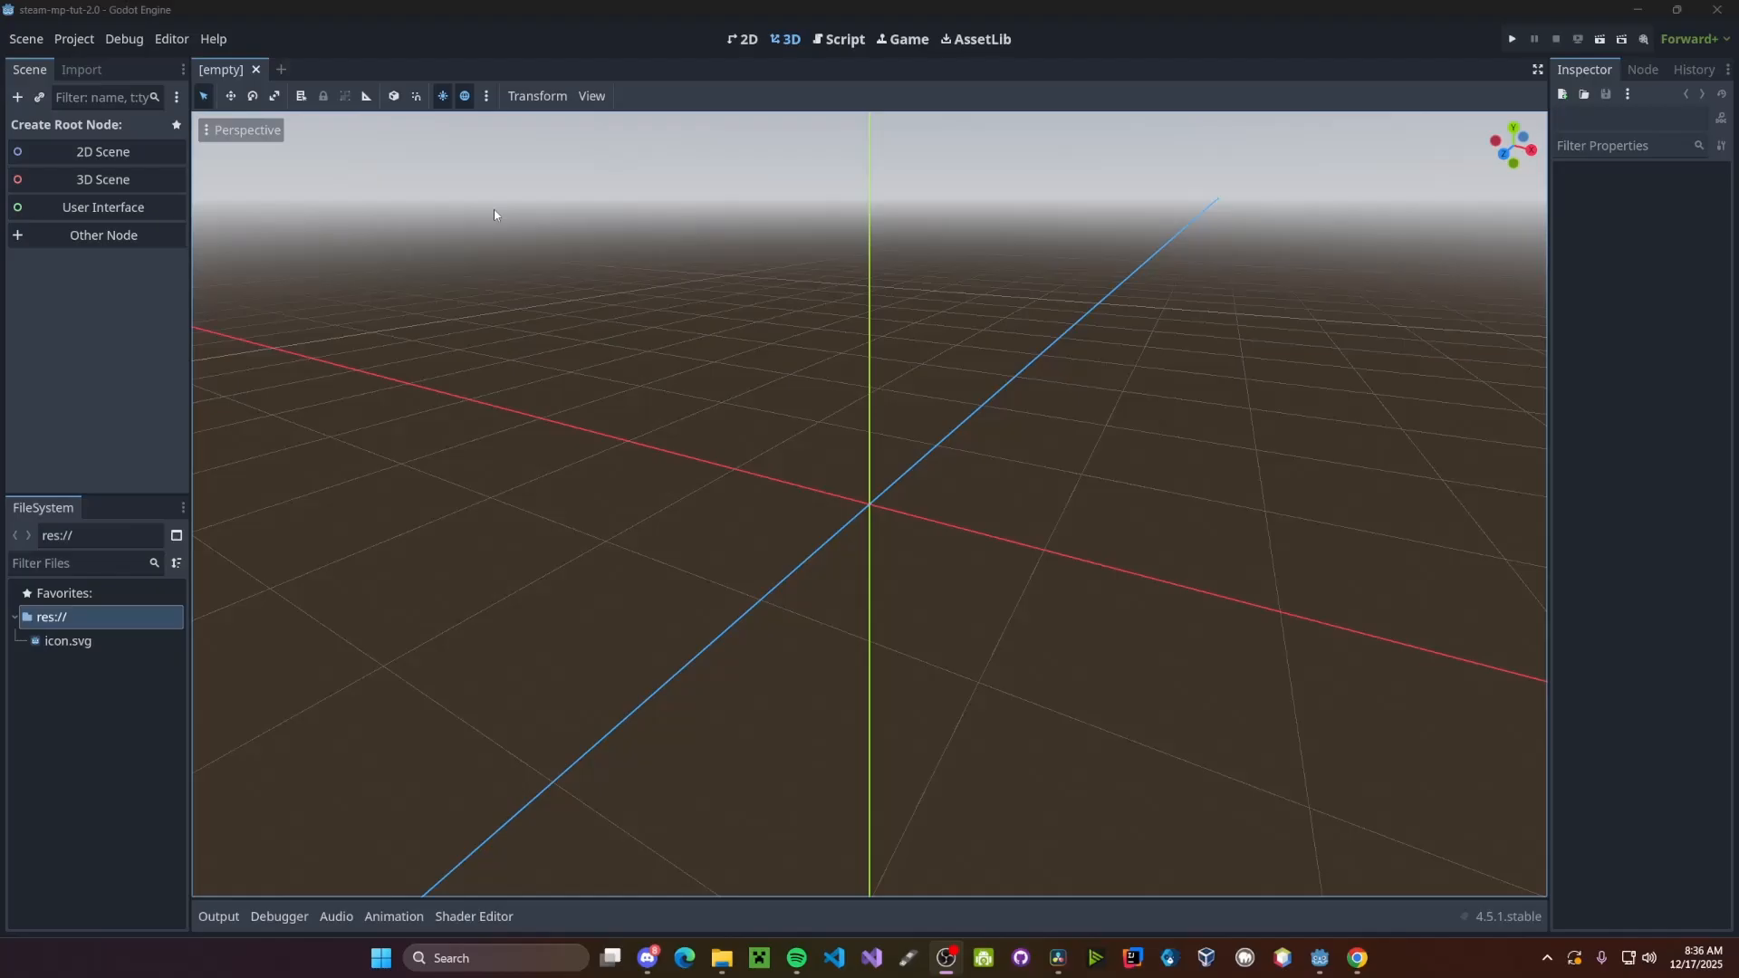
# Create a 2D scene root named Main and attach a new main.gd script to it.
pyautogui.click(102, 153)
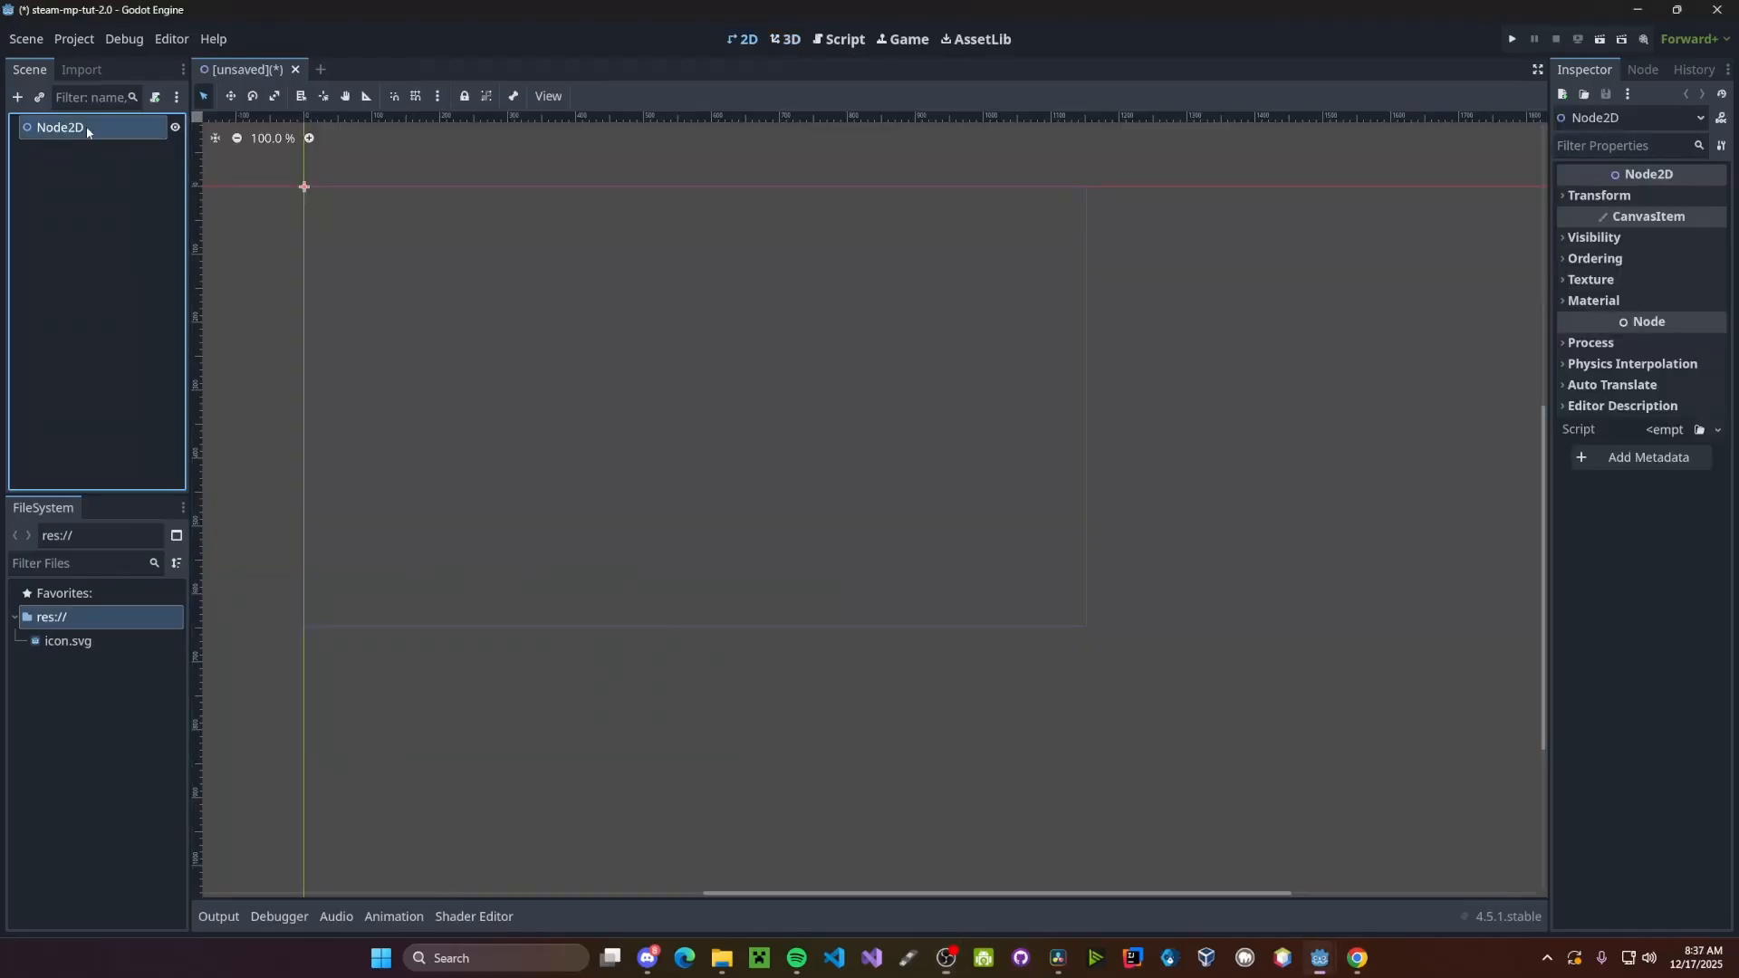
pyautogui.click(95, 127)
pyautogui.click(155, 95)
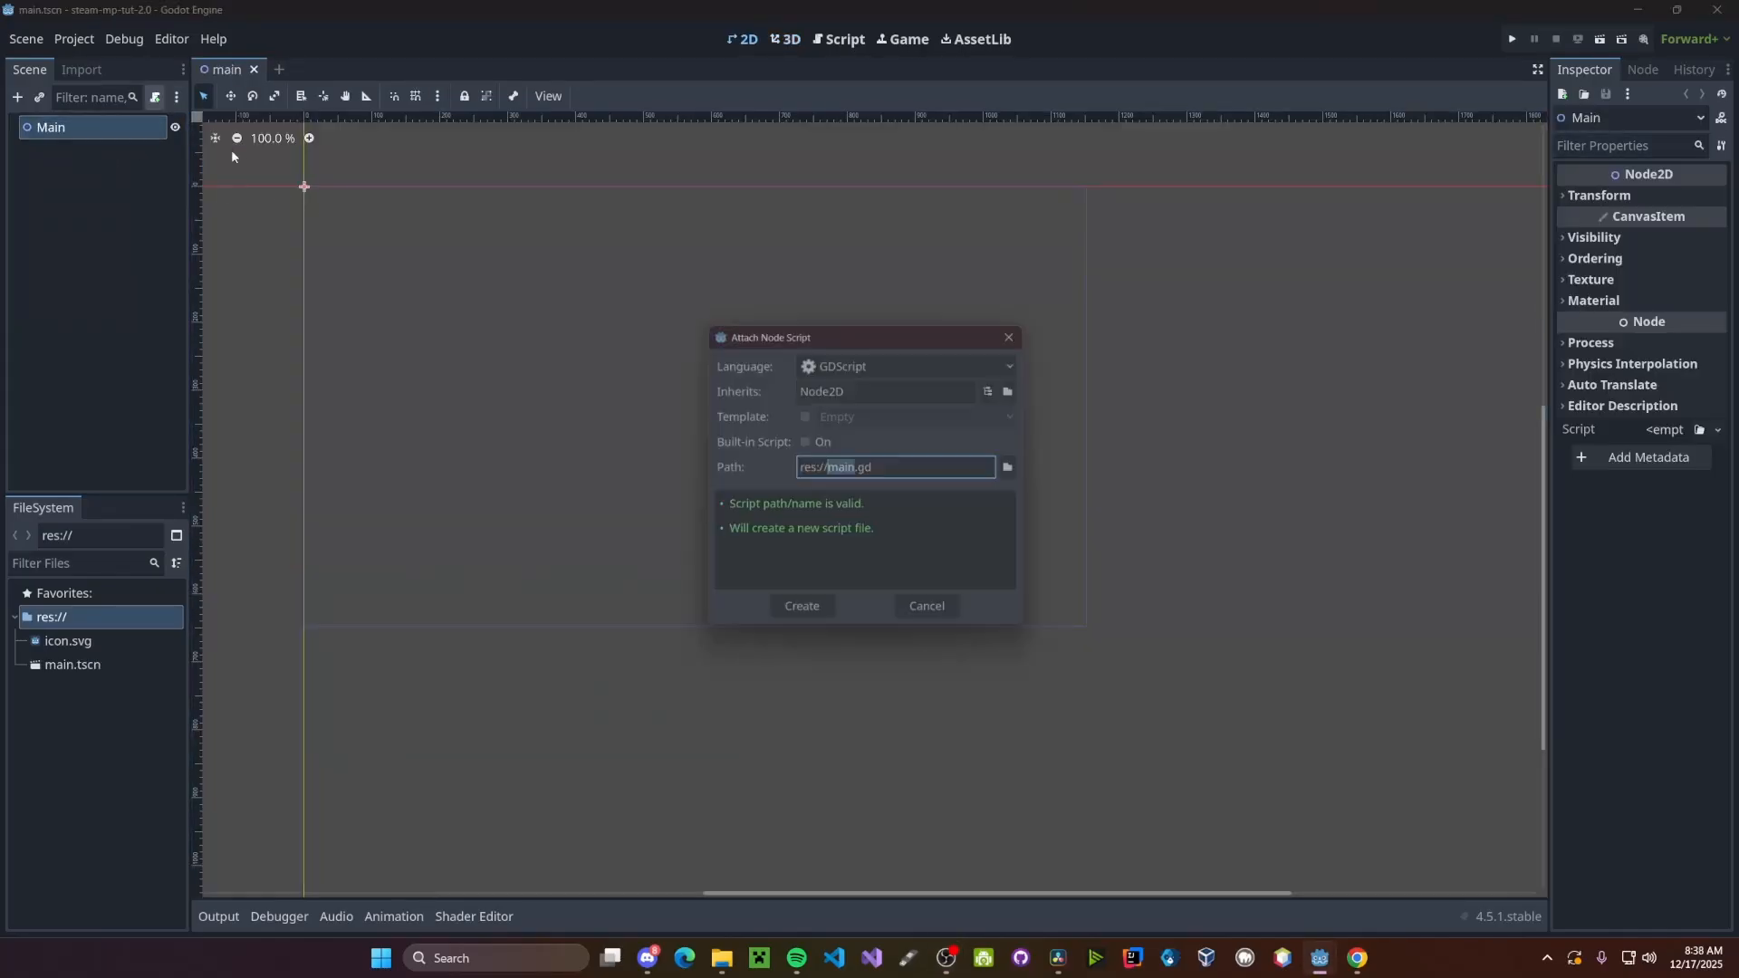
# Declare lobby_id, a SteamMultiplayerPeer peer and an exported player_scene in main.gd.
pyautogui.click(802, 619)
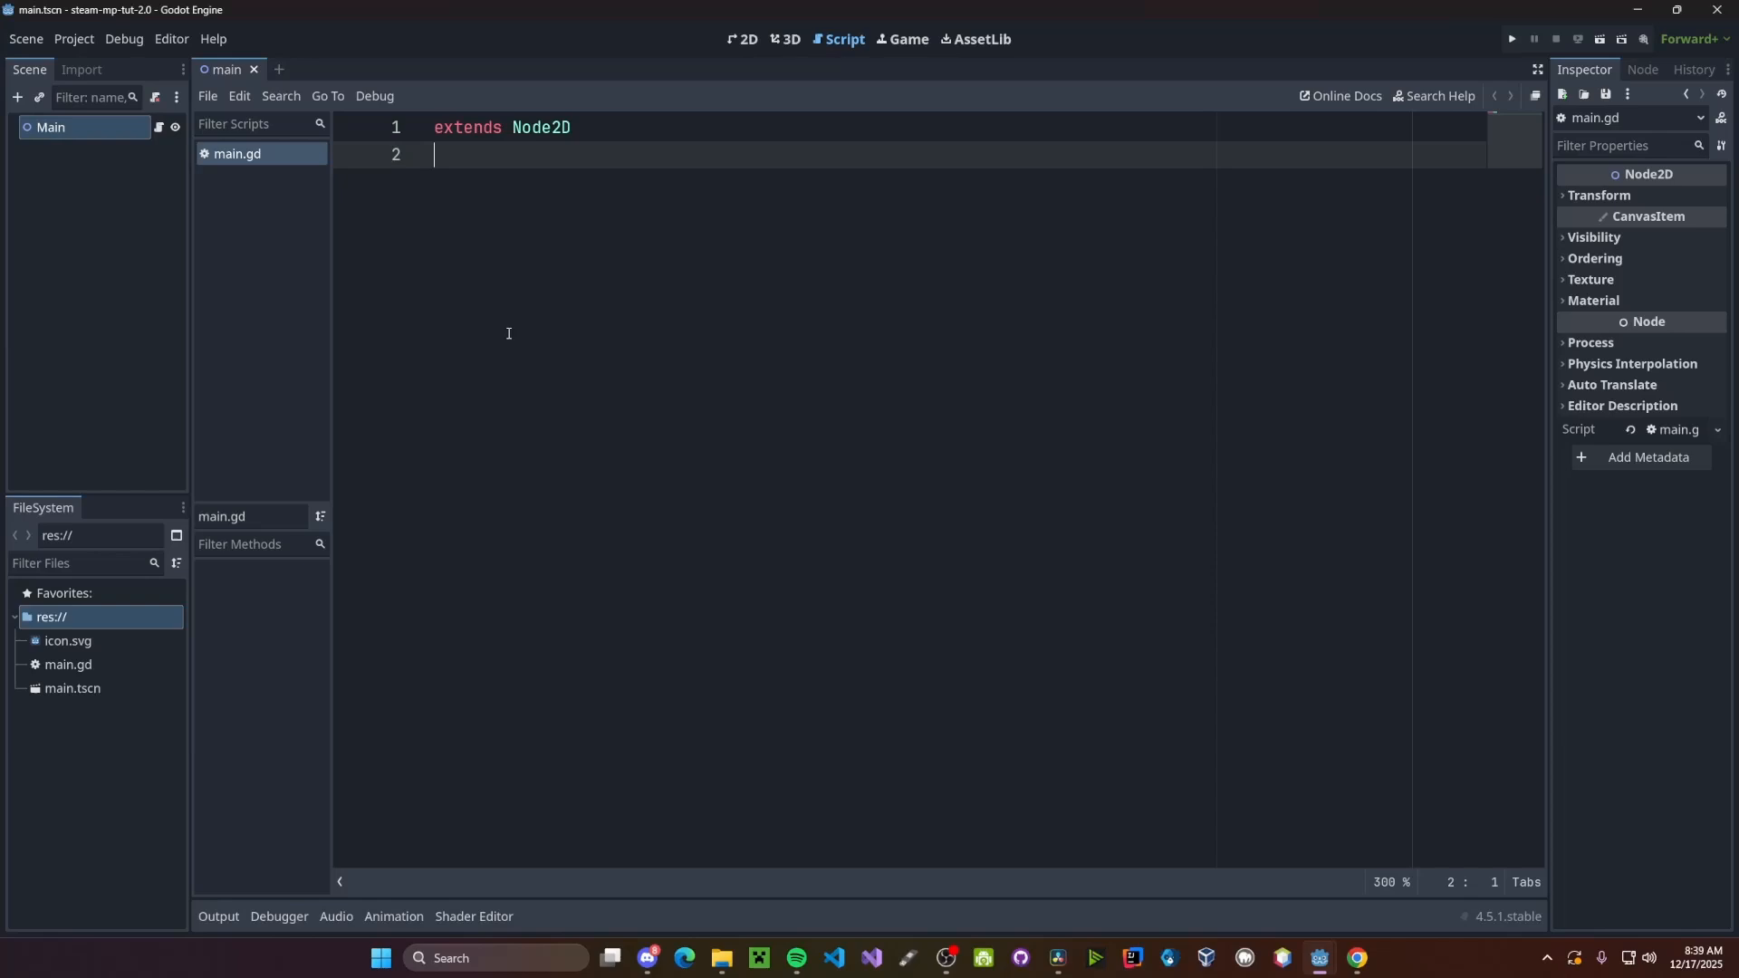
pyautogui.write('v')
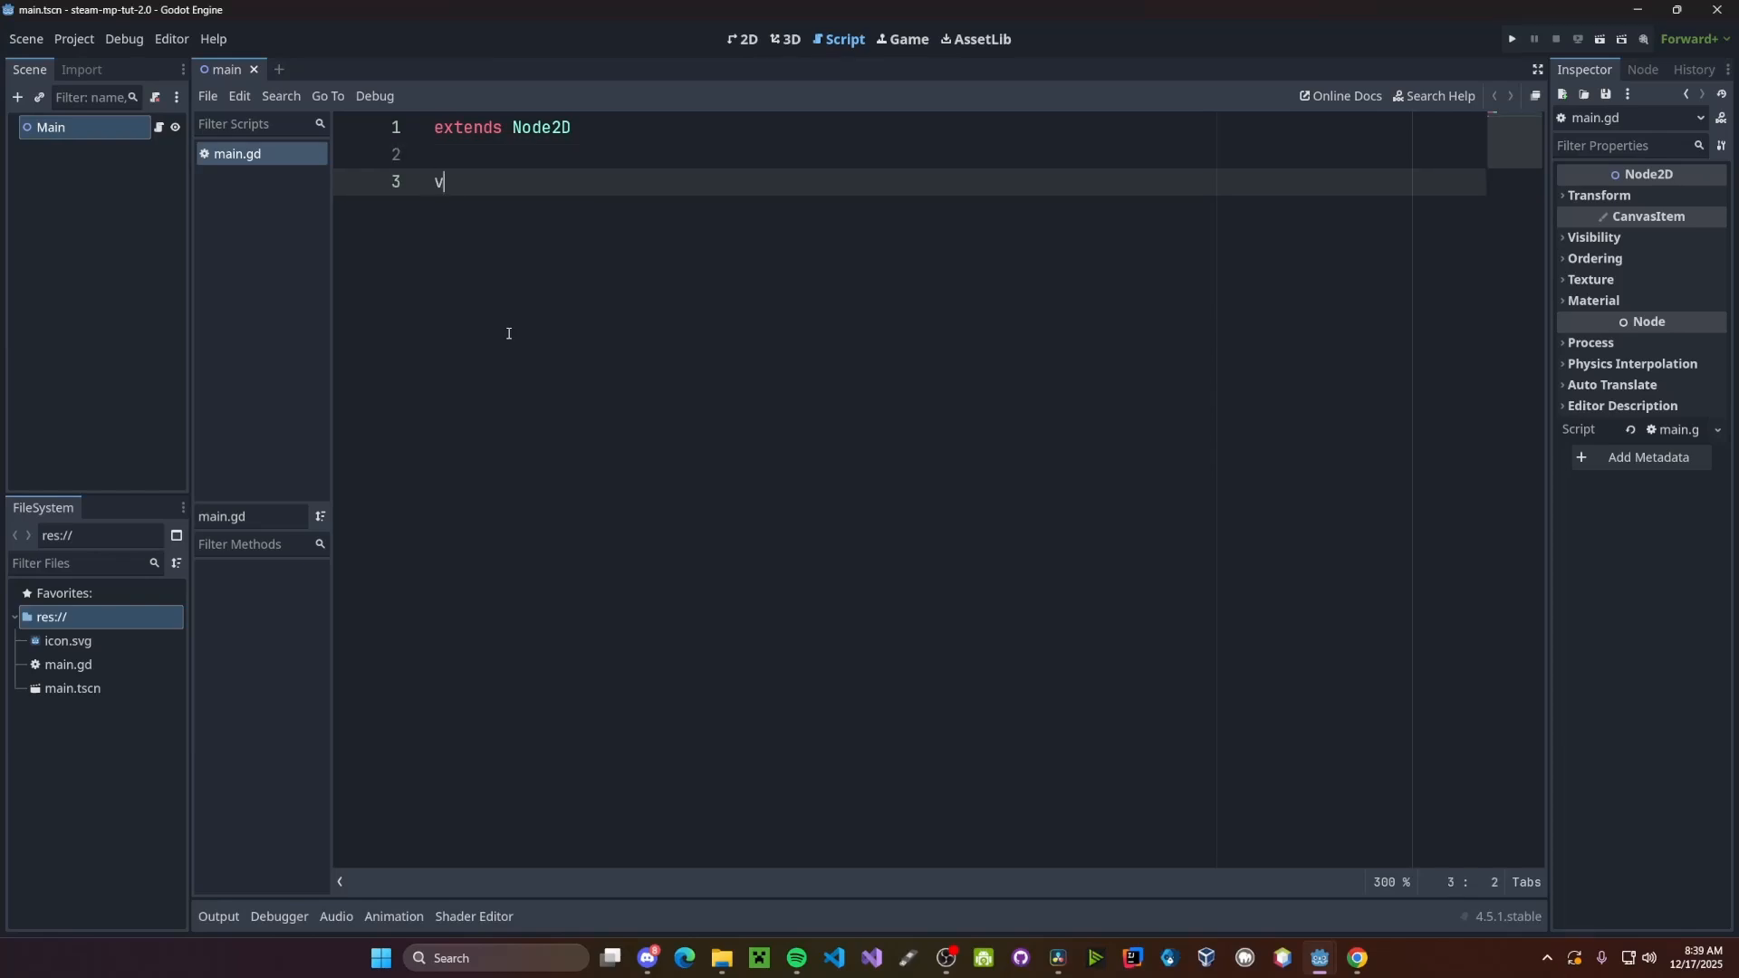
pyautogui.write('ar lobby_id ')
pyautogui.write(': int = 0')
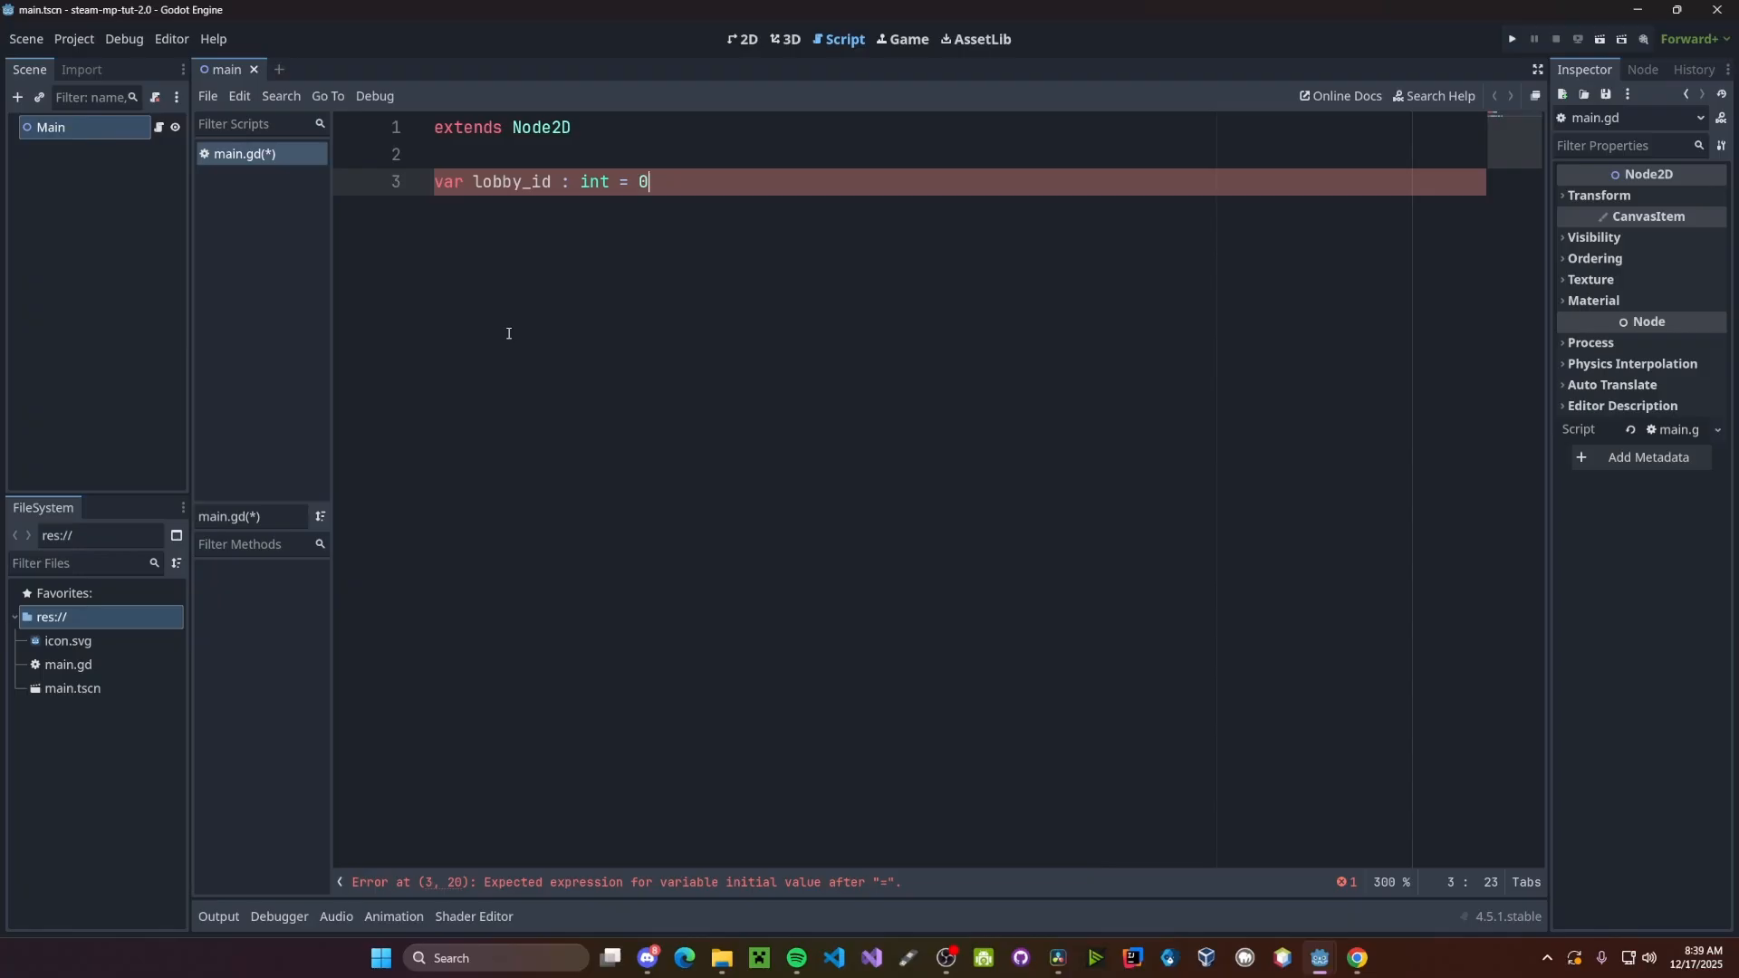
pyautogui.press('Return')
pyautogui.write('var pe')
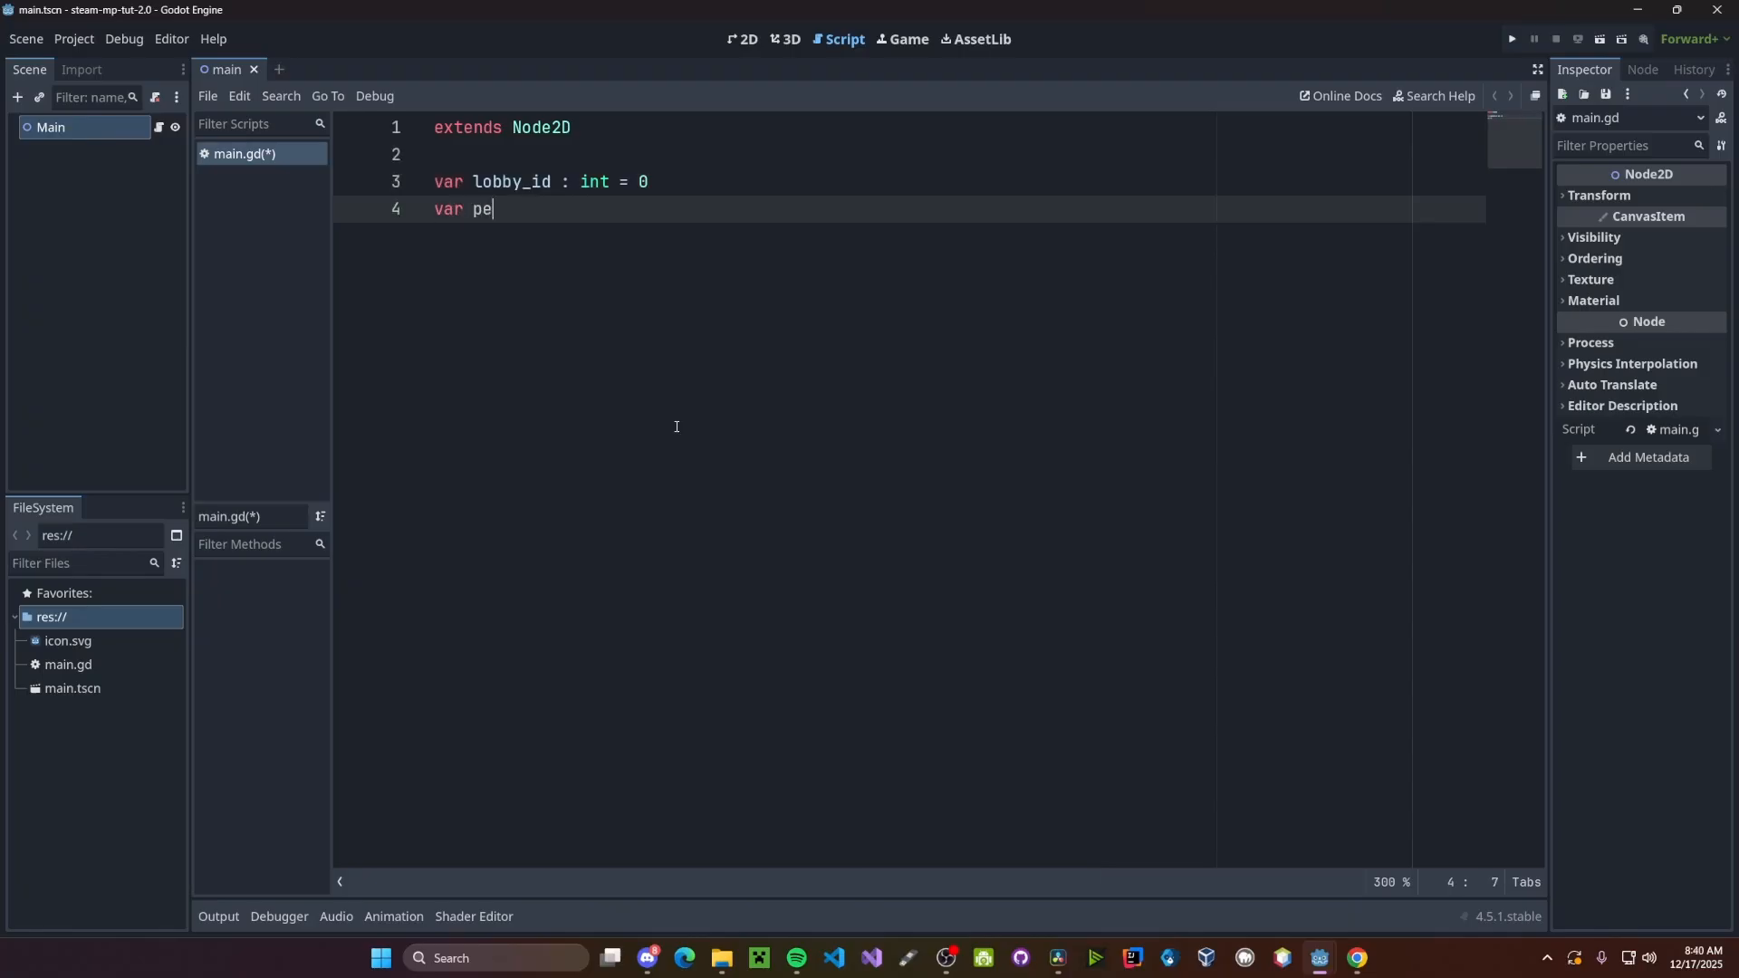
pyautogui.write('er : S')
pyautogui.write('teamM')
pyautogui.press('Tab')
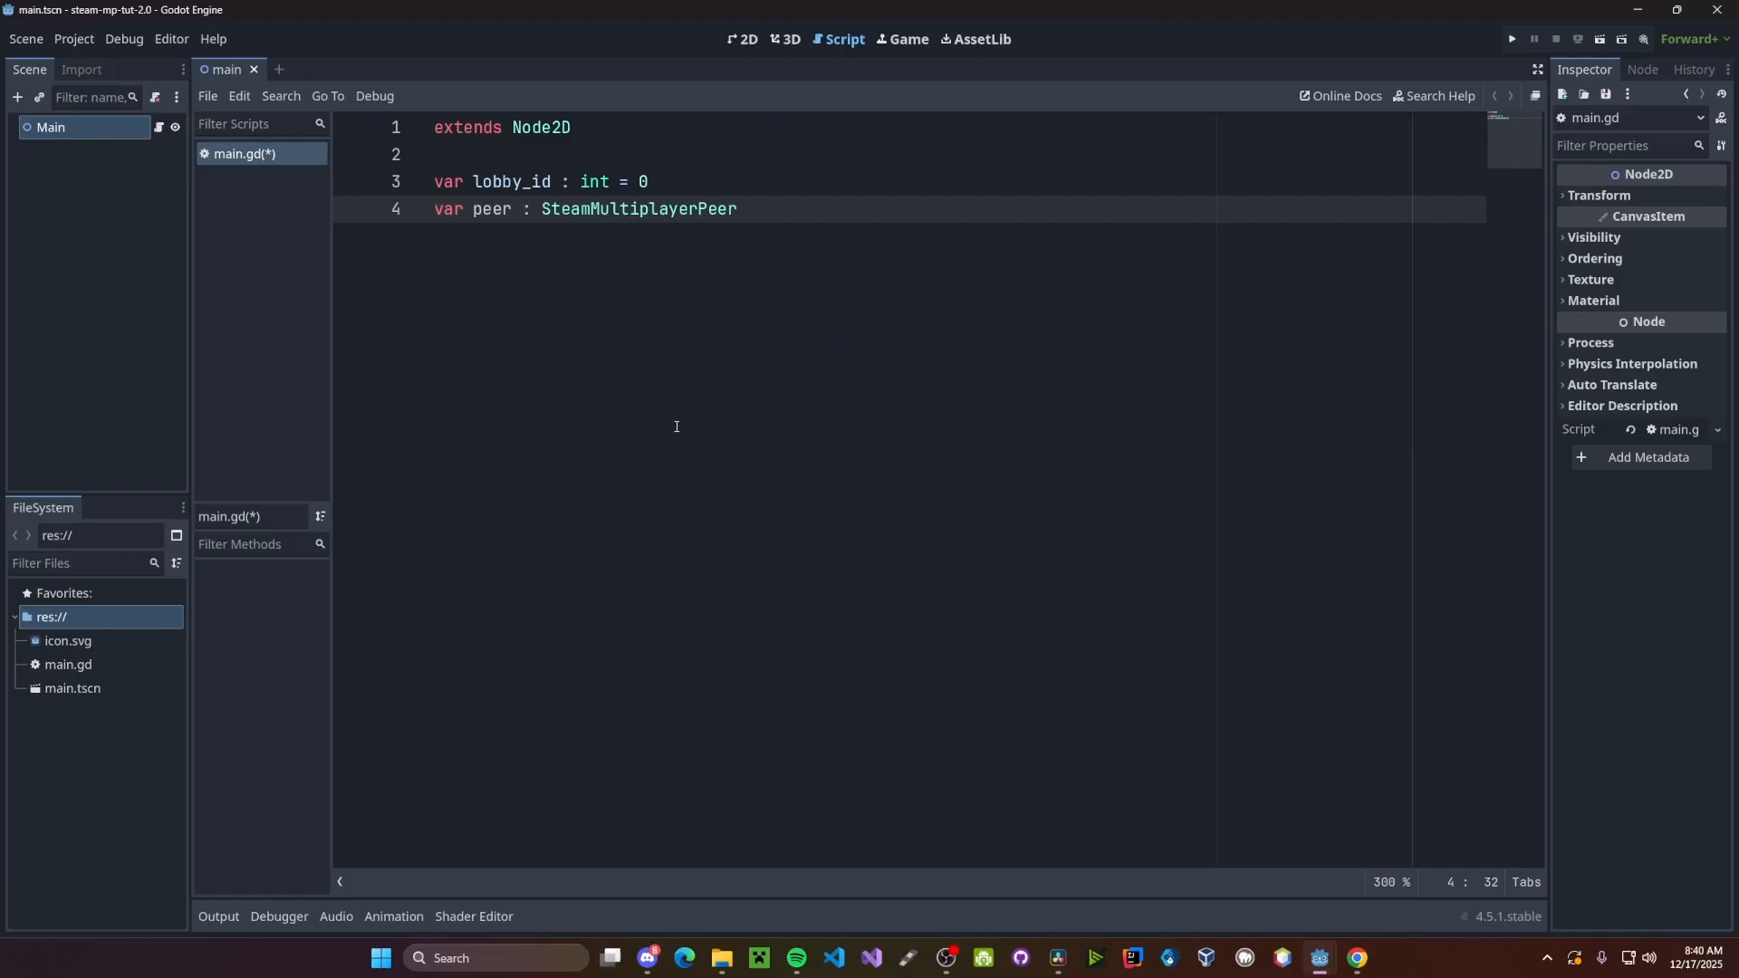
pyautogui.press('Return')
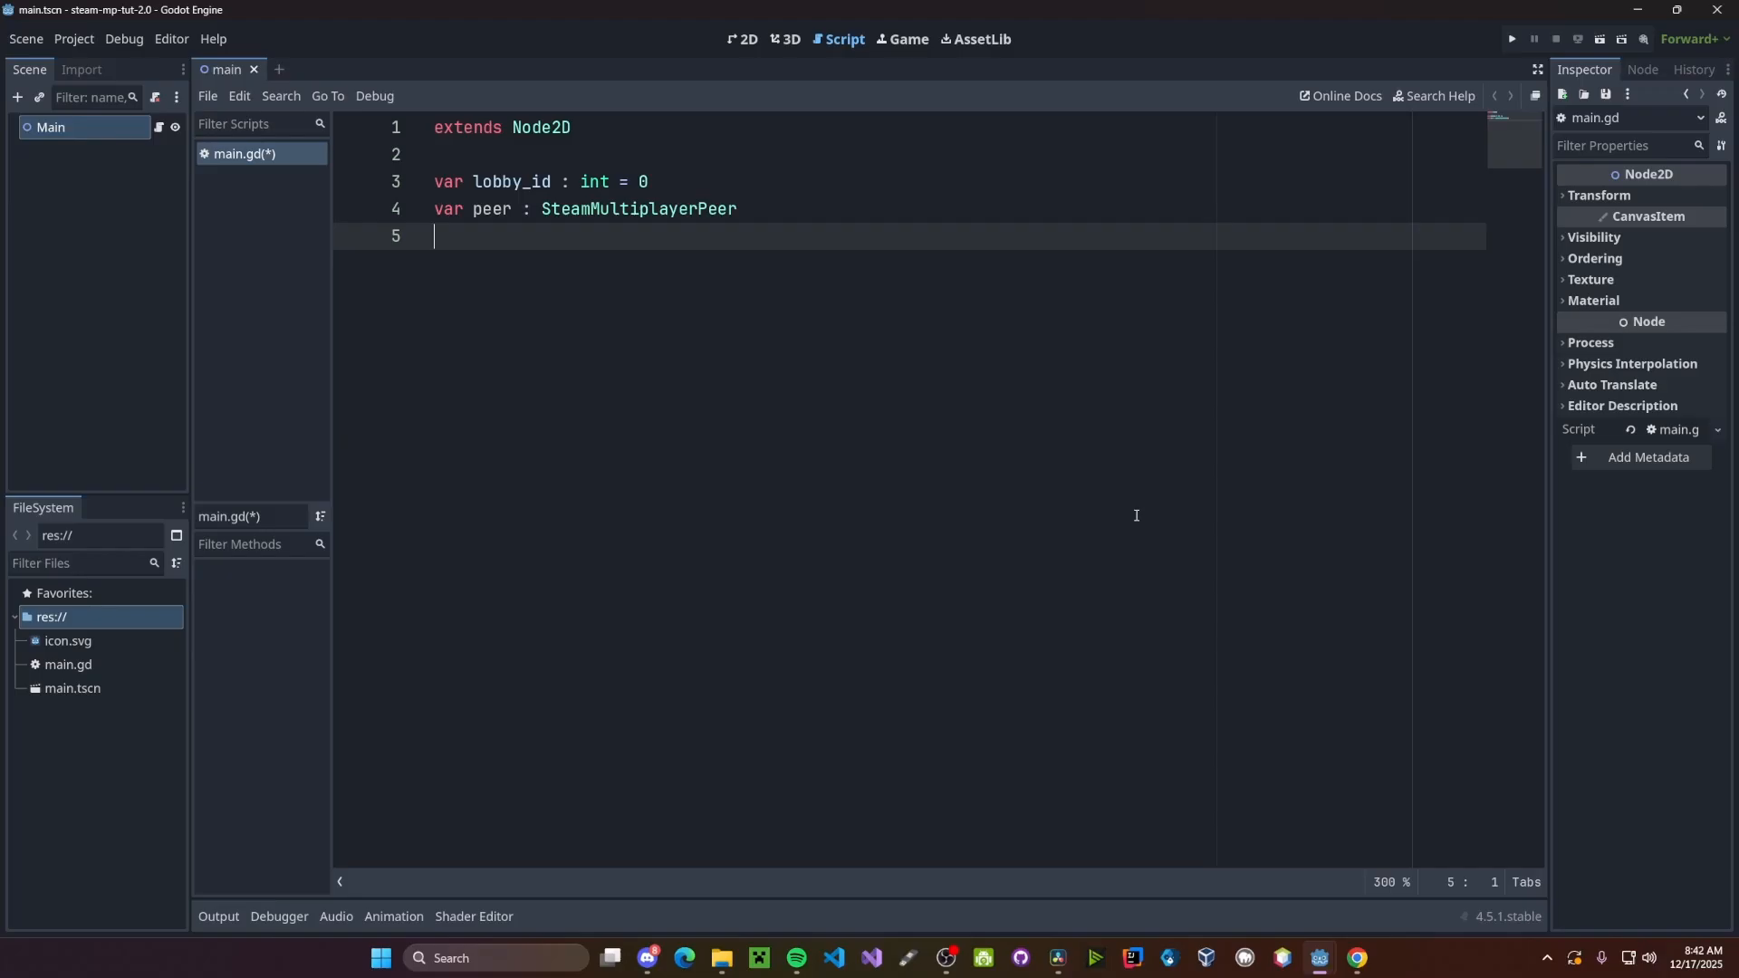
pyautogui.write('@export var ')
pyautogui.write('player_scnee')
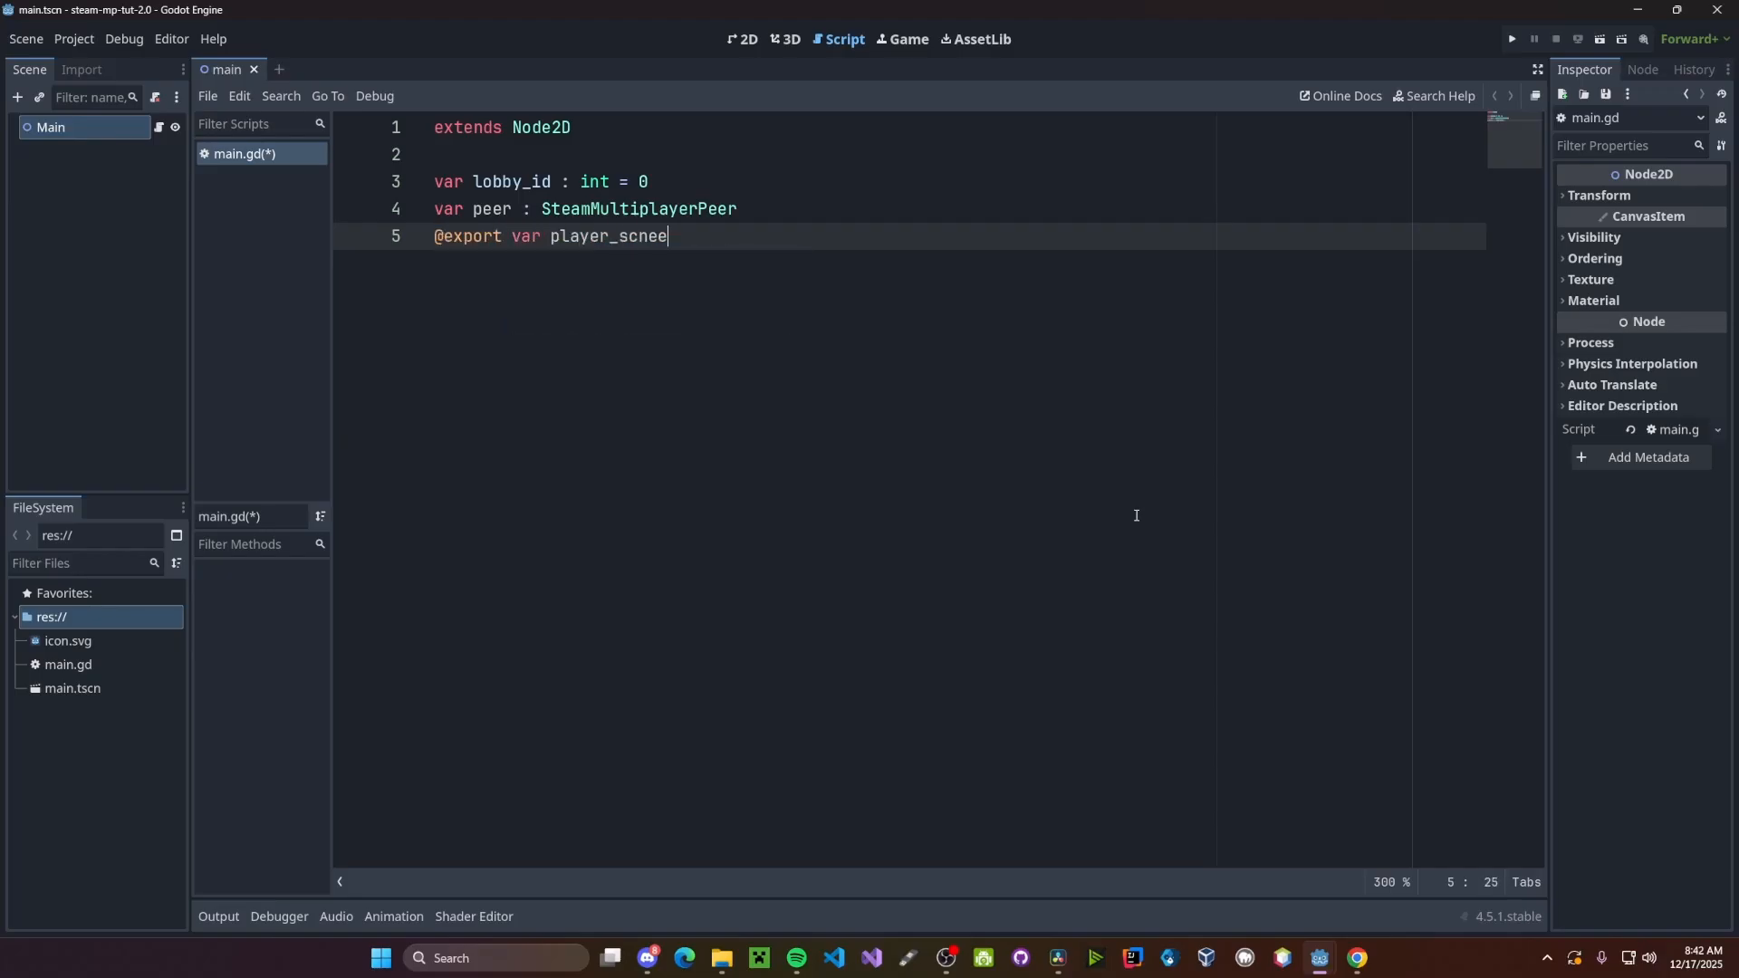
pyautogui.press('BackSpace')
pyautogui.press('BackSpace')
pyautogui.press('BackSpace')
pyautogui.write('ene:')
pyautogui.write(' PackedScene')
pyautogui.press('Return')
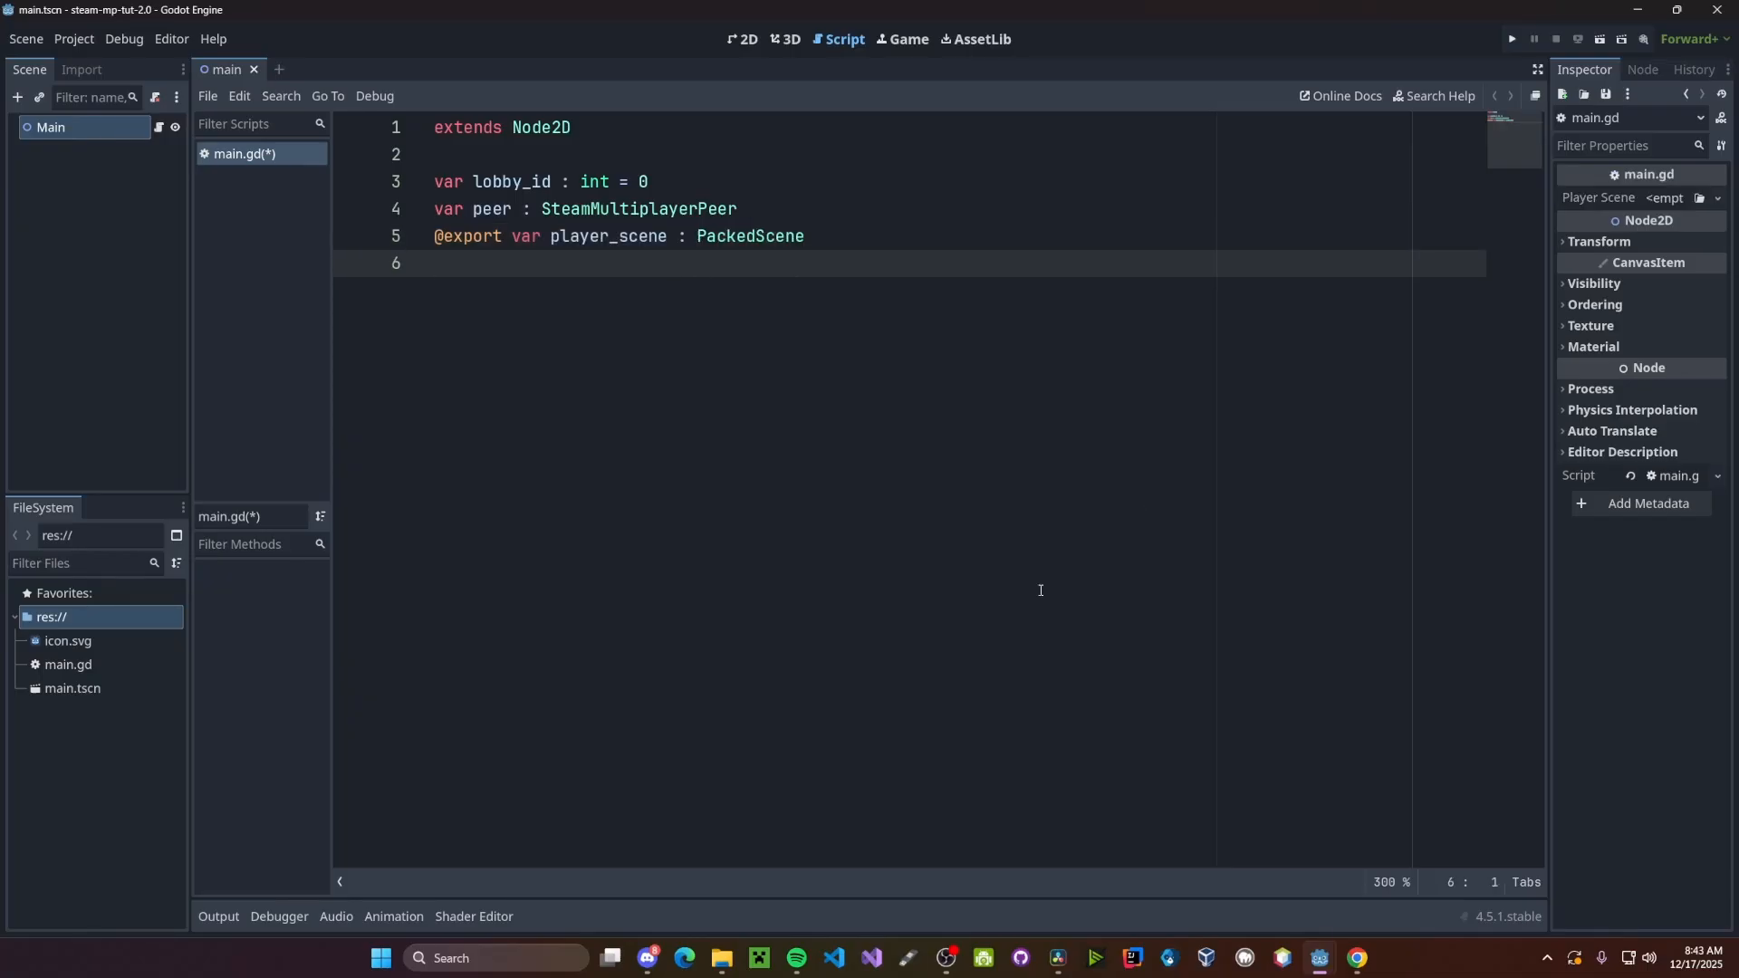
pyautogui.write('var is_host : b')
pyautogui.write('ool')
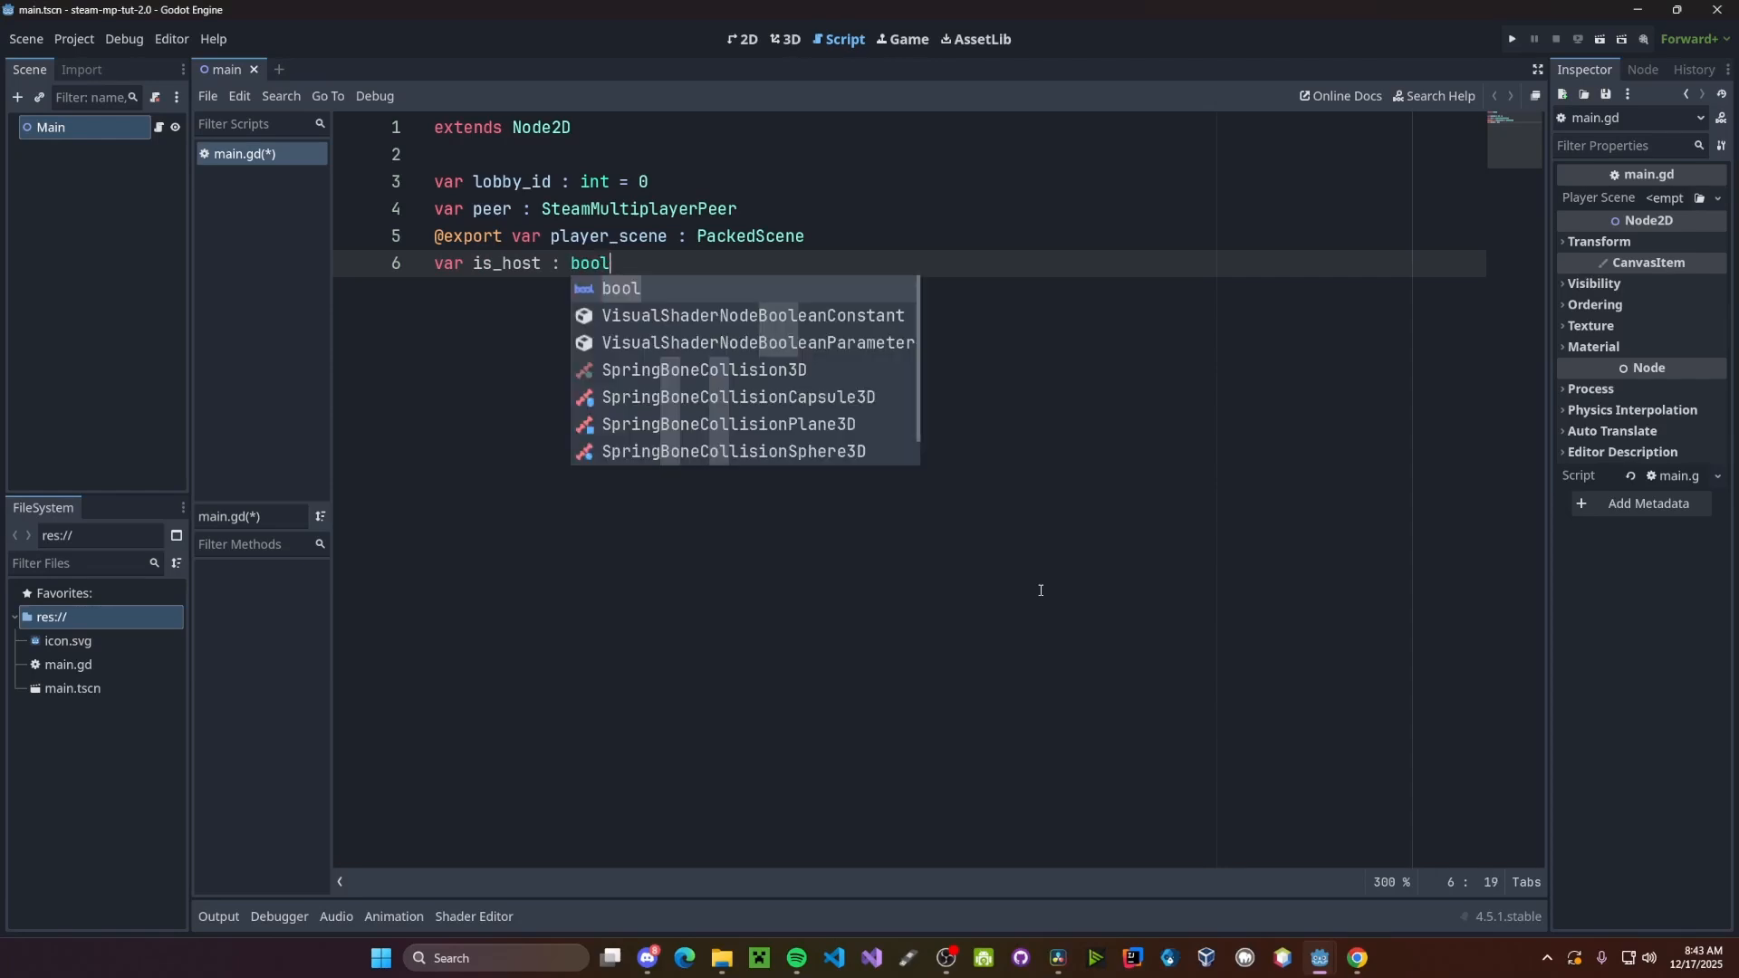
pyautogui.write(' = false')
# Finish is_host = false, then add _ready printing Steam.steamInit(480, true) and save.
pyautogui.press('Return')
pyautogui.hotkey('ctrl', 's')
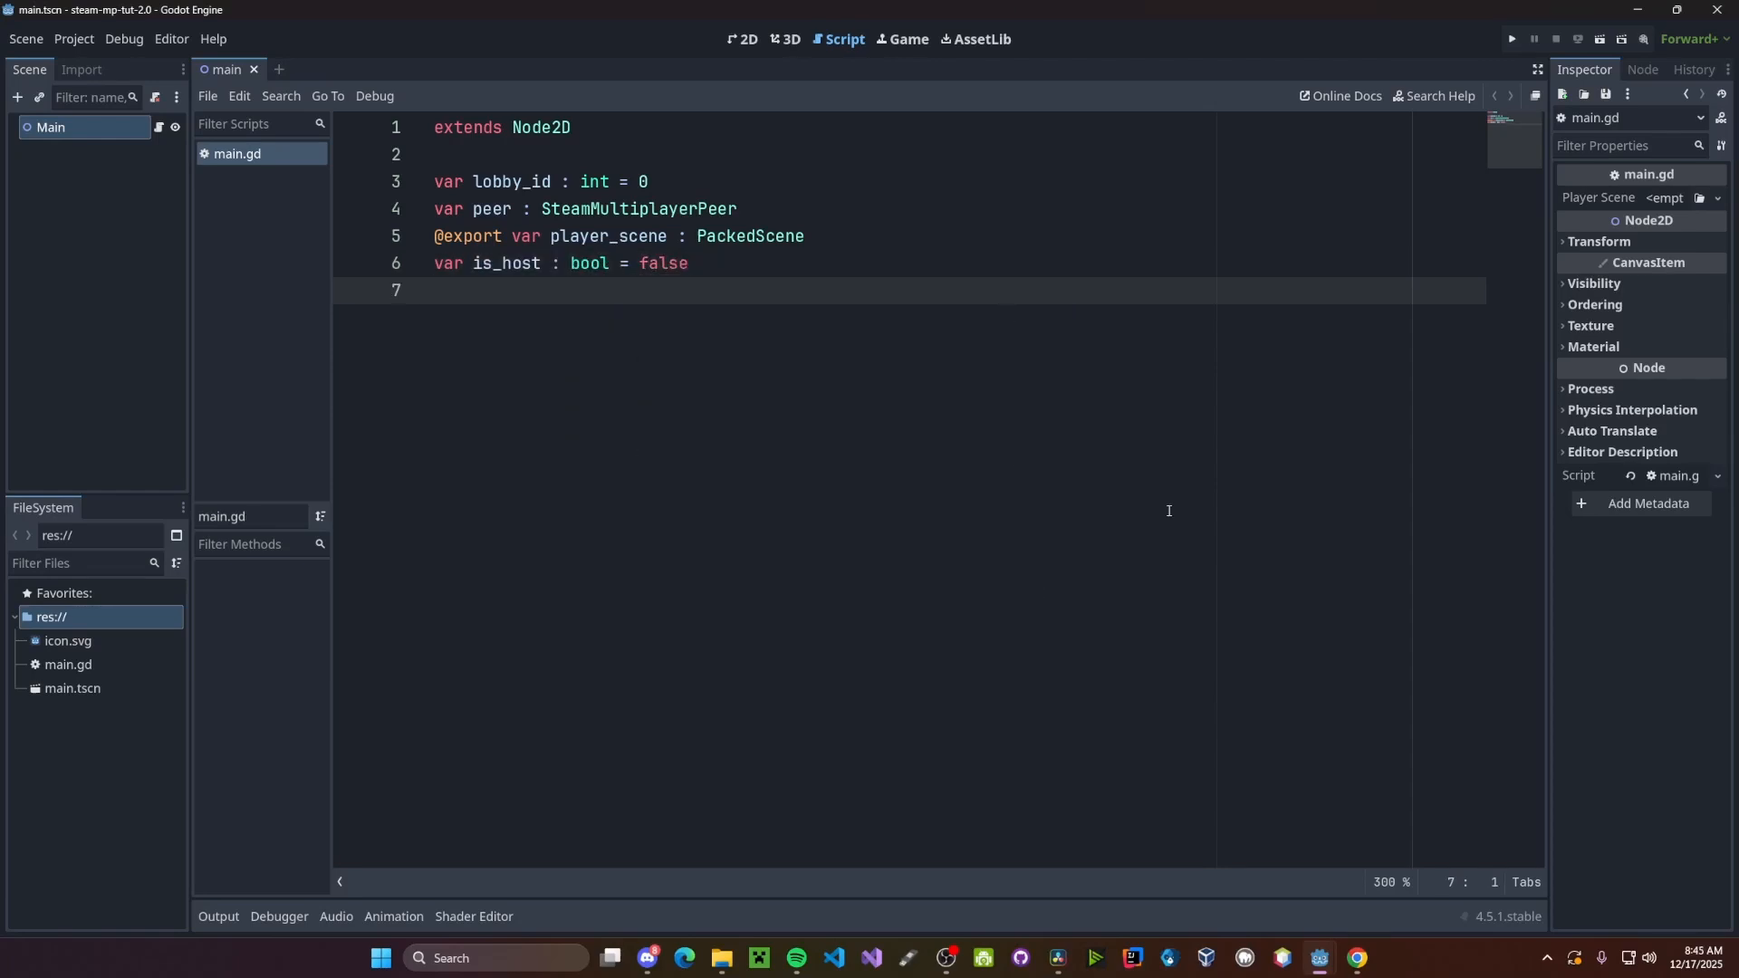
pyautogui.press('Return')
pyautogui.write('func r')
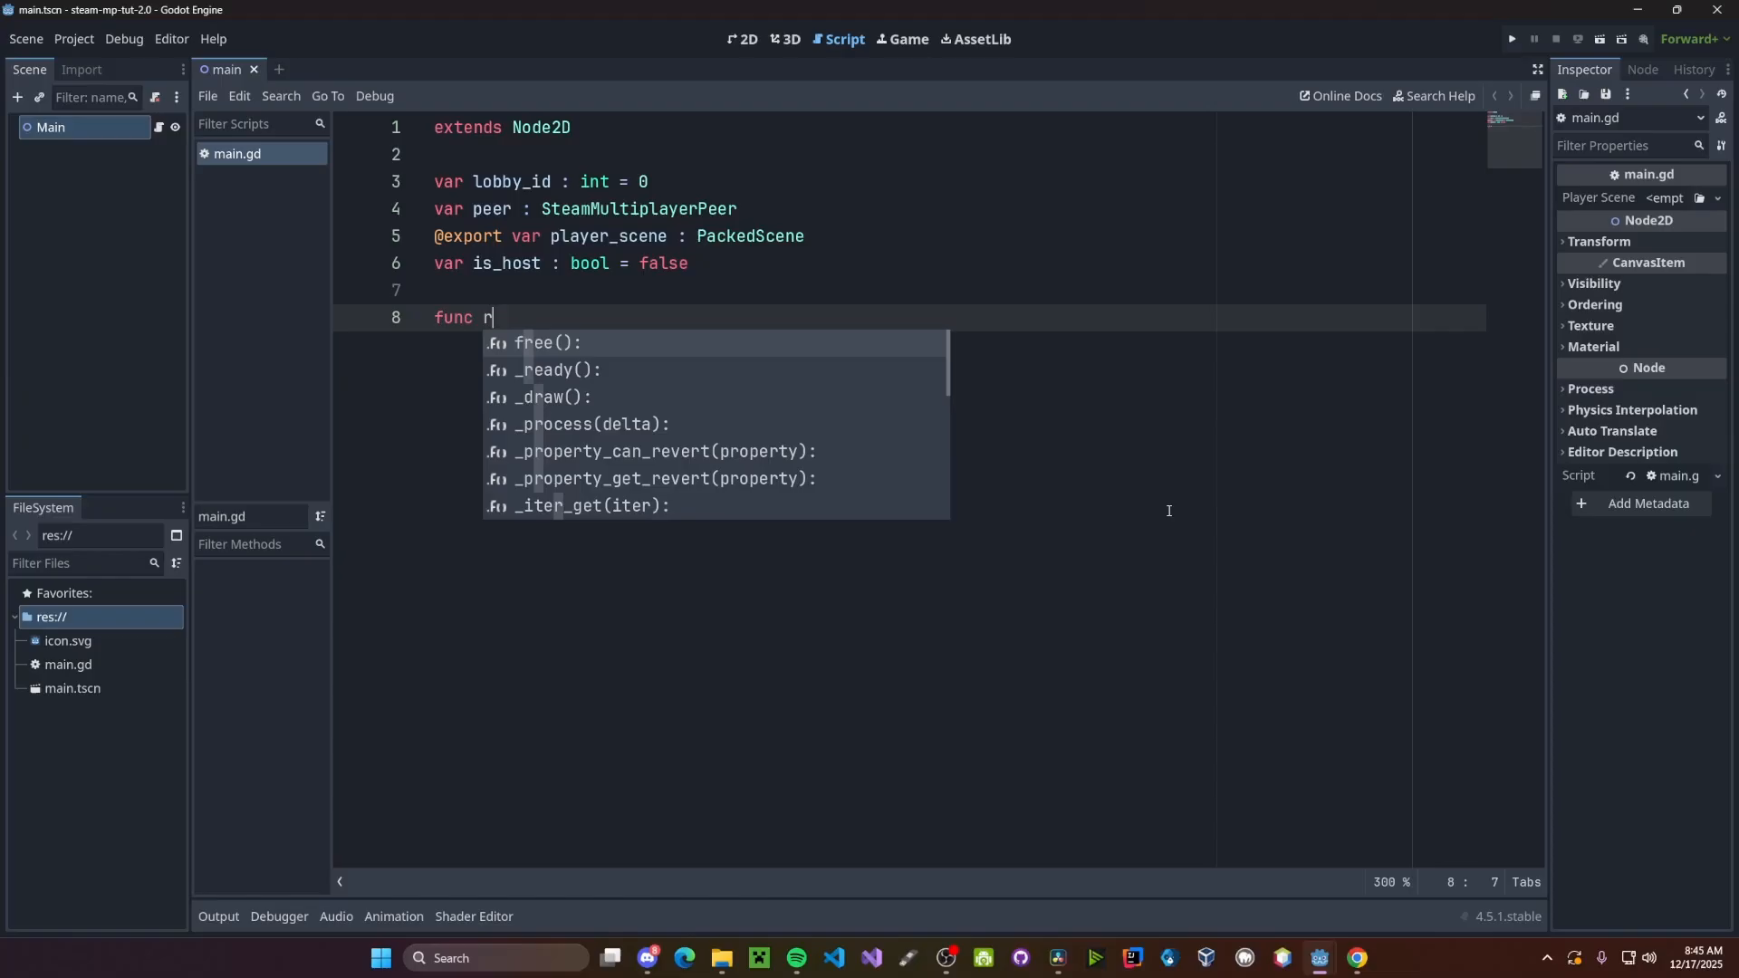
pyautogui.write('ea')
pyautogui.press('Tab')
pyautogui.press('Return')
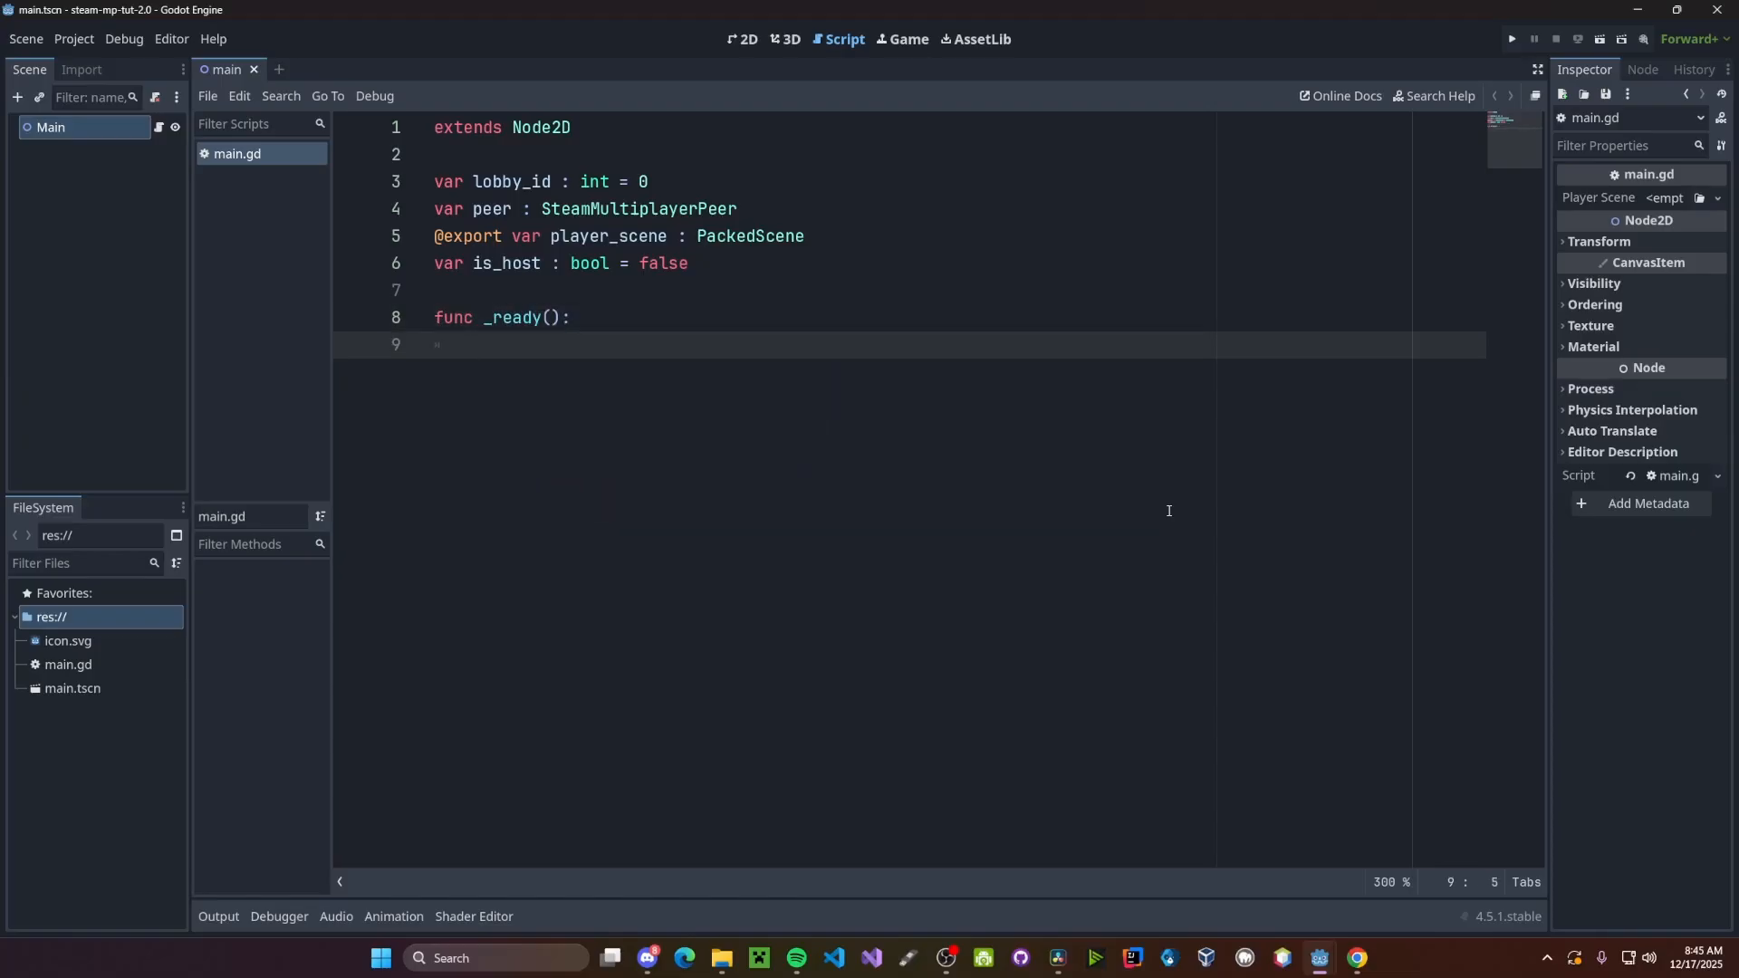
pyautogui.press('Tab')
pyautogui.write('team.')
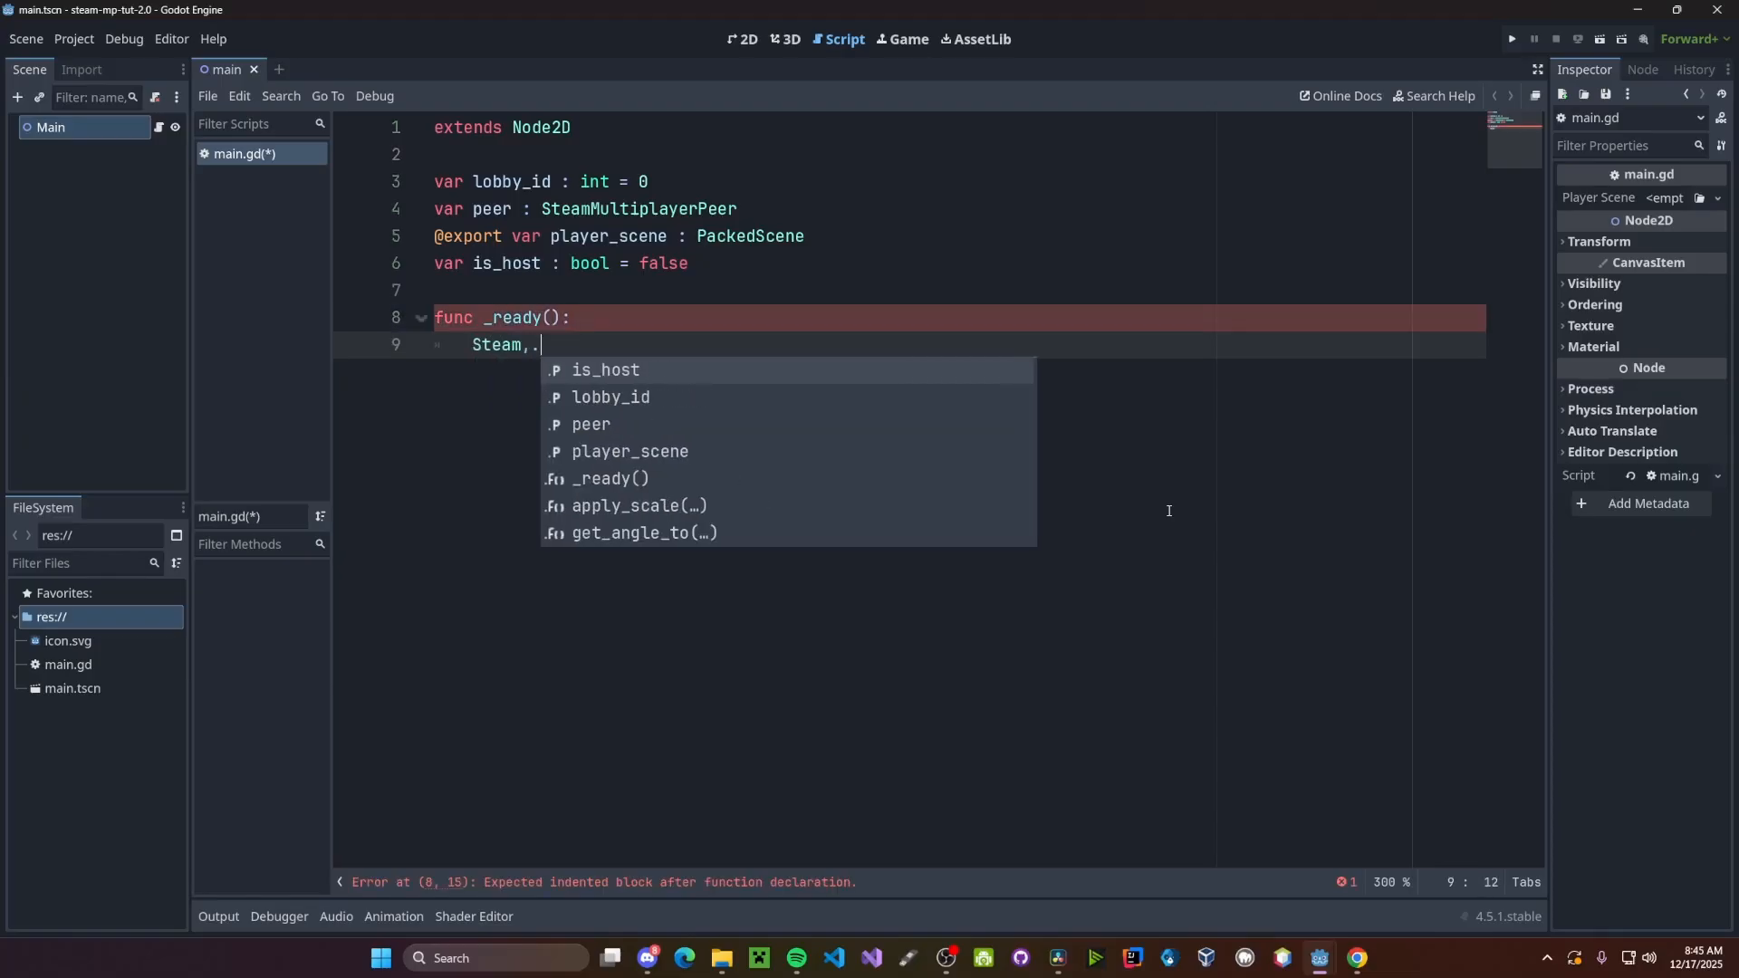
pyautogui.write('steam')
pyautogui.press('Tab')
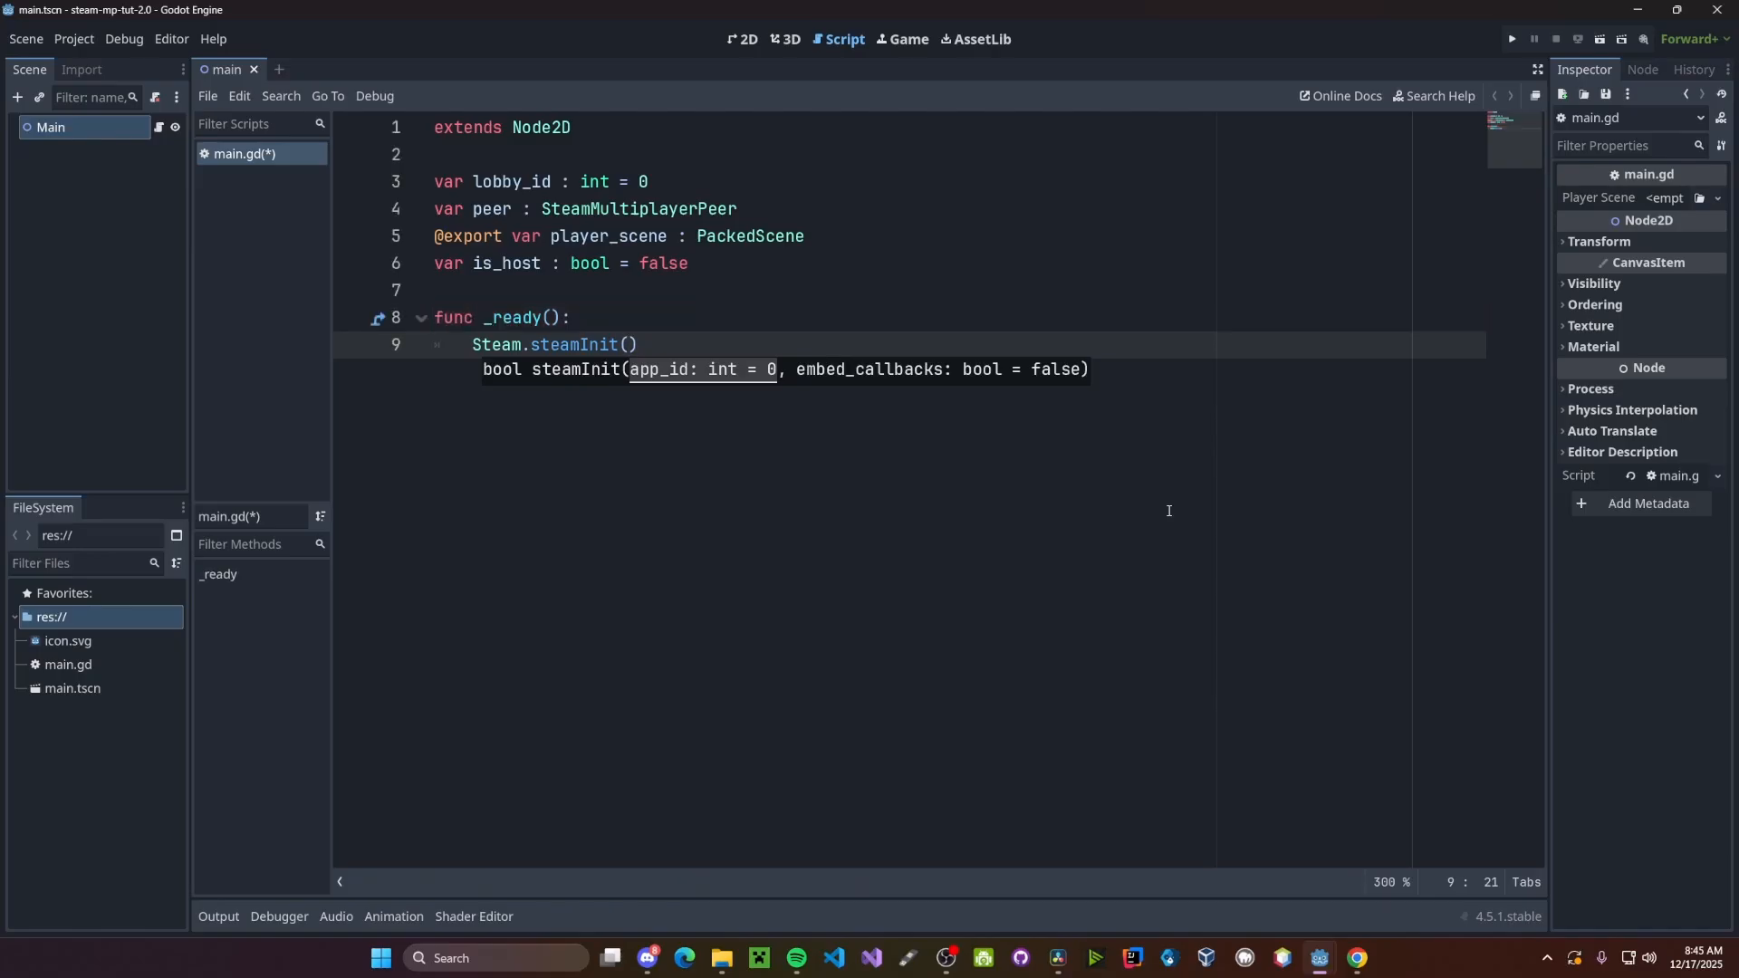
pyautogui.write('480')
pyautogui.write(', true')
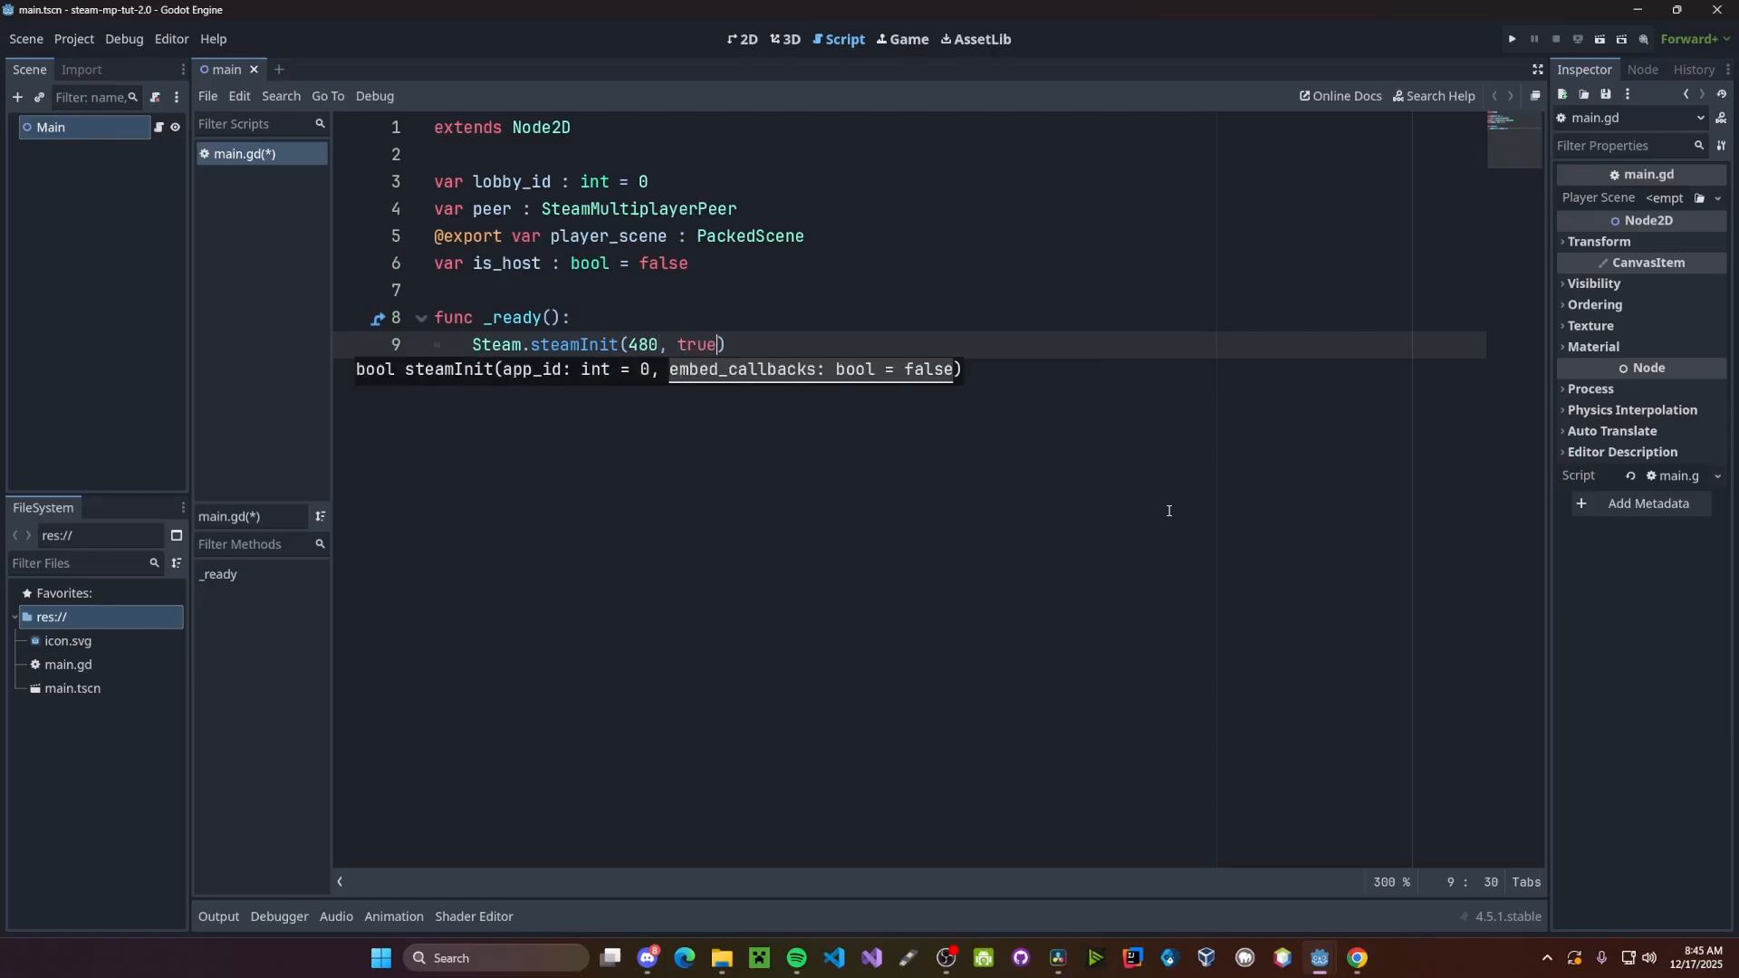
pyautogui.hotkey('ctrl', 's')
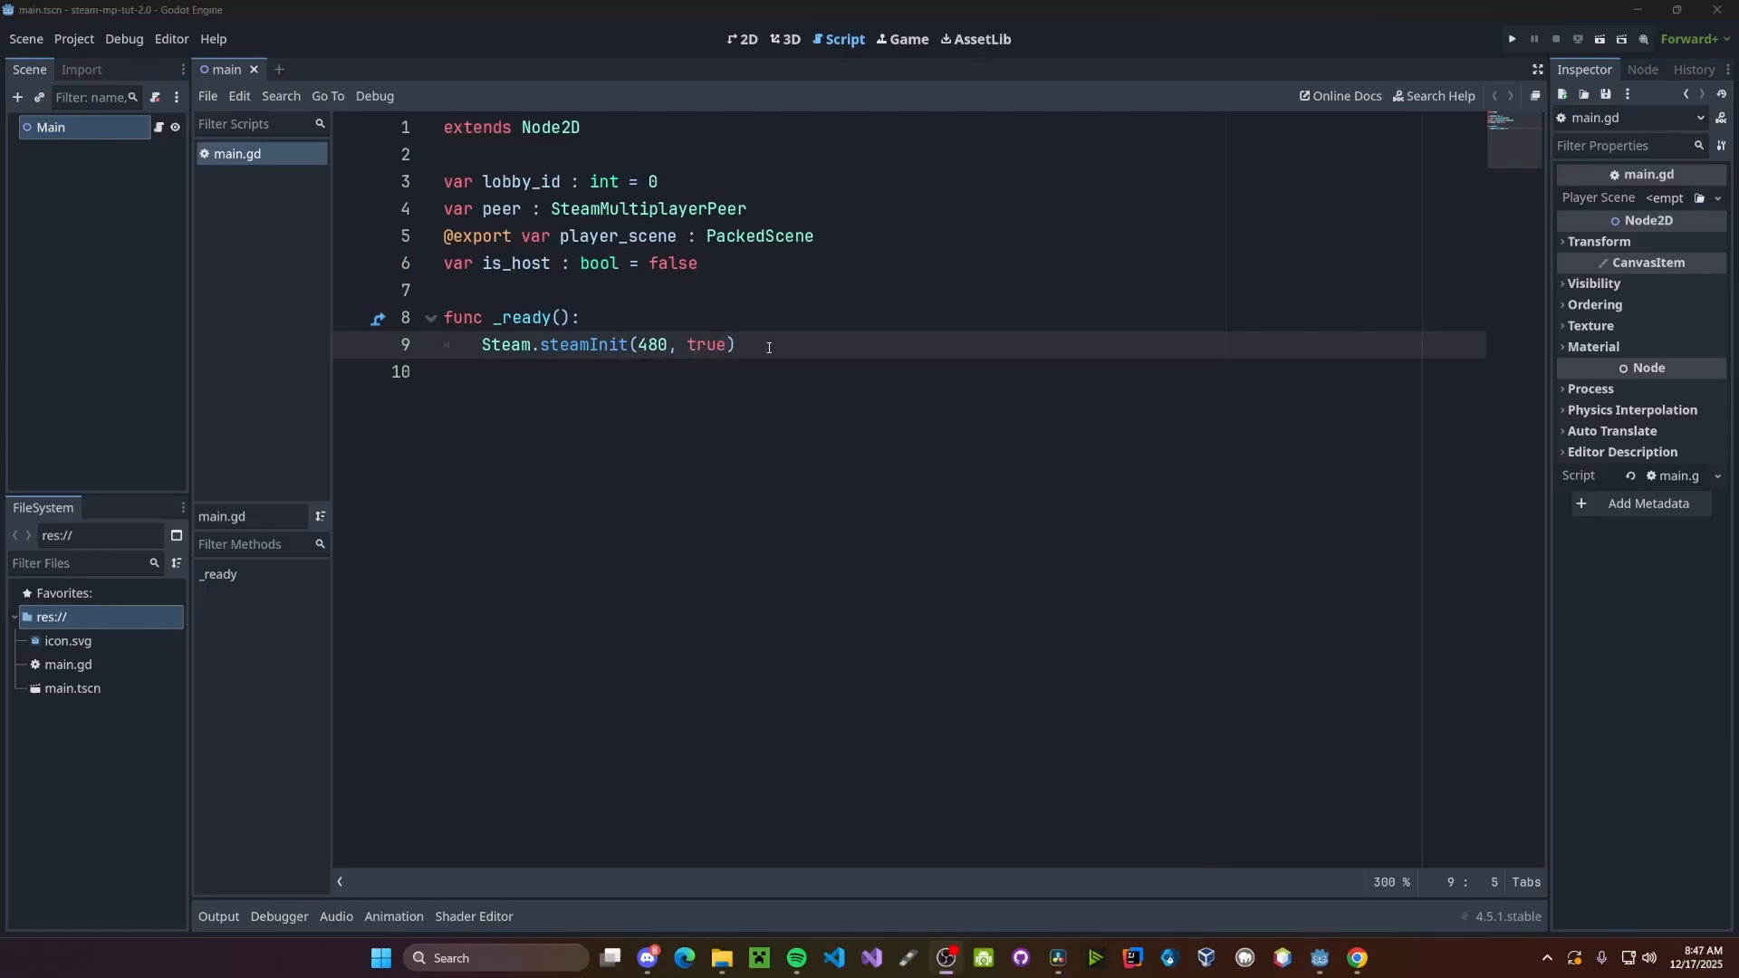
pyautogui.moveTo(503, 345)
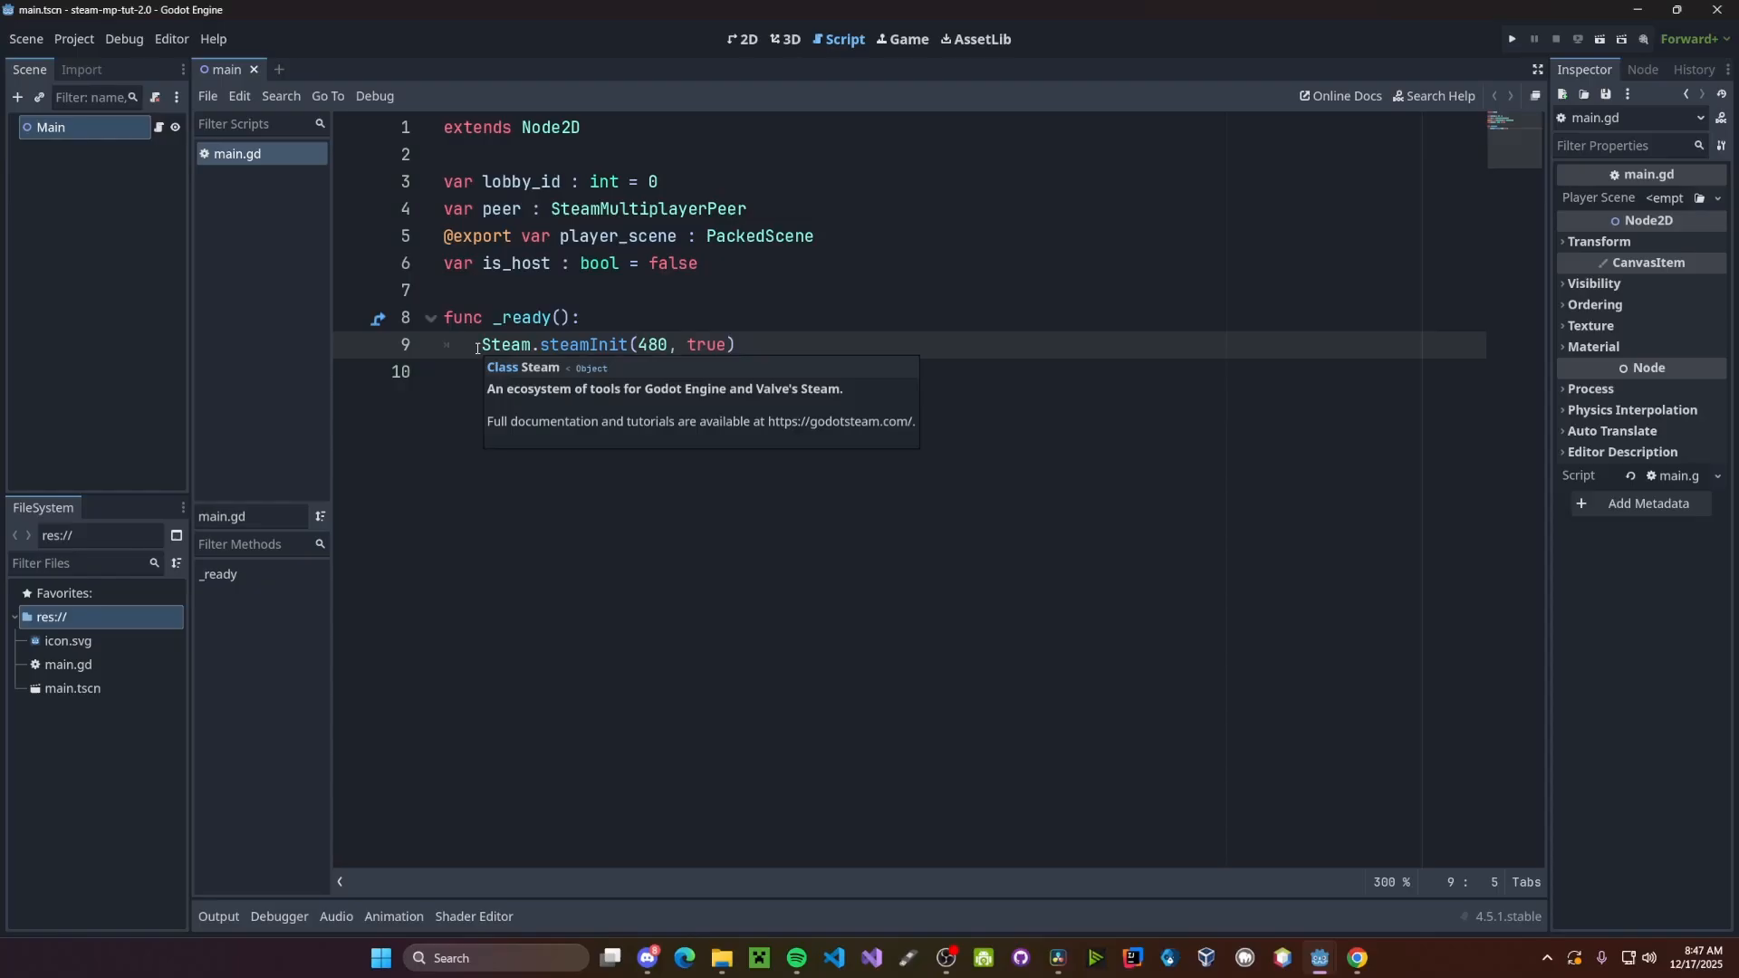
# Fix the print line's parentheses and add Steam.initRelayNetworkAccess() in _ready.
pyautogui.click(478, 345)
pyautogui.write('print(')
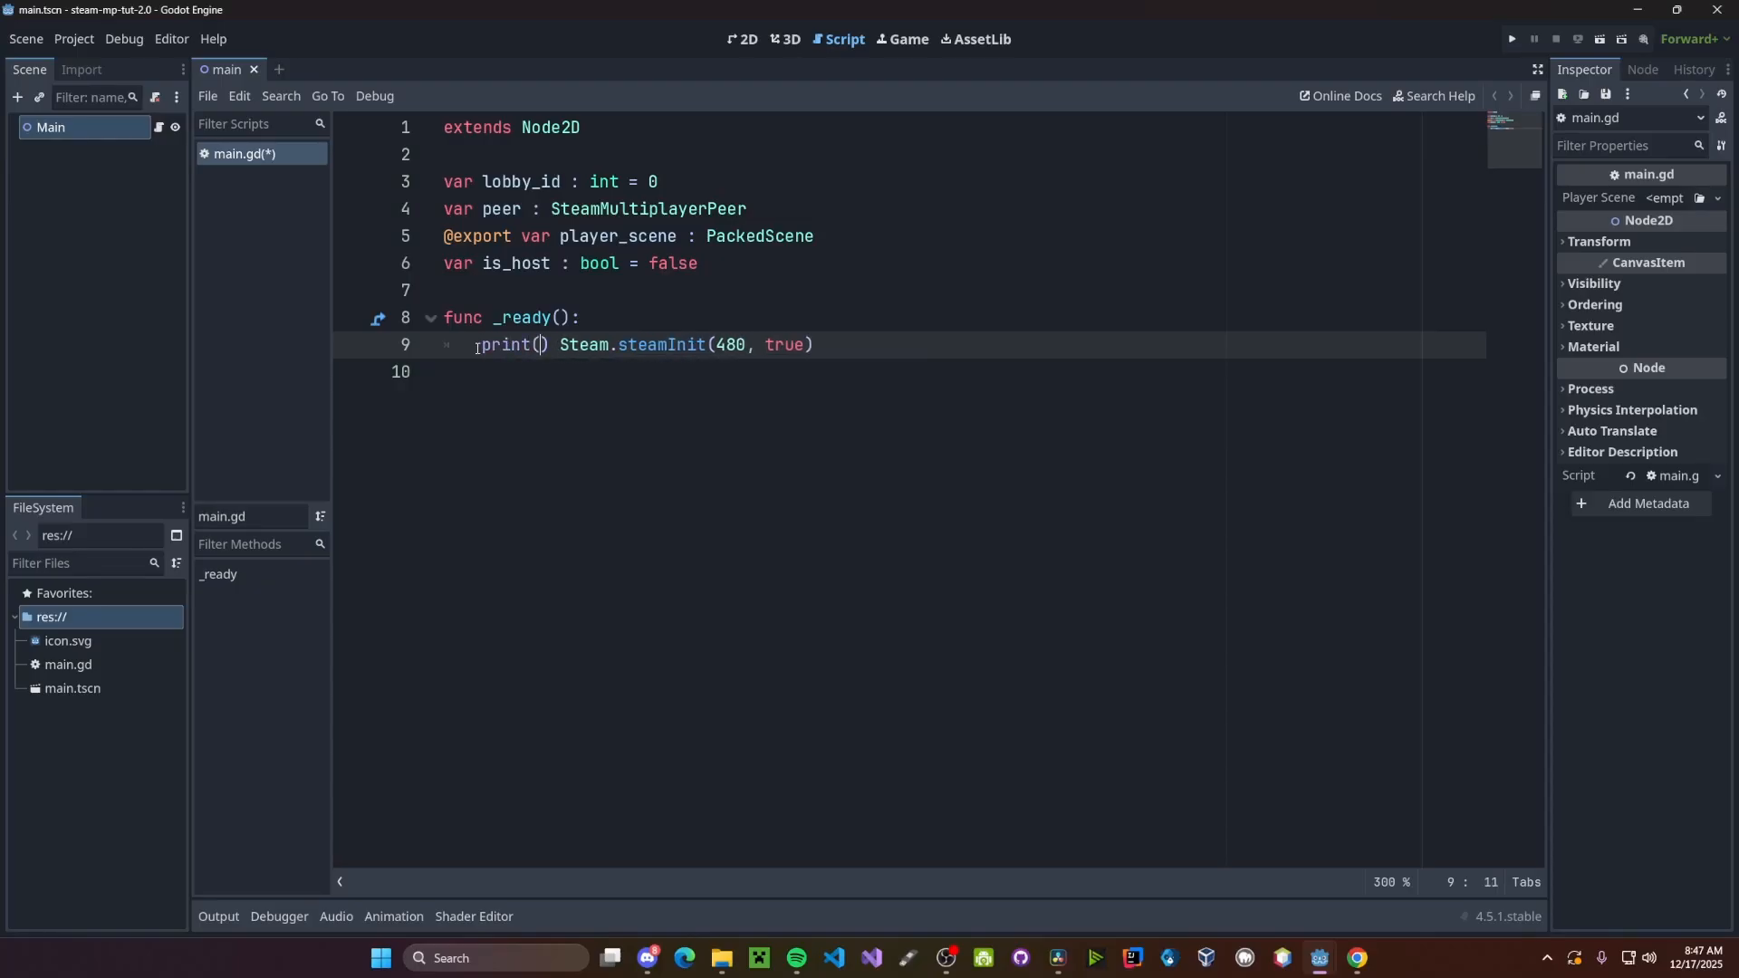
pyautogui.write(') "Steam initi')
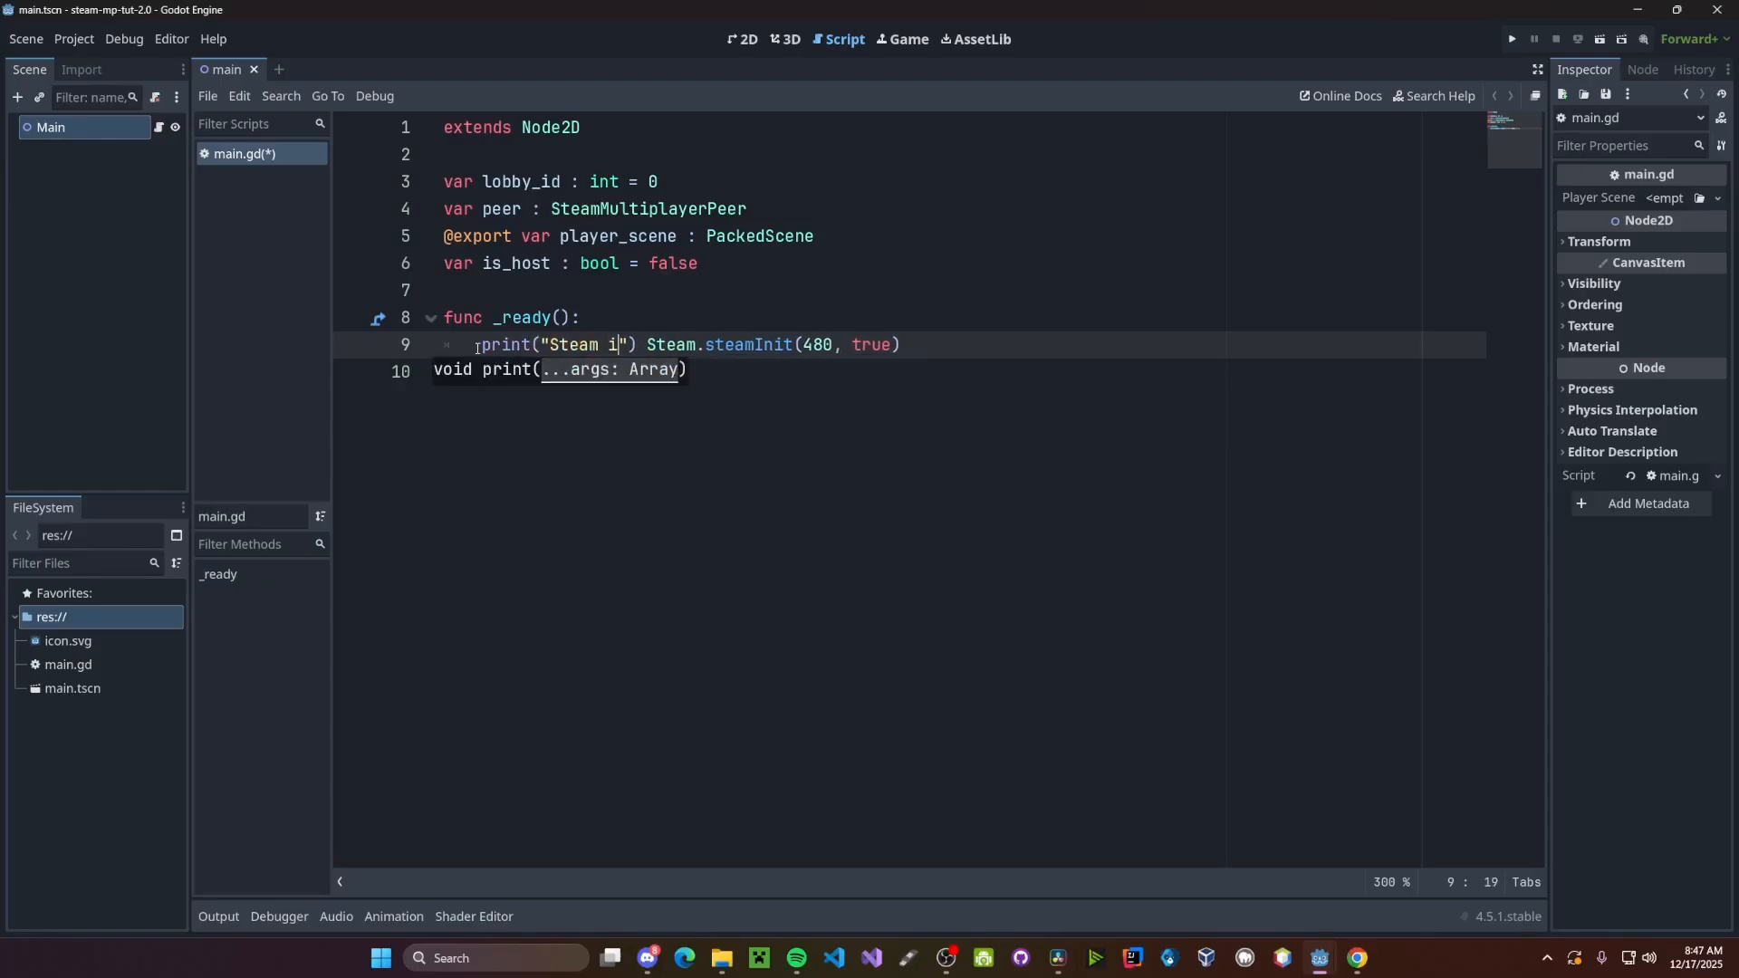
pyautogui.write('alize')
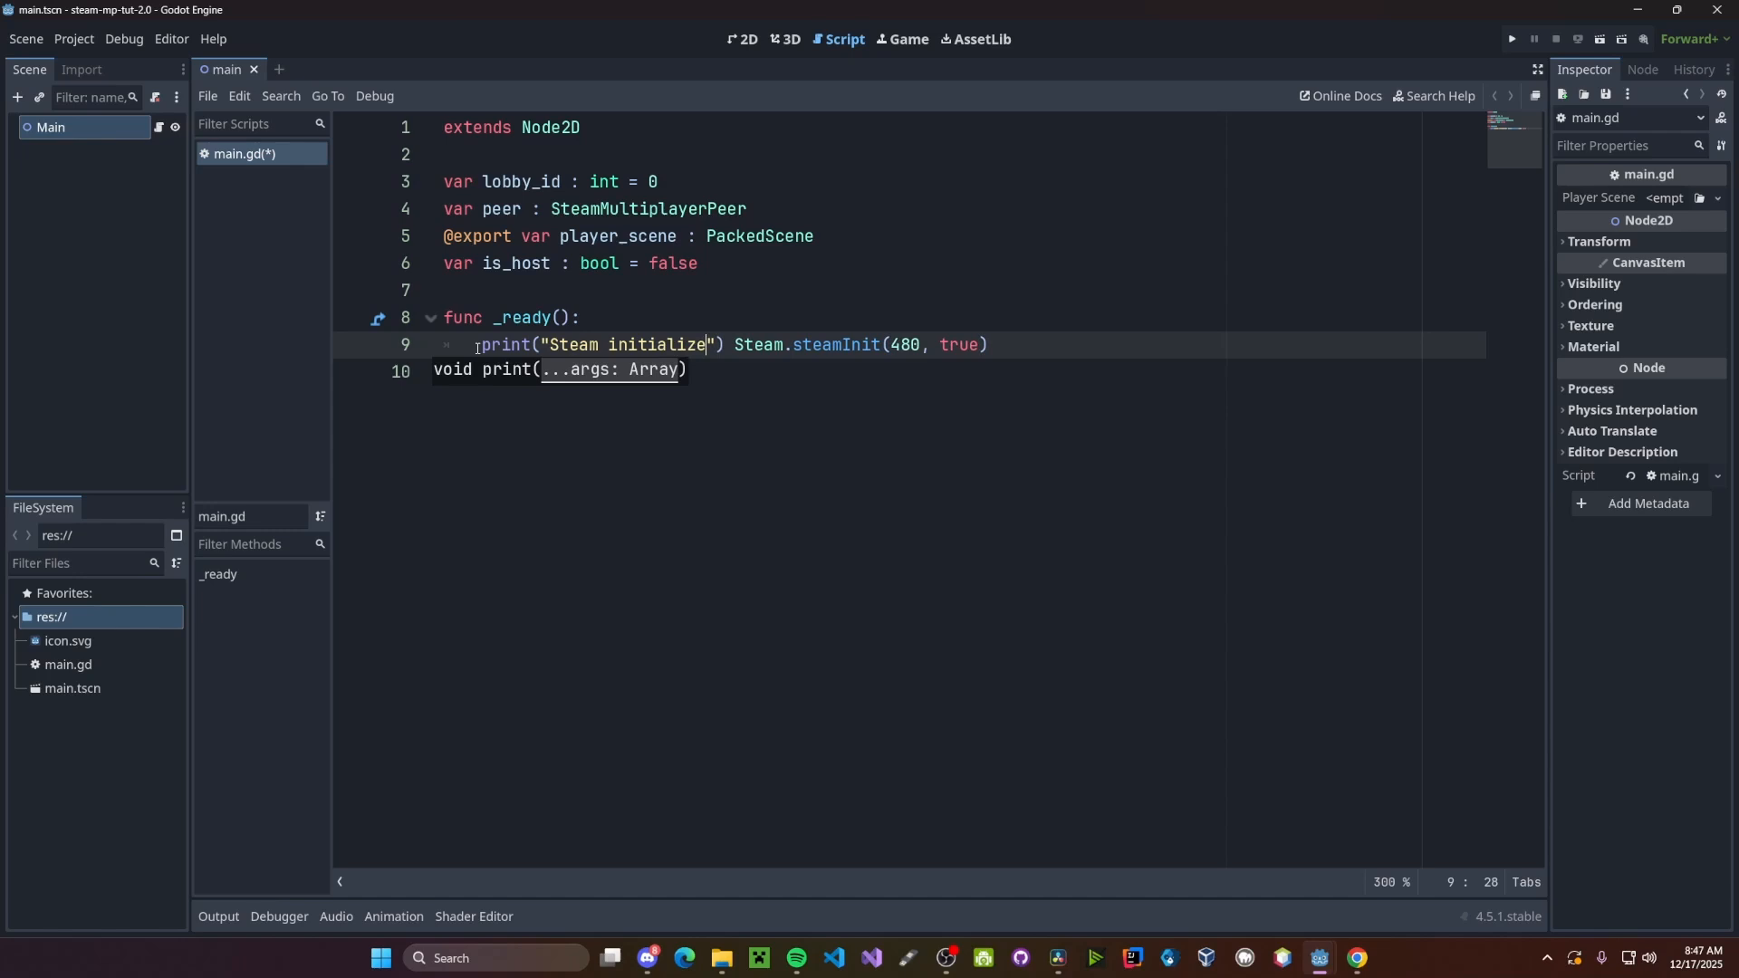
pyautogui.write('d: ')
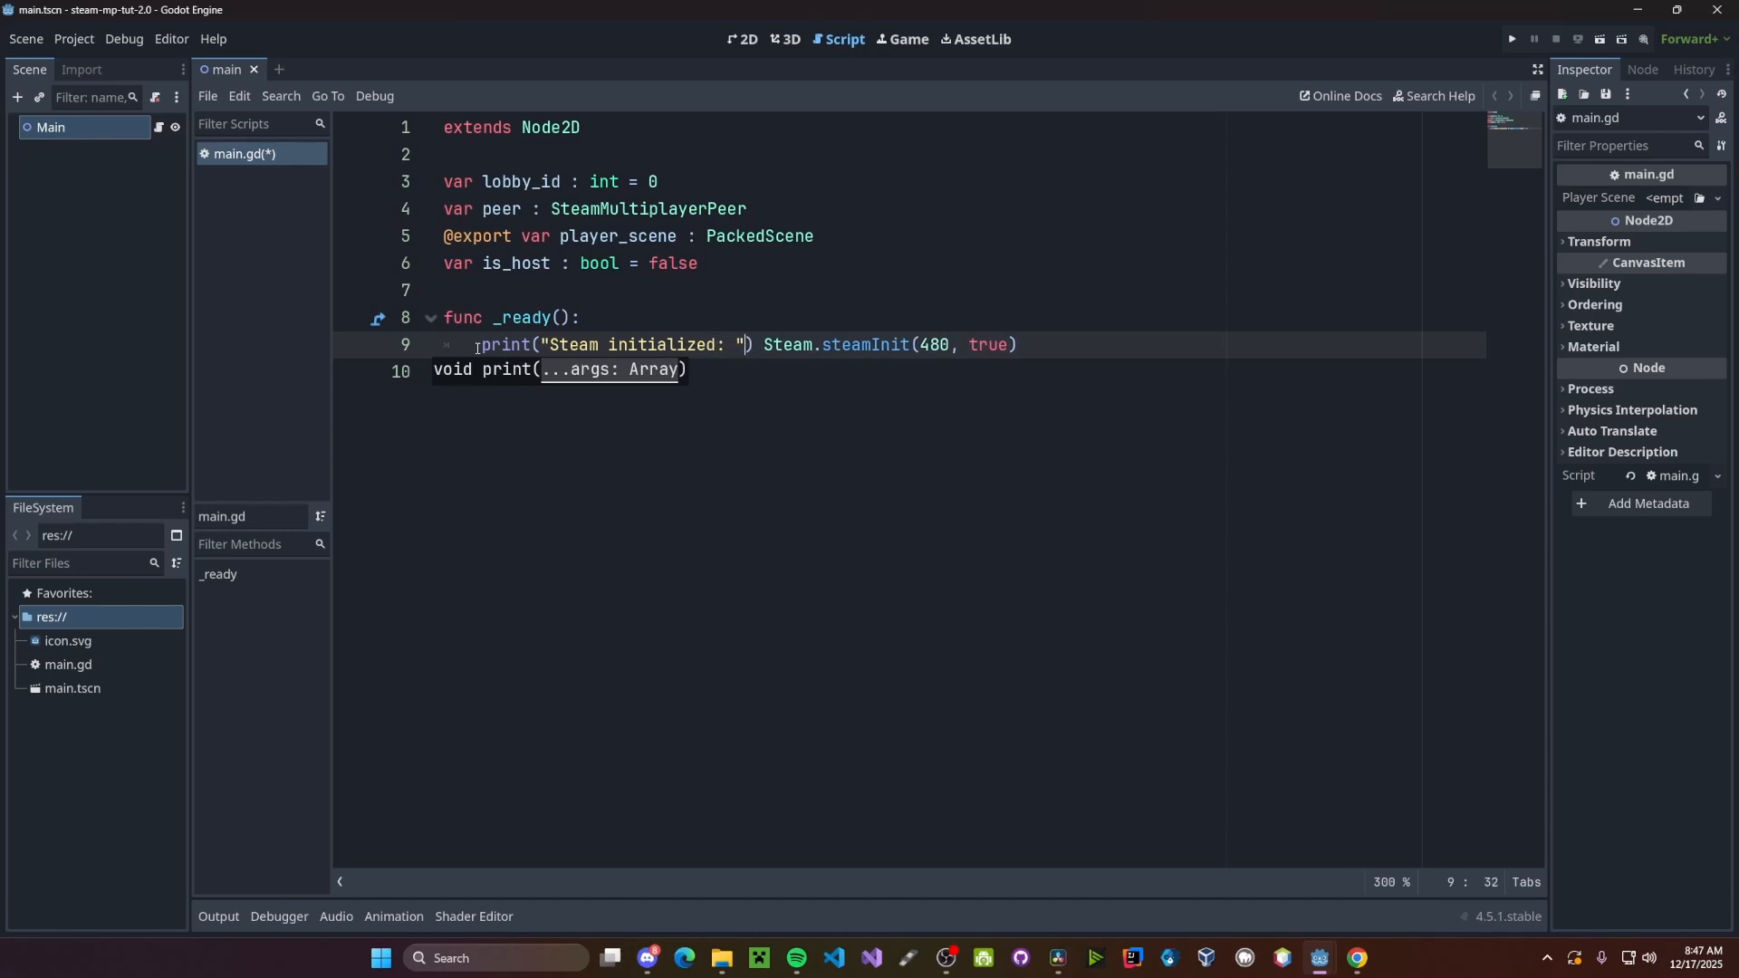
pyautogui.write(',')
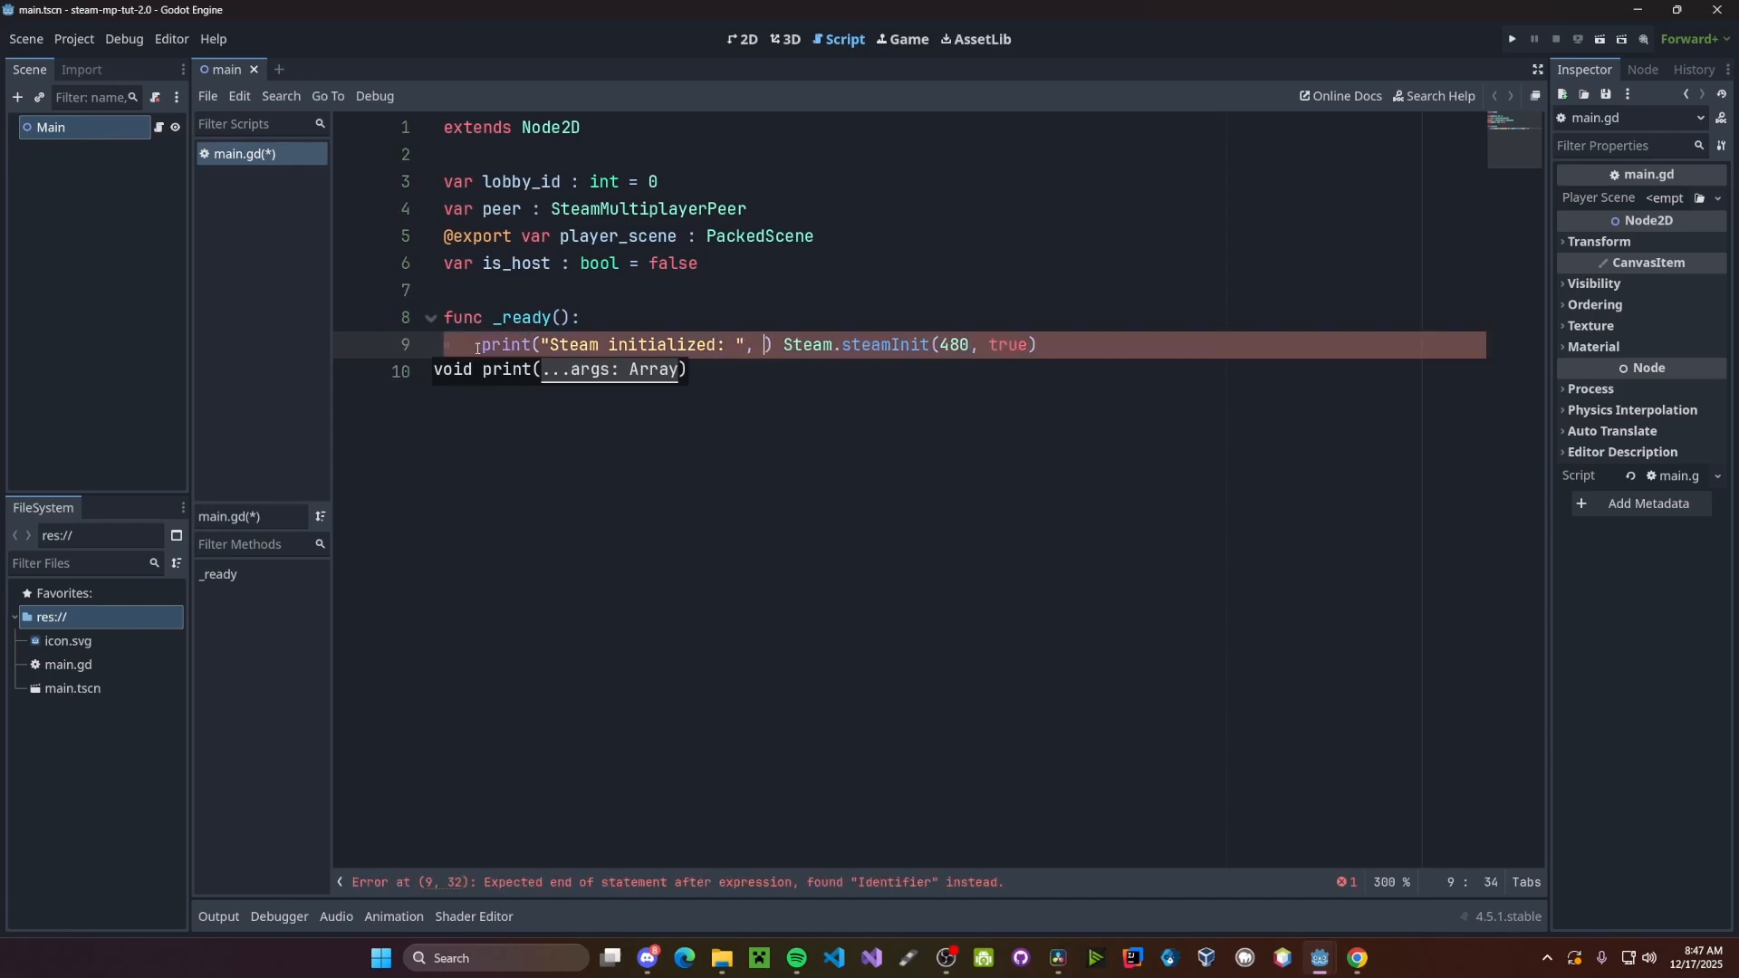
pyautogui.press('BackSpace')
pyautogui.press('BackSpace')
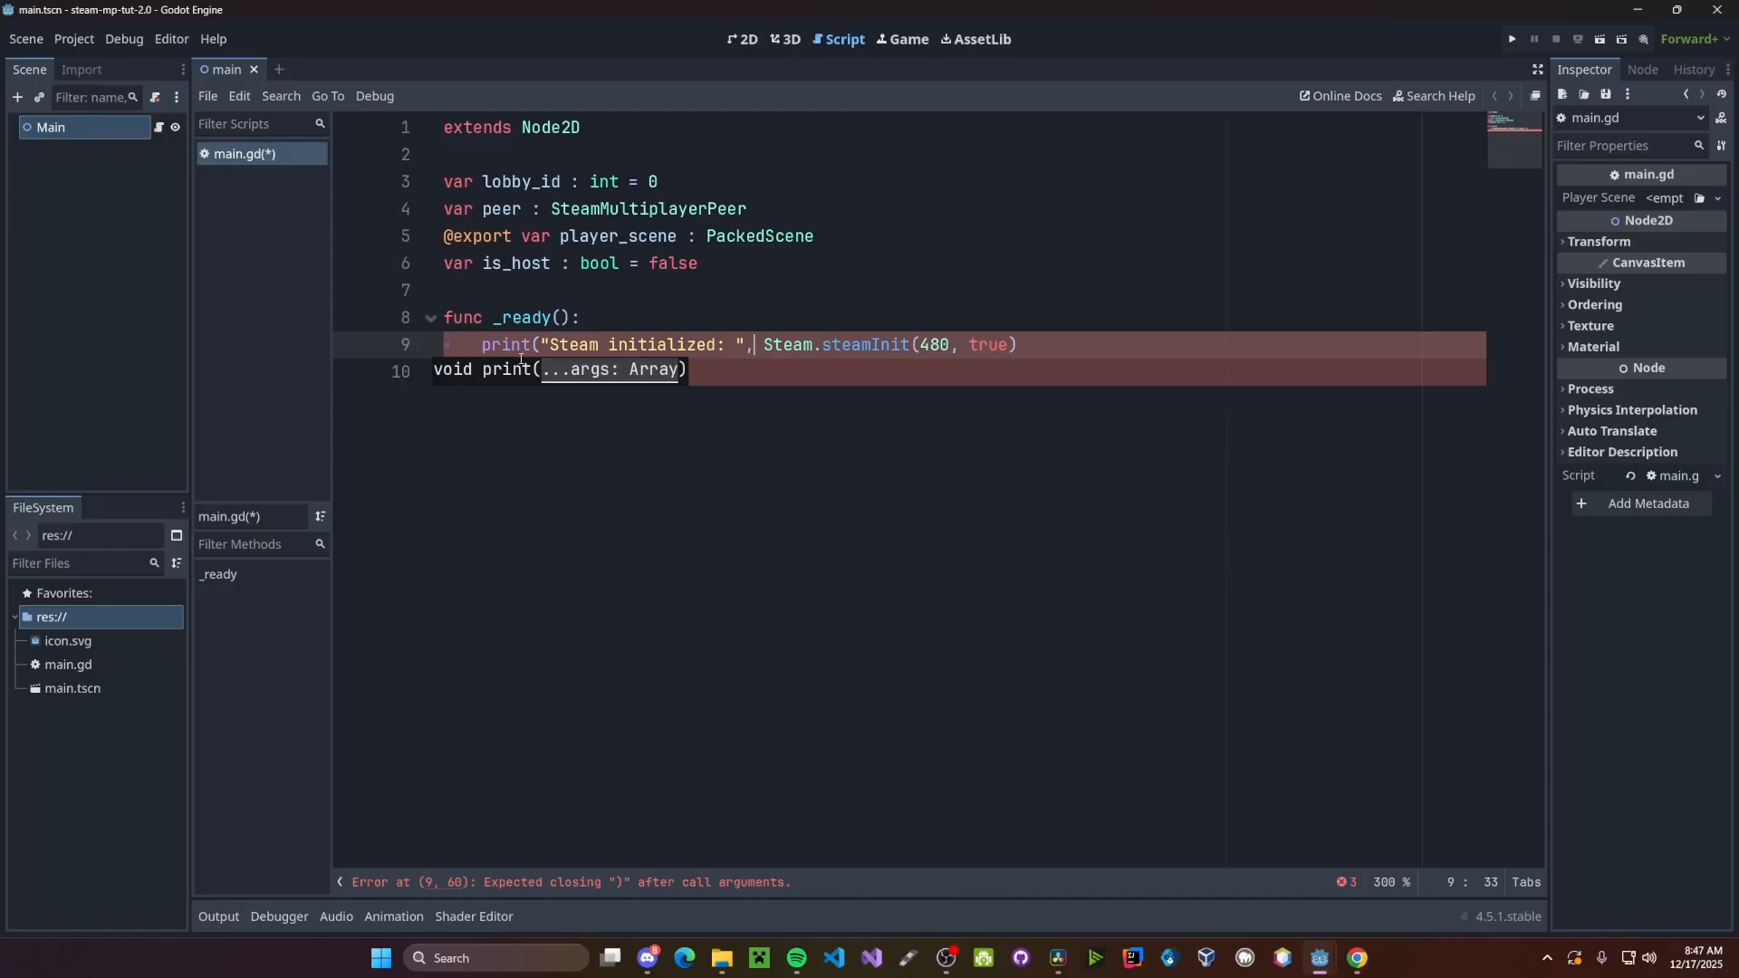
pyautogui.click(1044, 344)
pyautogui.write(')')
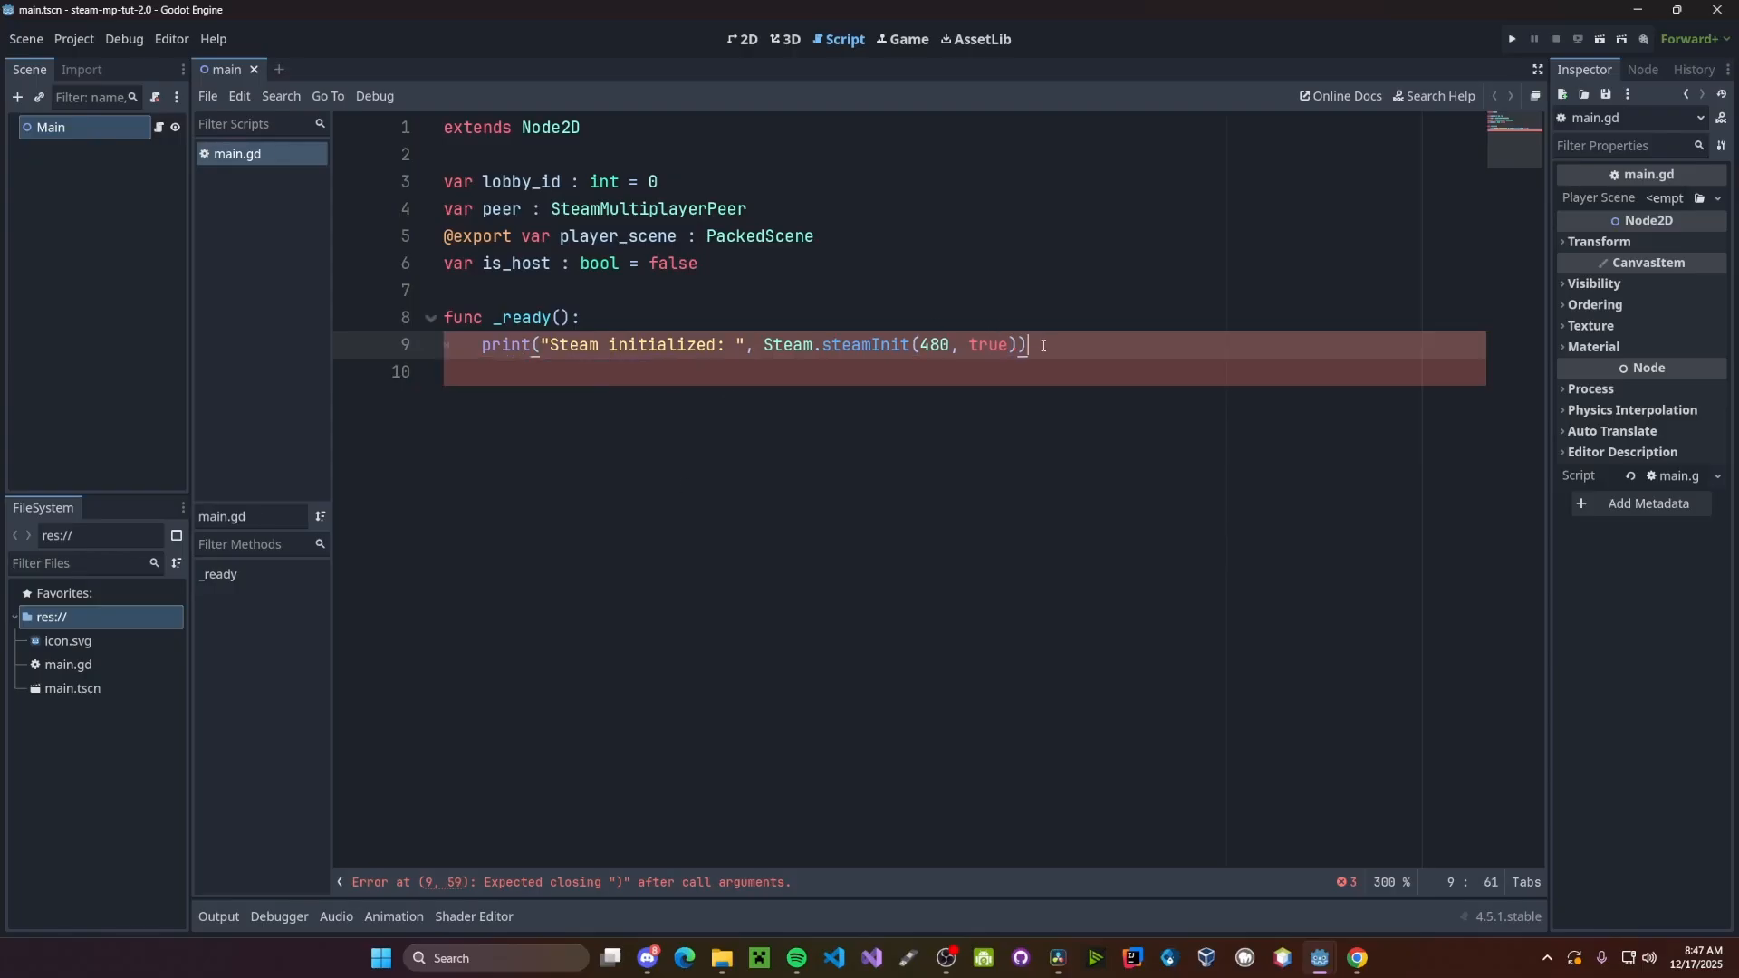
pyautogui.hotkey('ctrl', 's')
pyautogui.press('Return')
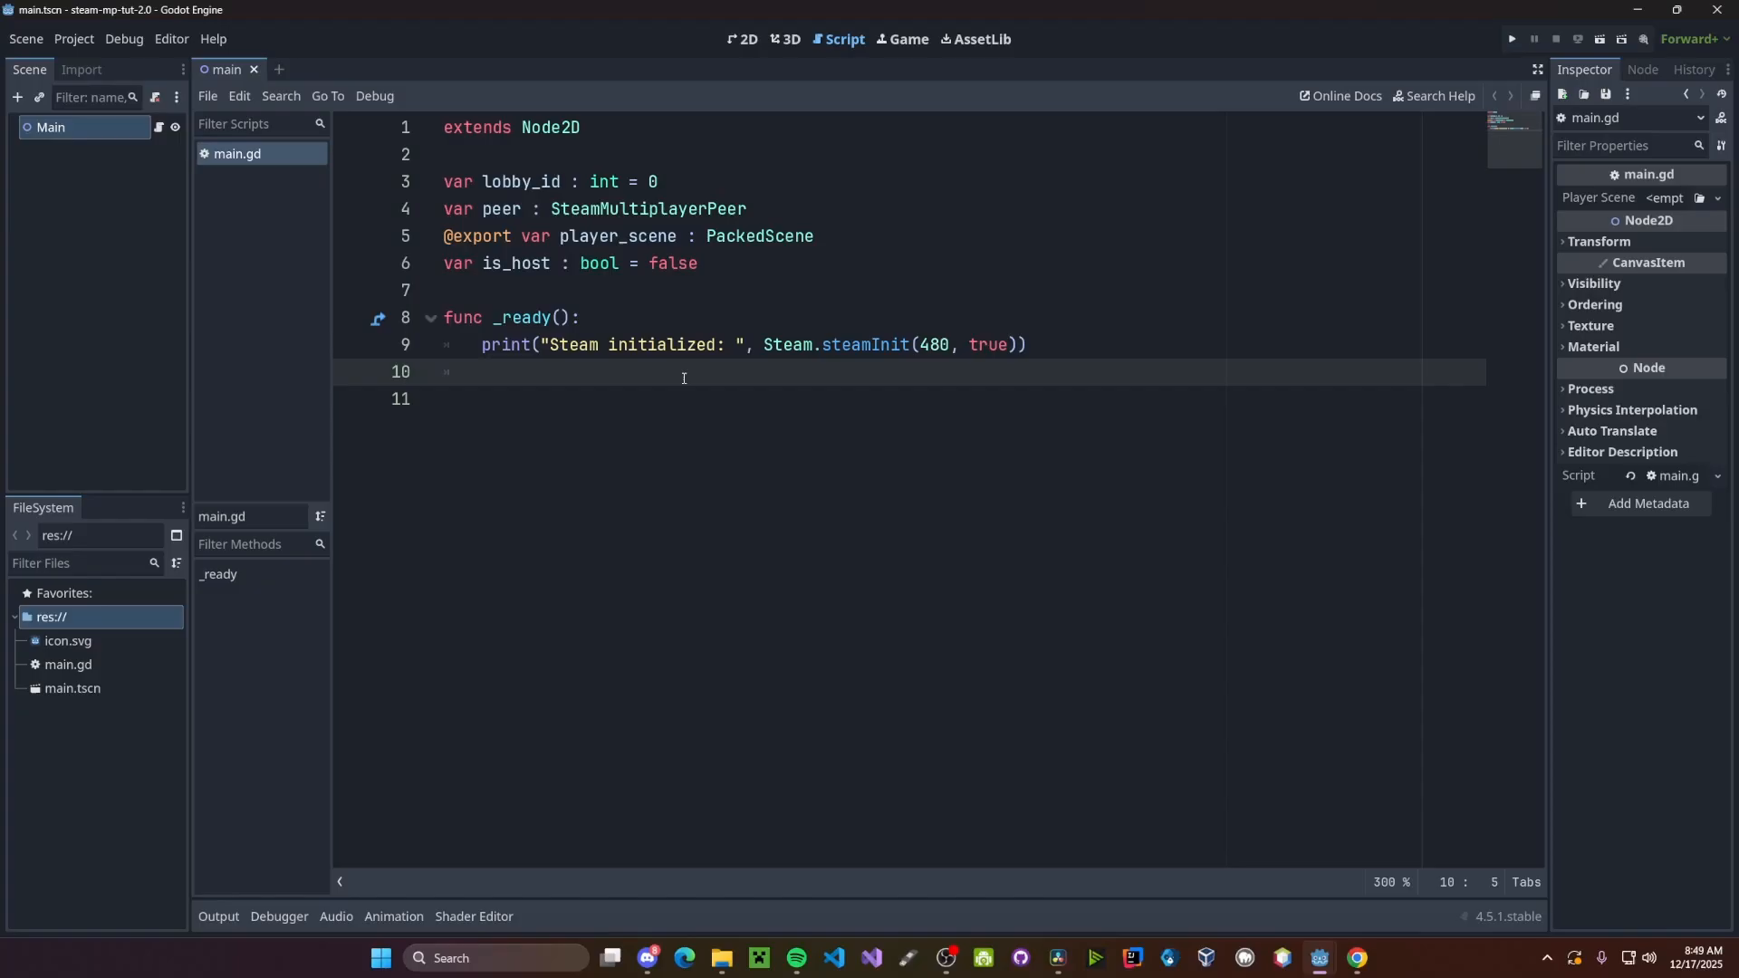
pyautogui.write('eam.init')
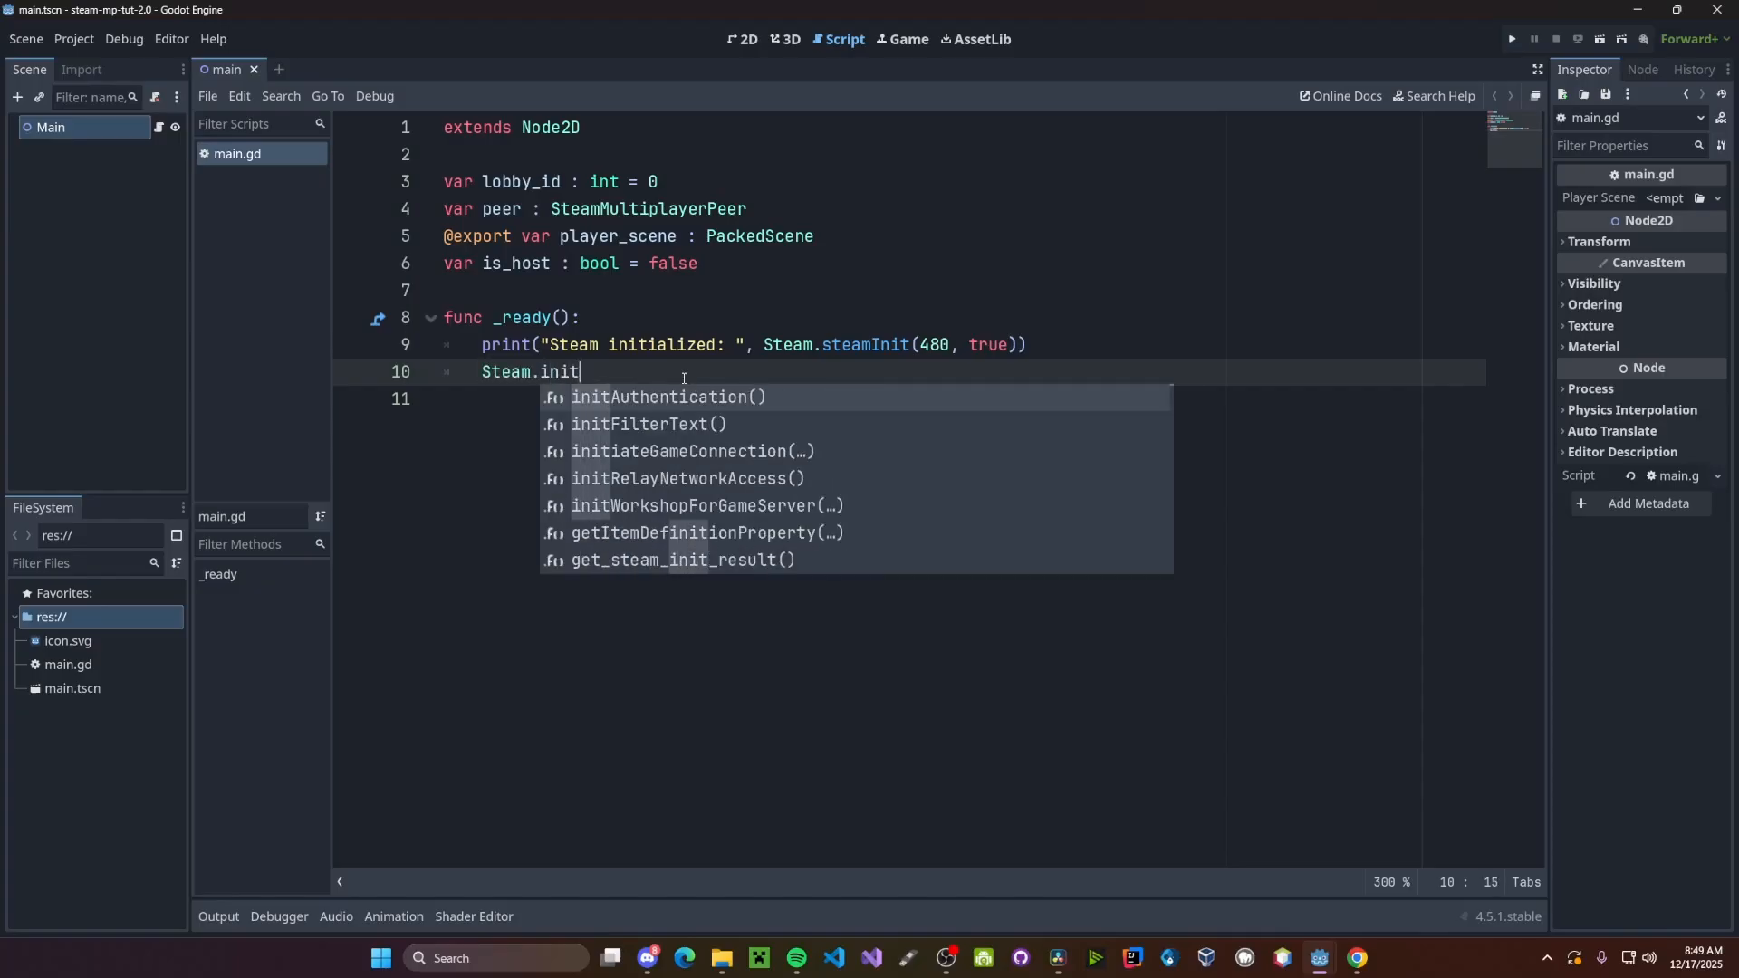
pyautogui.write('Real')
pyautogui.press('BackSpace')
pyautogui.press('BackSpace')
pyautogui.write('l')
pyautogui.press('Return')
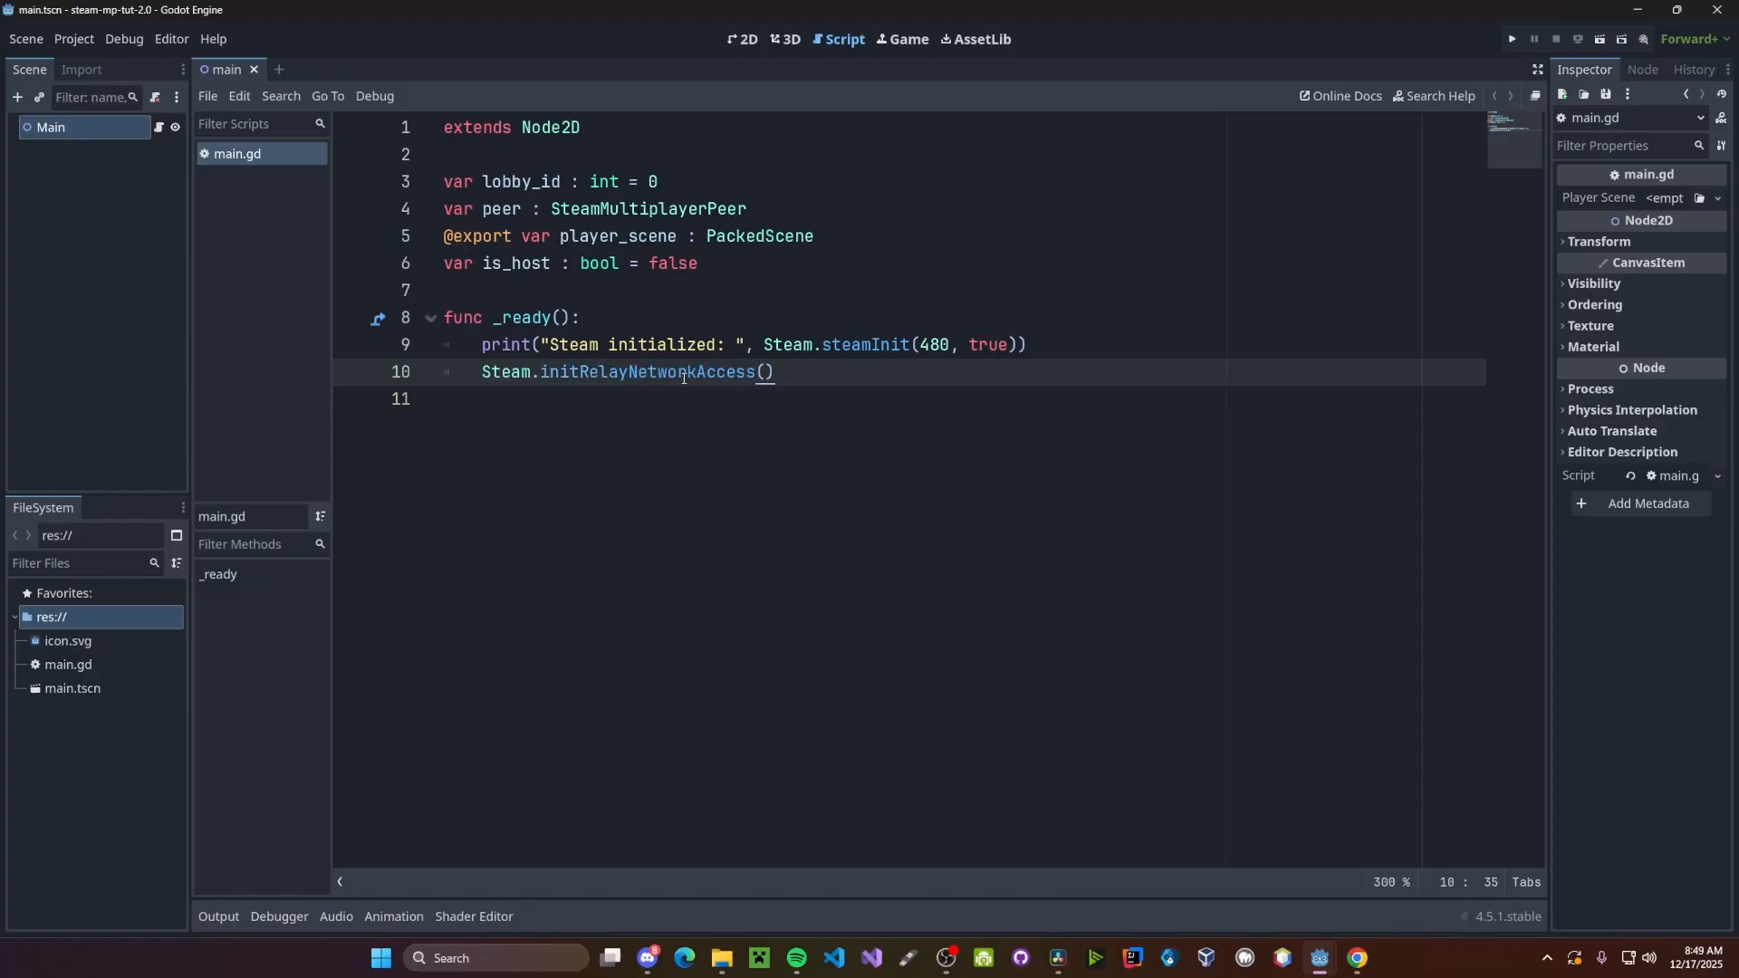
pyautogui.press('Down')
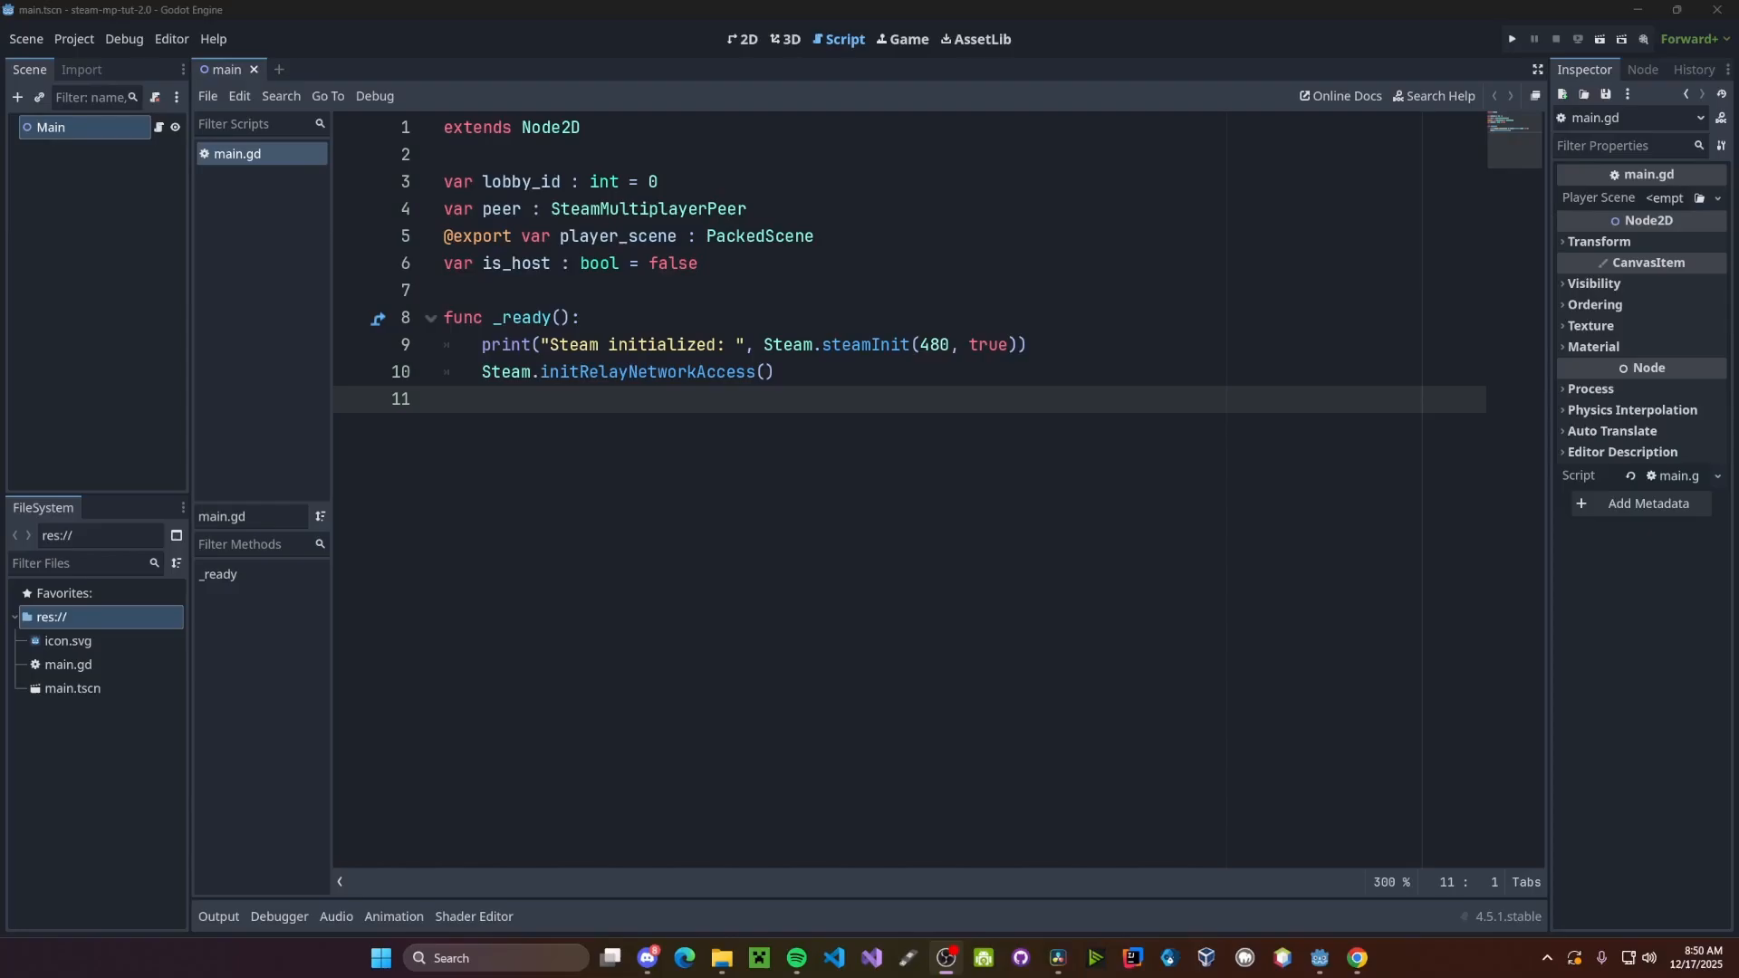
# Write host_lobby calling Steam.createLobby(Steam.LobbyType.LOBBY_TYPE_PUBLIC, 16) and save.
pyautogui.press('Return')
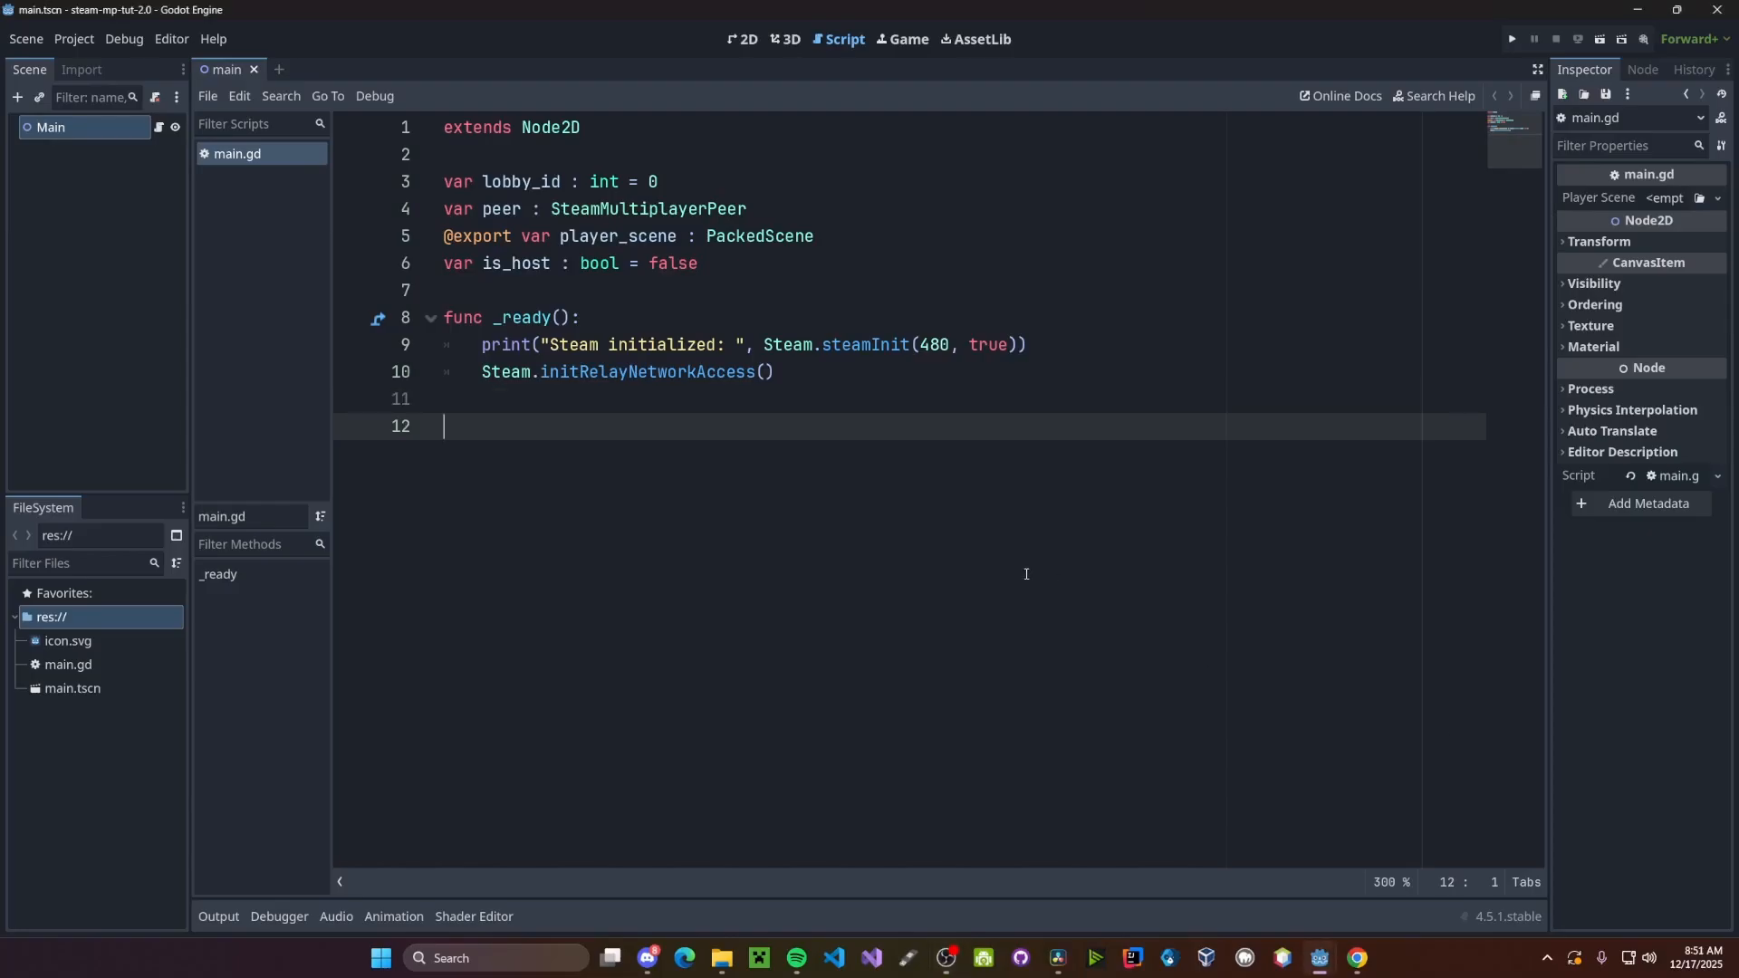
pyautogui.write('unc host_lo')
pyautogui.write('bby():')
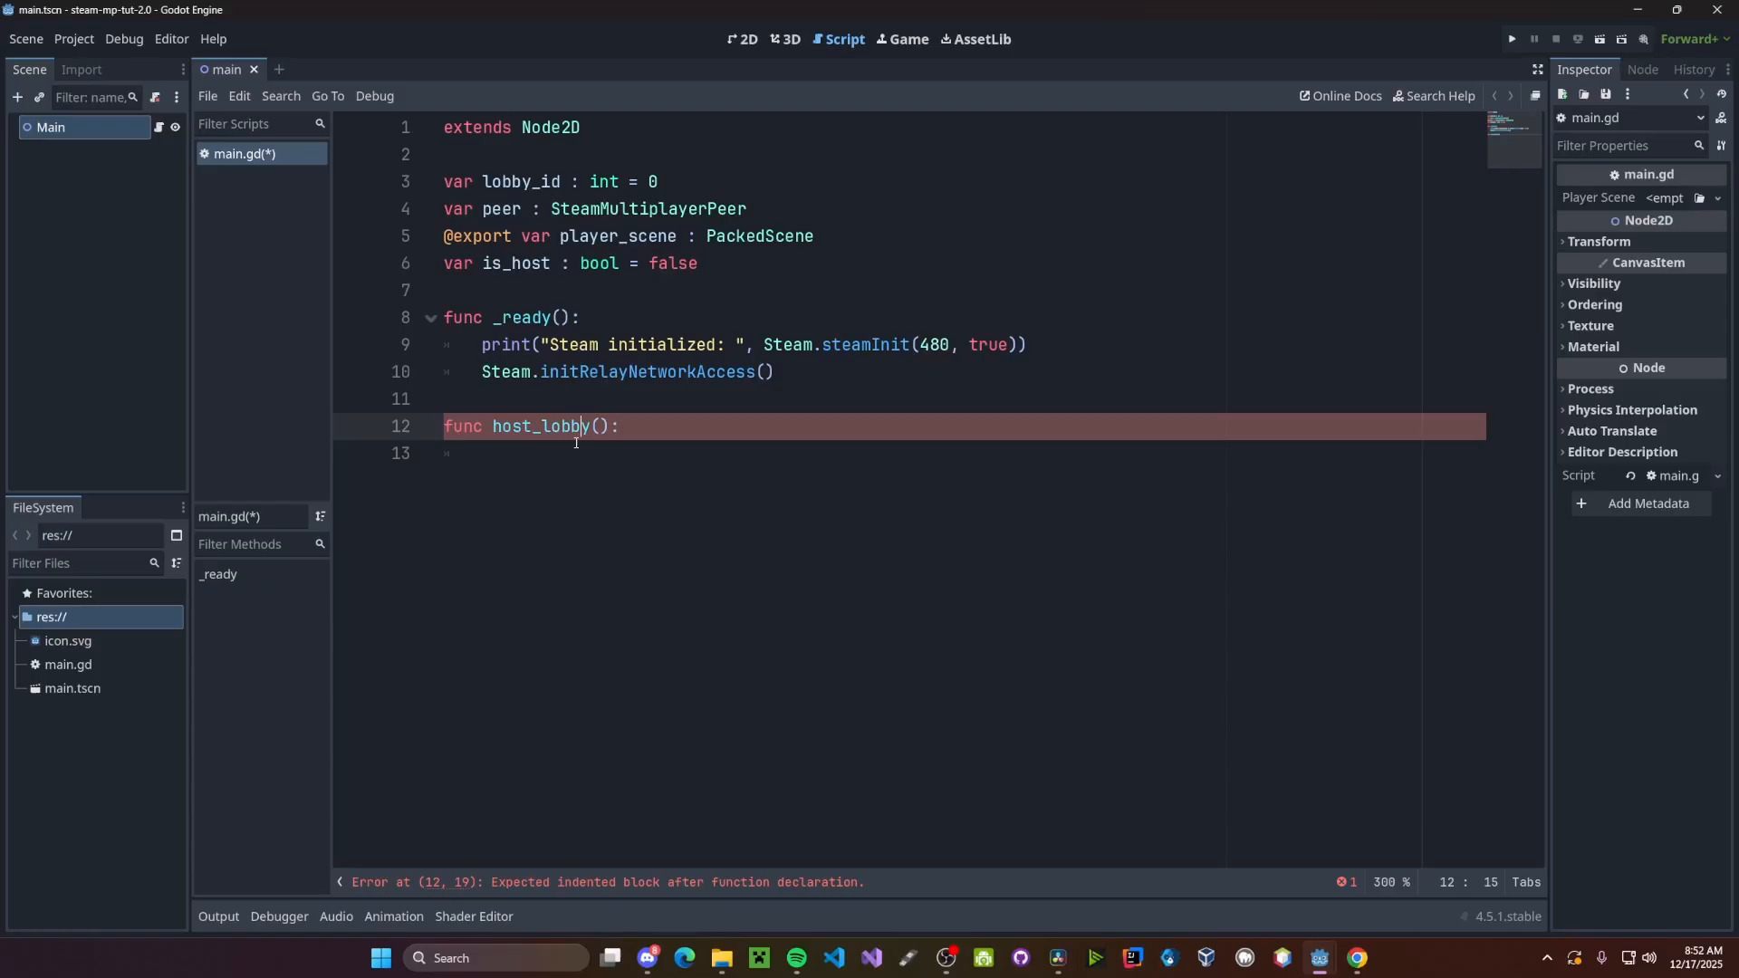
pyautogui.press('Return')
pyautogui.write('Steam.cr')
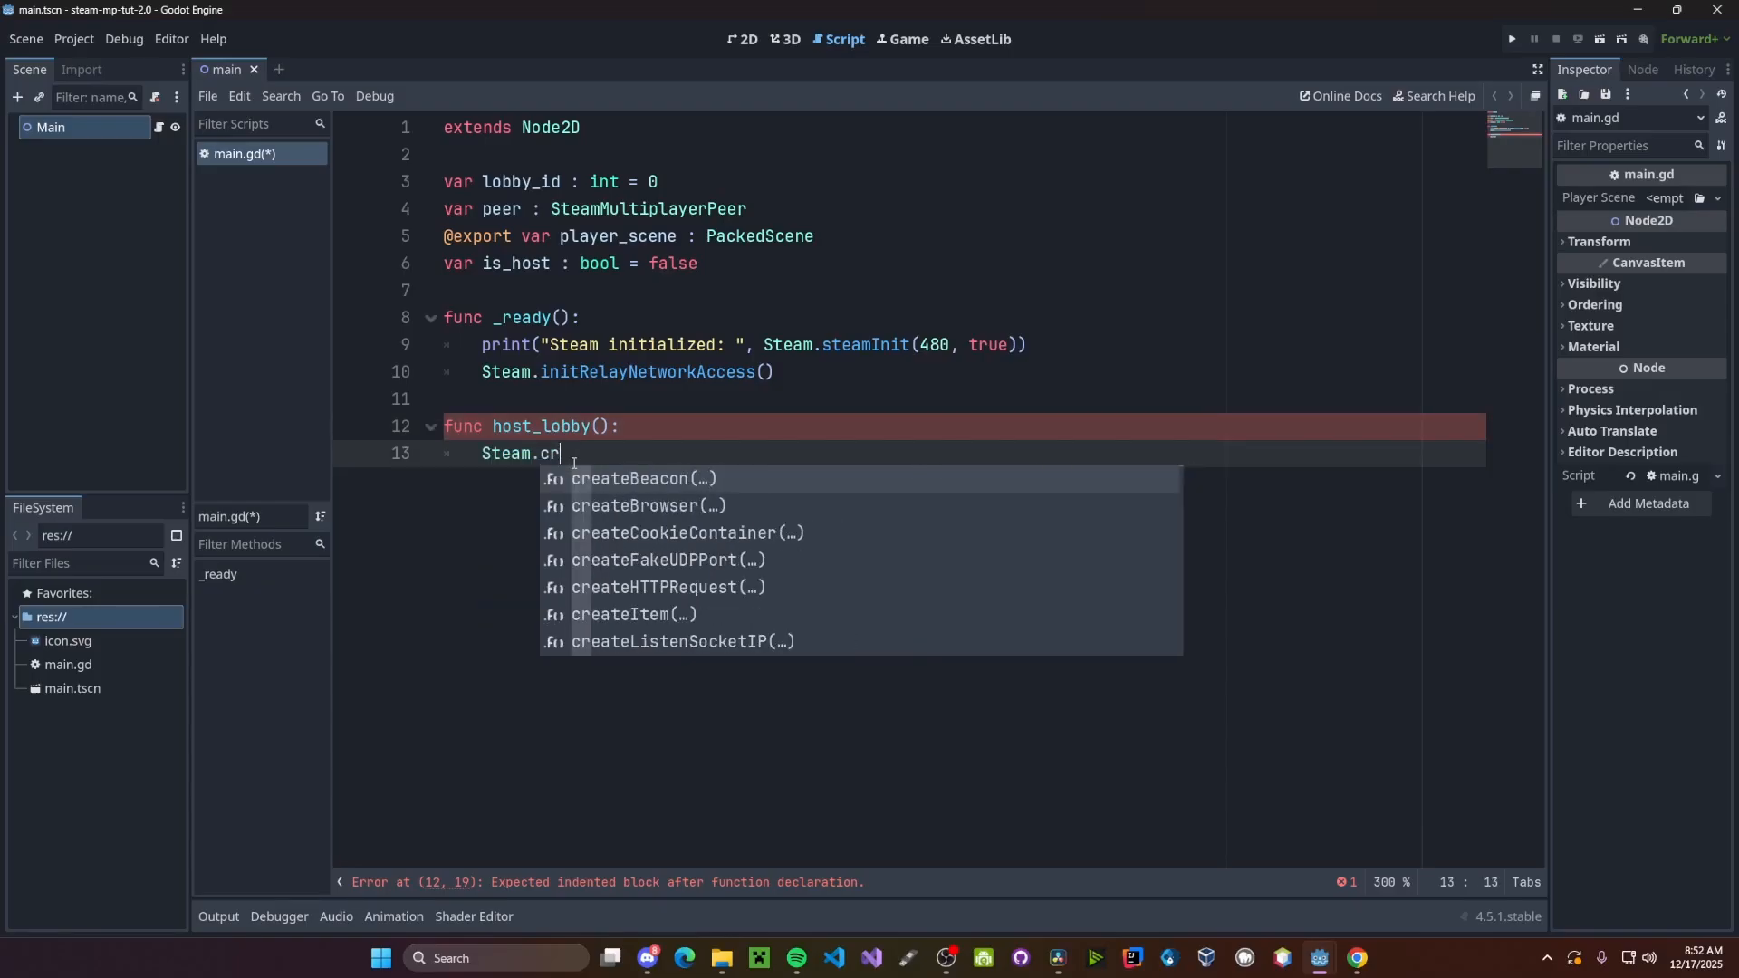
pyautogui.write('eateLob')
pyautogui.press('Tab')
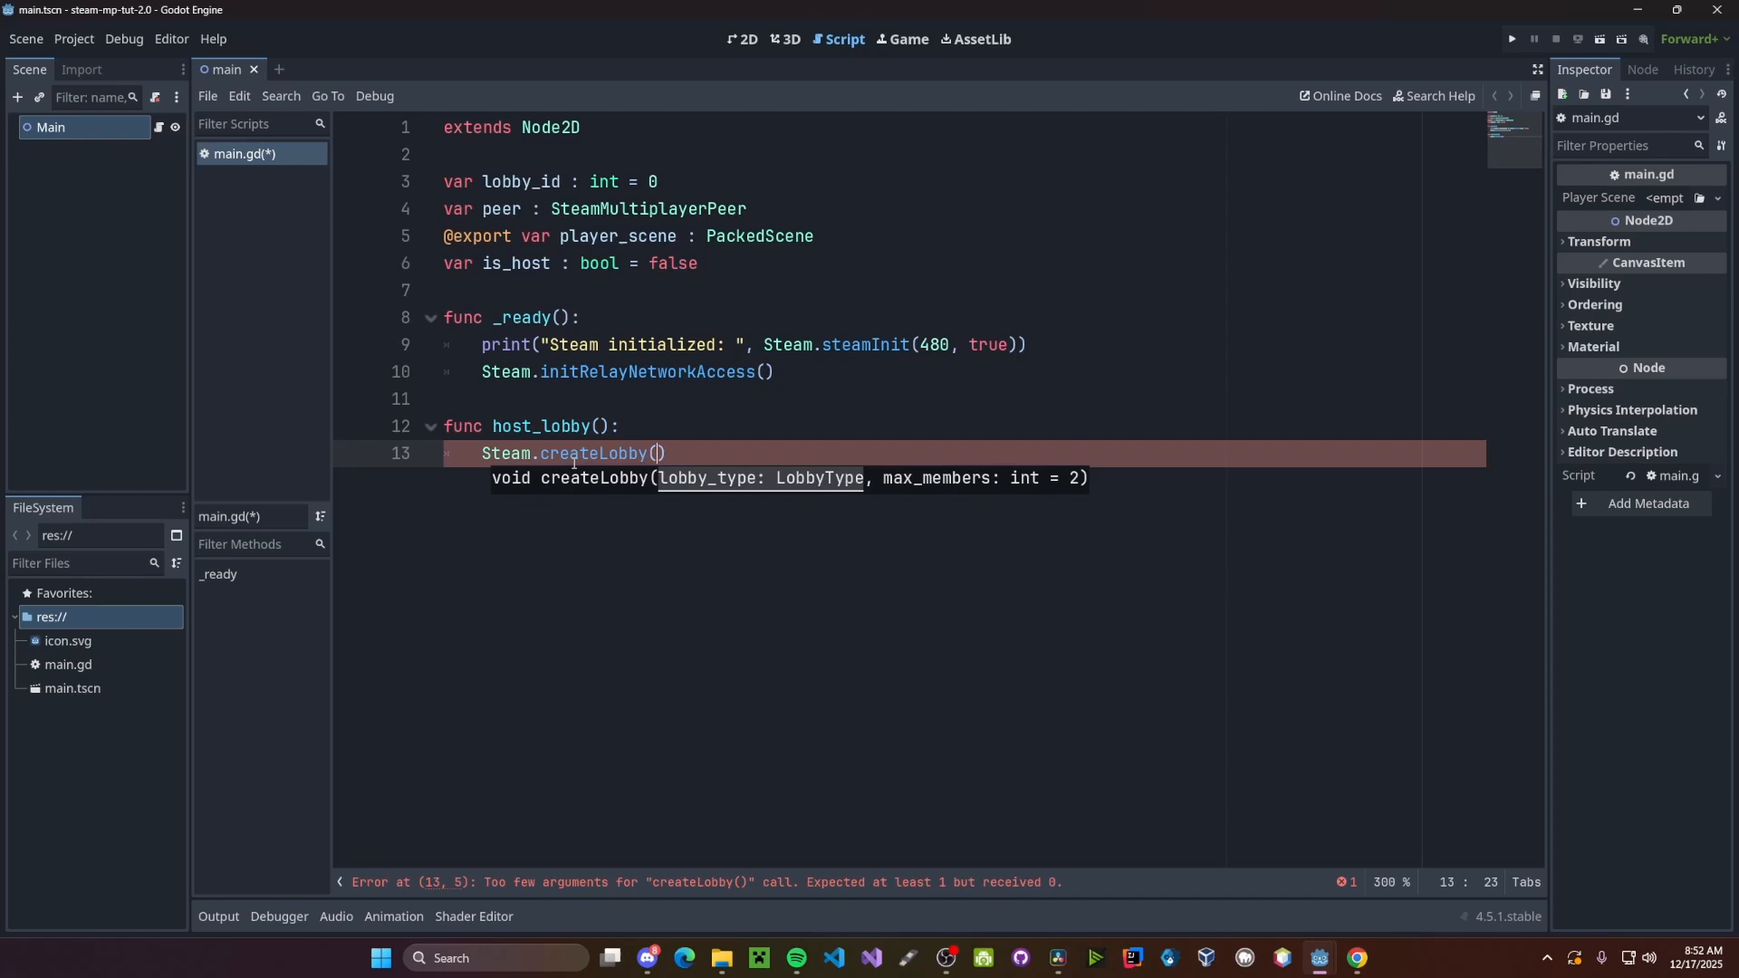
pyautogui.write('Steam.L')
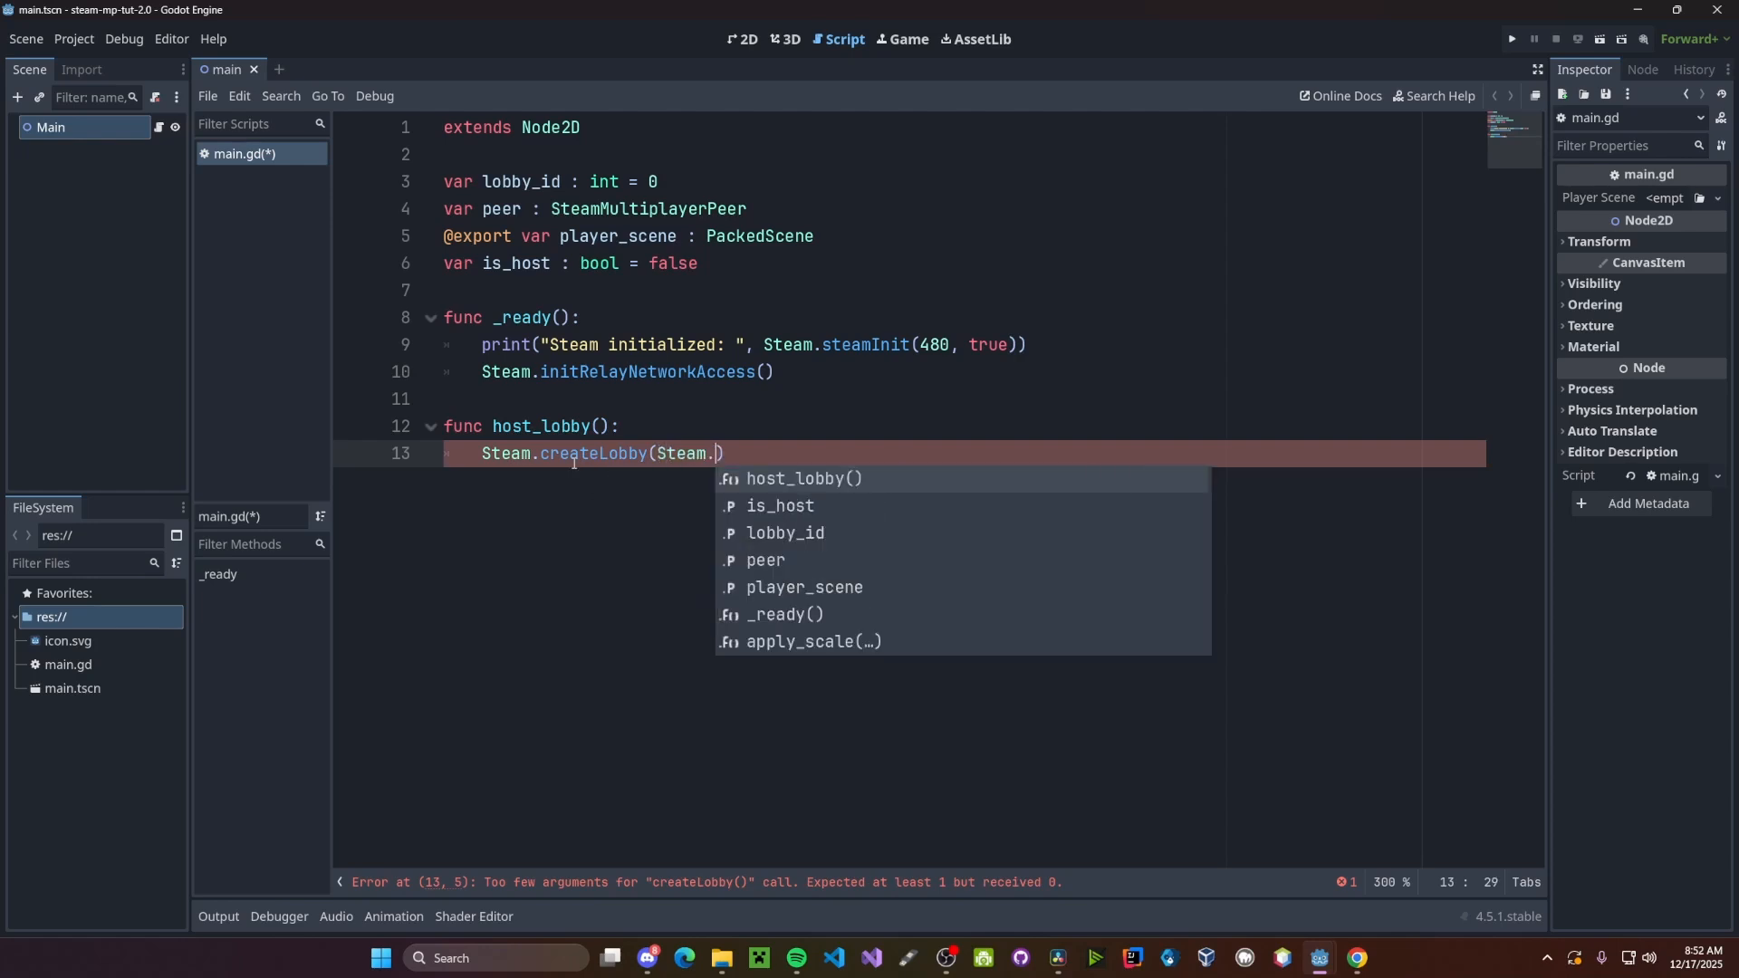
pyautogui.write('obby')
pyautogui.press('Down')
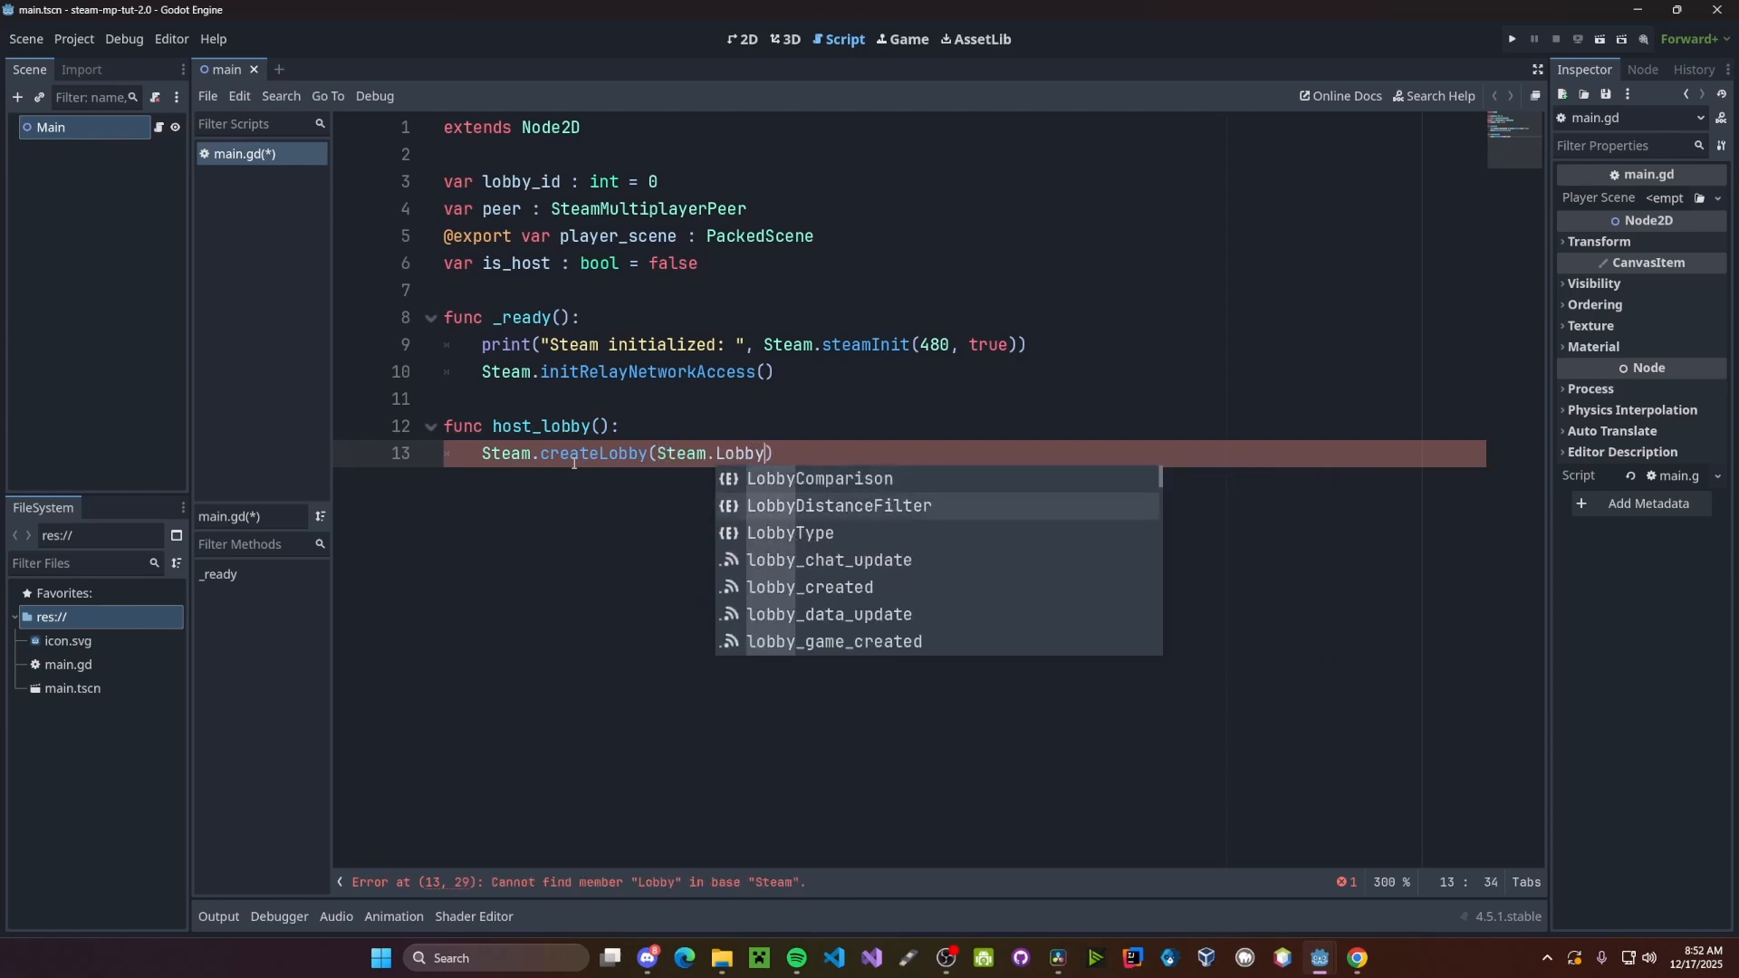
pyautogui.press('Down')
pyautogui.press('Tab')
pyautogui.write(', 2')
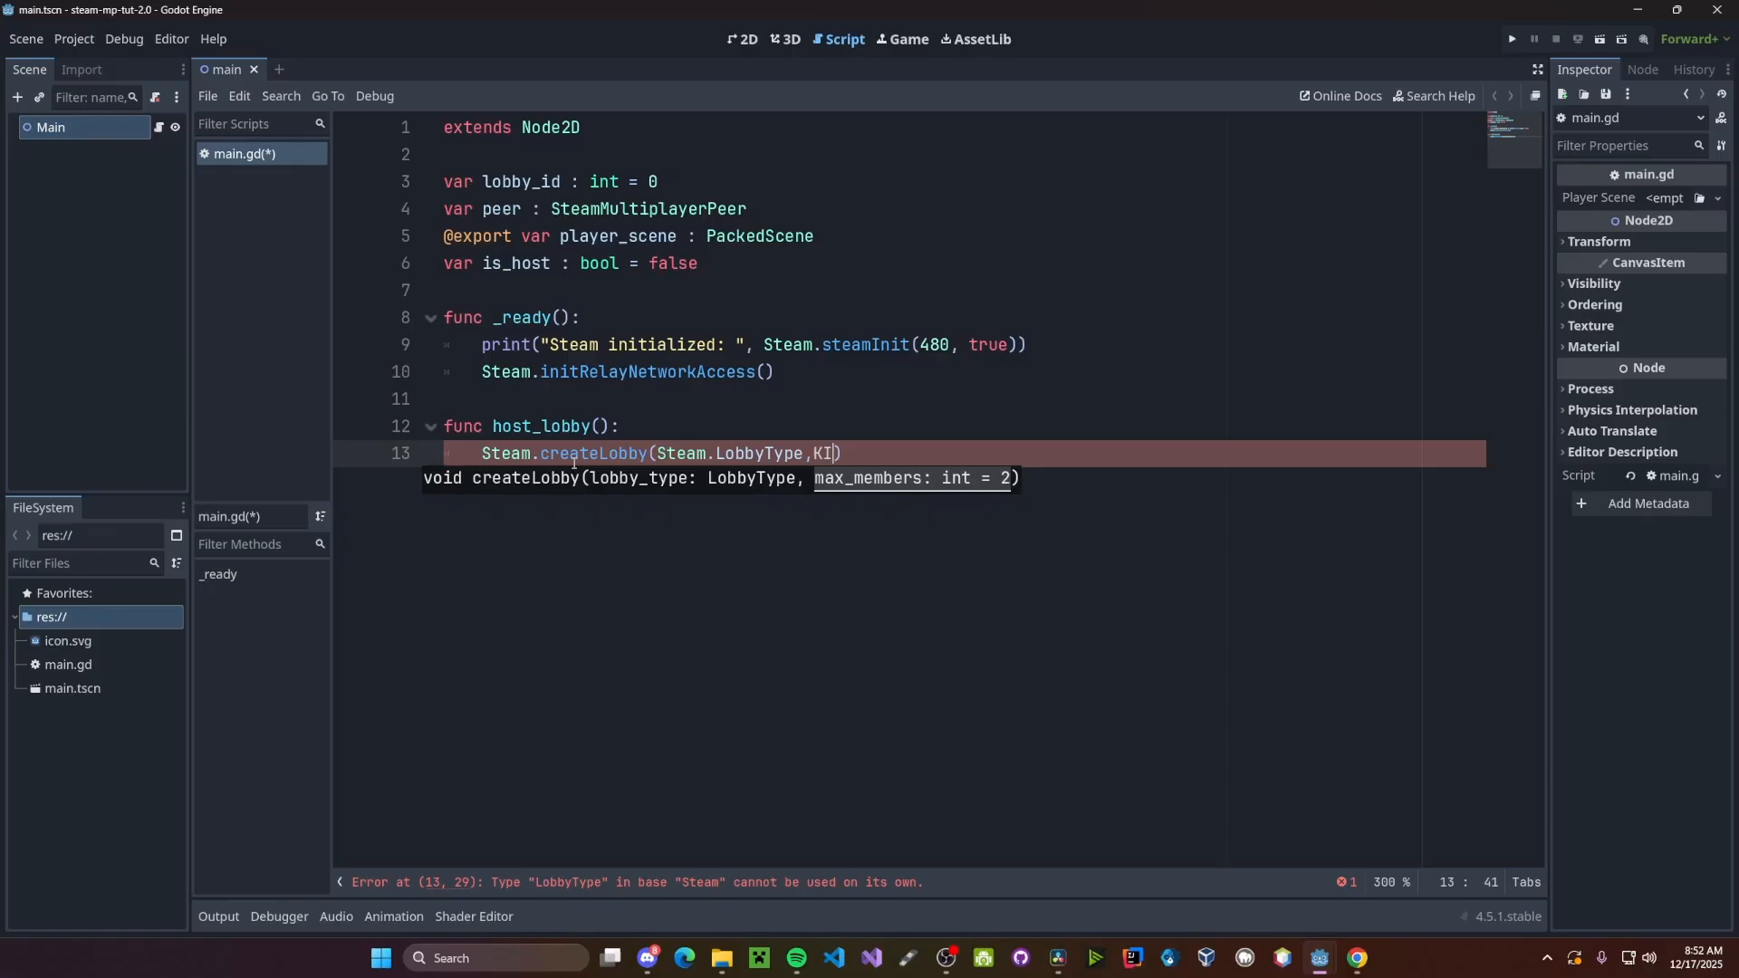
pyautogui.press('BackSpace')
pyautogui.press('BackSpace')
pyautogui.press('BackSpace')
pyautogui.write('.')
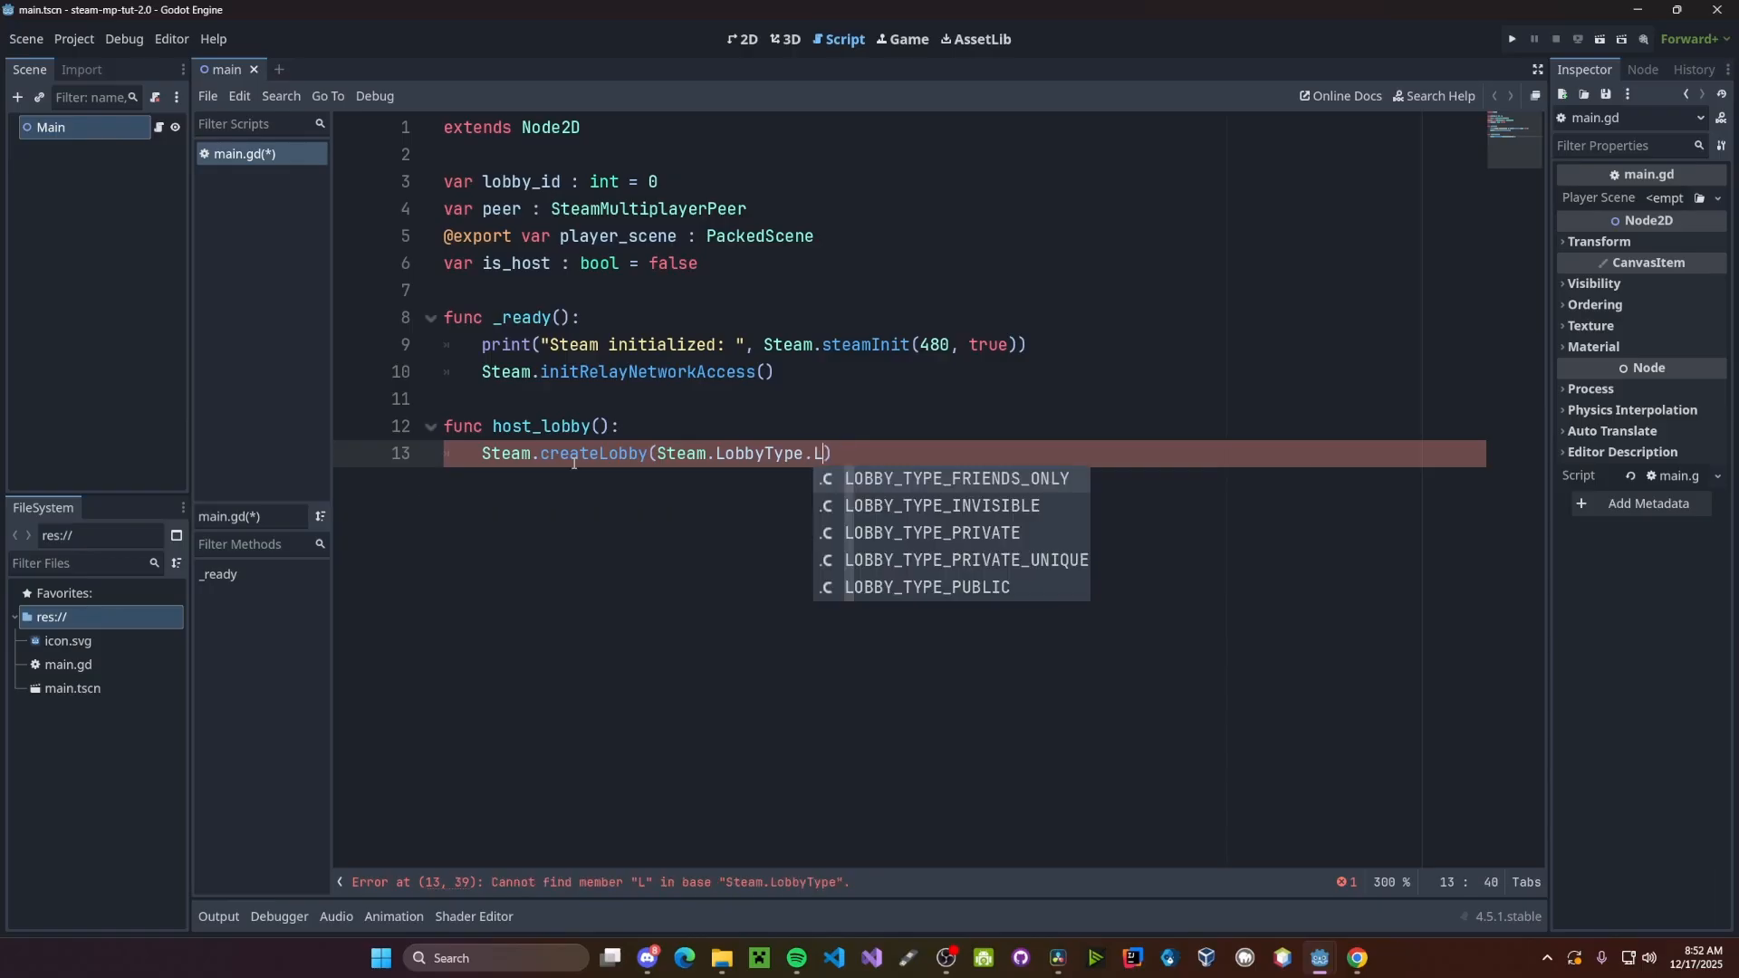
pyautogui.write('L')
pyautogui.press('Down')
pyautogui.press('Down')
pyautogui.press('Down')
pyautogui.press('Tab')
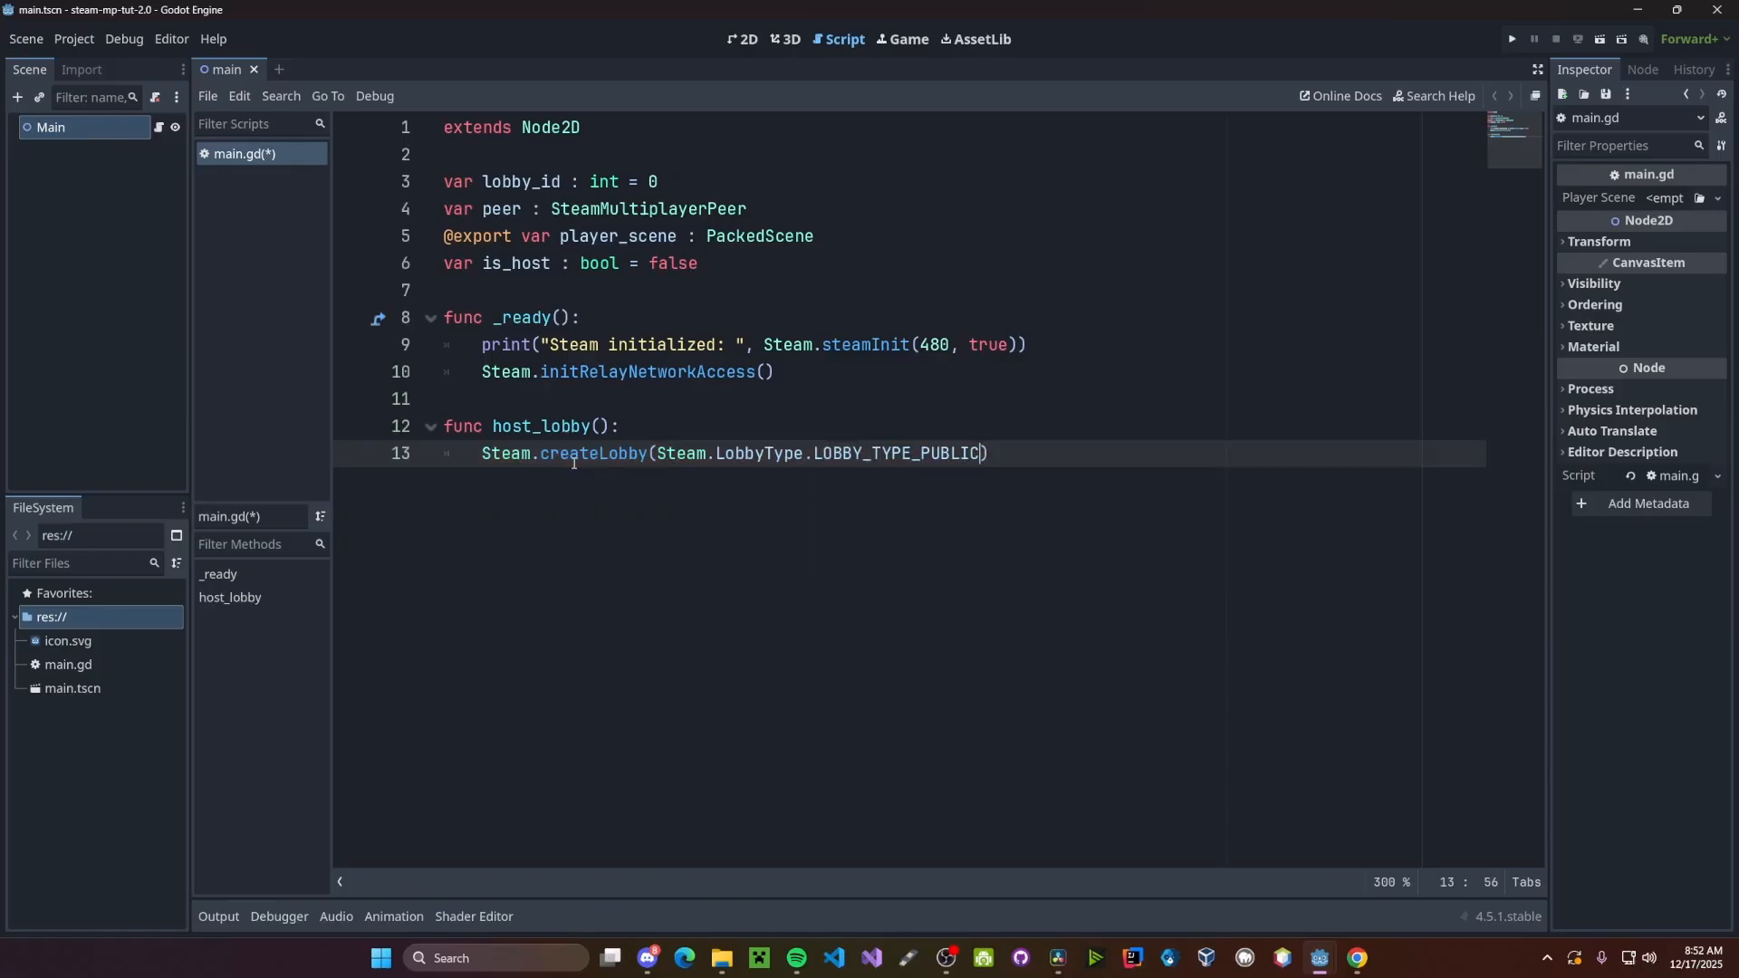
pyautogui.write(', 1')
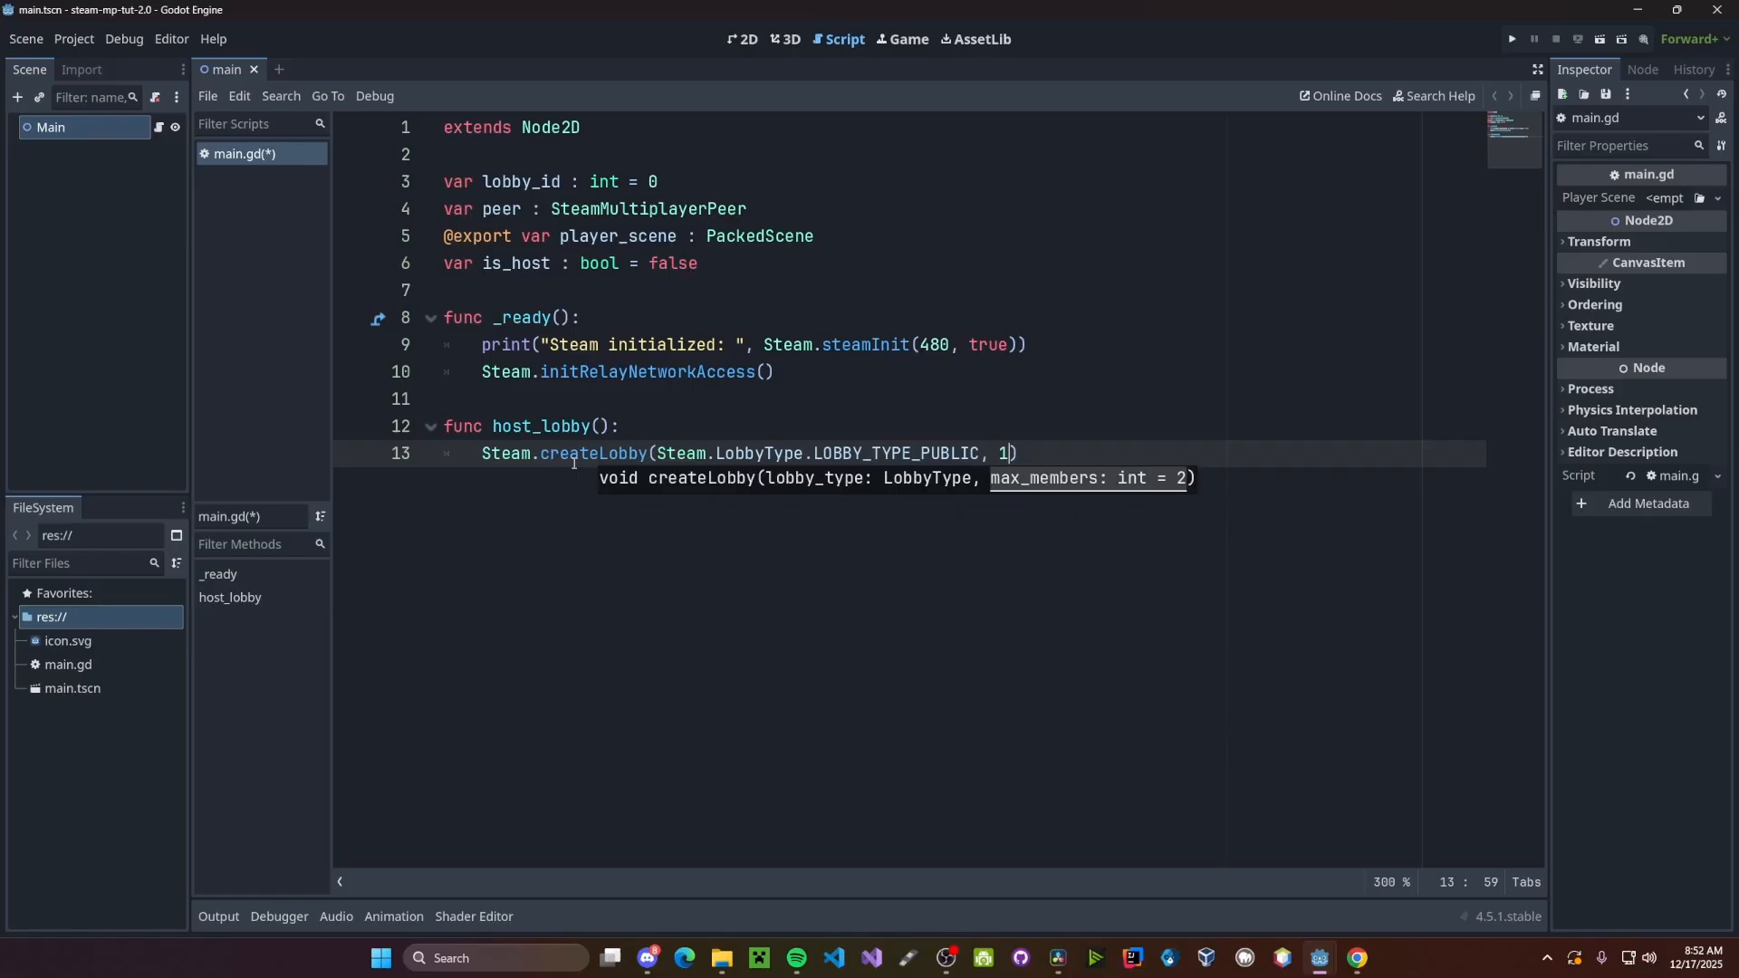
pyautogui.write('6')
pyautogui.hotkey('ctrl', 's')
# Set is_host = true at the end of host_lobby.
pyautogui.press('Return')
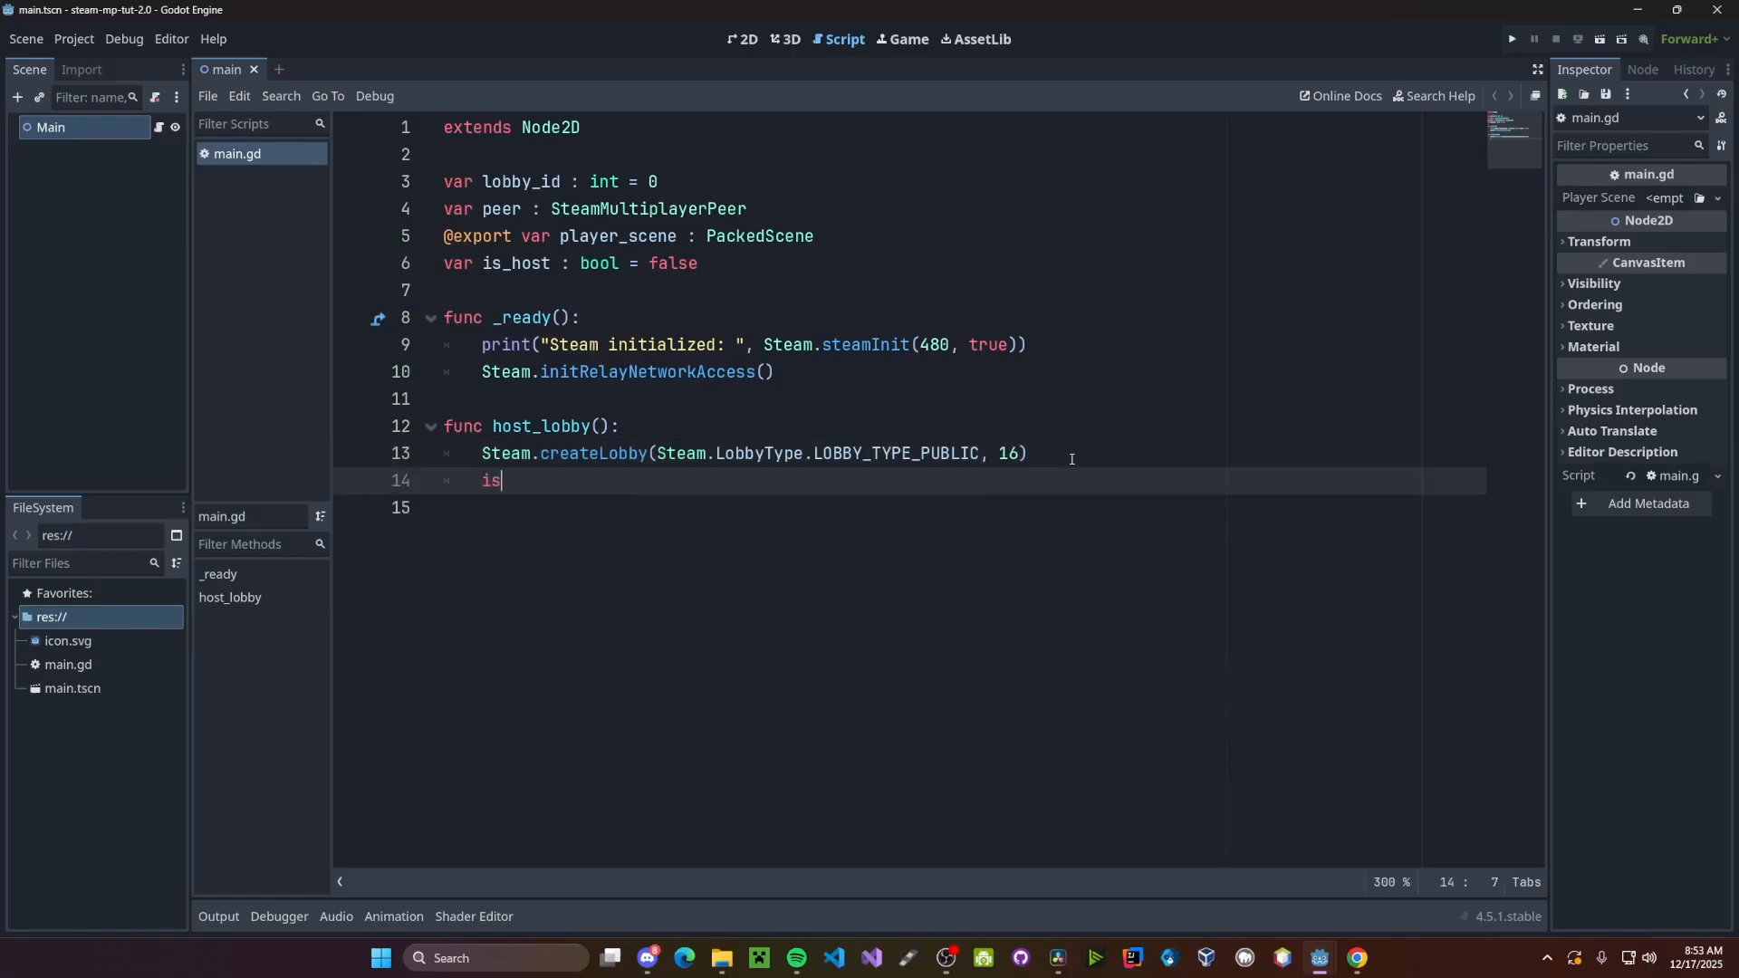
pyautogui.write('is_host = ')
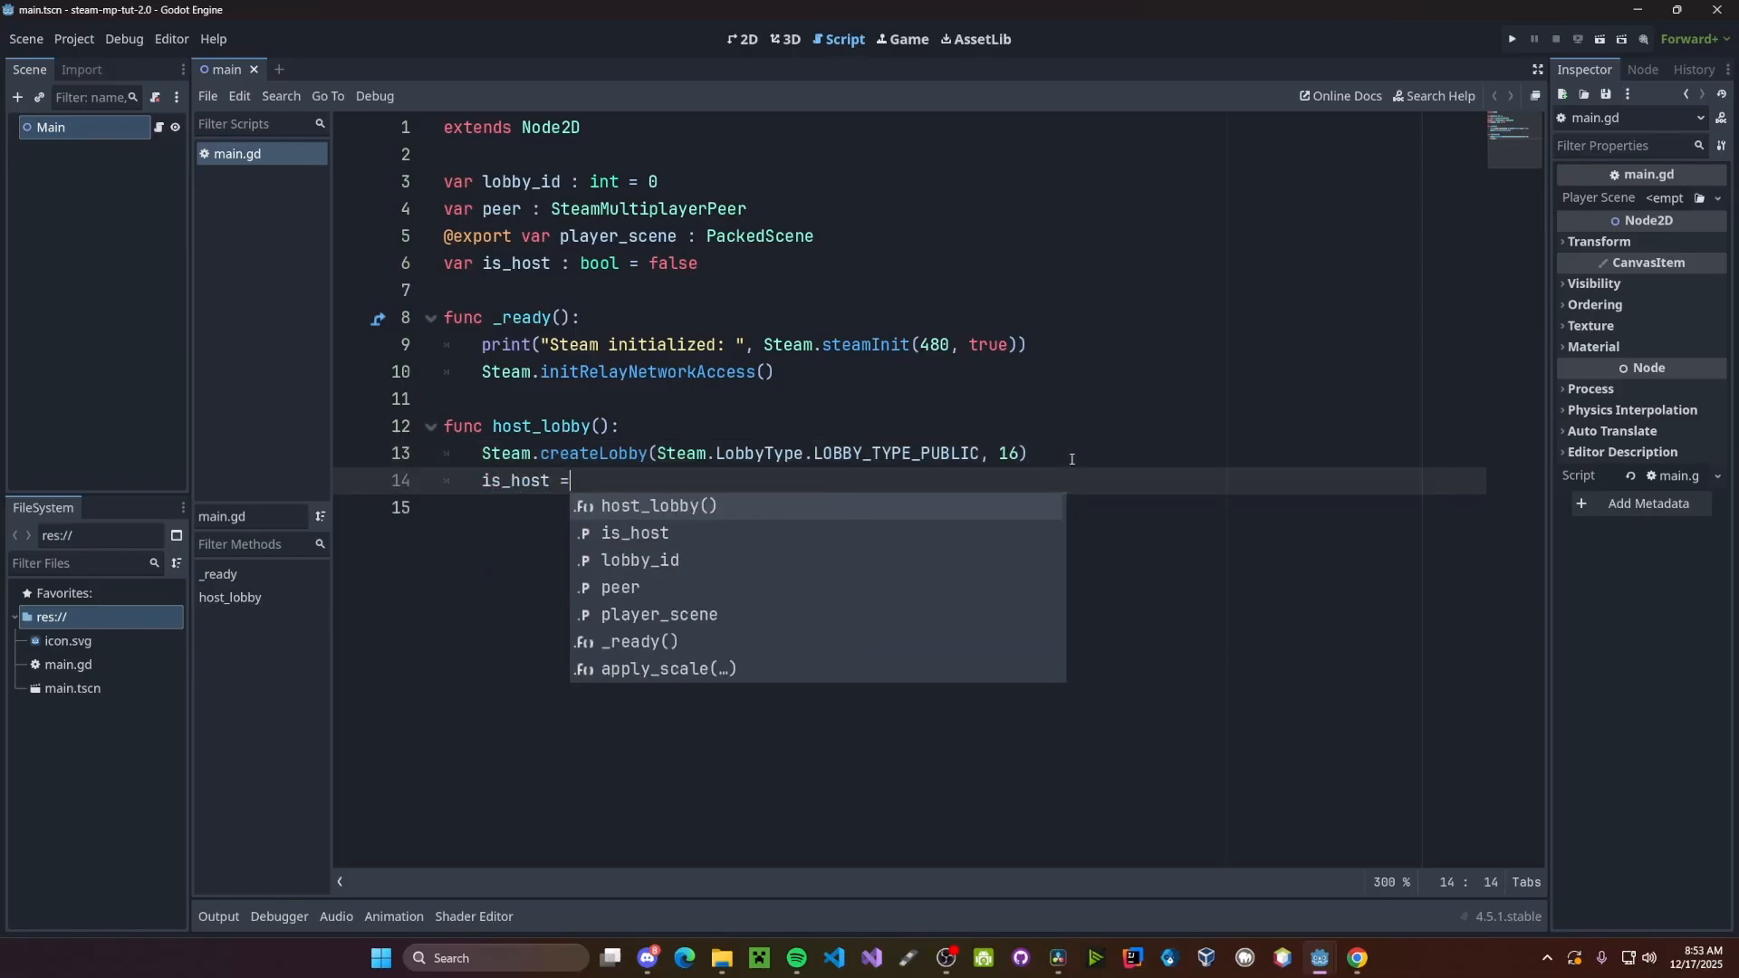
pyautogui.write('true')
pyautogui.press('Return')
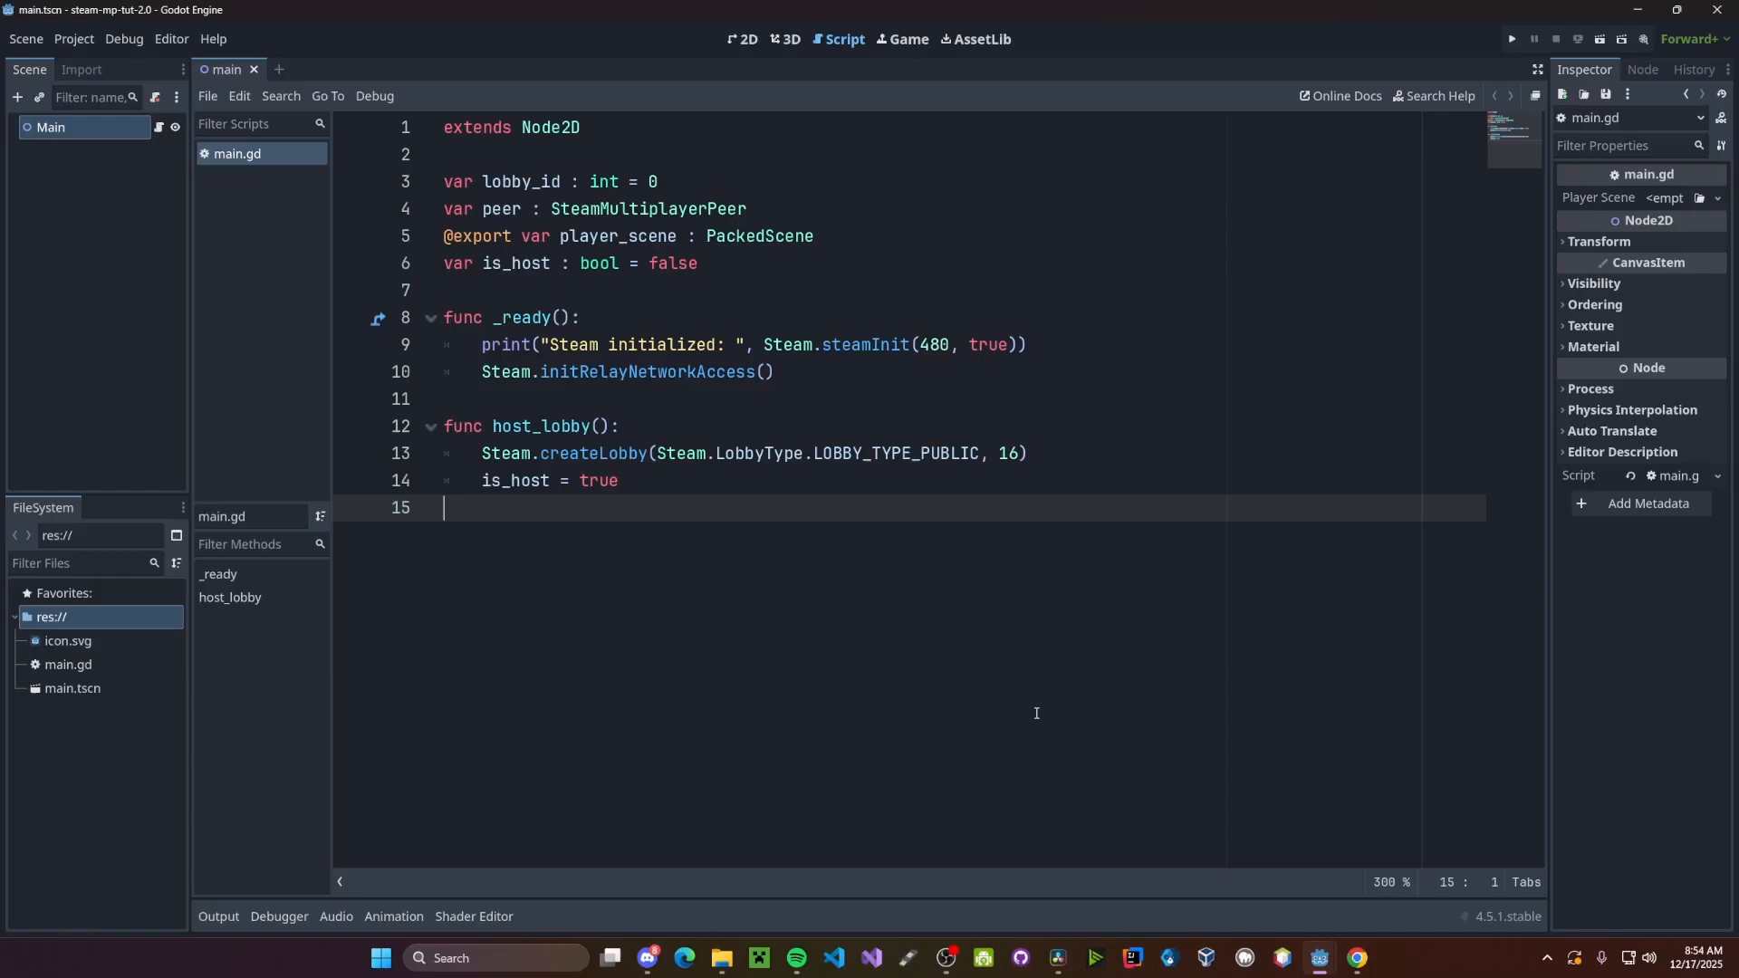
# Write _on_lobby_created storing self.lobby_id when result is Steam.Result.RESULT_OK.
pyautogui.press('Return')
pyautogui.write('func _')
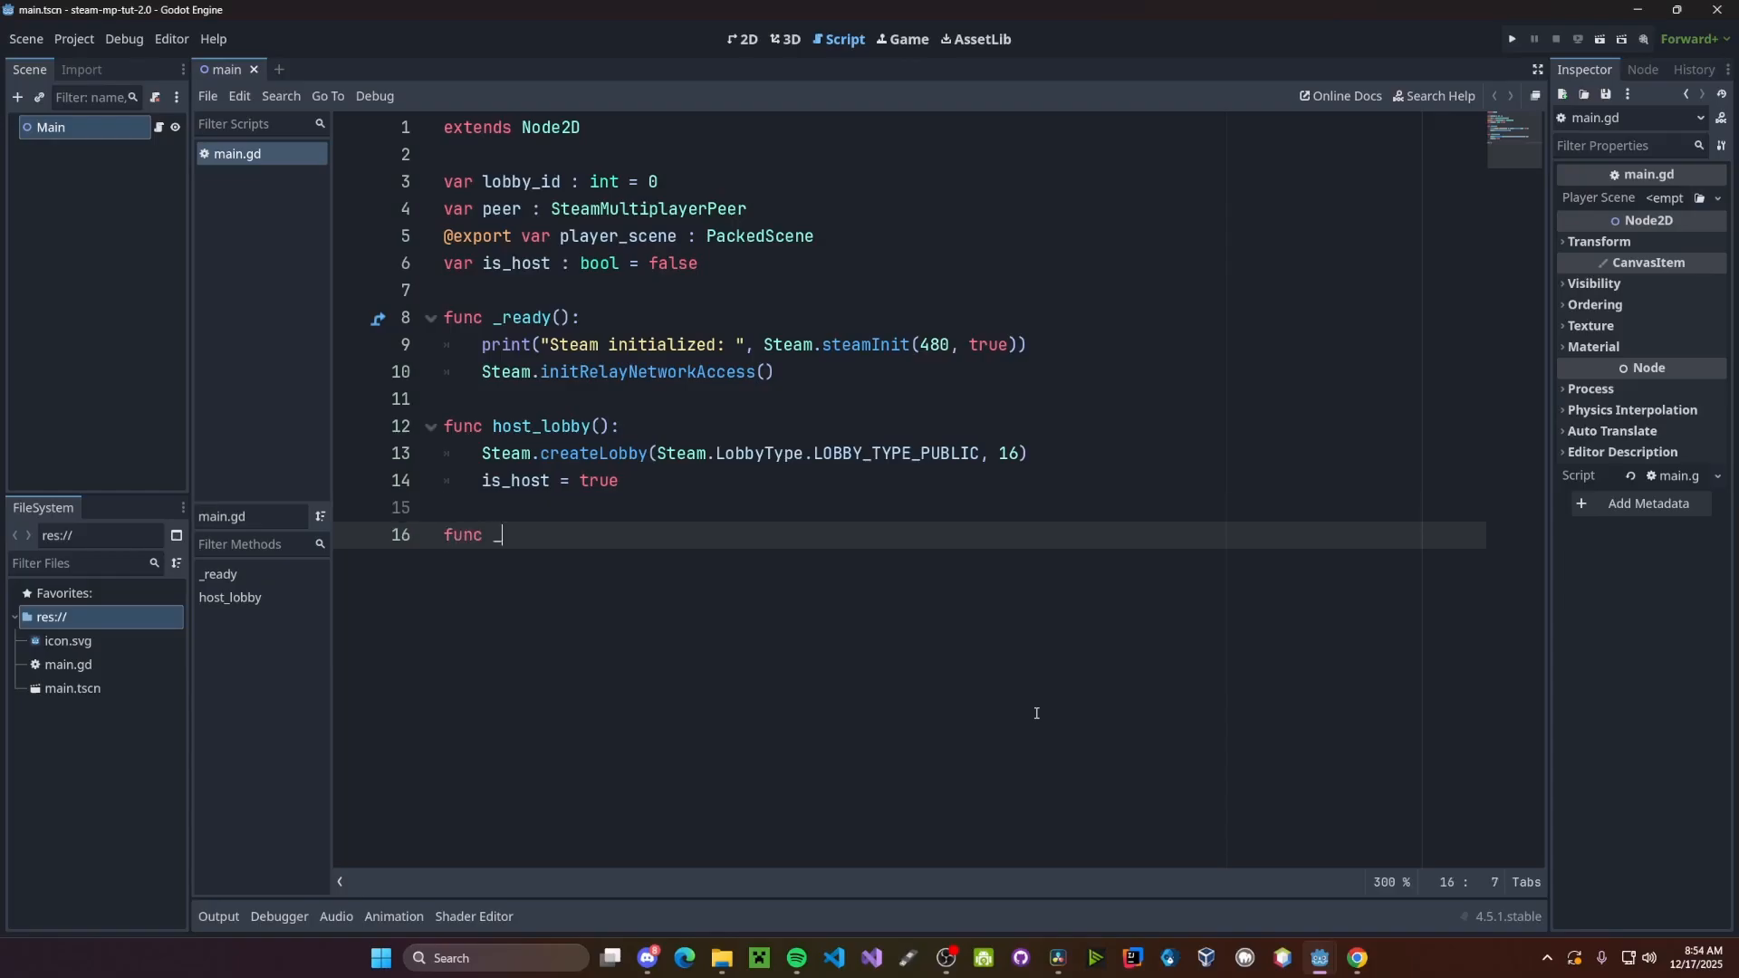
pyautogui.write('on_lobby_')
pyautogui.write('created')
pyautogui.write('(')
pyautogui.write('re')
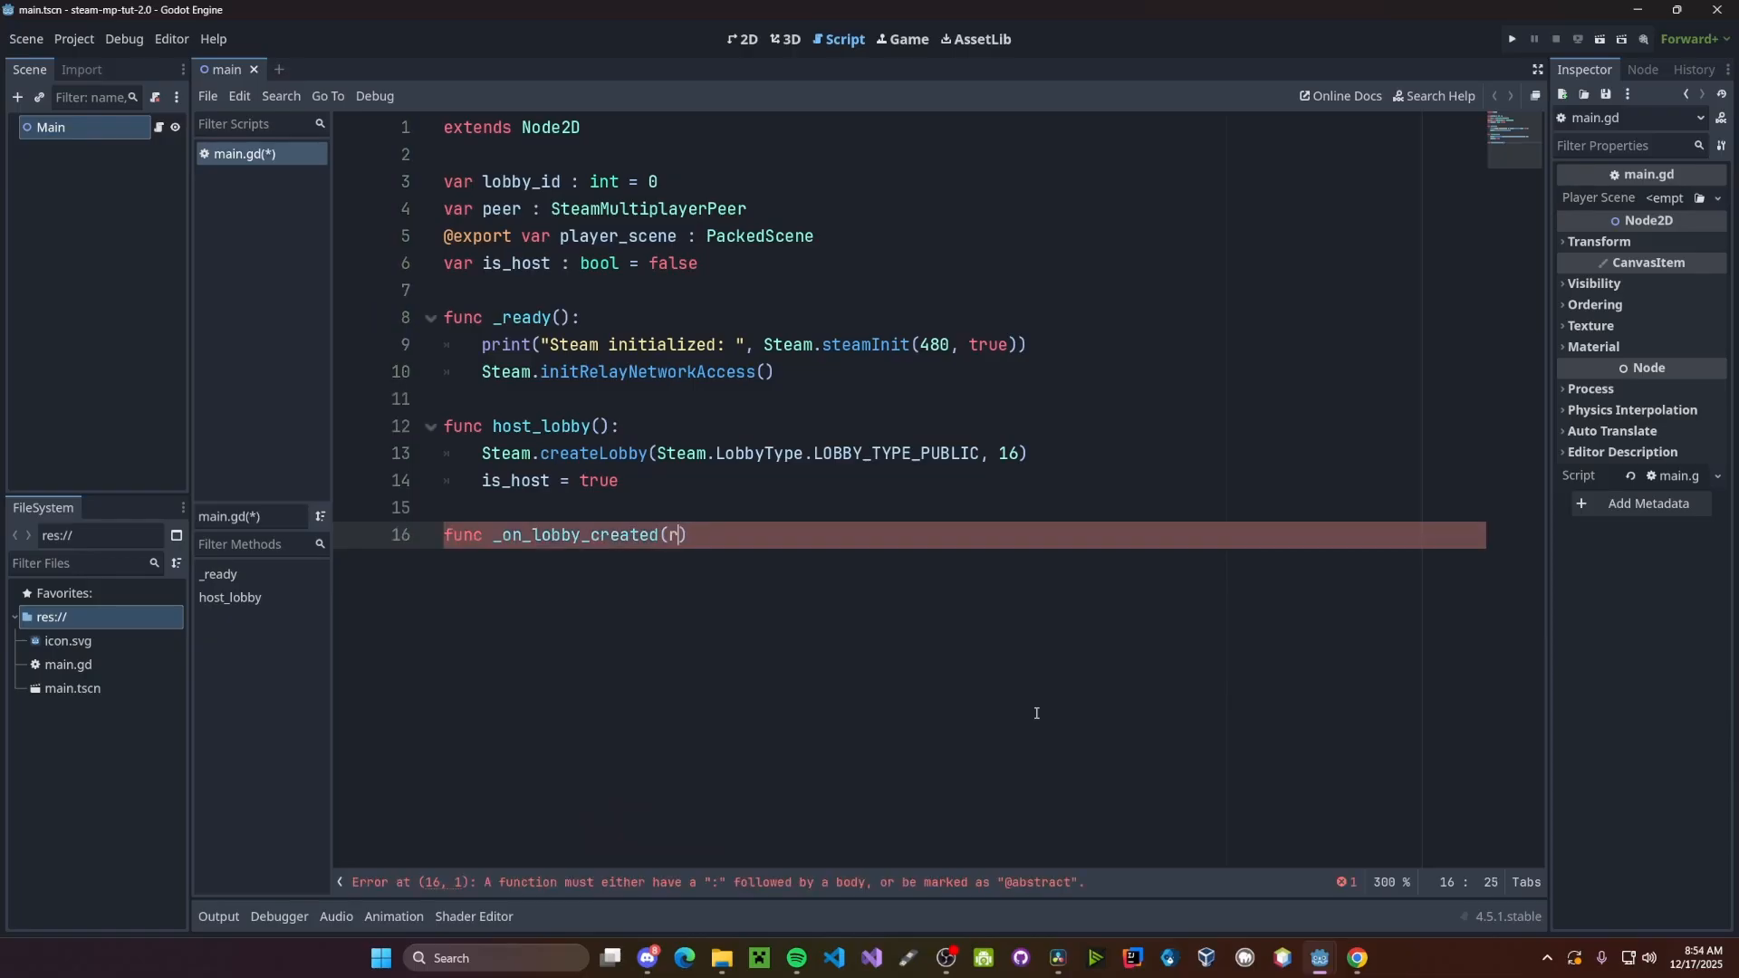
pyautogui.write('sult: ')
pyautogui.write('int, lob')
pyautogui.write('by_id: ')
pyautogui.write('int)')
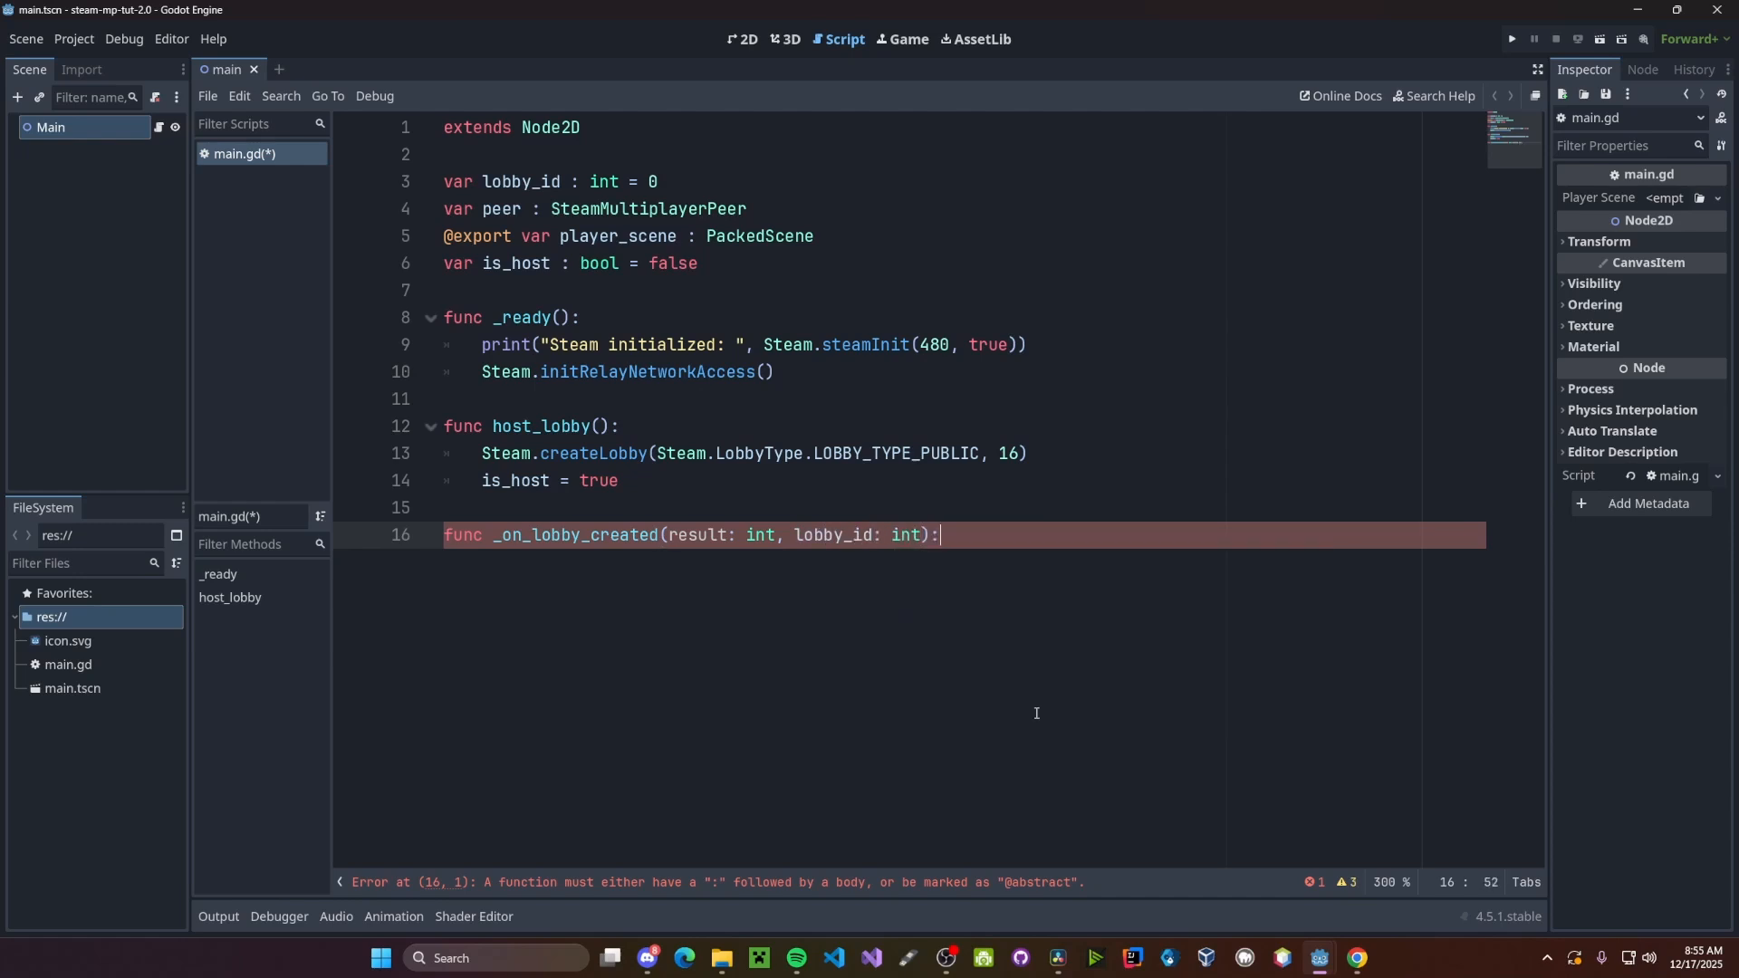
pyautogui.press('Return')
pyautogui.write('if ')
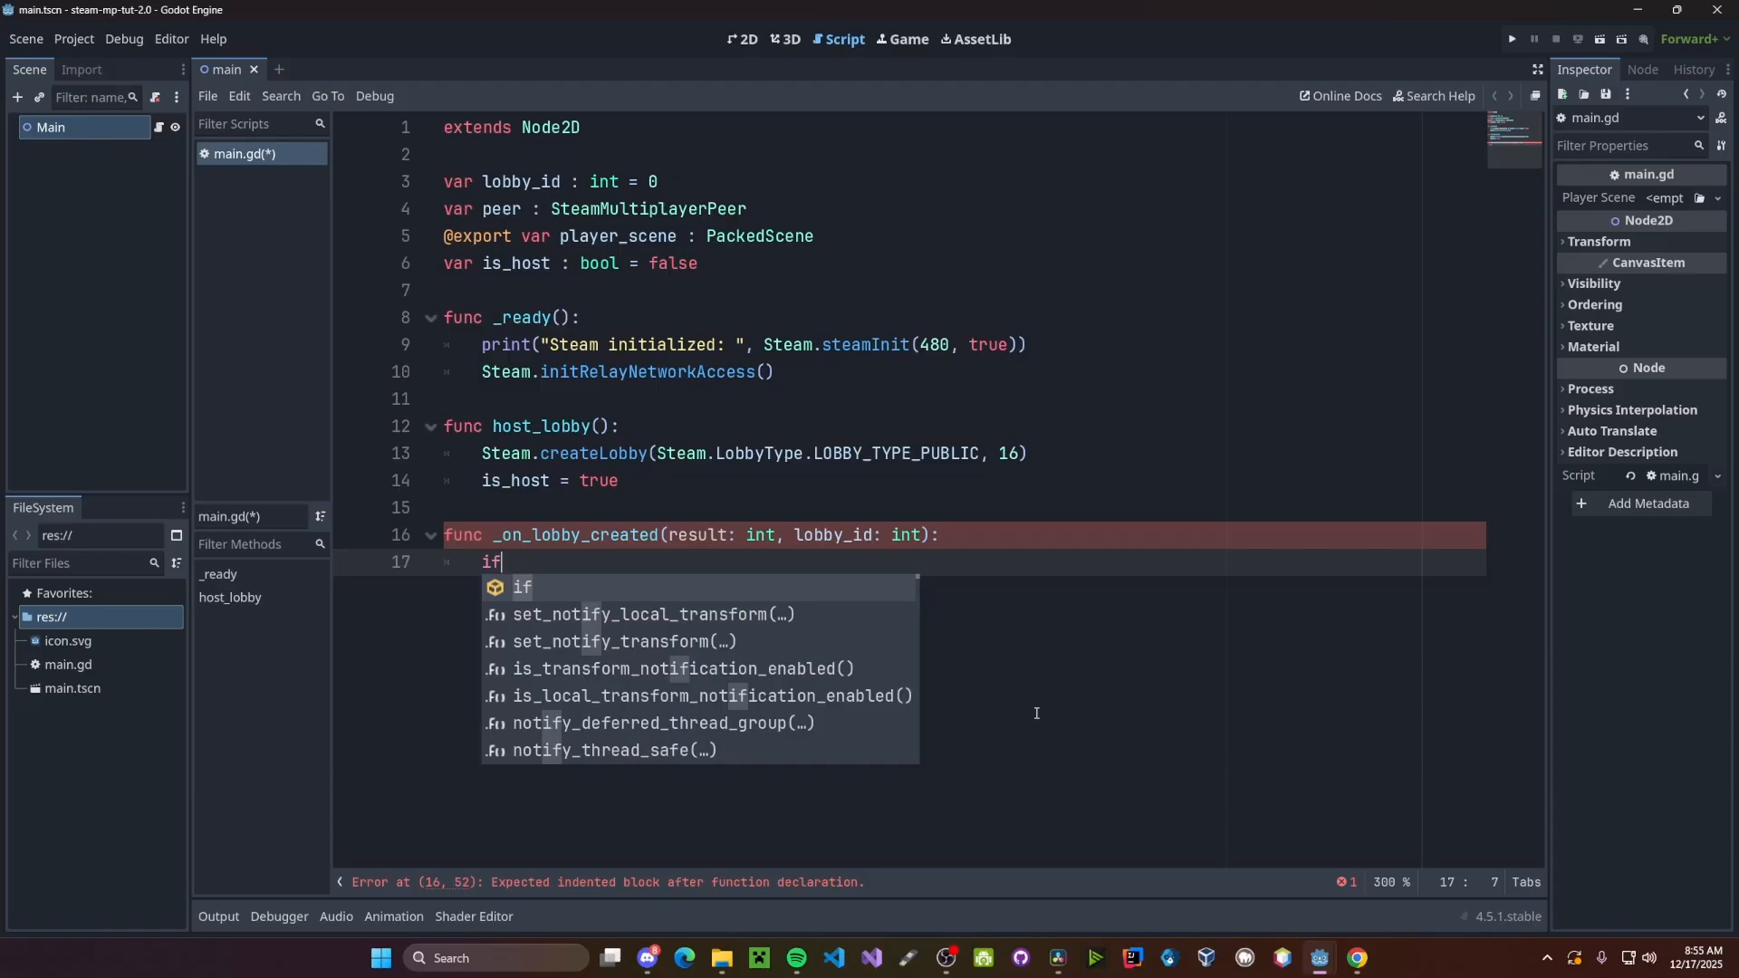
pyautogui.write('result ')
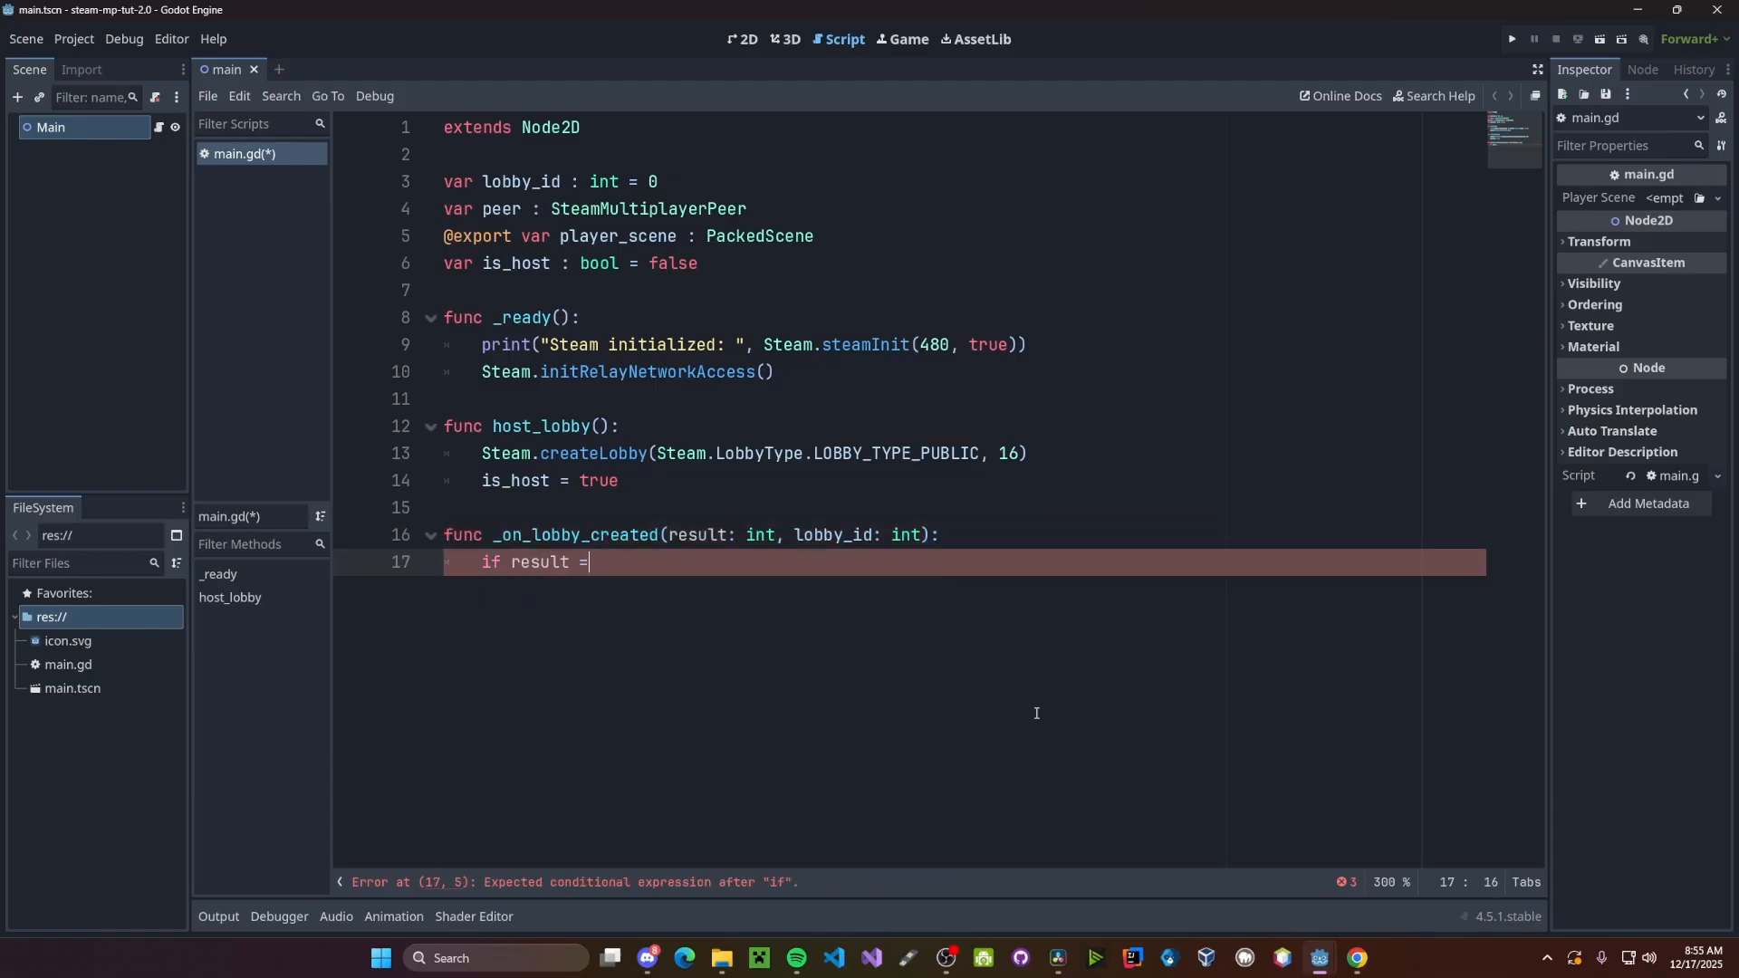
pyautogui.write('== Steam.Re')
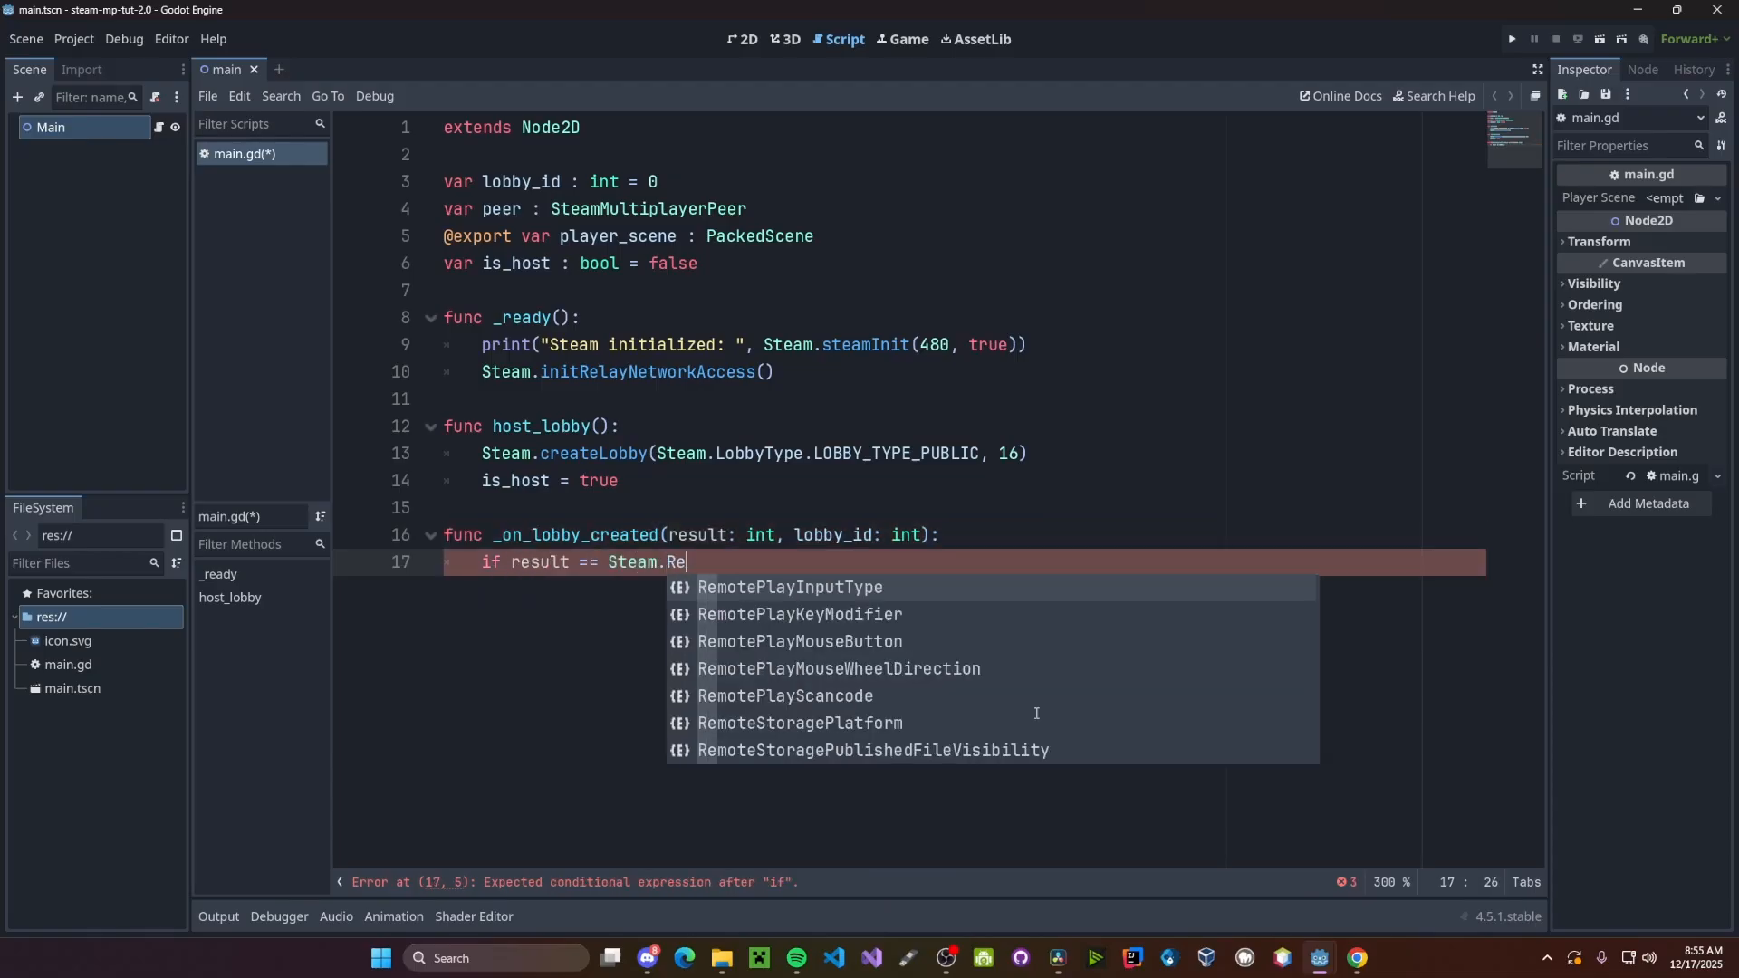
pyautogui.write('sult.RE')
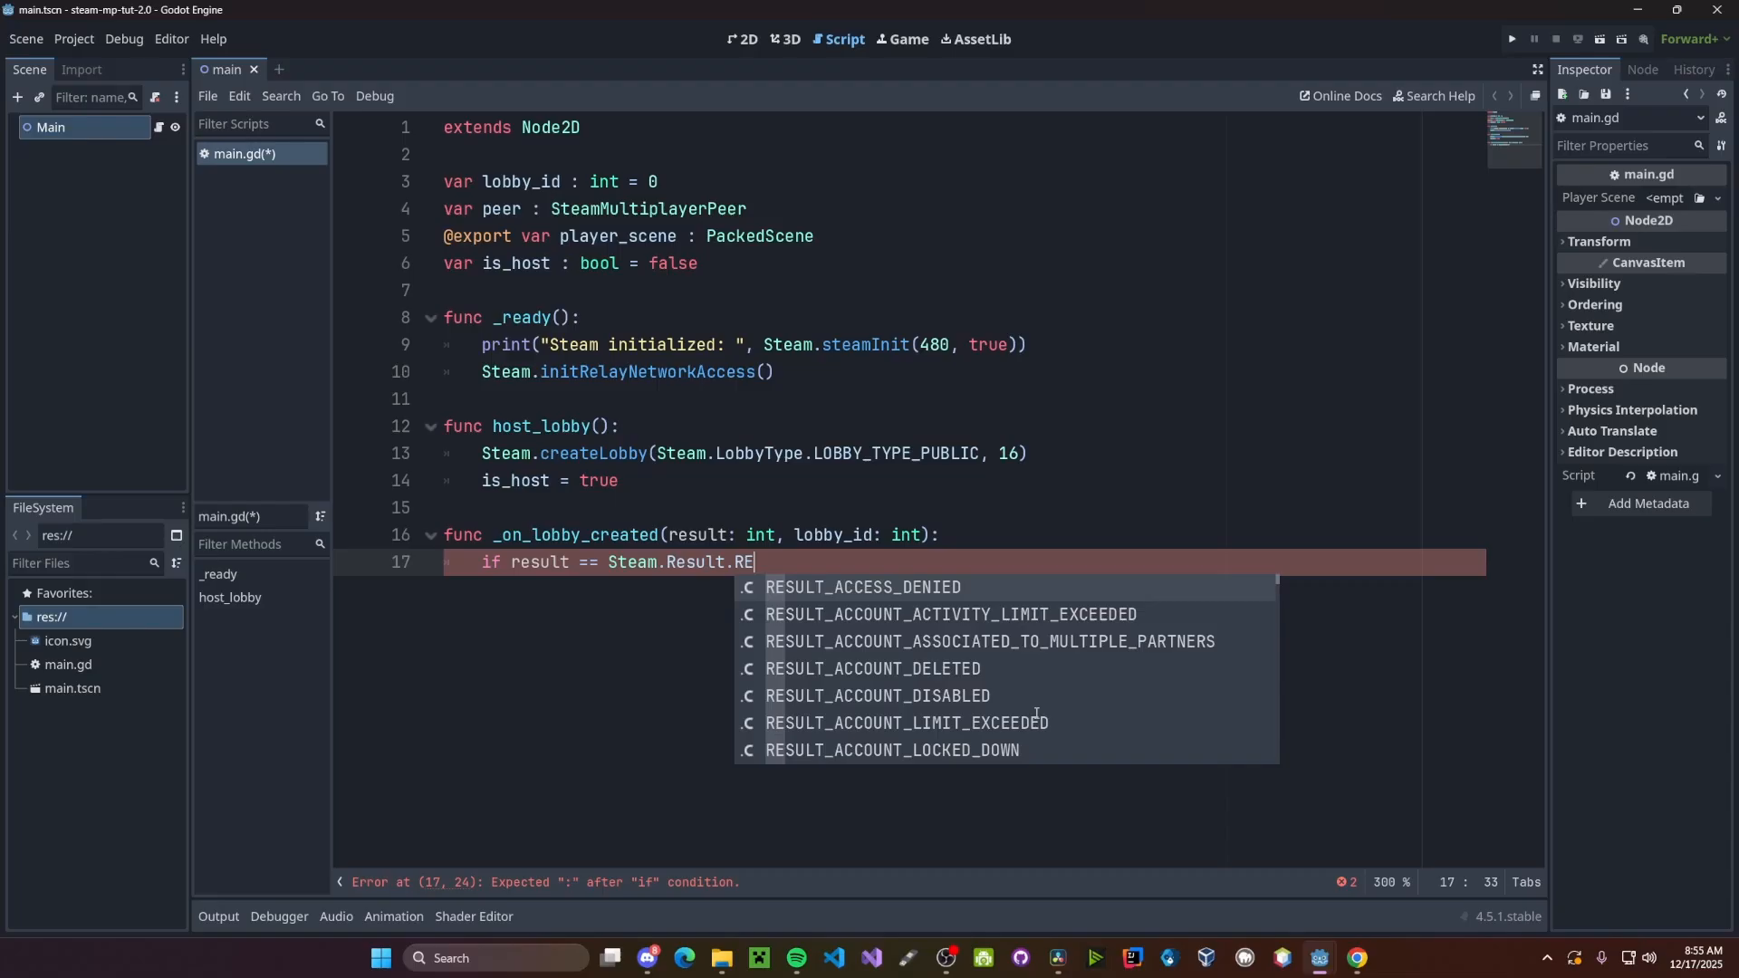
pyautogui.write('SULT_OK')
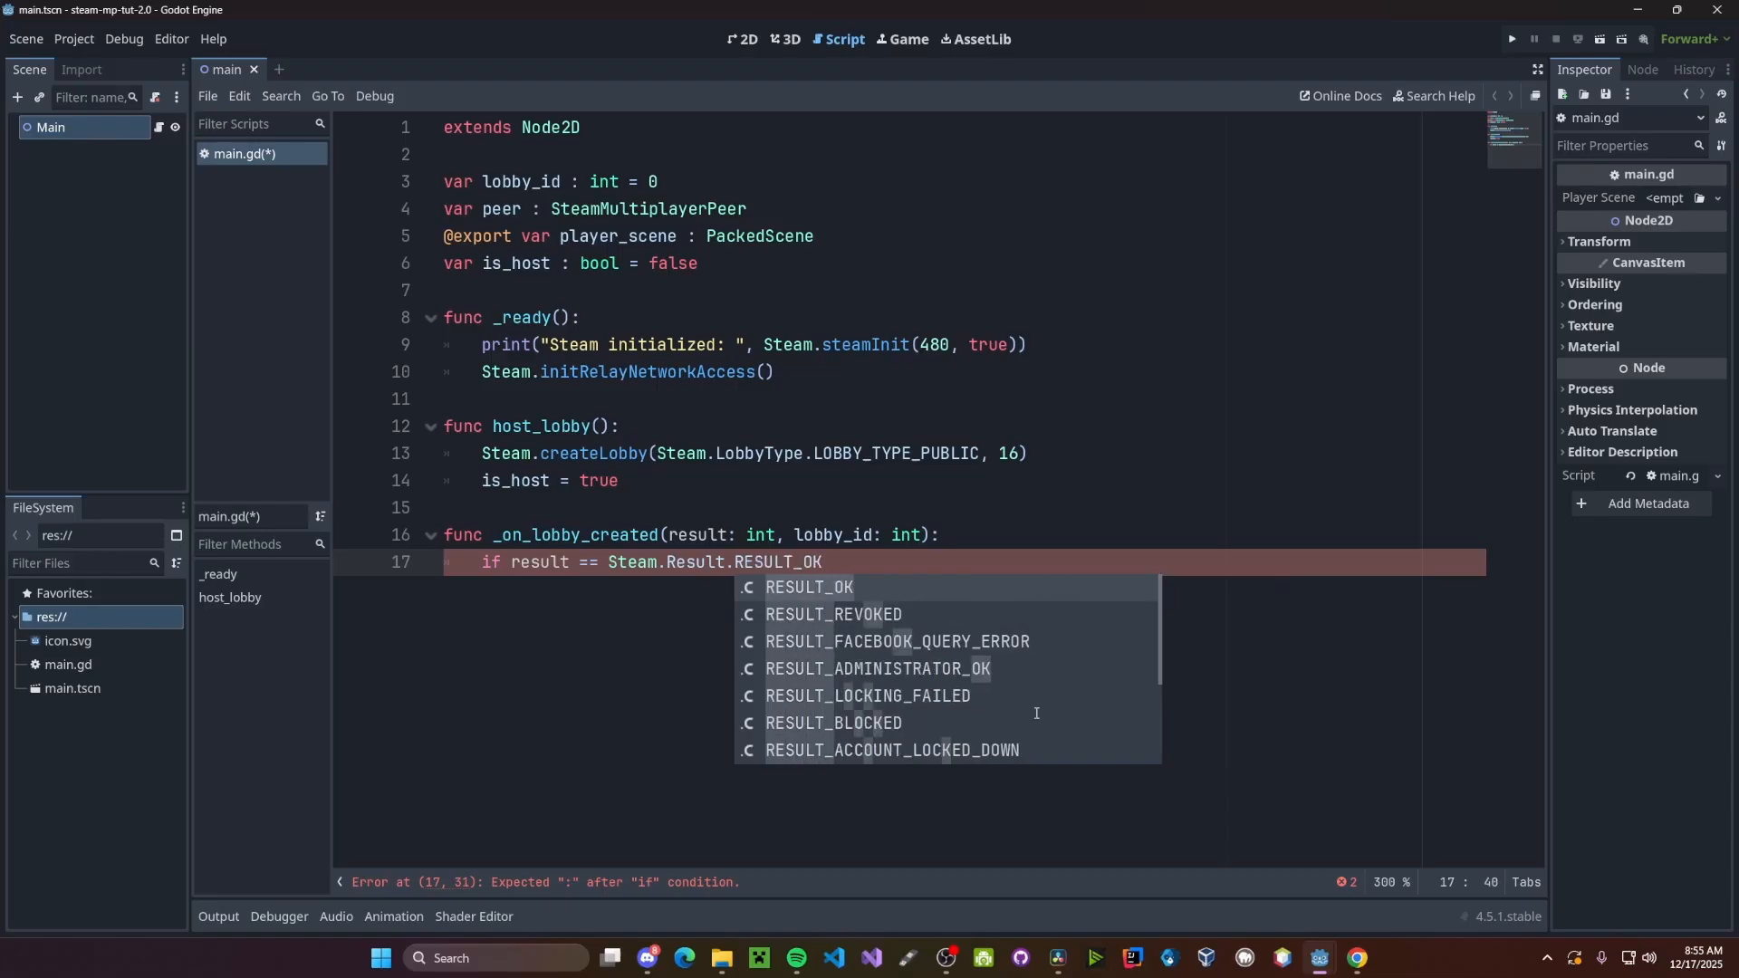
pyautogui.write(':')
pyautogui.press('Return')
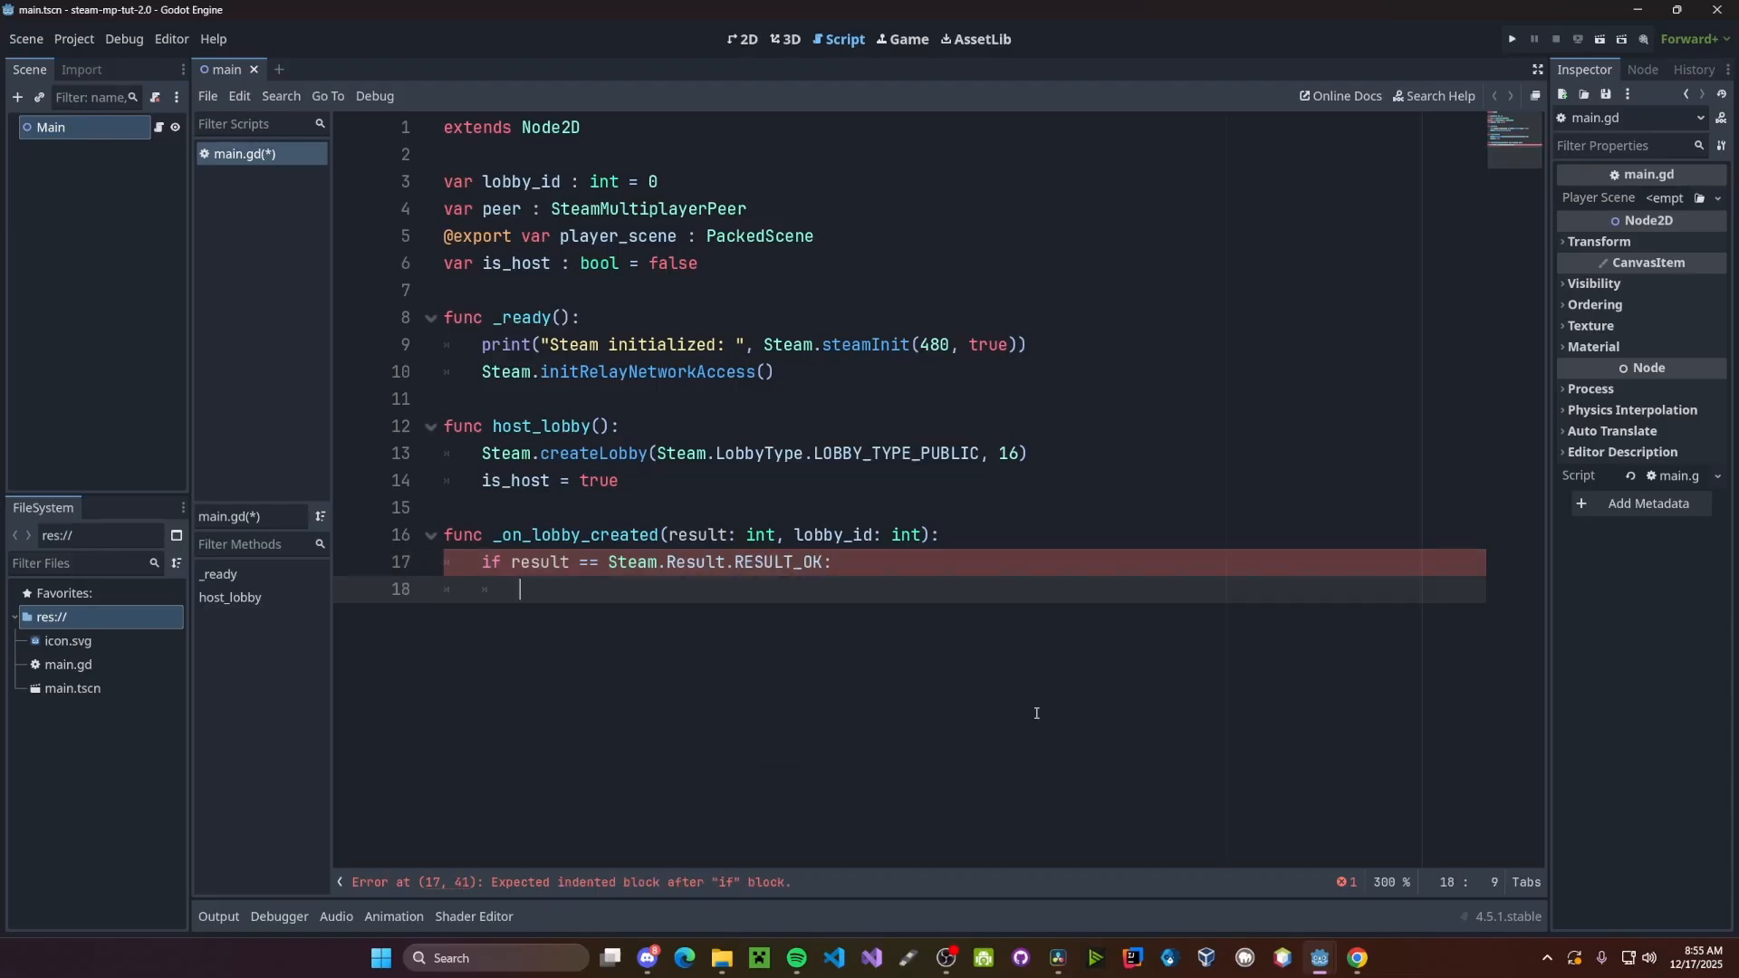
pyautogui.write('self')
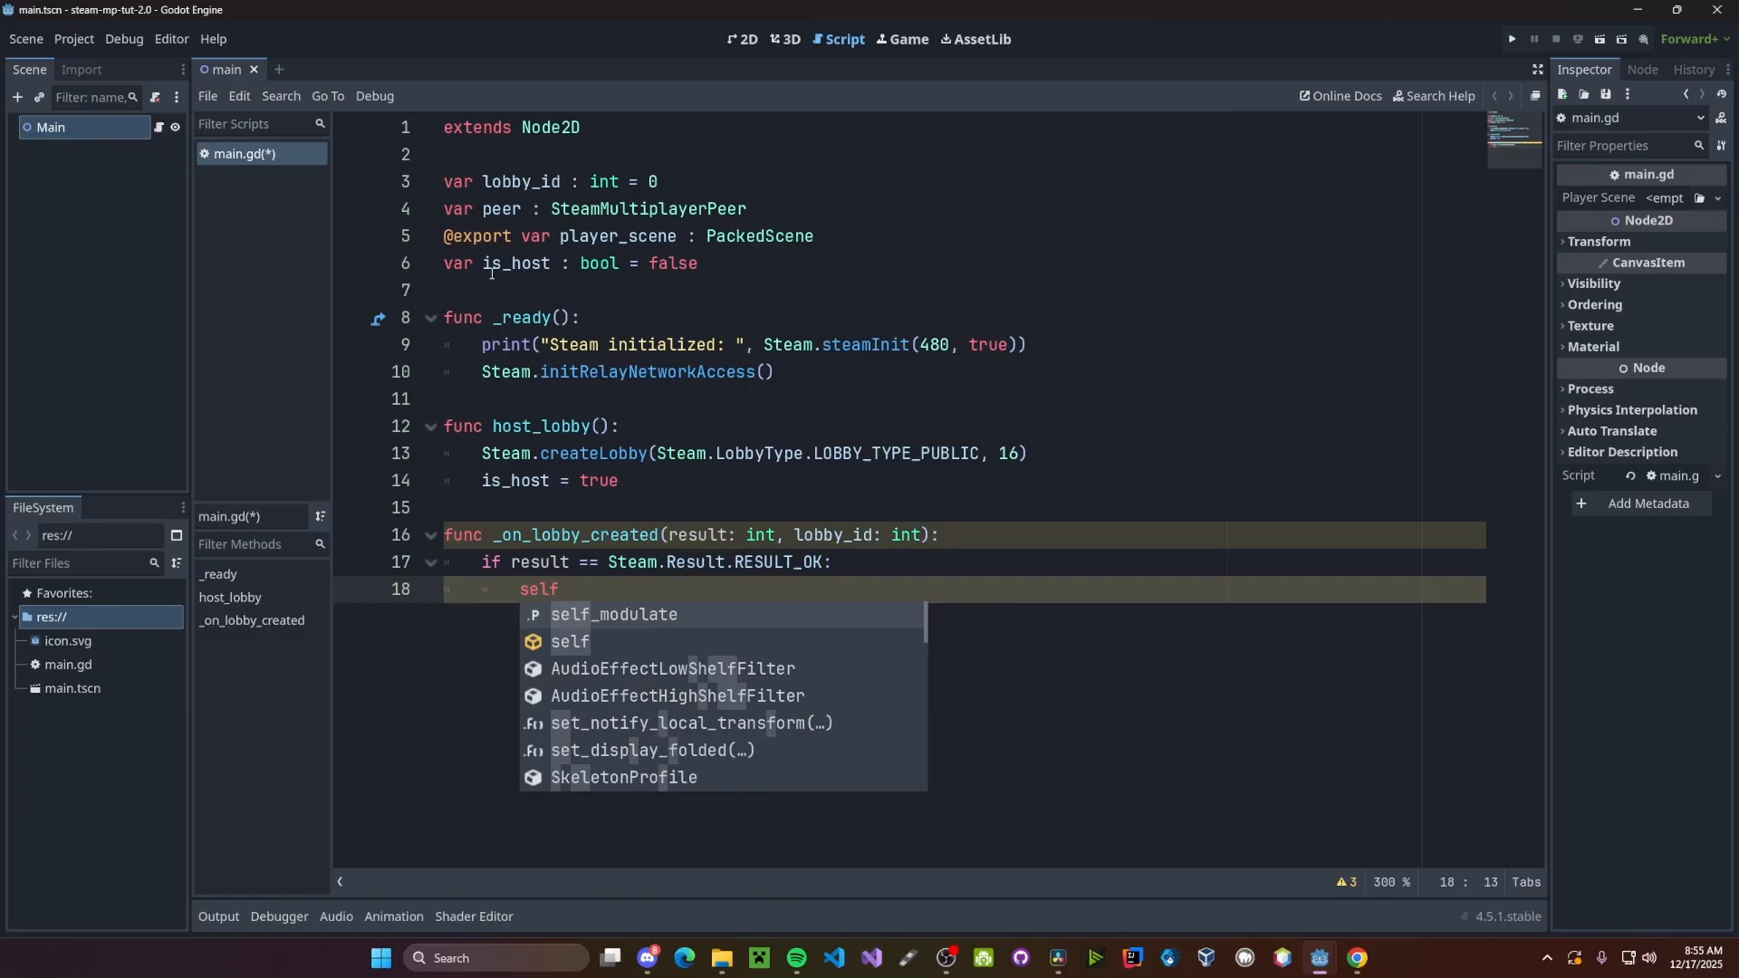
pyautogui.press('Escape')
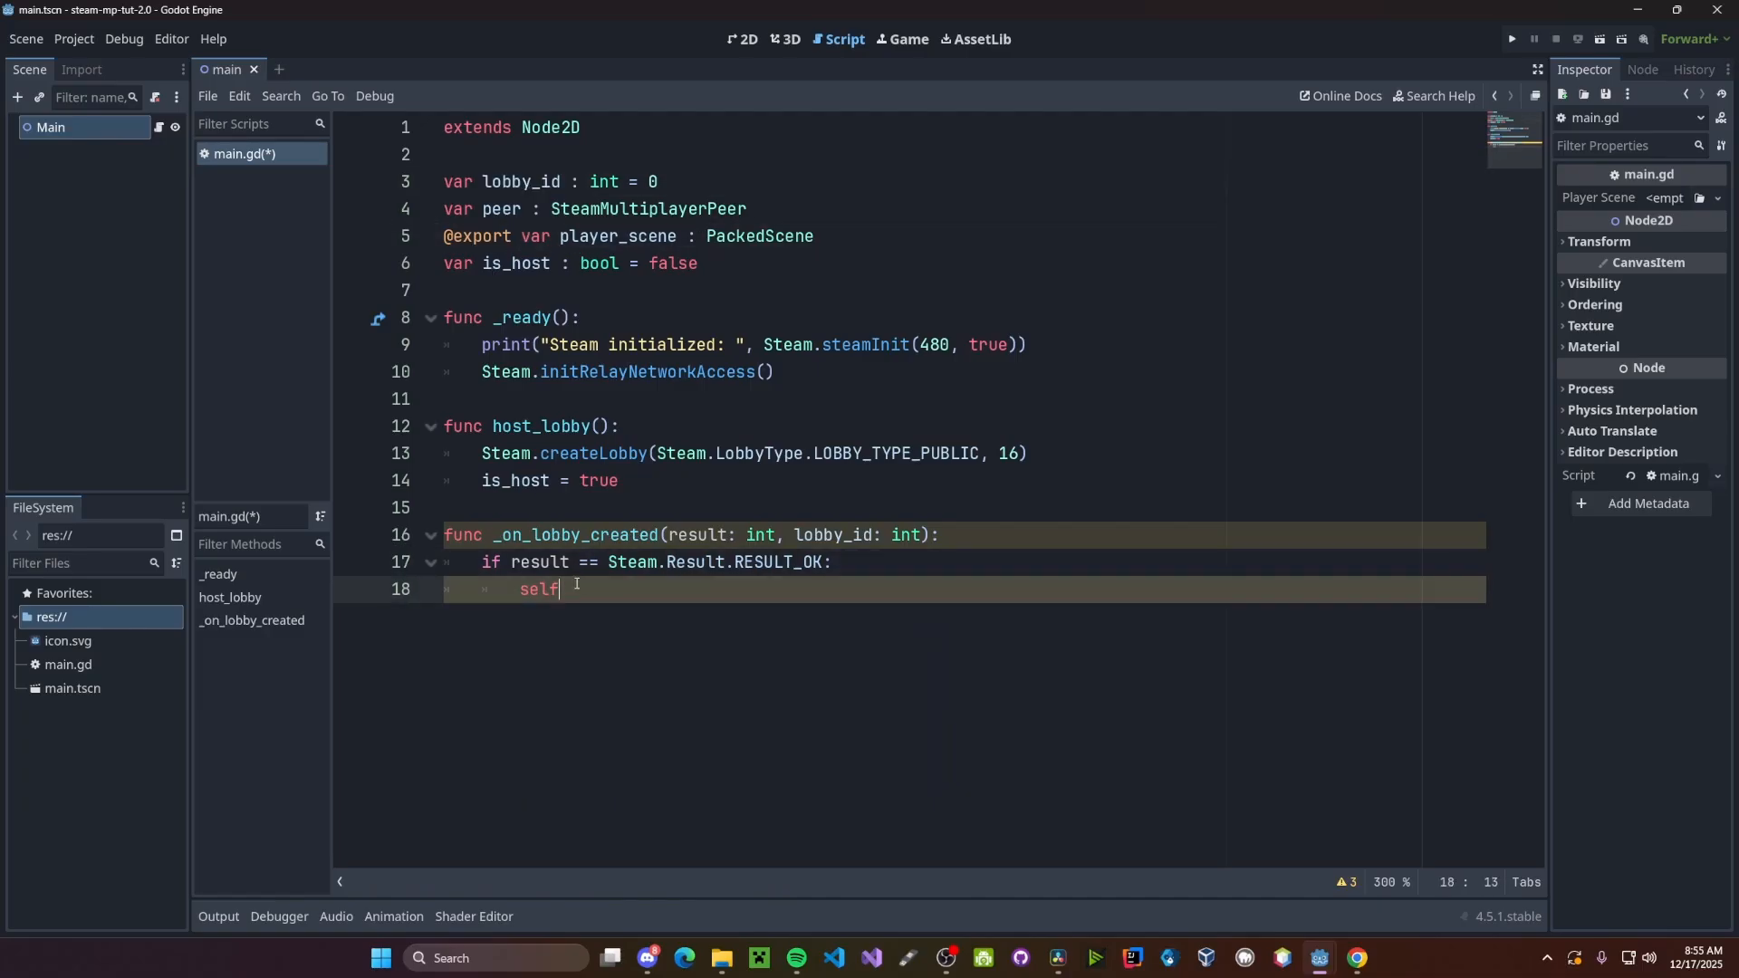
pyautogui.write('.lobby_id')
pyautogui.doubleClick(835, 534)
pyautogui.hotkey('ctrl', 'c')
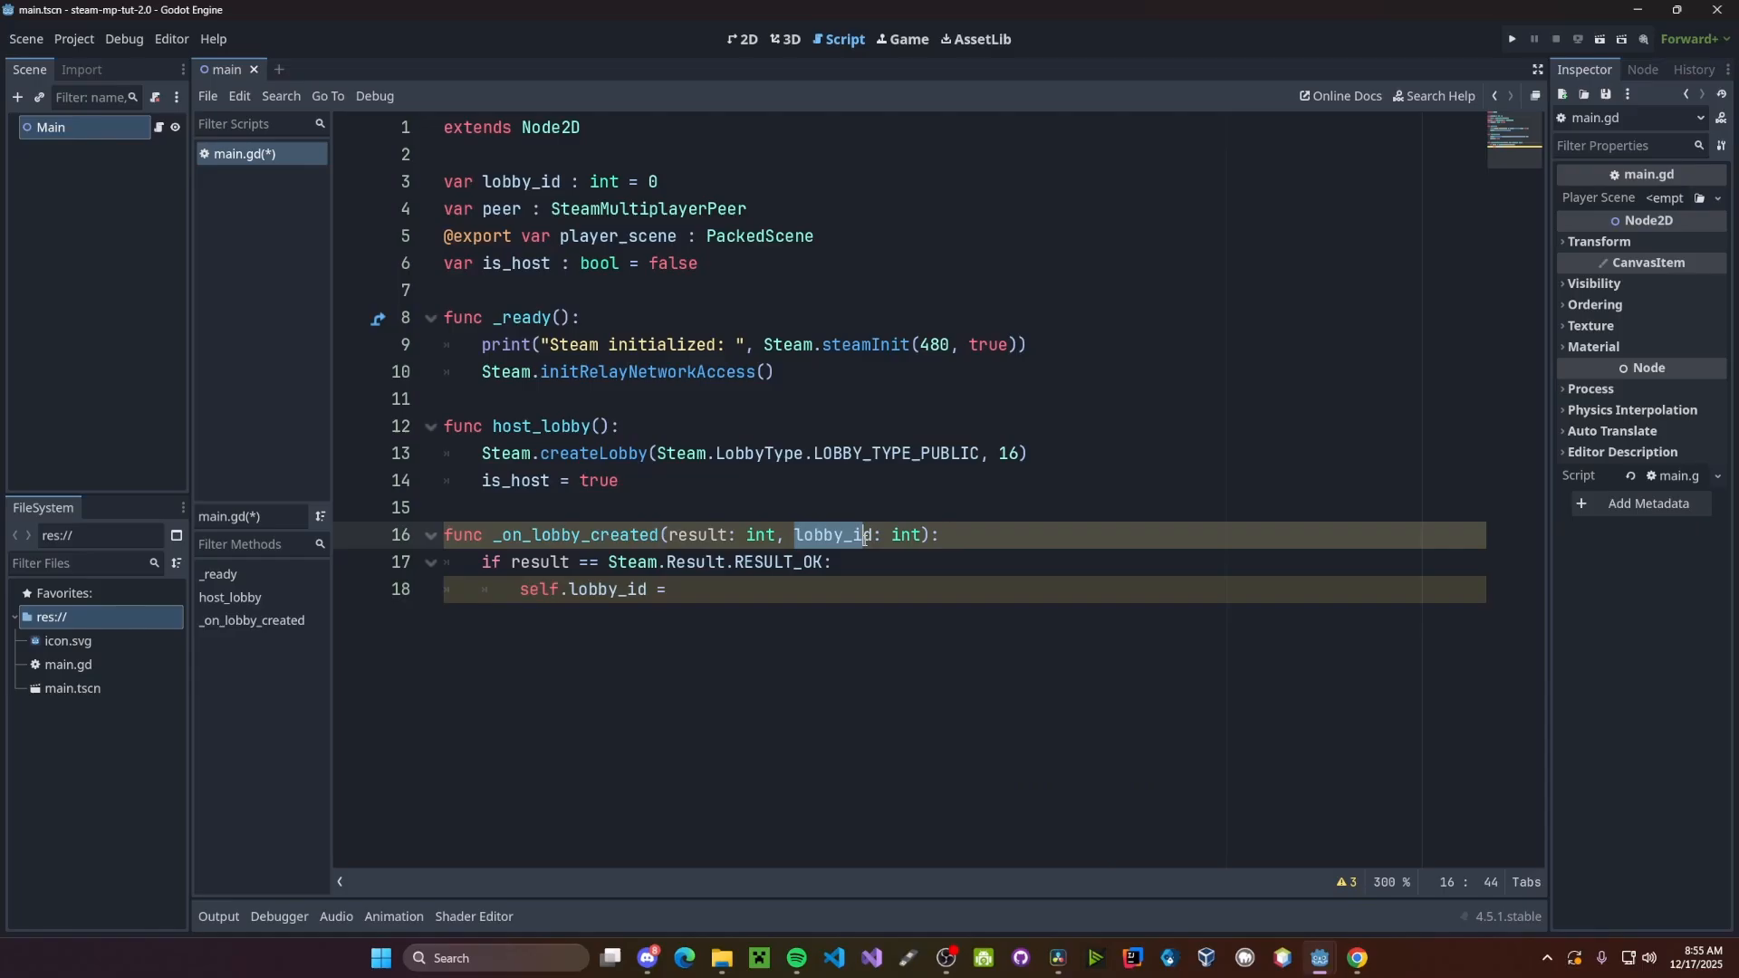
pyautogui.click(752, 586)
pyautogui.write('lobby_i')
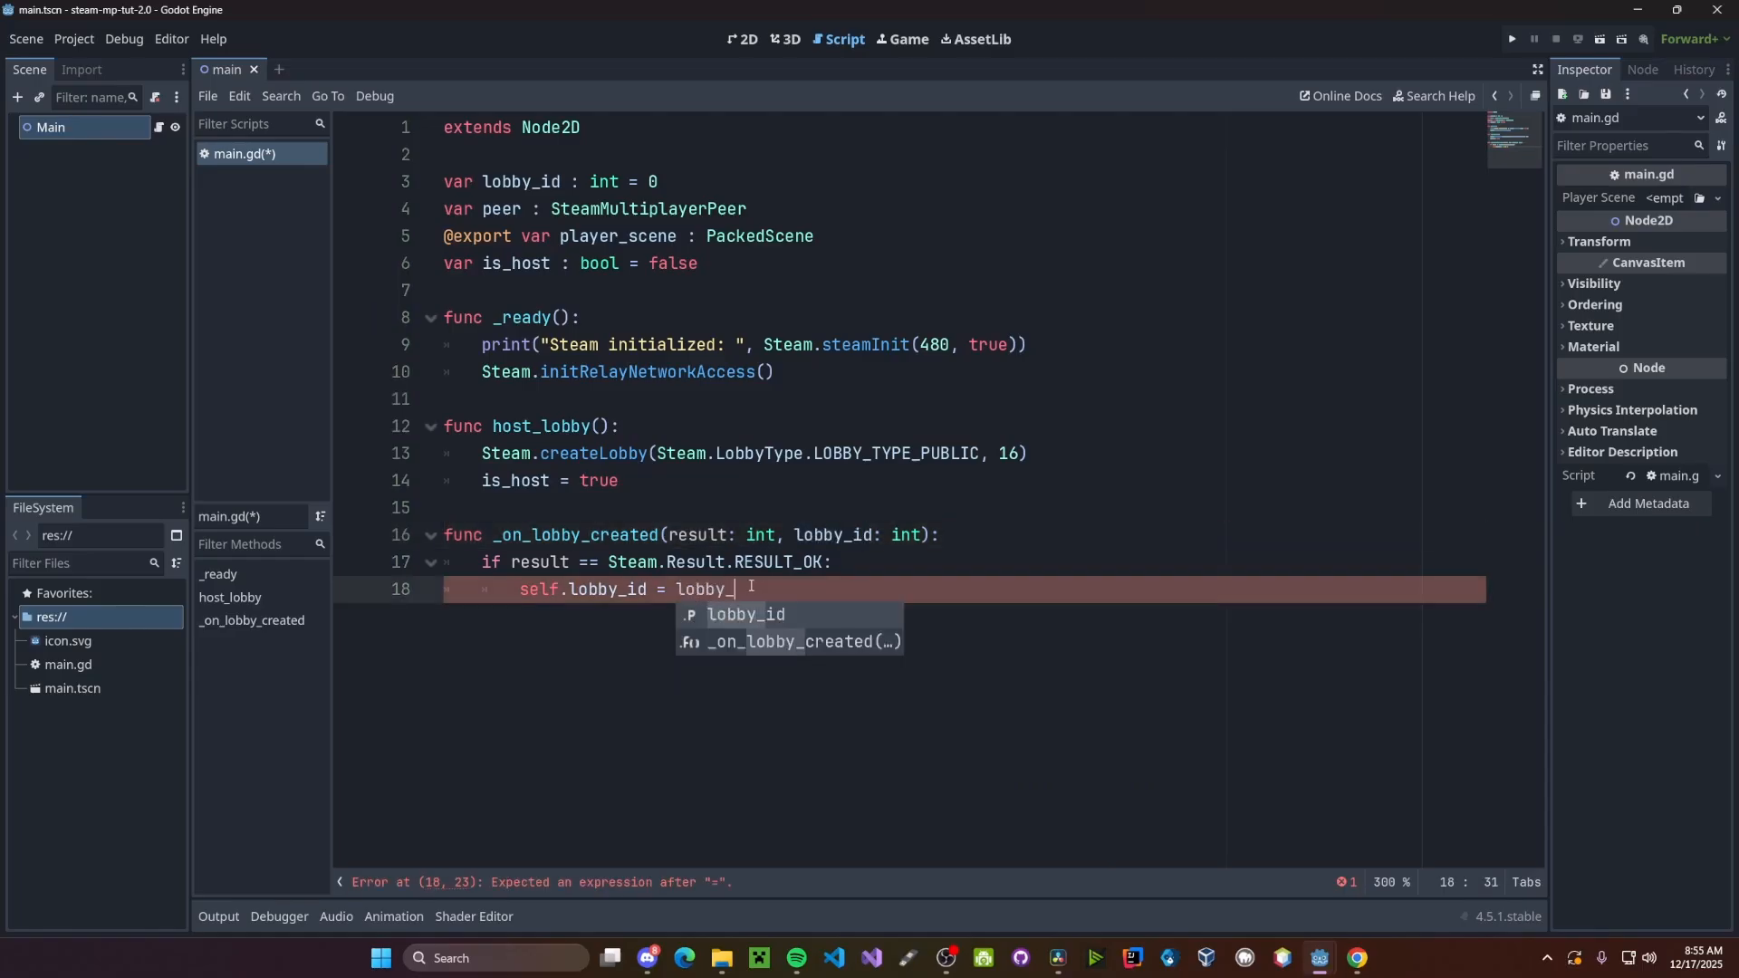
pyautogui.write('d \t\t \t\t')
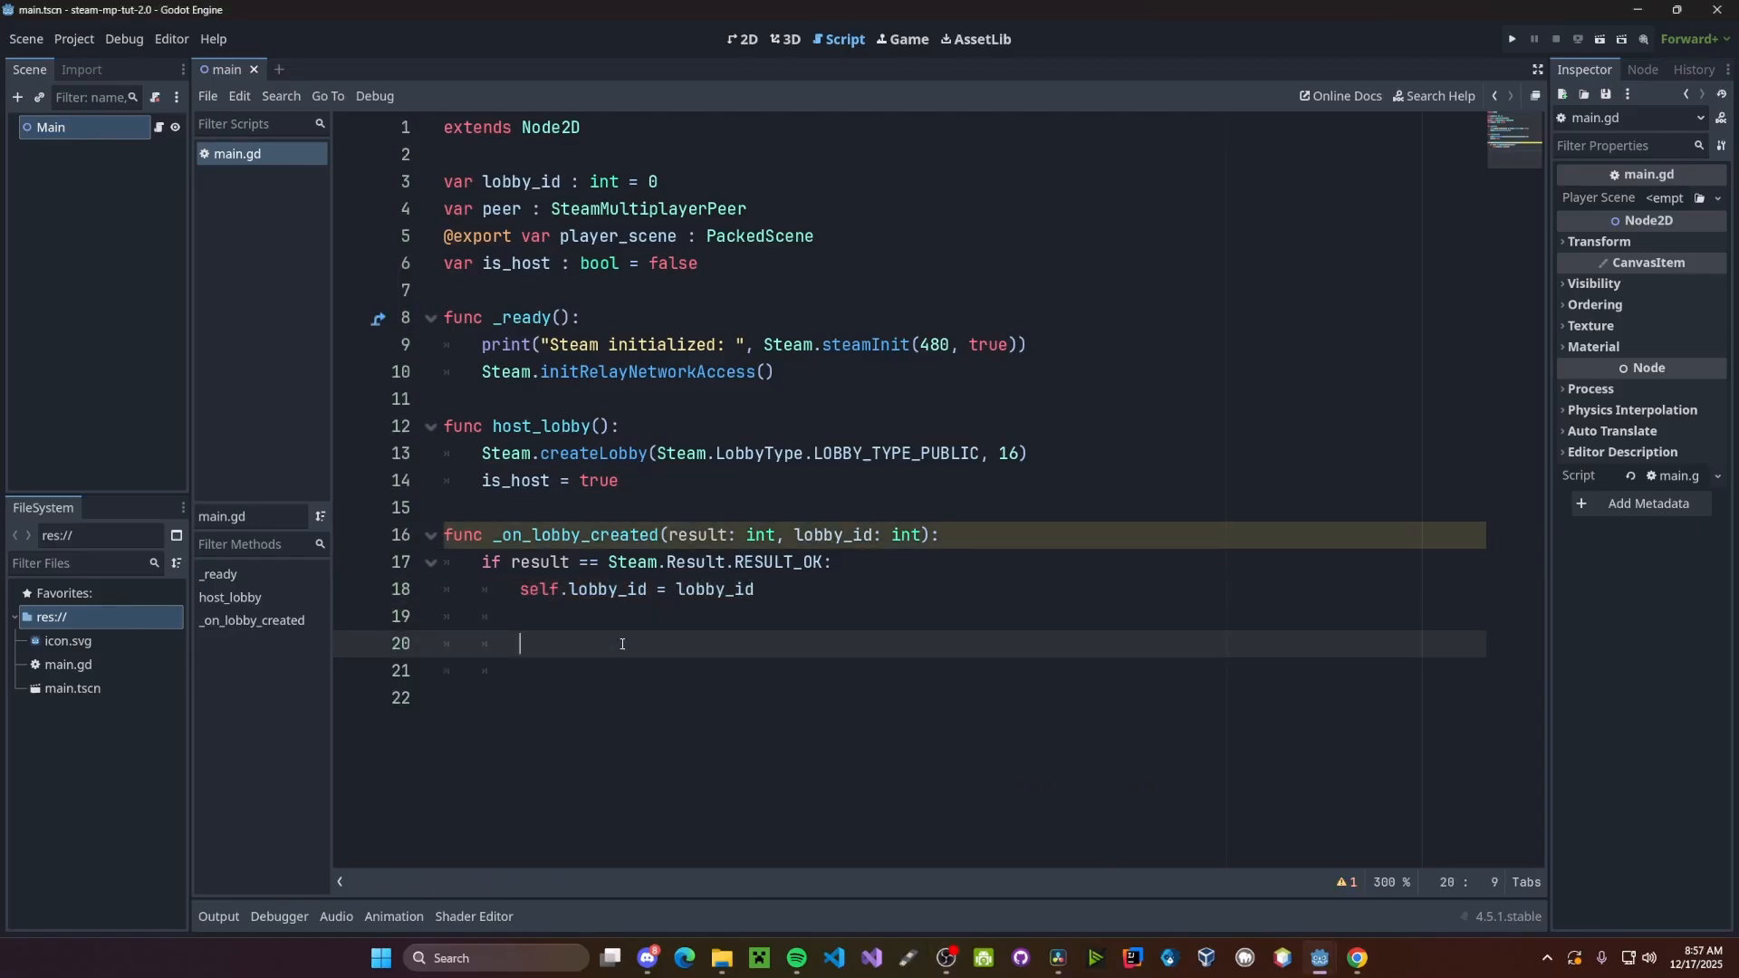
pyautogui.write('peer = St')
pyautogui.write('eamM')
# Create a SteamMultiplayerPeer with server_relay true, call create_host and assign multiplayer.multiplayer_peer.
pyautogui.press('Tab')
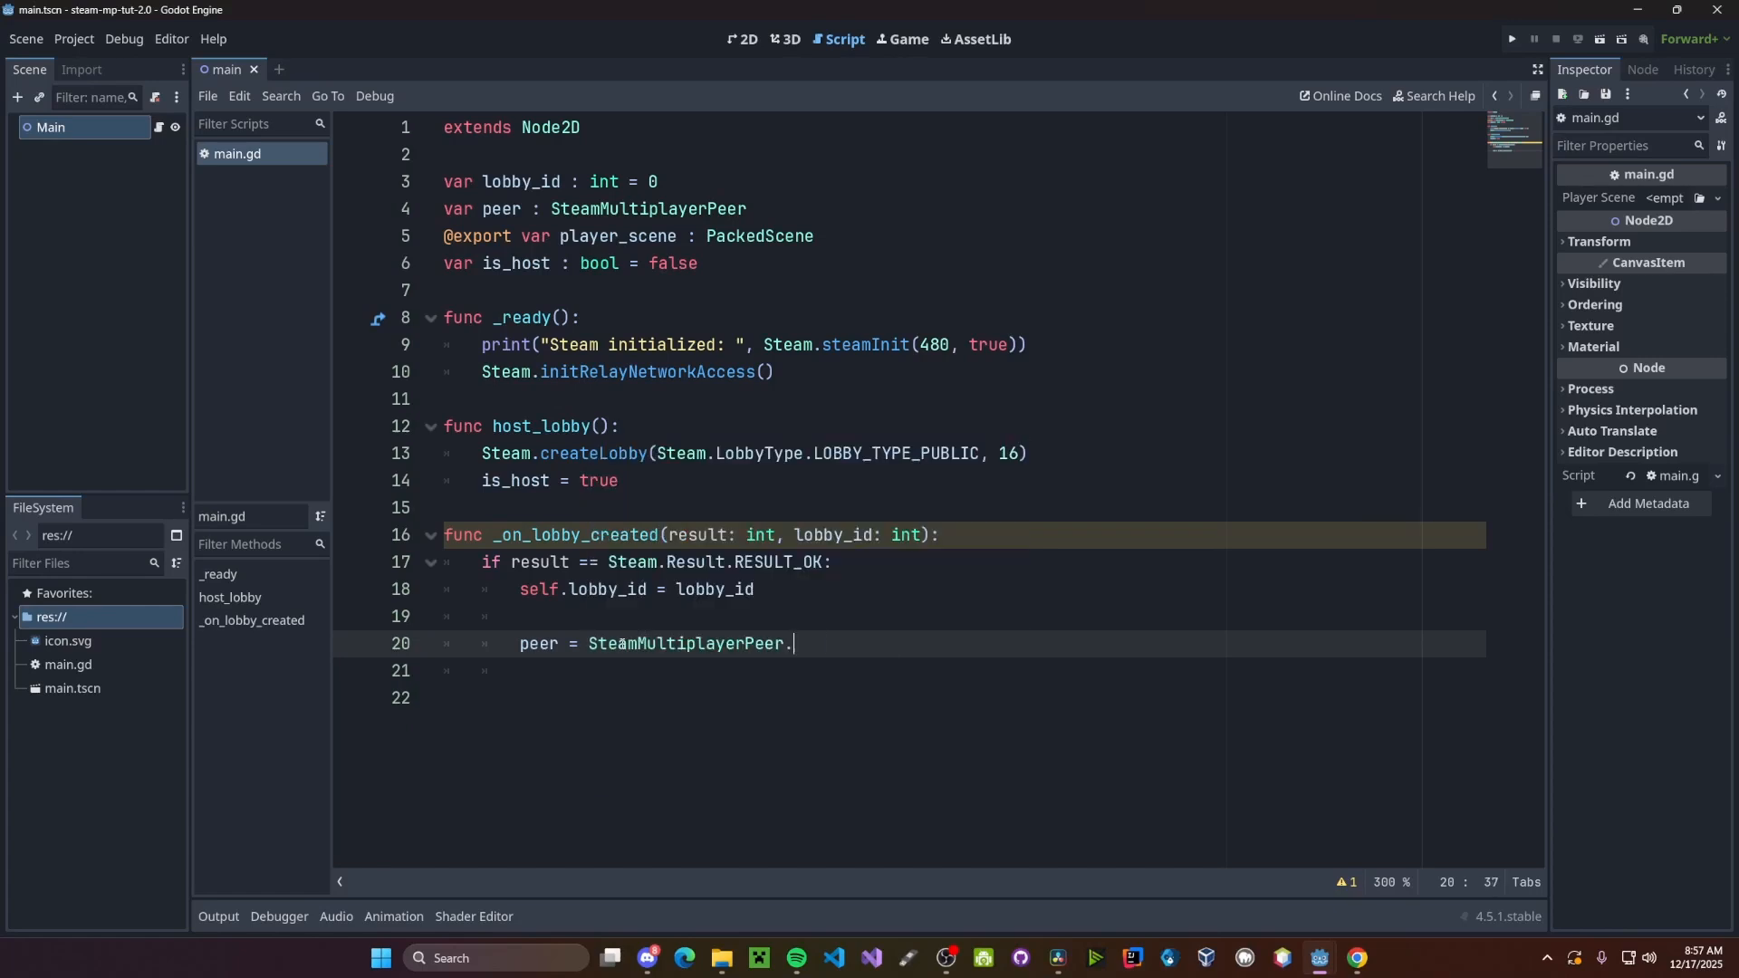
pyautogui.write('new')
pyautogui.write('()')
pyautogui.press('Return')
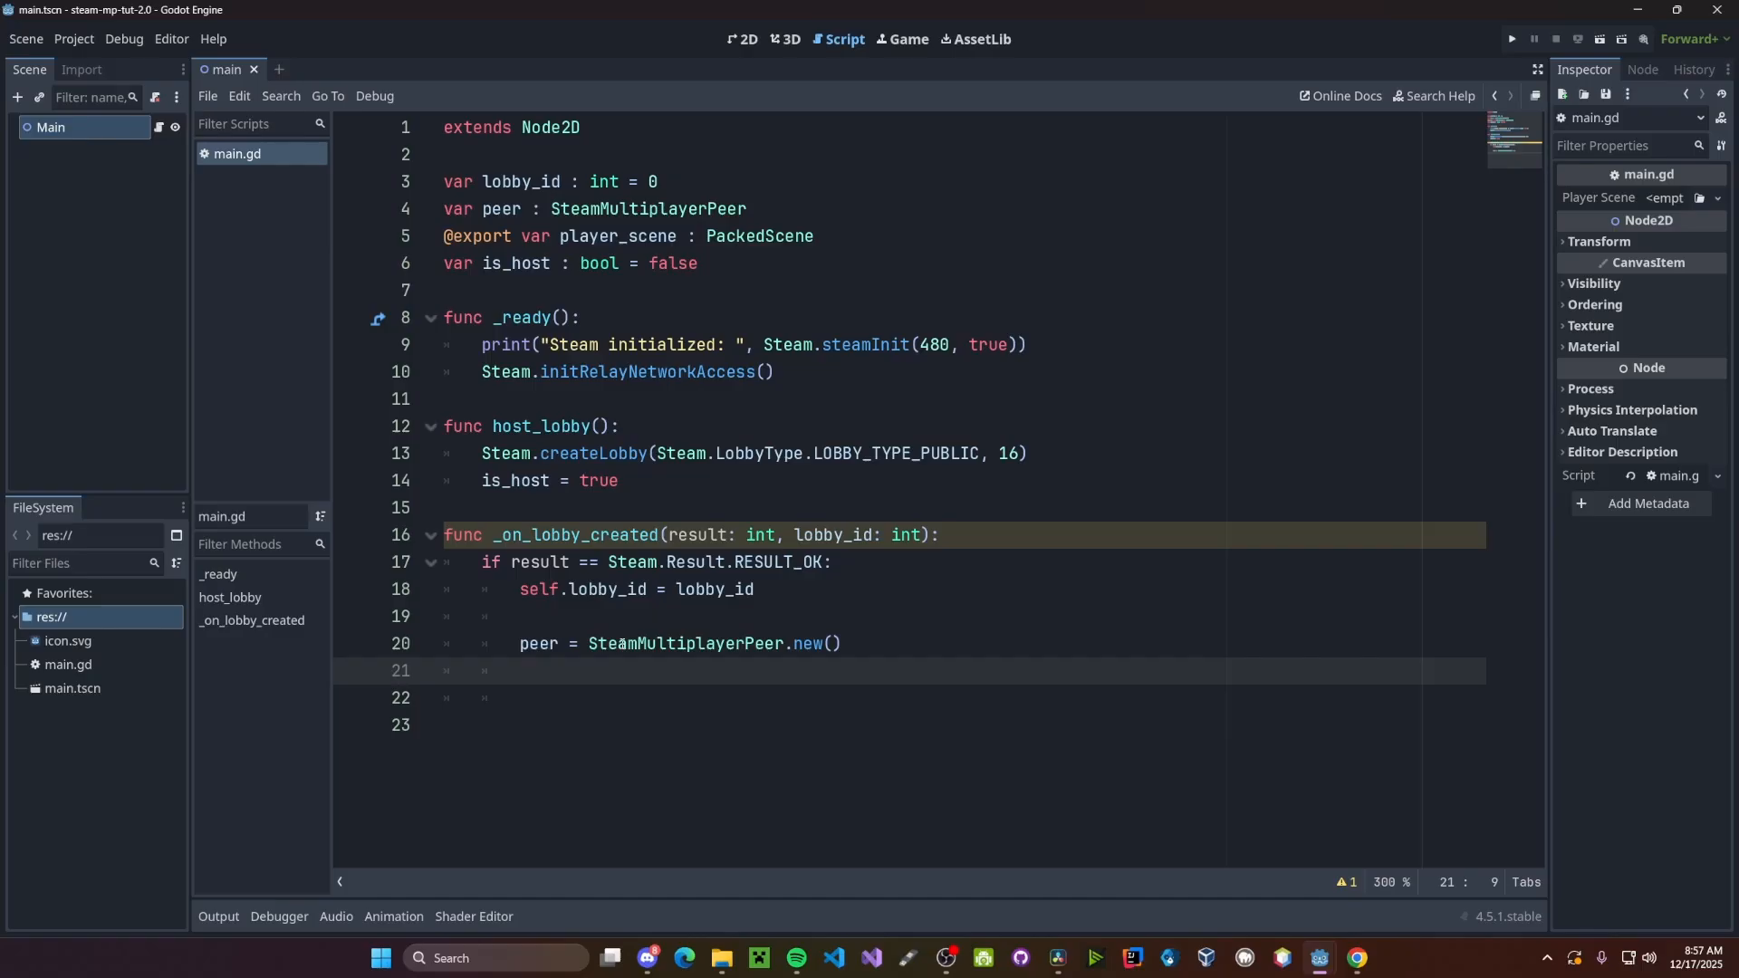
pyautogui.write('peer.se')
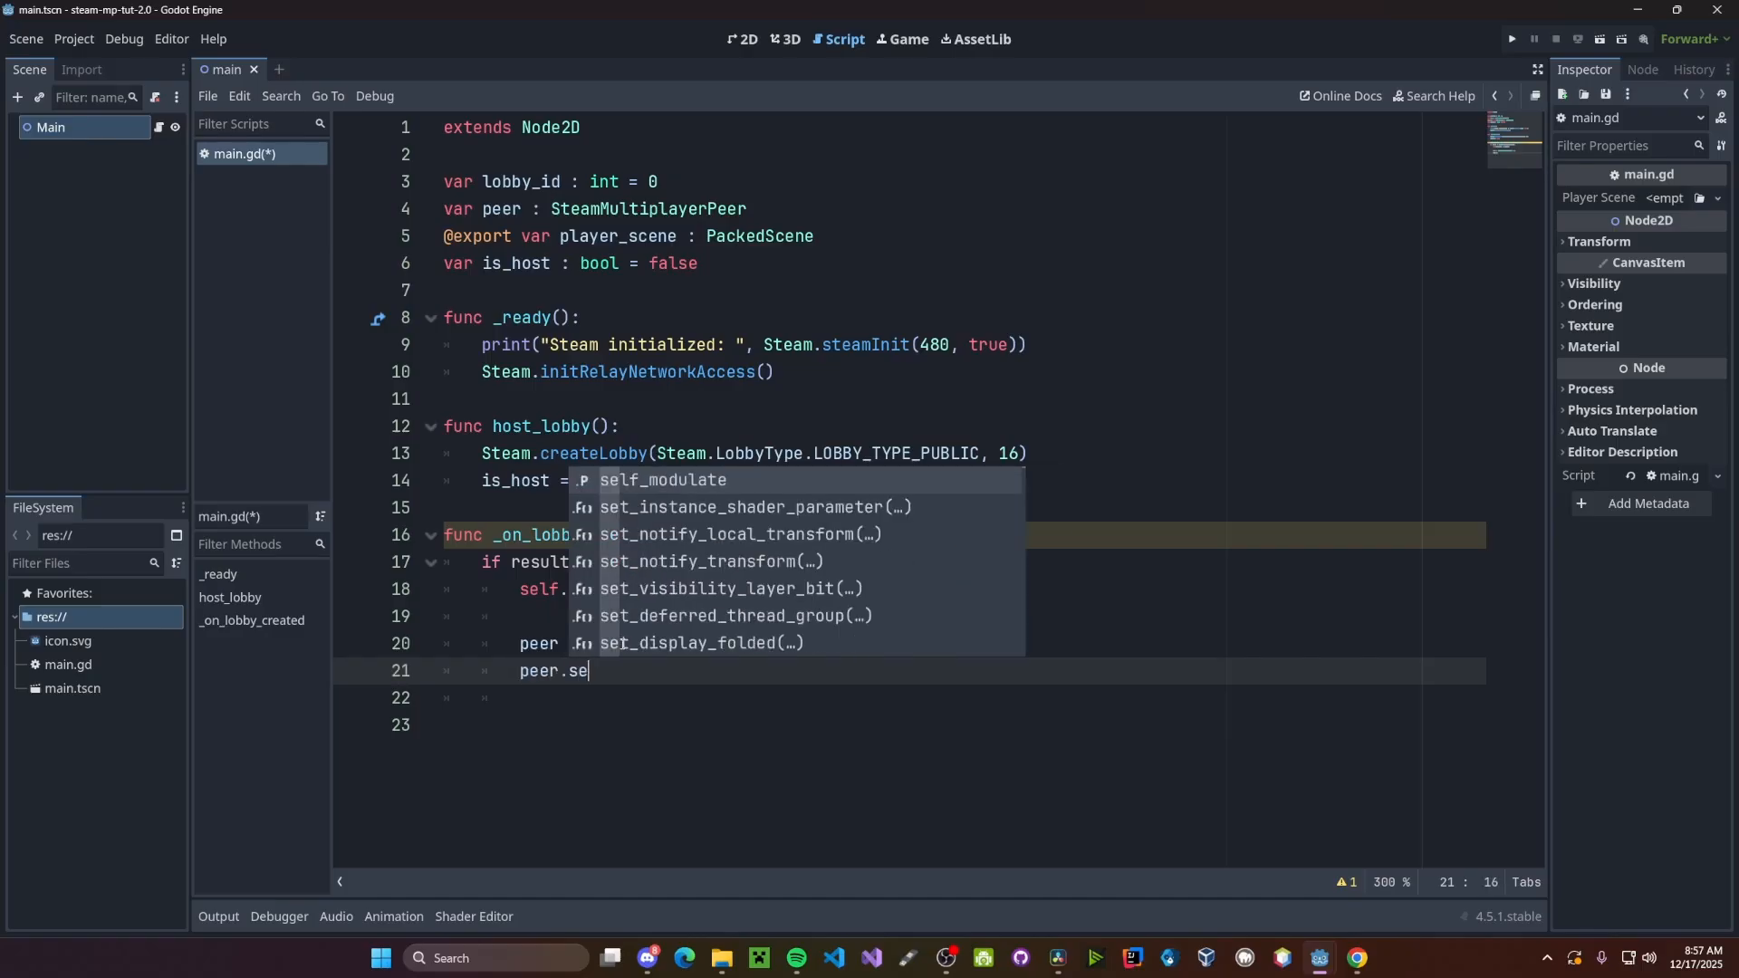
pyautogui.write('rver_relay =-')
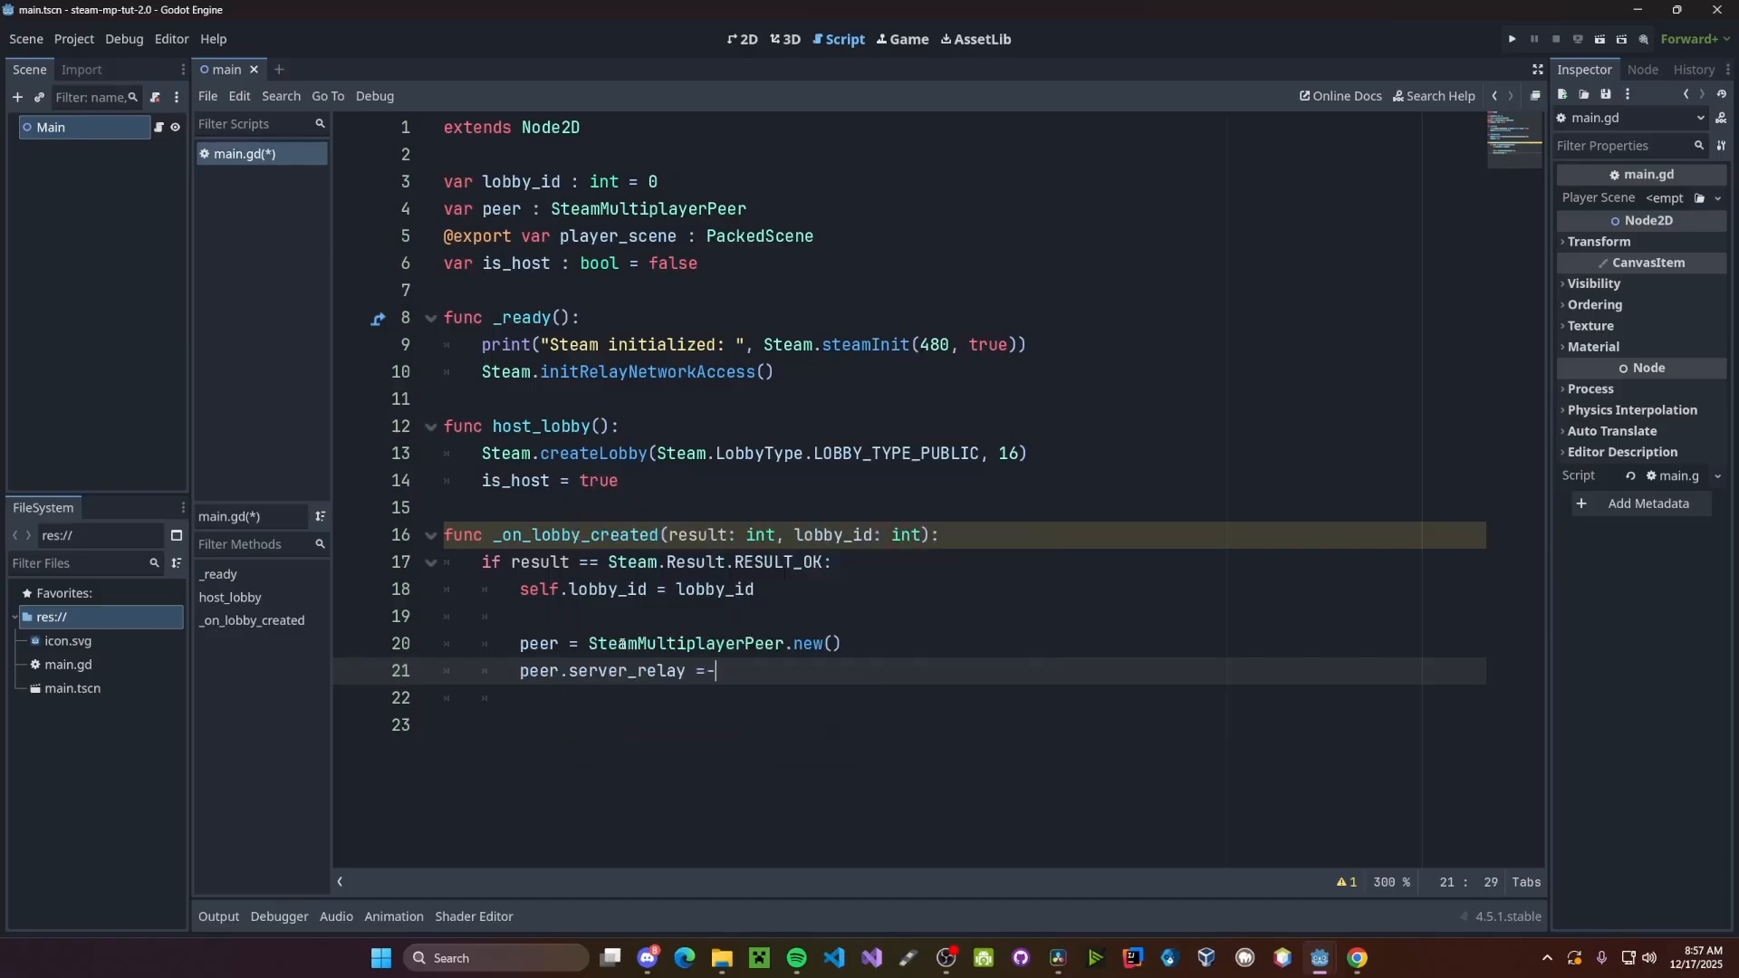
pyautogui.write(' true')
pyautogui.press('Return')
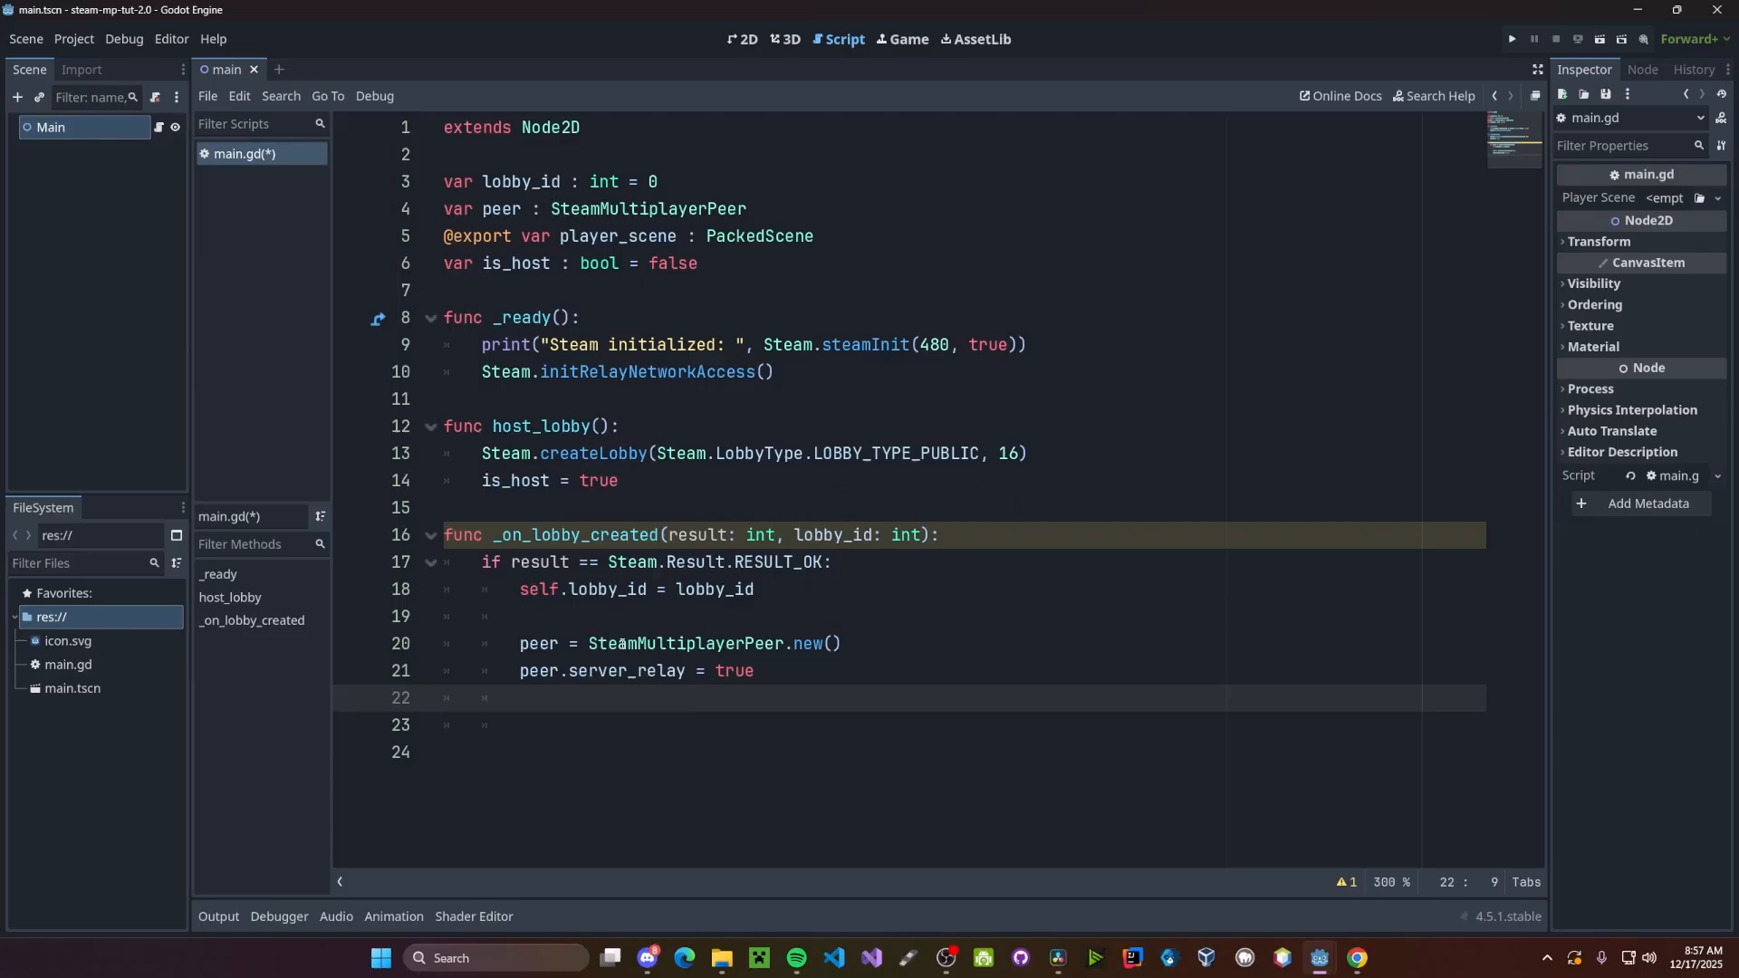
pyautogui.write('pee')
pyautogui.write('r.creatr')
pyautogui.press('Escape')
pyautogui.write('host')
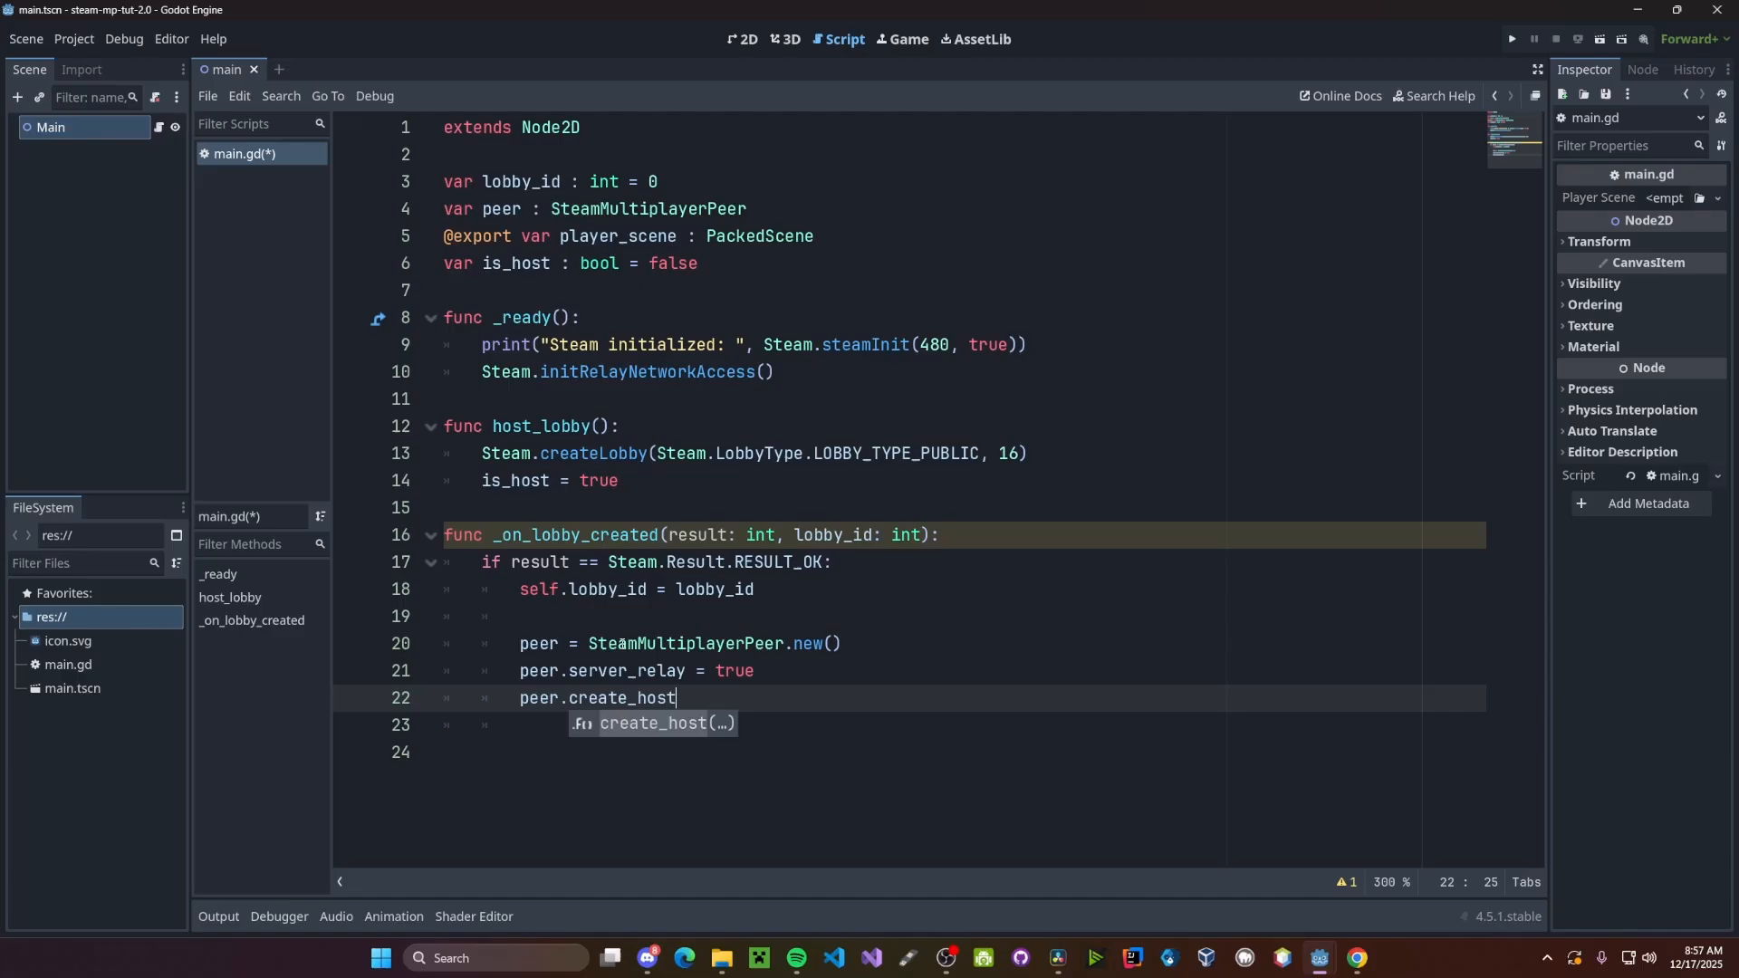
pyautogui.write('(')
pyautogui.press('Return')
pyautogui.press('Return')
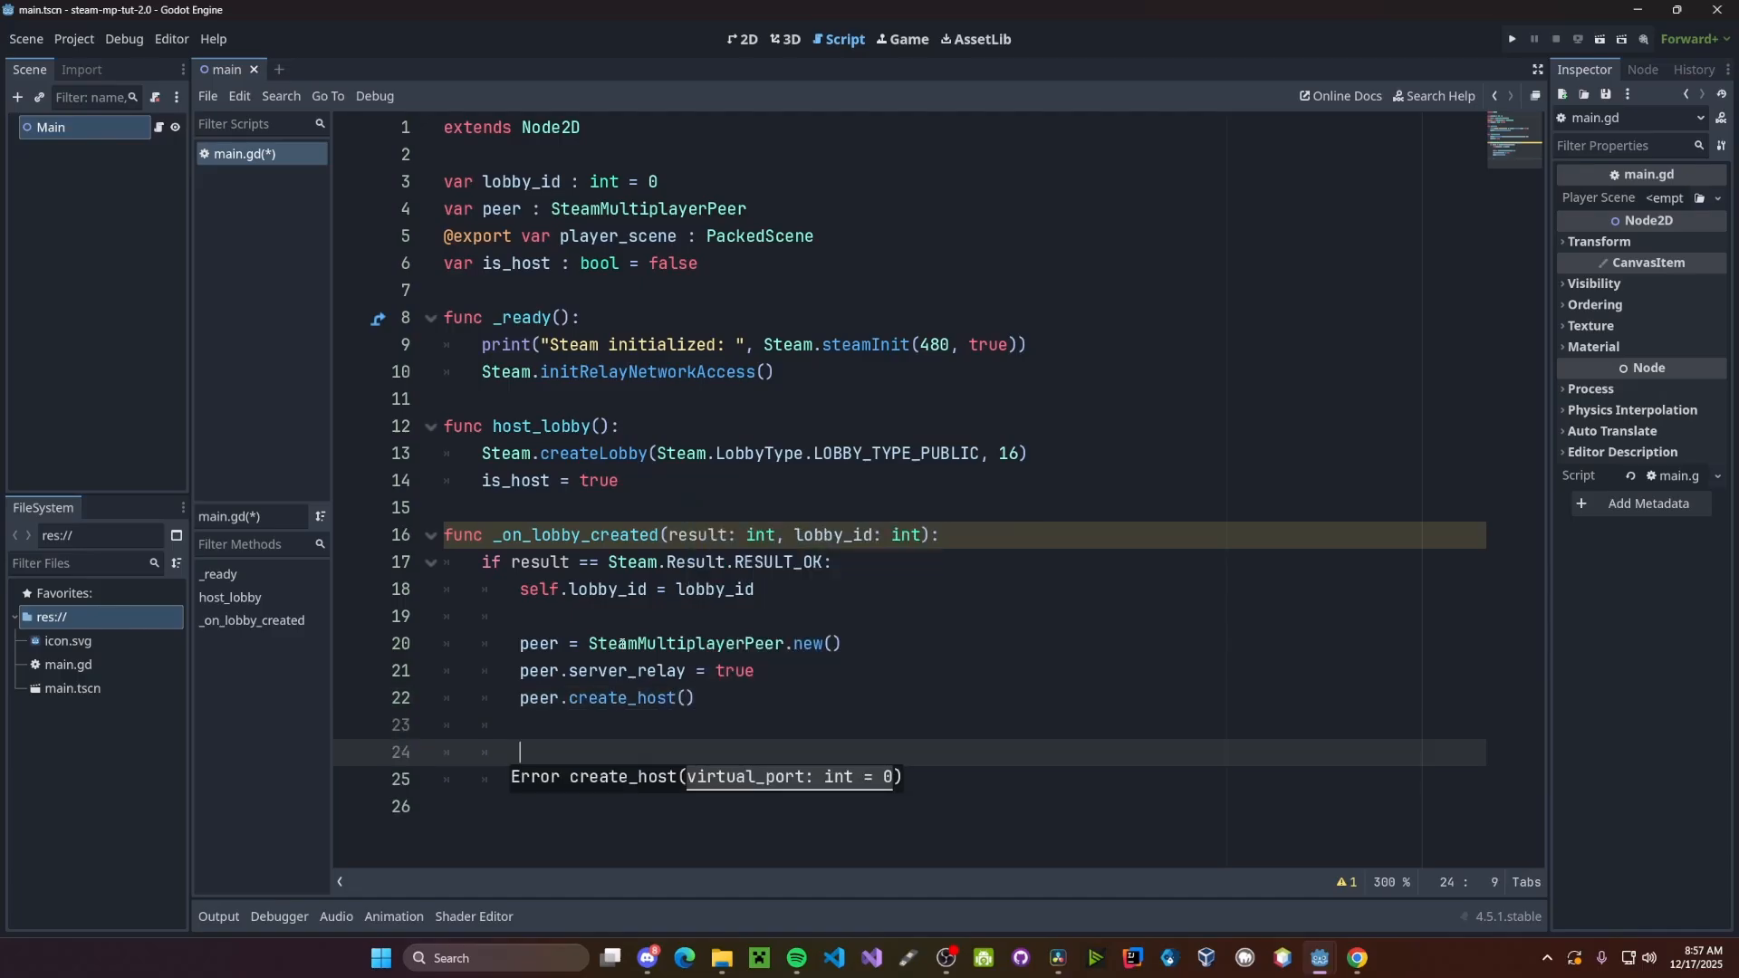
pyautogui.write('multiplayer.')
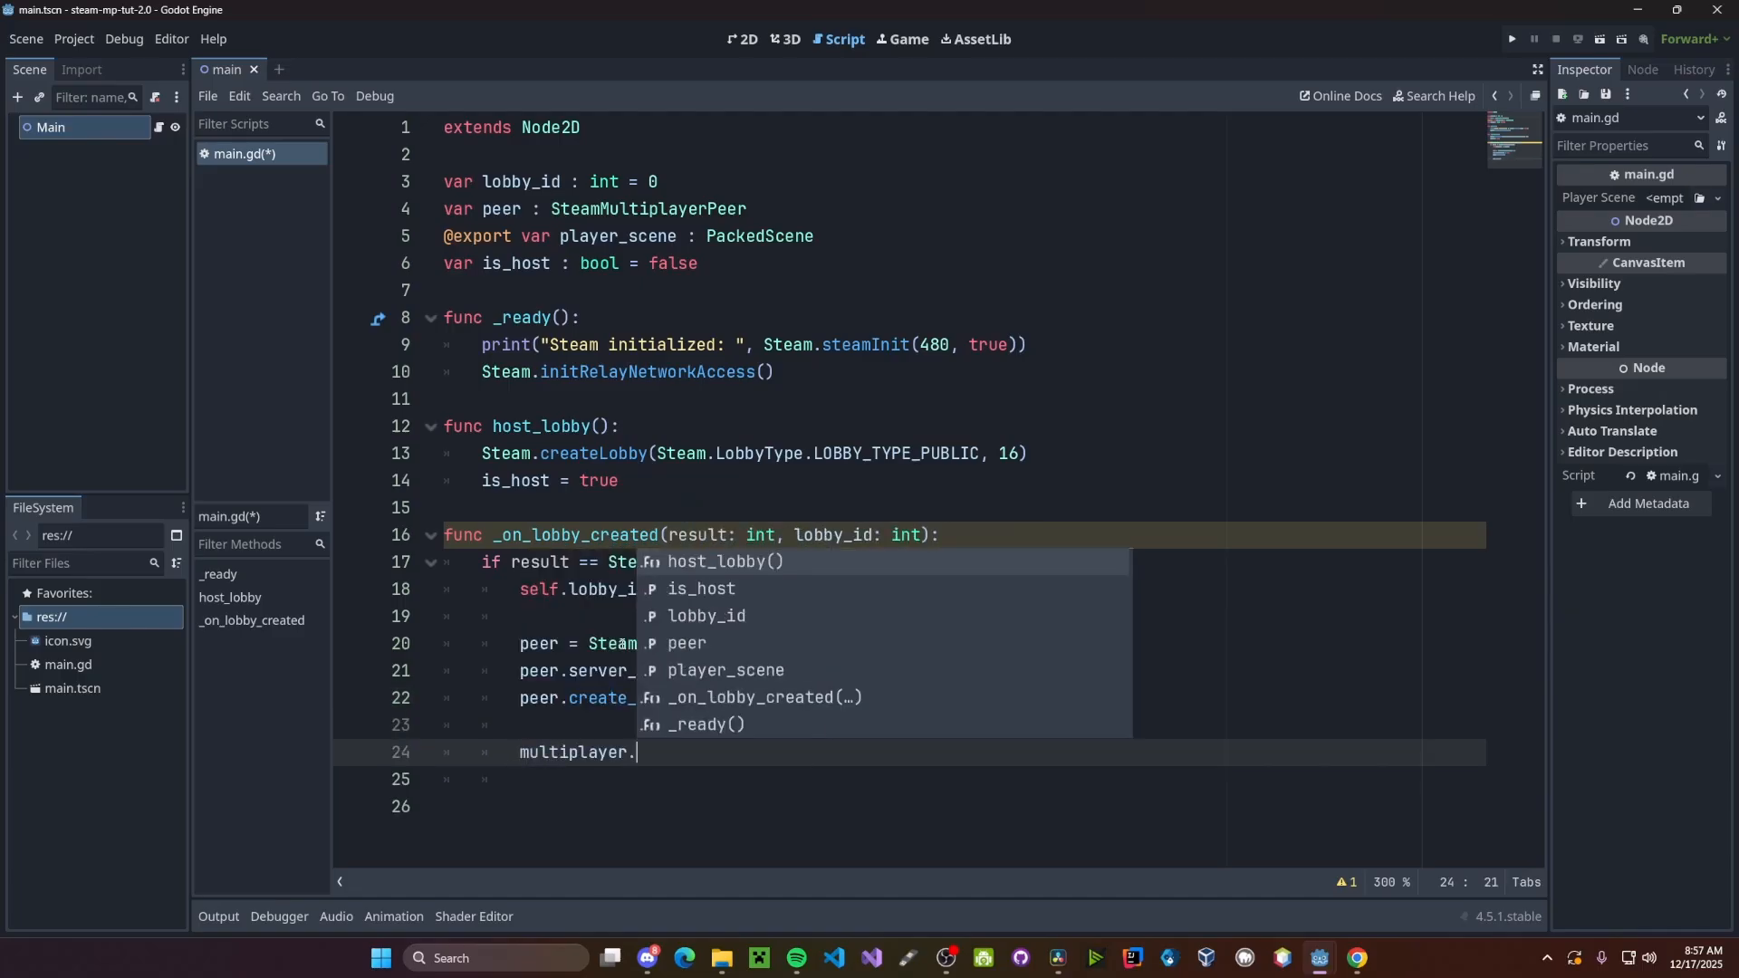
pyautogui.write('mult')
pyautogui.press('Tab')
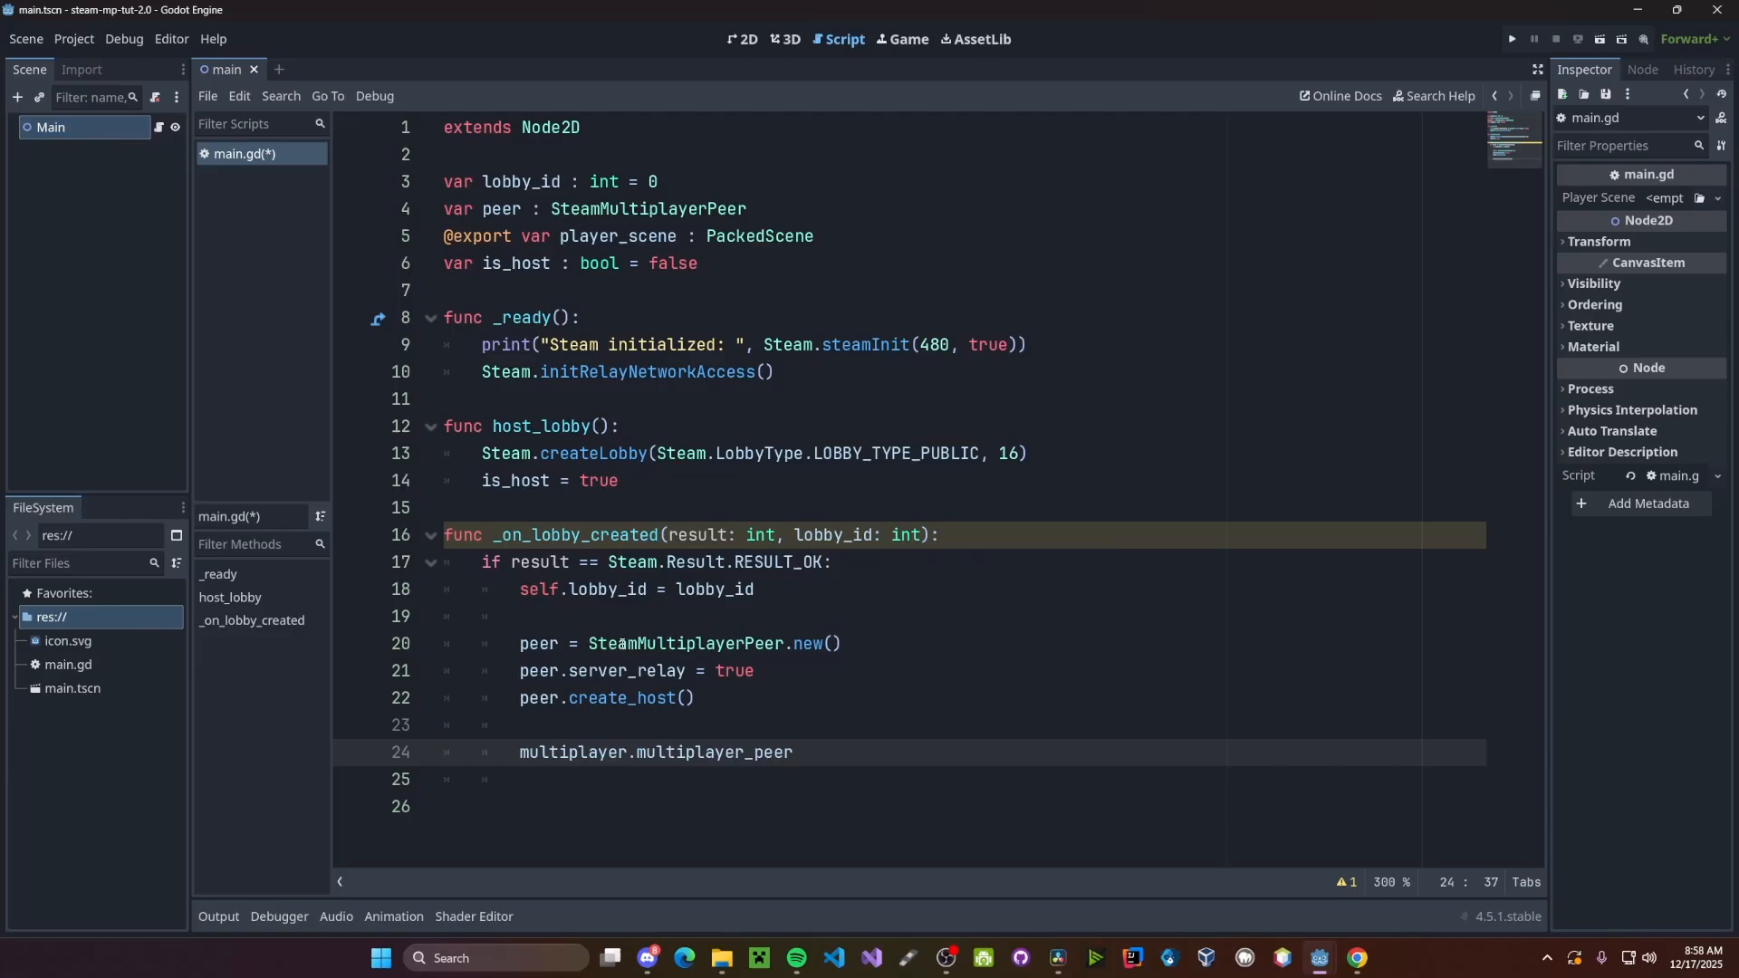
pyautogui.write('= peer')
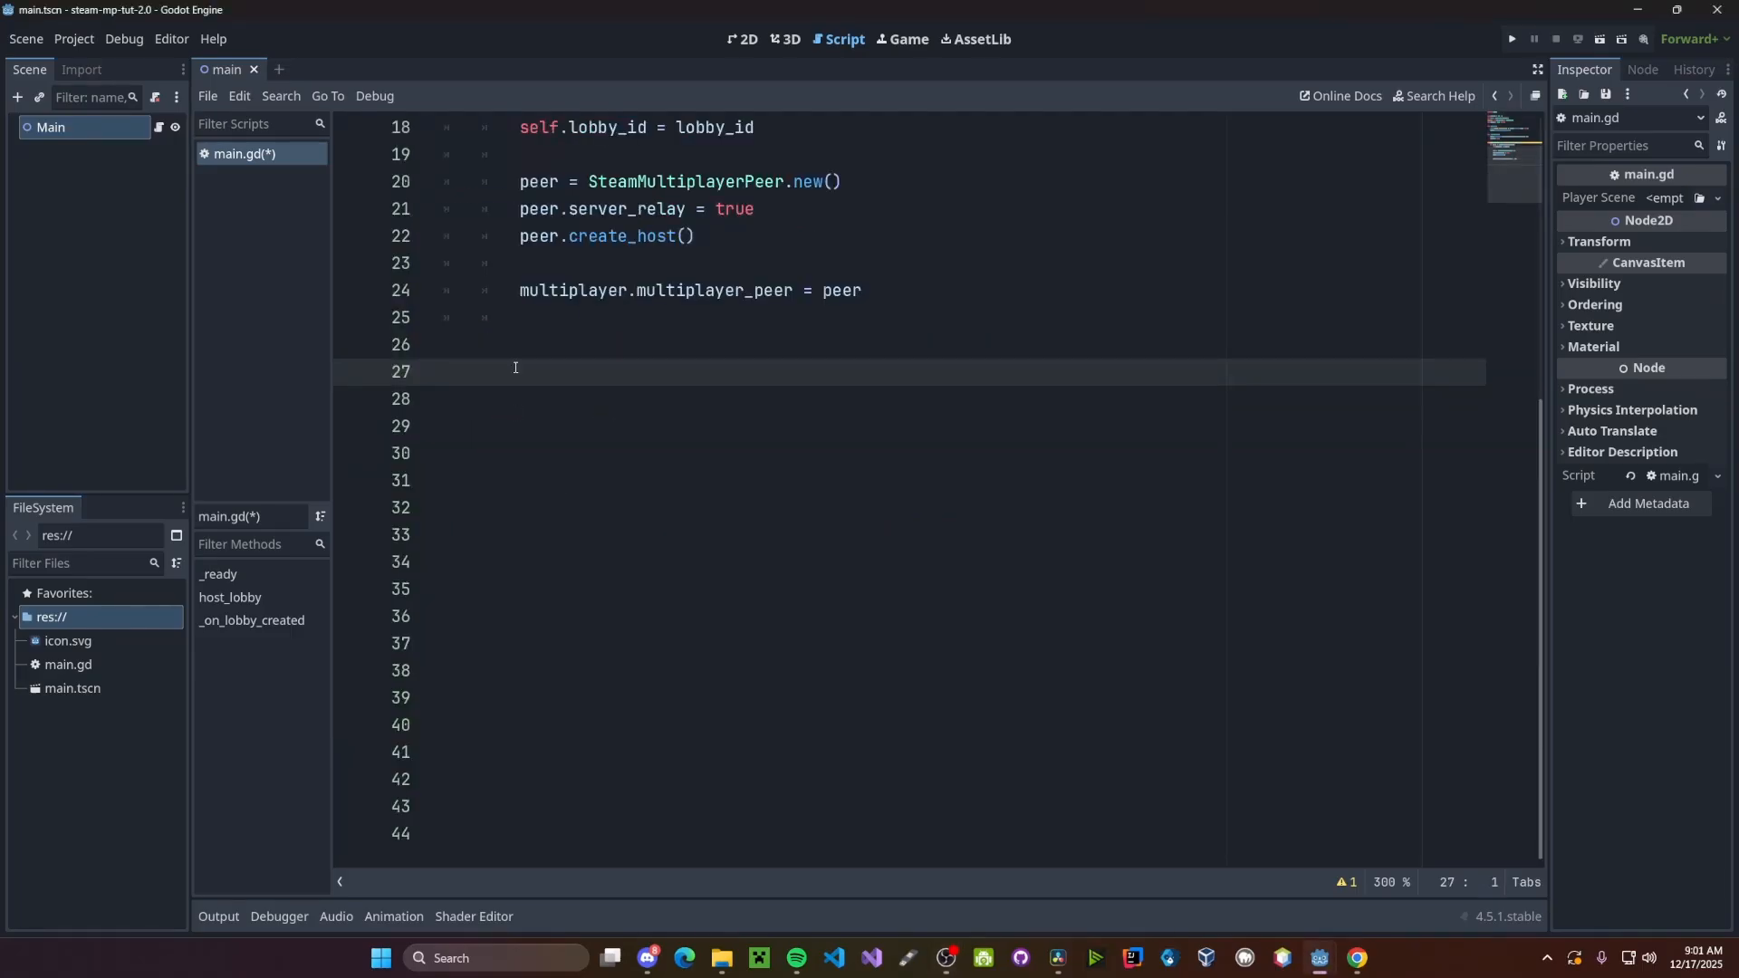
pyautogui.write('fu')
pyautogui.write('nc a')
# Start _add_player(id) and instantiate player_scene into a player variable.
pyautogui.press('BackSpace')
pyautogui.write('_add_')
pyautogui.write('player():')
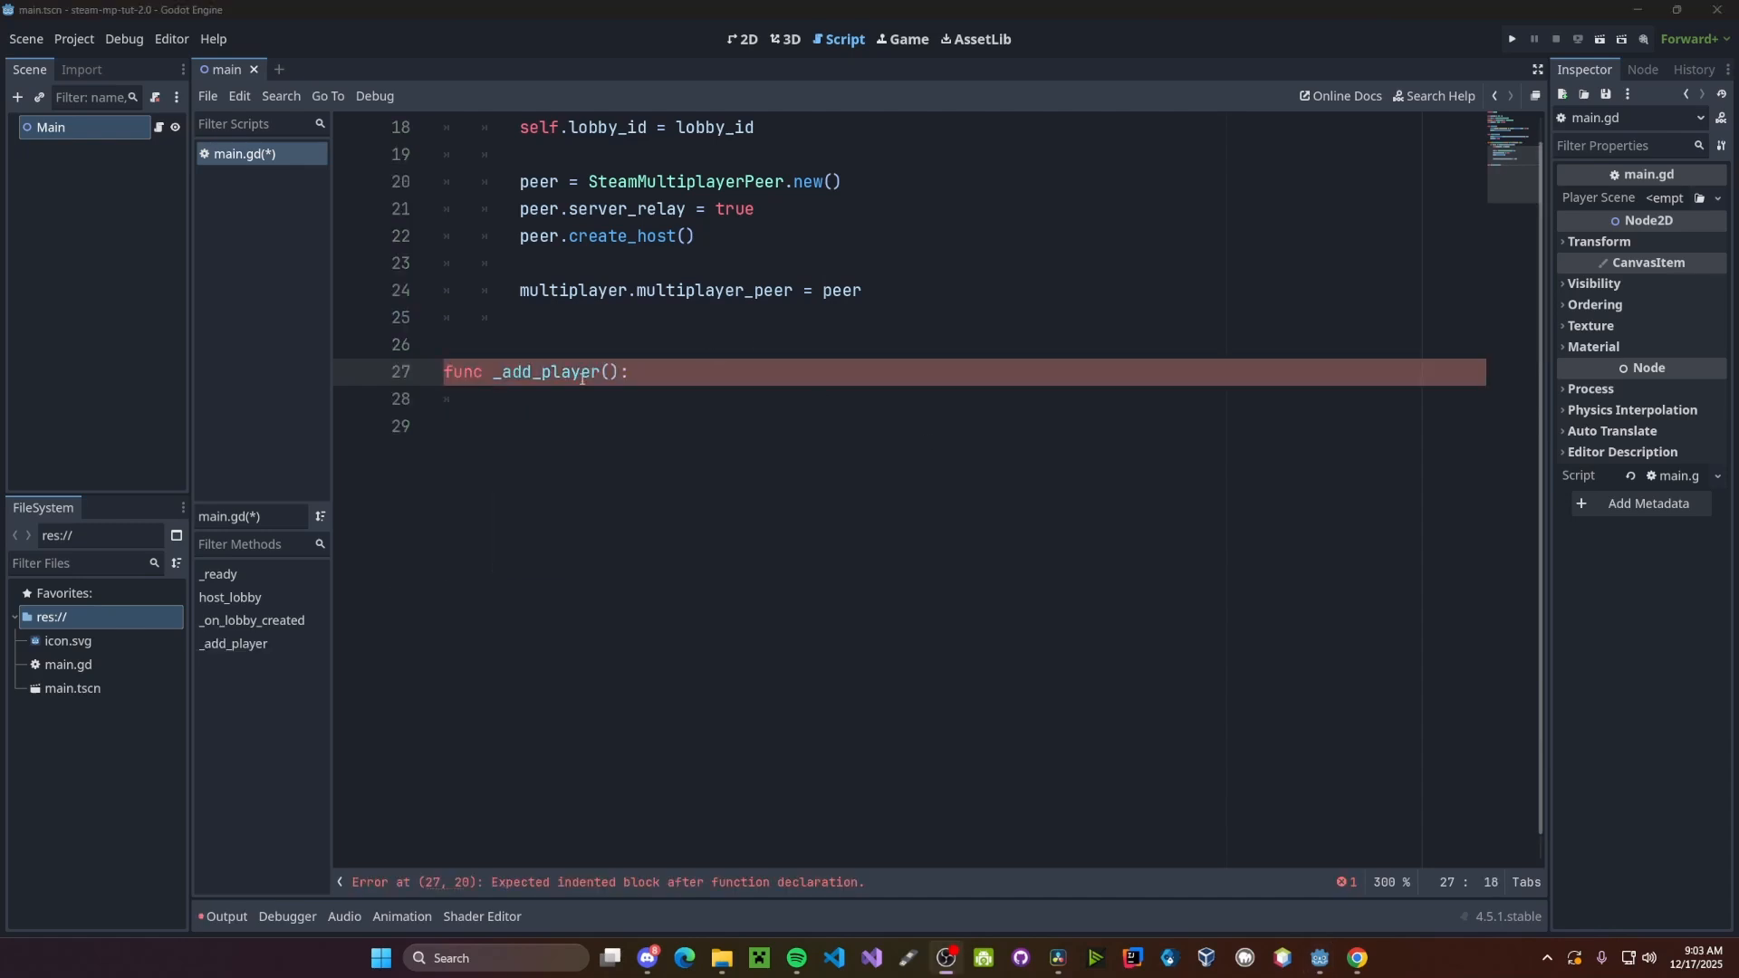
pyautogui.write('id')
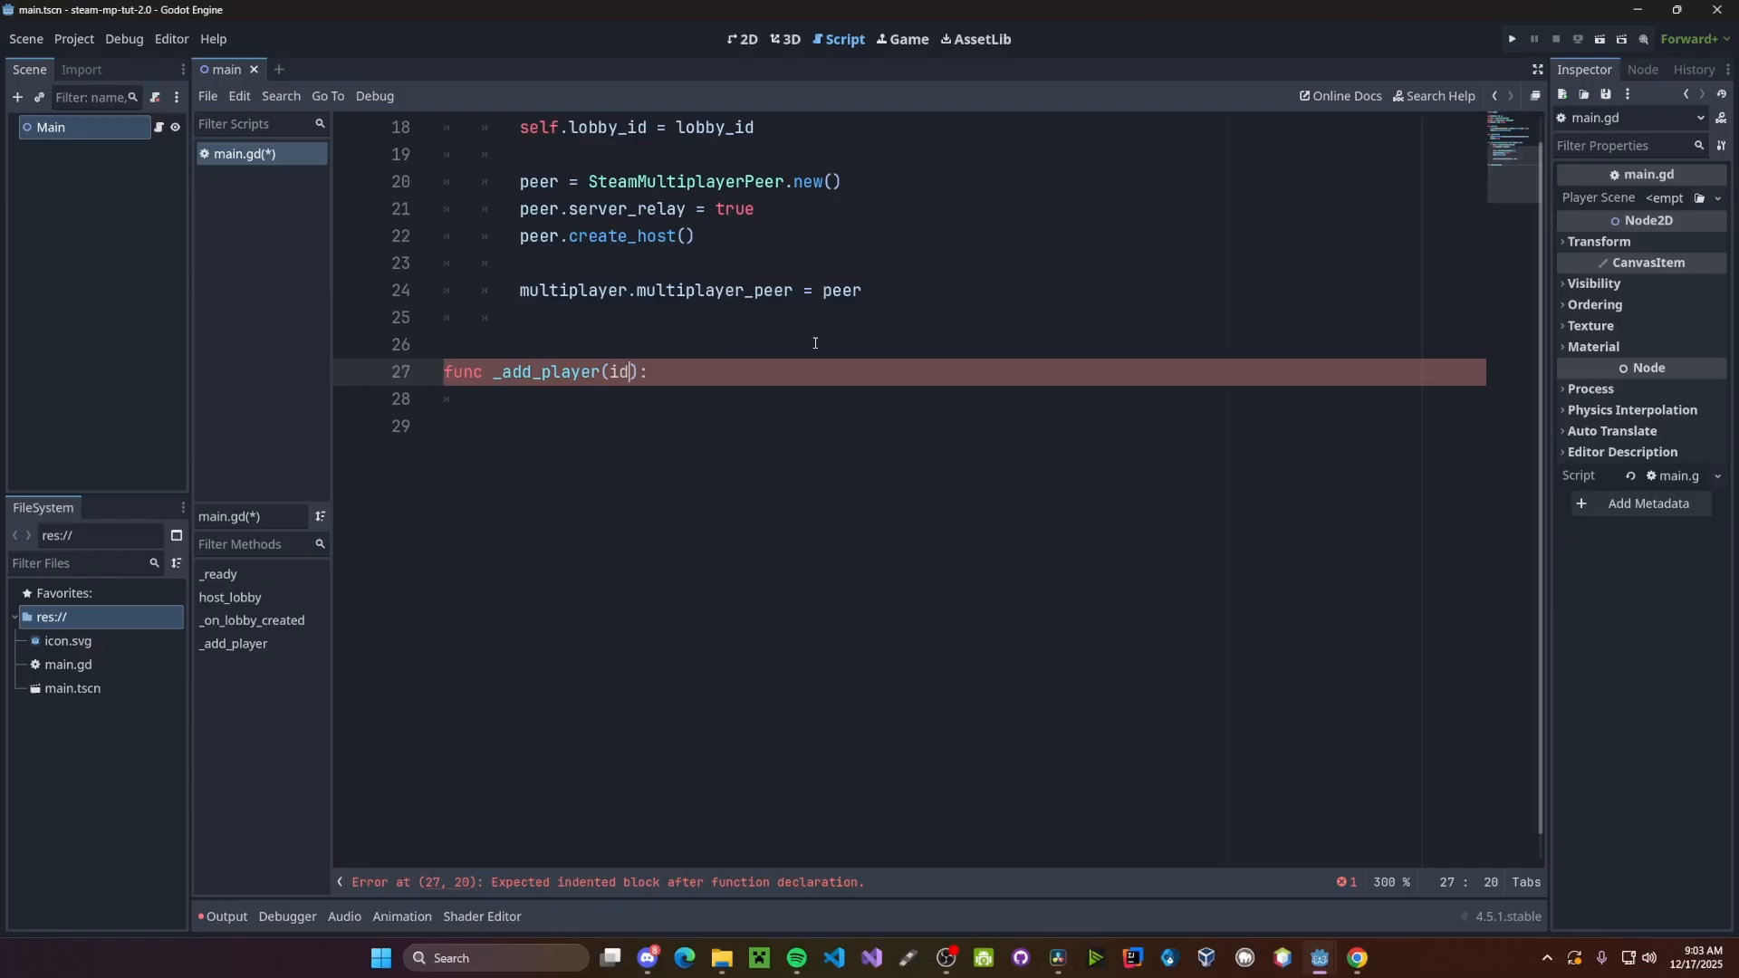
pyautogui.write(' : int =')
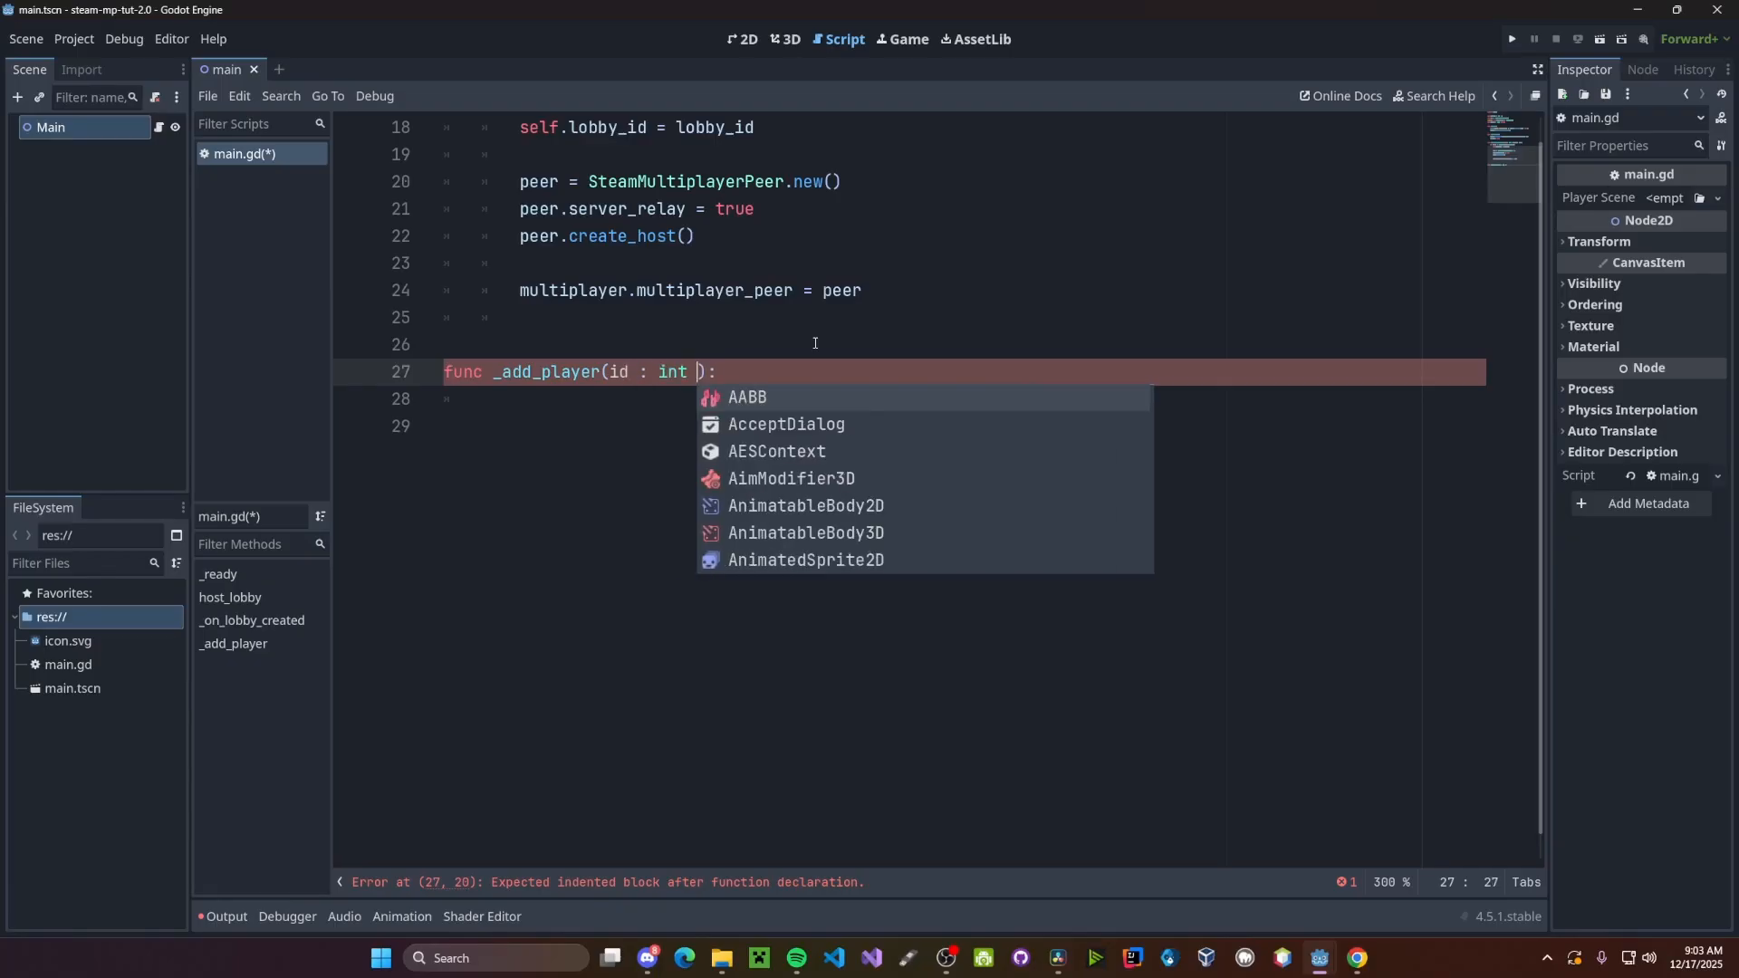
pyautogui.write(' 1')
pyautogui.press('End')
pyautogui.press('Return')
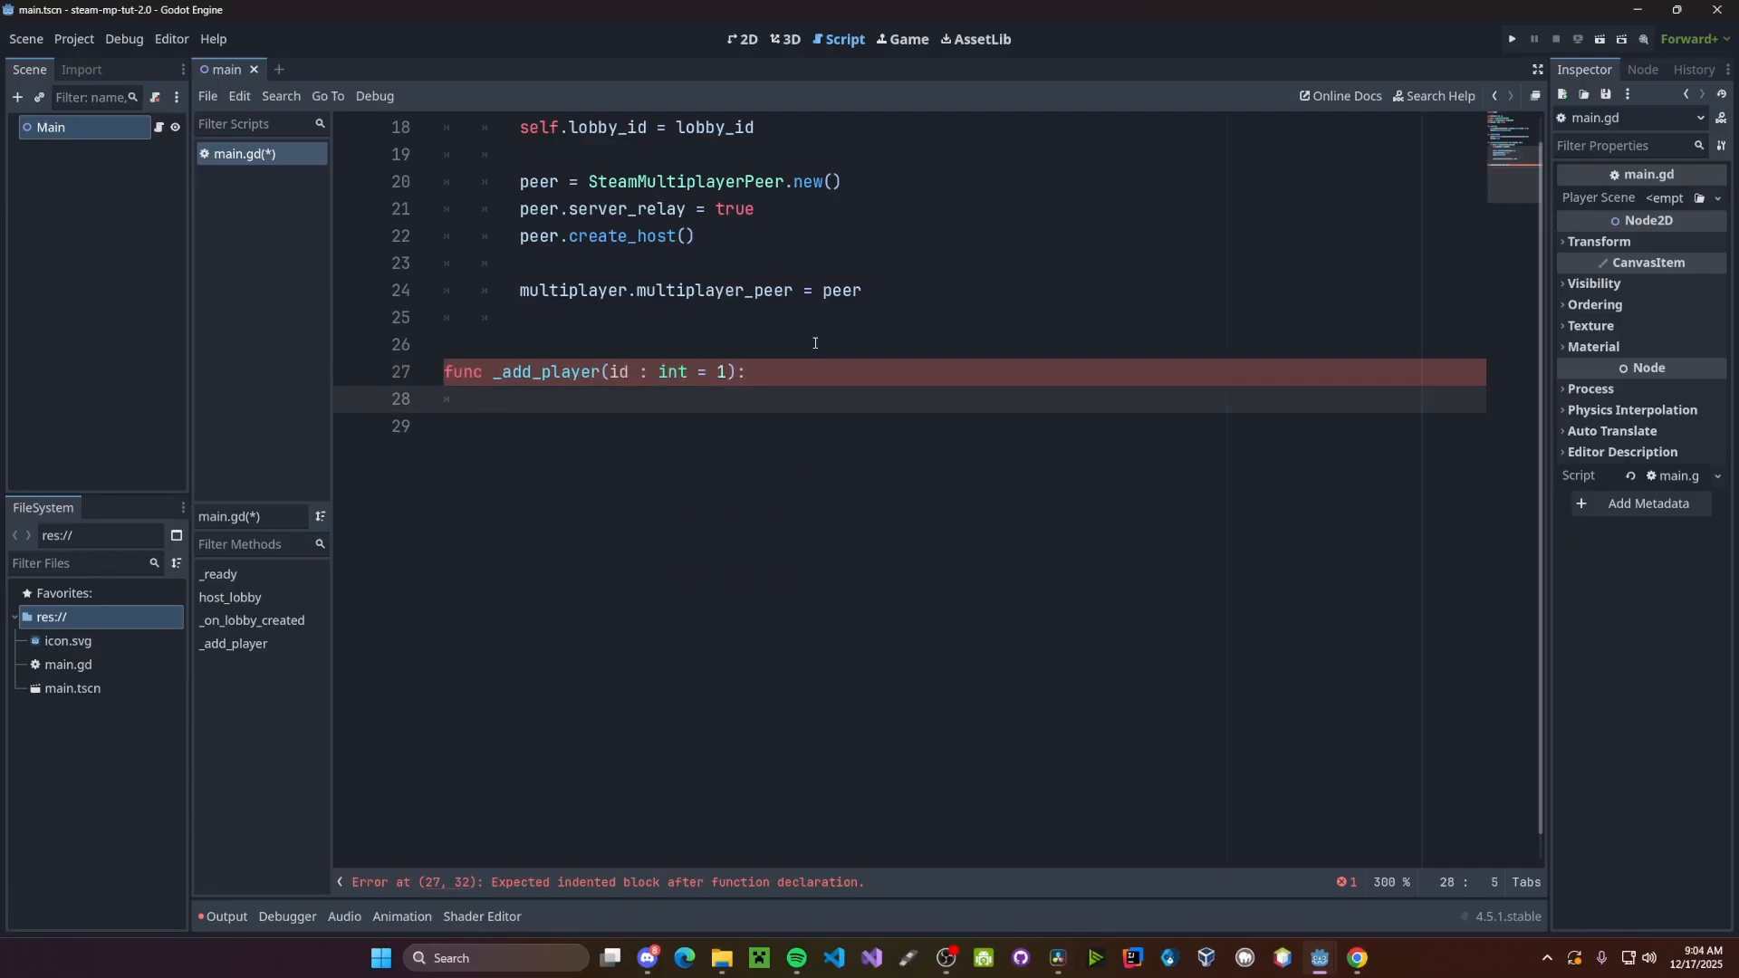
pyautogui.write('var pl')
pyautogui.write('ayer =')
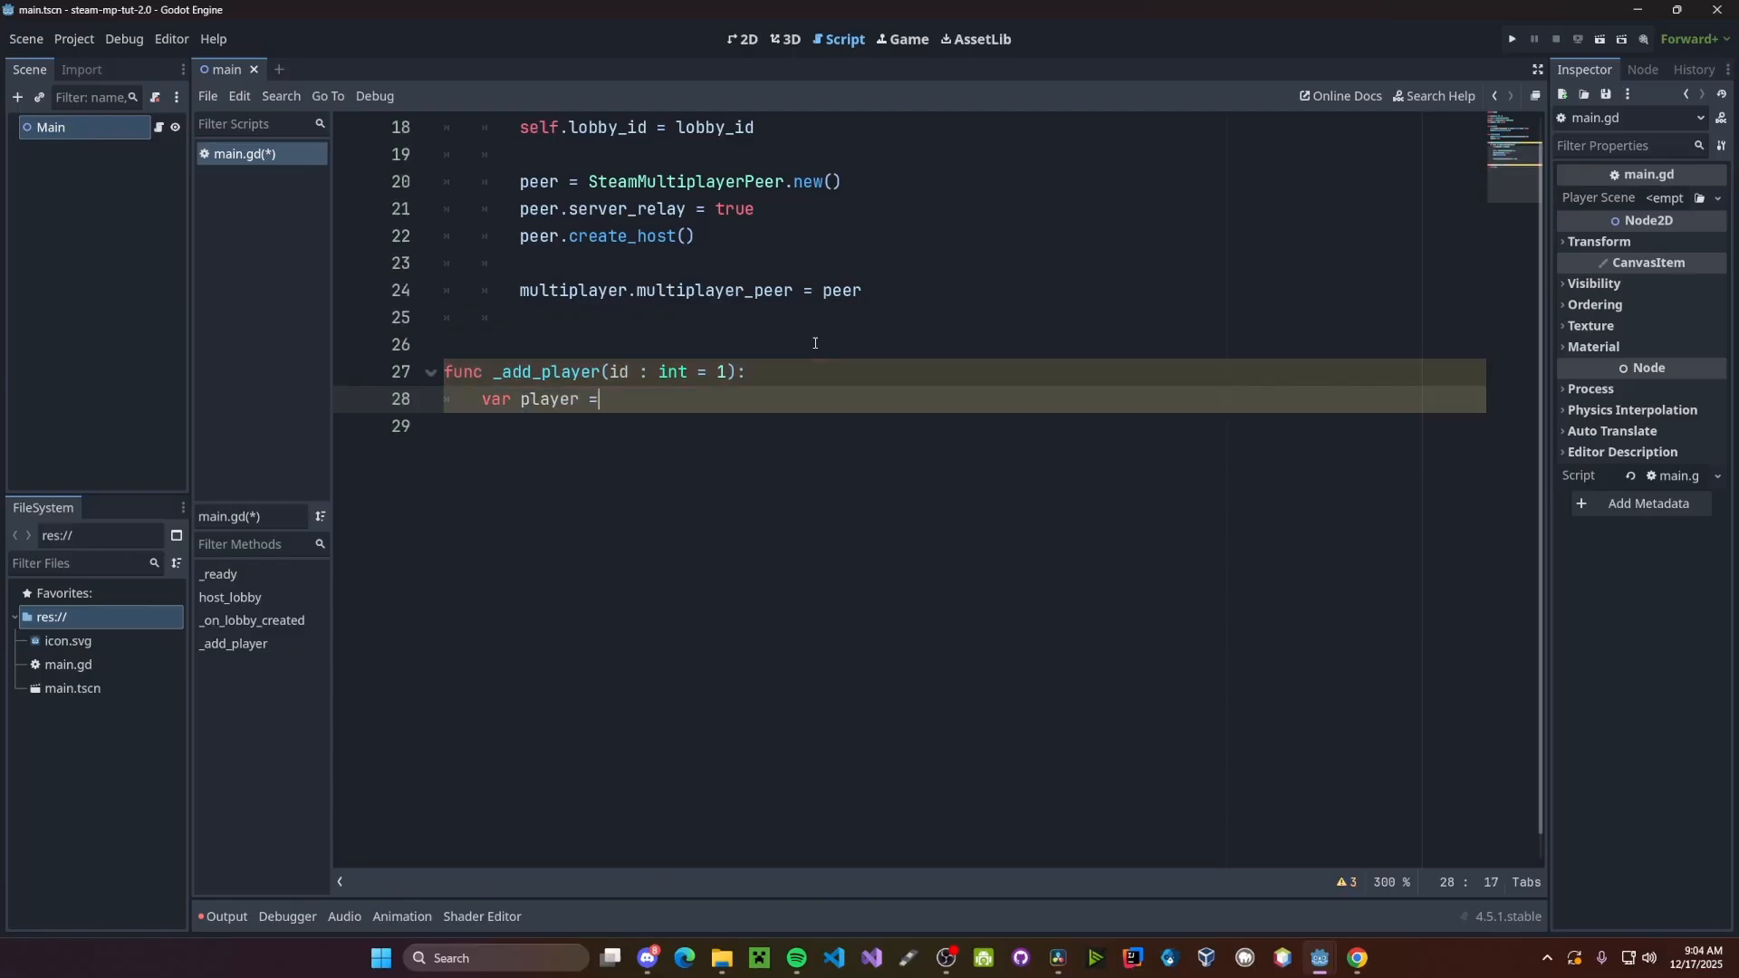
pyautogui.write(' pl')
pyautogui.press('BackSpace')
pyautogui.press('BackSpace')
pyautogui.write('player_')
pyautogui.write('scene.in')
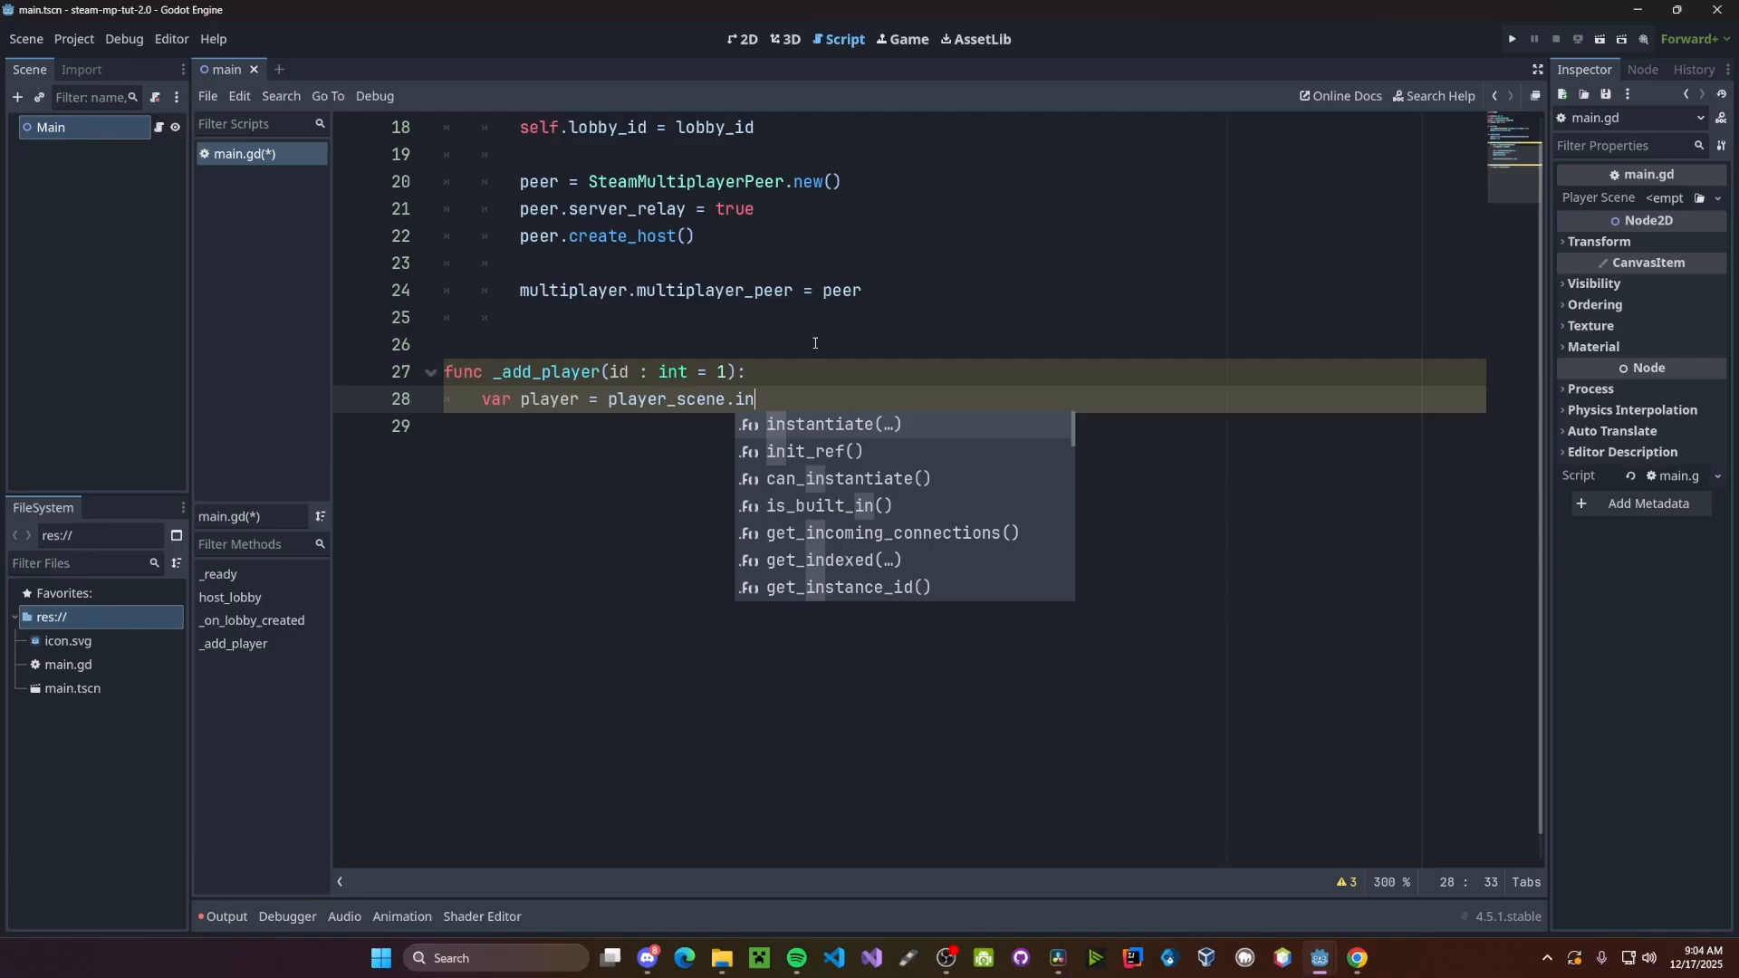
pyautogui.press('Tab')
pyautogui.press('End')
pyautogui.press('Return')
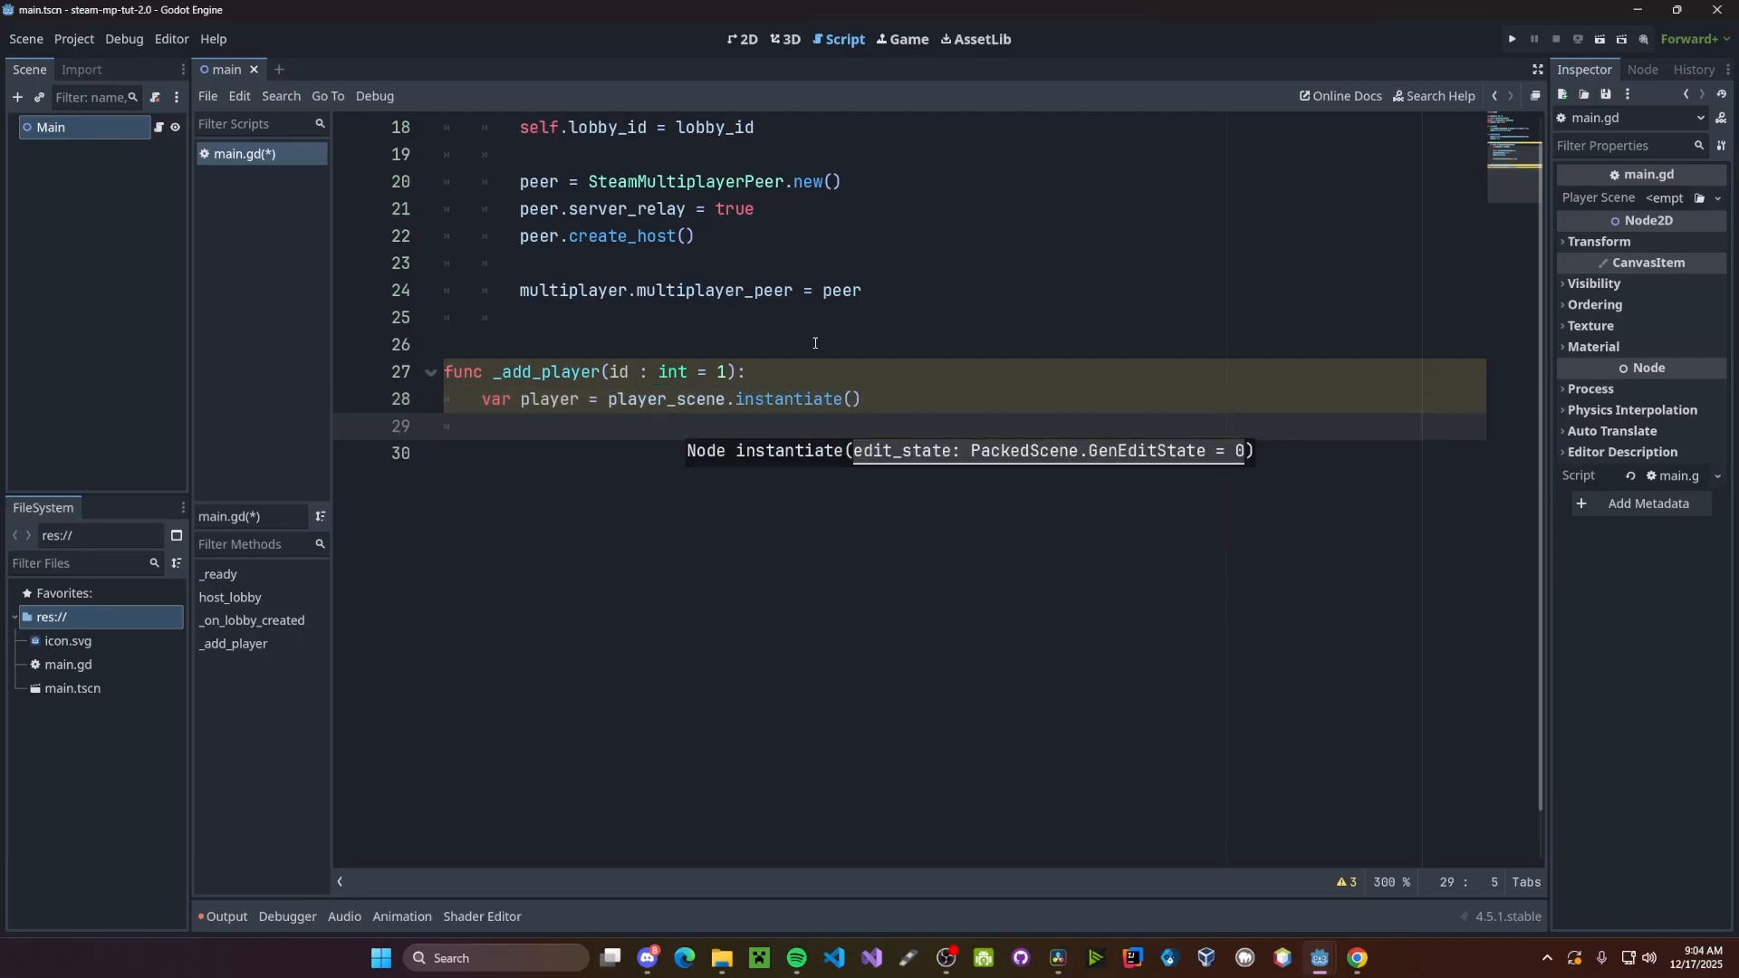
pyautogui.write('ayer.na')
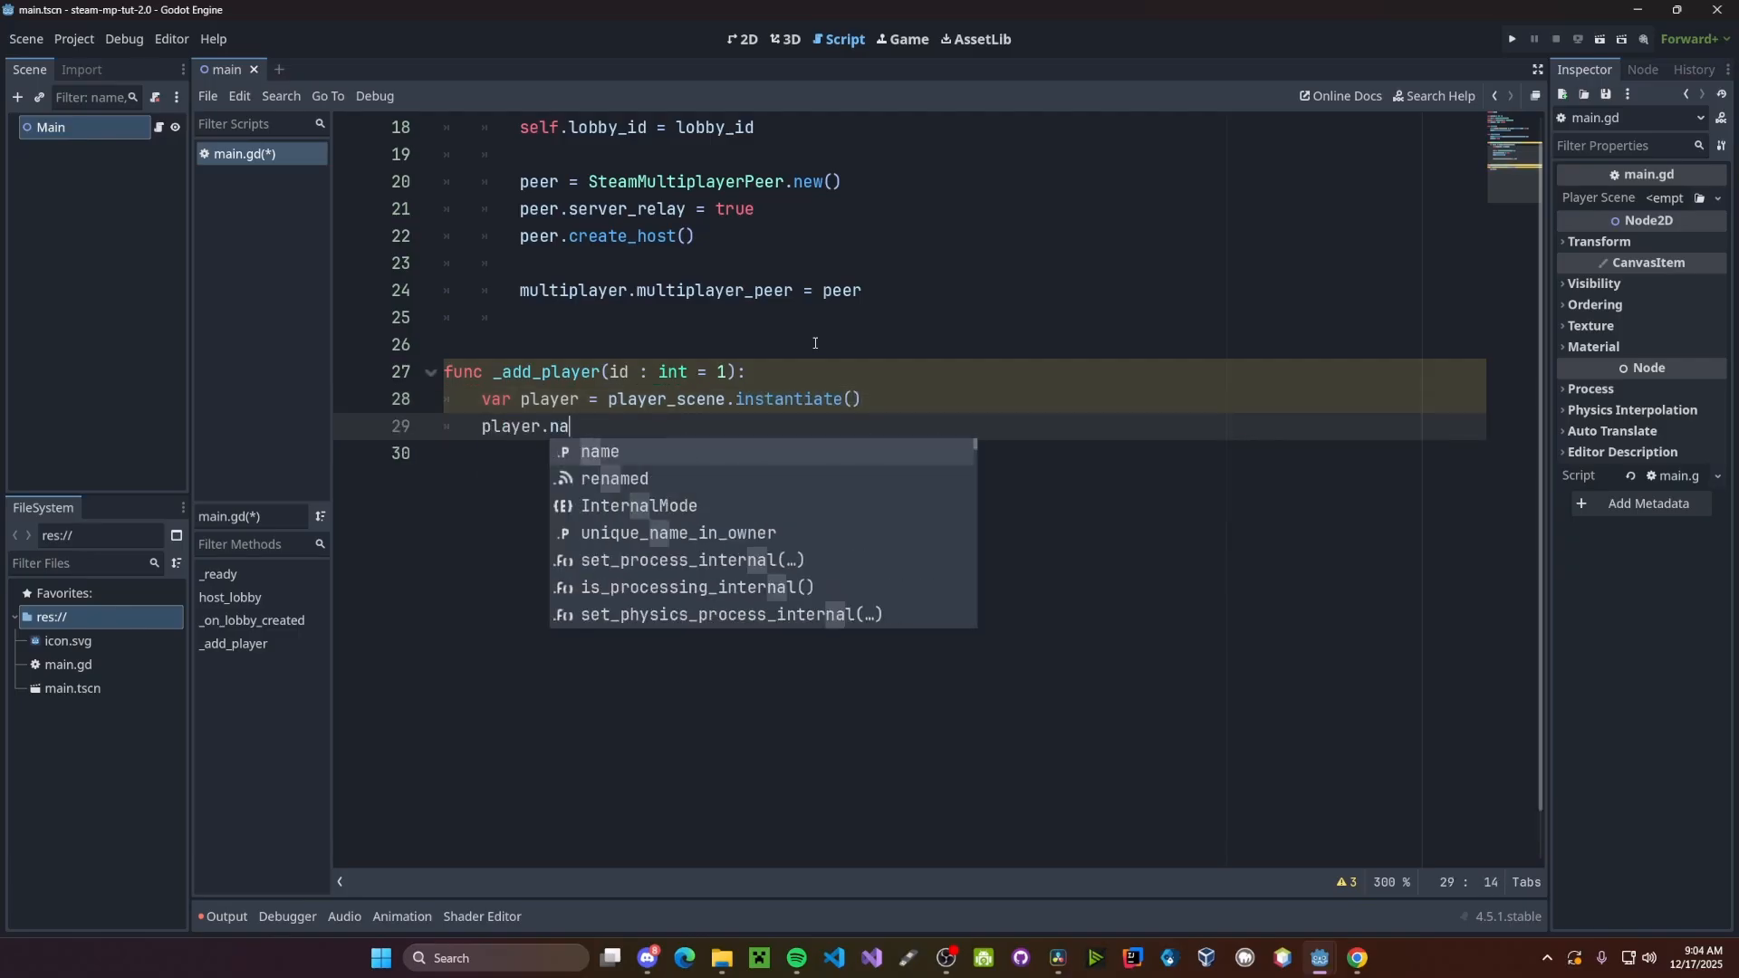
pyautogui.write('me = str')
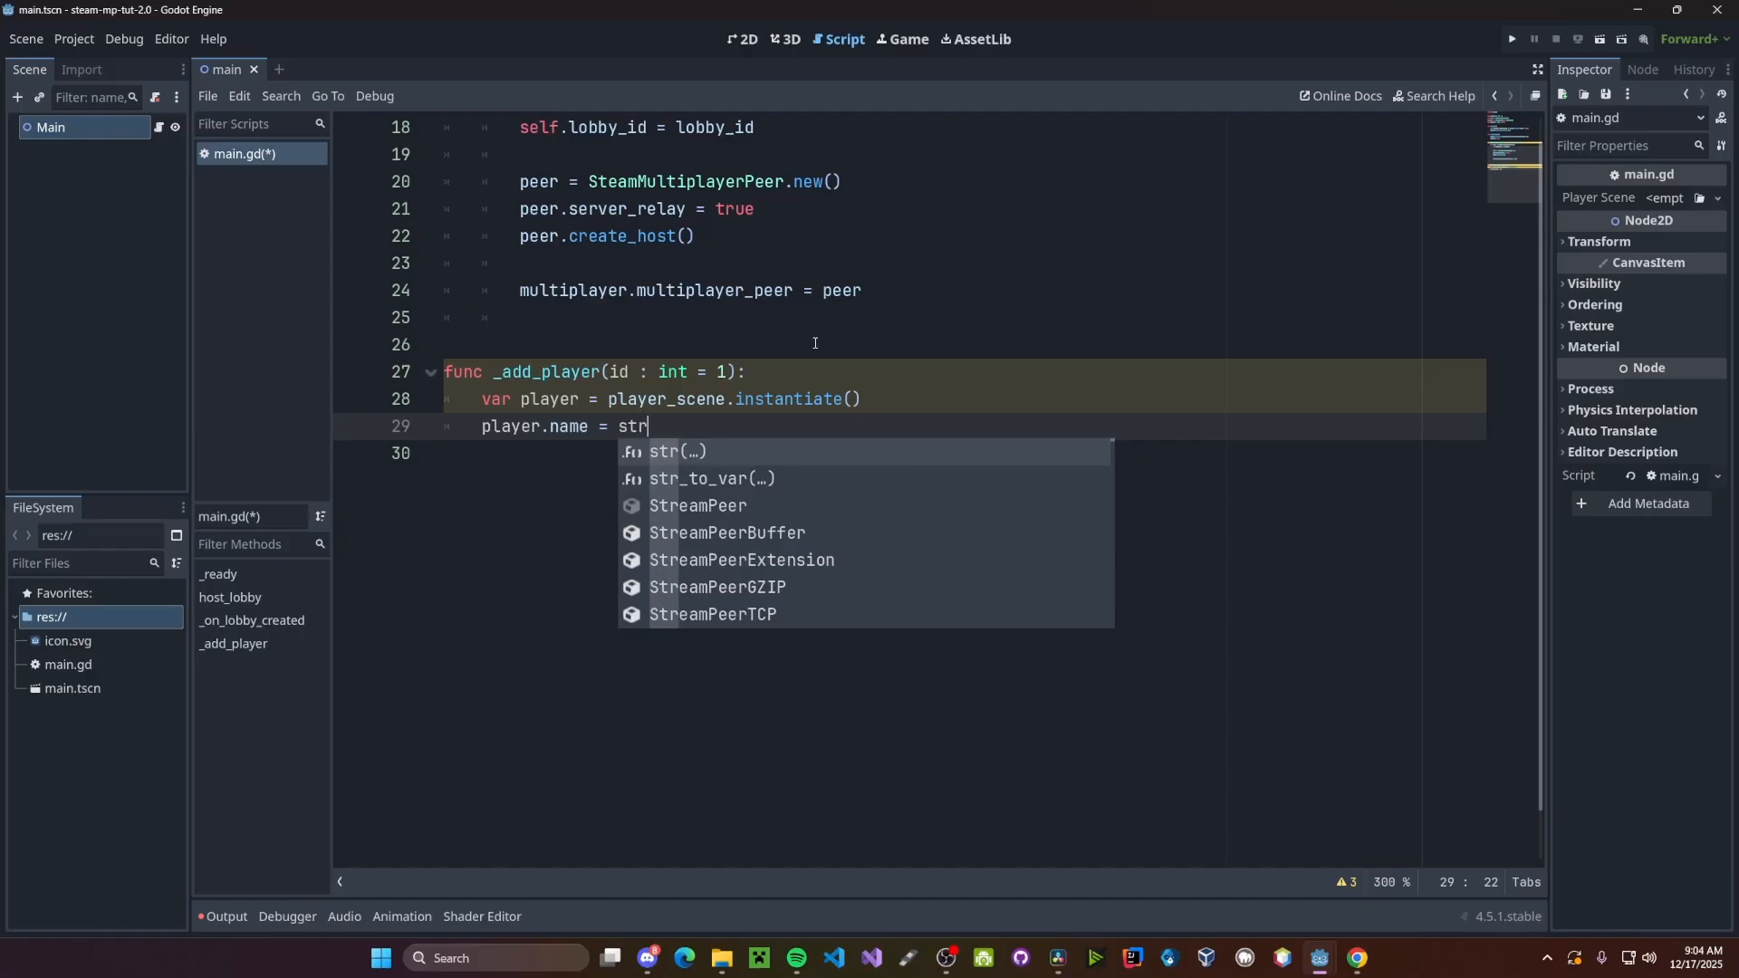
pyautogui.write('(id')
# Name the player str(id) and add it with call_deferred("add_child", player).
pyautogui.press('Return')
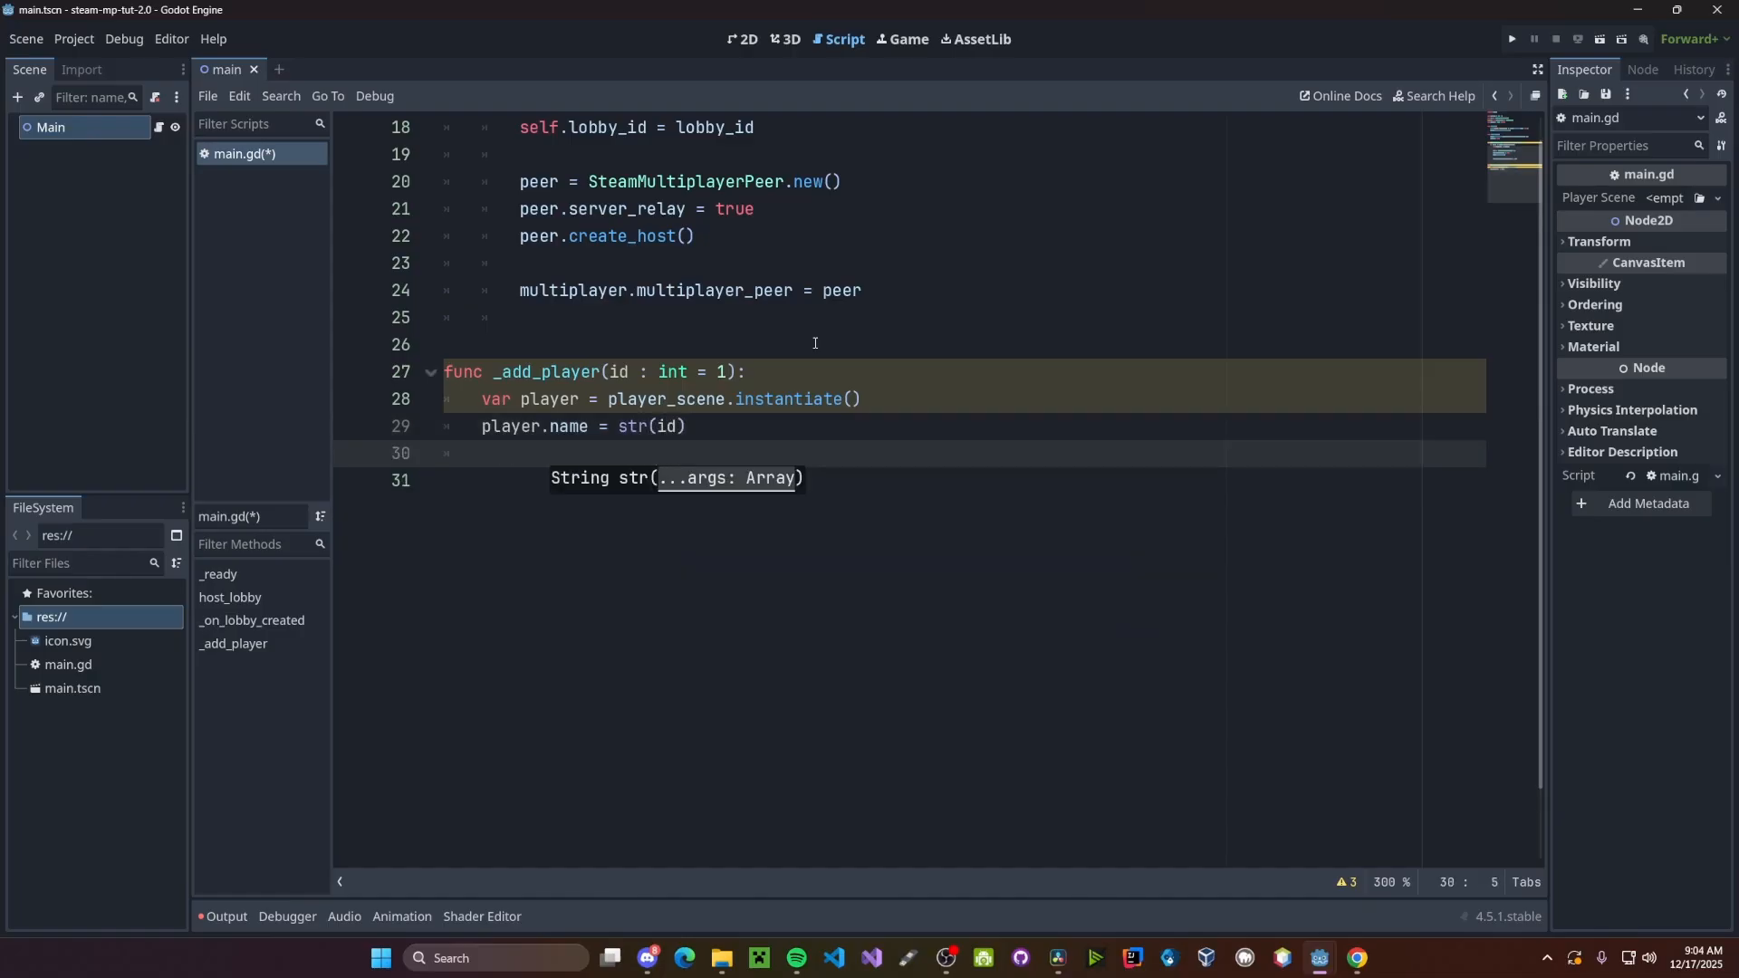
pyautogui.write('all_')
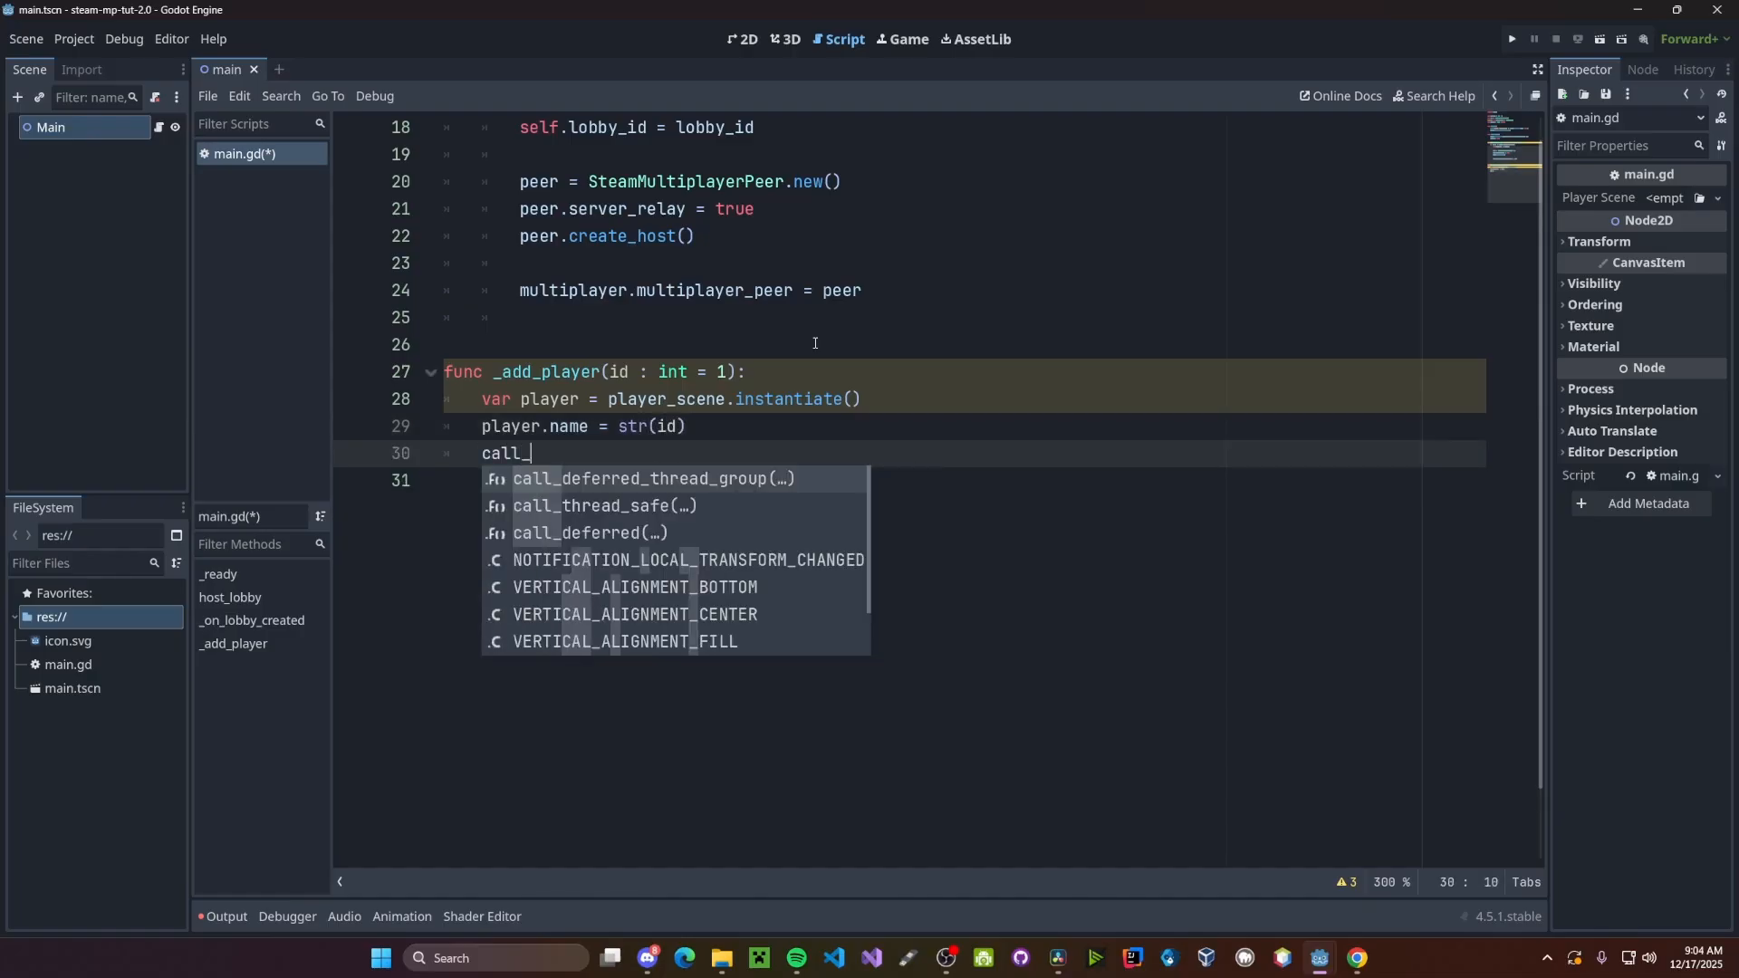
pyautogui.write('de')
pyautogui.press('Down')
pyautogui.press('Return')
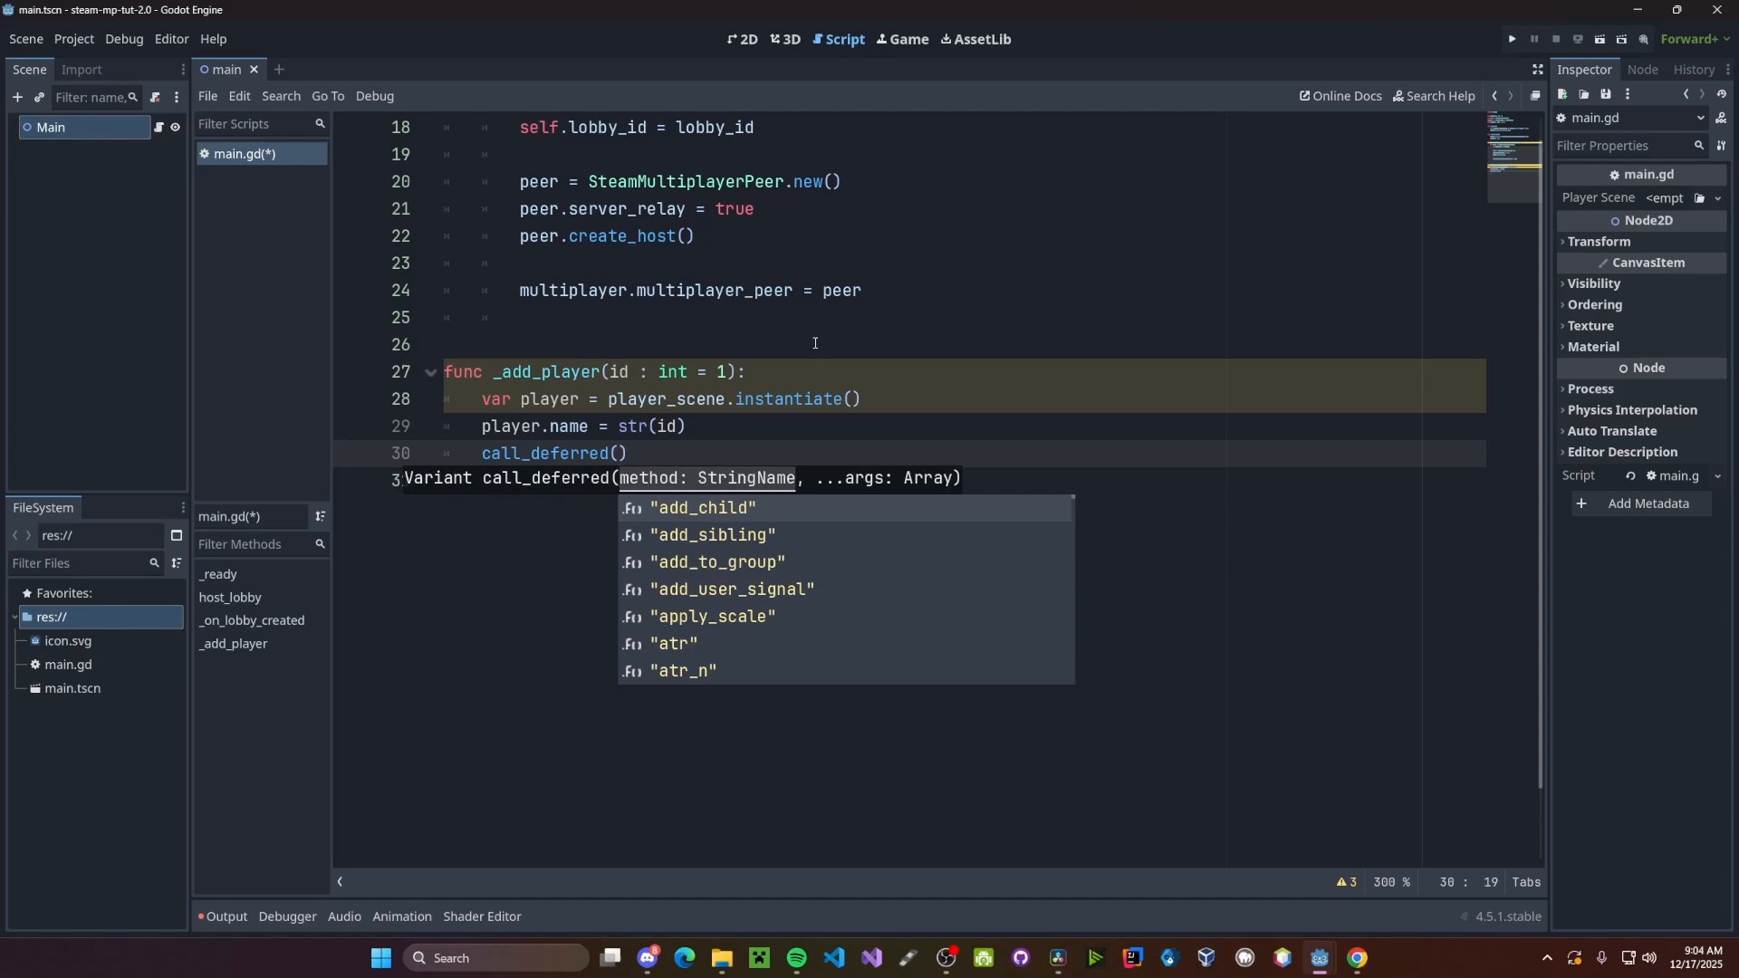
pyautogui.press('Return')
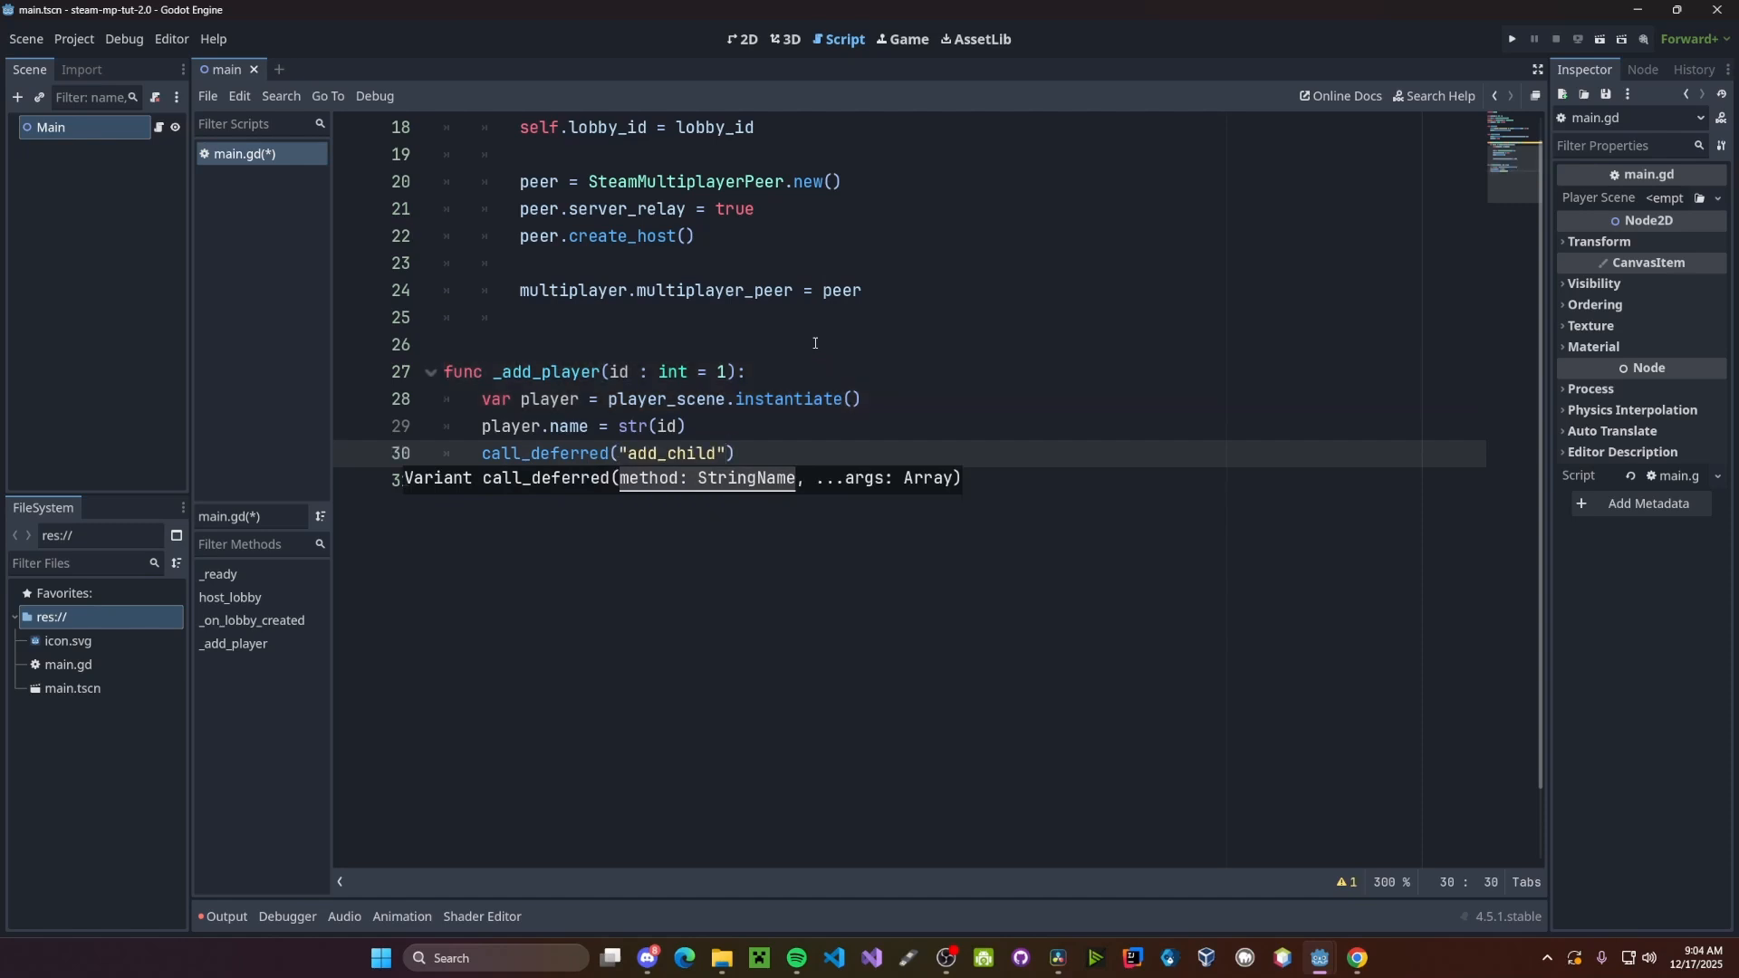
pyautogui.write(', player')
pyautogui.press('End')
pyautogui.press('Return')
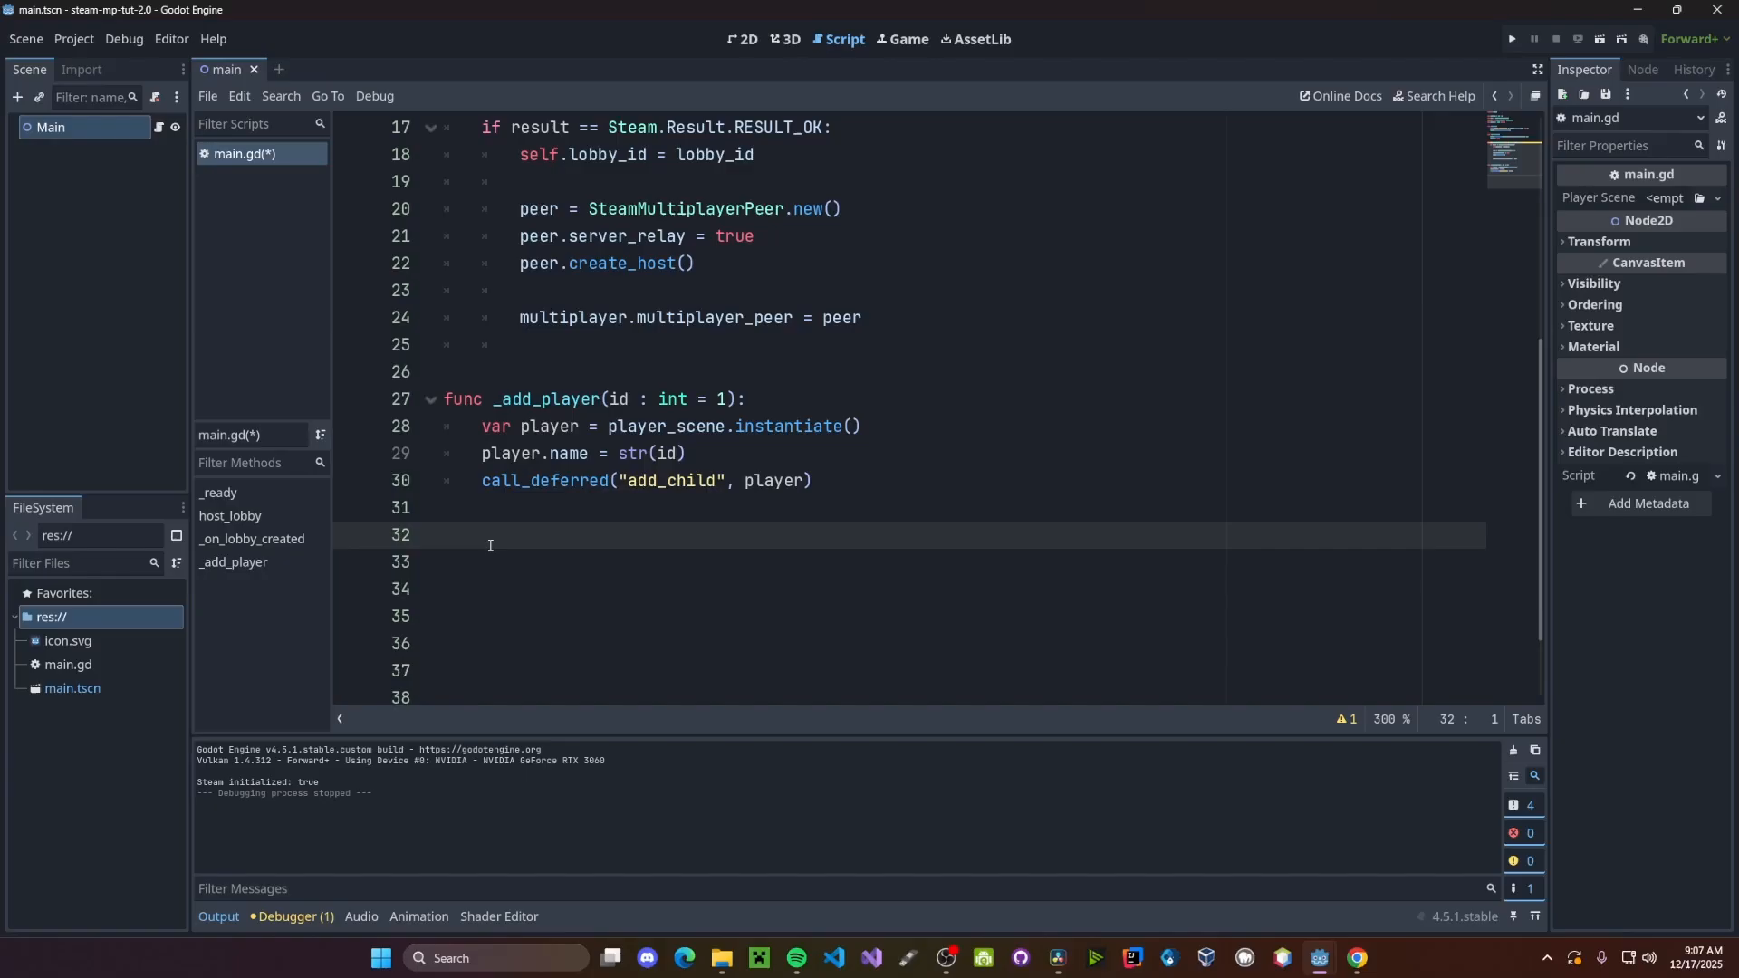
pyautogui.write('func _rem')
pyautogui.write('ove_player')
pyautogui.write('(id : ')
pyautogui.write('int):')
# Write _remove_player(id) returning if no node named str(id), else queue_freeing it, and save.
pyautogui.press('Return')
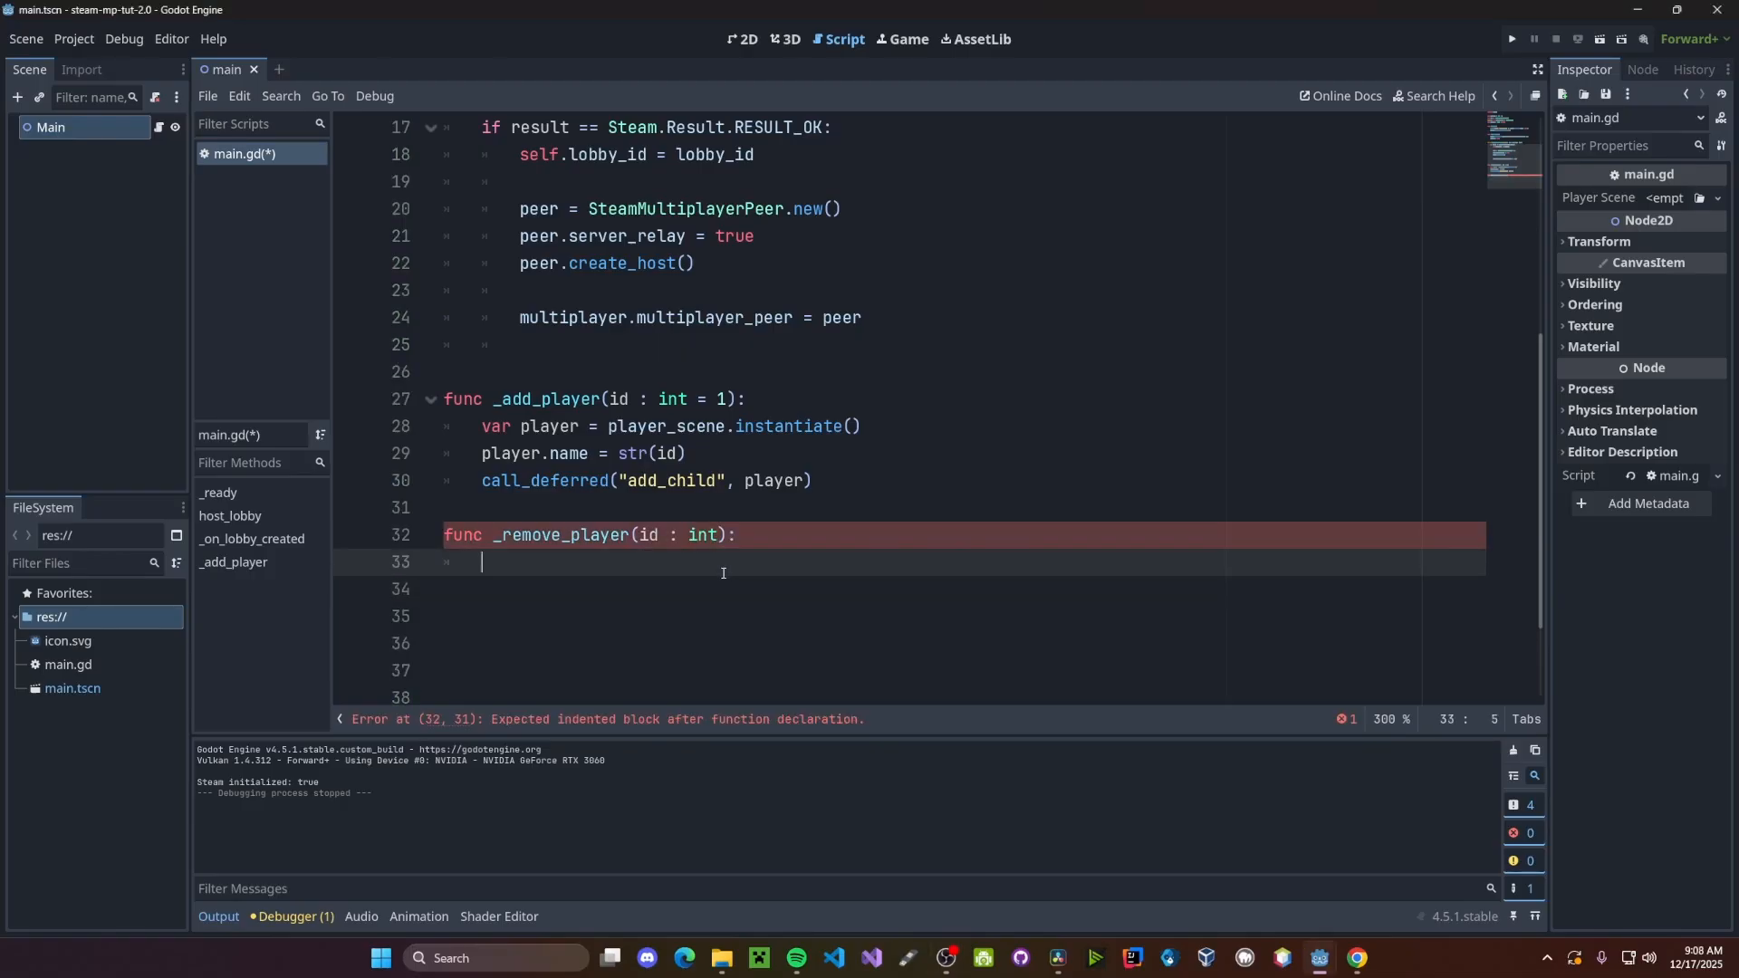
pyautogui.write('f ')
pyautogui.write('!self.has')
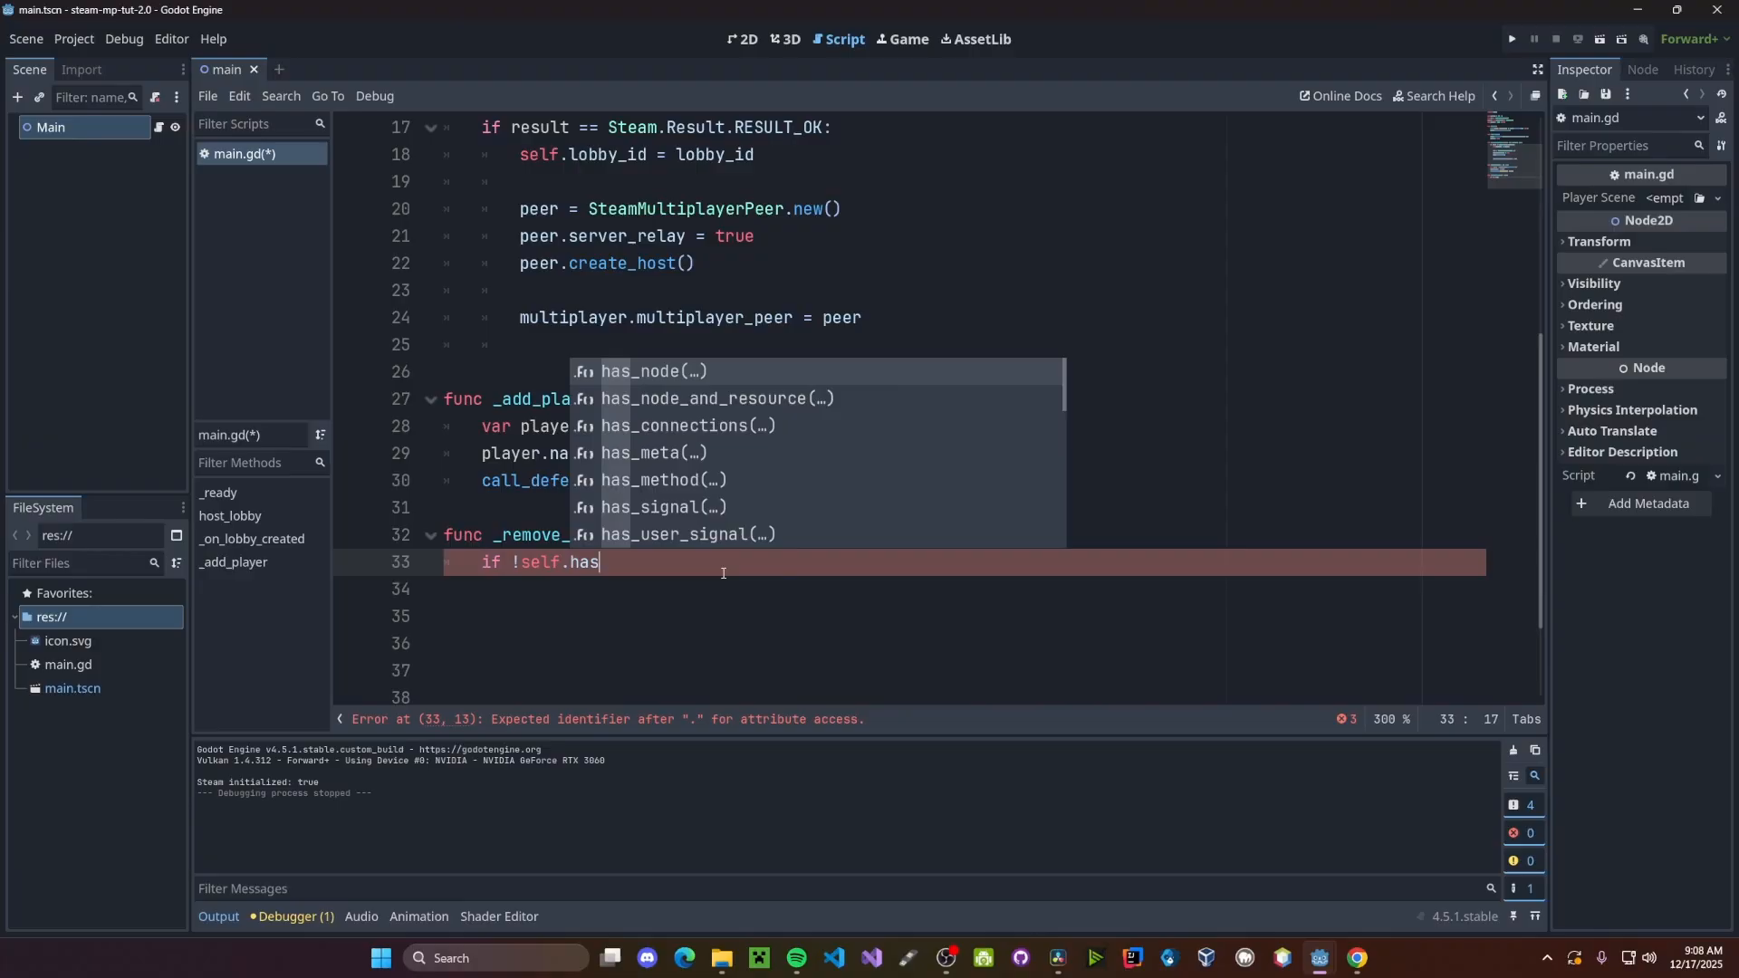
pyautogui.write('_node(')
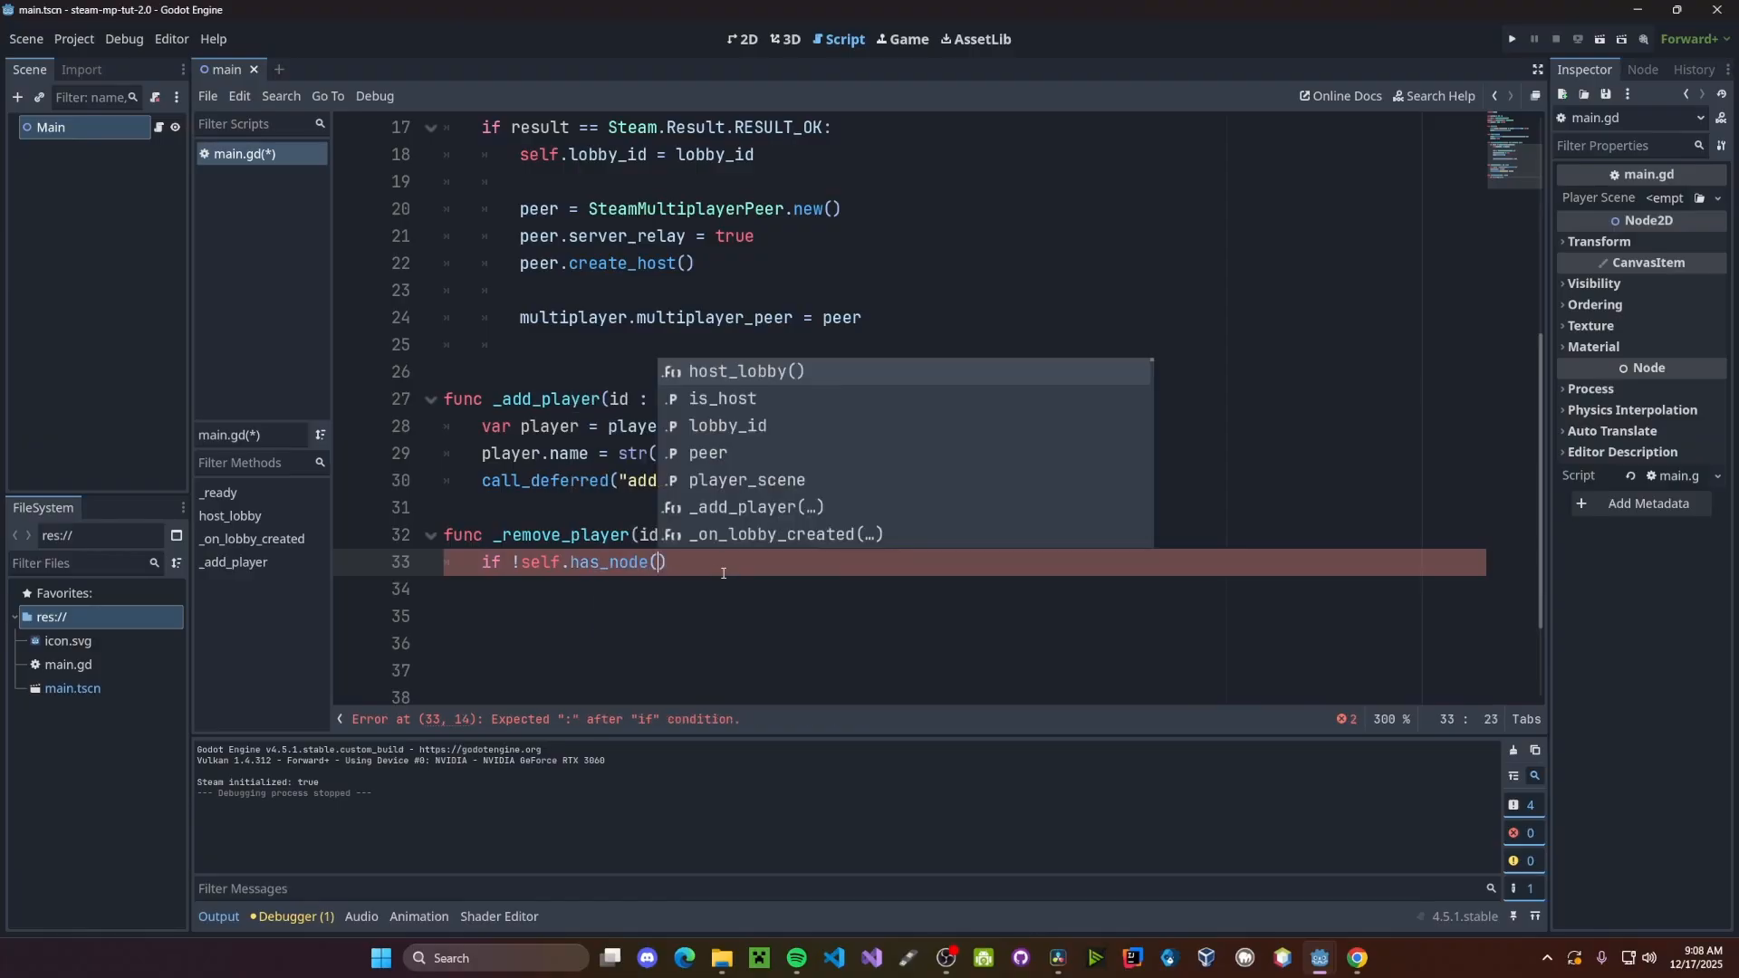
pyautogui.write('str(id)')
pyautogui.press('Right')
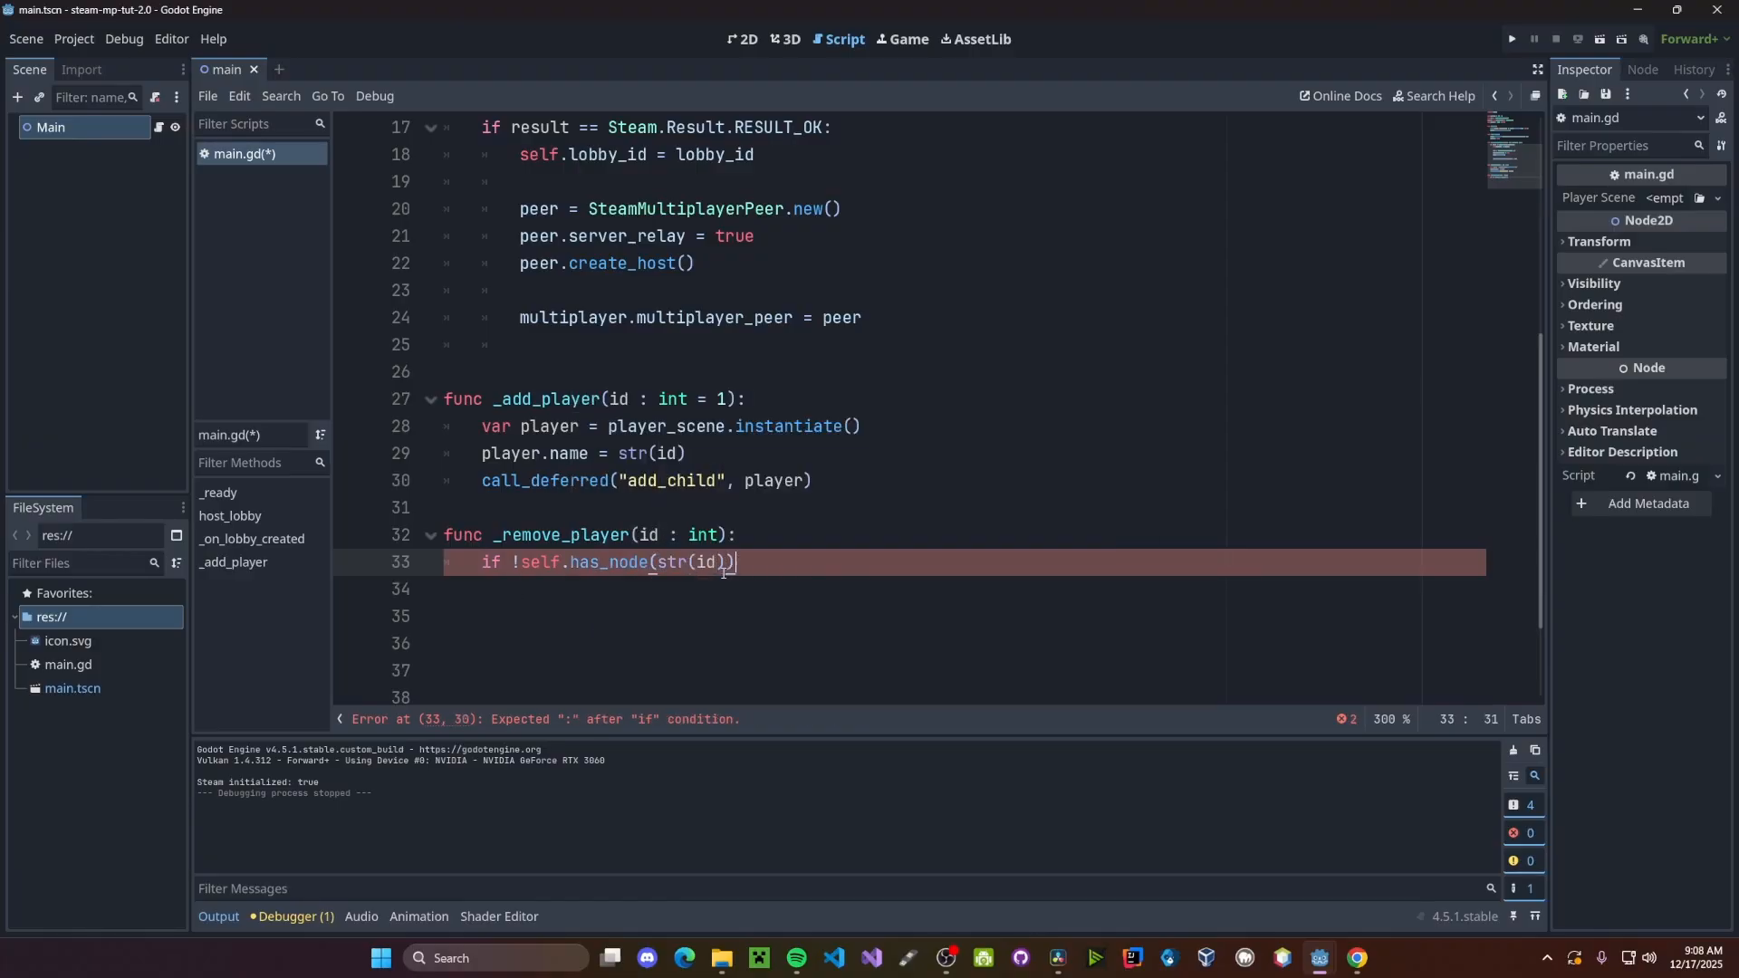
pyautogui.write(':')
pyautogui.press('Return')
pyautogui.write('return')
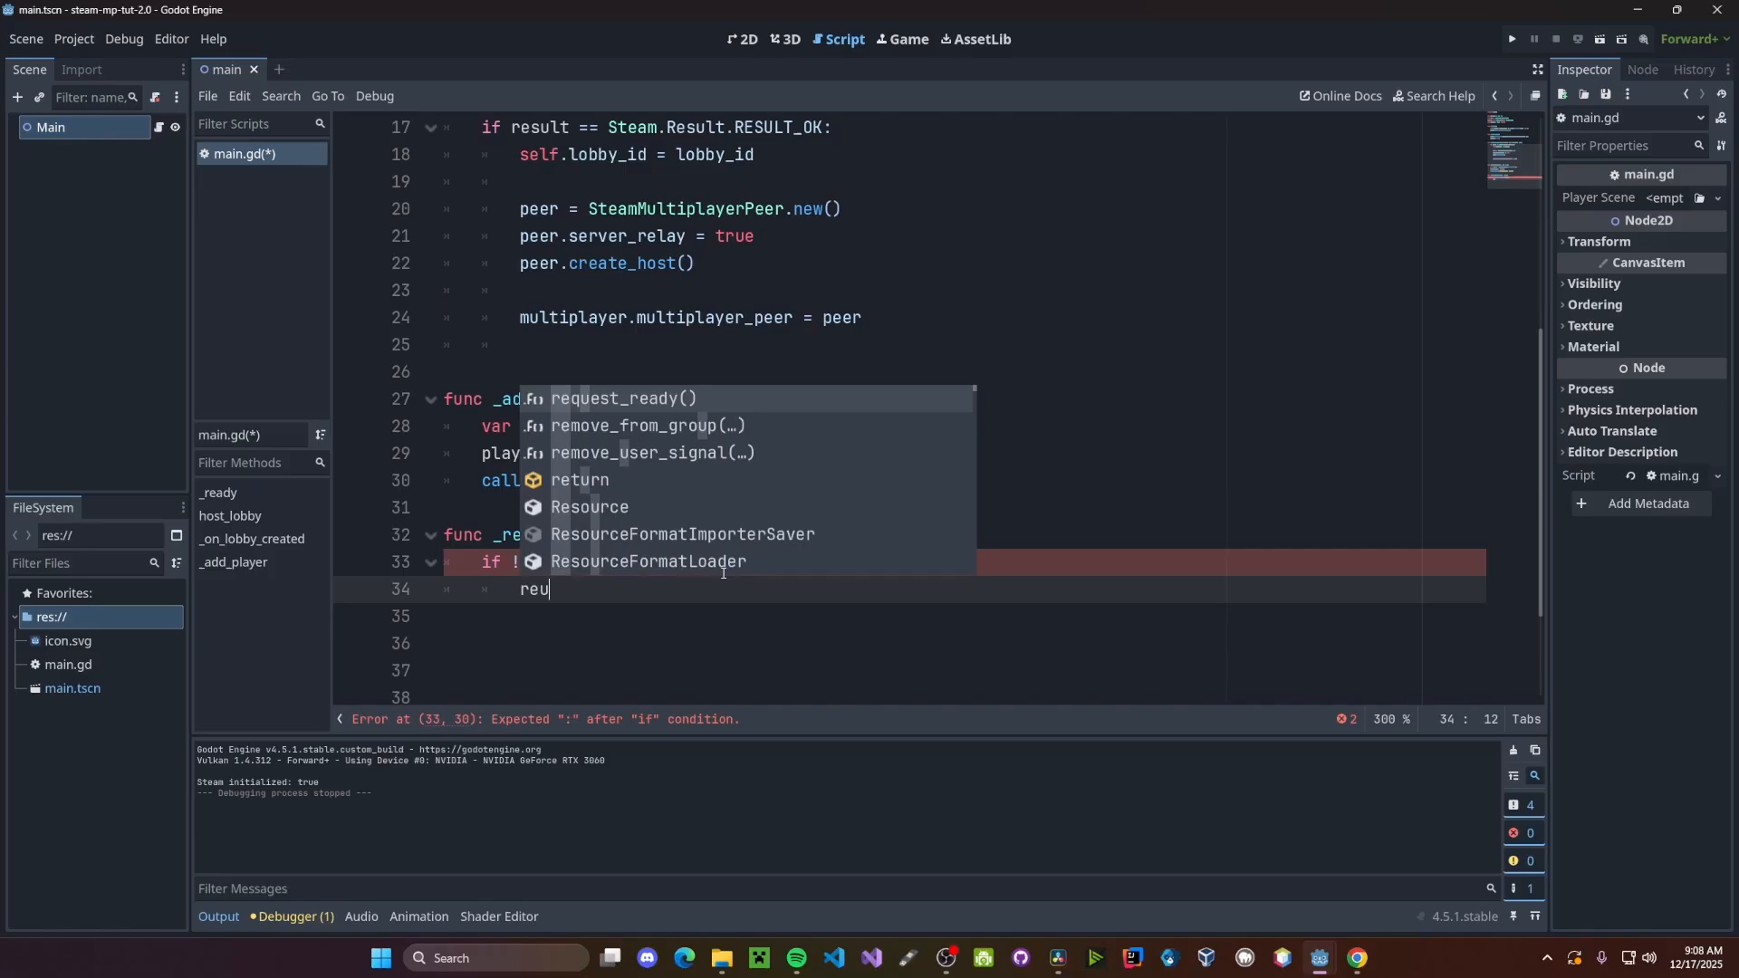
pyautogui.press('Return')
pyautogui.press('Return')
pyautogui.press('Return')
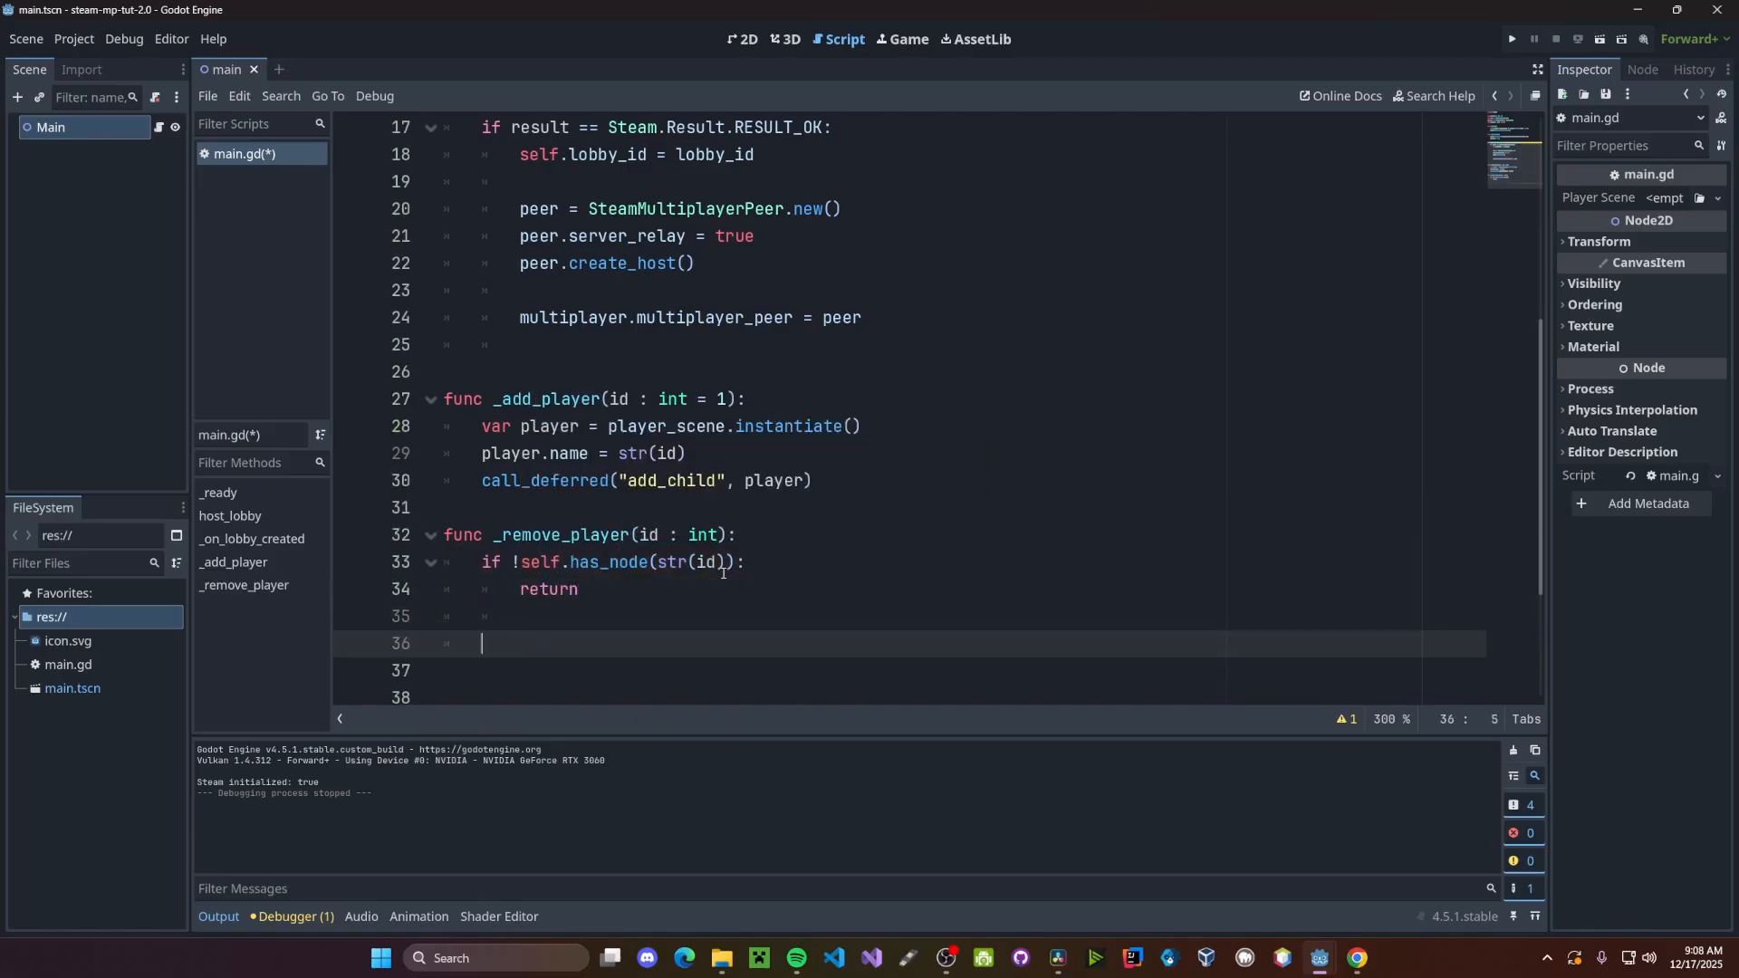
pyautogui.write('elf.get_n')
pyautogui.write('ode(str')
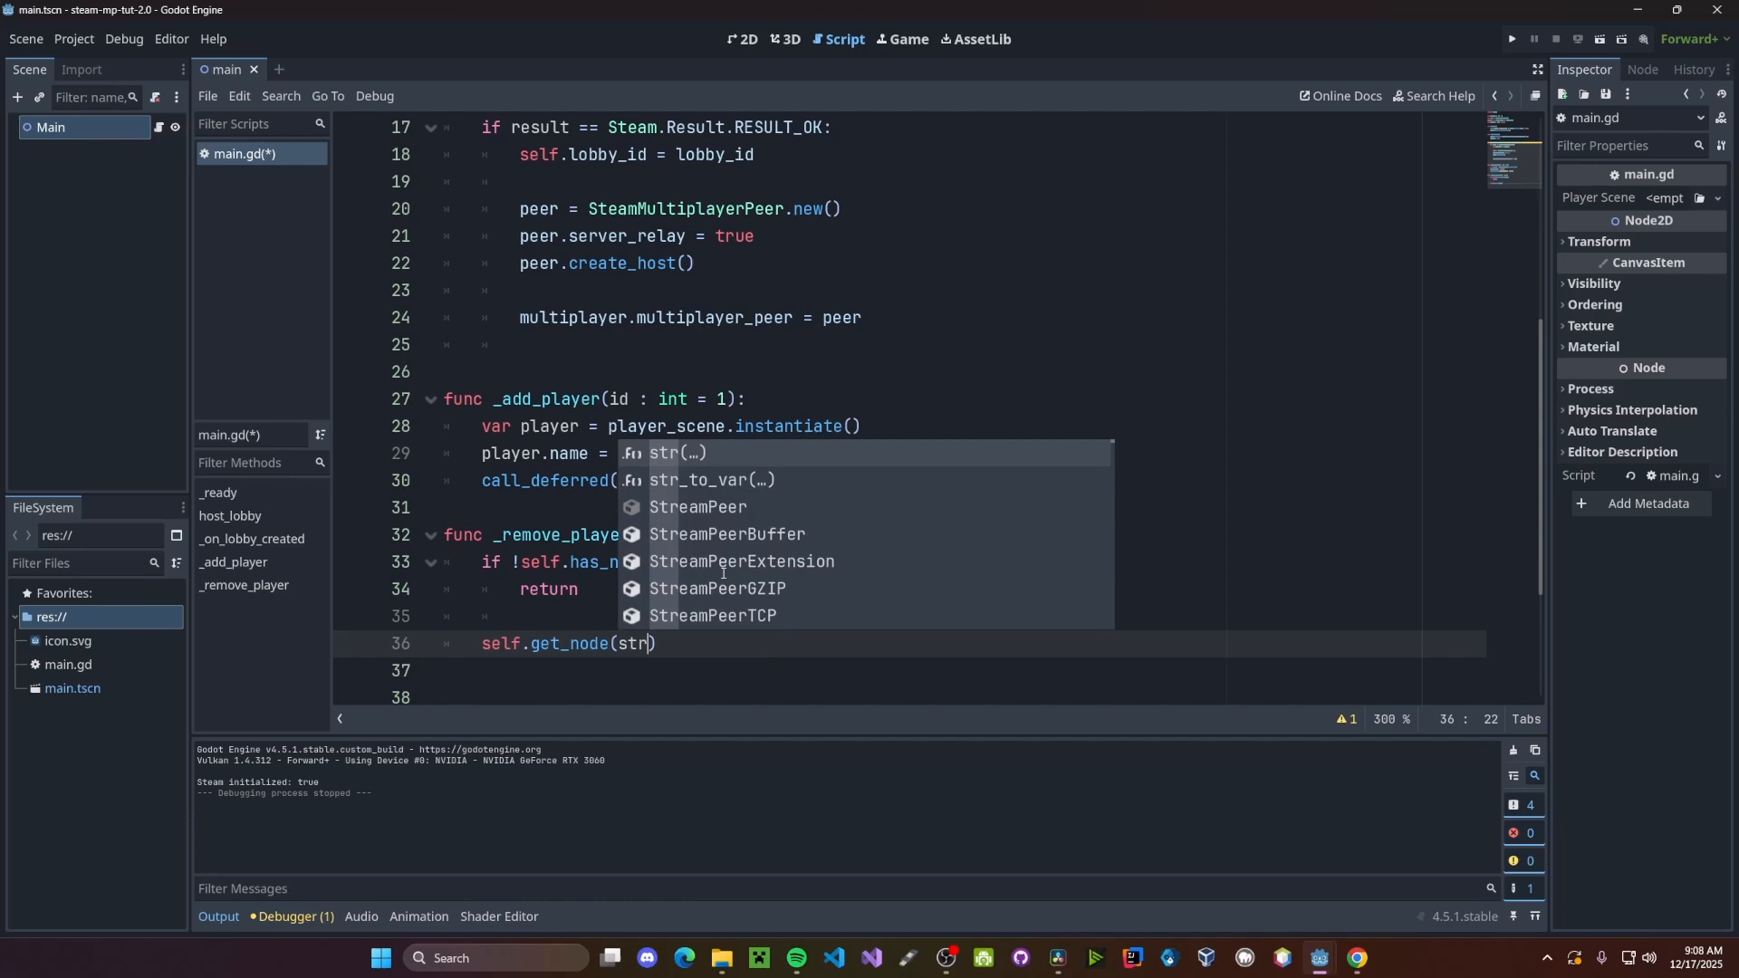
pyautogui.write('(id))')
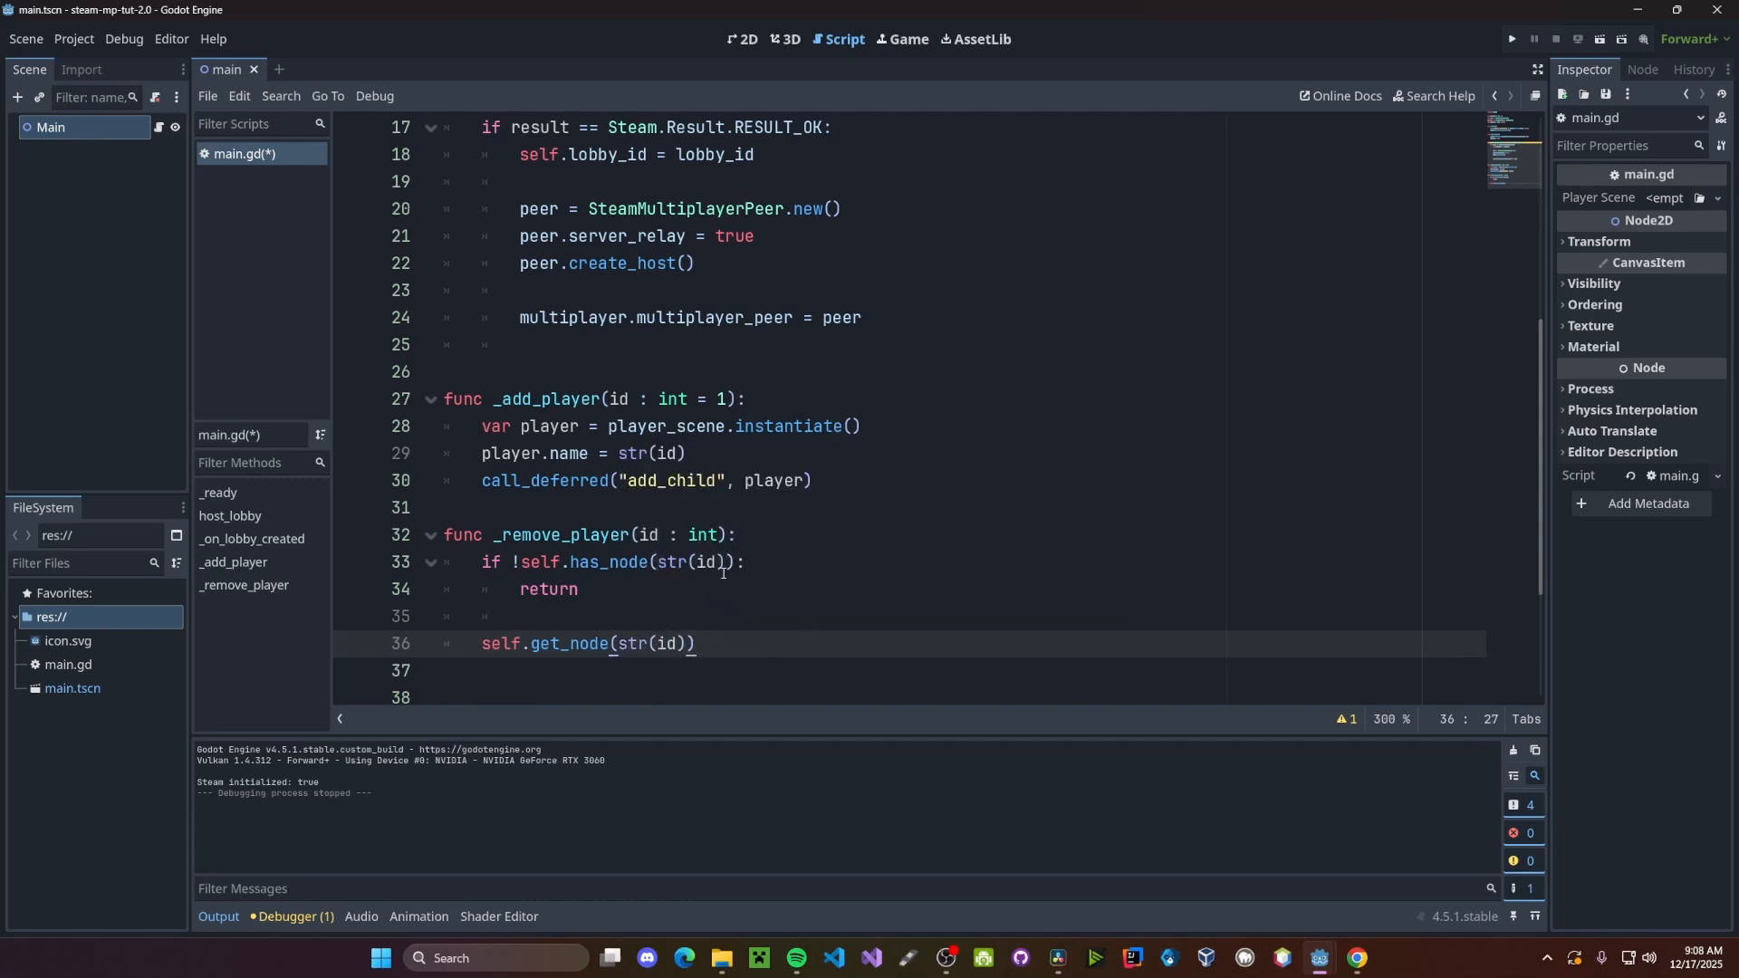
pyautogui.write('.que')
pyautogui.press('Down')
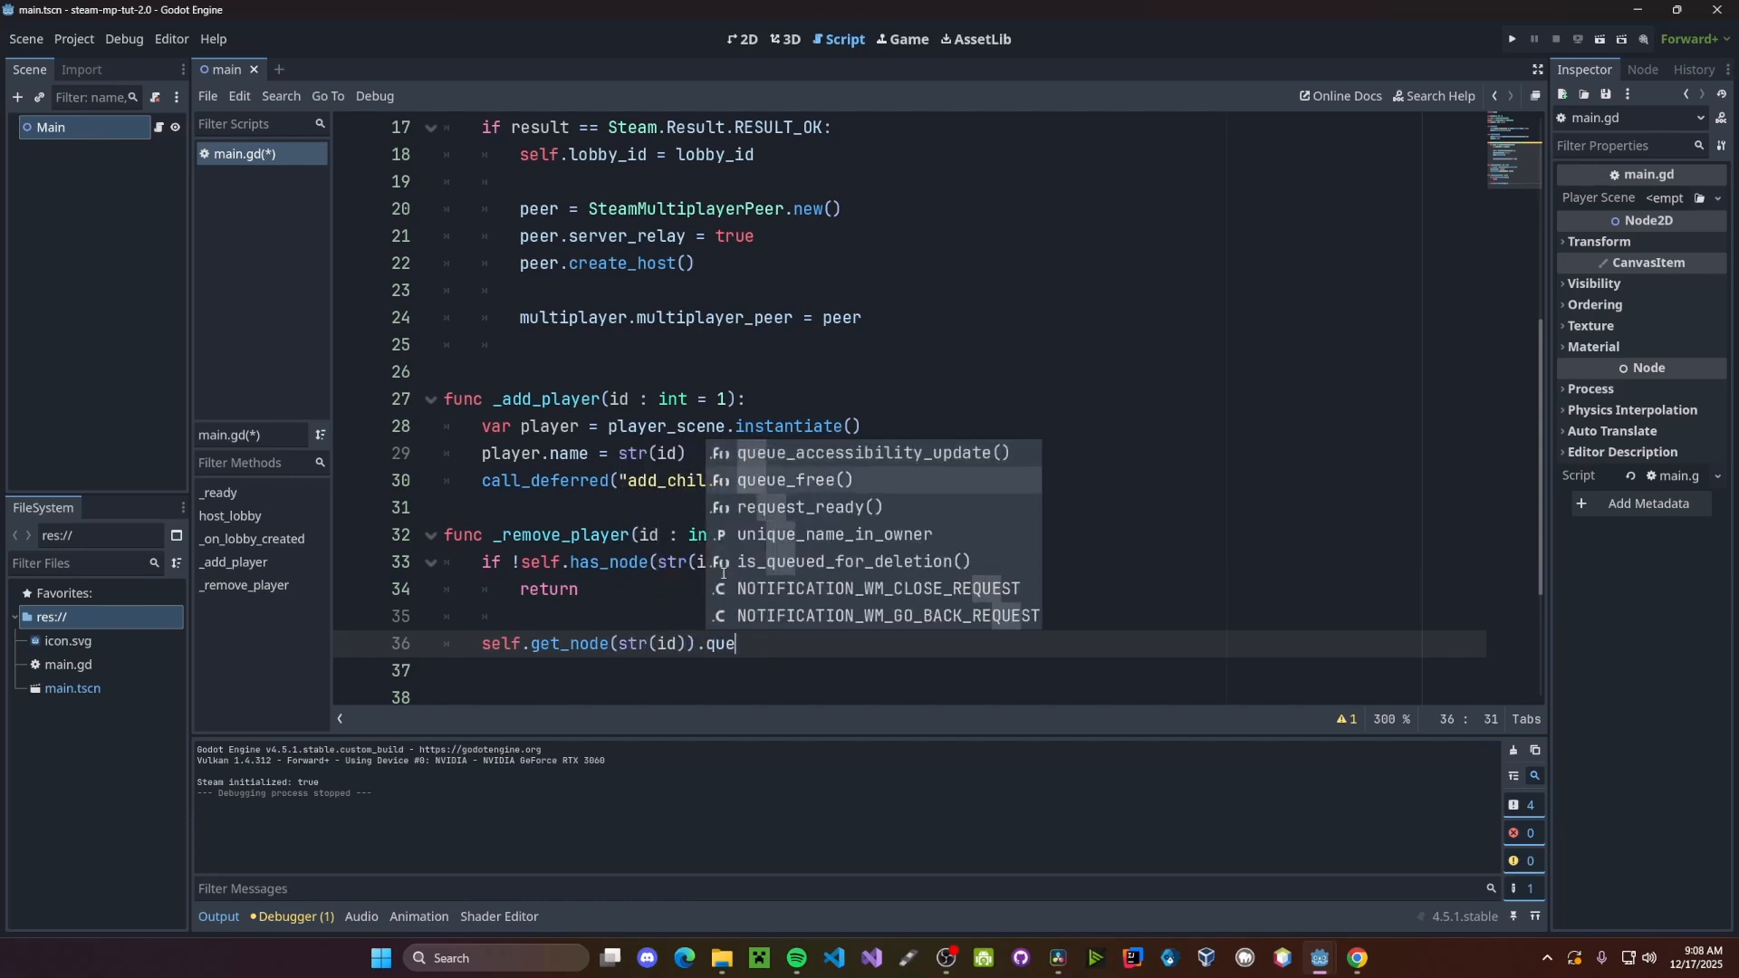
pyautogui.press('Return')
pyautogui.hotkey('ctrl', 's')
# Connect multiplayer.peer_connected to _add_player inside _on_lobby_created.
pyautogui.click(582, 369)
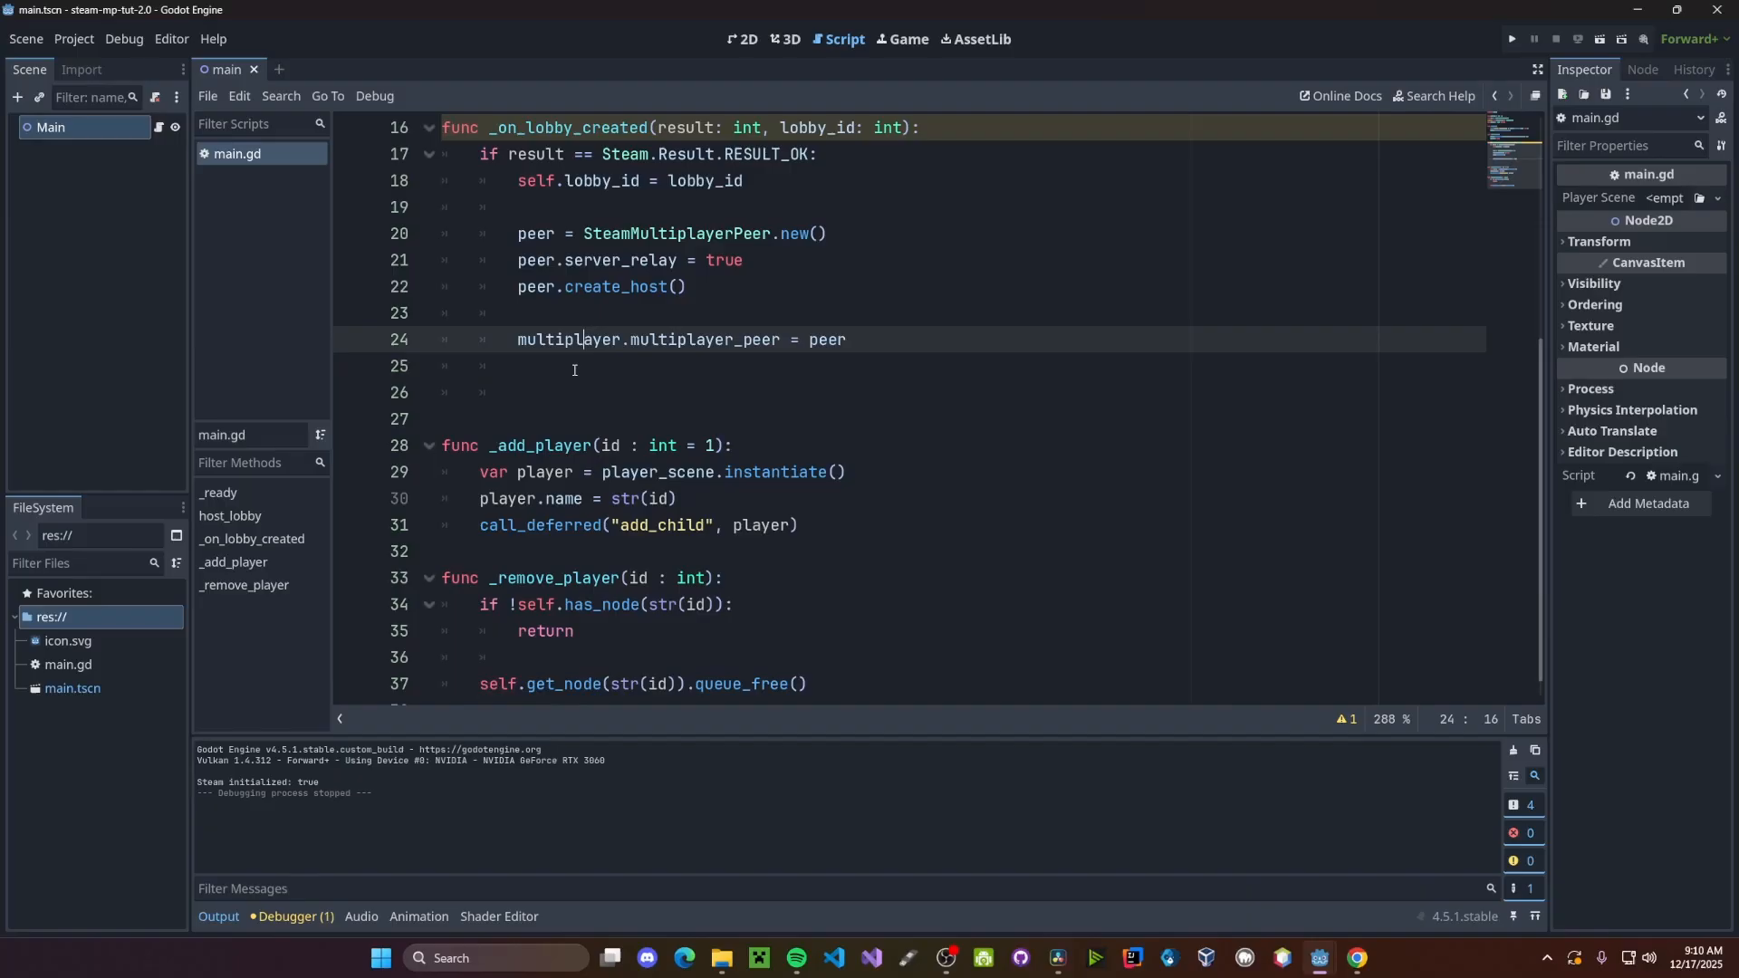
pyautogui.write('mul')
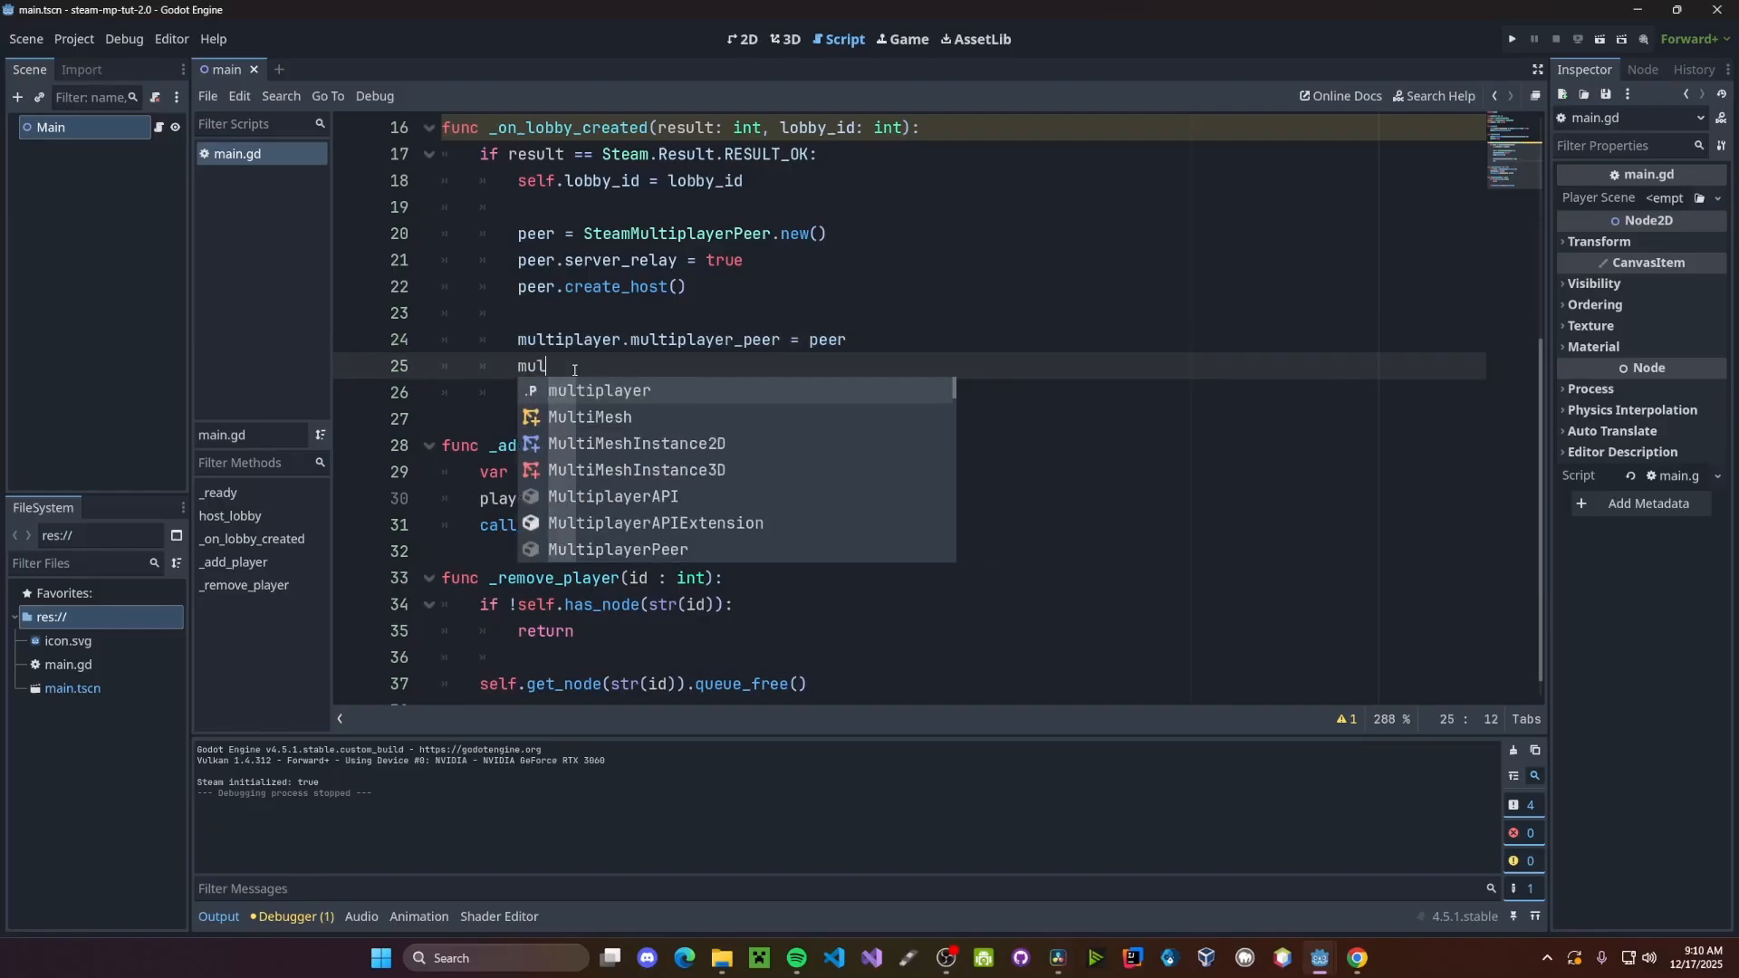
pyautogui.press('Tab')
pyautogui.write('.peer')
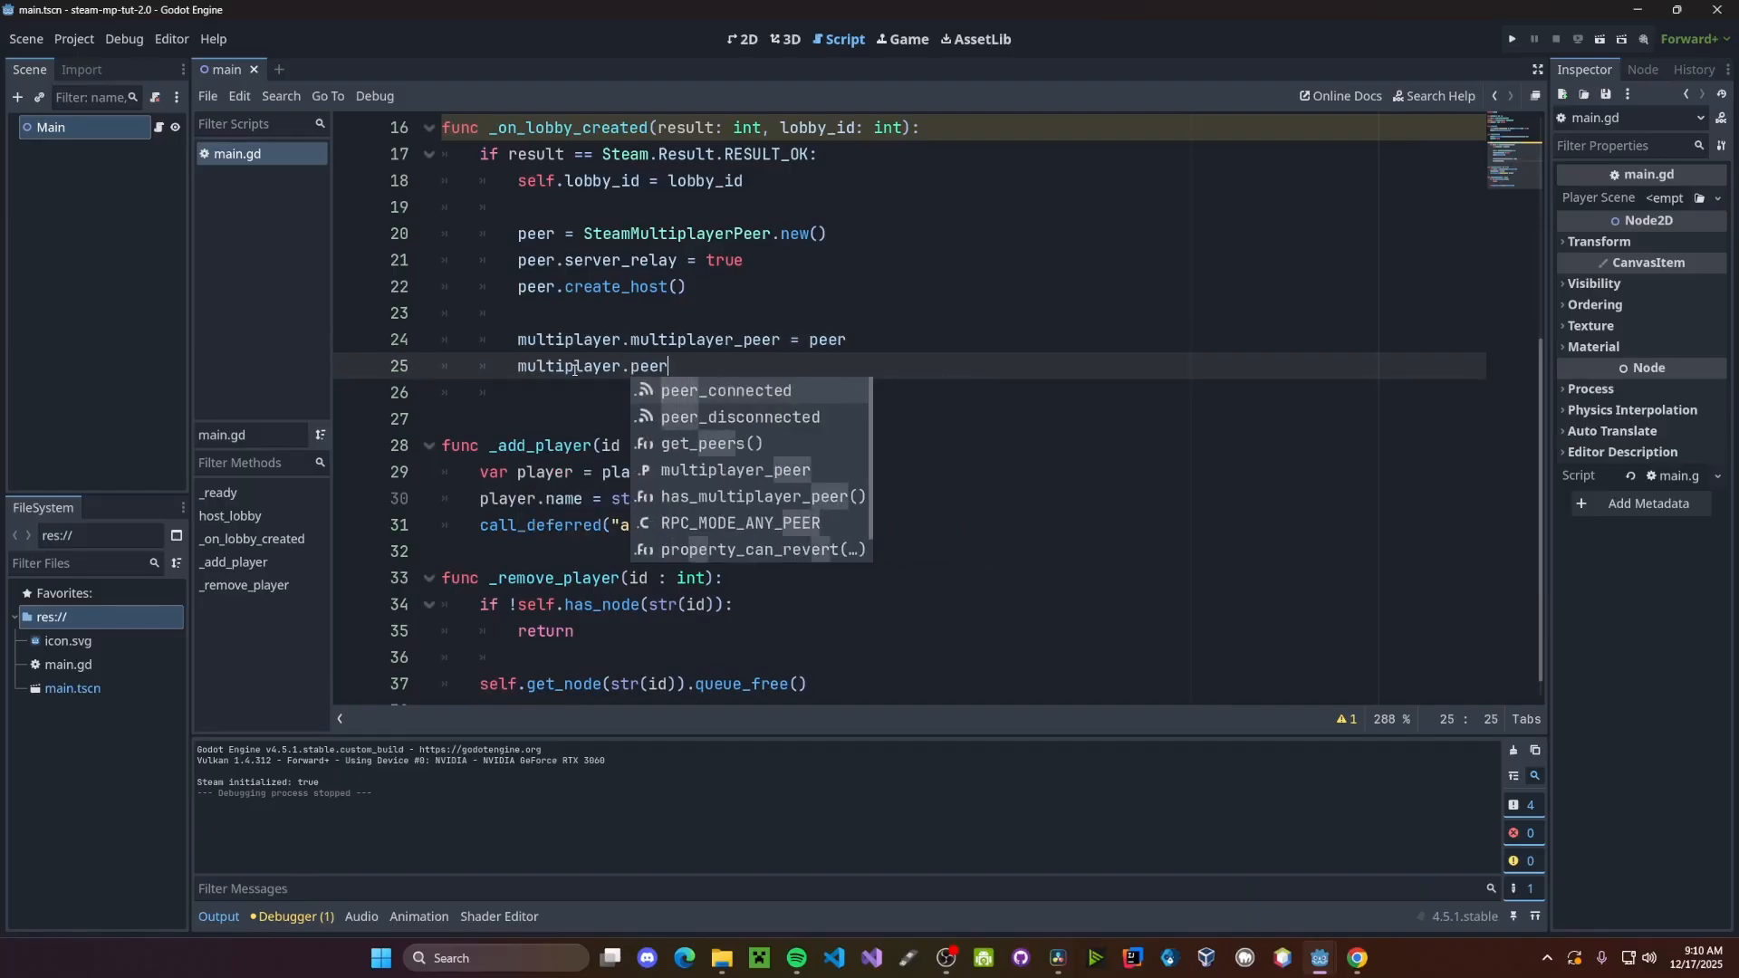
pyautogui.press('Tab')
pyautogui.write('connect')
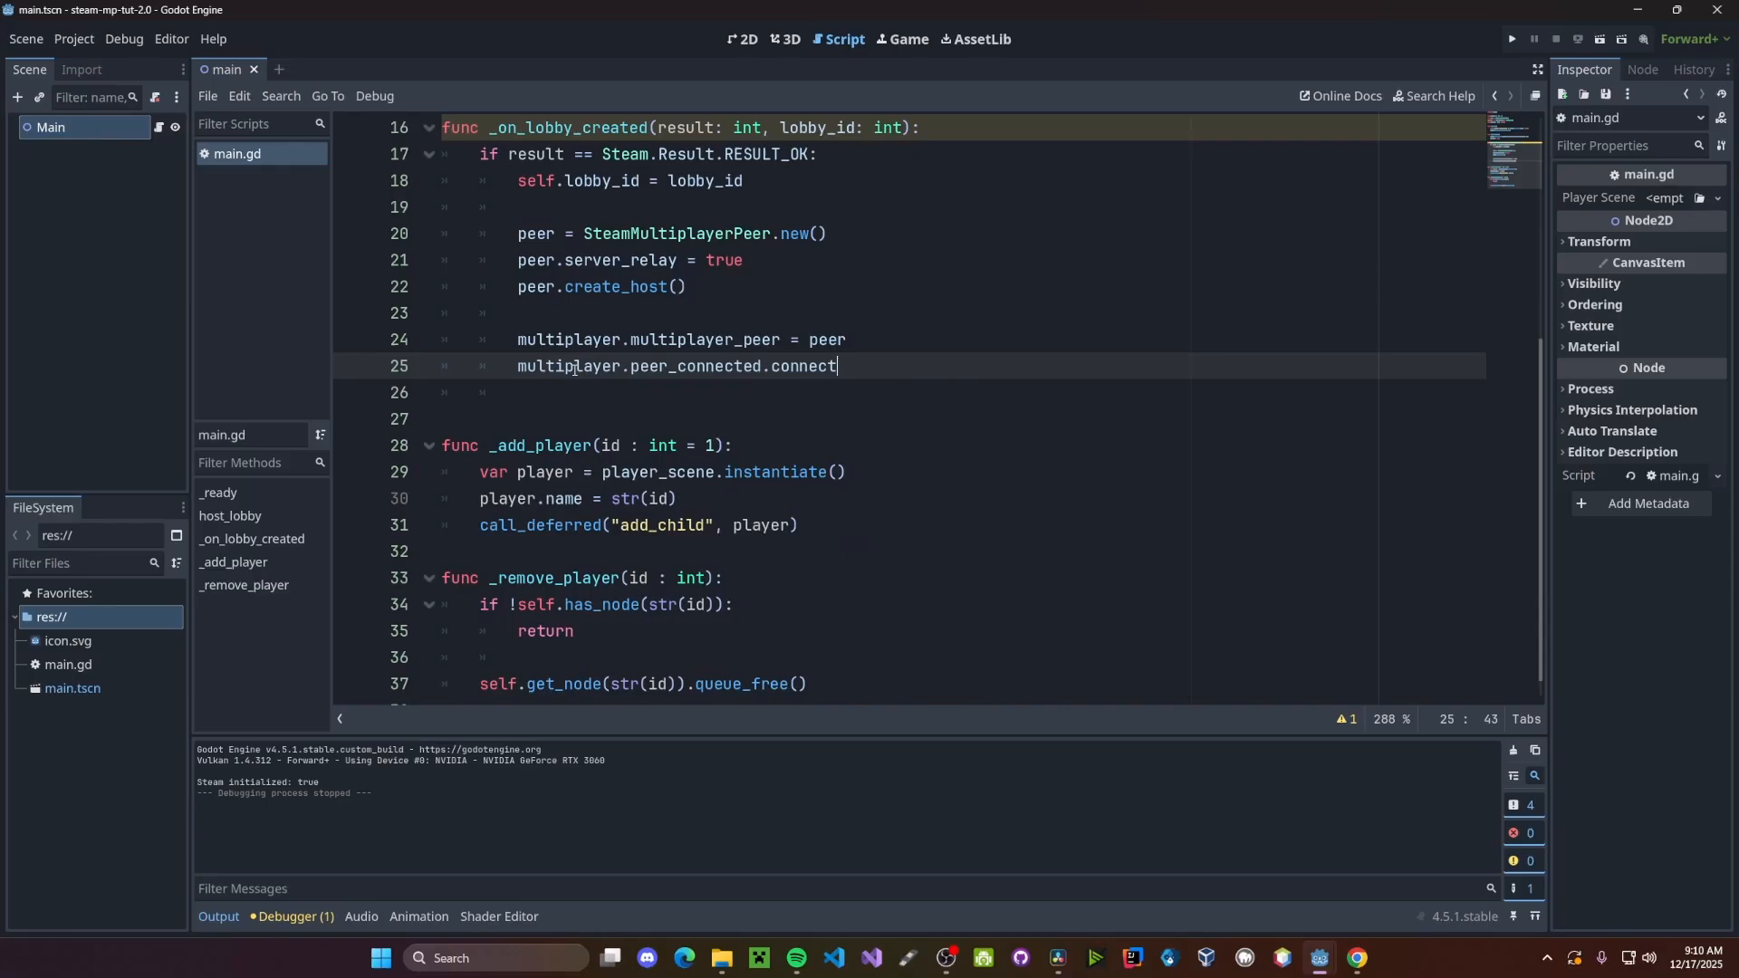
pyautogui.write('(_')
pyautogui.write('ad')
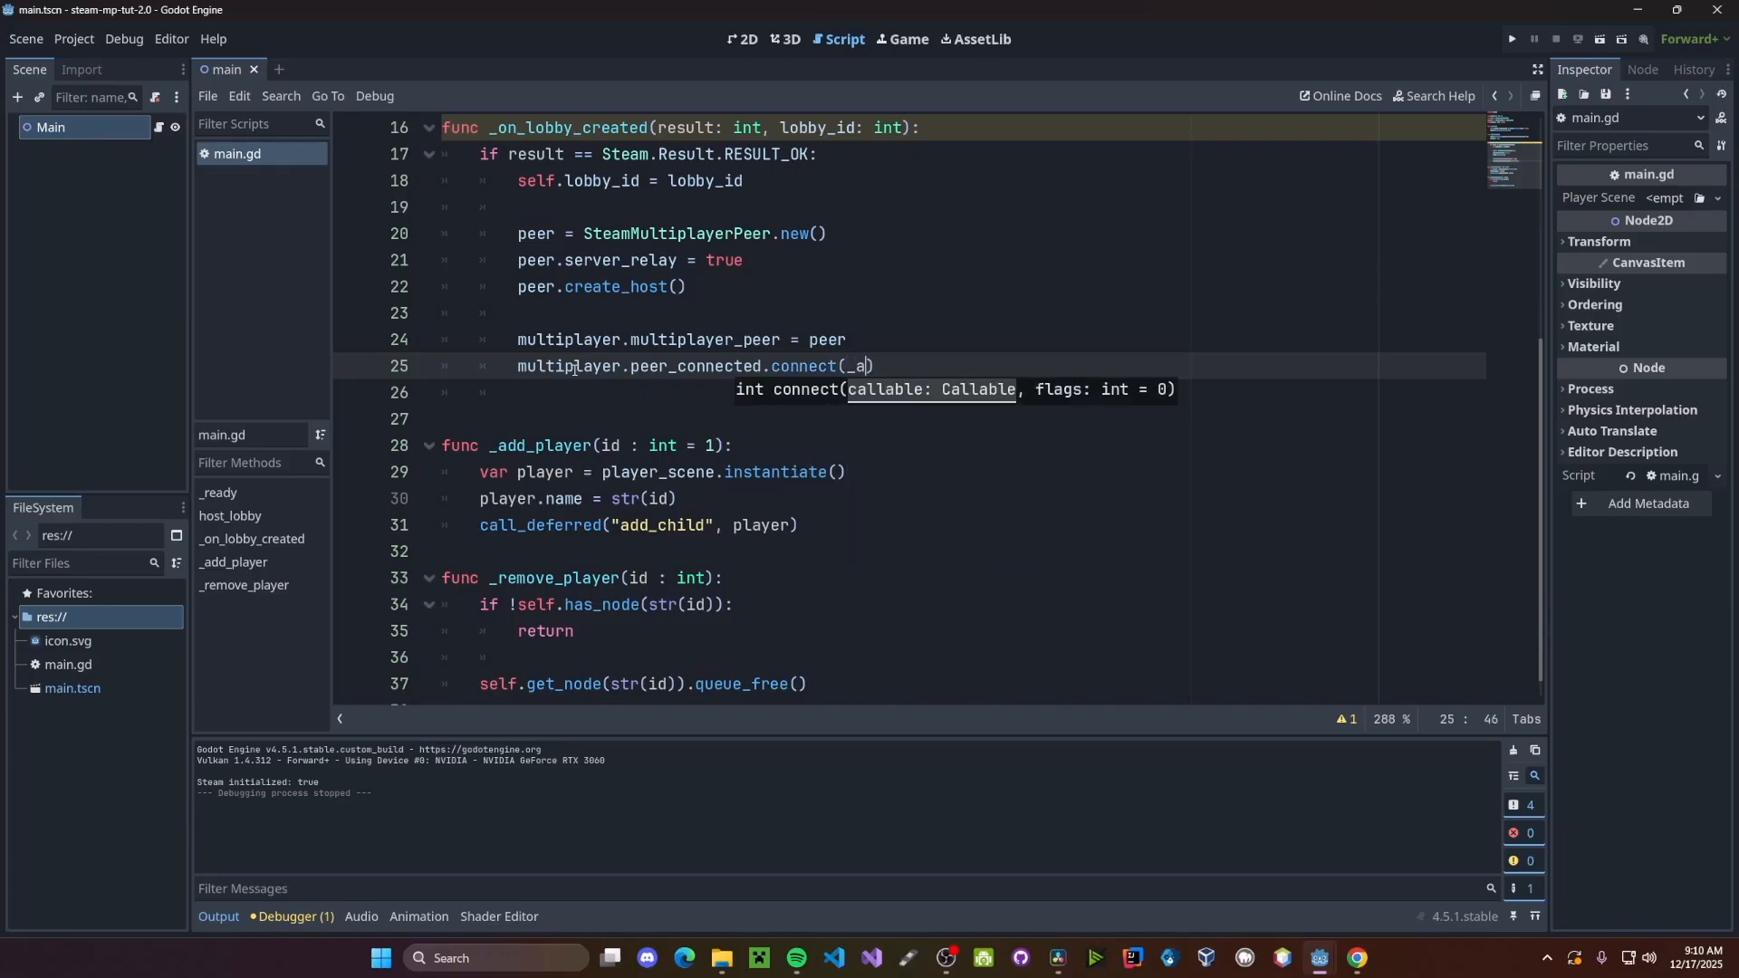
pyautogui.write('d_player')
pyautogui.press('Right')
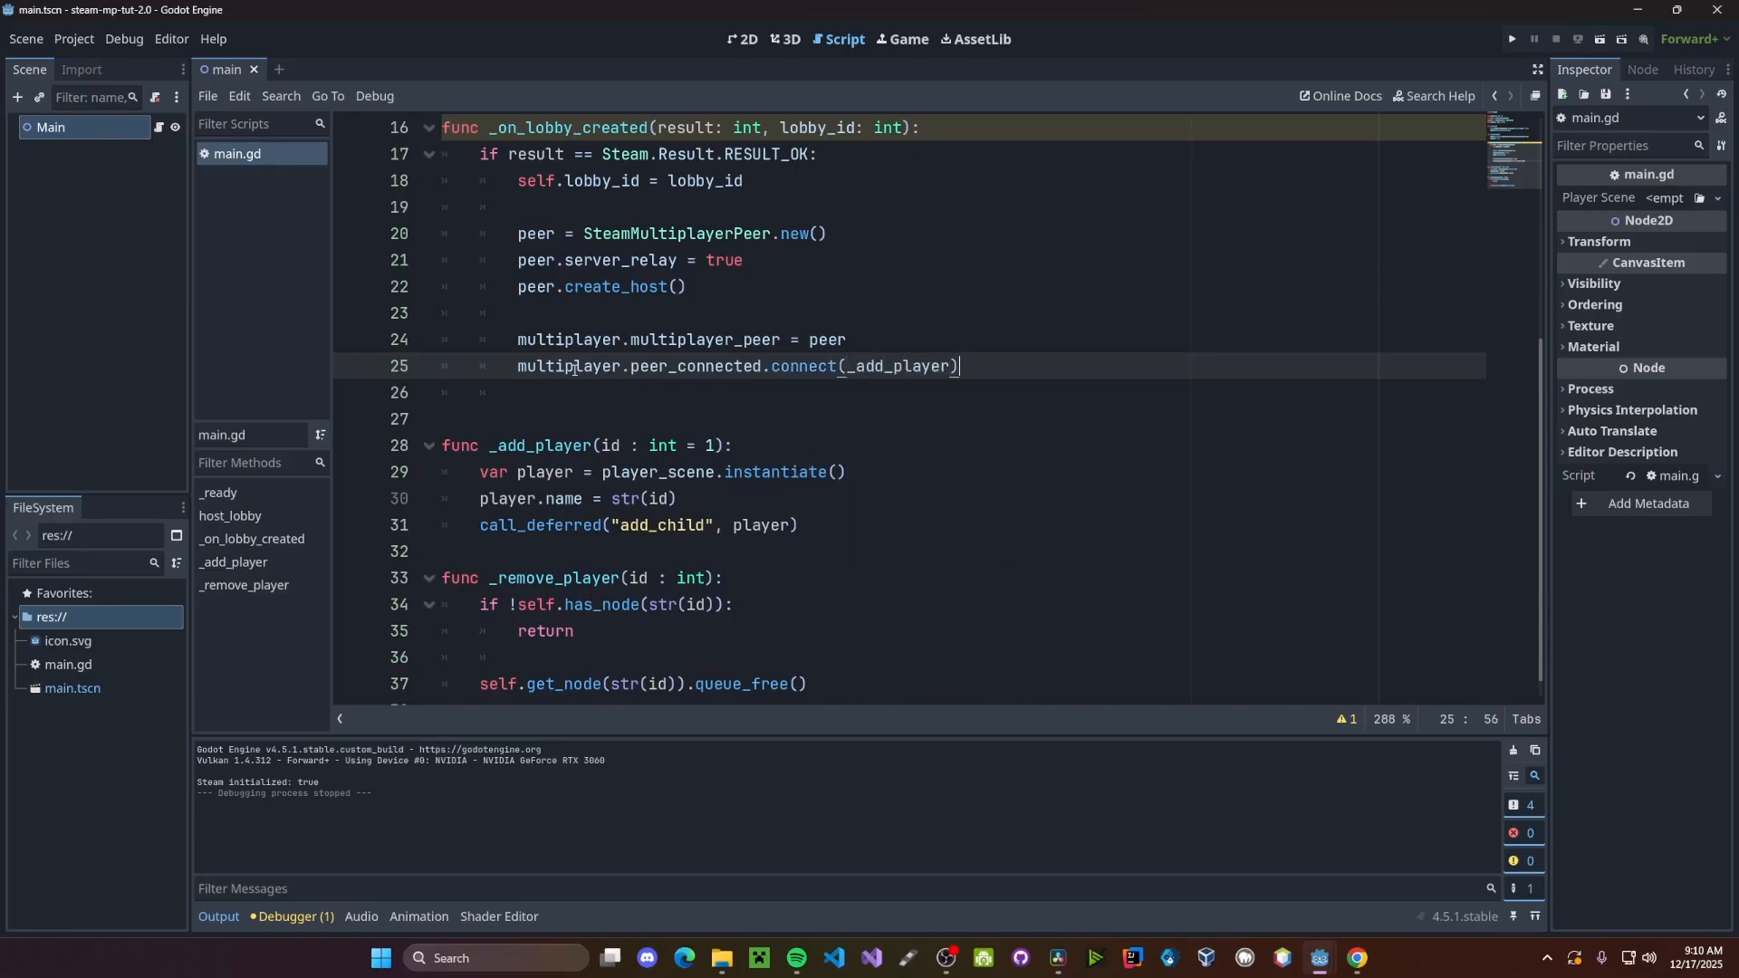
pyautogui.press('Return')
pyautogui.write('multiplayer')
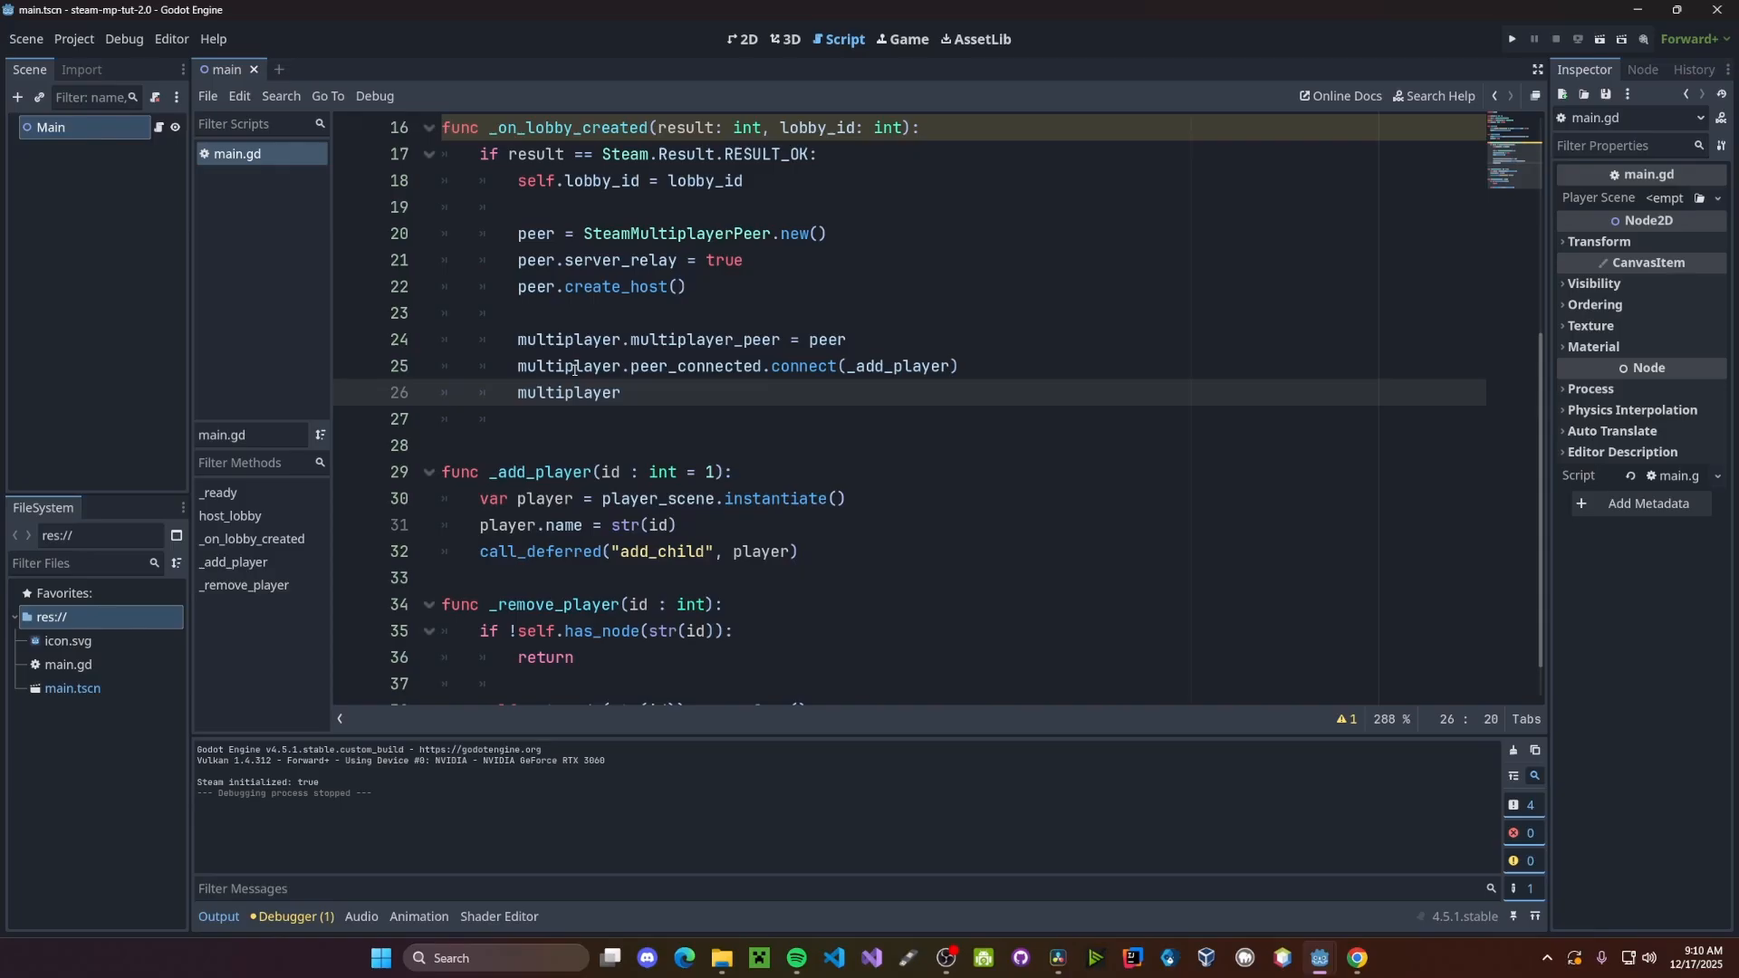
pyautogui.write('.pee')
# Connect peer_disconnected to _remove_player and call _add_player() for the host.
pyautogui.press('Down')
pyautogui.press('Return')
pyautogui.write('.connect(_')
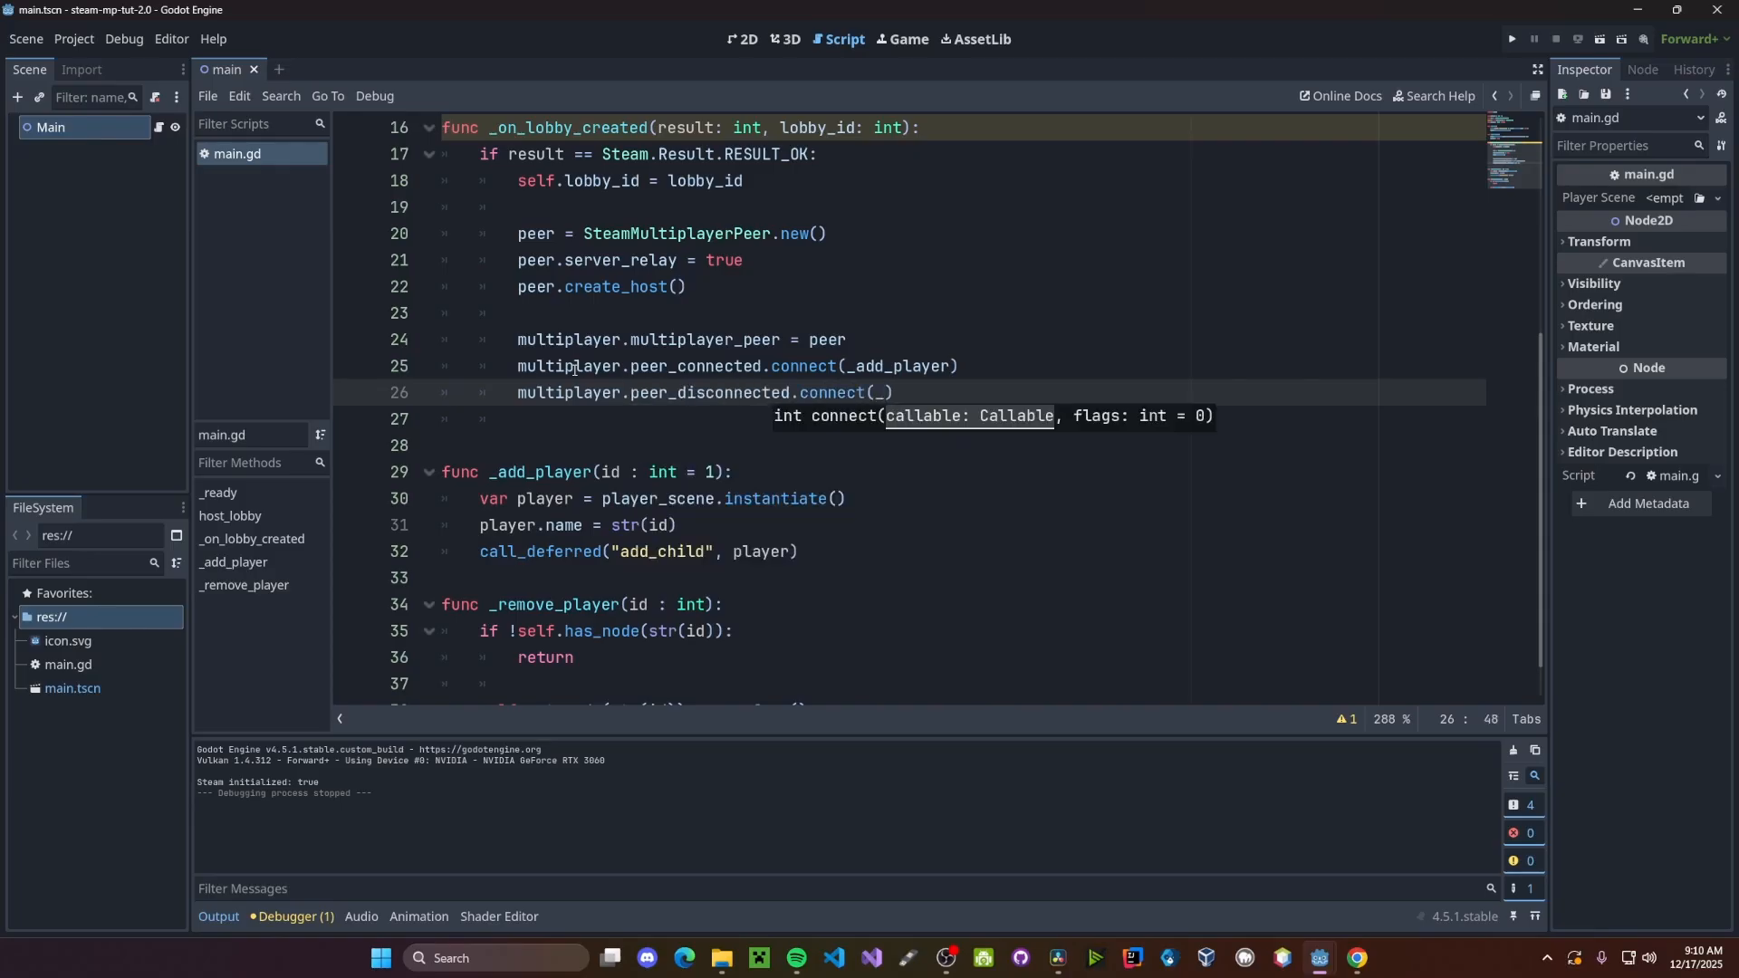
pyautogui.write('rem')
pyautogui.press('Return')
pyautogui.write(')')
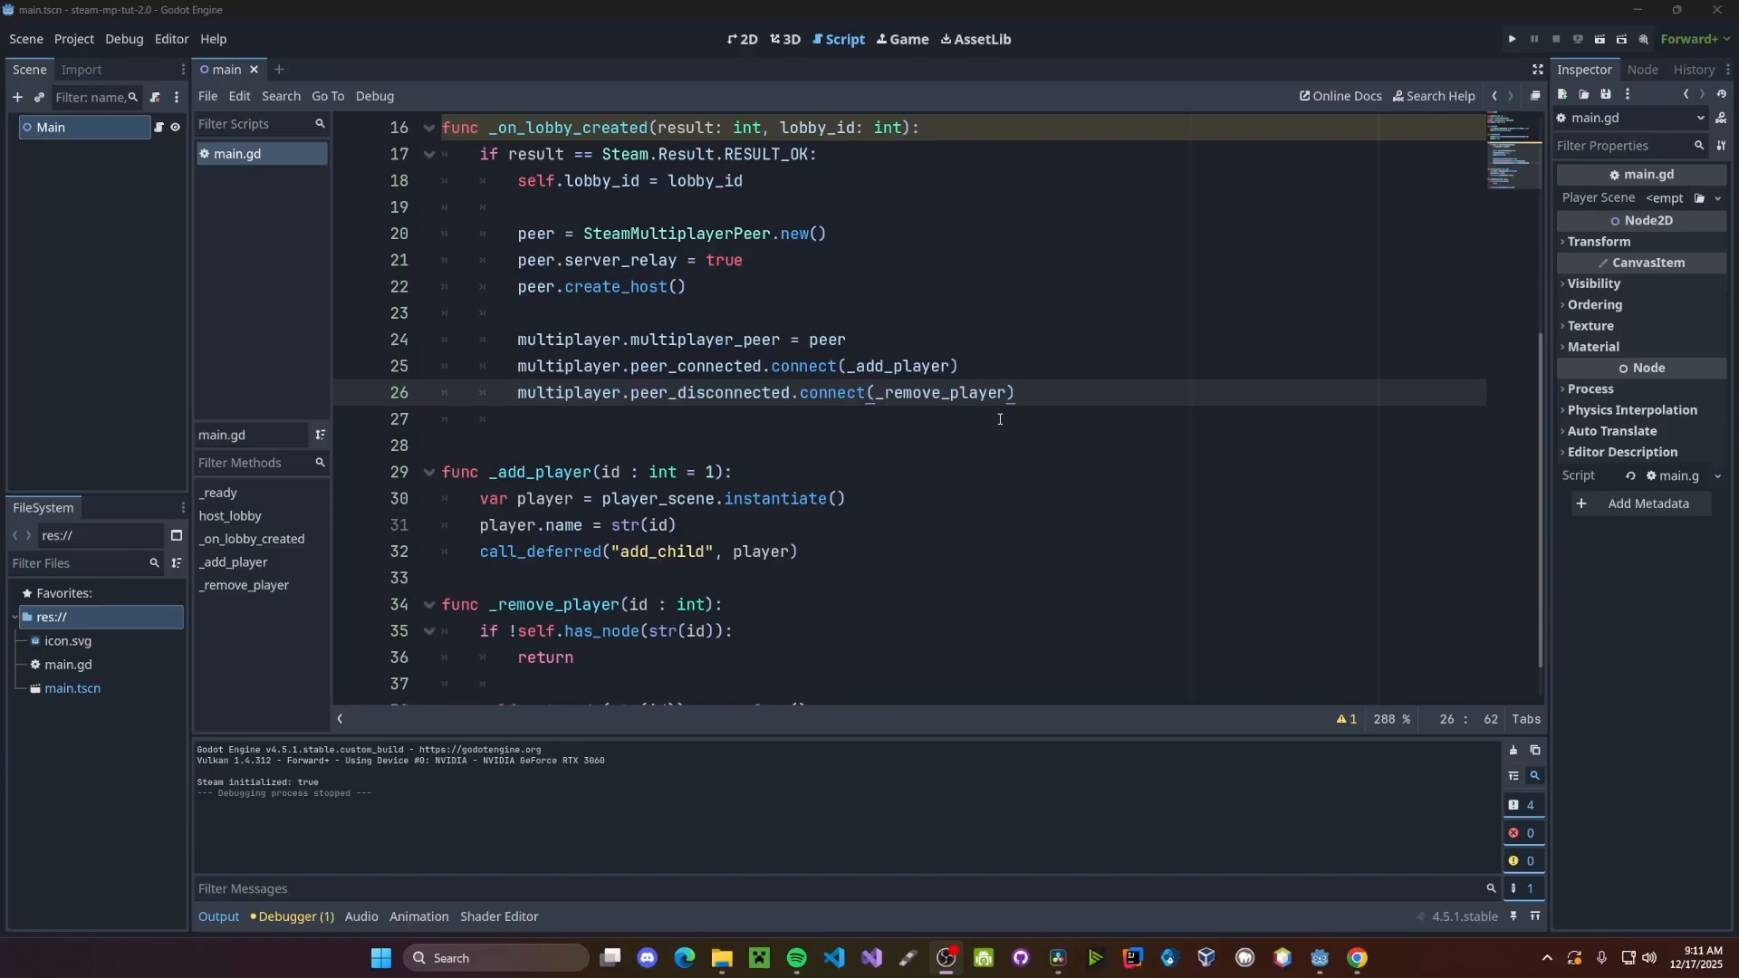
pyautogui.press('Return')
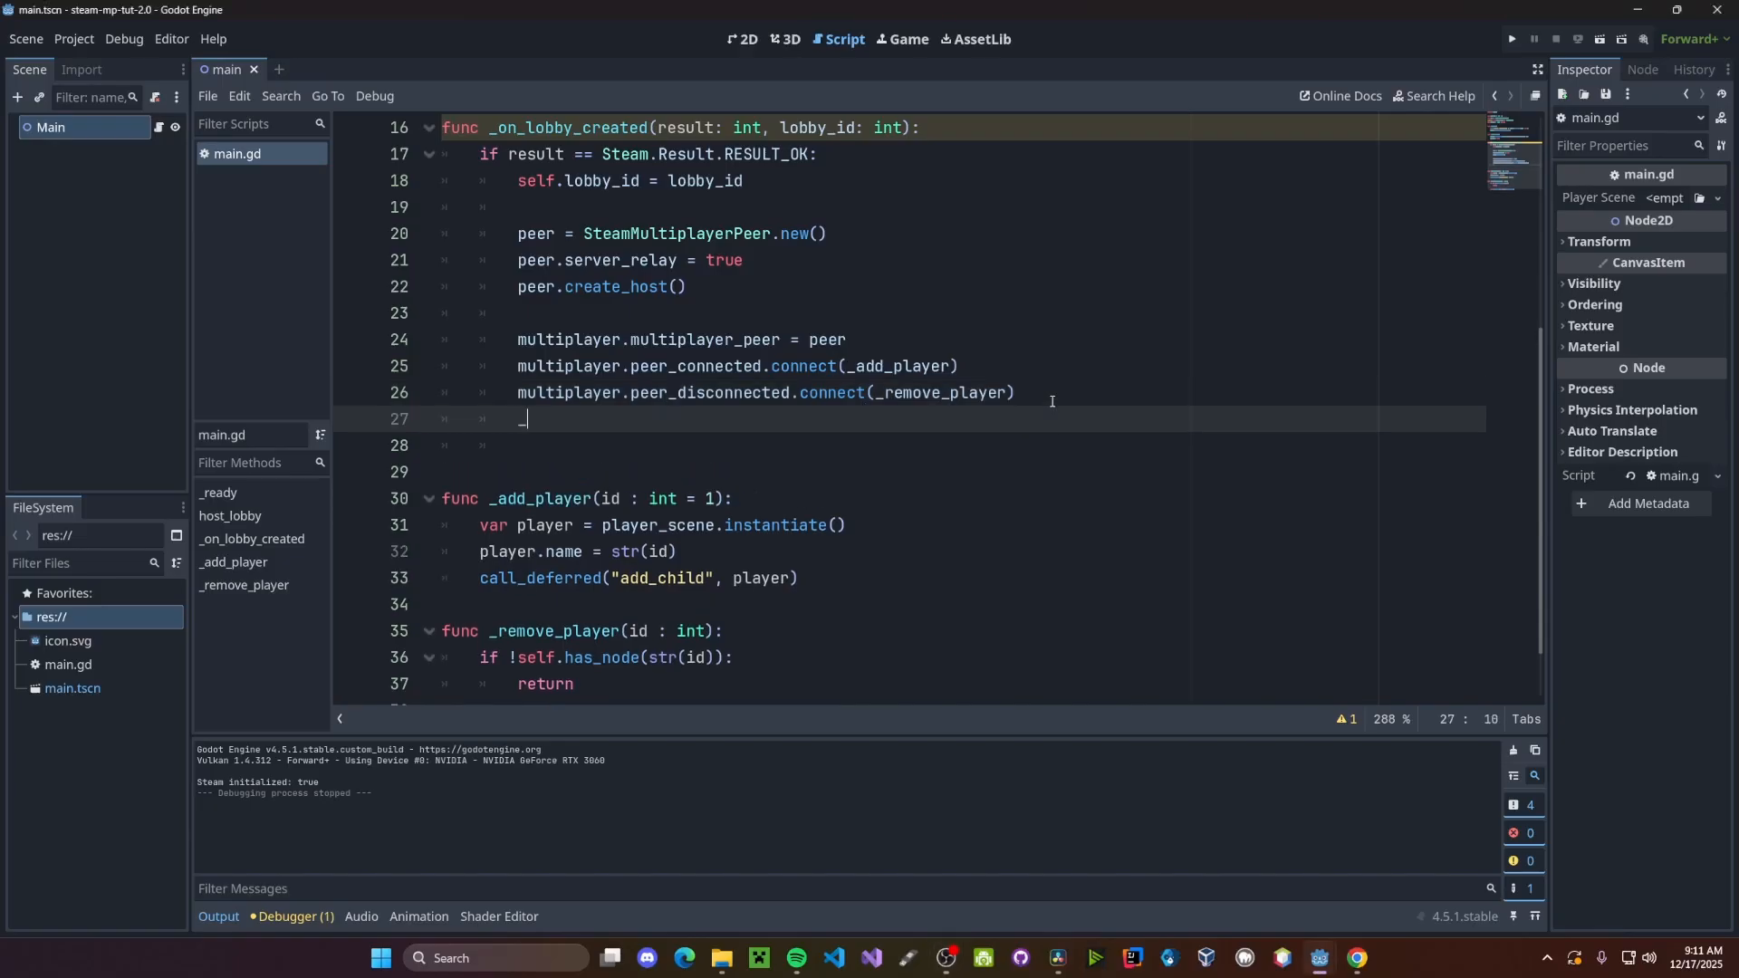
pyautogui.write('a')
pyautogui.press('Return')
pyautogui.scroll(3, 680, 408)
# Connect Steam.lobby_created to _on_lobby_created at the end of _ready.
pyautogui.click(479, 358)
pyautogui.click(530, 366)
pyautogui.scroll(3, 665, 376)
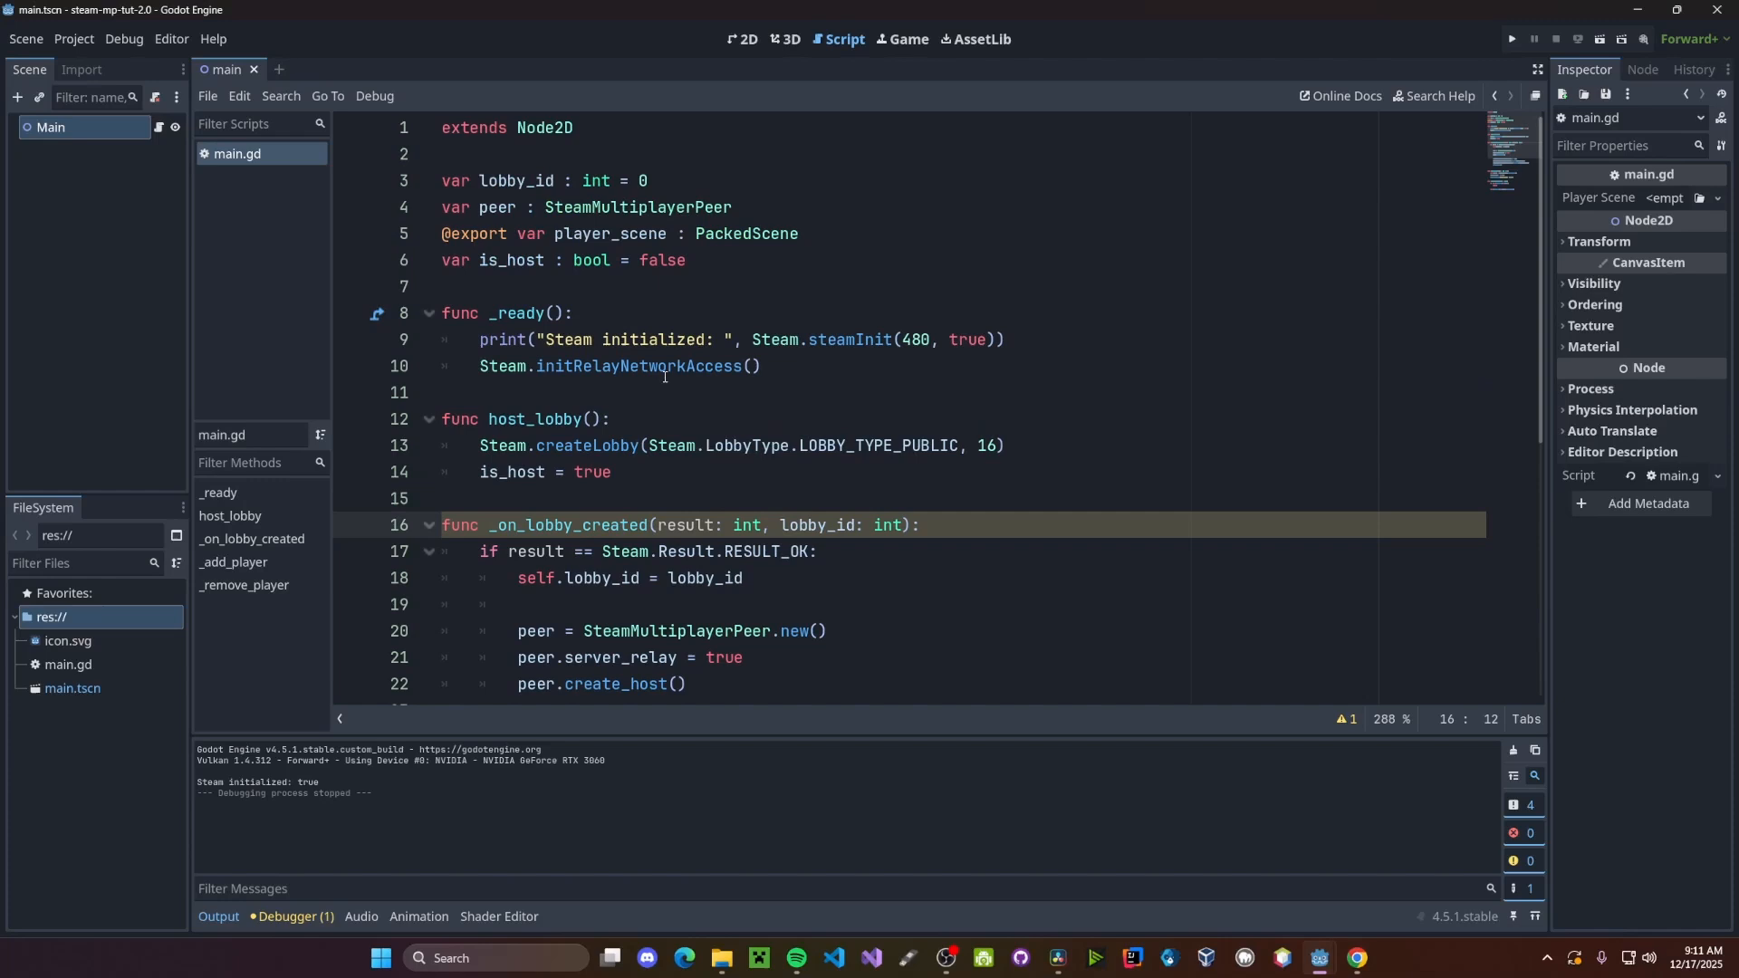
pyautogui.click(777, 367)
pyautogui.press('Return')
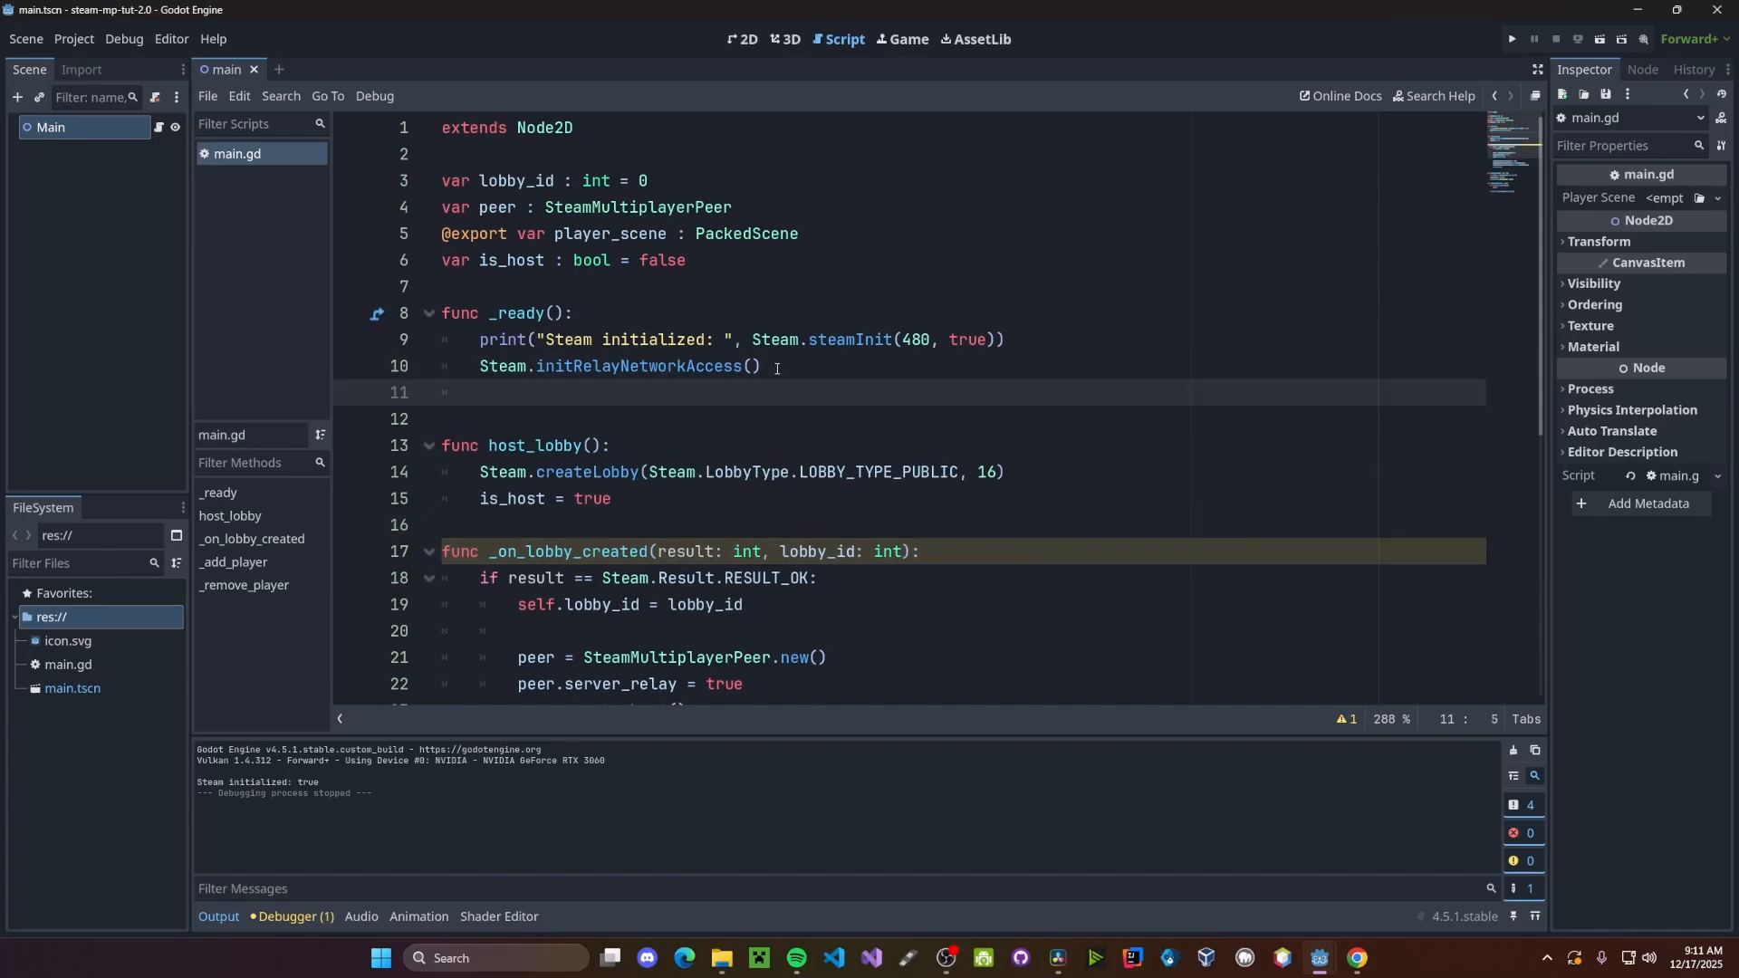
pyautogui.write('team')
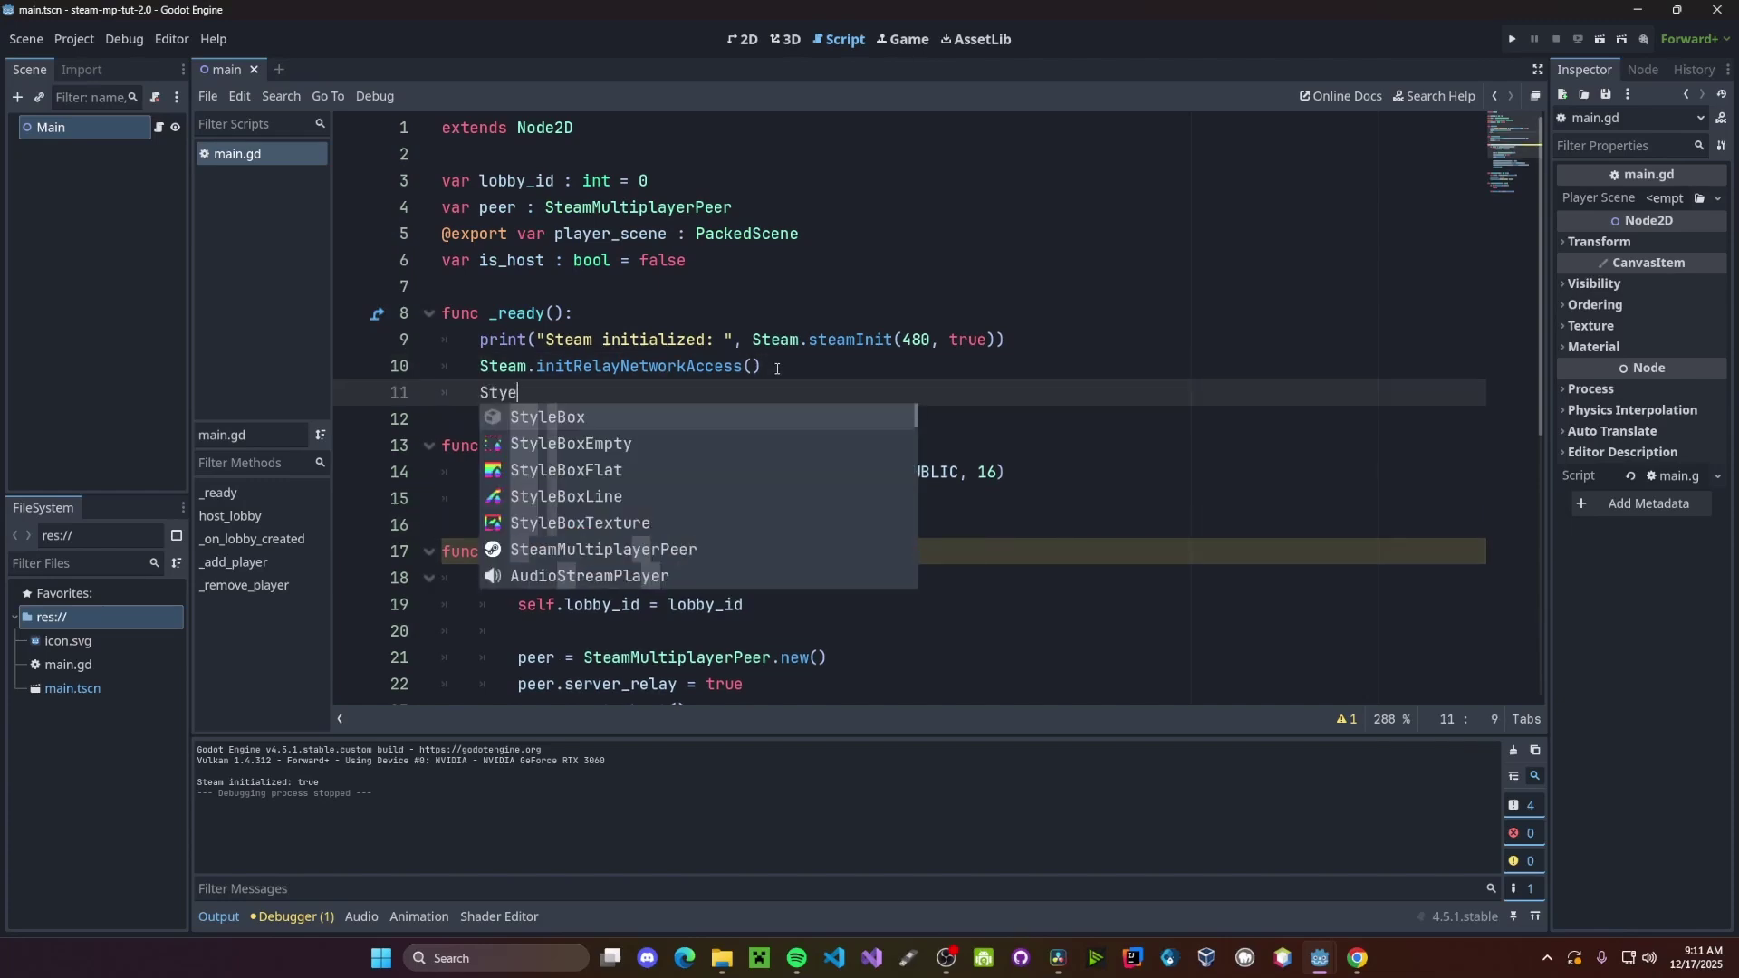
pyautogui.write('.lobb')
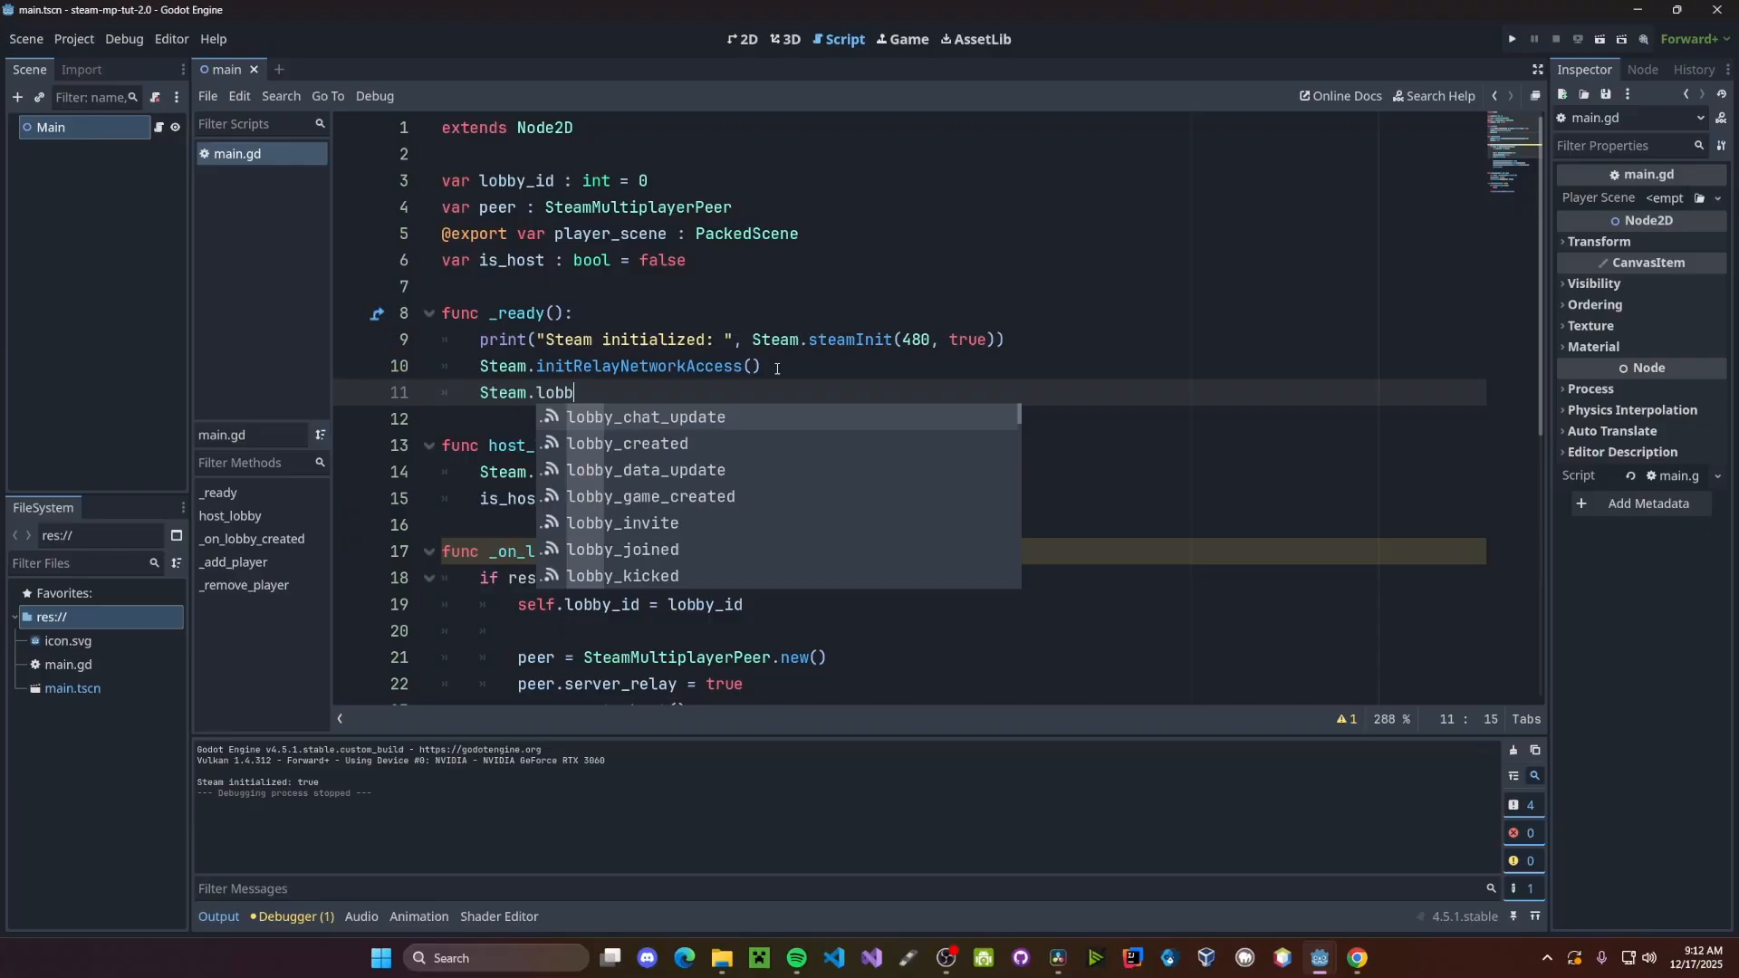
pyautogui.press('Down')
pyautogui.press('Tab')
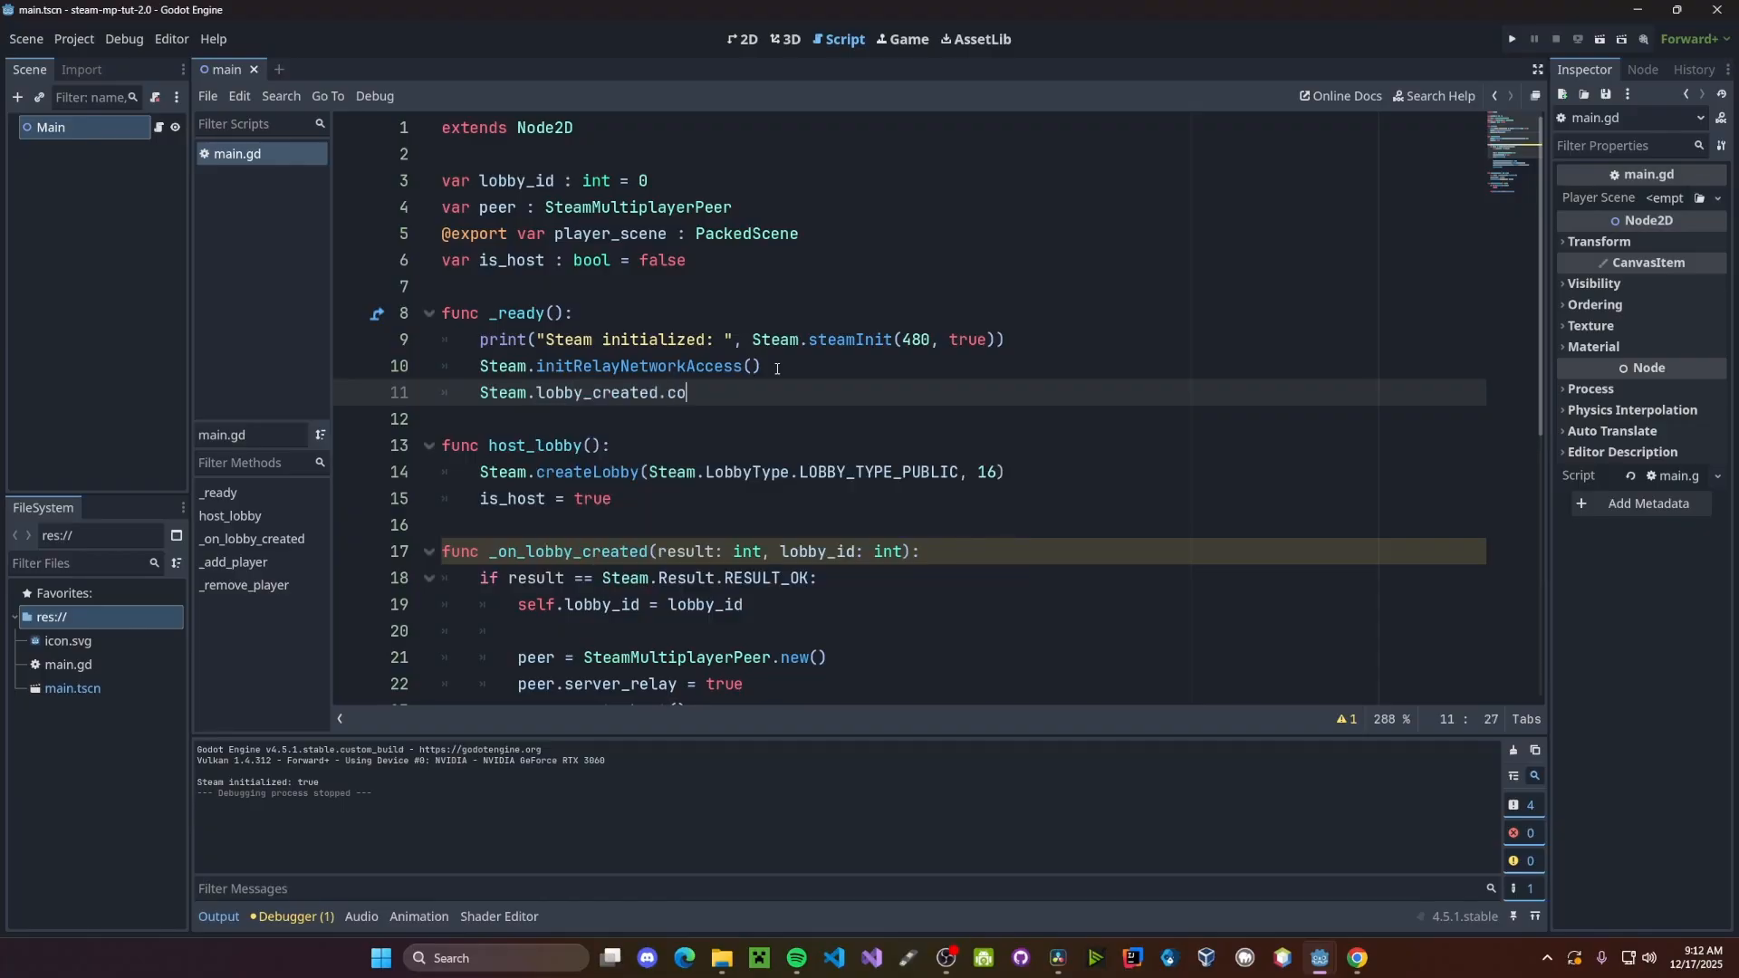
pyautogui.write('nnect(_ob')
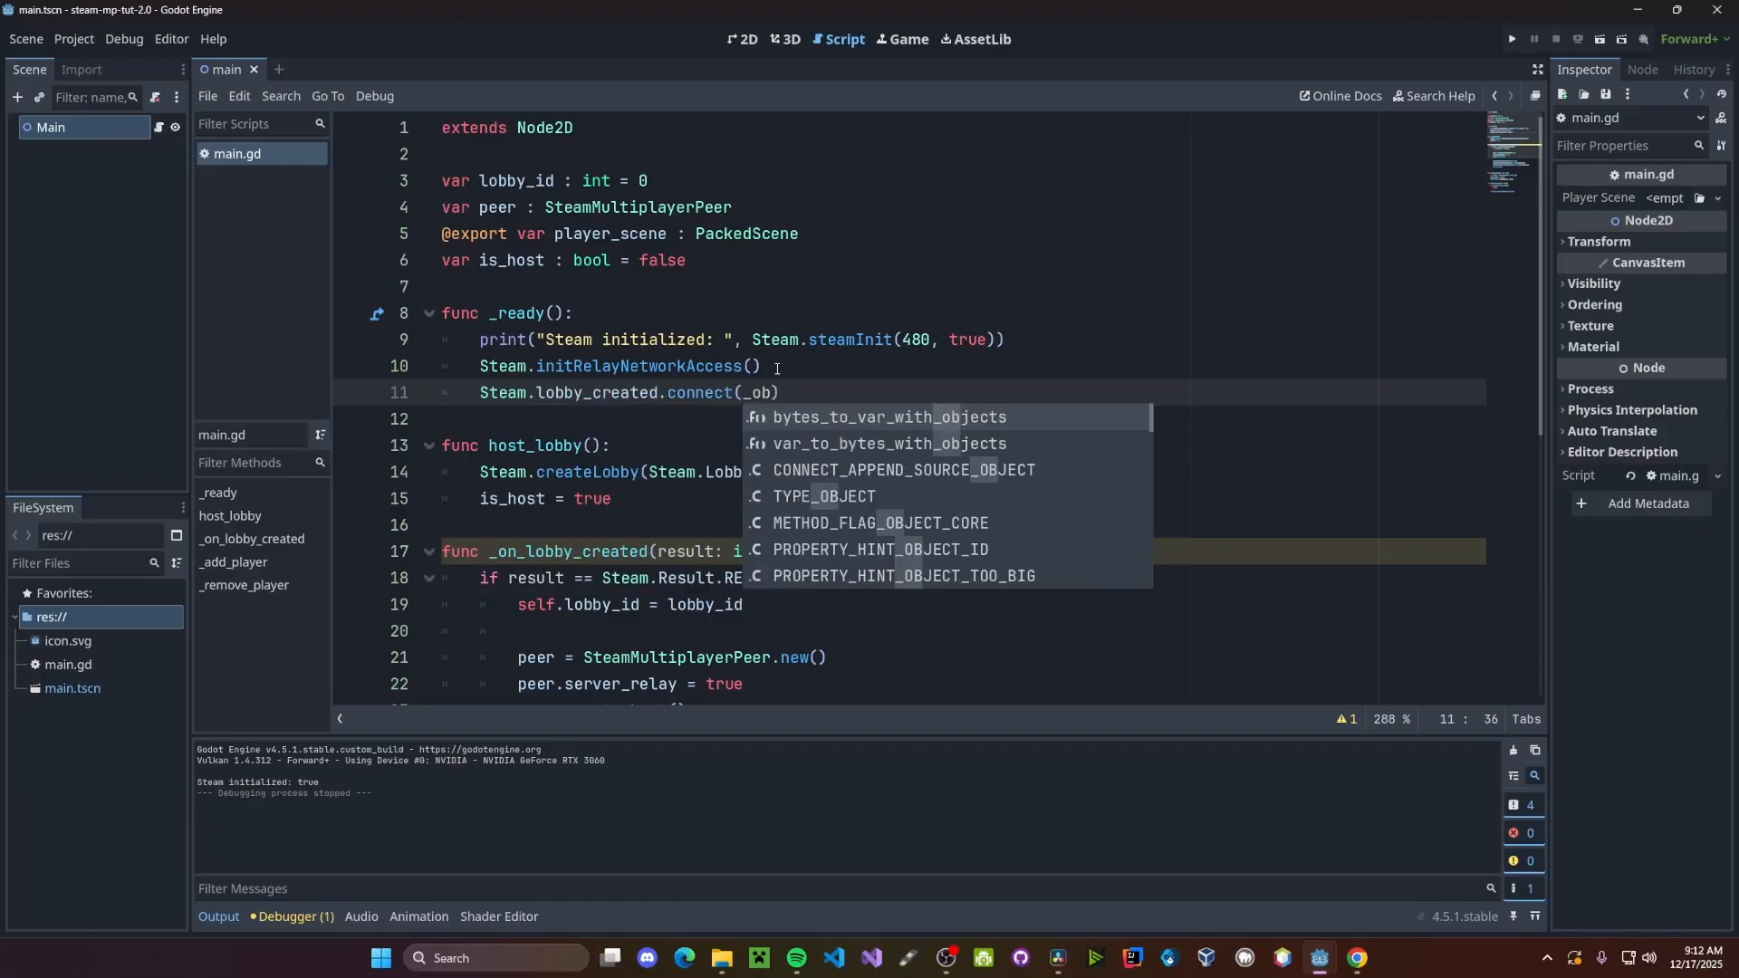
pyautogui.write('n')
pyautogui.press('Tab')
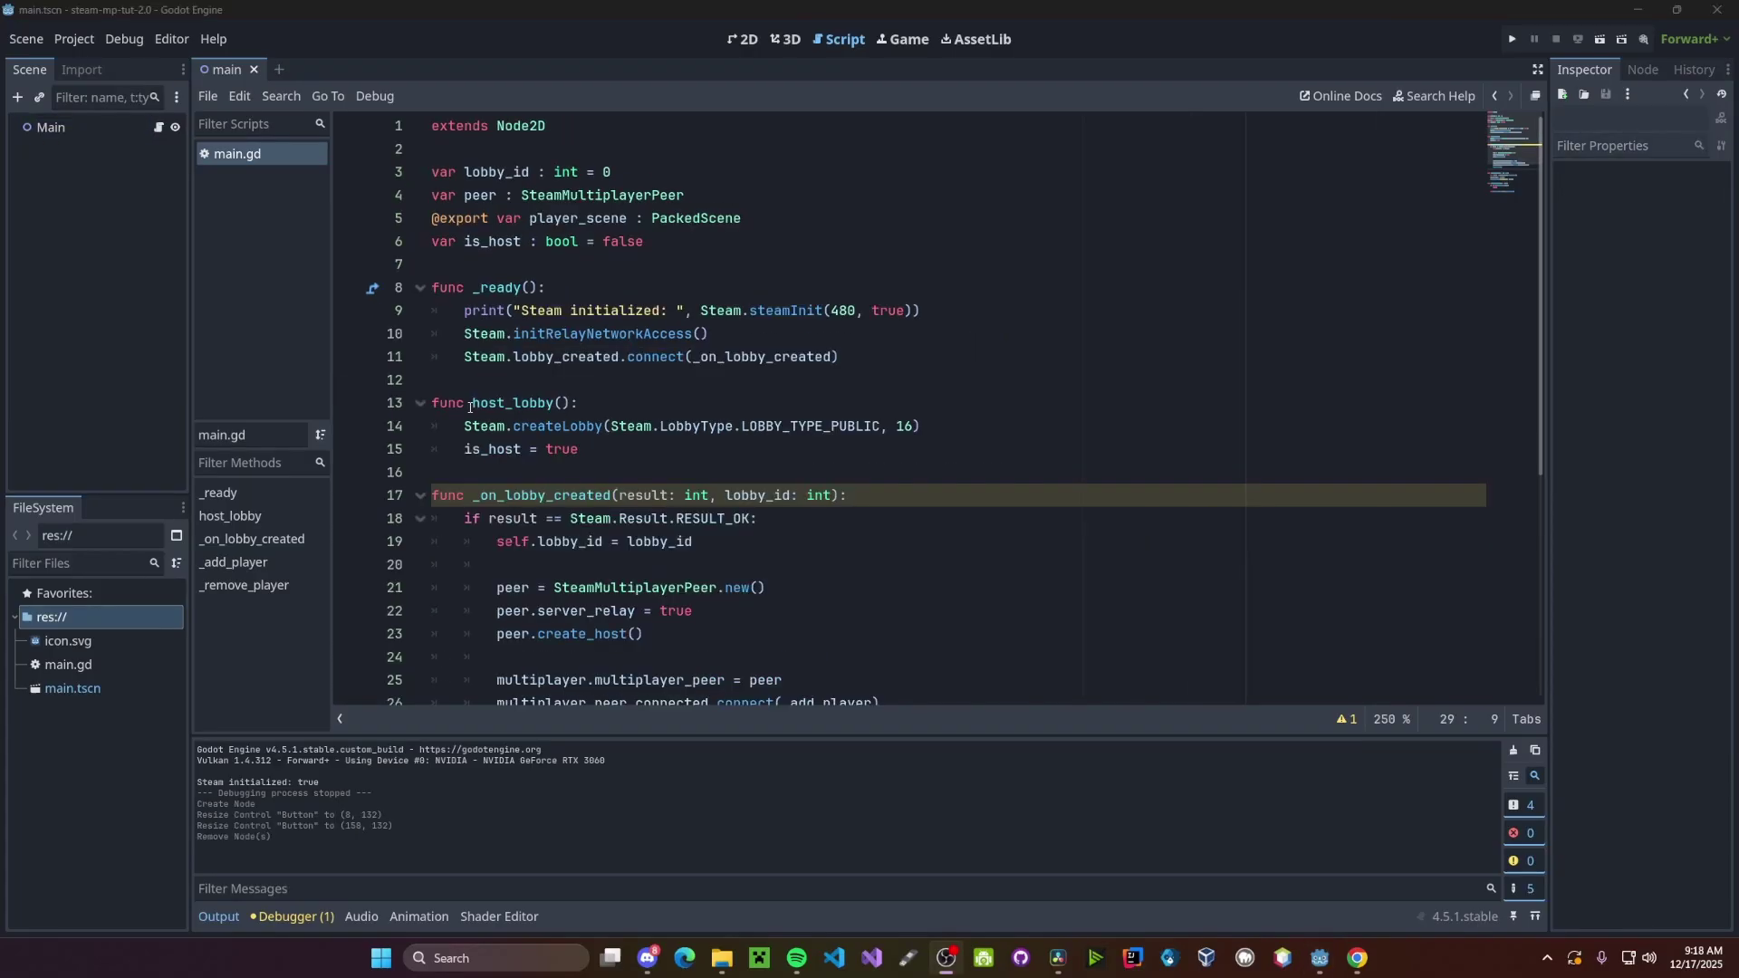
# Add a Button under Main, enlarge it, rename it host_button and label it HOST.
pyautogui.click(470, 404)
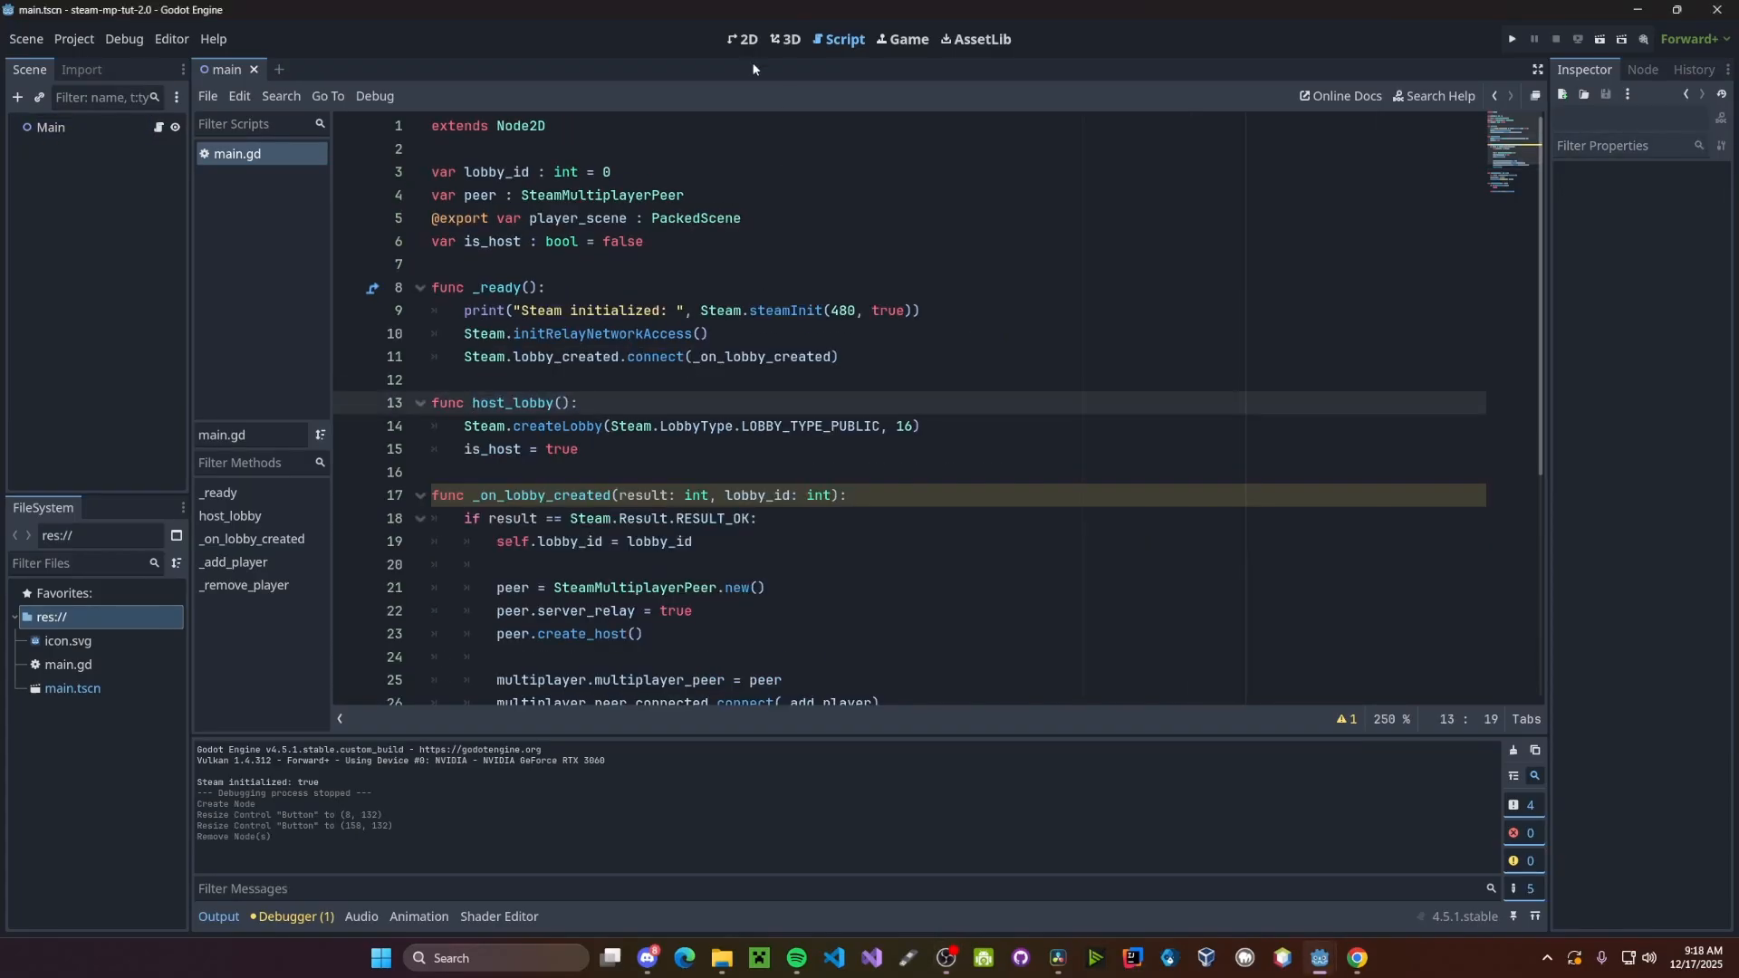
pyautogui.click(744, 38)
pyautogui.click(51, 127)
pyautogui.click(17, 96)
pyautogui.write('b')
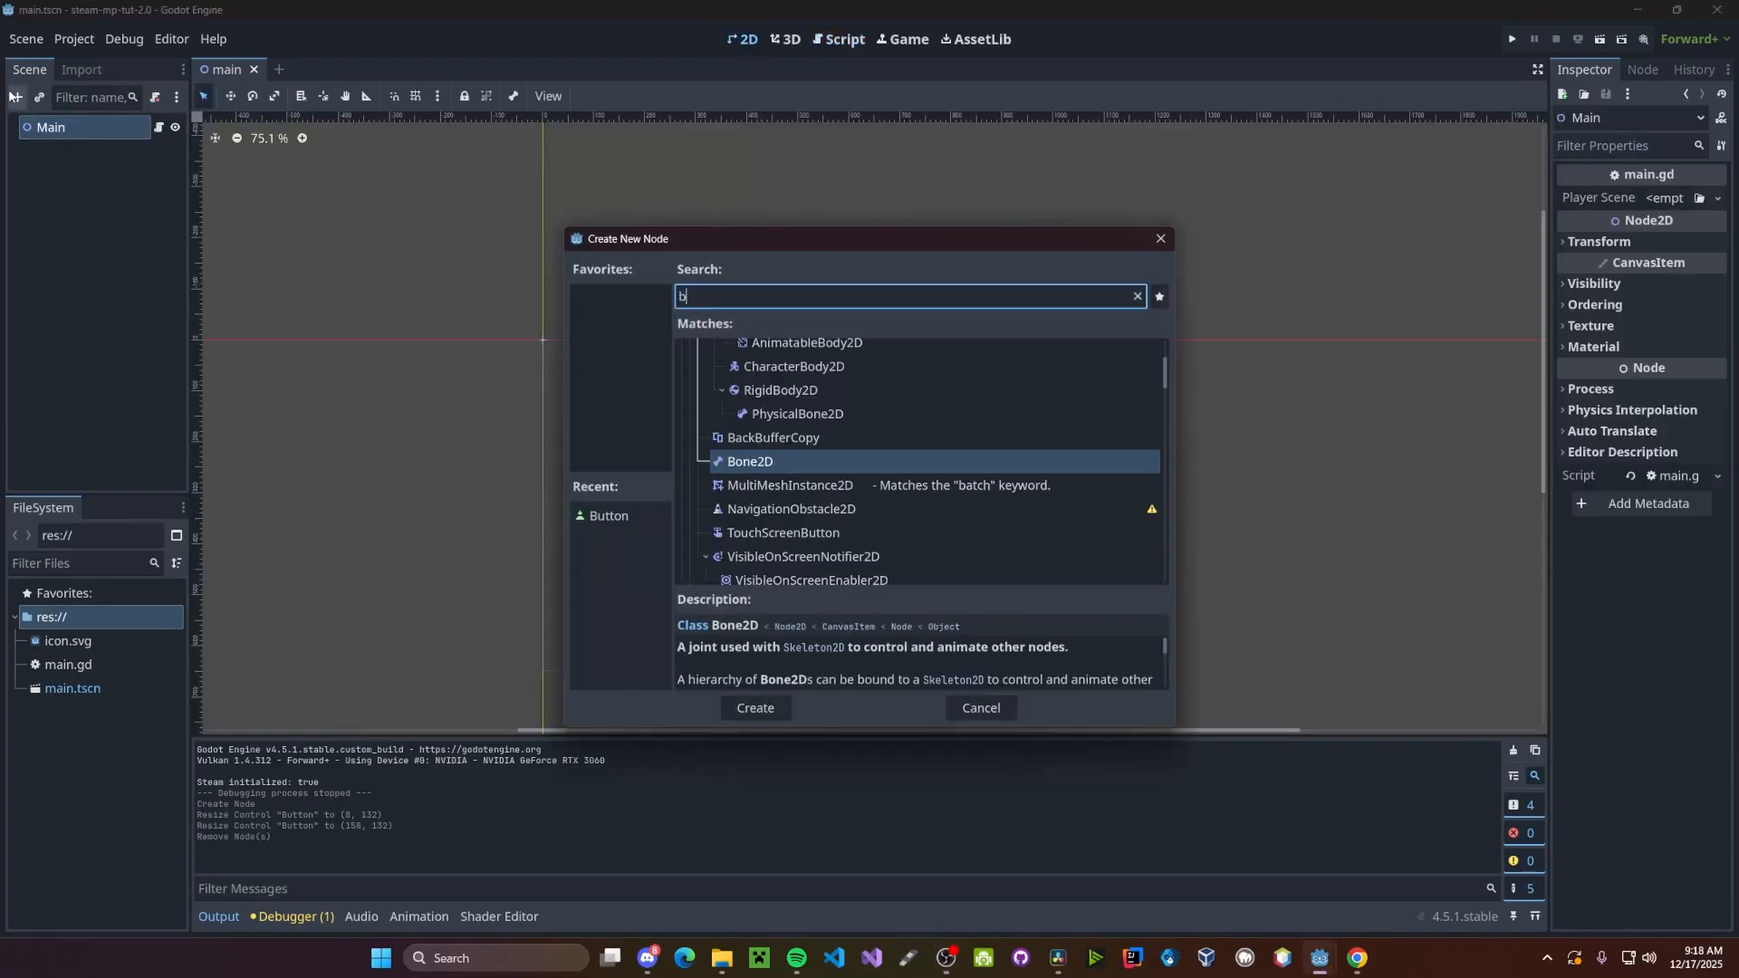
pyautogui.write('utton')
pyautogui.press('Return')
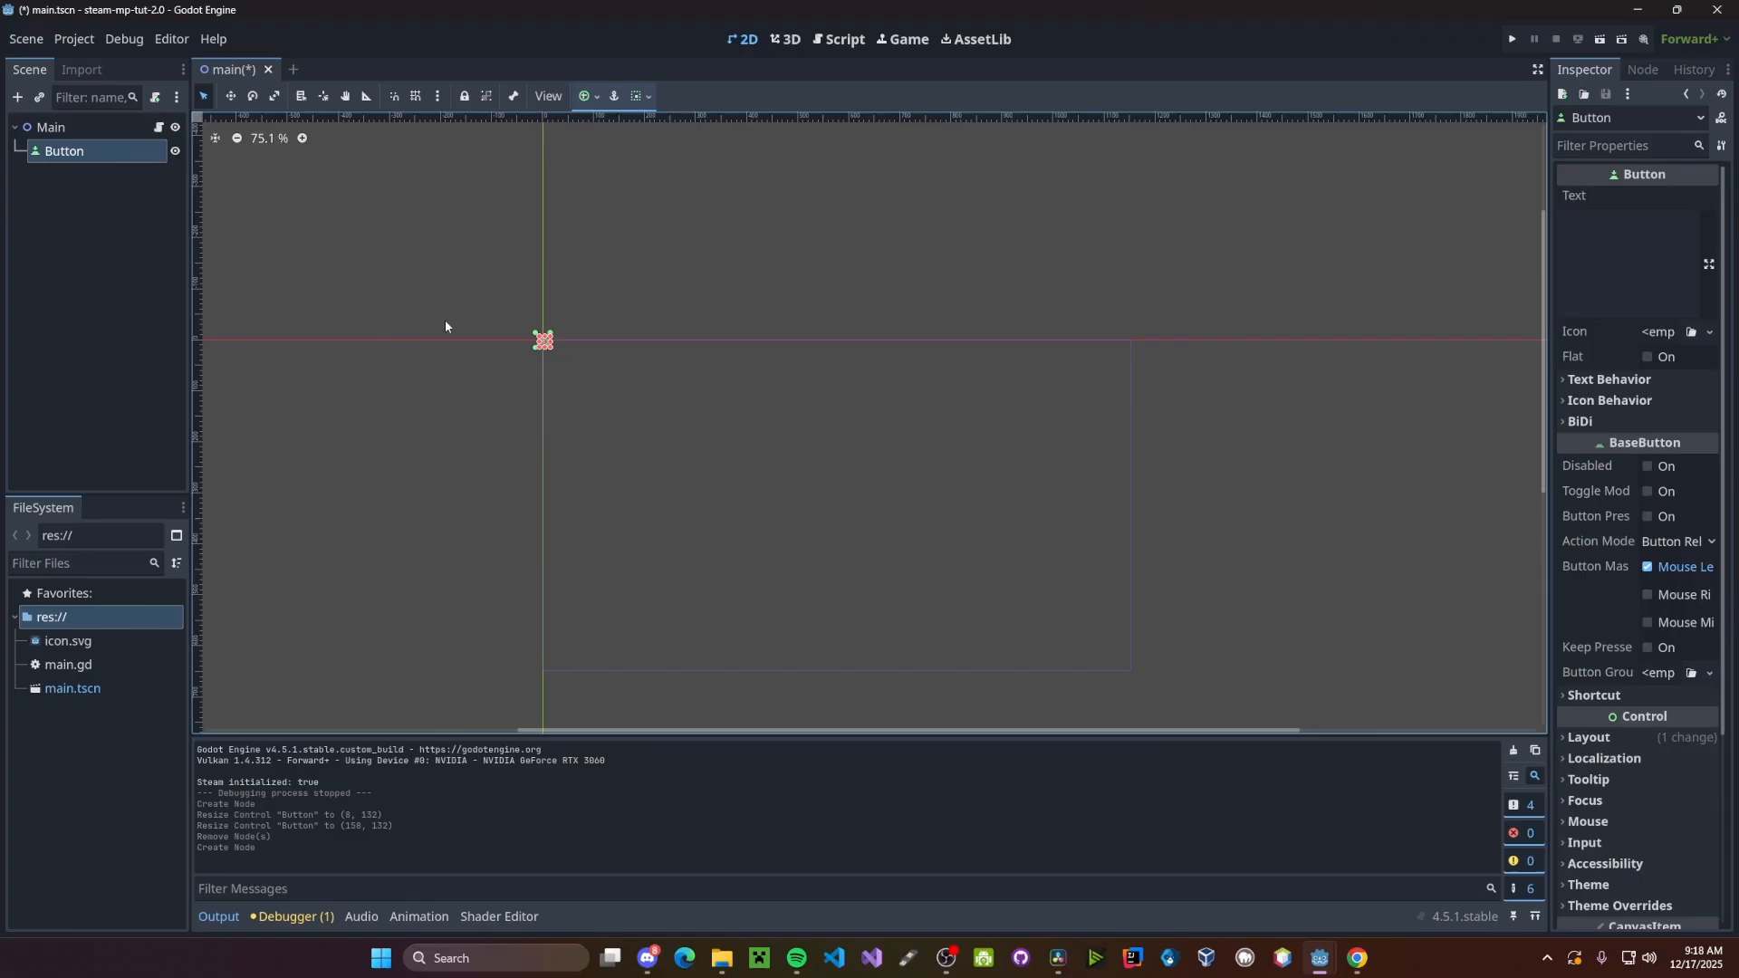
pyautogui.moveTo(552, 348); pyautogui.dragTo(645, 408)
pyautogui.press('F2')
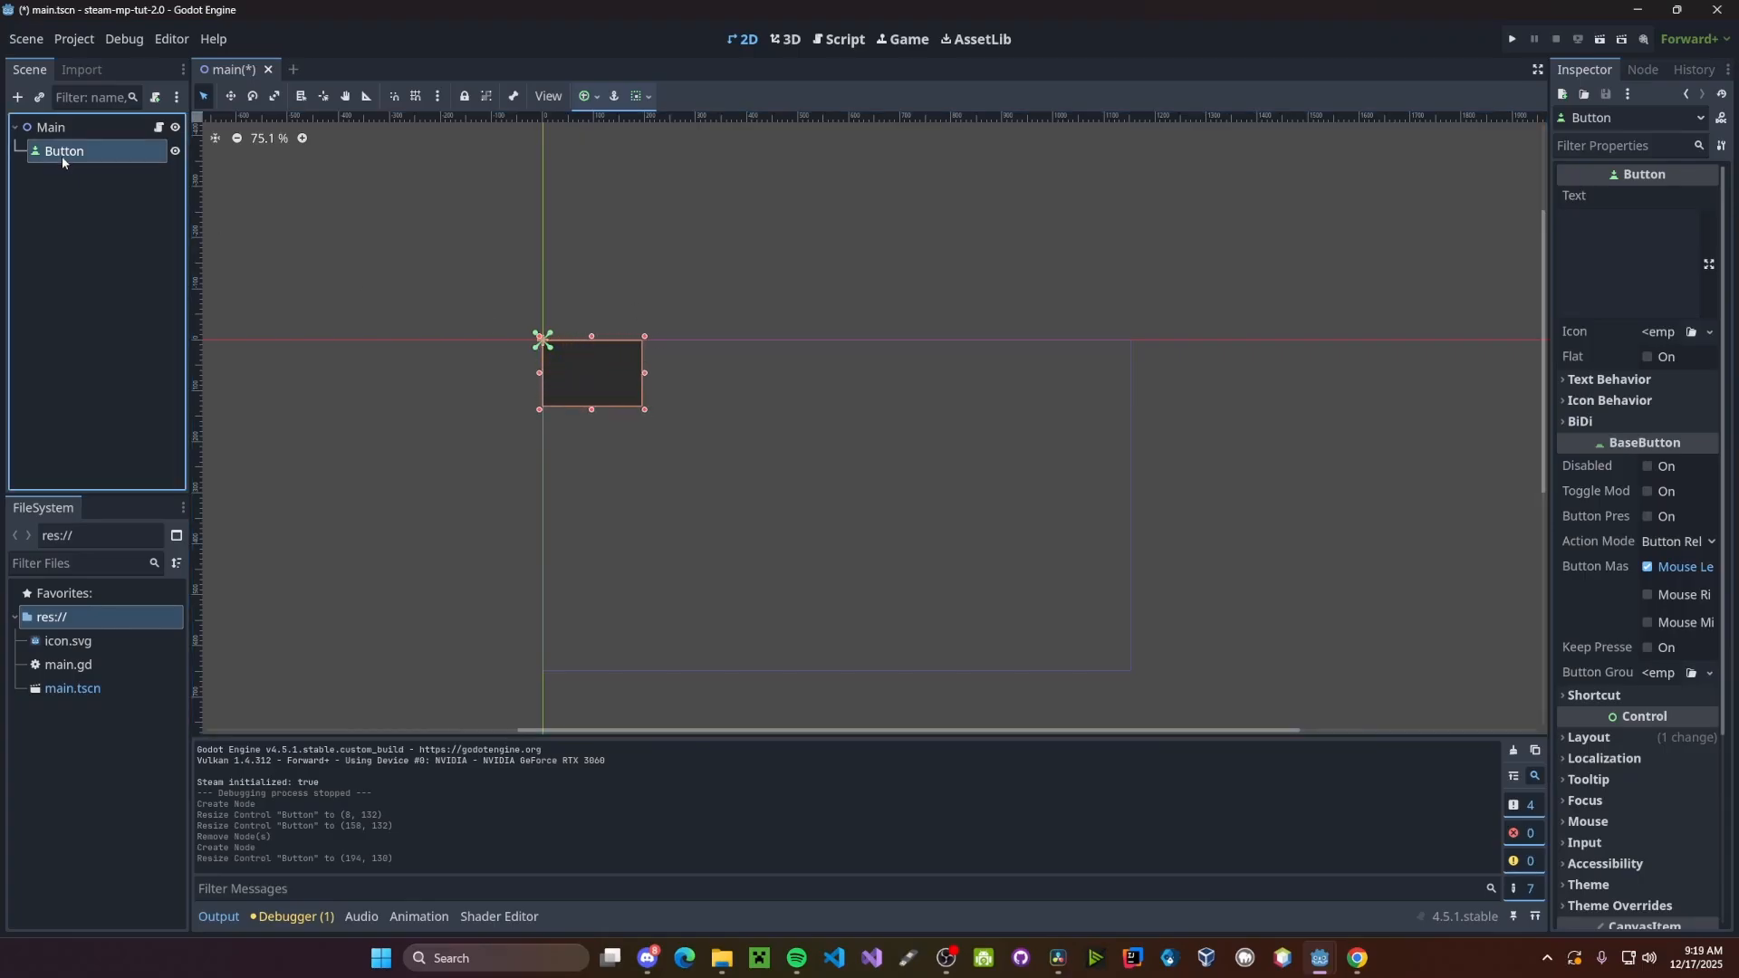
pyautogui.write('host_')
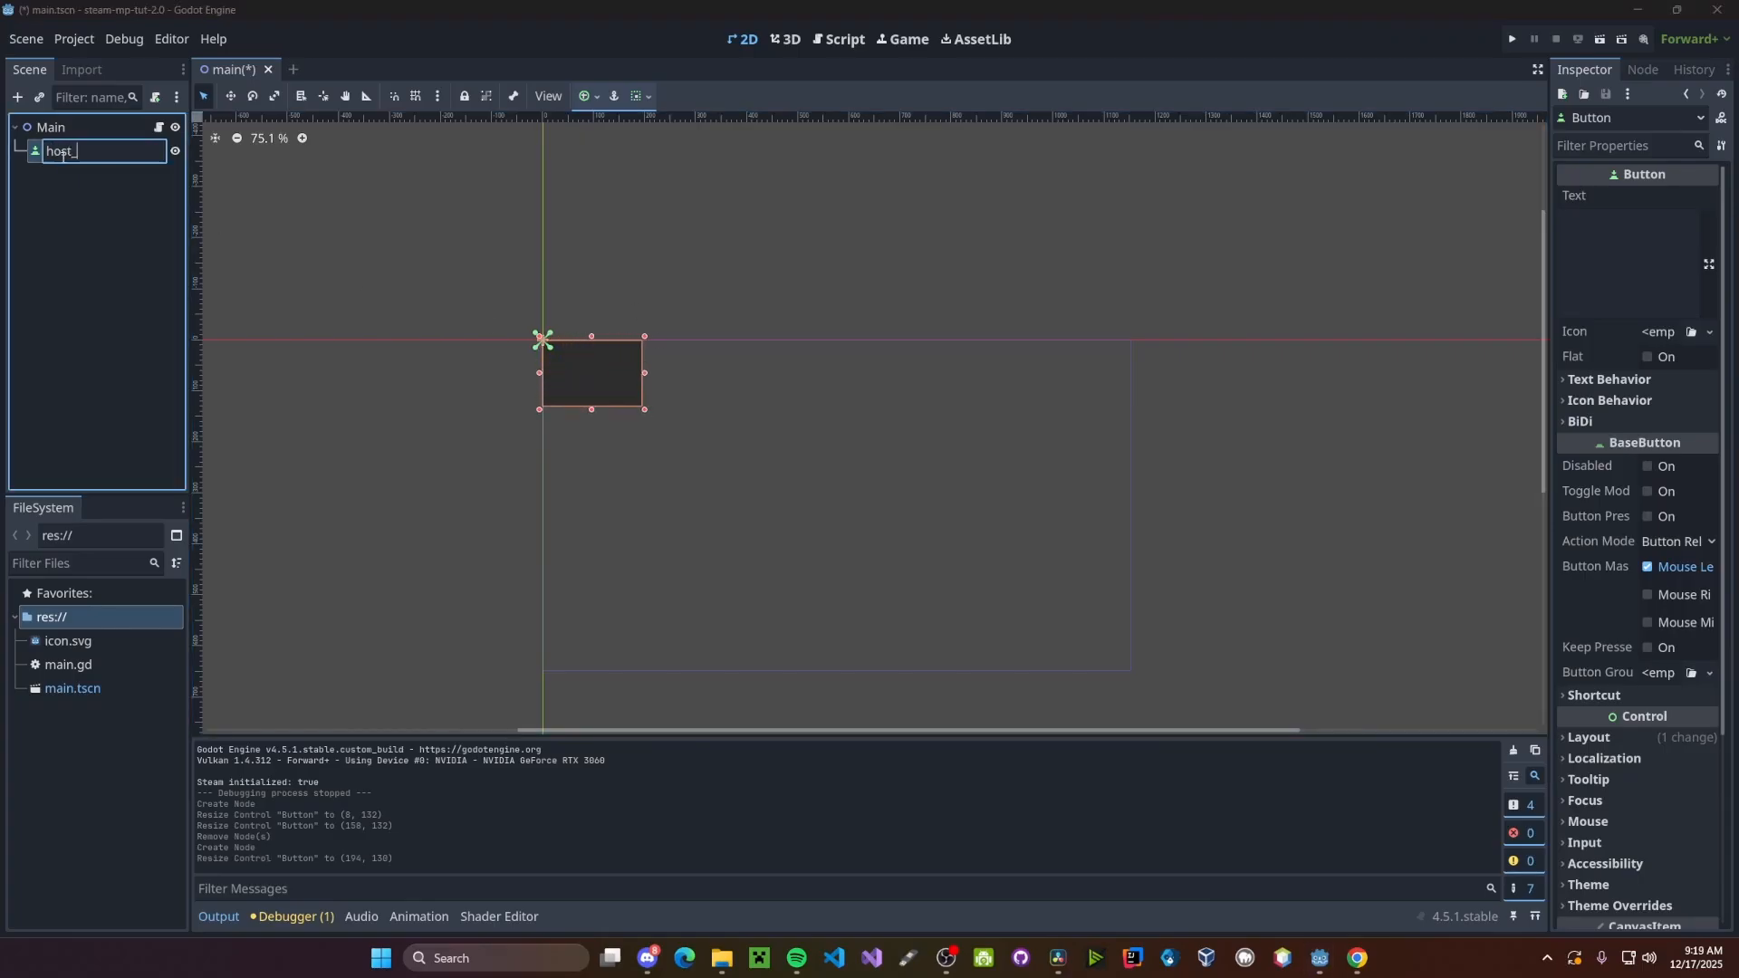
pyautogui.write('button')
pyautogui.press('Return')
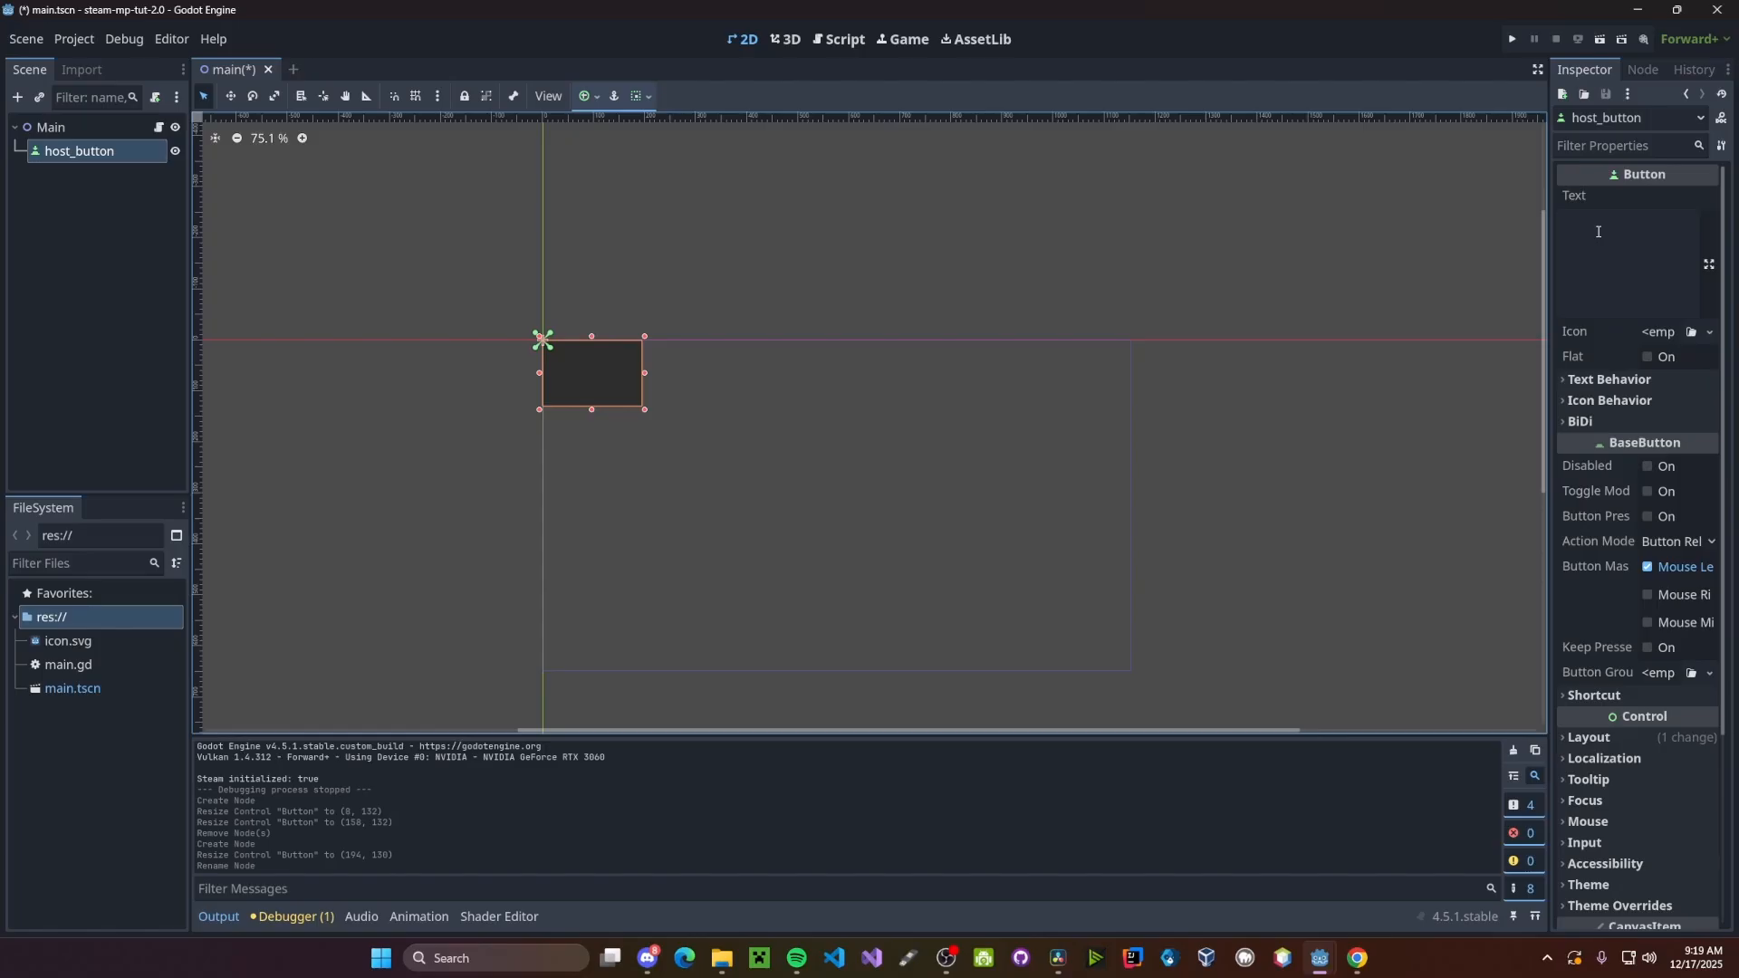
pyautogui.click(1632, 242)
pyautogui.write('HOST')
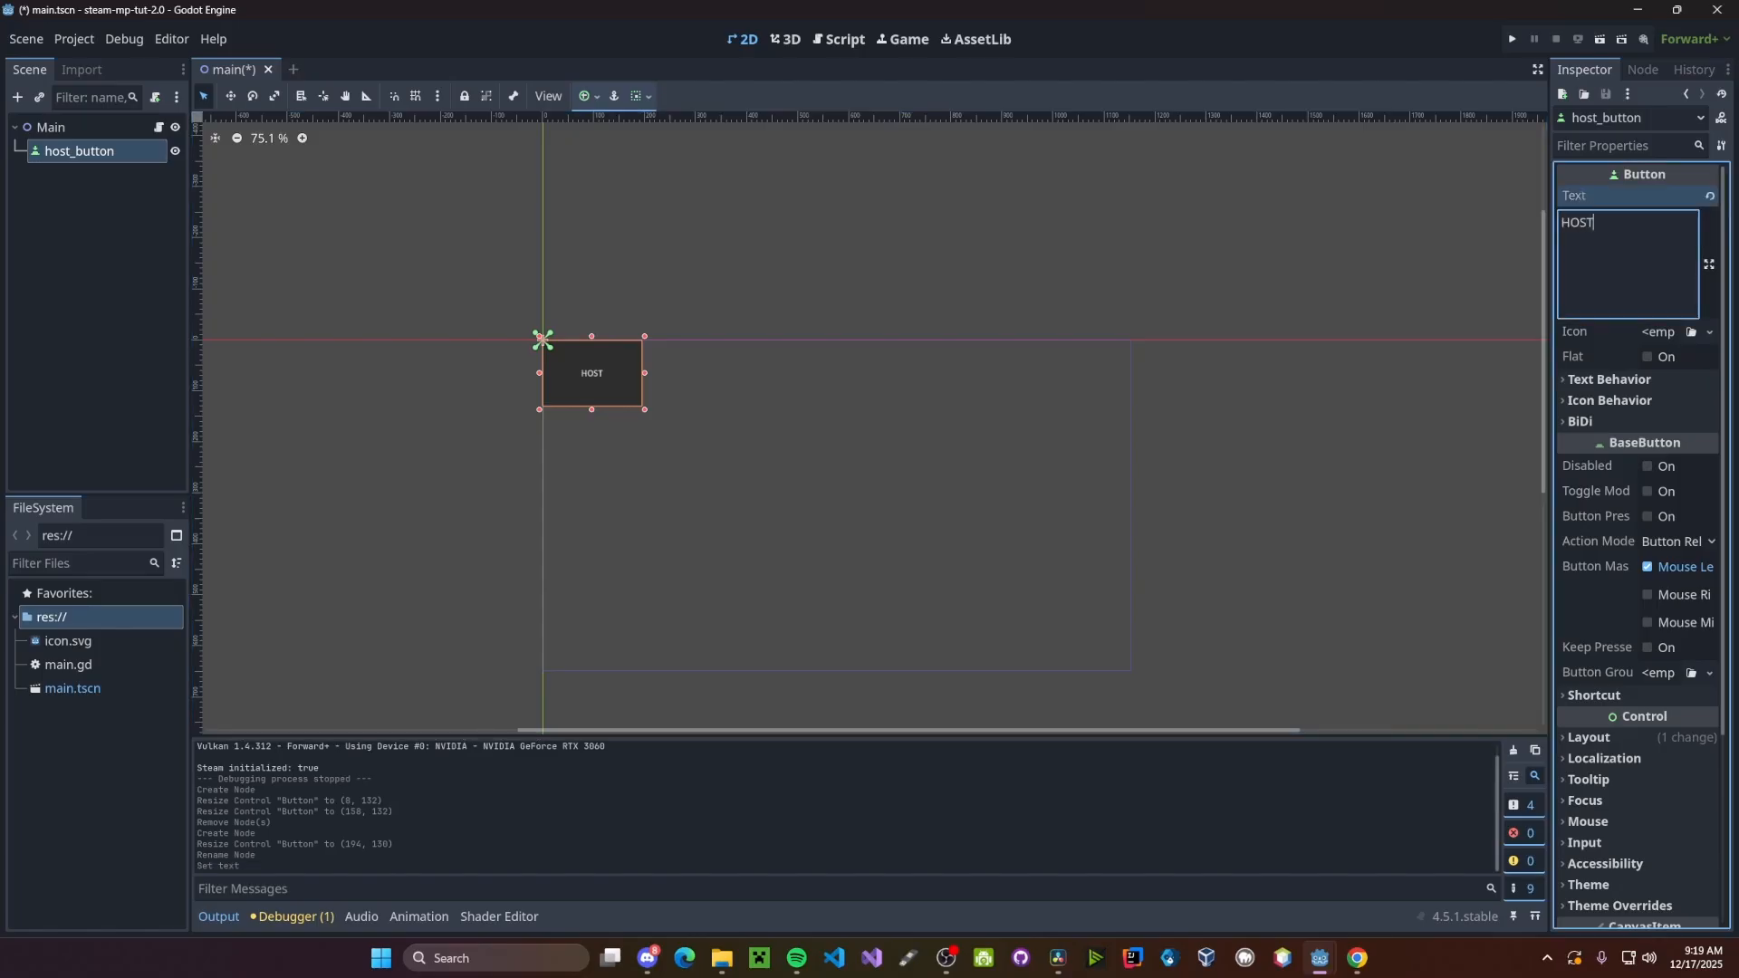
# Connect host_button's pressed signal to _on_host_button_pressed and have it call host_lobby().
pyautogui.click(1642, 70)
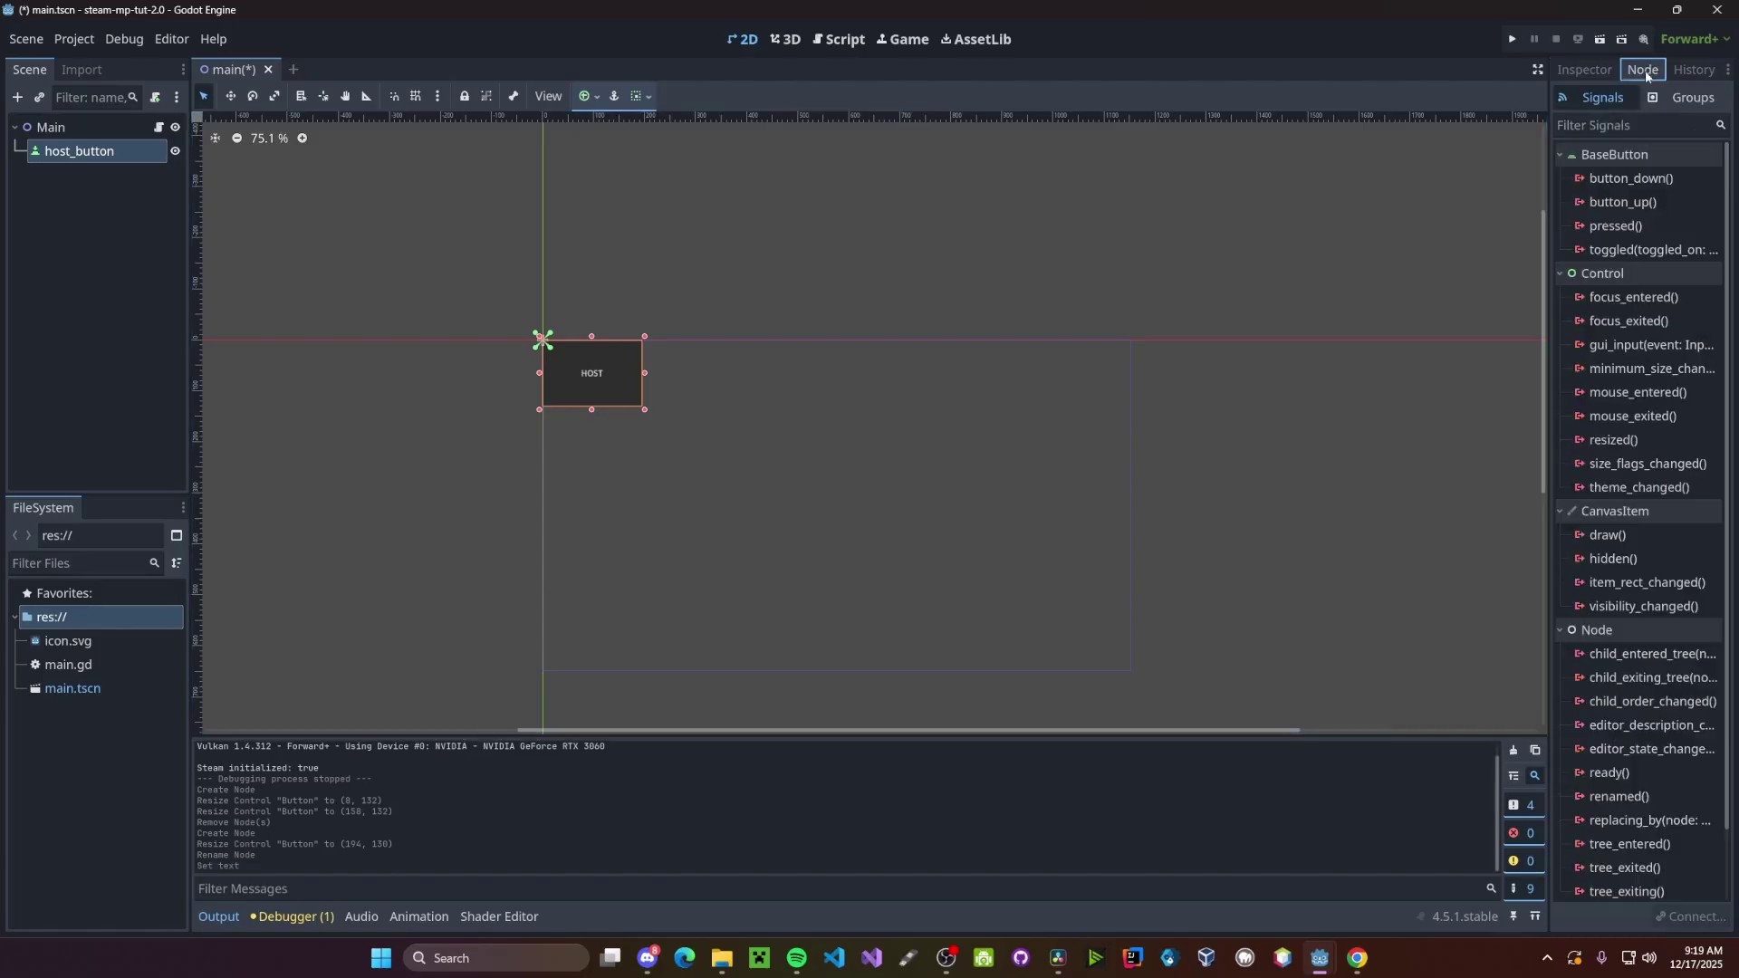
pyautogui.click(1615, 225)
pyautogui.doubleClick(1615, 225)
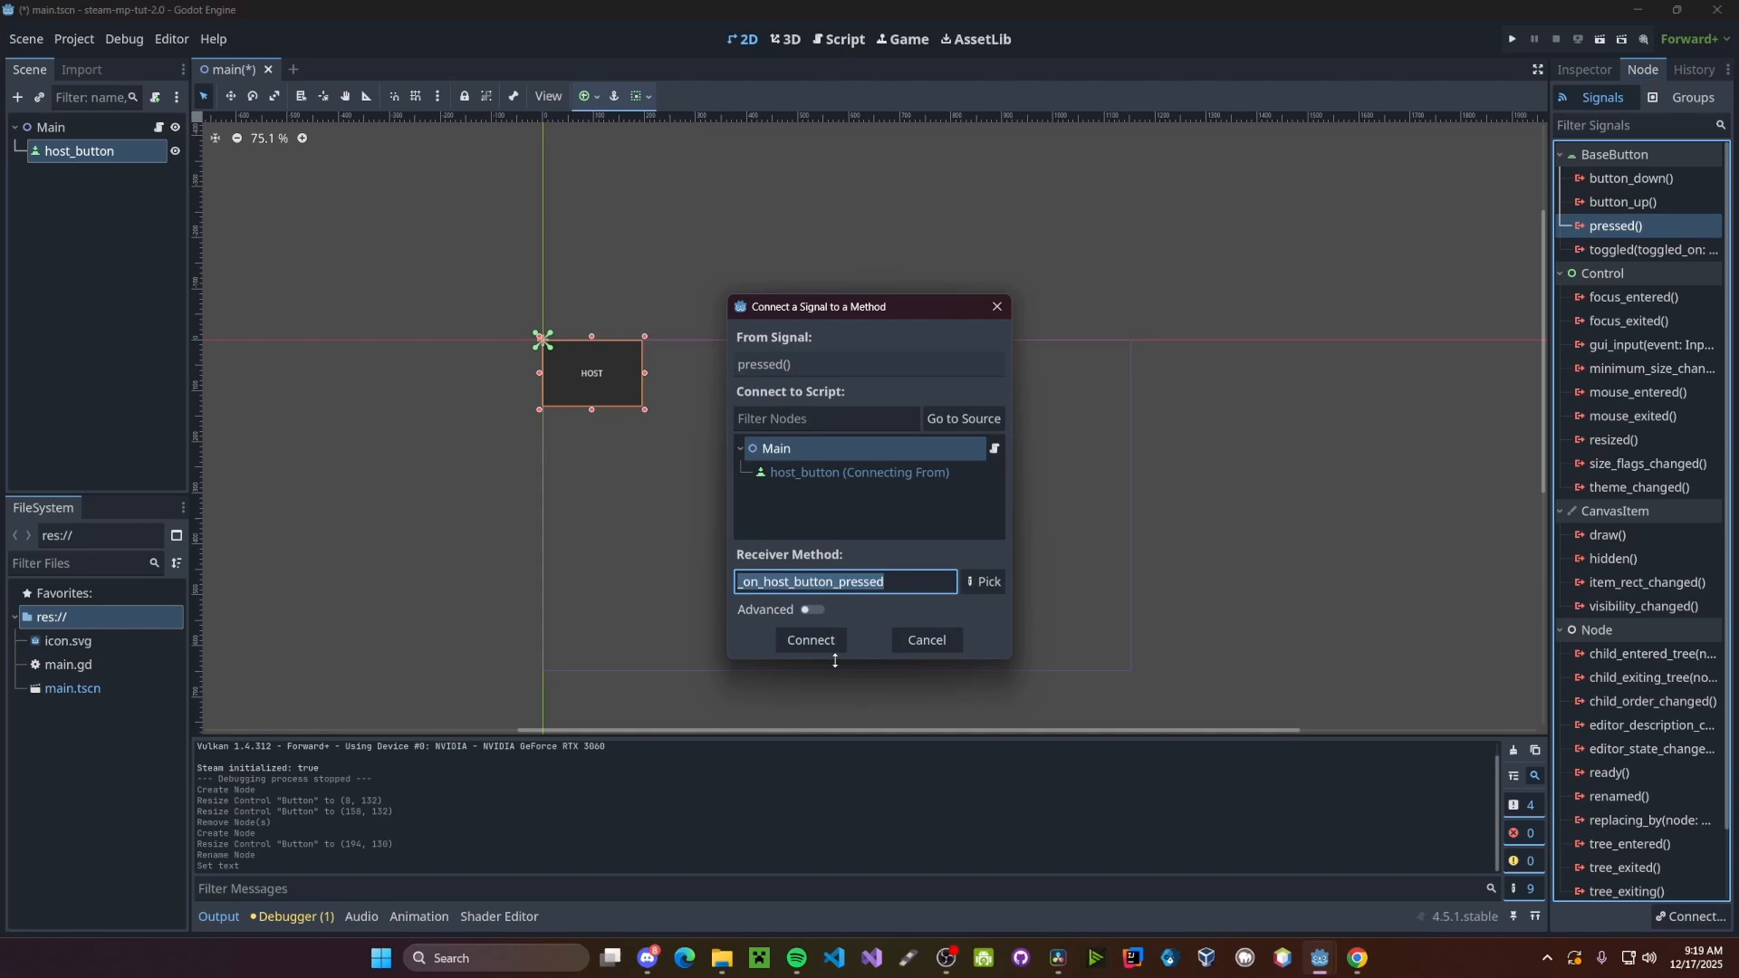
pyautogui.click(811, 641)
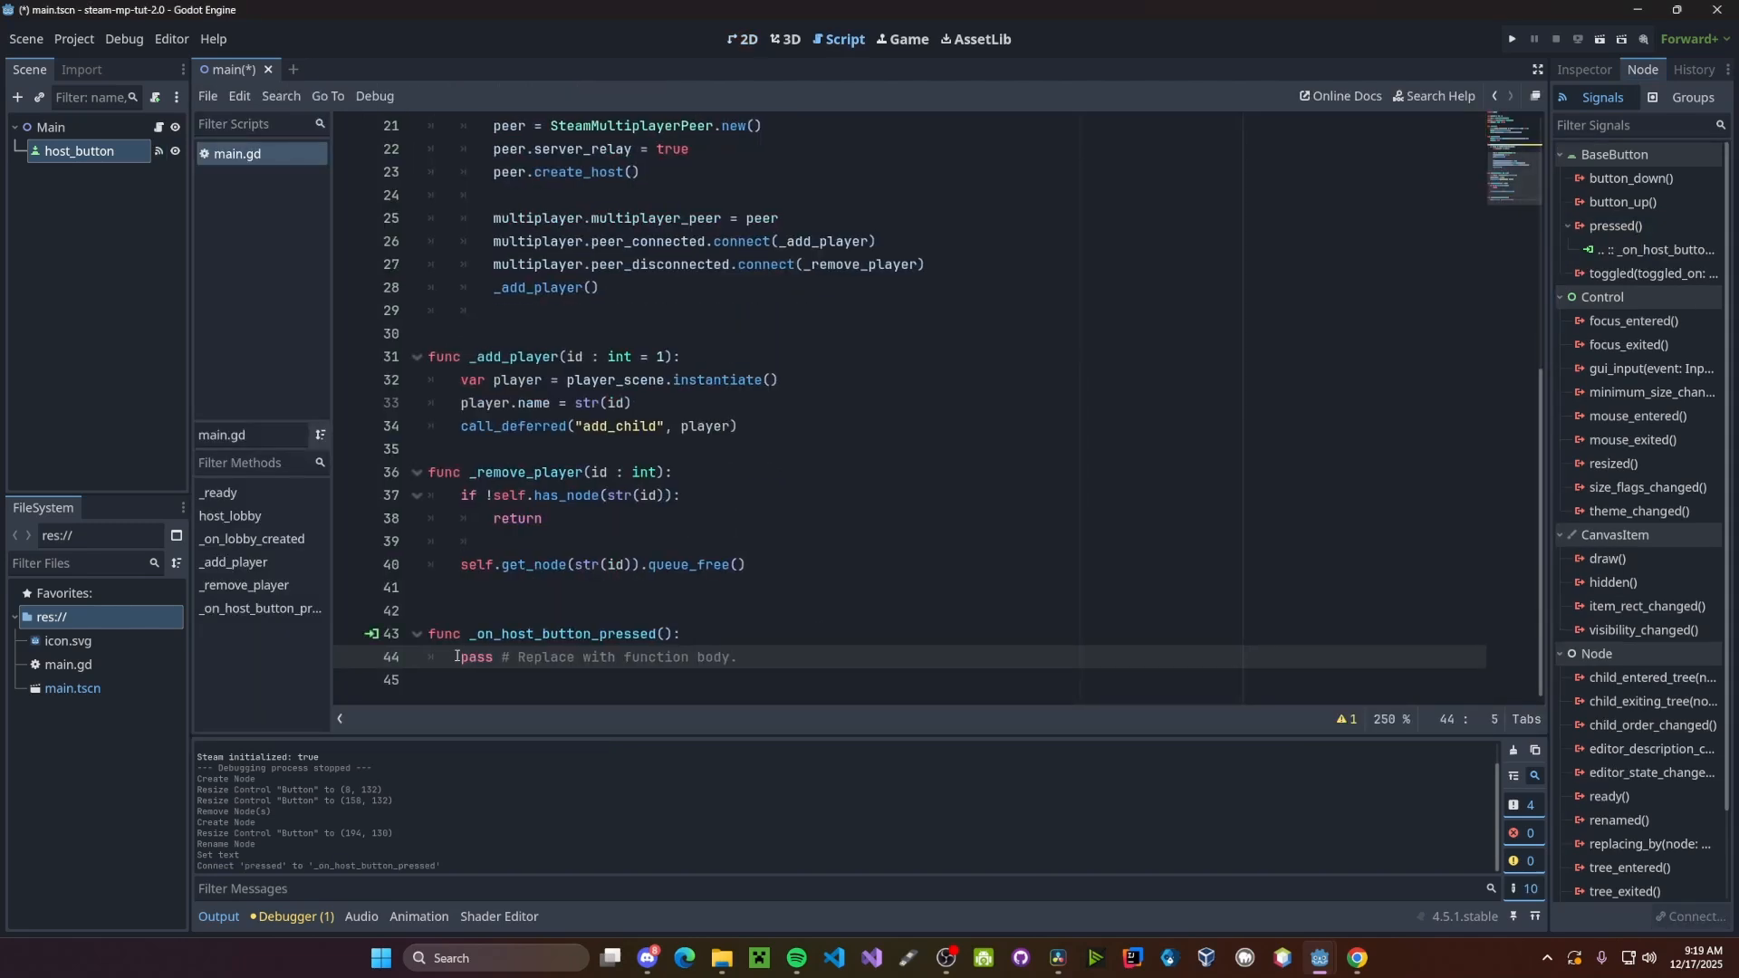
pyautogui.moveTo(456, 656); pyautogui.dragTo(736, 658)
pyautogui.write('.')
pyautogui.write('ost')
pyautogui.press('Return')
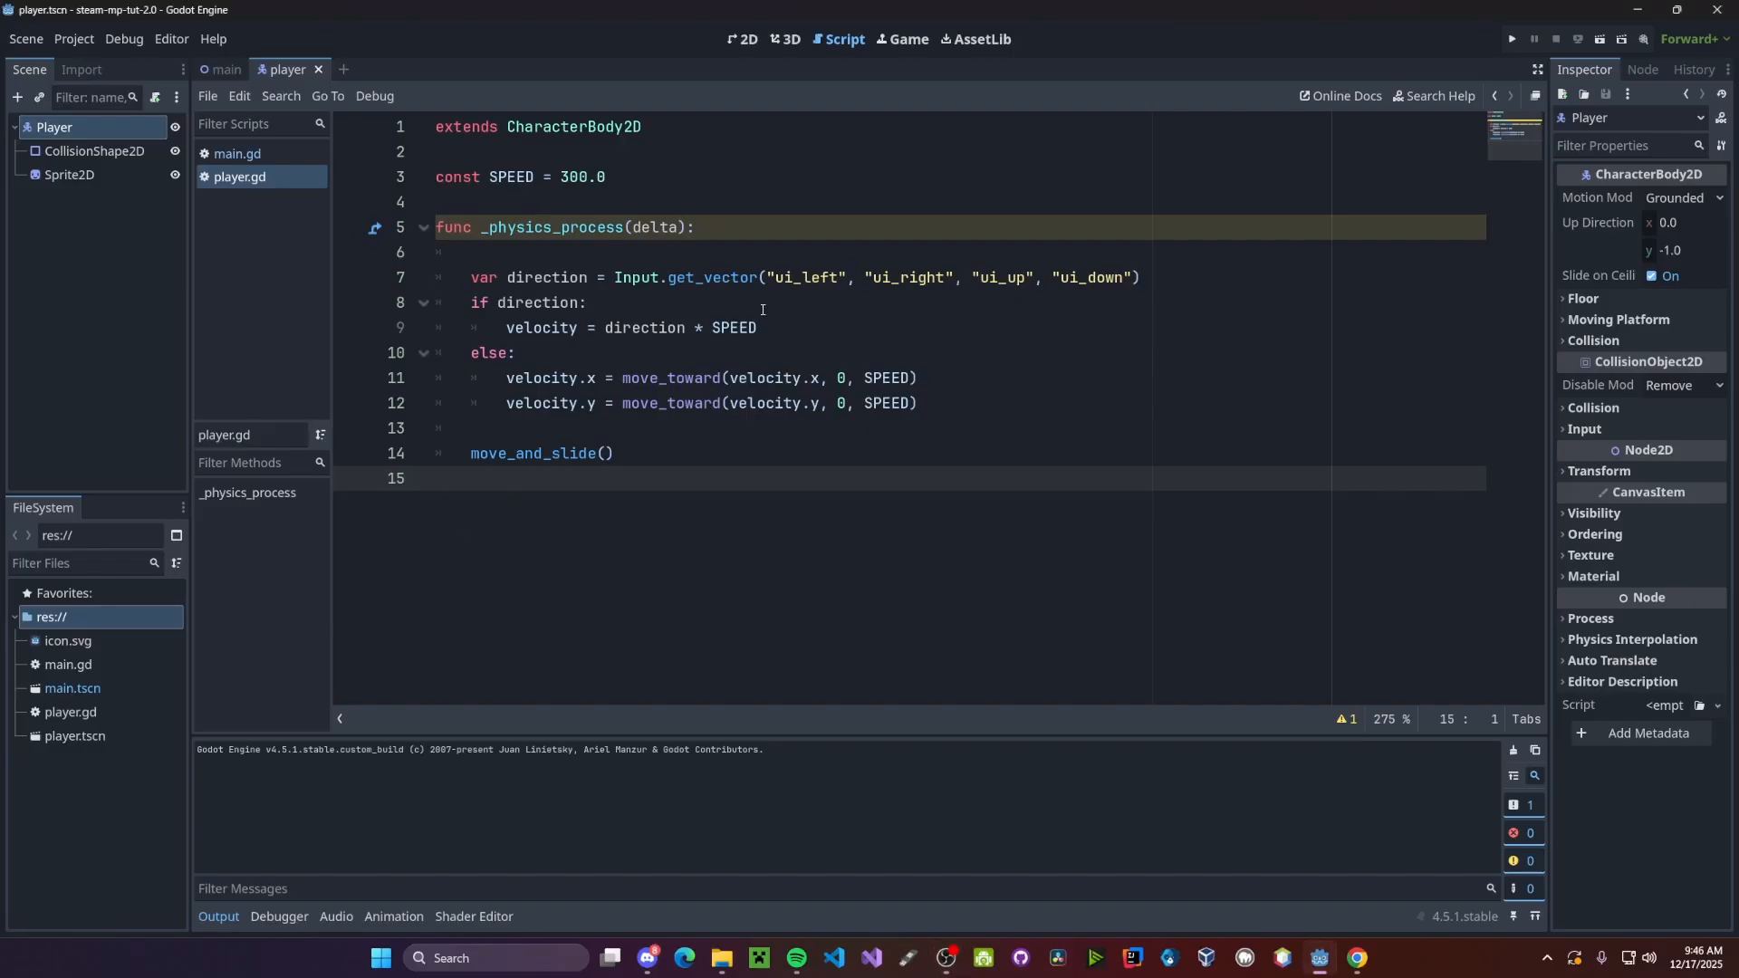
# Add _enter_tree setting multiplayer authority from name.to_int(), and guard physics with is_multiplayer_authority.
pyautogui.click(630, 199)
pyautogui.press('Return')
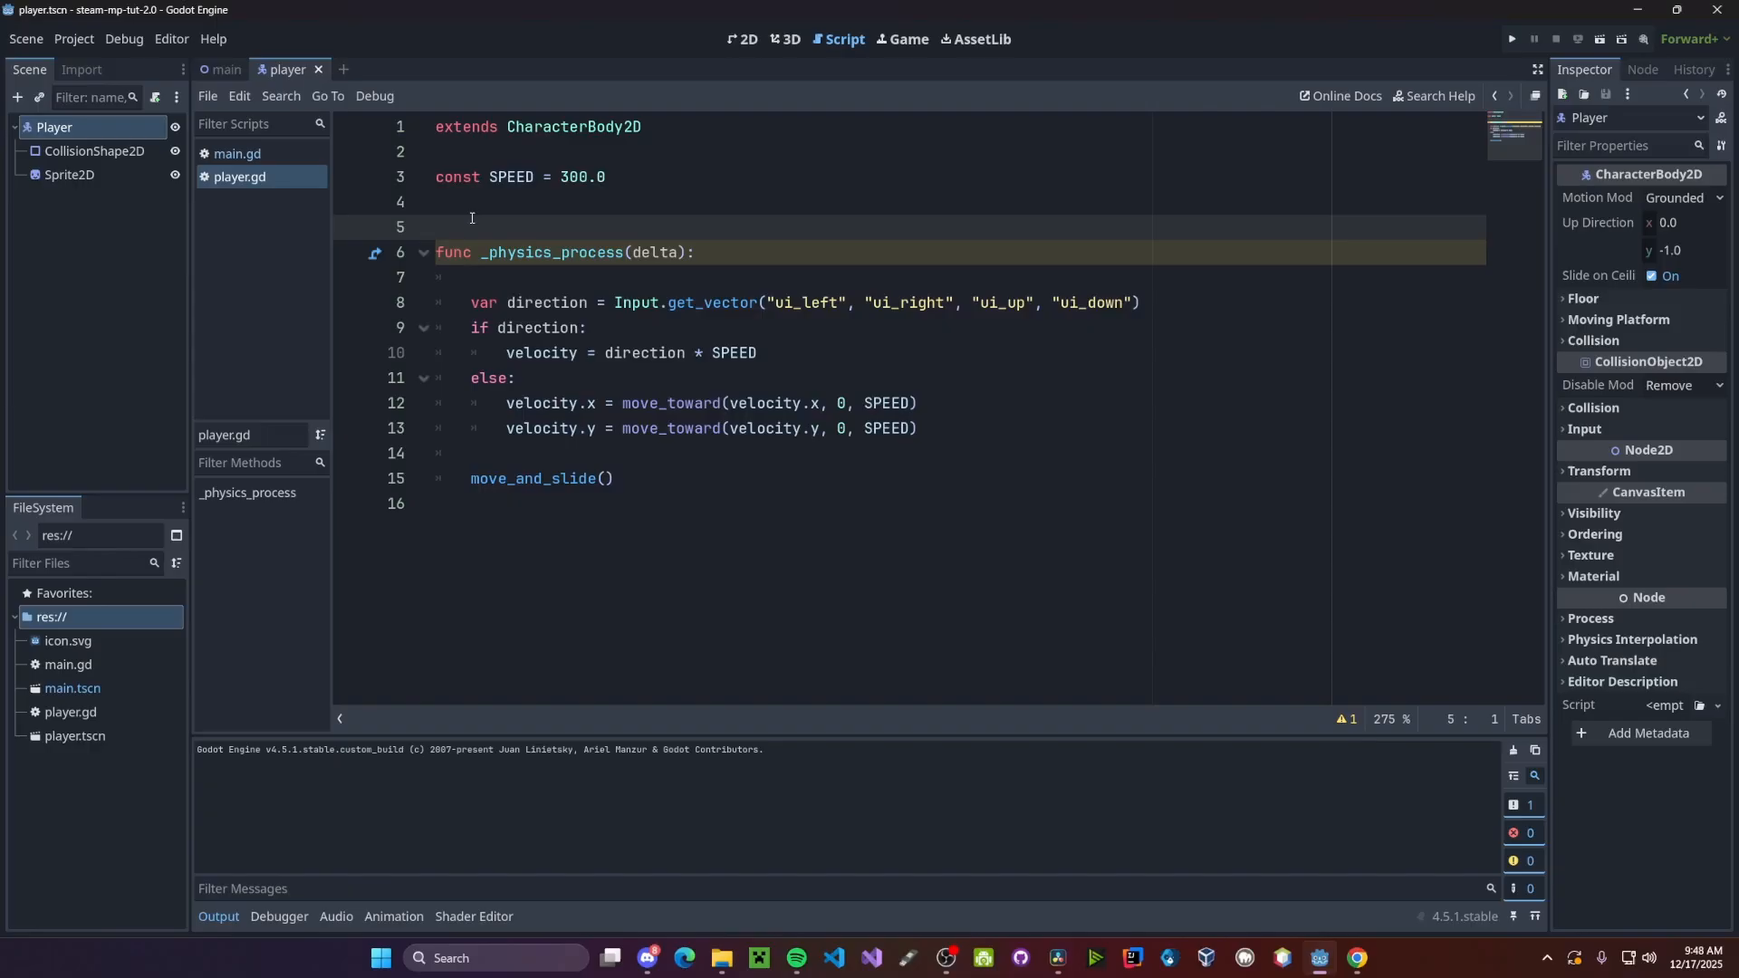
pyautogui.press('Return')
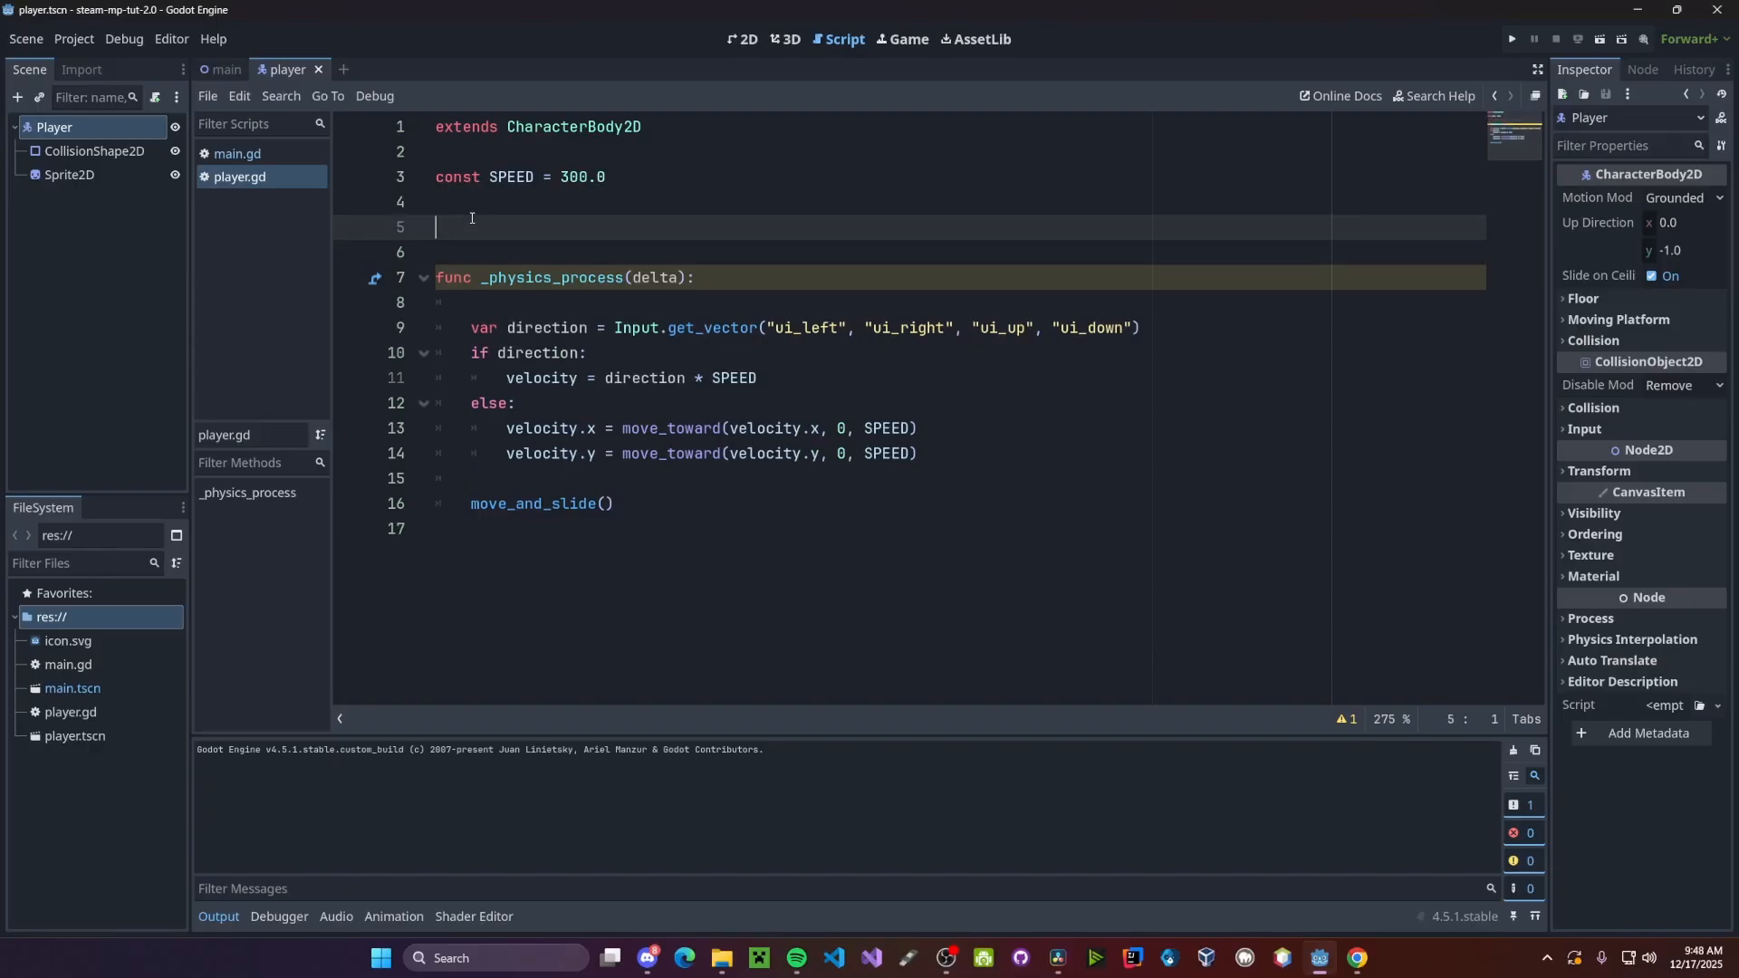
pyautogui.write('c _en')
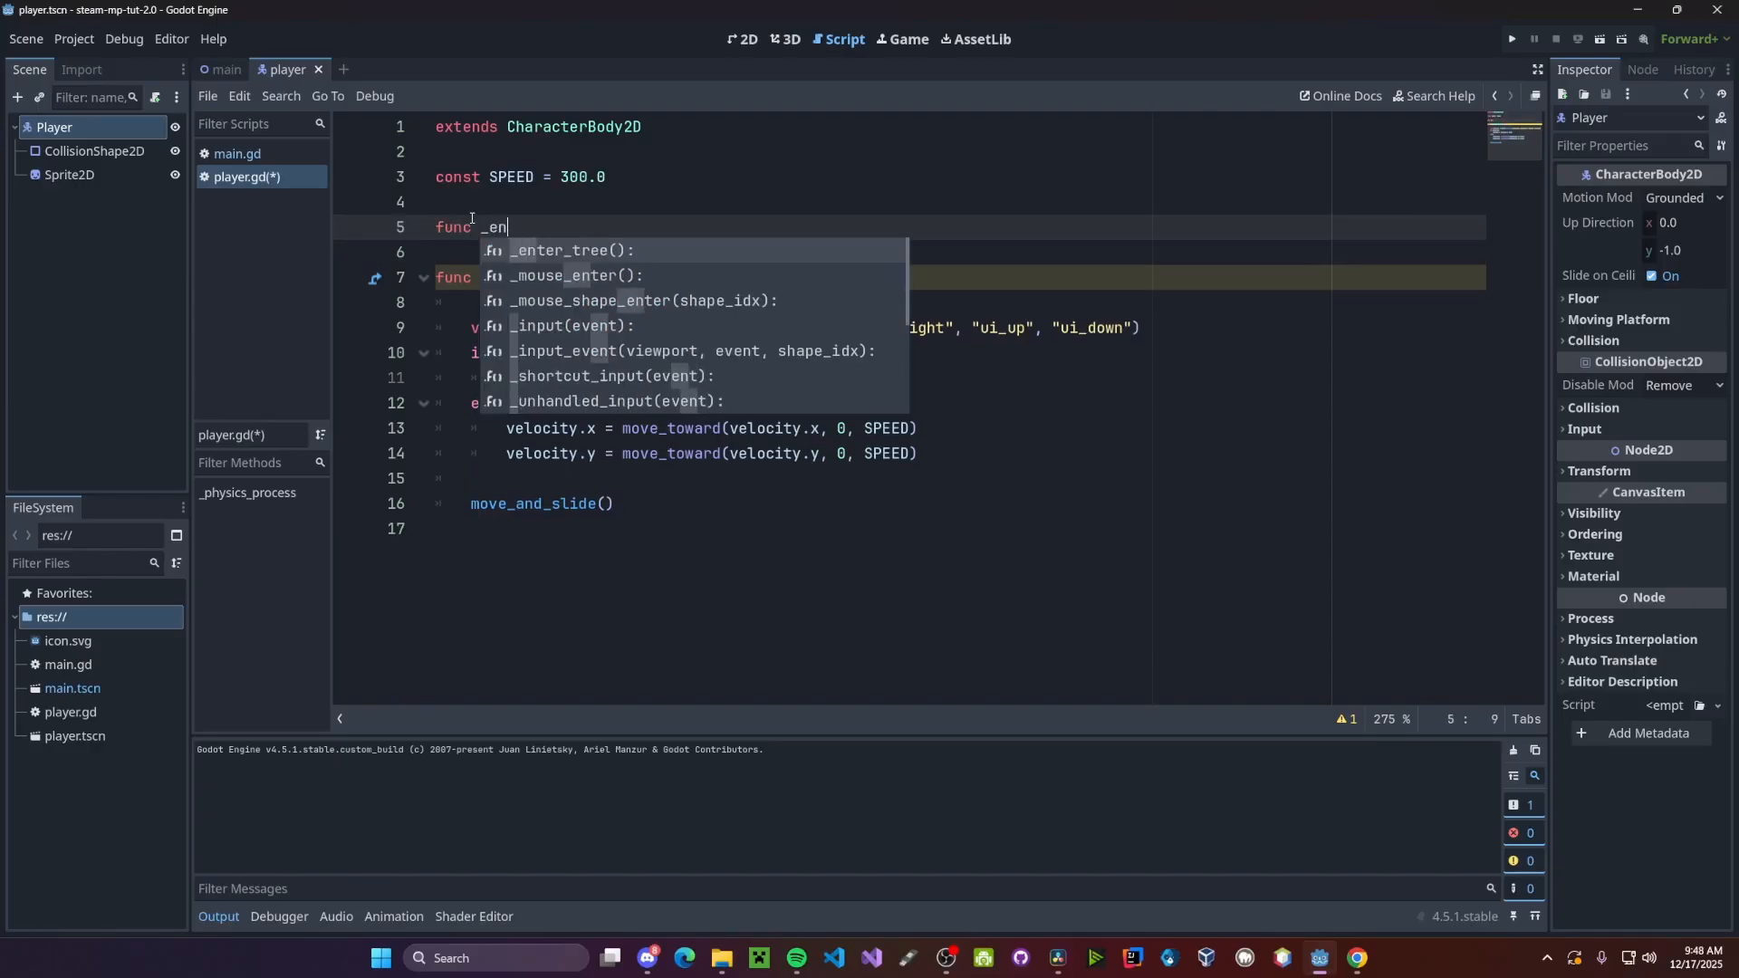
pyautogui.press('Return')
pyautogui.press('Return')
pyautogui.write('et_m')
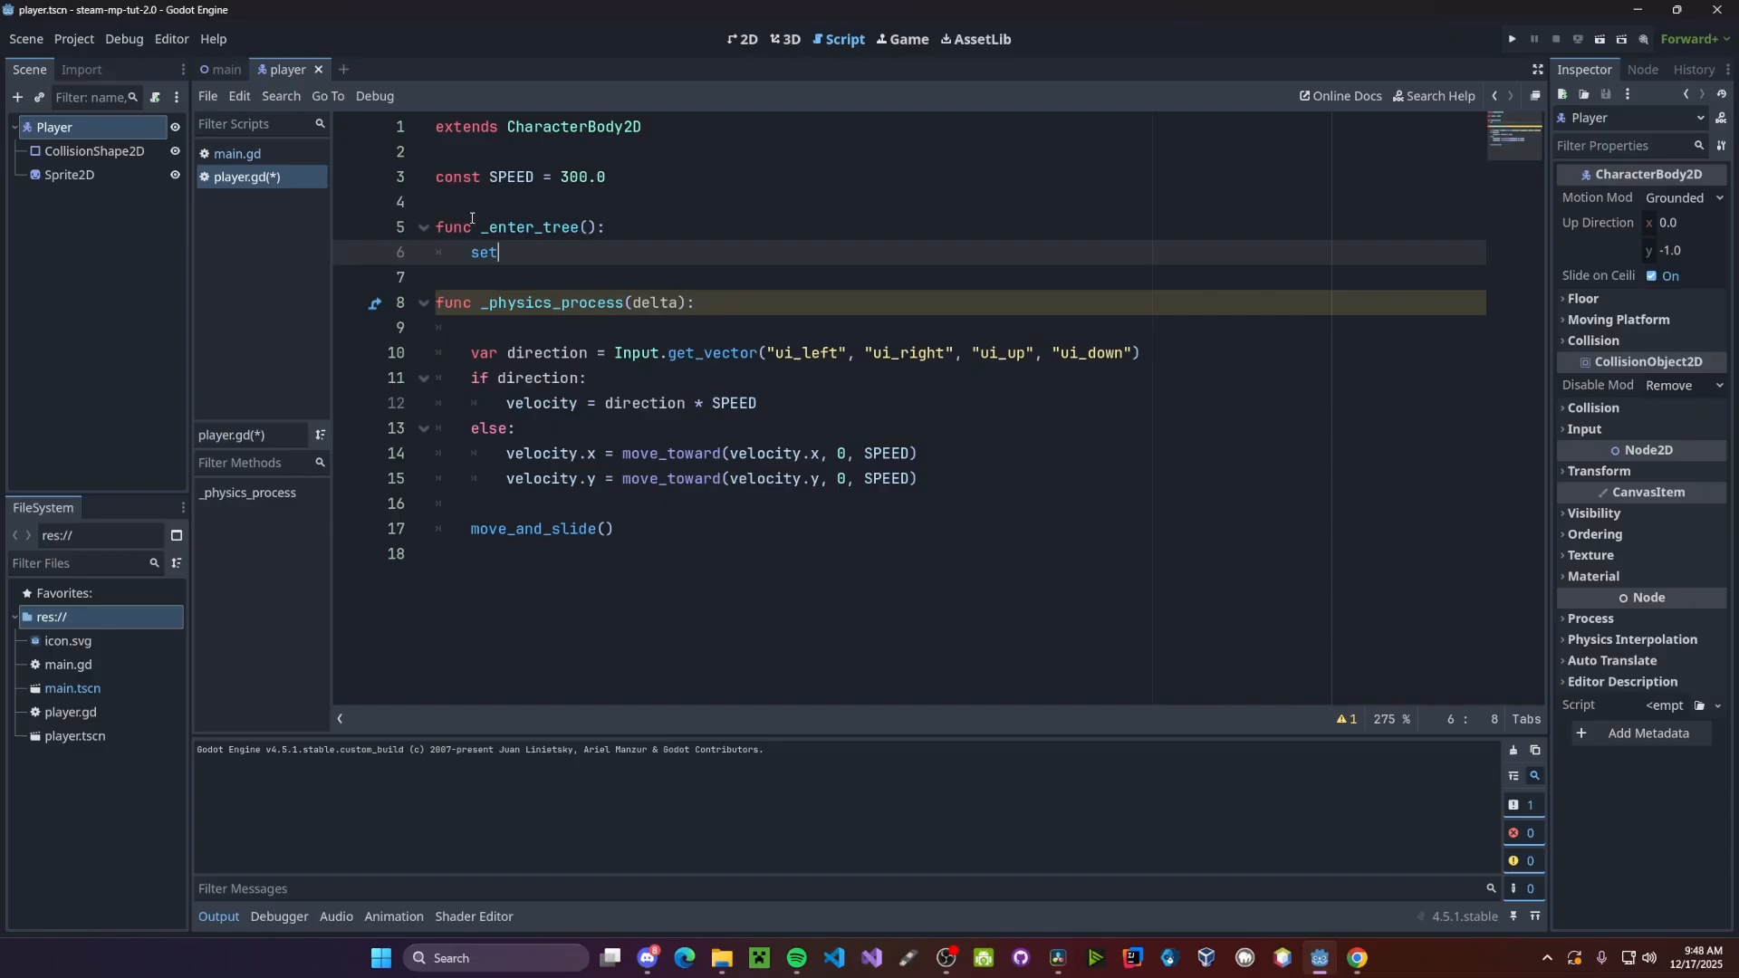
pyautogui.press('Return')
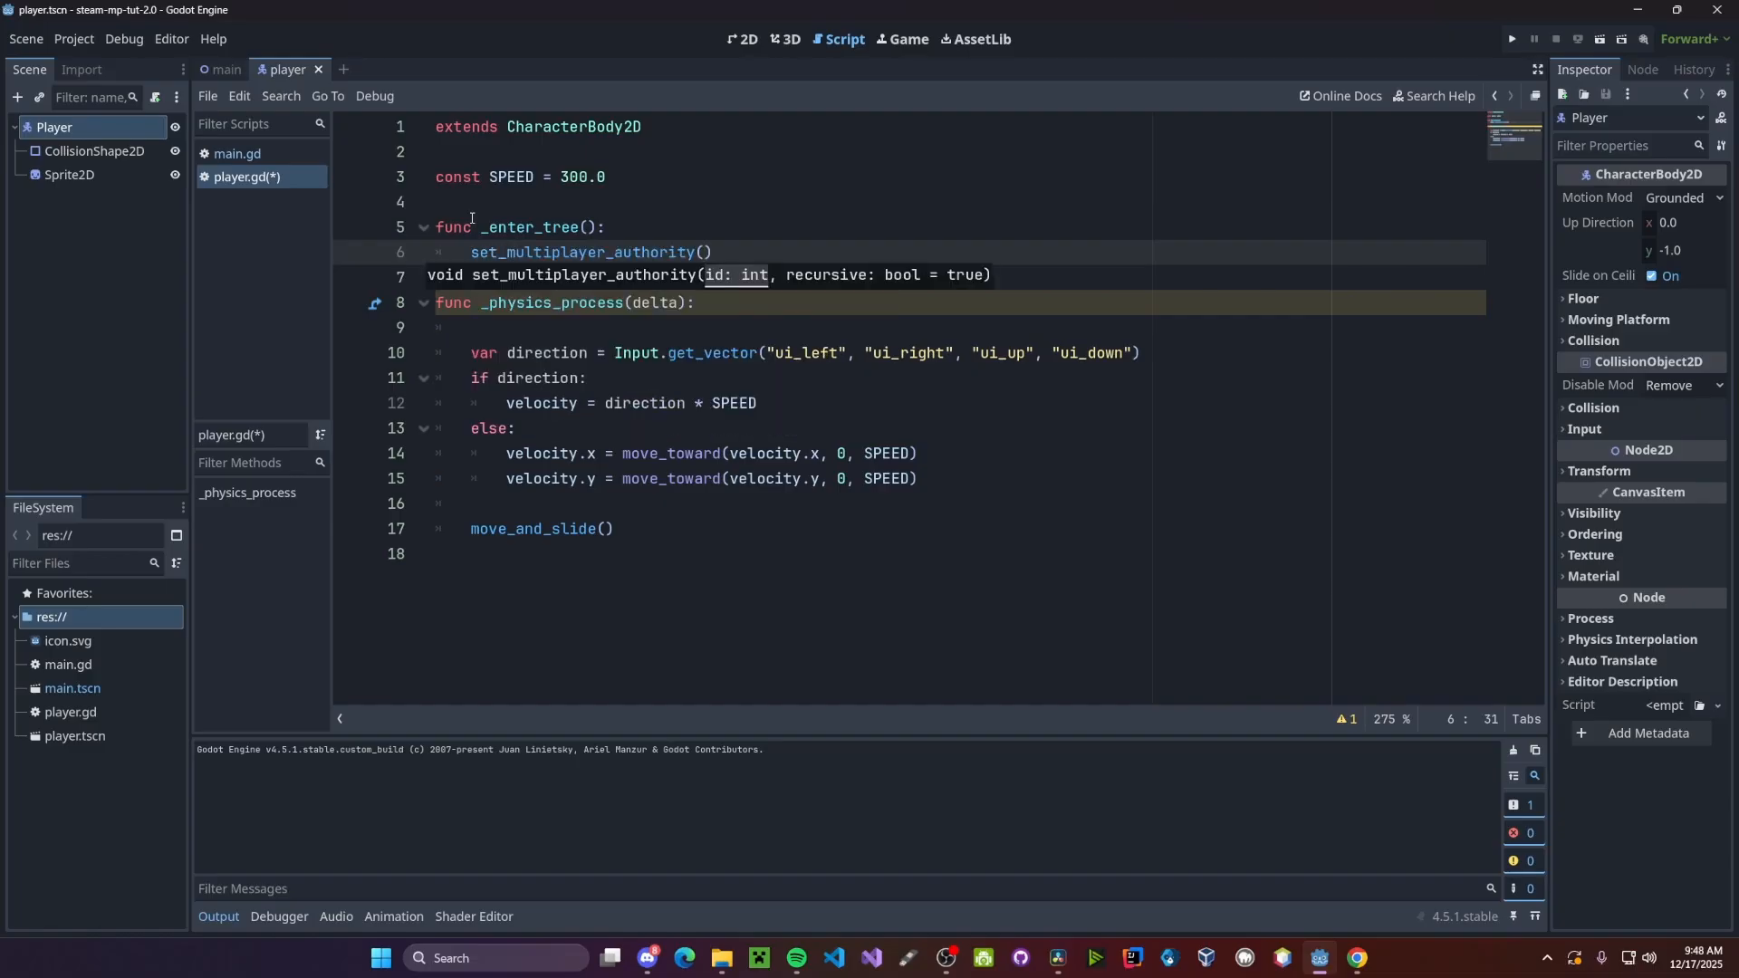
pyautogui.write('name,')
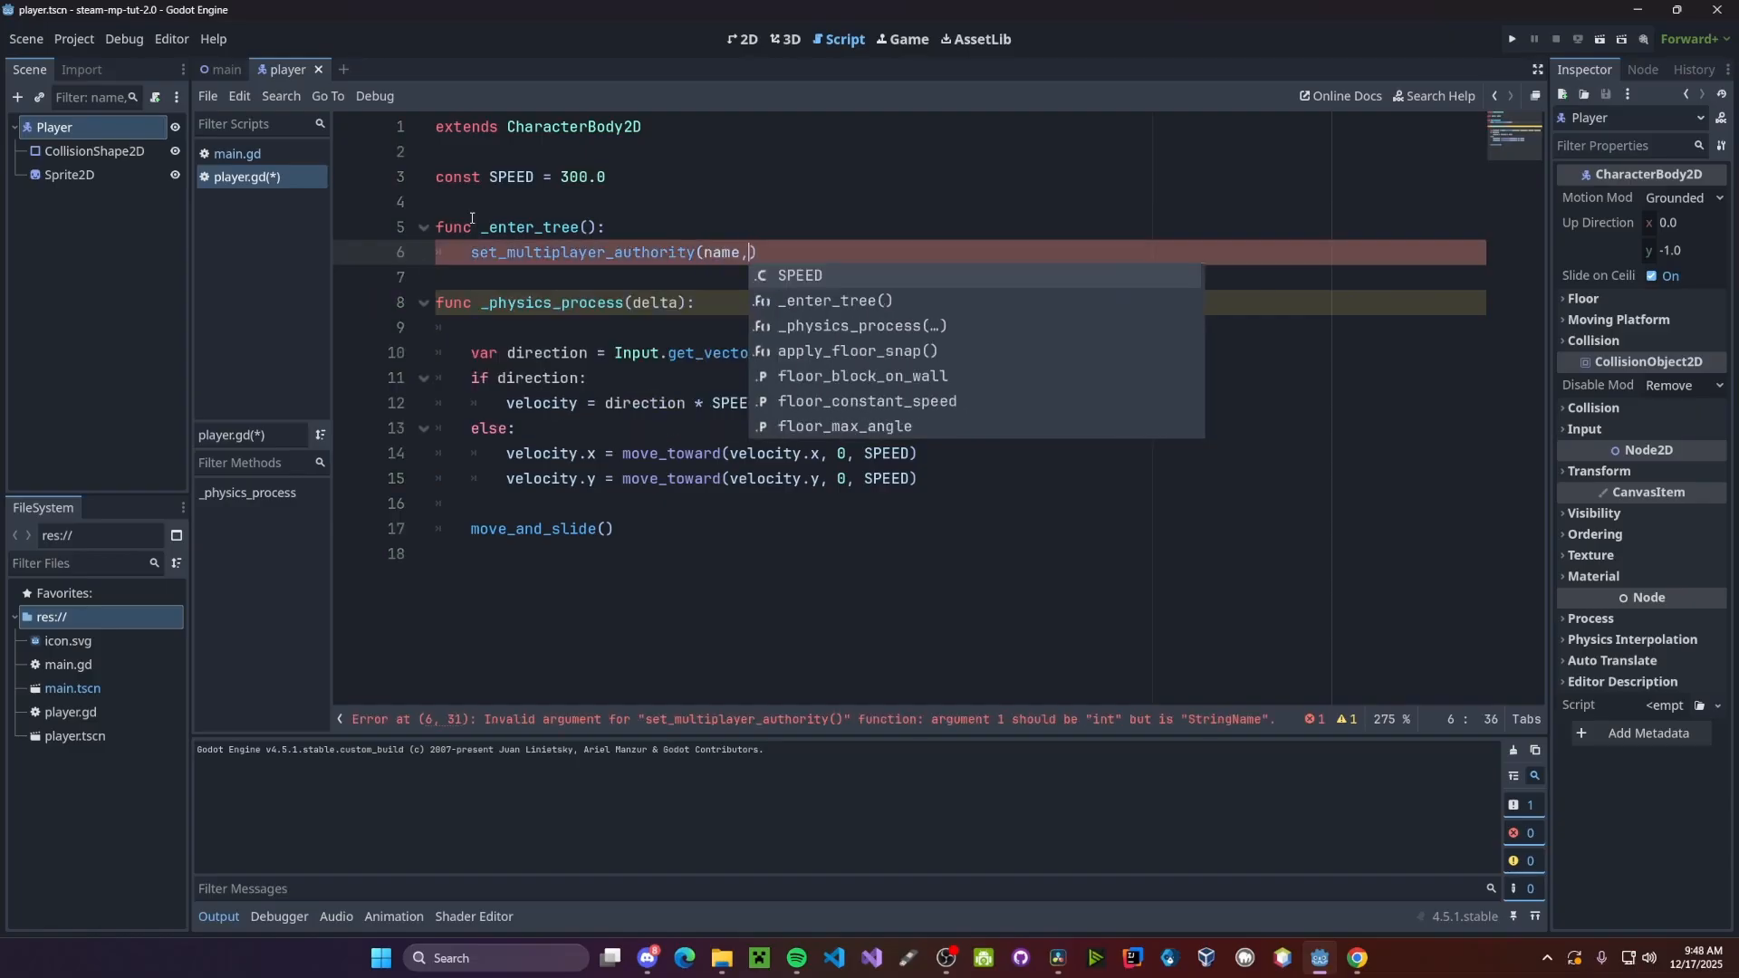
pyautogui.press('BackSpace')
pyautogui.write('.to_int')
pyautogui.press('Return')
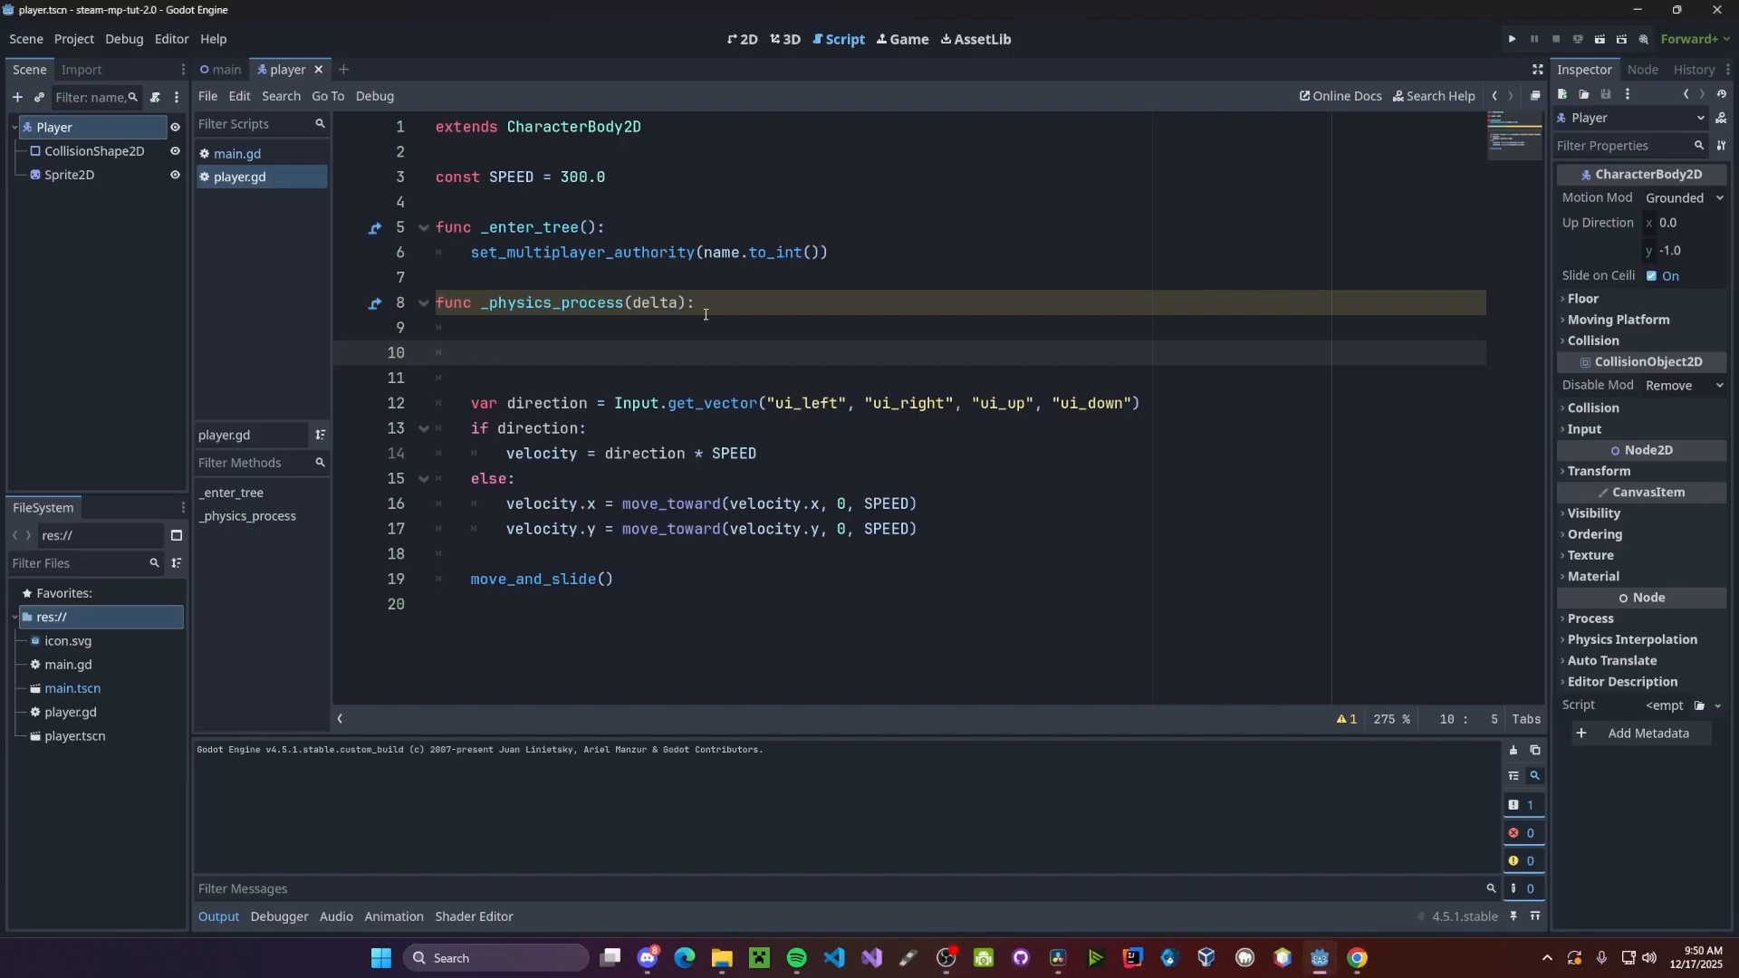
pyautogui.write('if !is_')
pyautogui.write('mu')
pyautogui.press('Return')
pyautogui.press('Return')
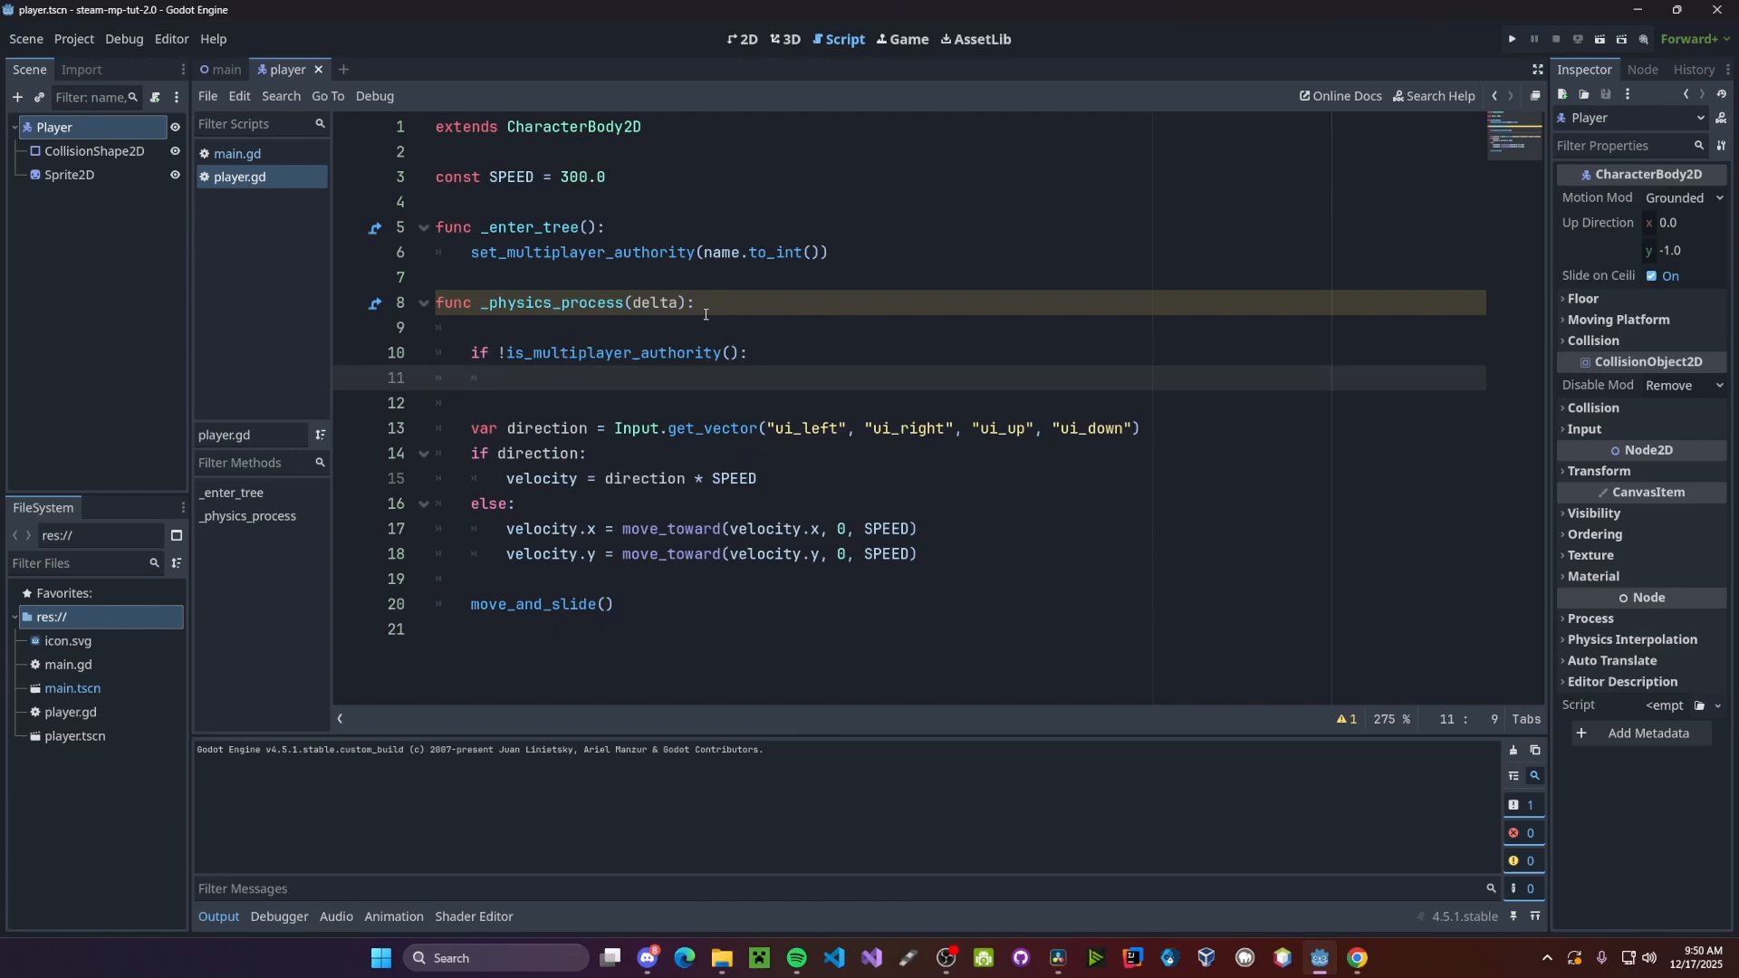
pyautogui.write('r')
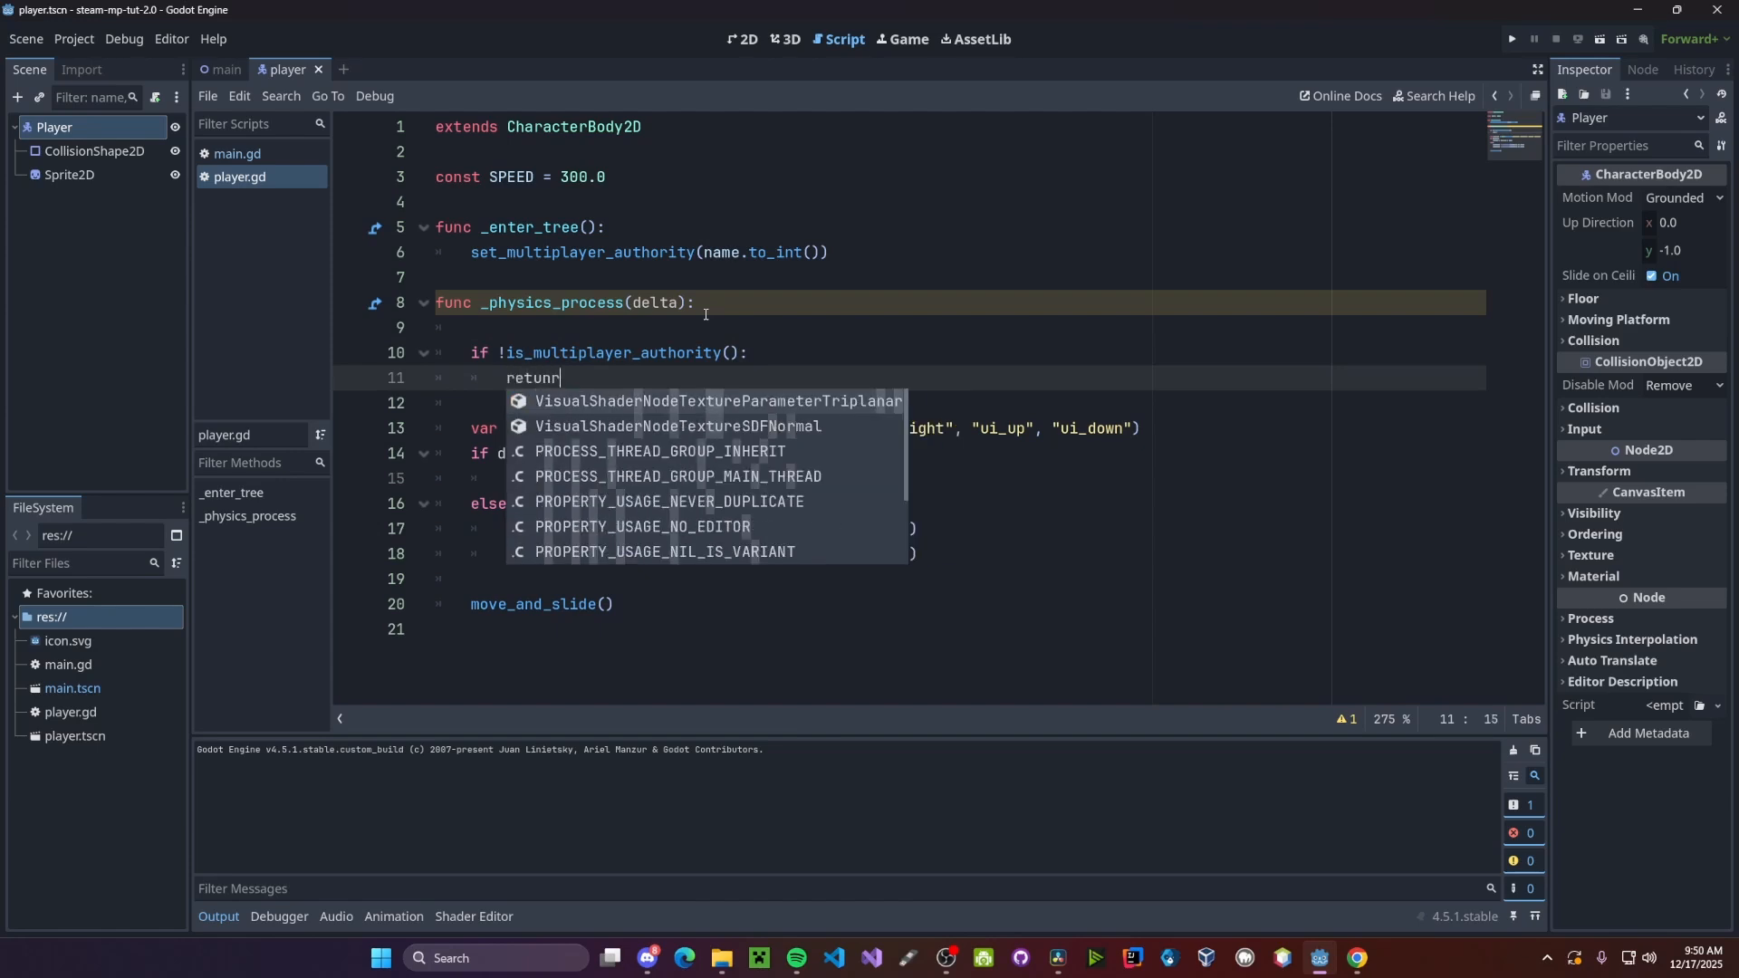
pyautogui.write('eturn')
# Add a MultiplayerSynchronizer to Player and pick Player's position as the property to sync.
pyautogui.click(18, 97)
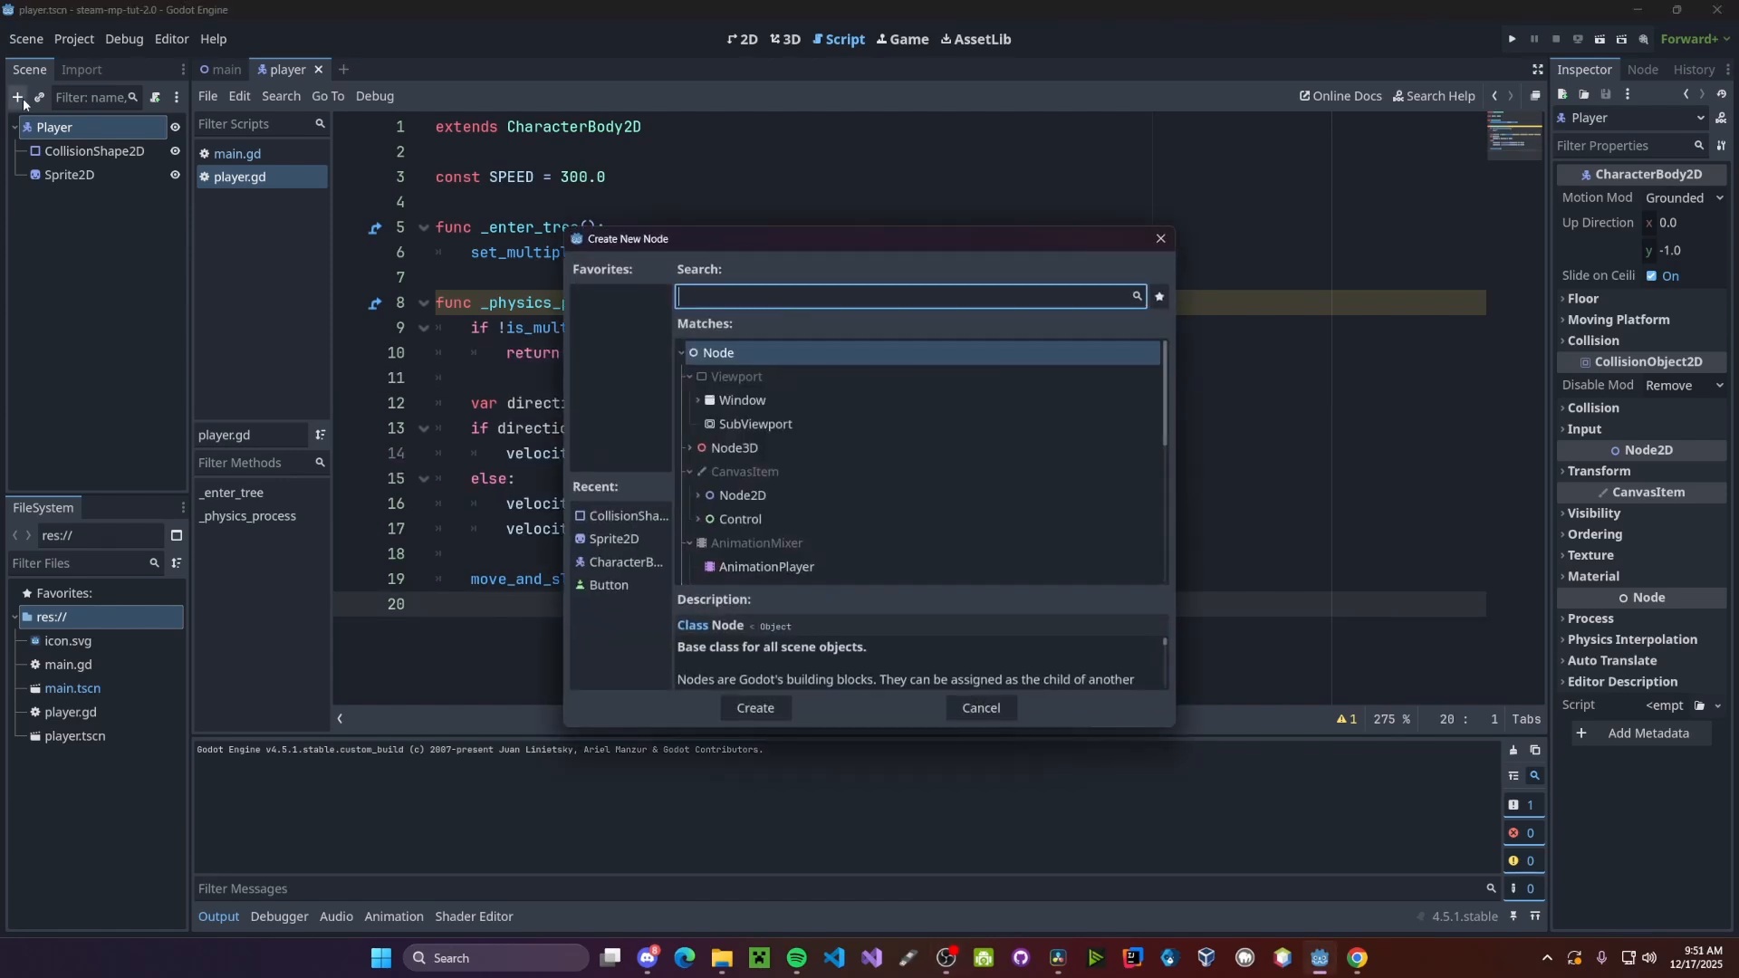
pyautogui.write('mult')
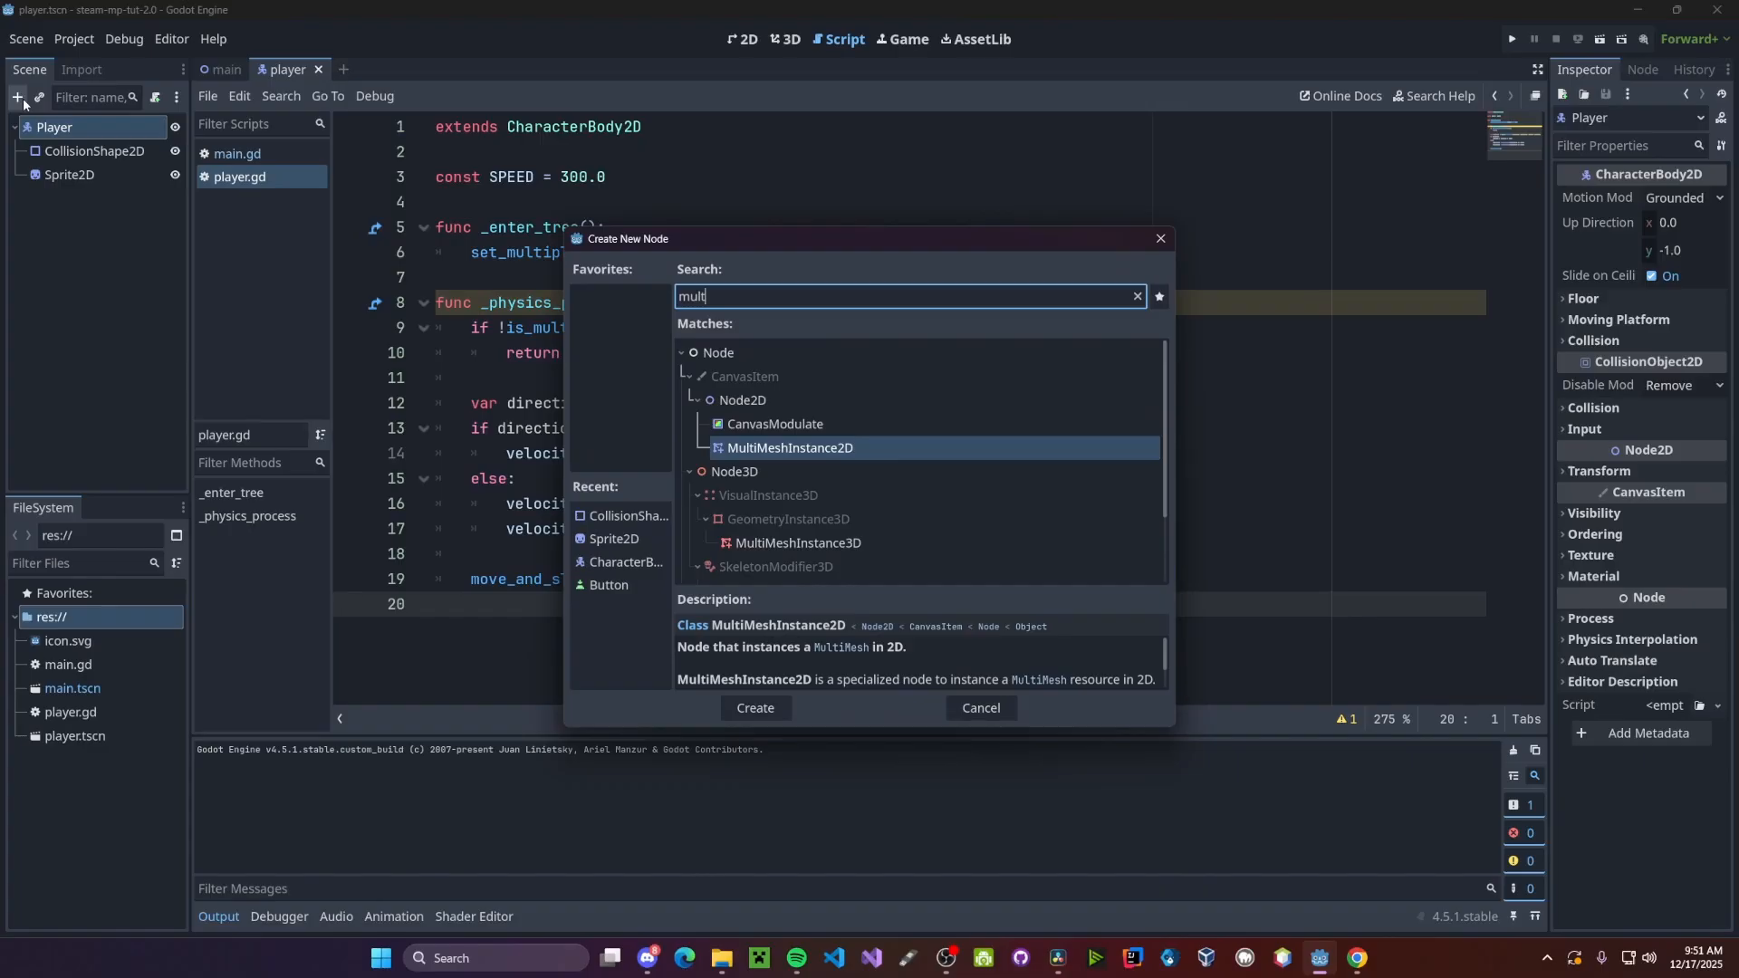
pyautogui.write('p')
pyautogui.press('Down')
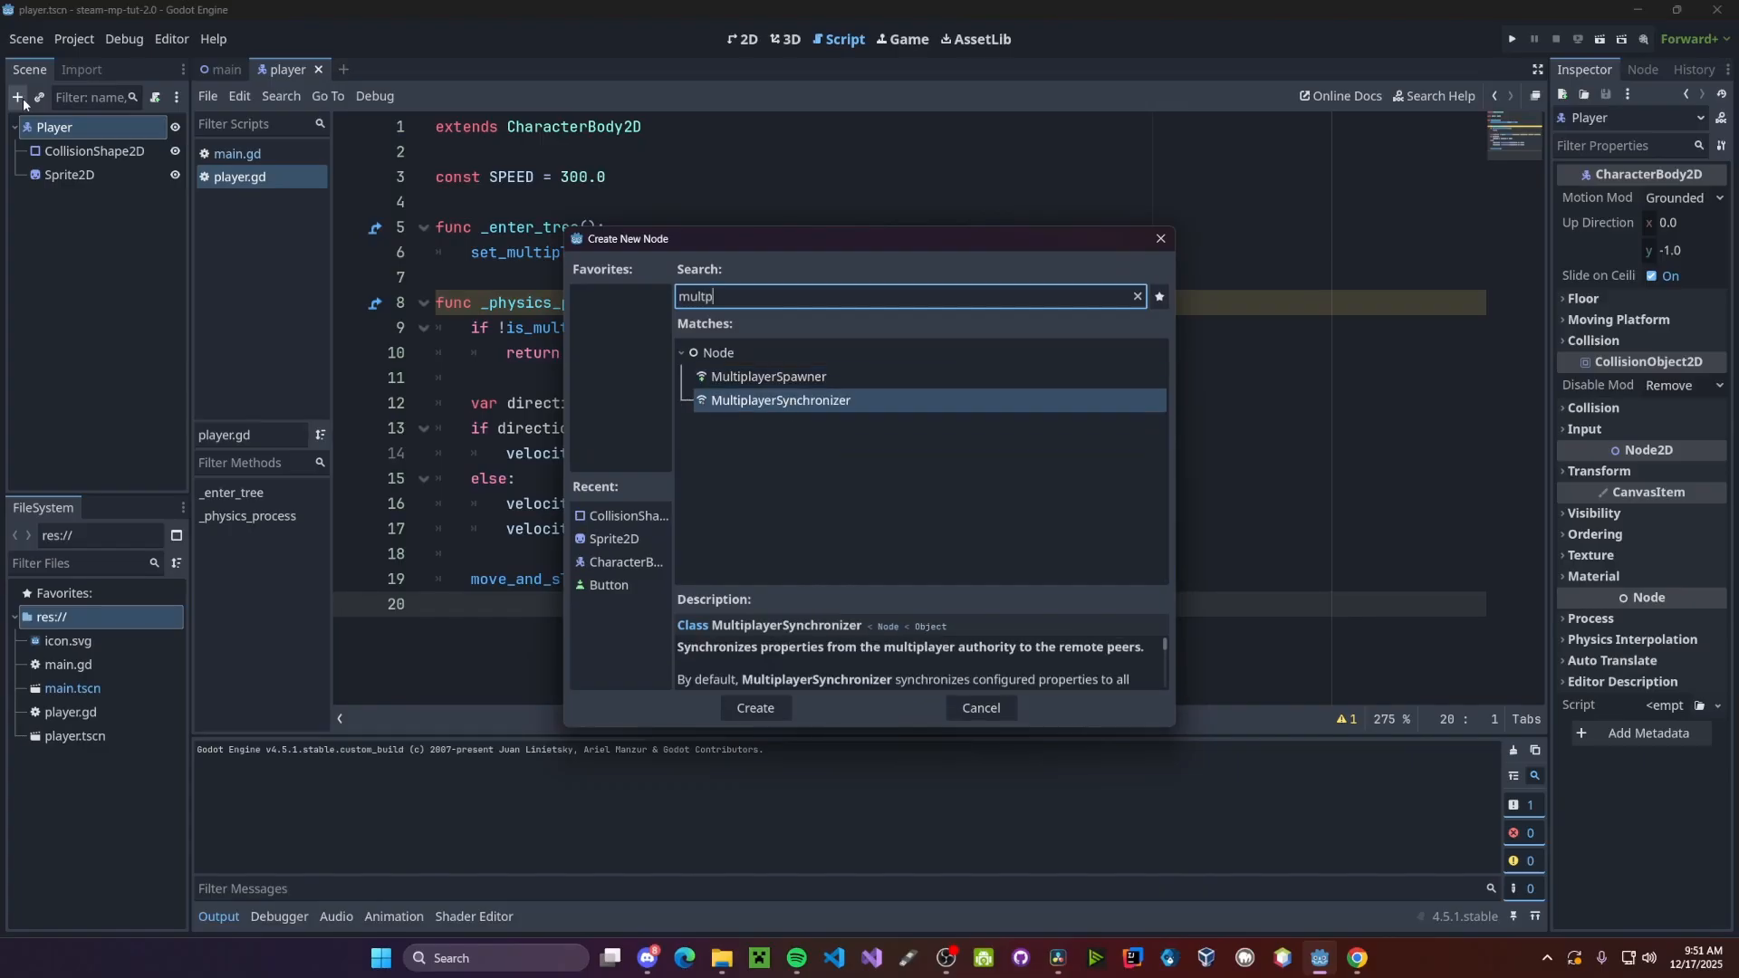
pyautogui.press('Return')
pyautogui.click(270, 778)
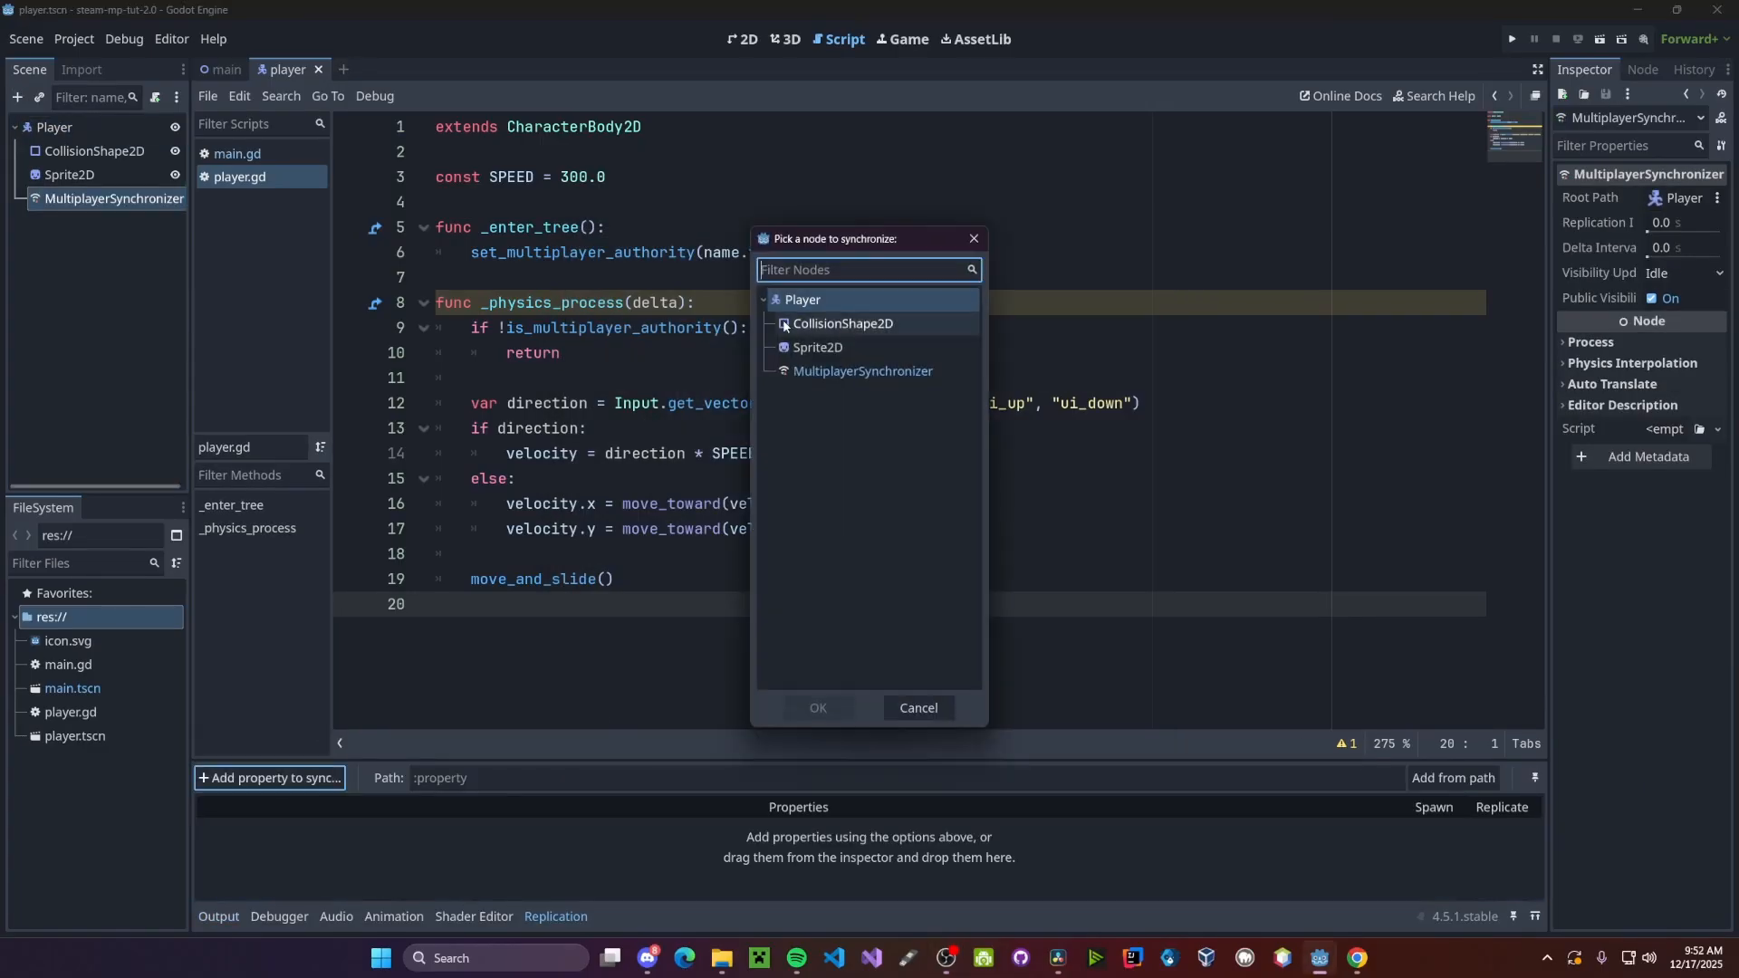
pyautogui.click(804, 301)
pyautogui.doubleClick(805, 301)
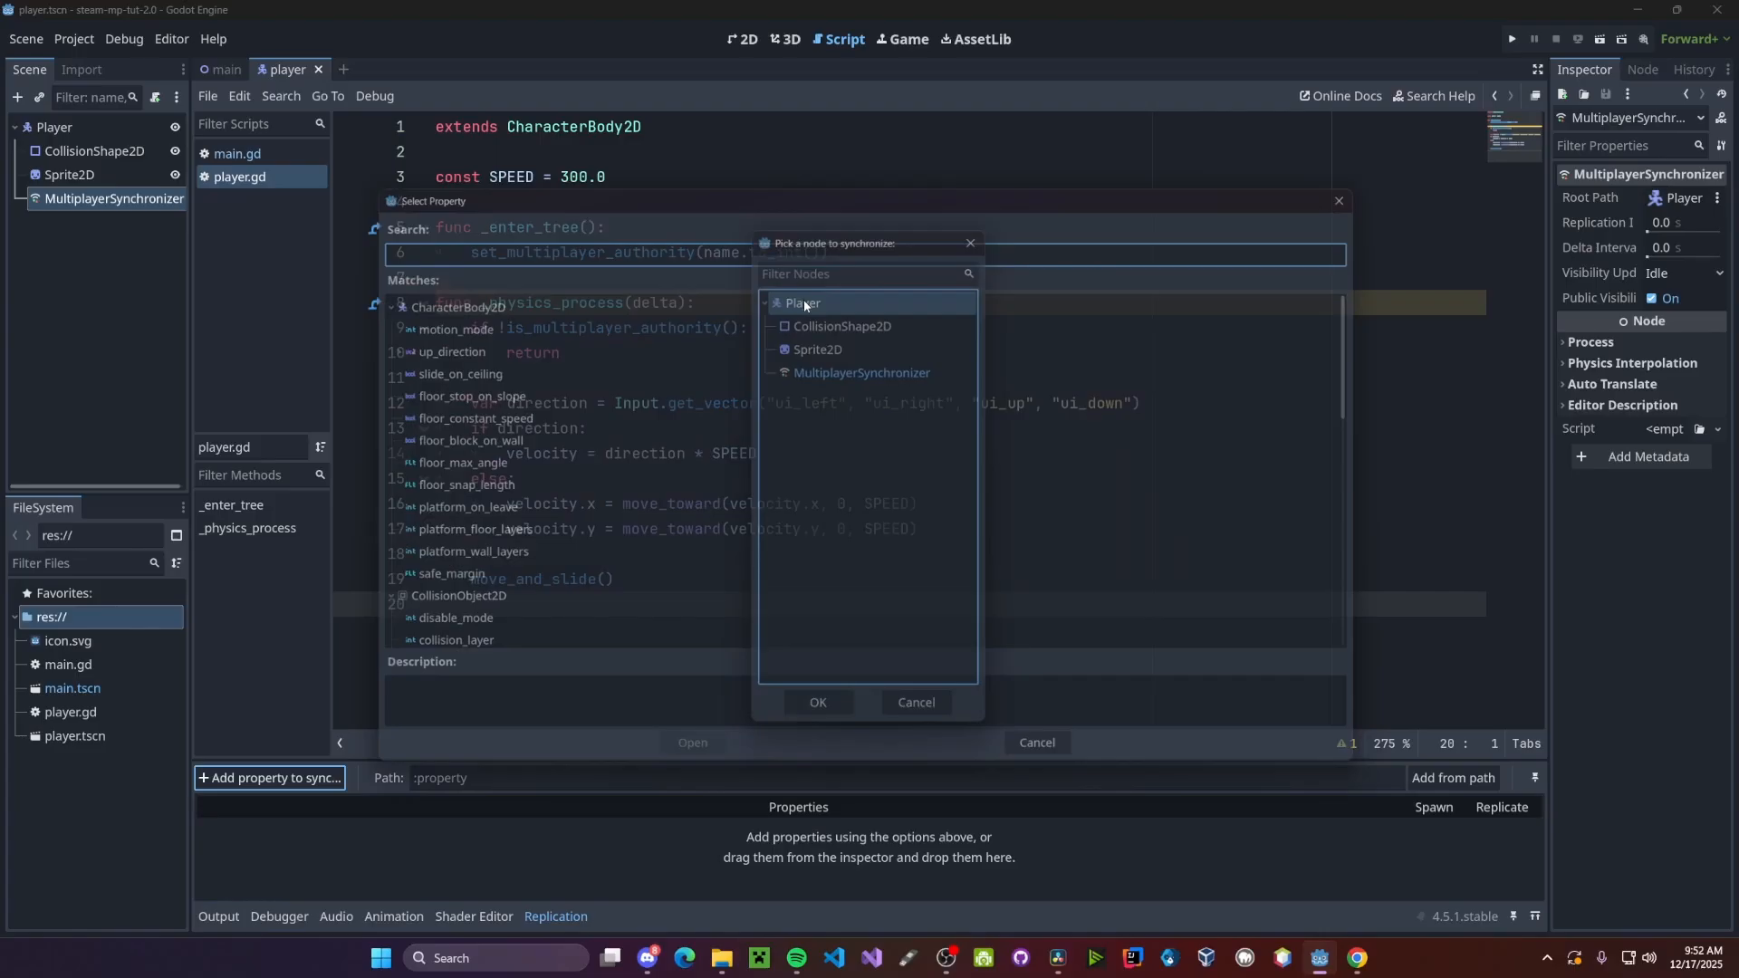
pyautogui.write('p')
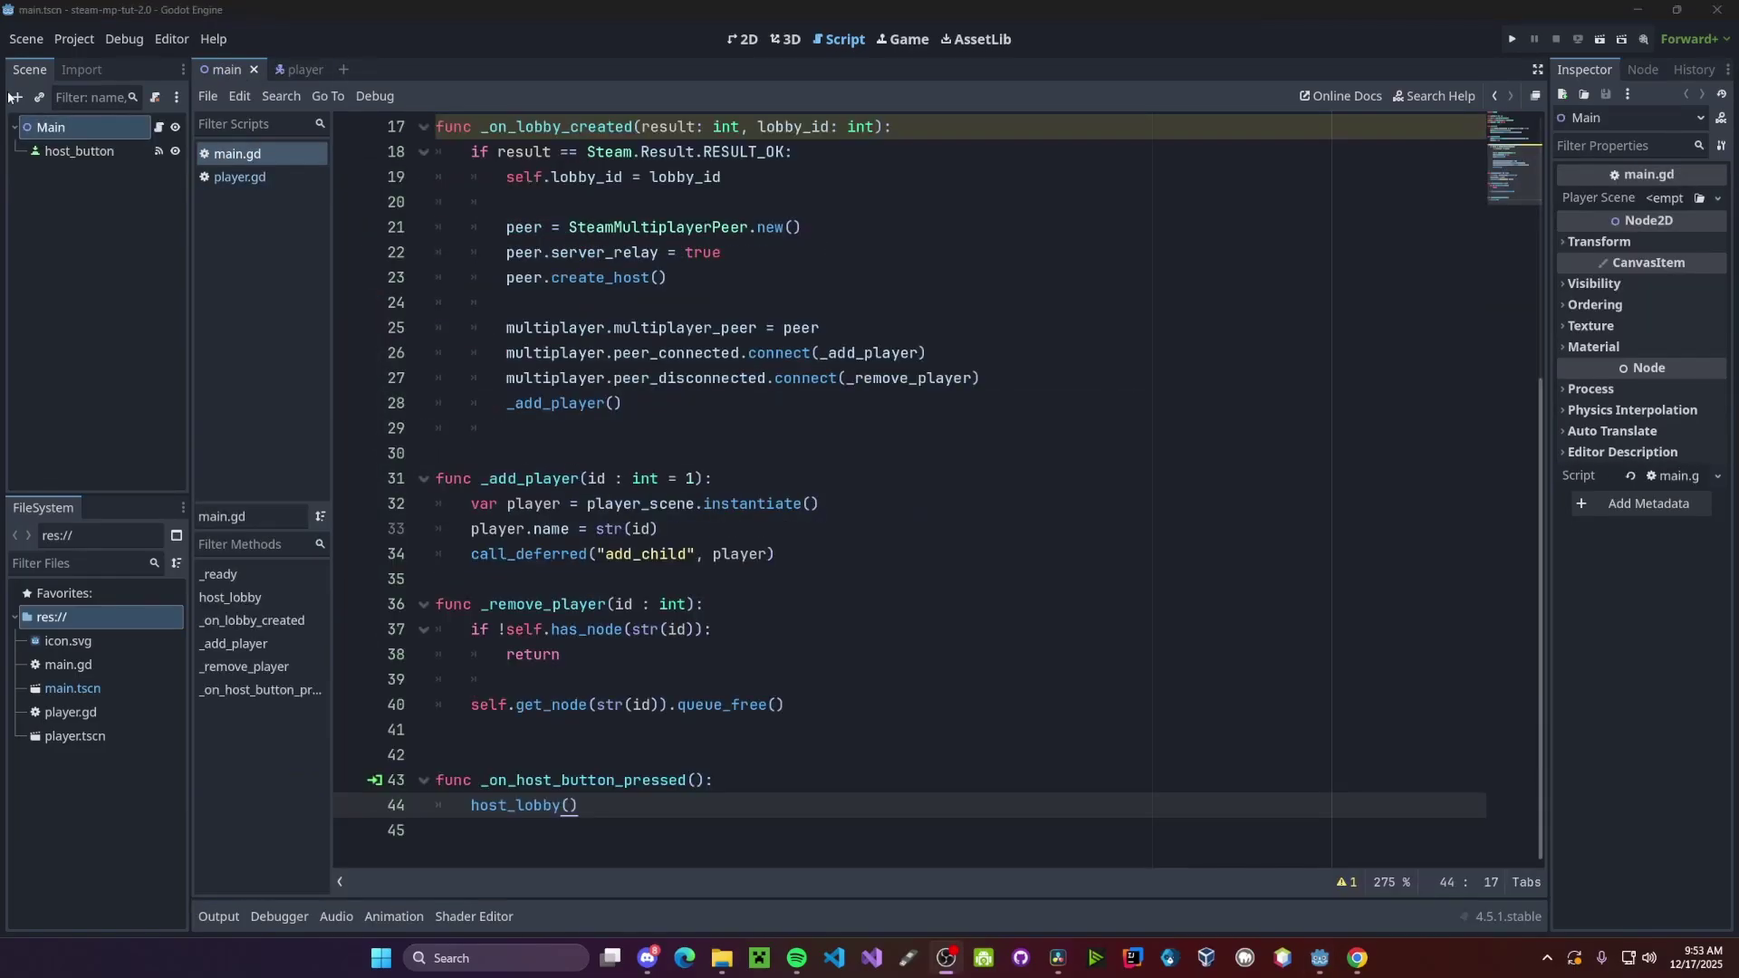
# Add a MultiplayerSpawner under Main with its spawn path assigned to Main.
pyautogui.click(18, 97)
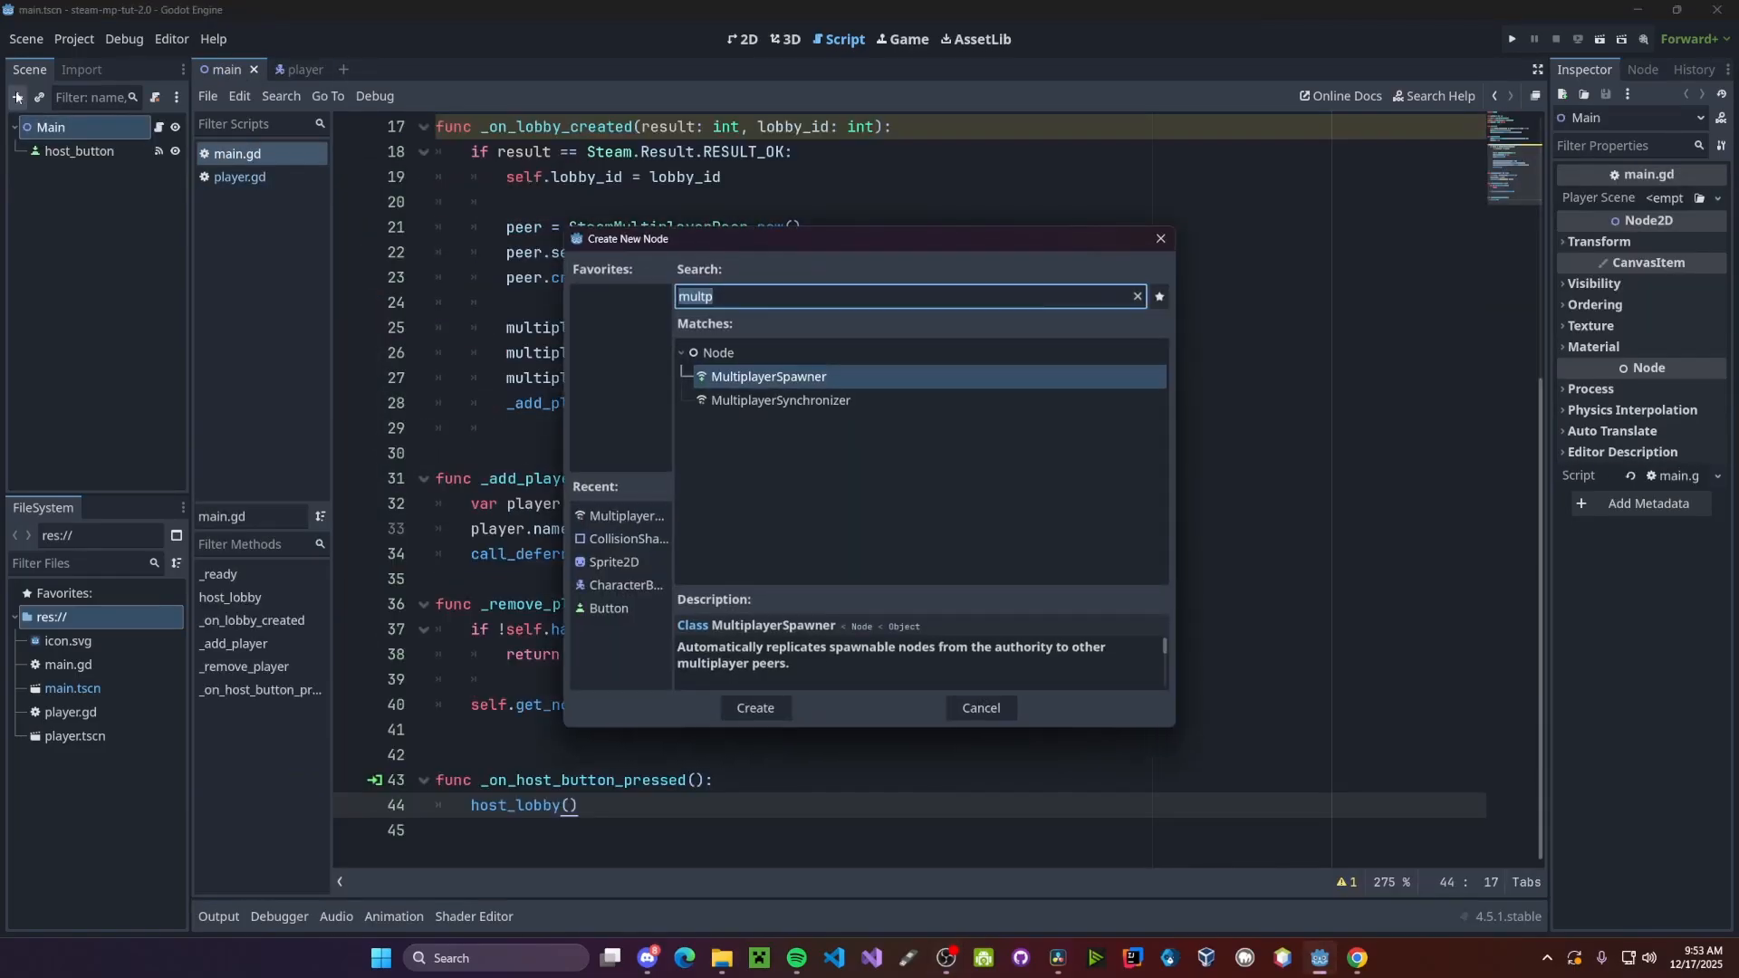
pyautogui.press('Return')
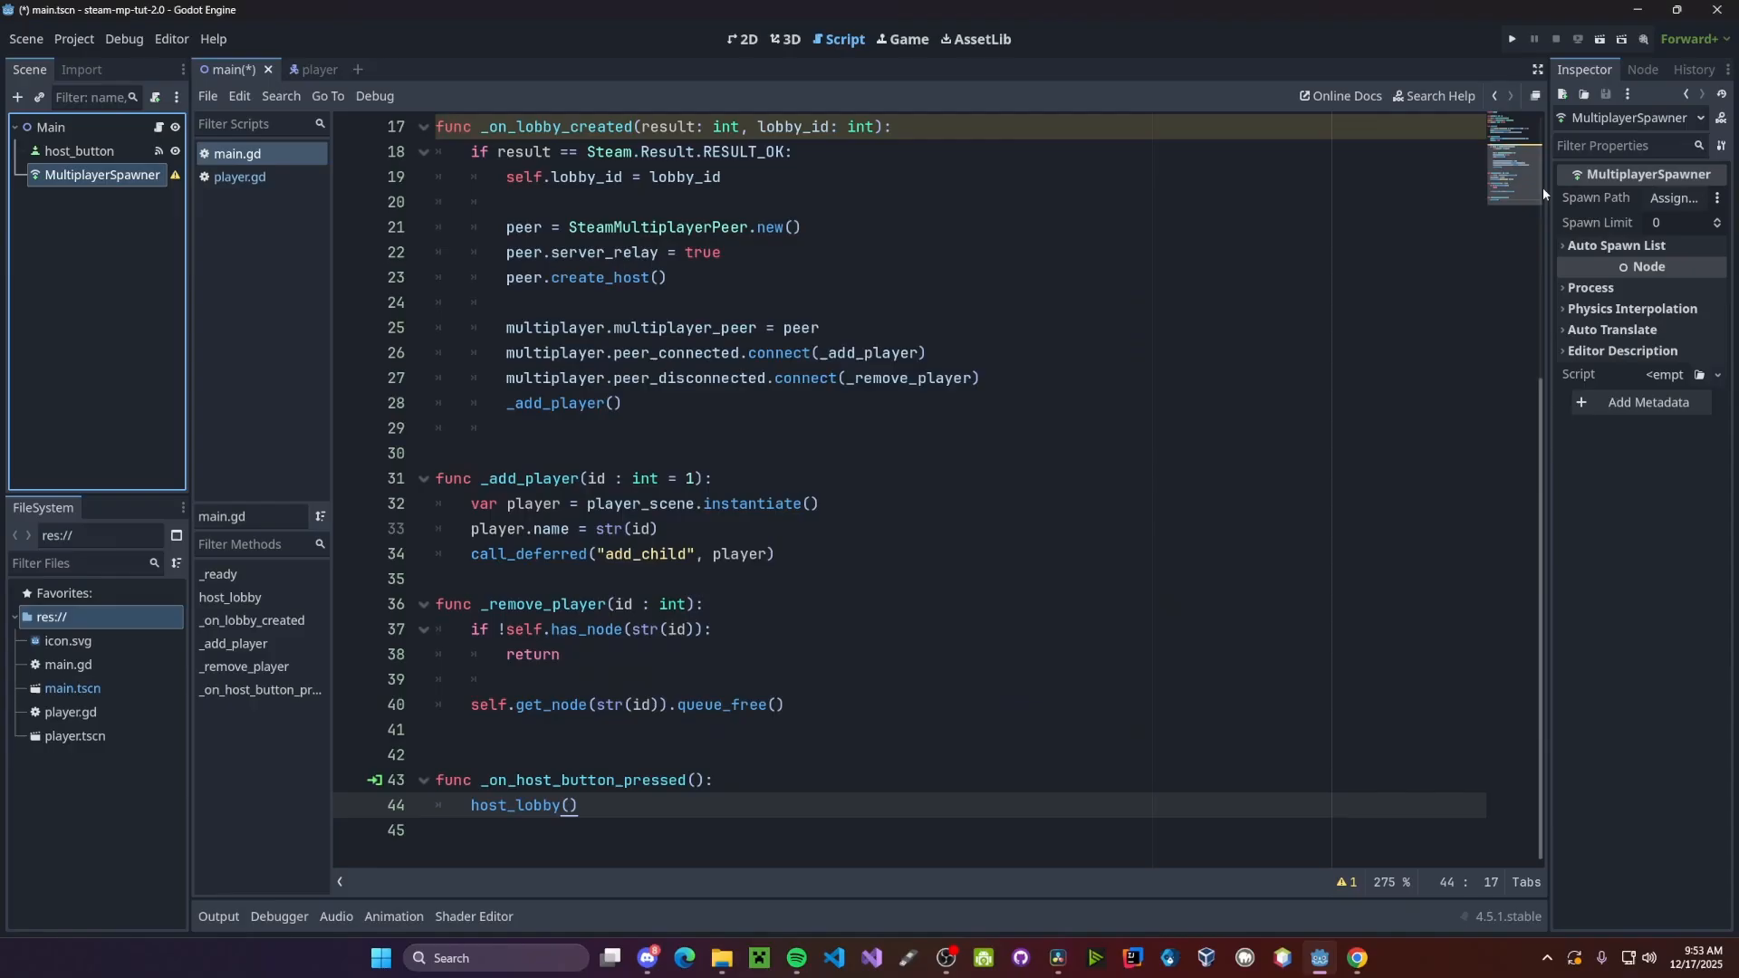
pyautogui.click(1673, 198)
pyautogui.click(831, 298)
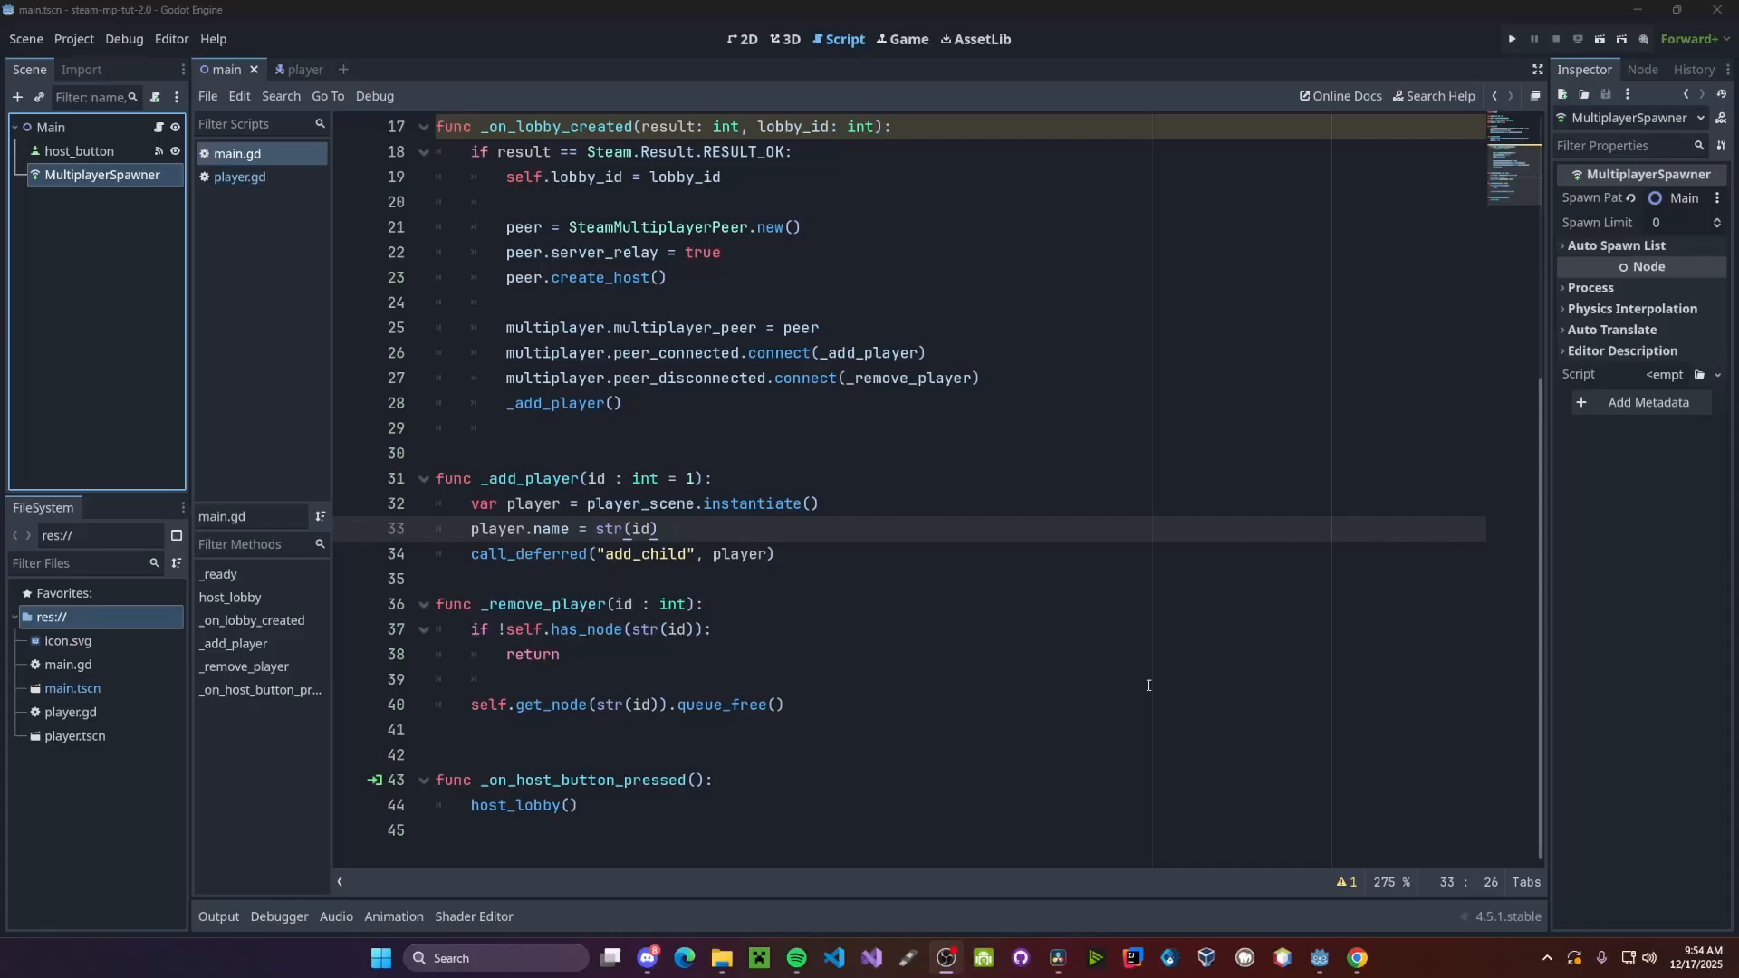
# Set Main's Player Scene property to player.tscn and run the game.
pyautogui.click(51, 127)
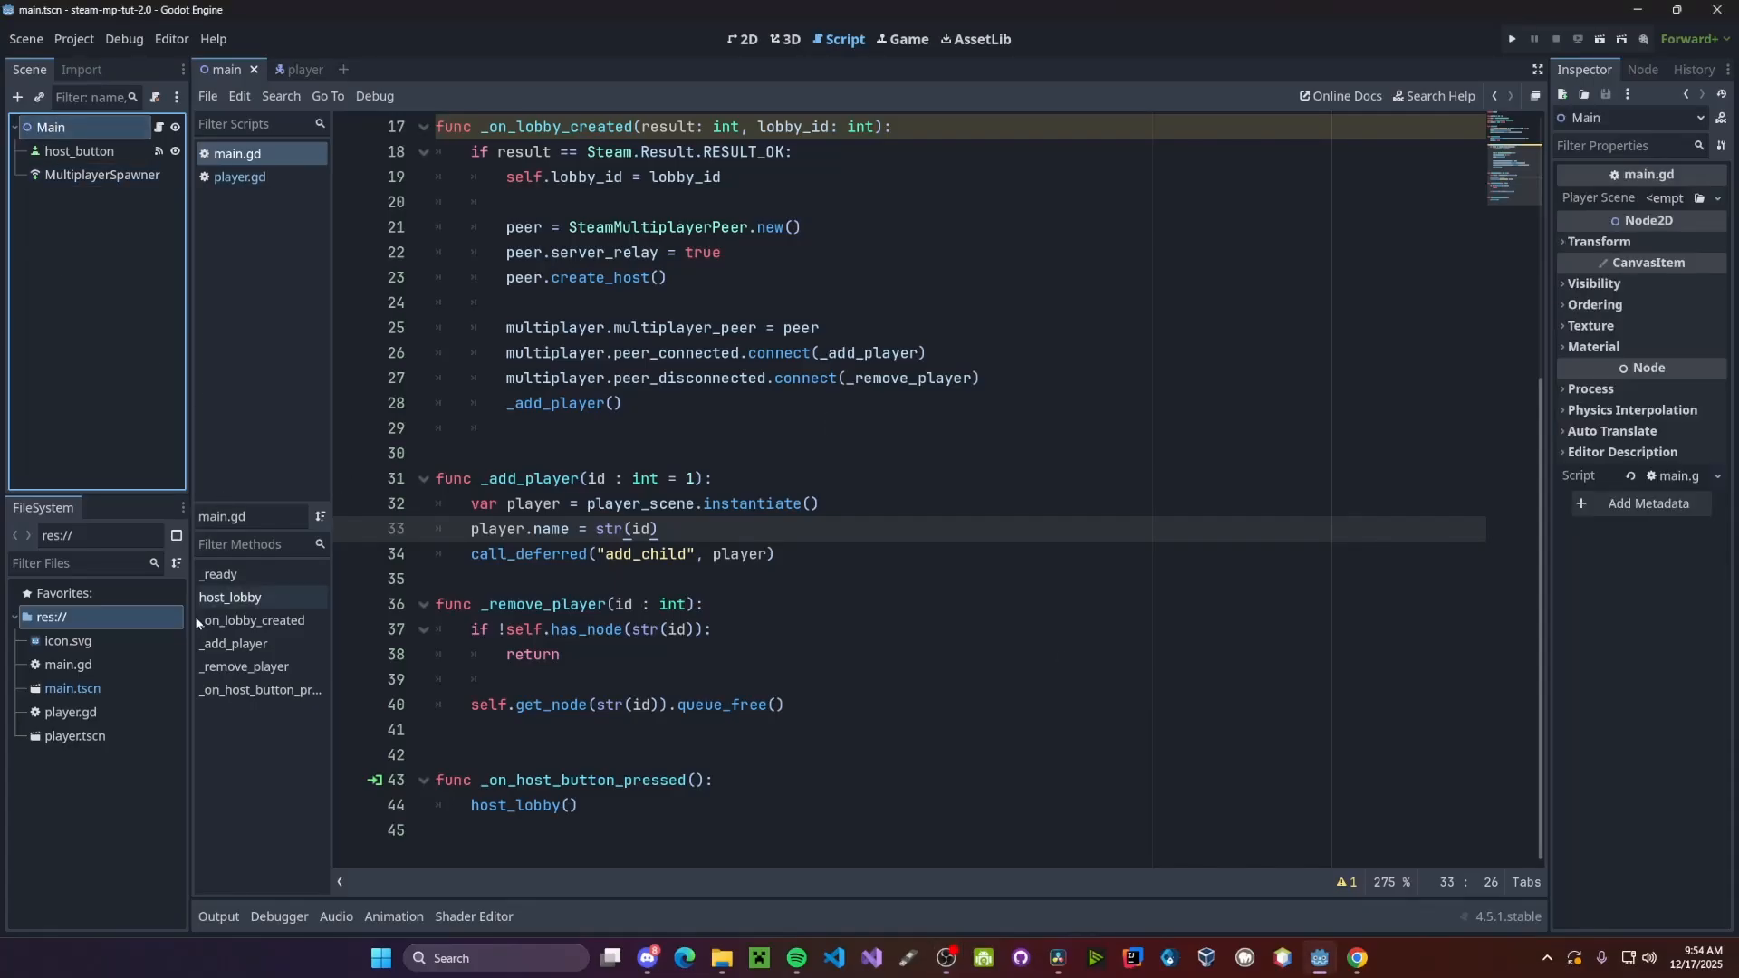
pyautogui.moveTo(73, 736); pyautogui.dragTo(1669, 204)
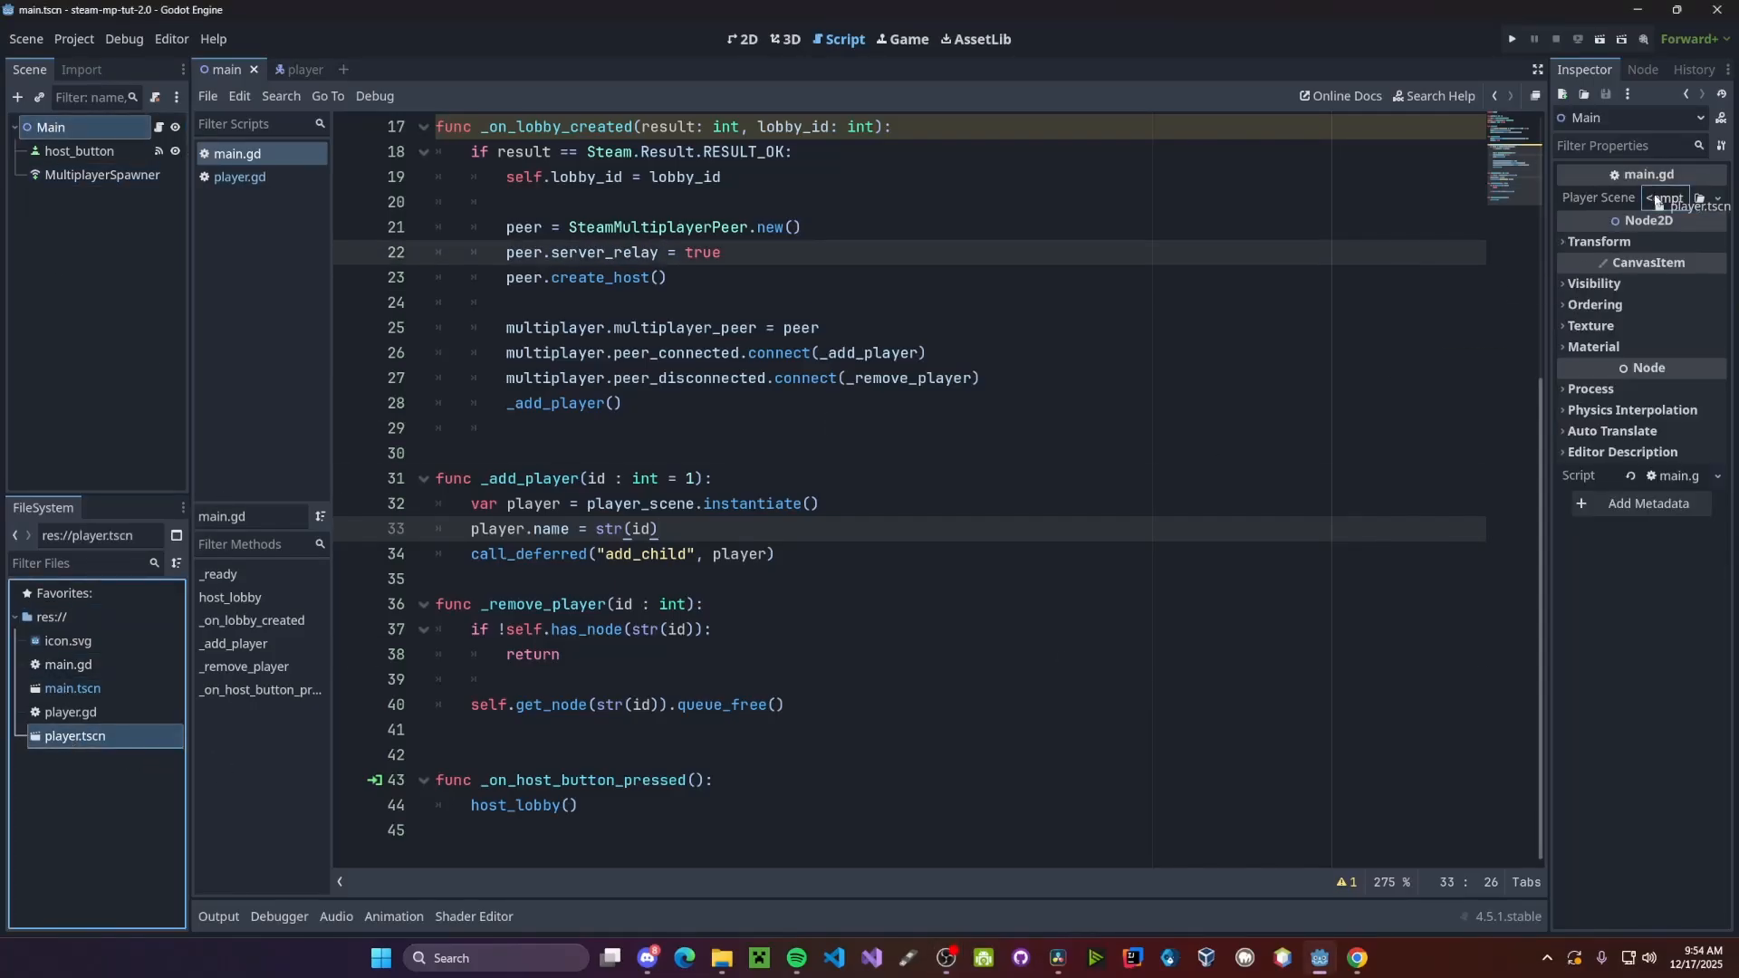
pyautogui.scroll(5, 619, 242)
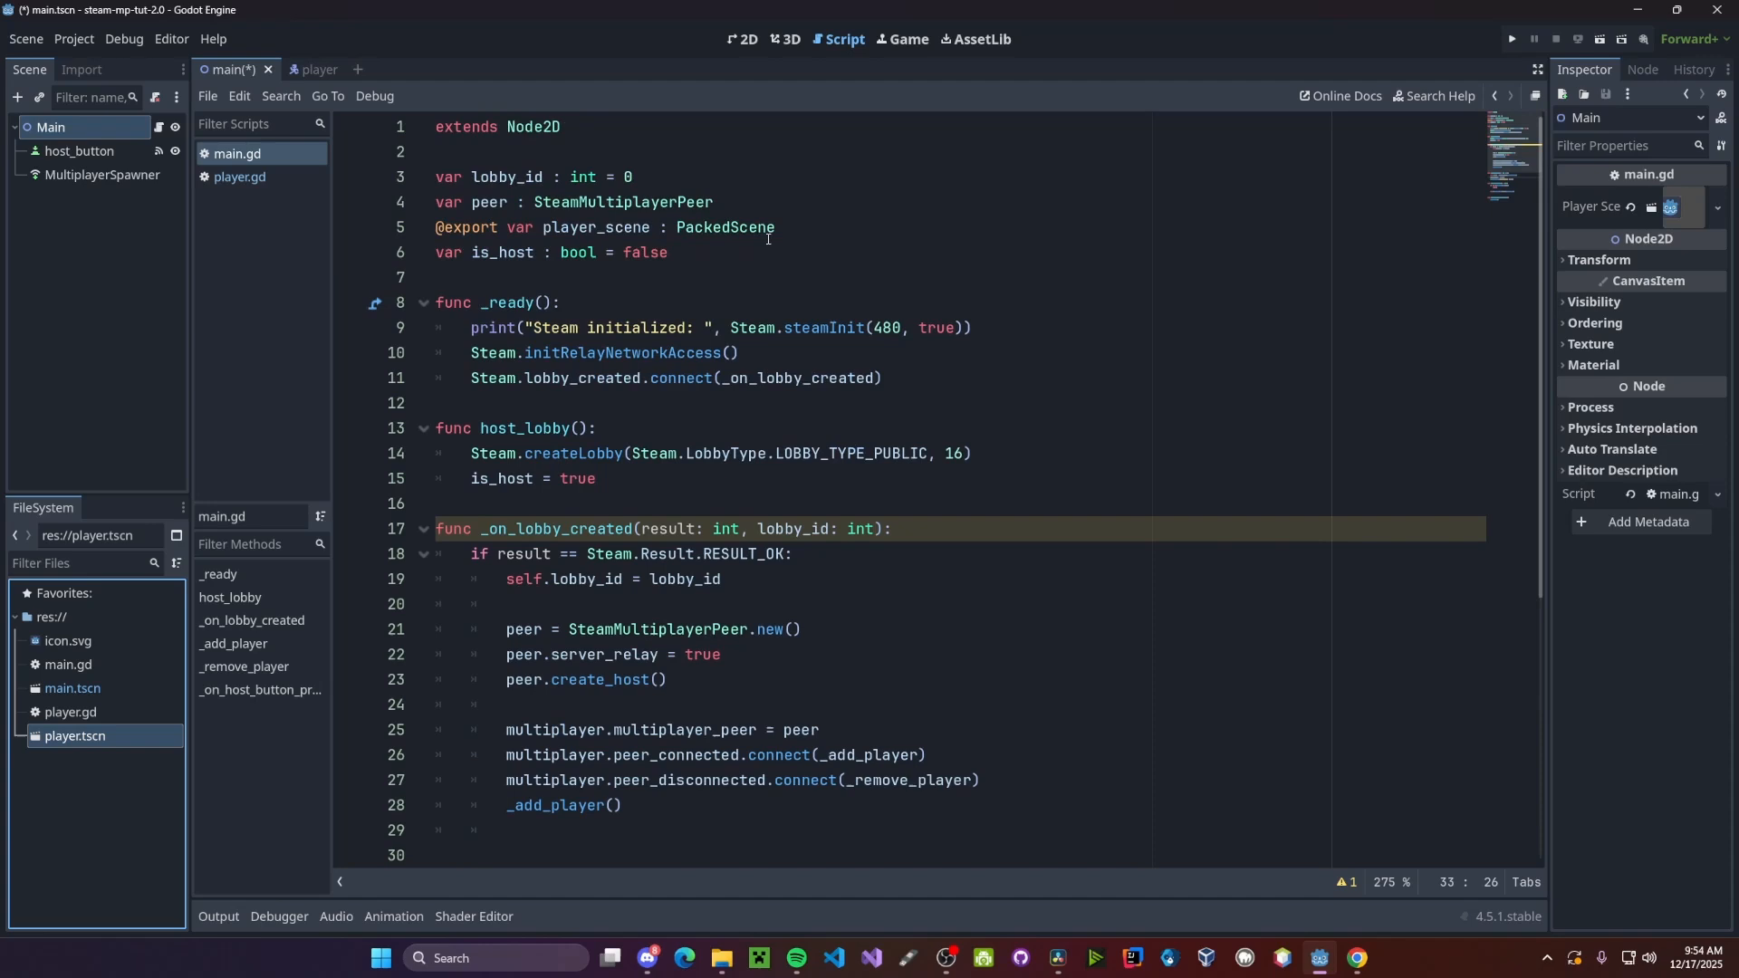
pyautogui.click(1511, 38)
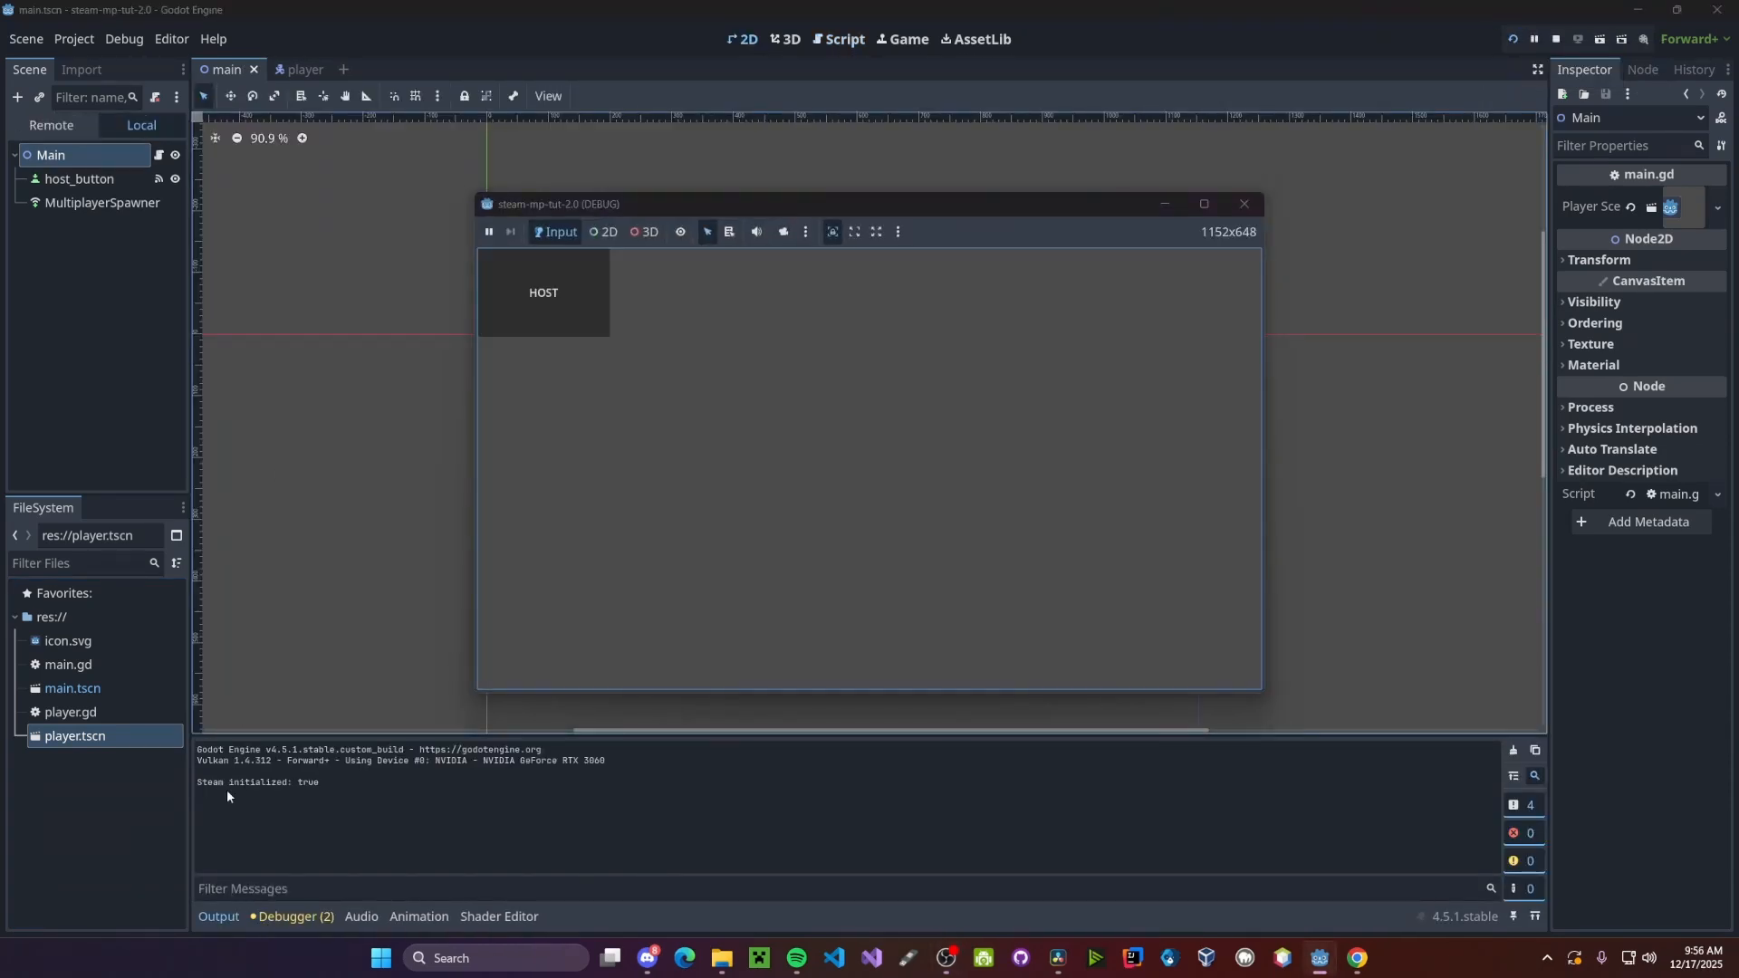
# Host a lobby in the running game and move the spawned player down-right with the arrow keys.
pyautogui.click(544, 292)
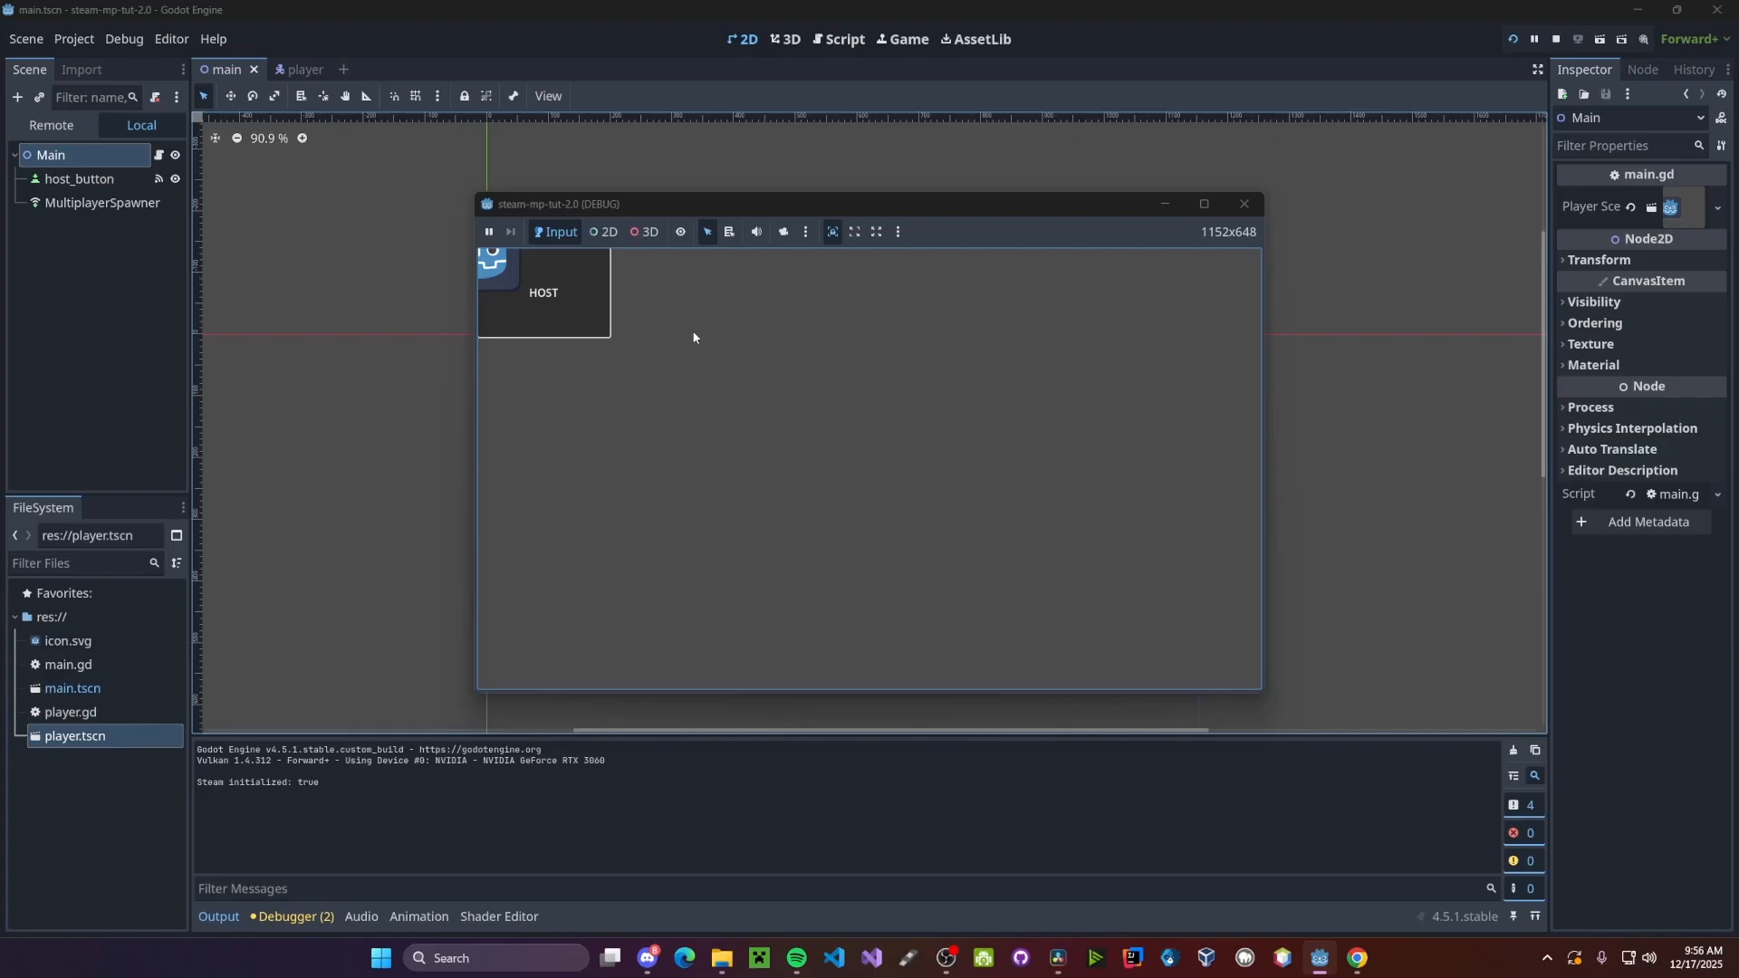
pyautogui.press('Right')
pyautogui.press('Down')
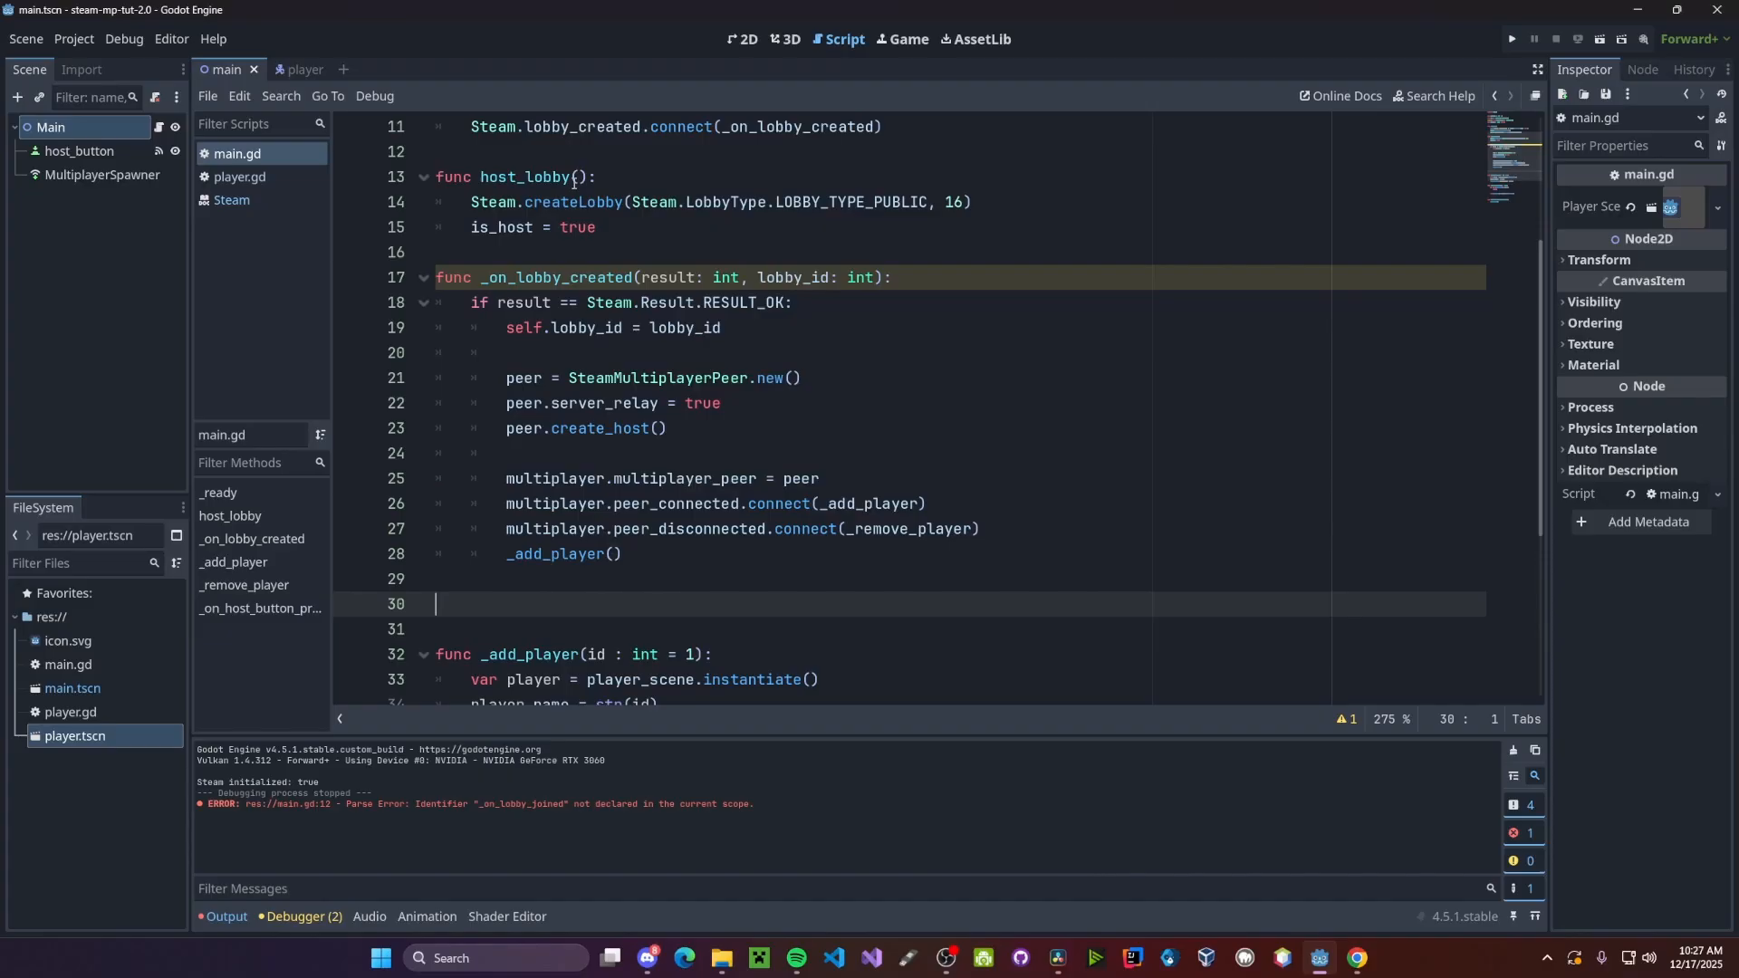
pyautogui.write('func j')
pyautogui.write('oin_lobby')
pyautogui.write('(')
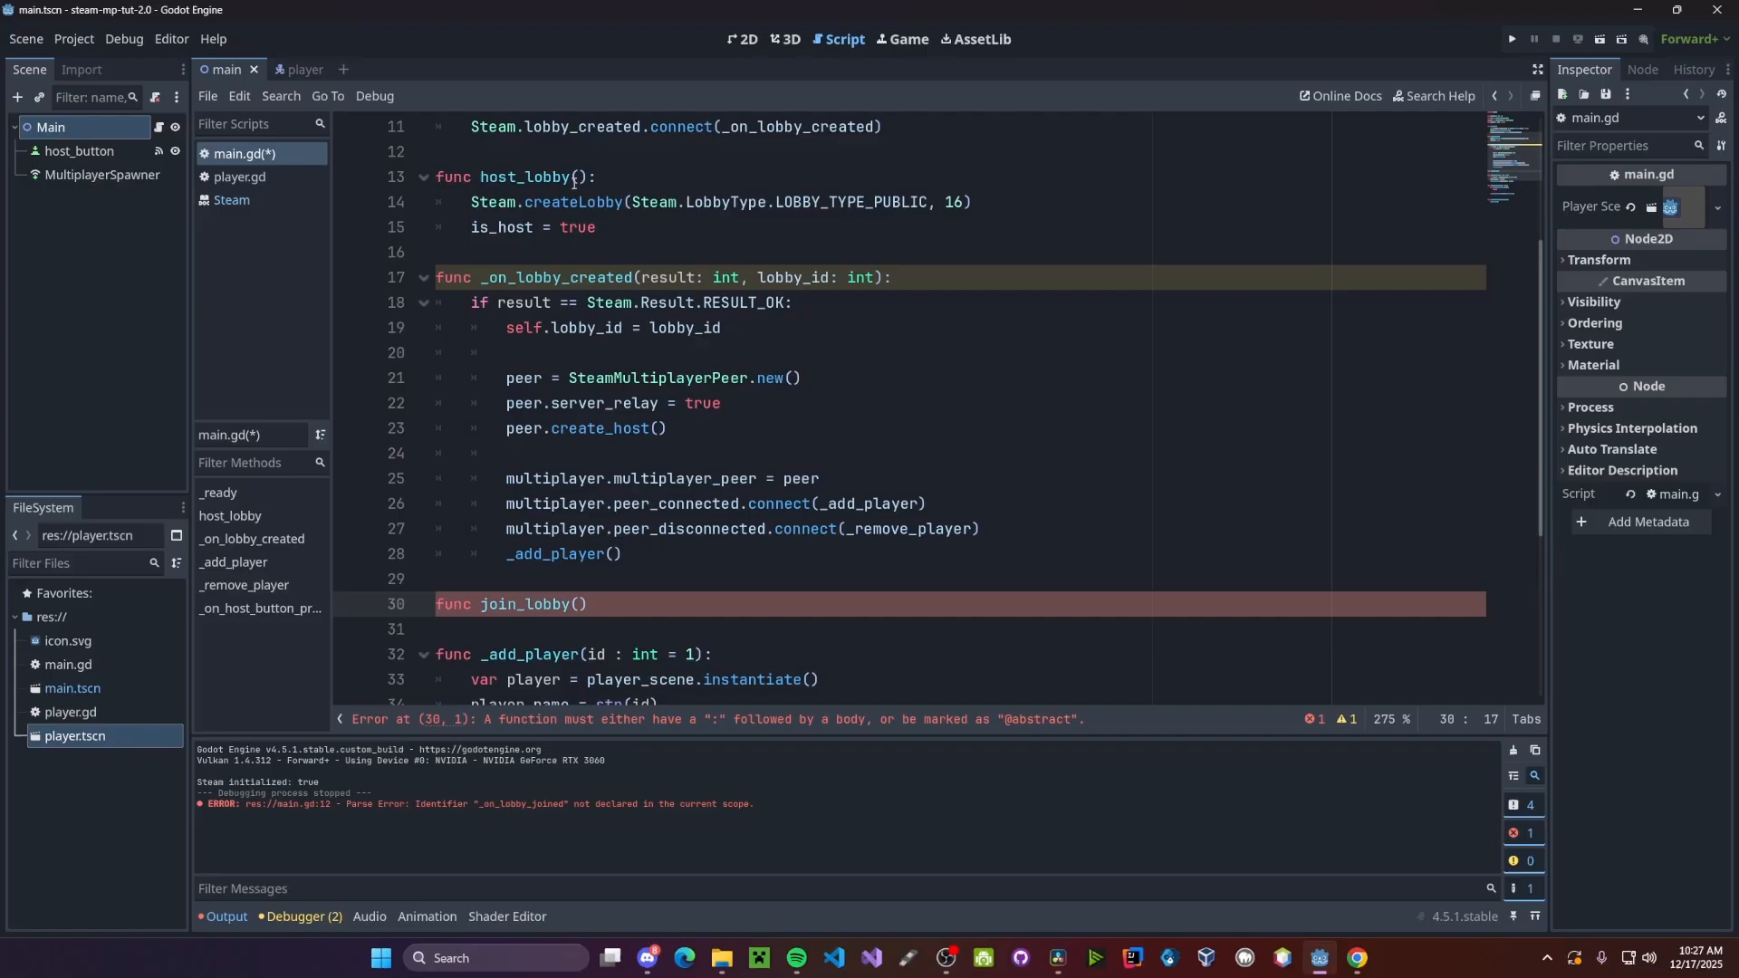
pyautogui.write('lobby_id : int):')
# Write join_lobby's body calling Steam.joinLobby(lobby_id).
pyautogui.press('Return')
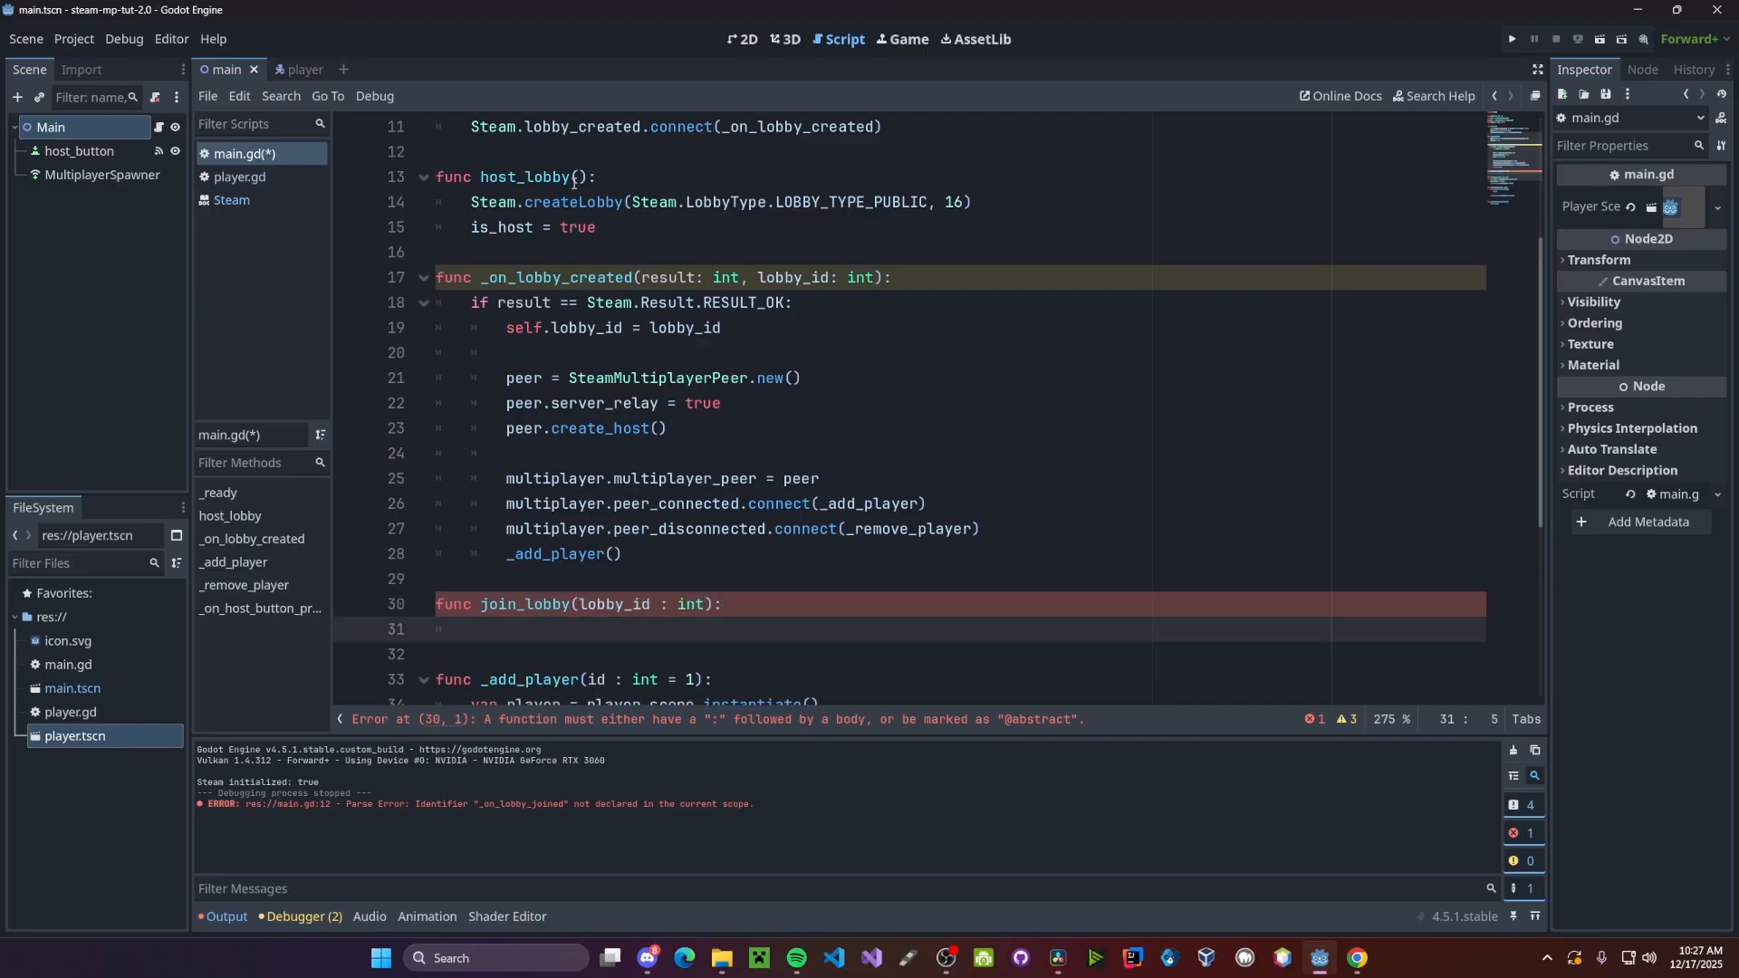
pyautogui.write('Steam.joi')
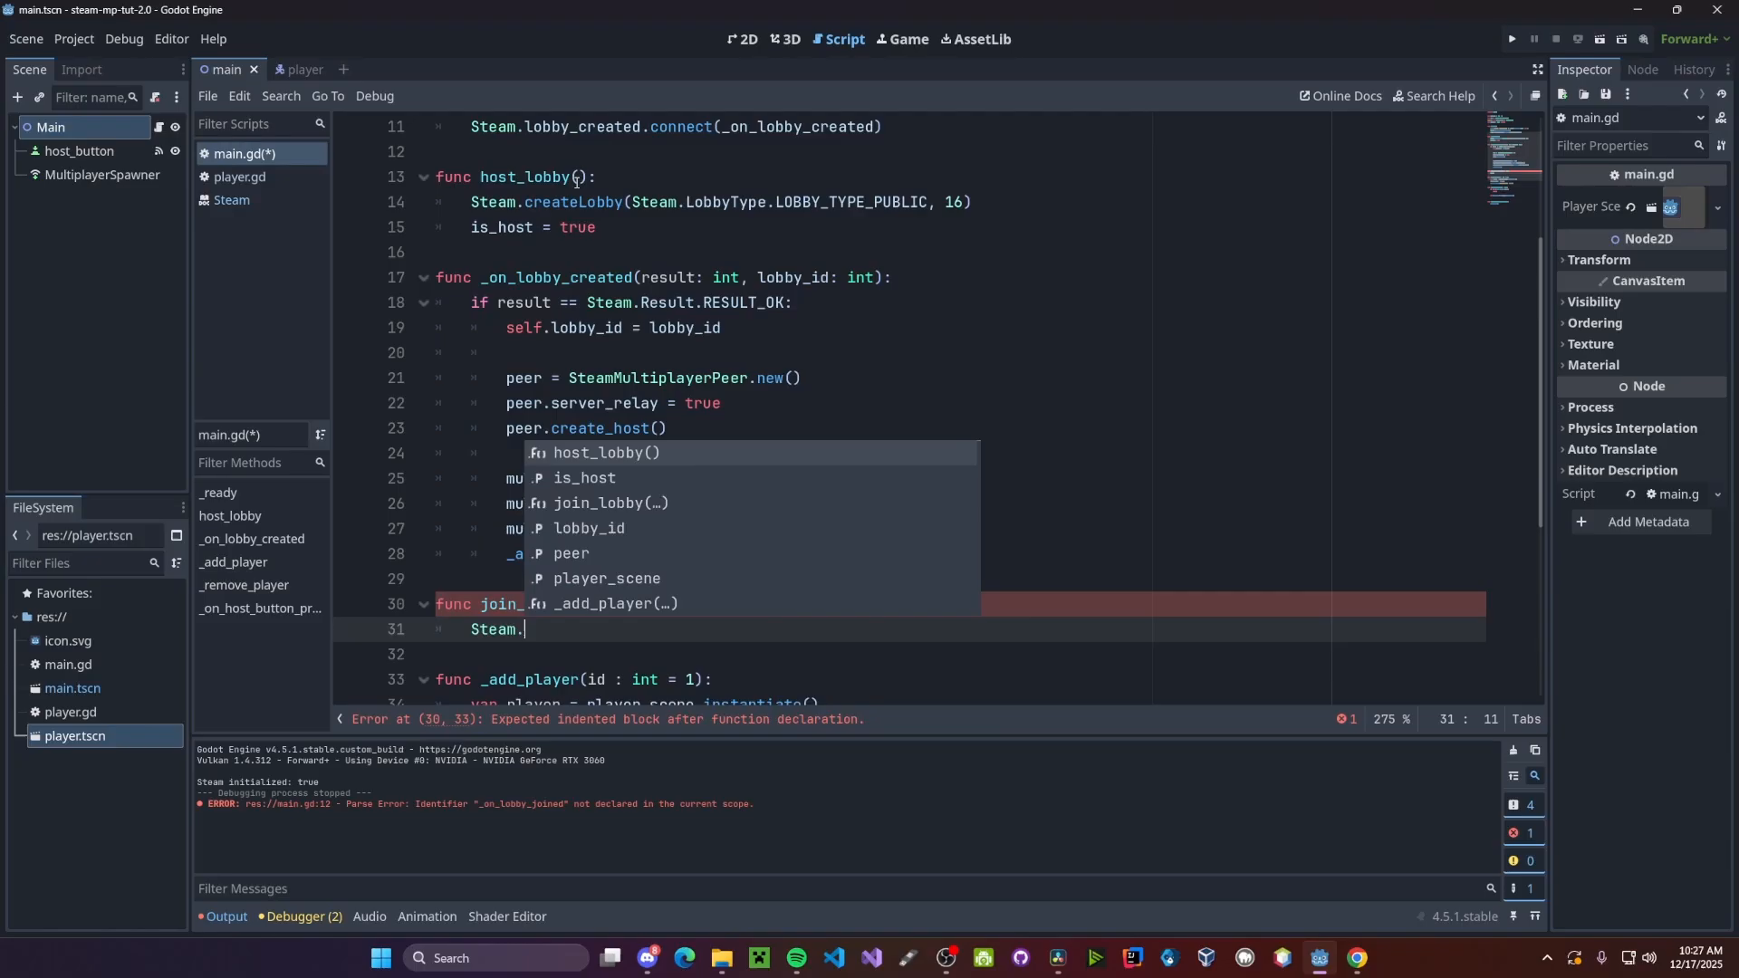
pyautogui.press('Return')
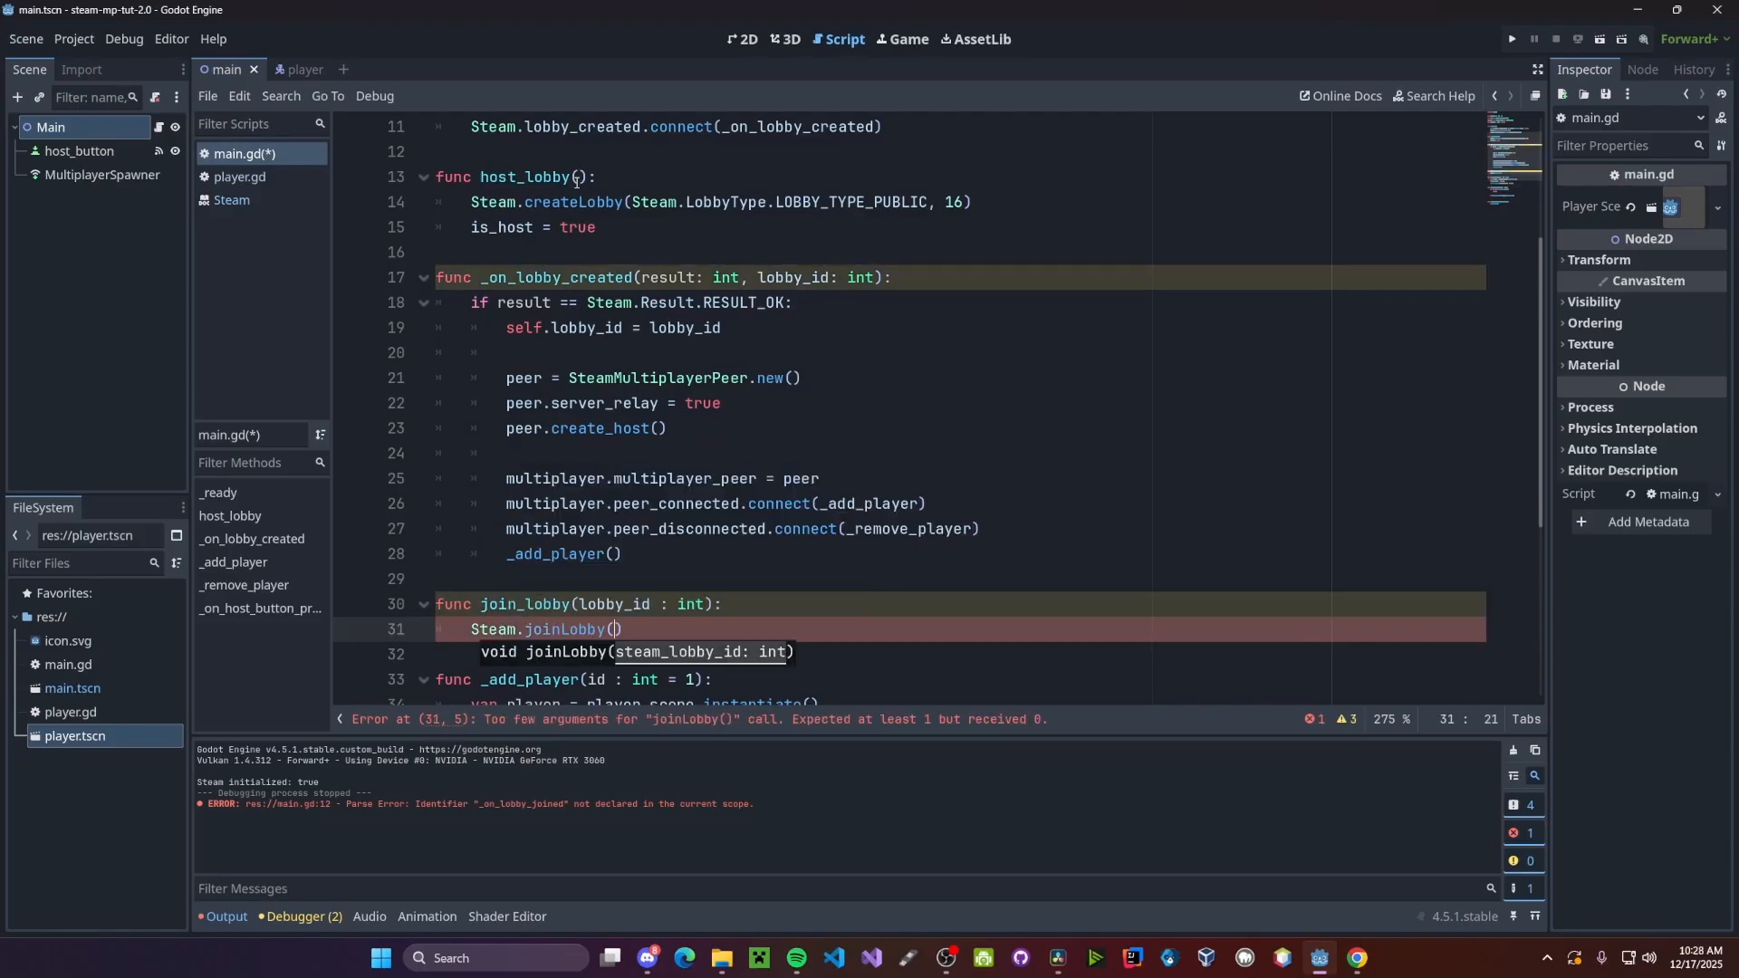
pyautogui.write('lobb')
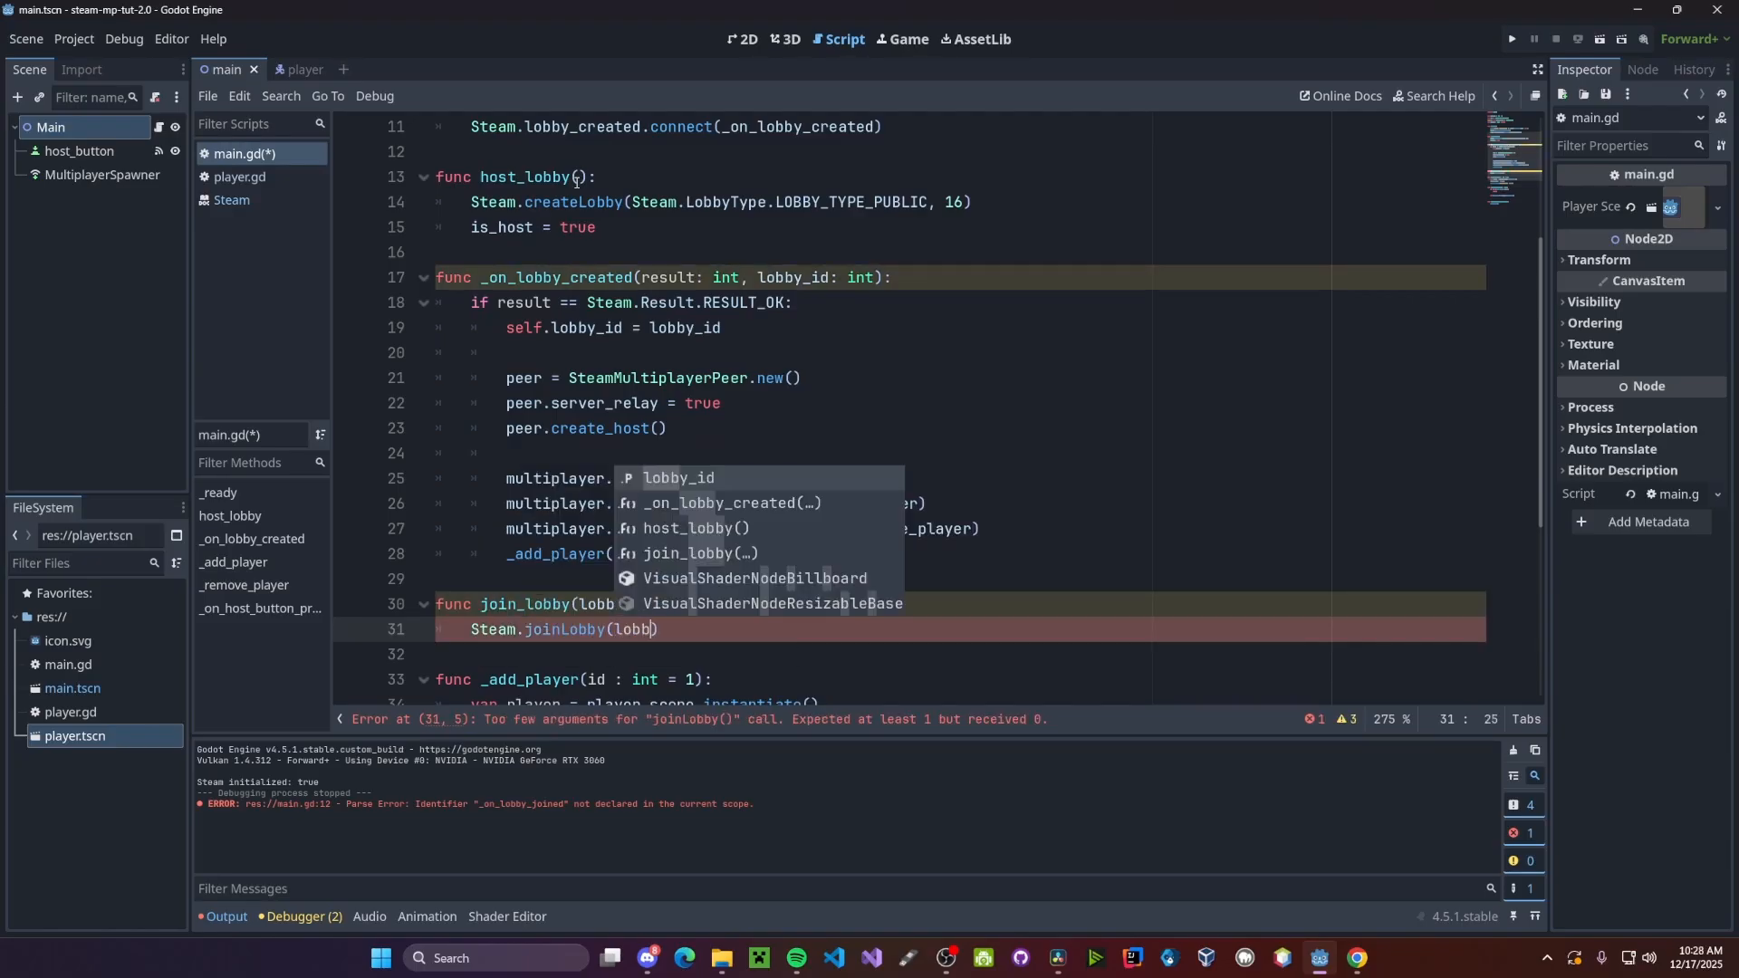
pyautogui.press('Return')
pyautogui.press('End')
# Declare _on_lobby_joined(lobby_id, permissions, locked, response) with an empty indented body line.
pyautogui.press('Return')
pyautogui.press('Return')
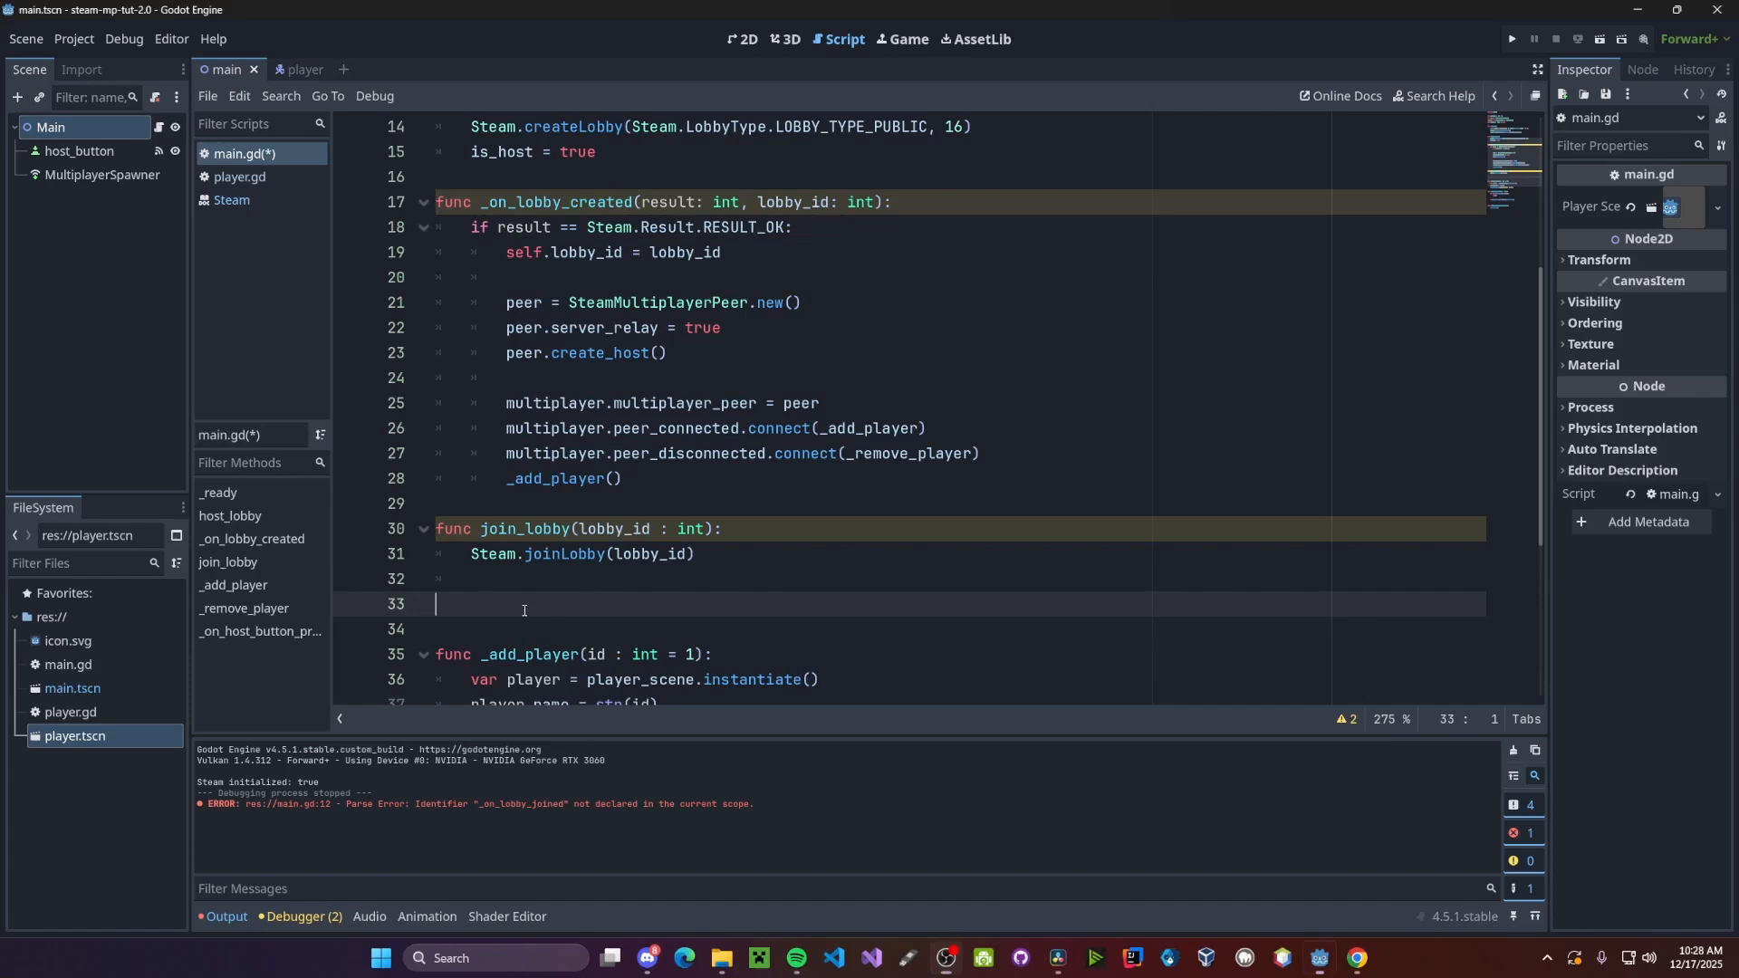
pyautogui.scroll(-1, 650, 618)
pyautogui.write('func _on')
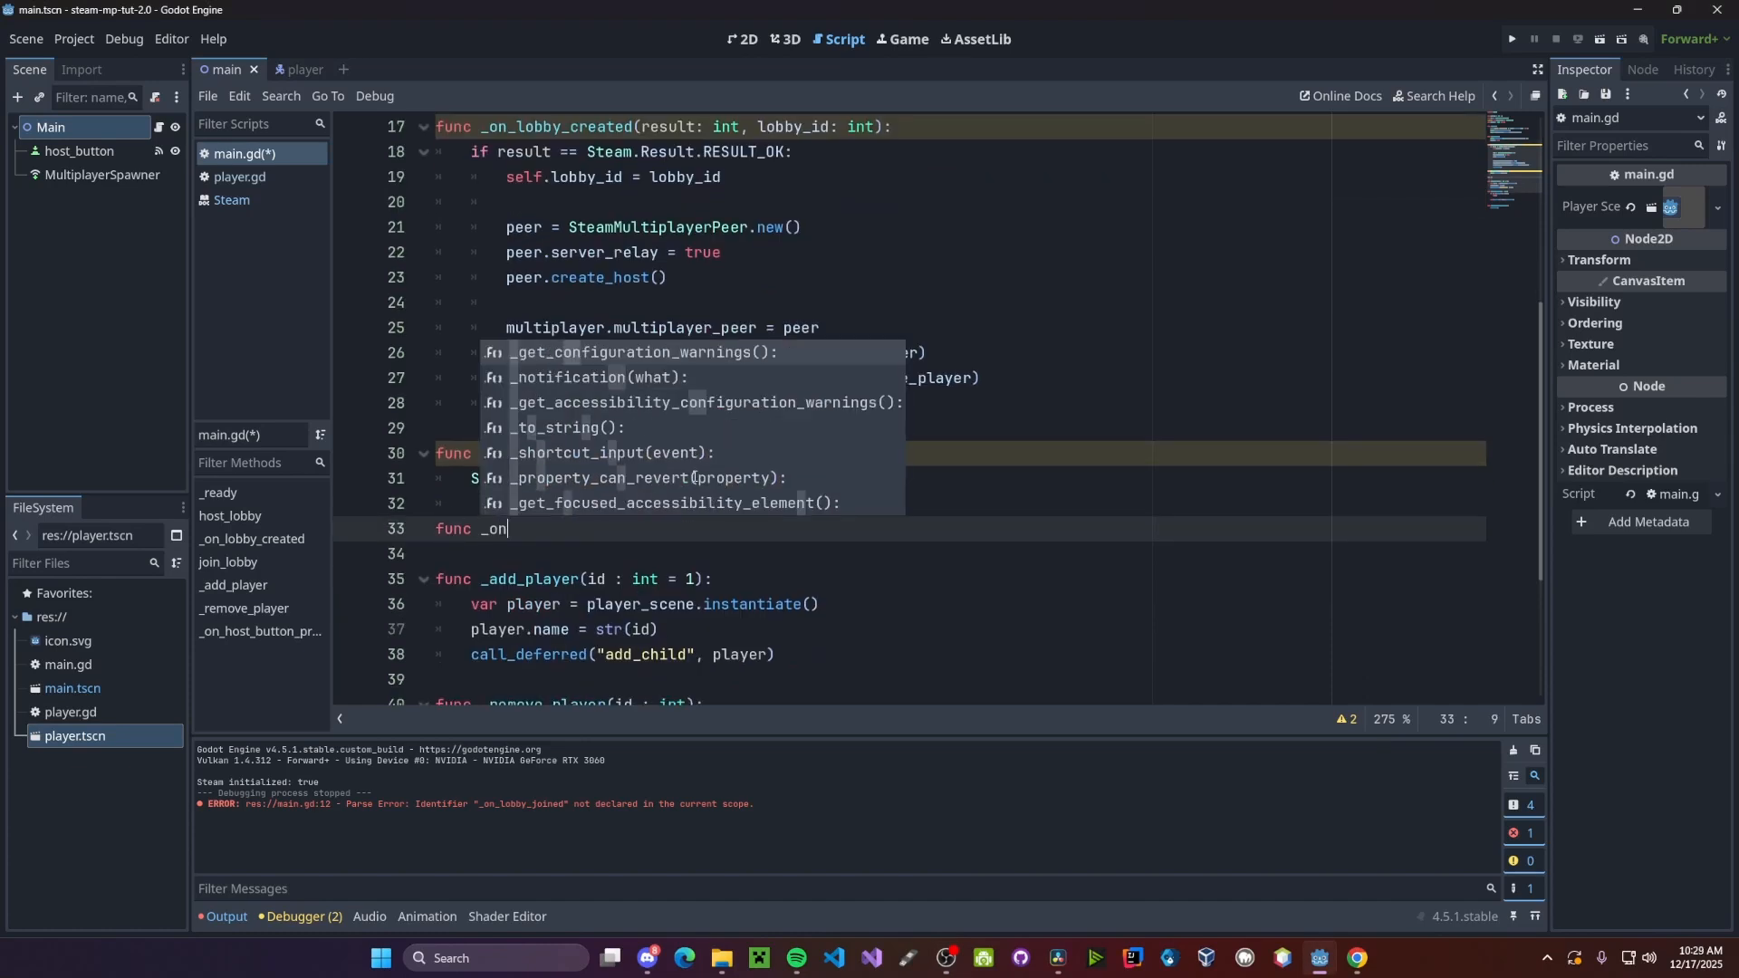
pyautogui.write('_lobby_')
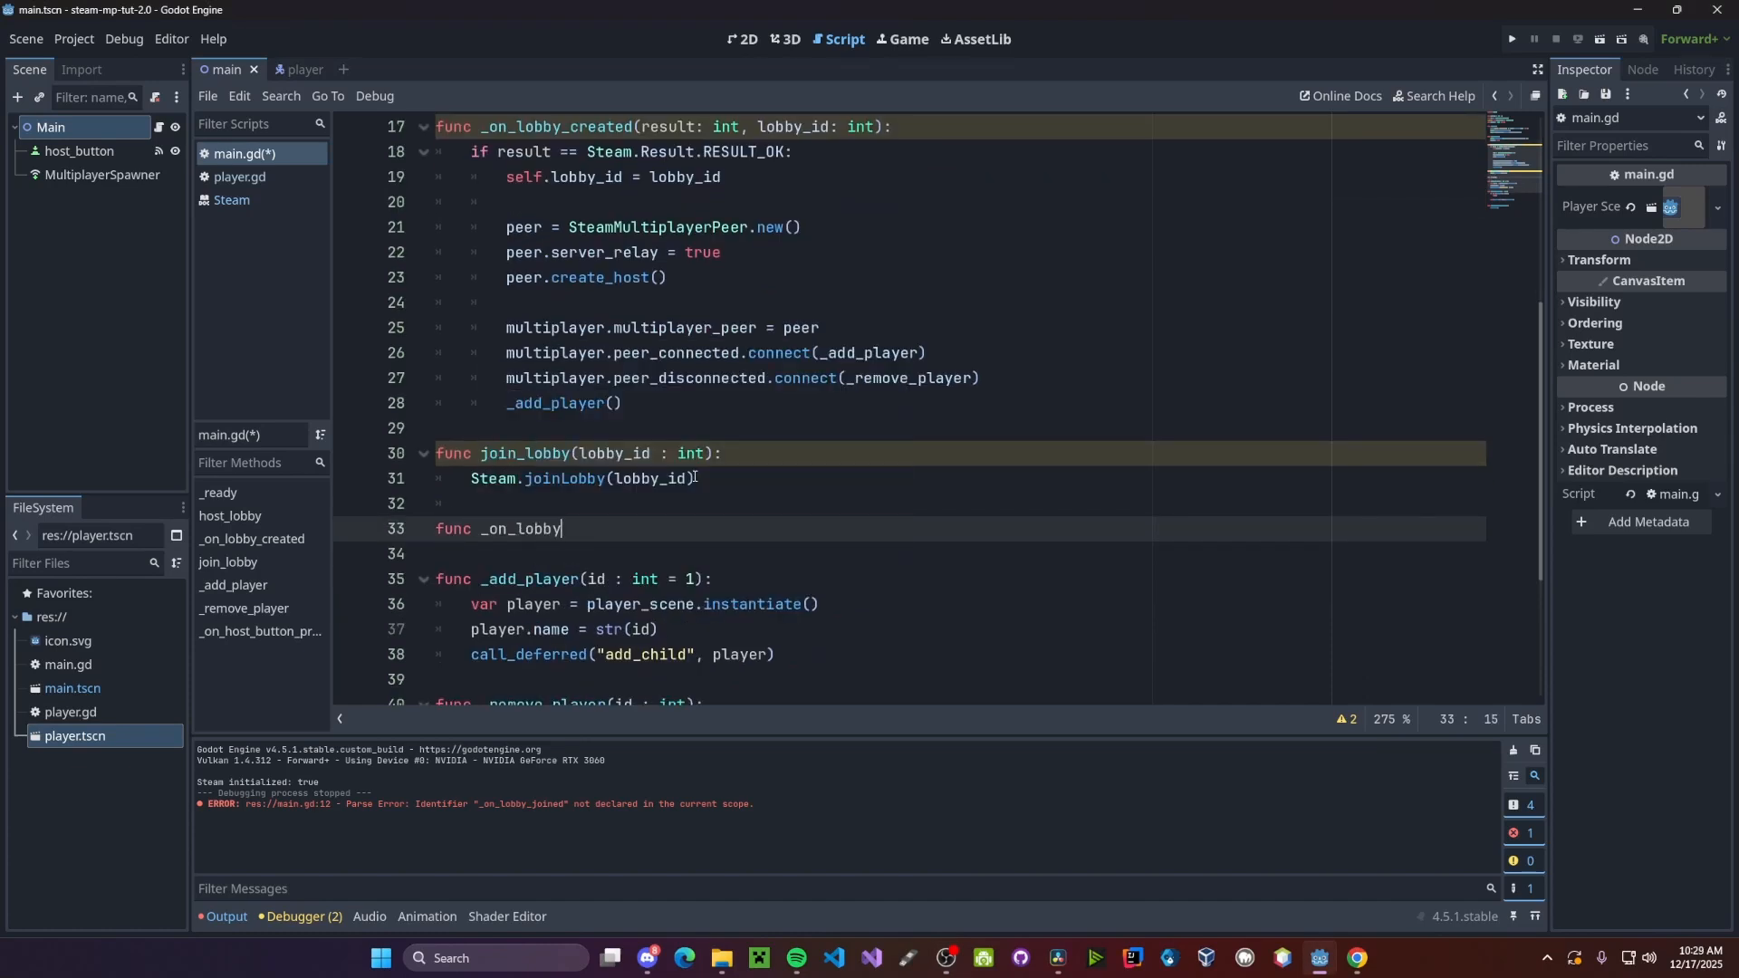
pyautogui.write('joined(')
pyautogui.write('lob')
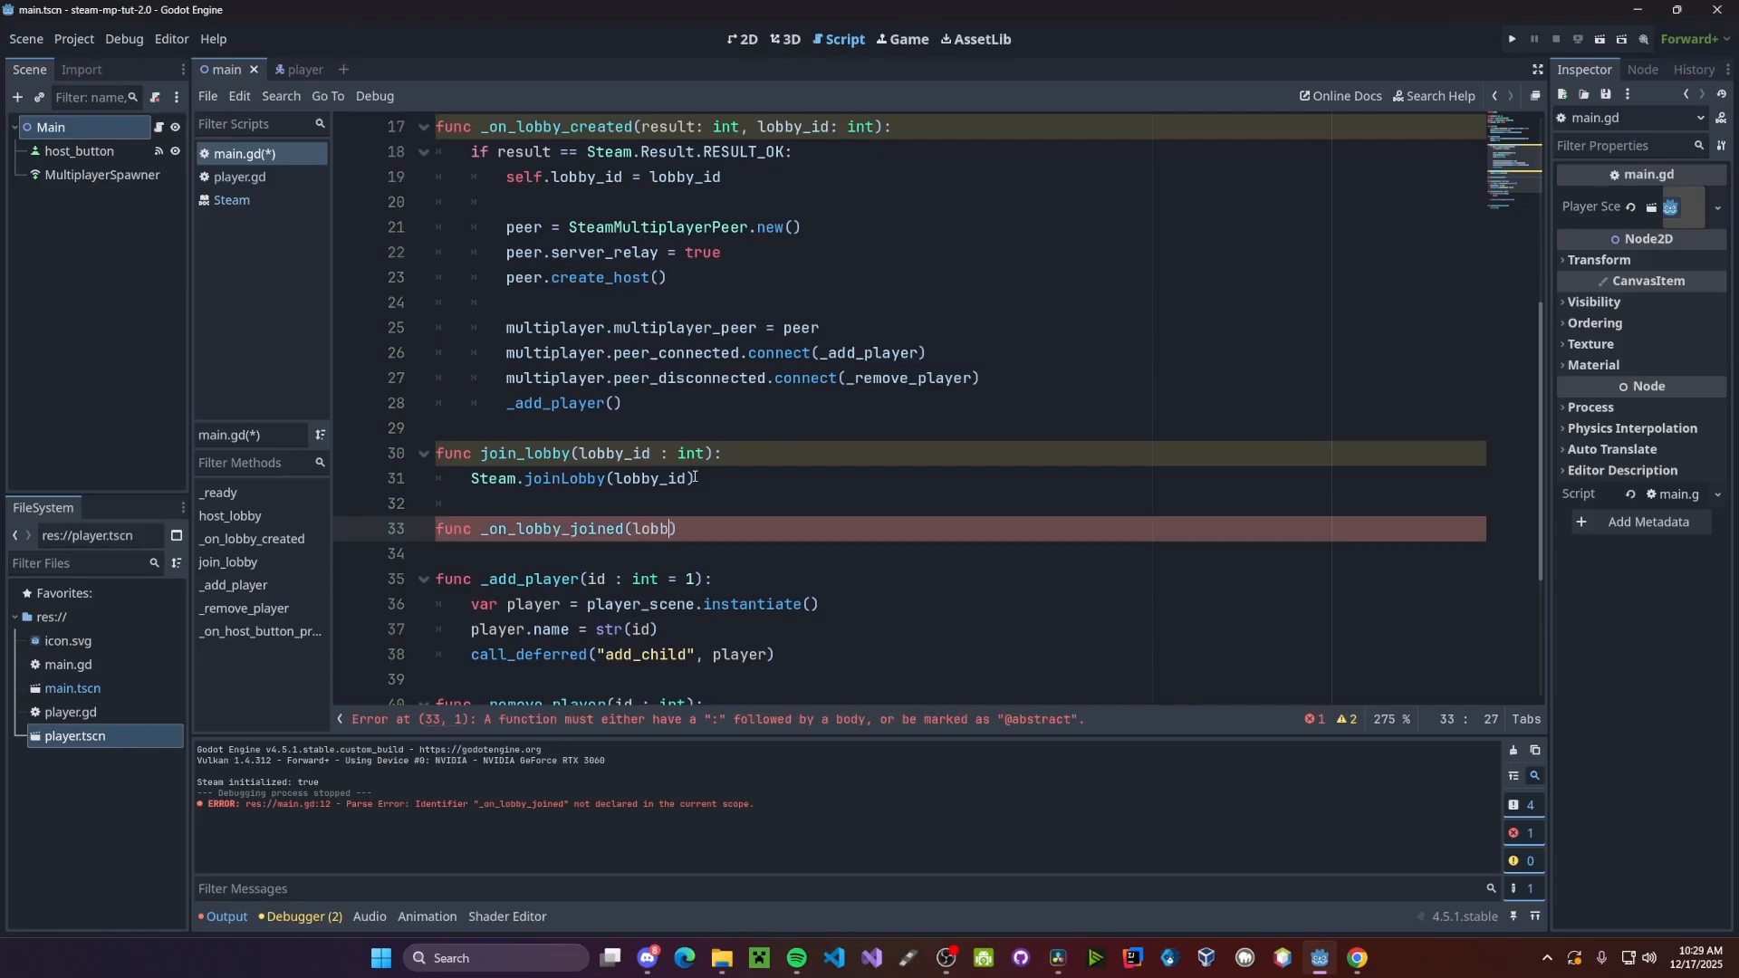
pyautogui.write('by_')
pyautogui.write('id')
pyautogui.write(' : int, ')
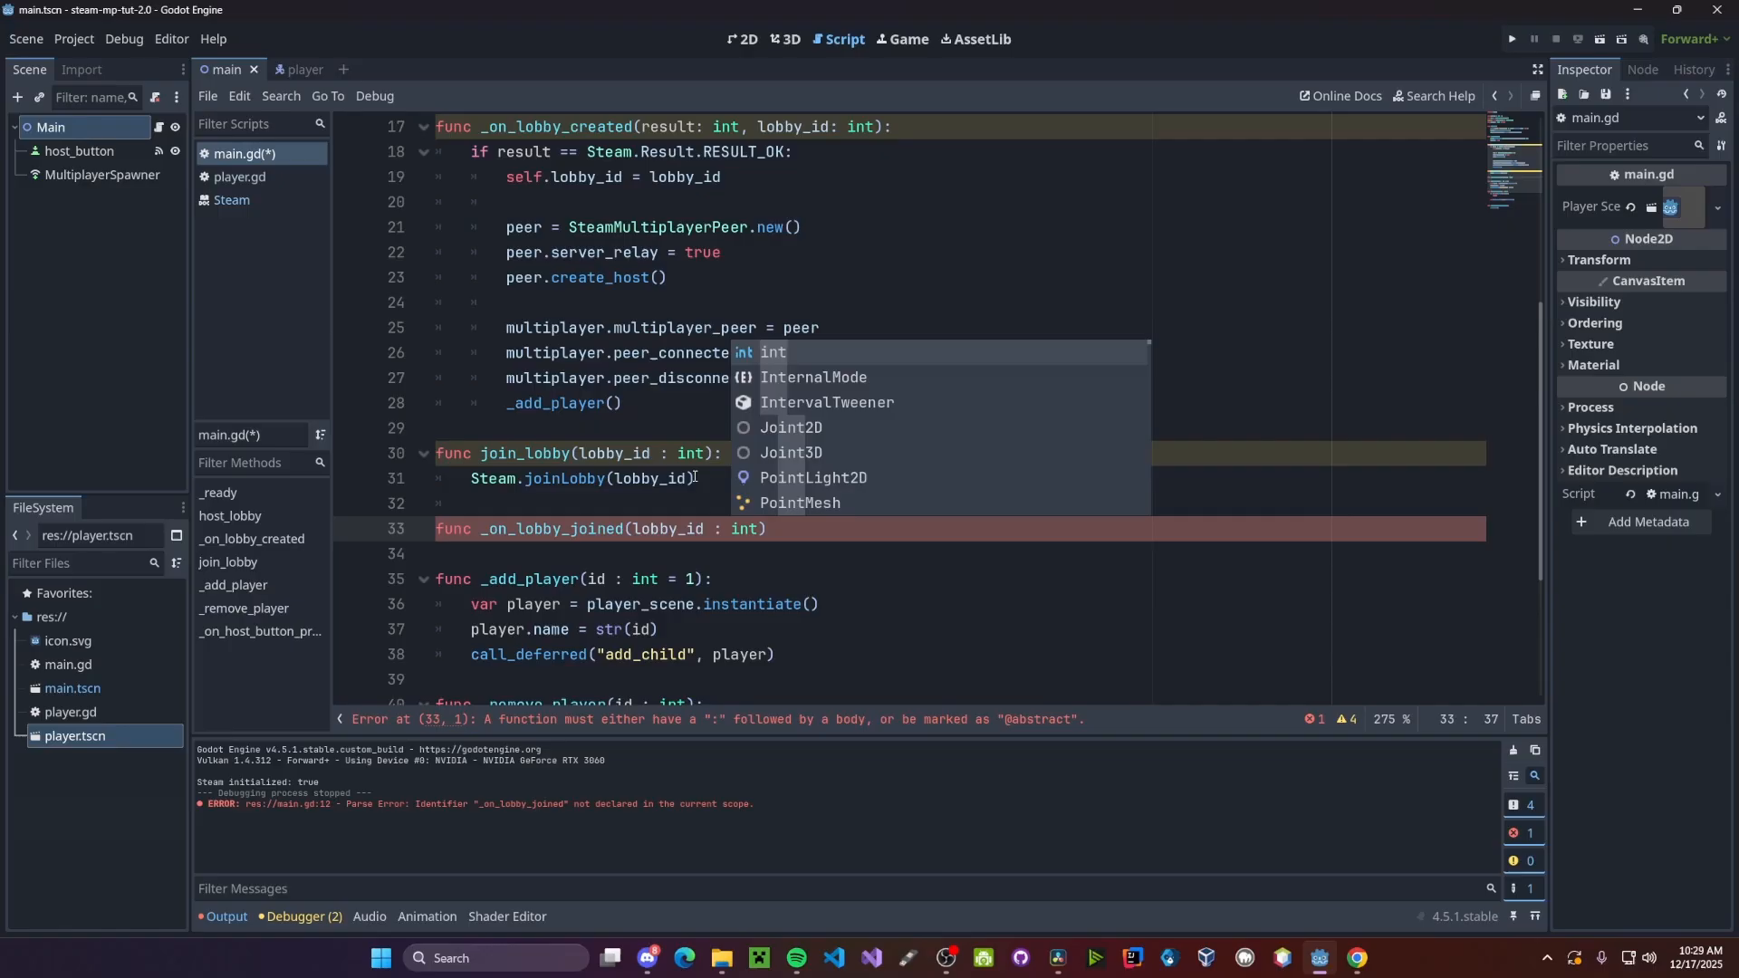
pyautogui.write('permi')
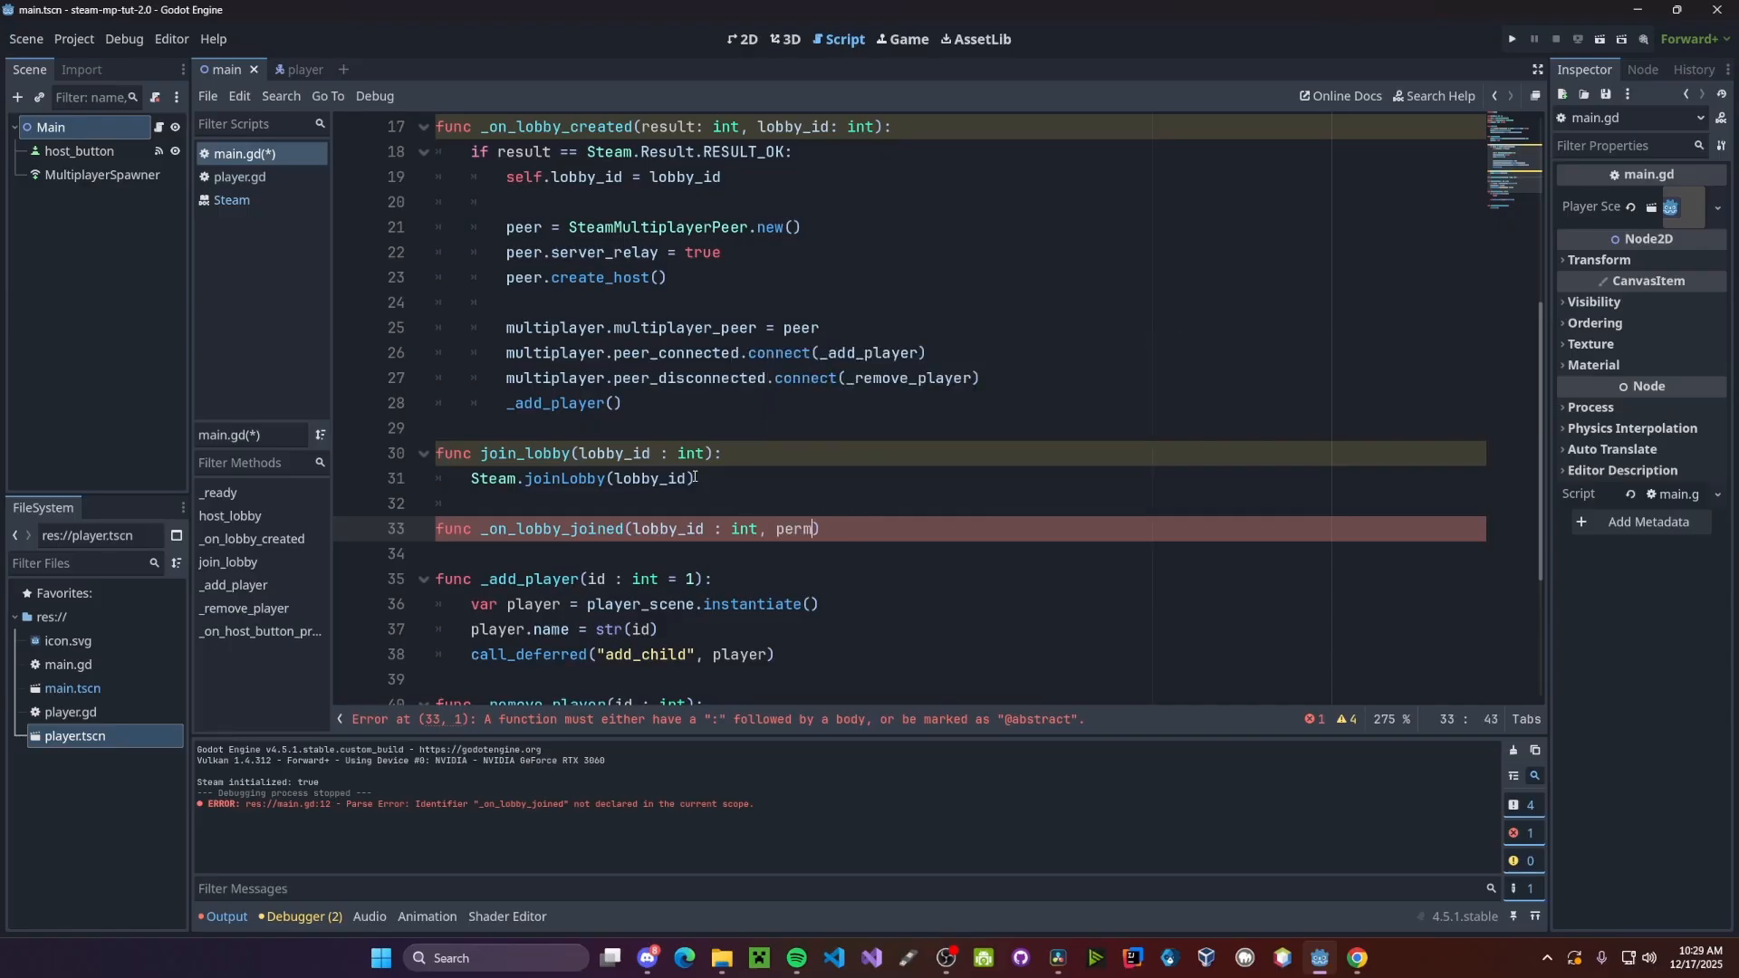
pyautogui.write('ssions : int')
pyautogui.write(', locked')
pyautogui.write(' : bool, ')
pyautogui.write('response')
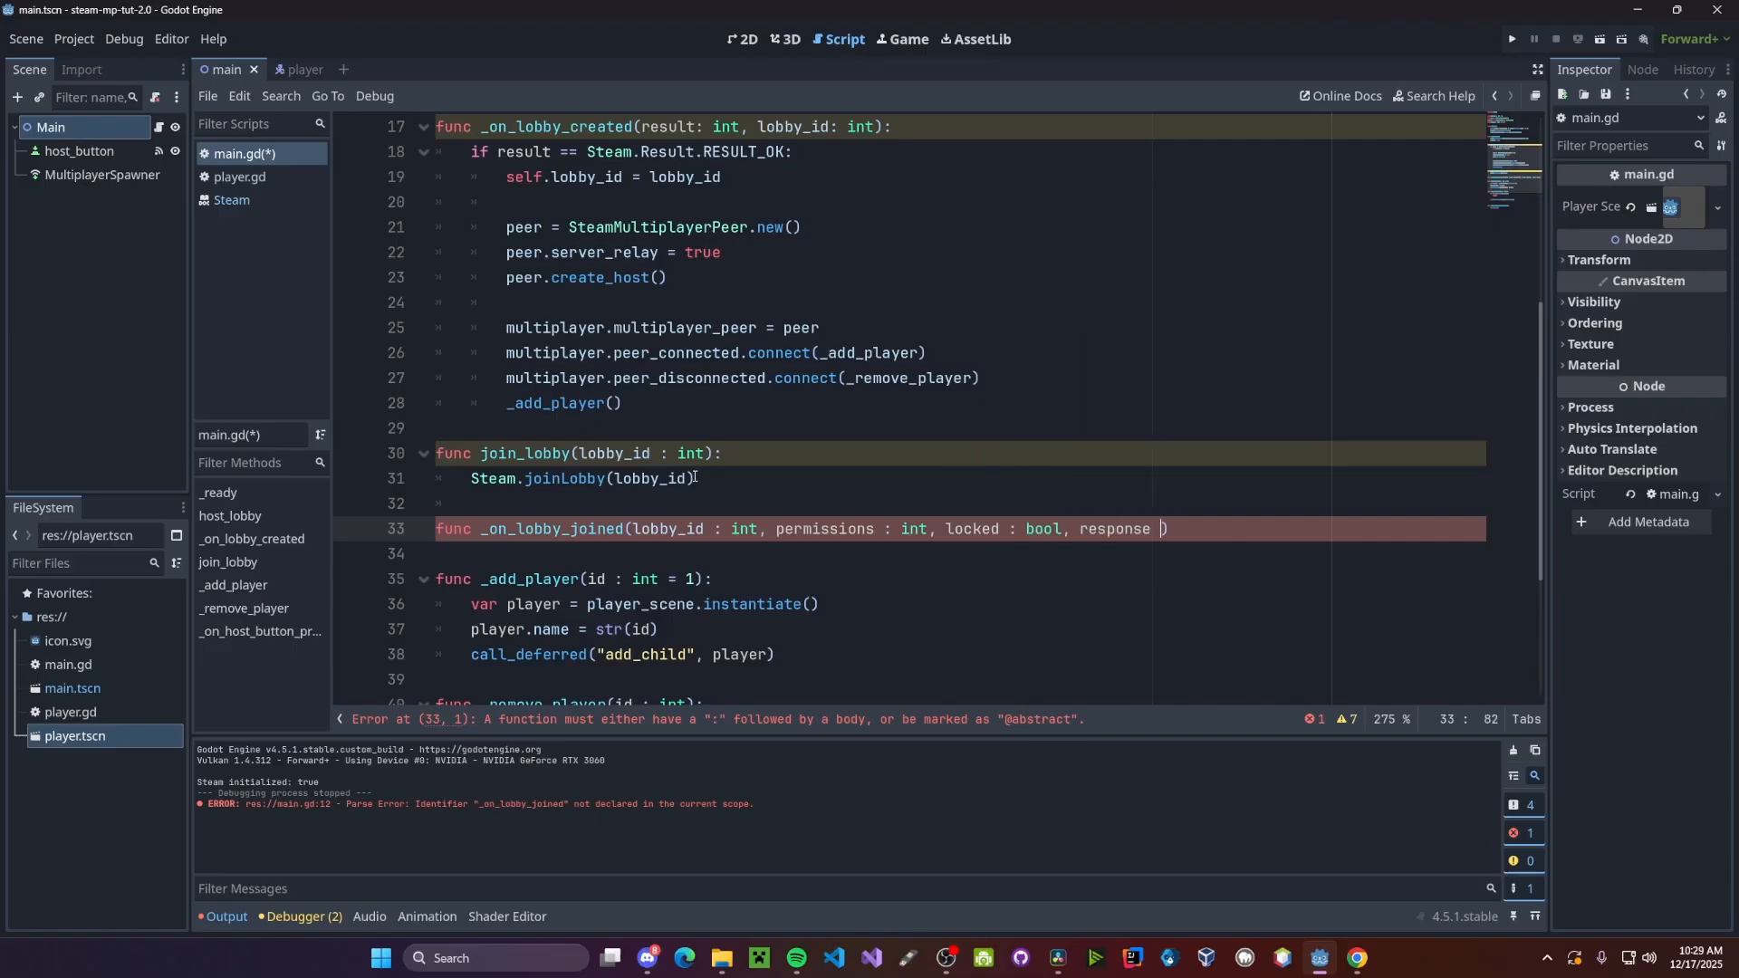
pyautogui.write(' : int)')
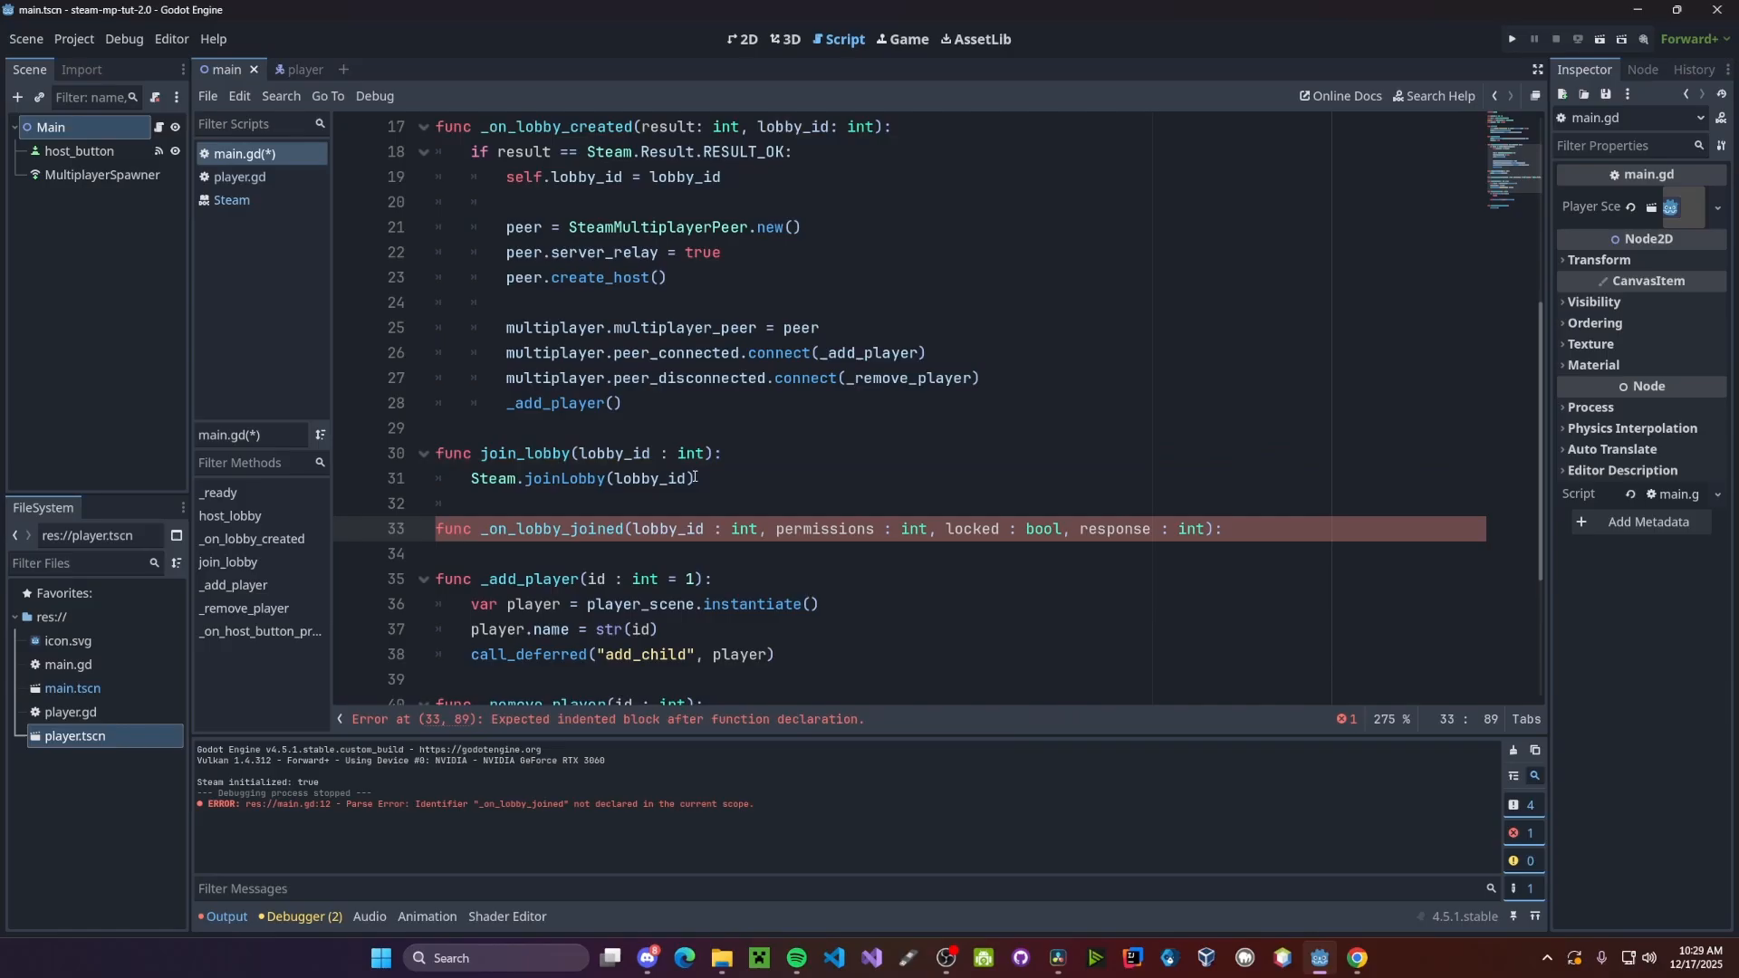
pyautogui.press('Return')
pyautogui.moveTo(754, 530); pyautogui.dragTo(631, 530)
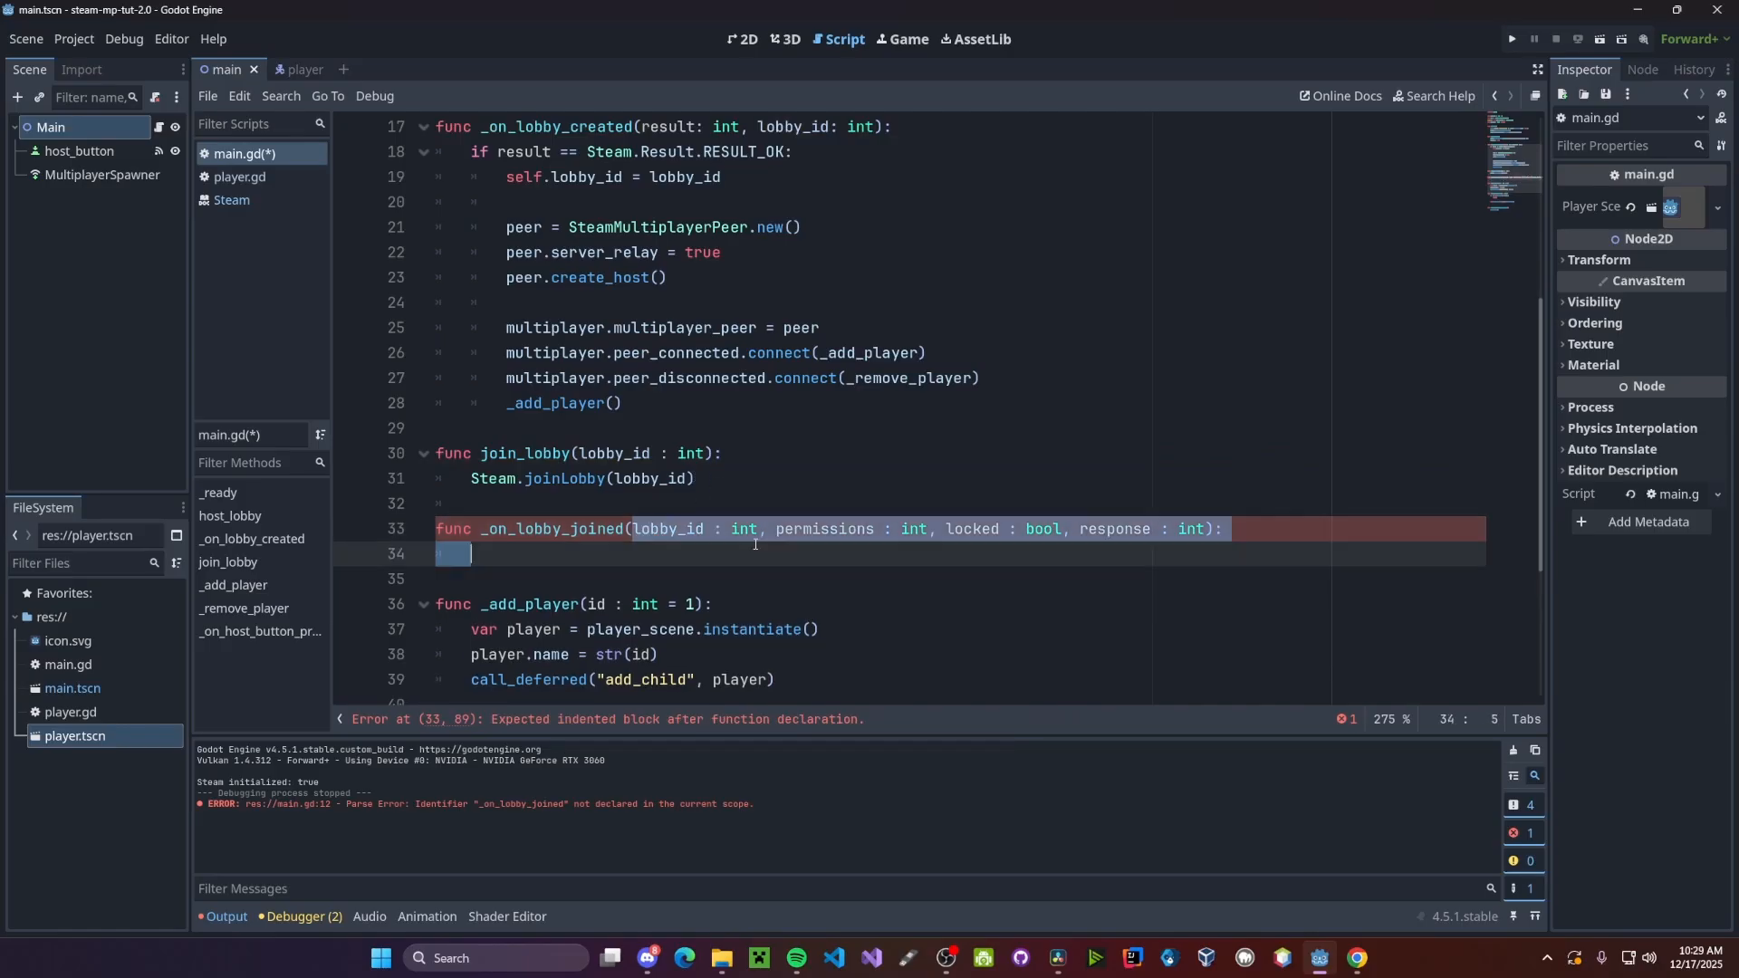
# Store self.lobby_id = lobby_id and create peer = SteamMultiplayerPeer.new().
pyautogui.click(711, 549)
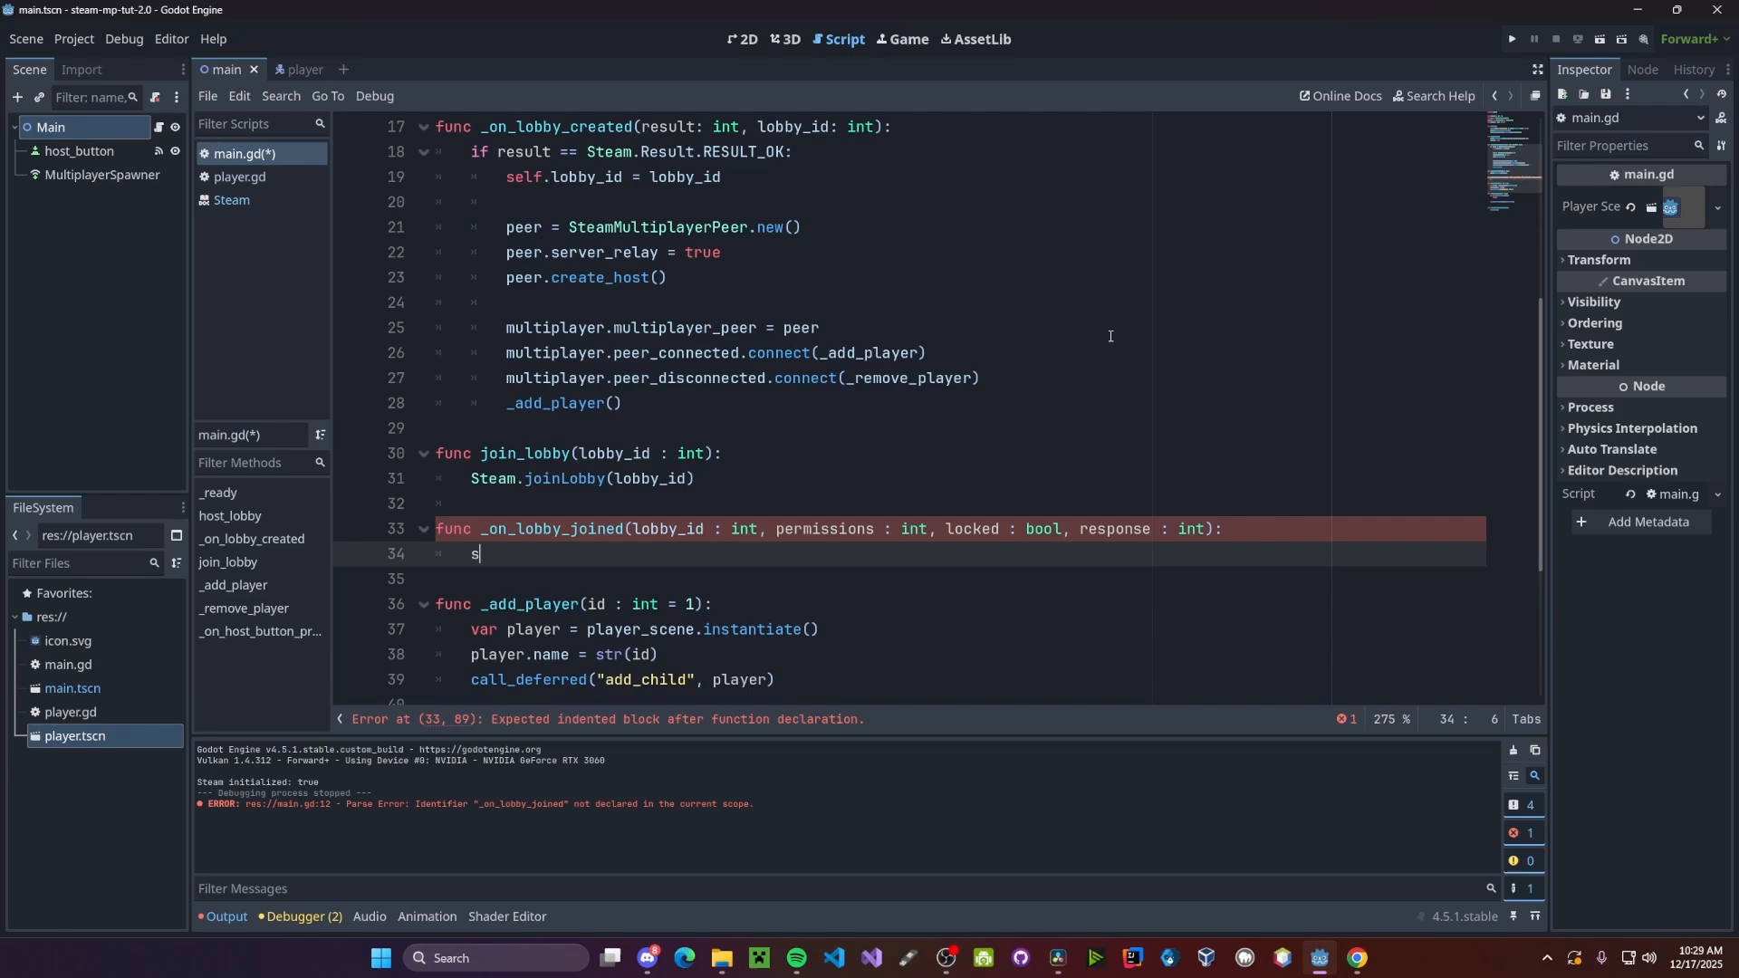
pyautogui.write('self.l')
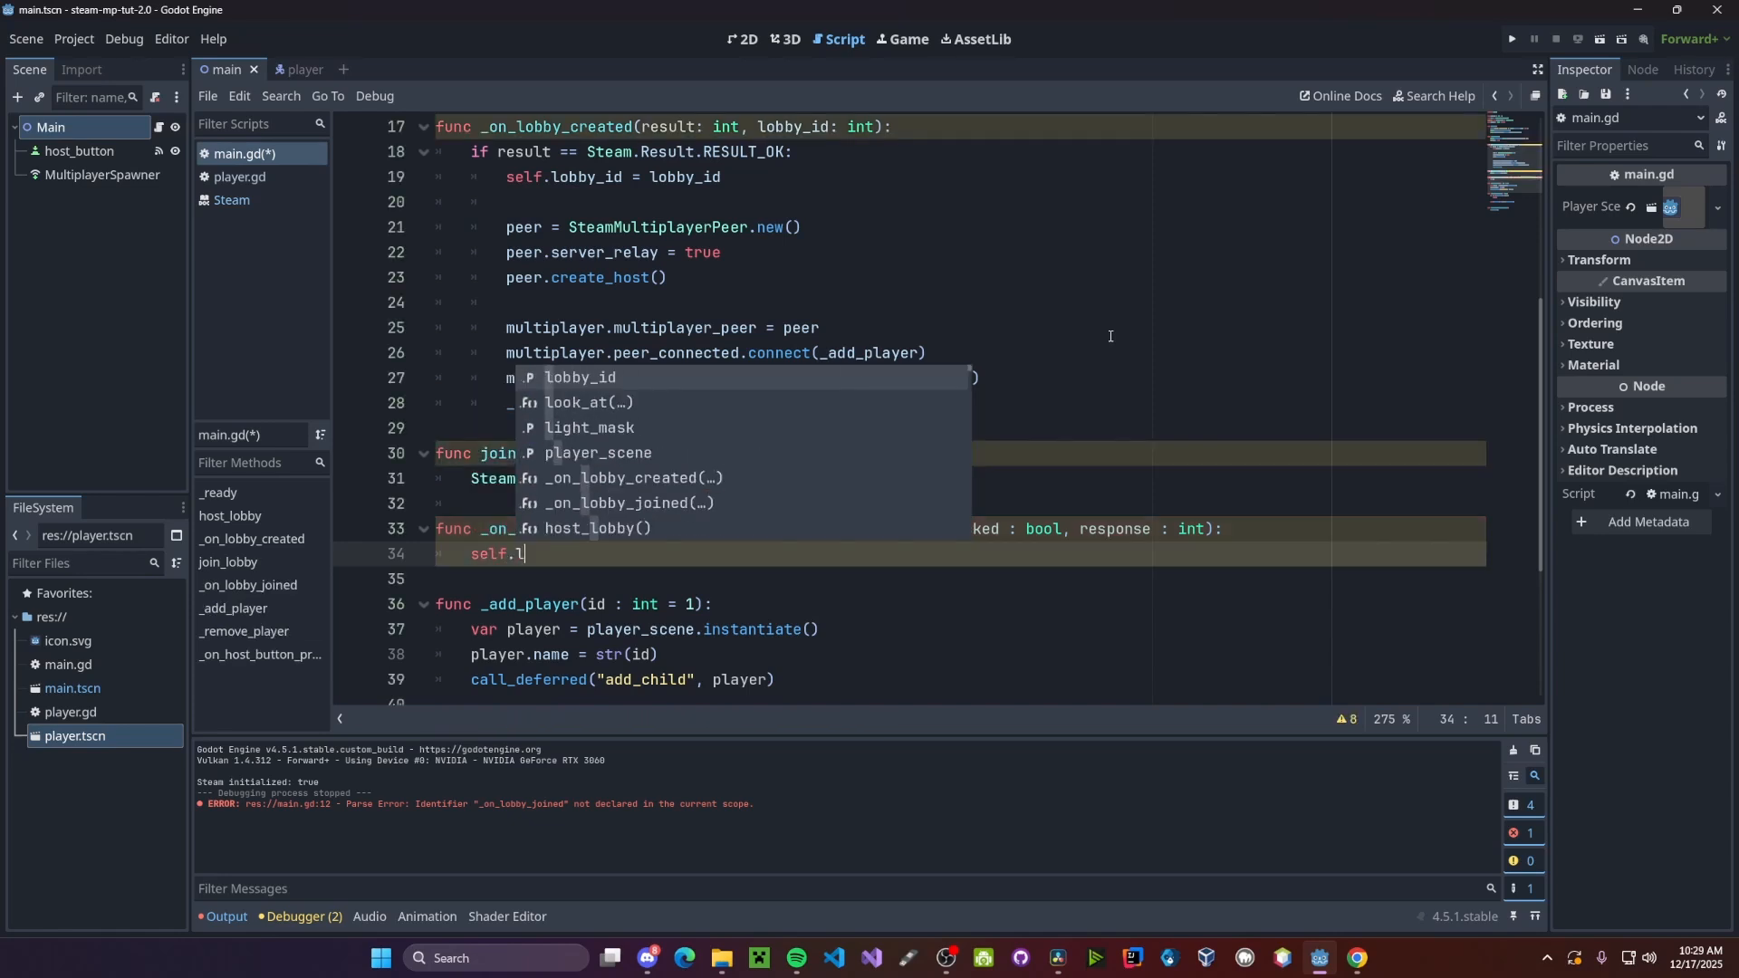
pyautogui.press('Tab')
pyautogui.write('l')
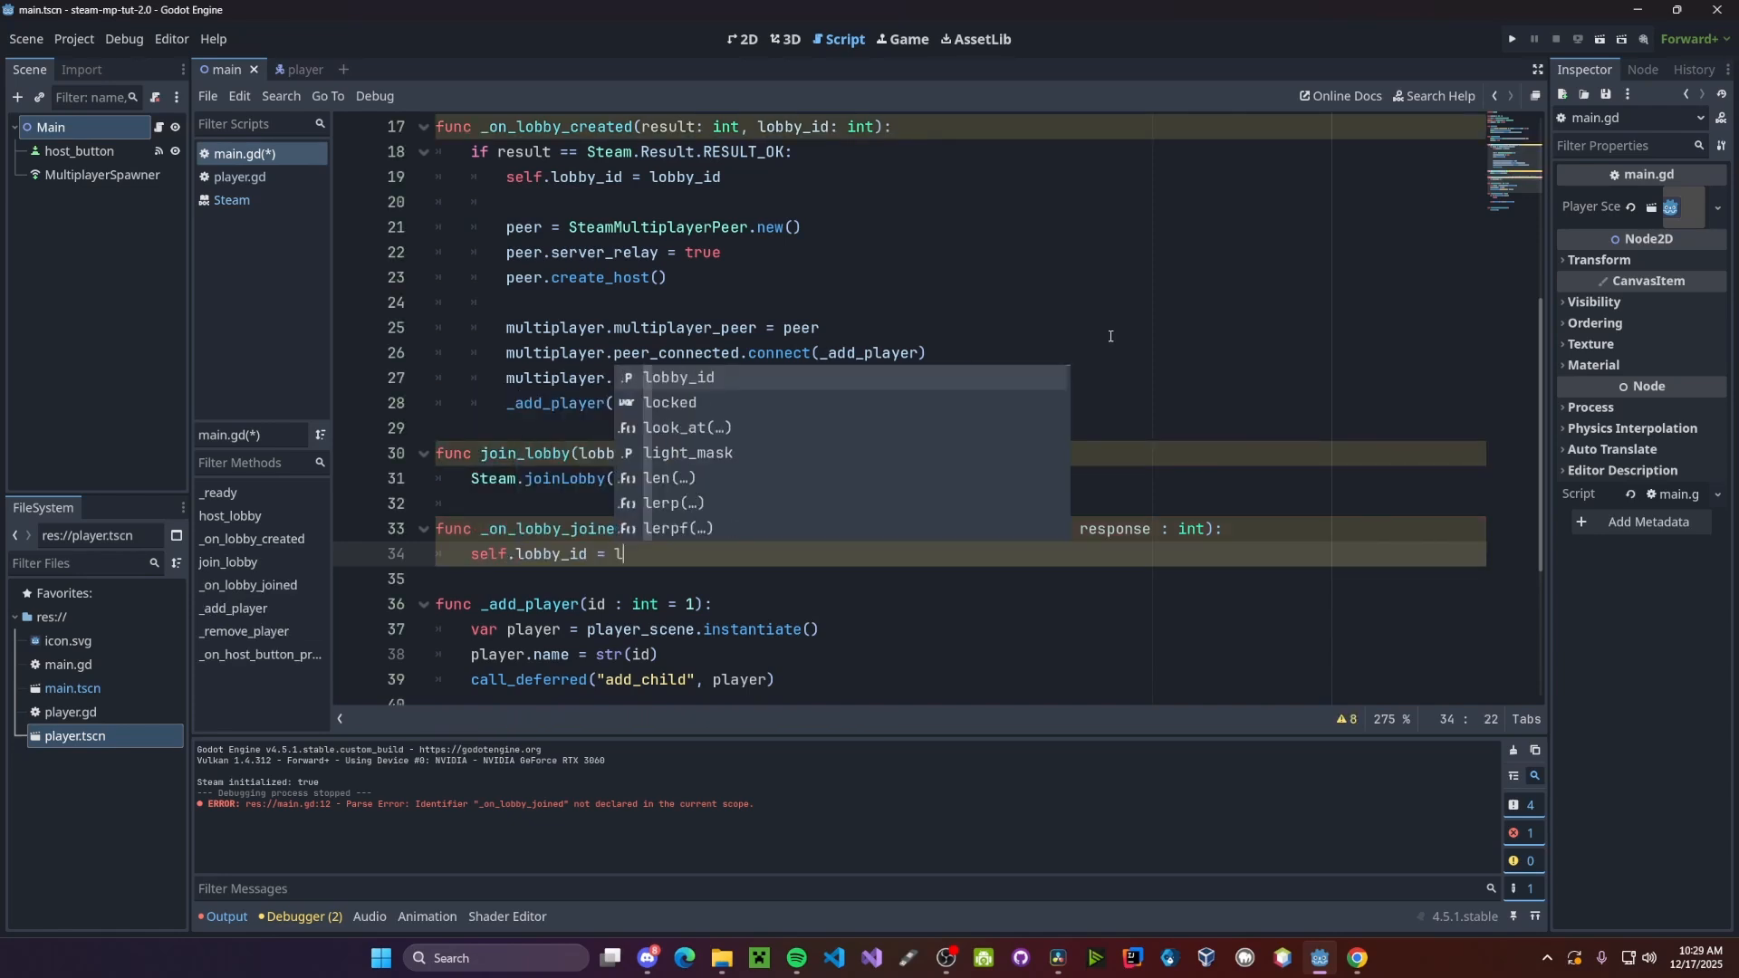
pyautogui.write('obb')
pyautogui.press('Tab')
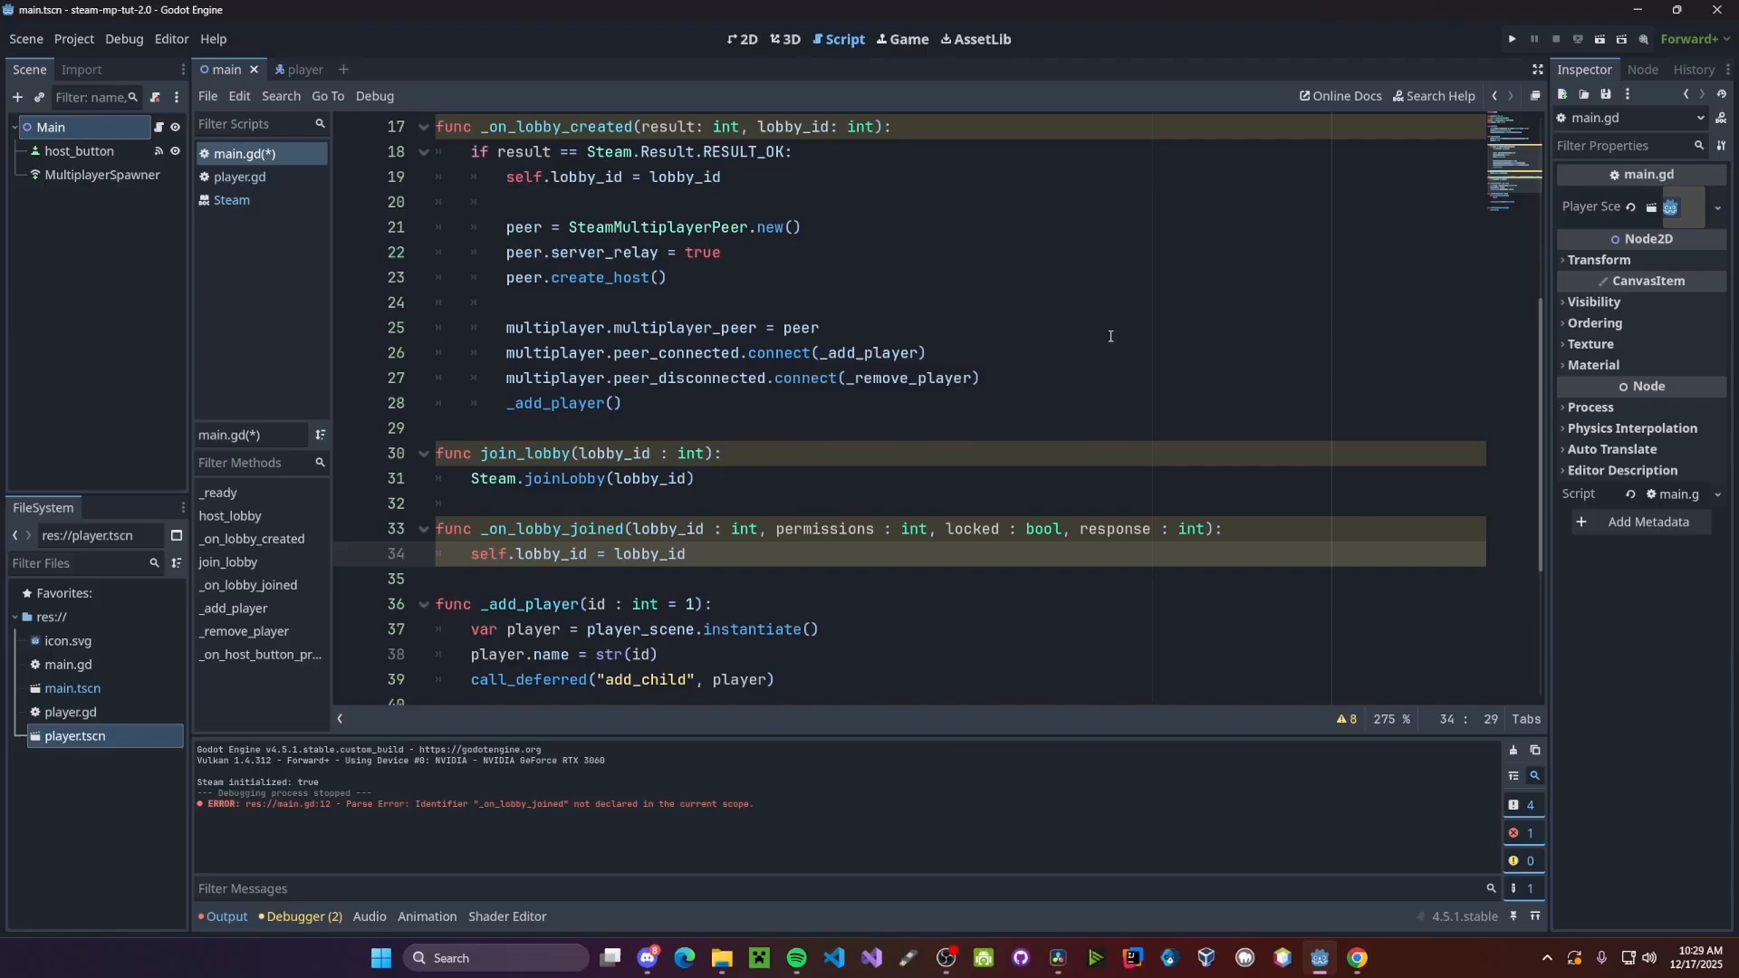
pyautogui.press('Return')
pyautogui.write('peer = ')
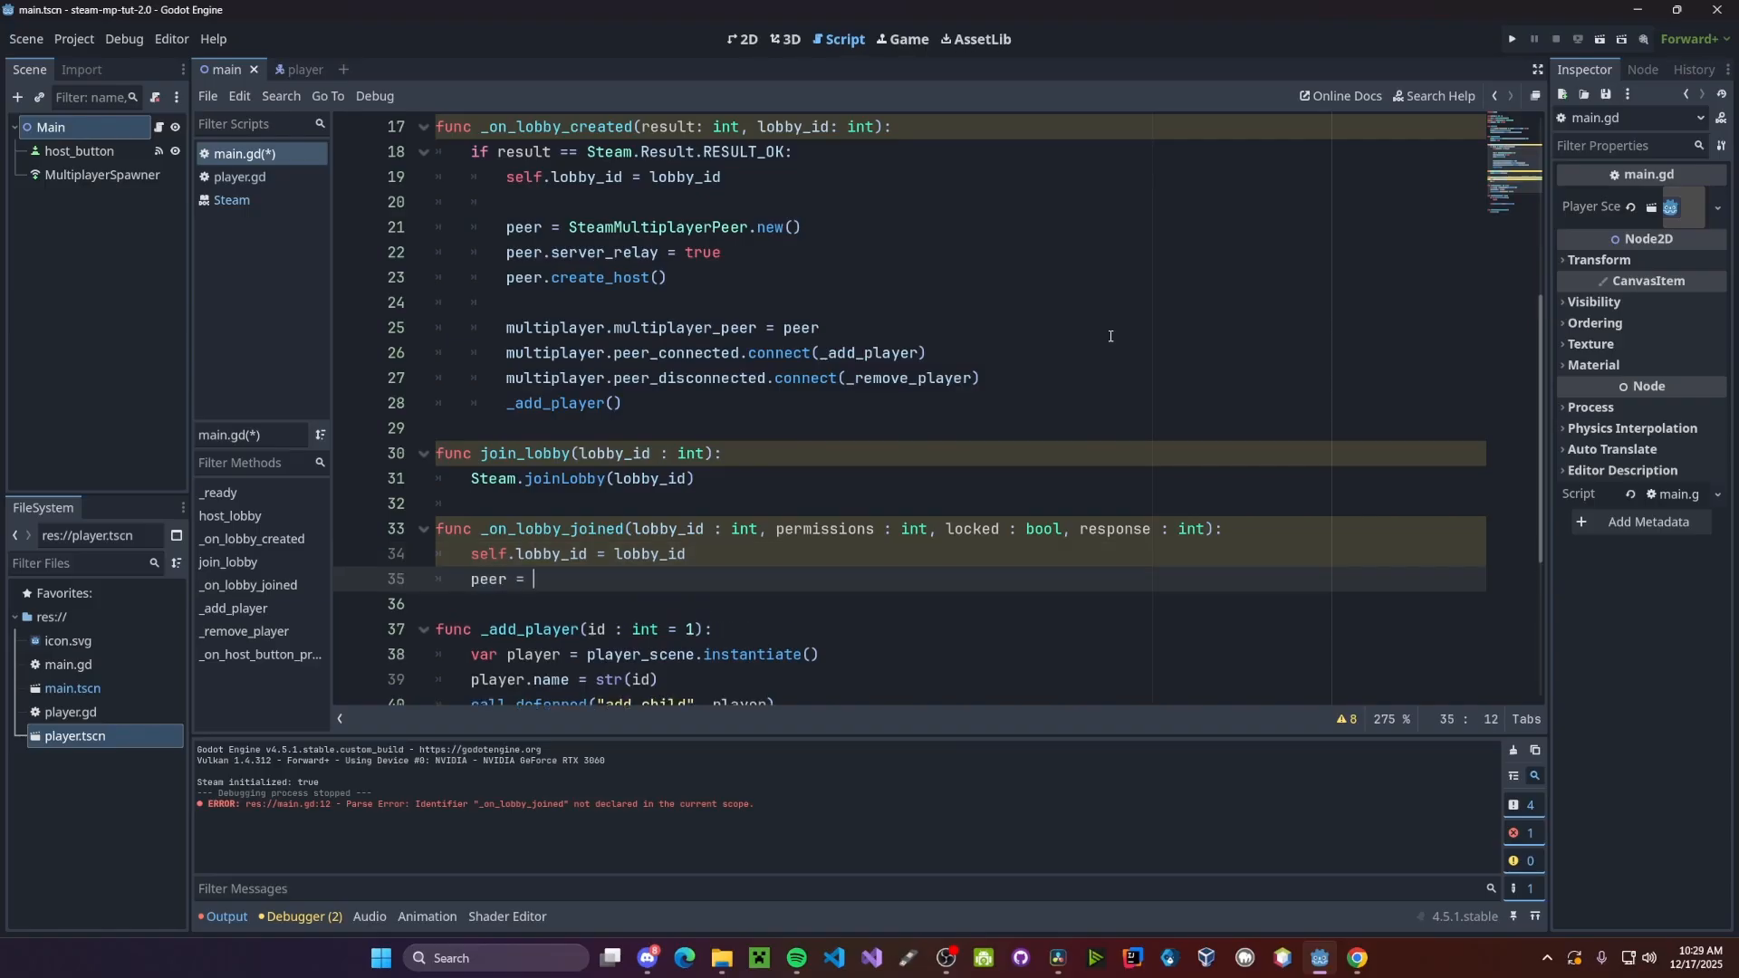
pyautogui.write('Stea')
pyautogui.press('Down')
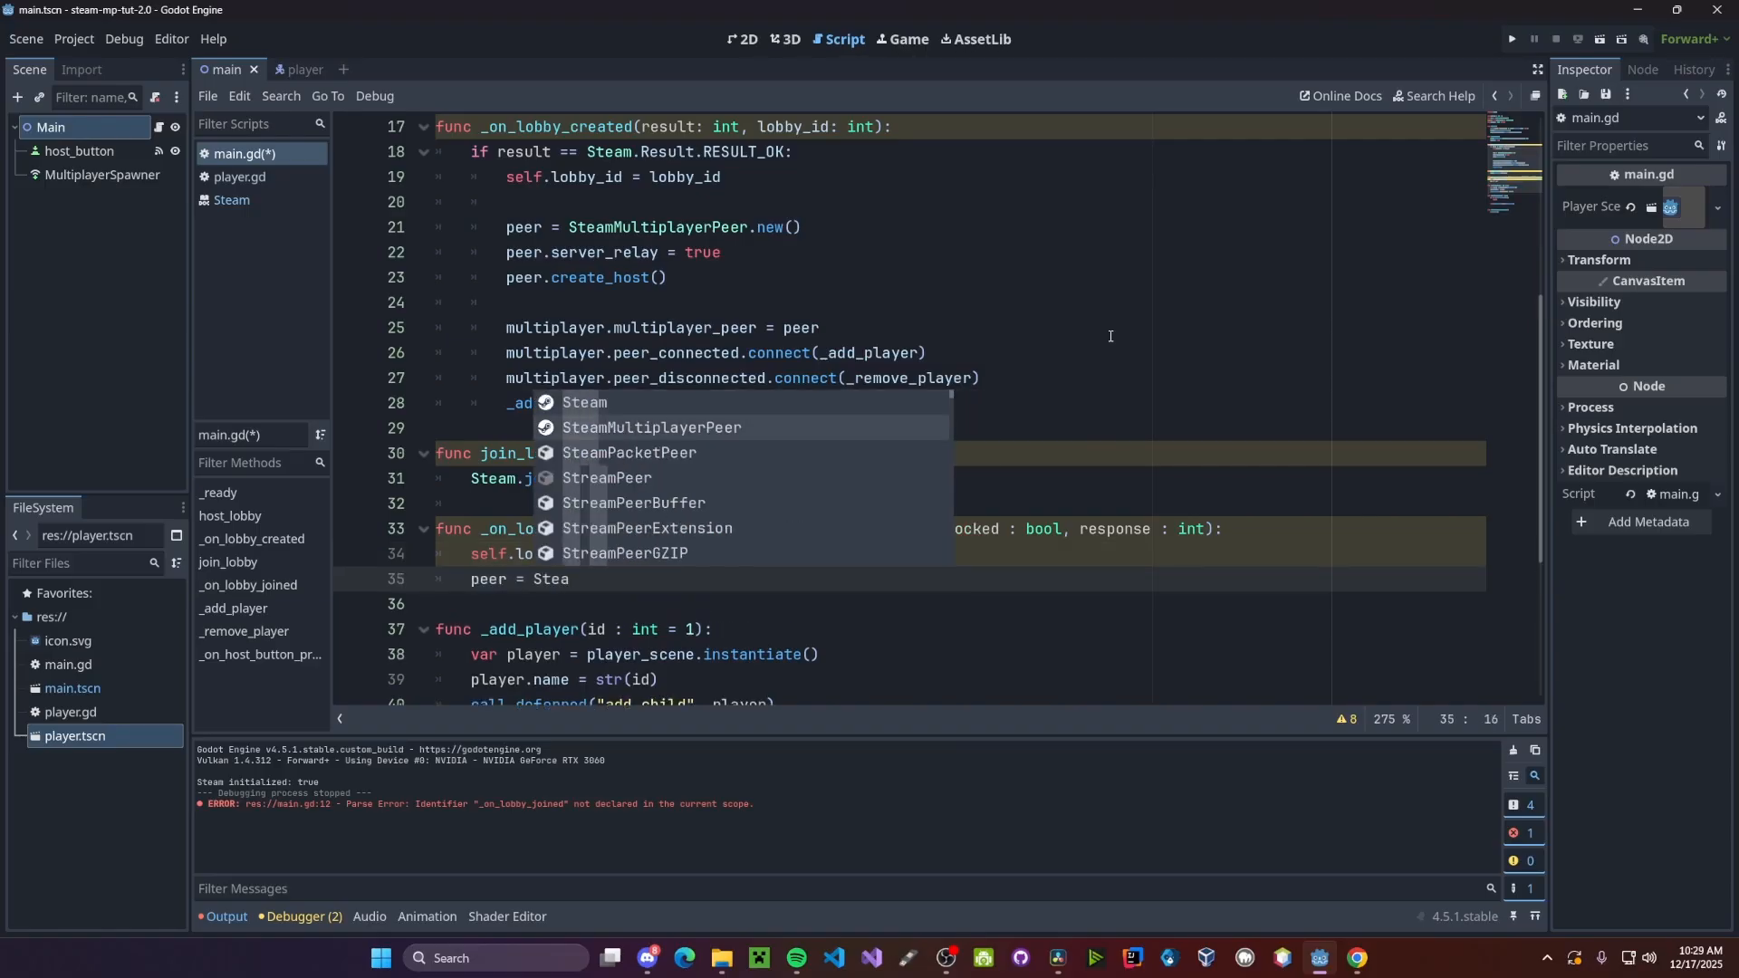
pyautogui.press('Tab')
pyautogui.write('.new()')
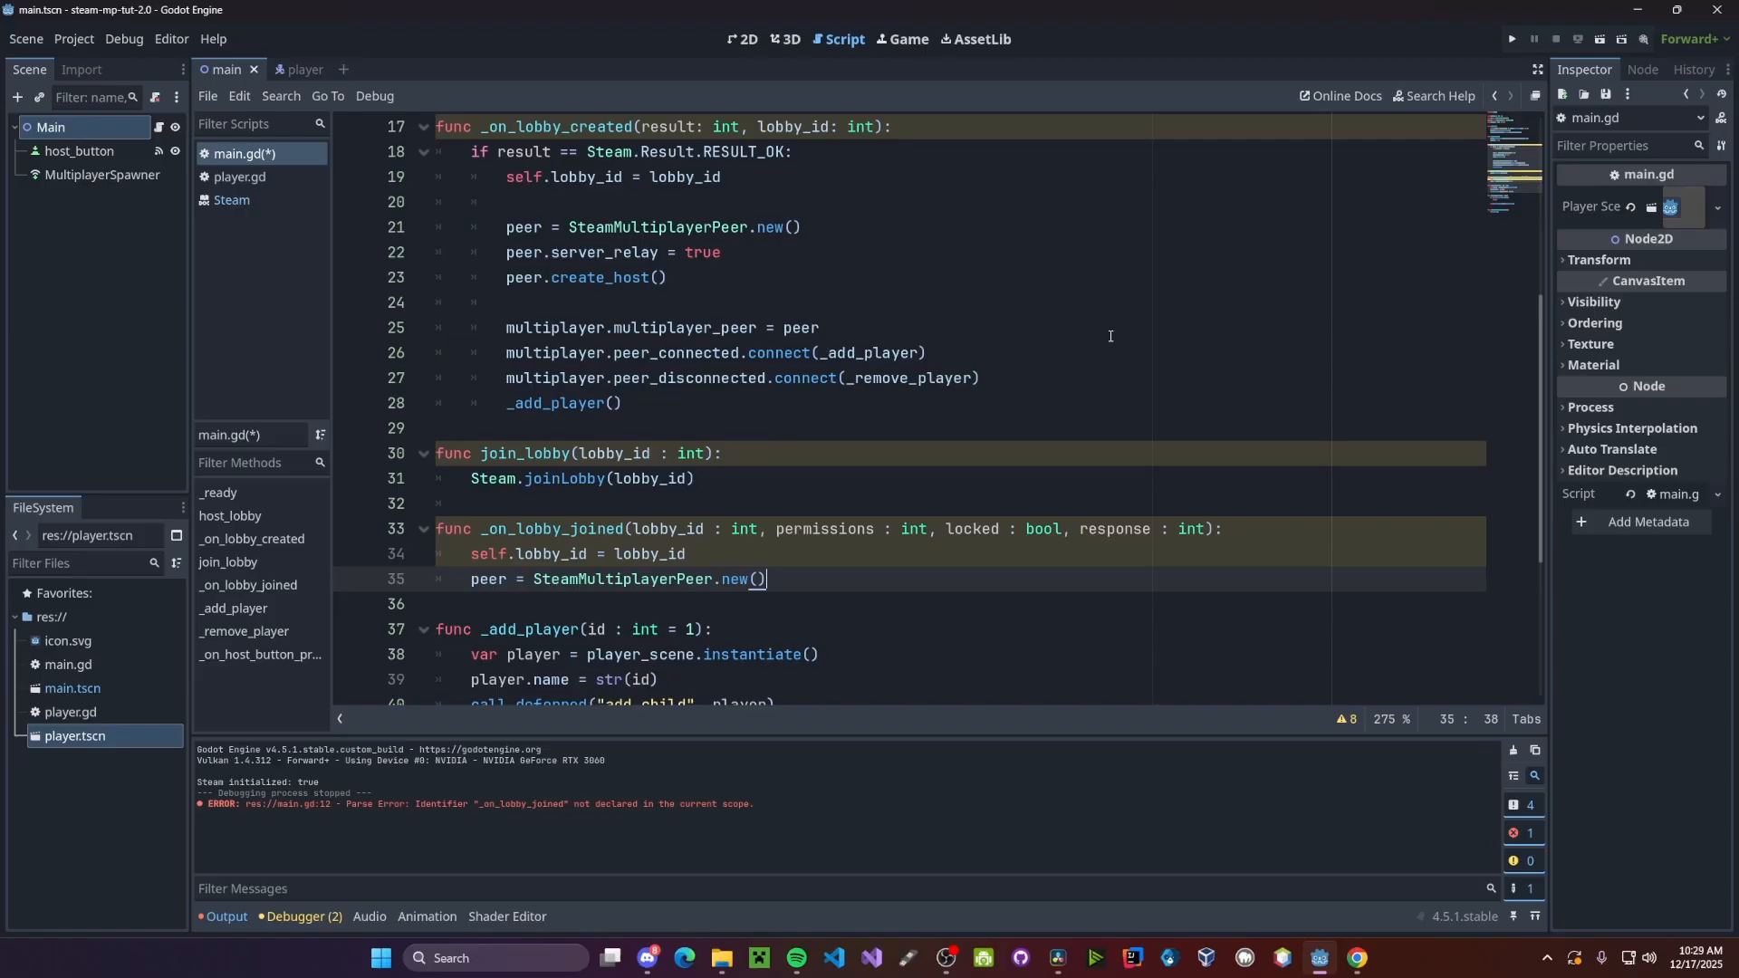
# Set server_relay true, create_client on Steam.getLobbyOwner(lobby_id), and assign multiplayer.multiplayer_peer = peer.
pyautogui.press('Return')
pyautogui.write('peer')
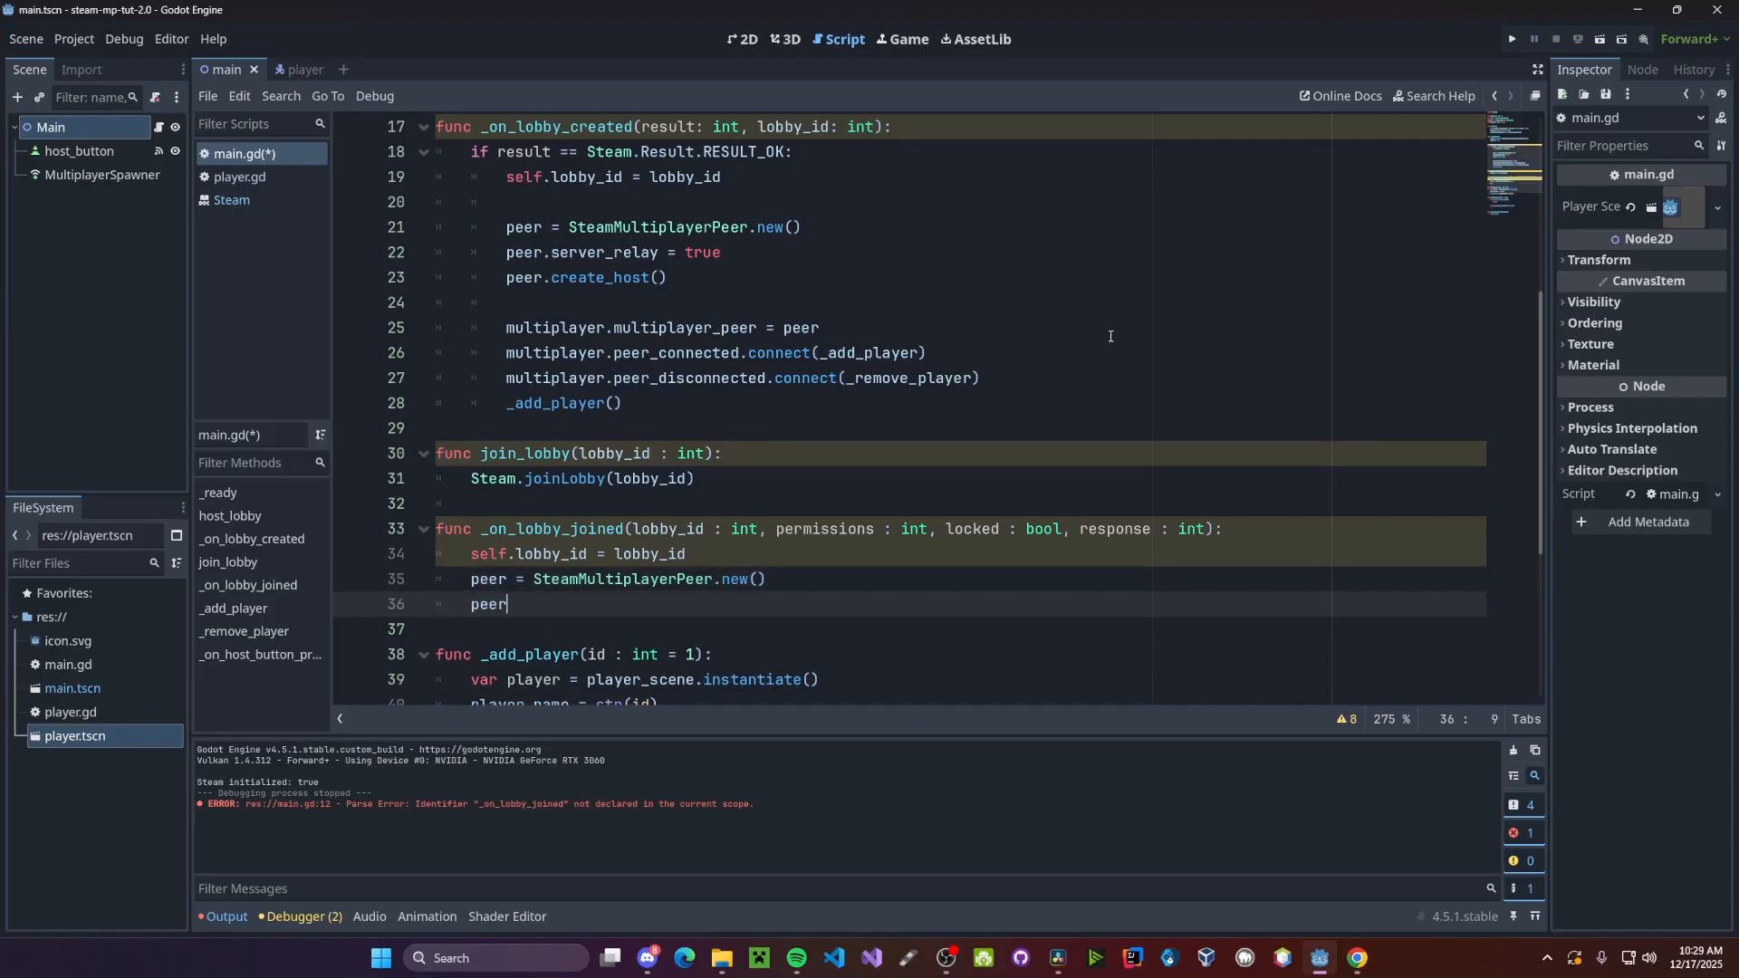
pyautogui.write('.ser')
pyautogui.press('Tab')
pyautogui.write('=')
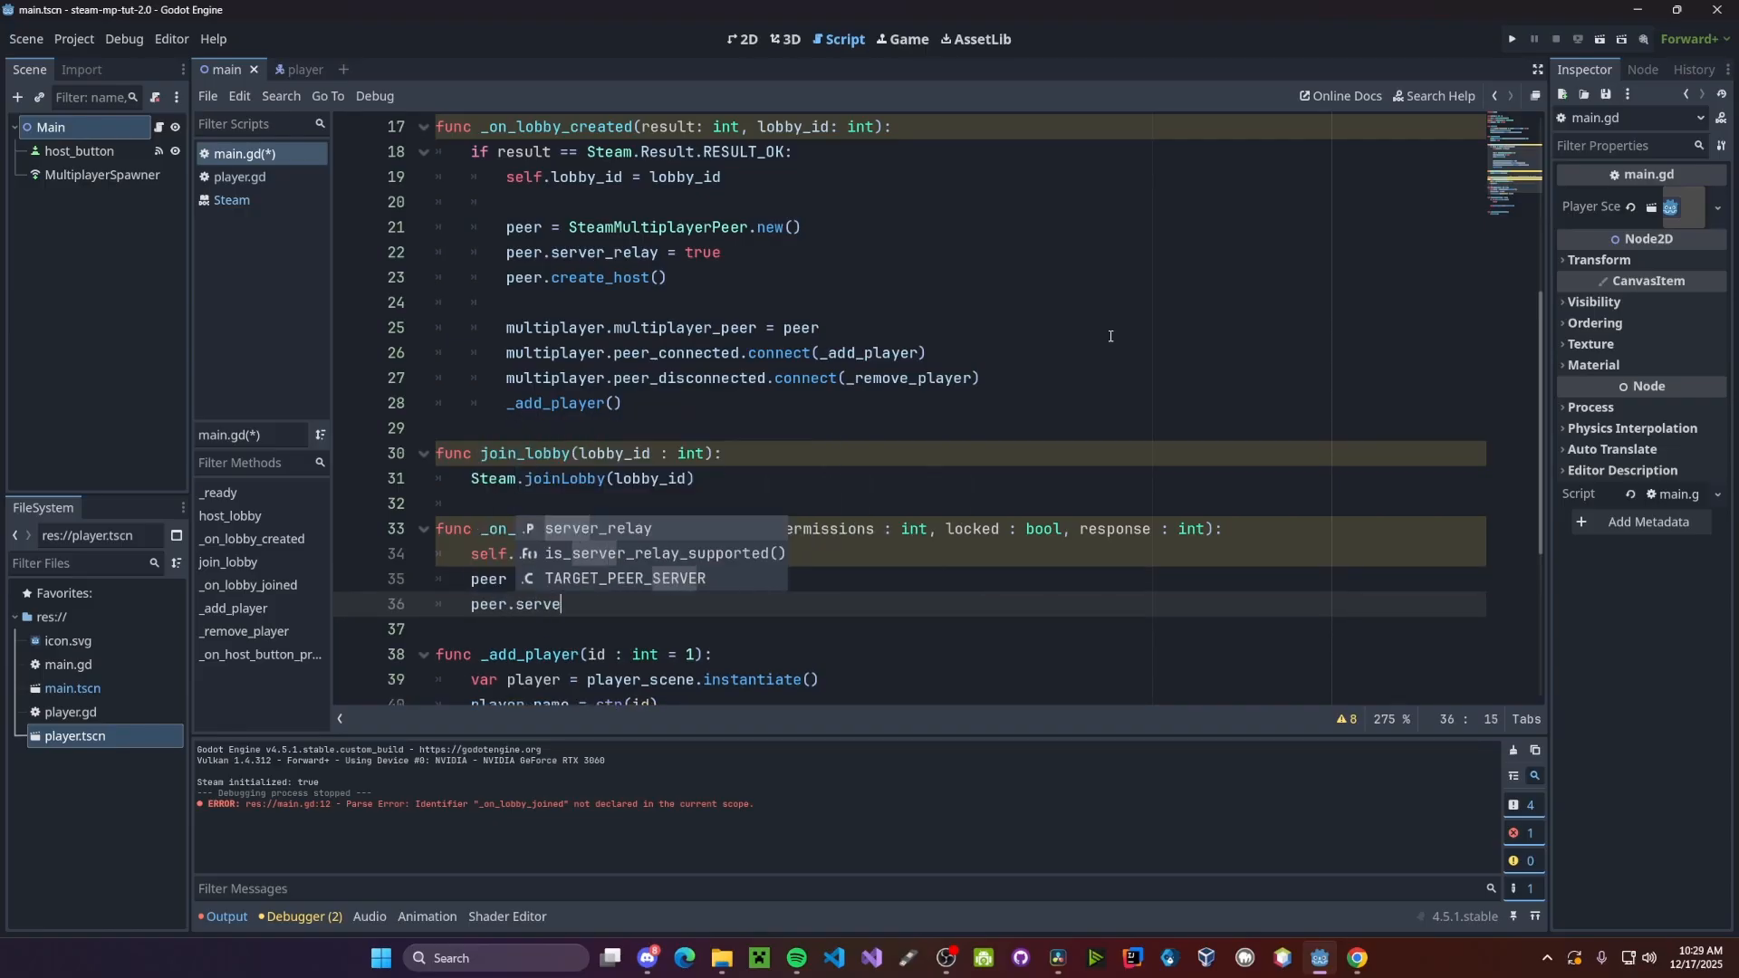
pyautogui.write('-')
pyautogui.write(' true')
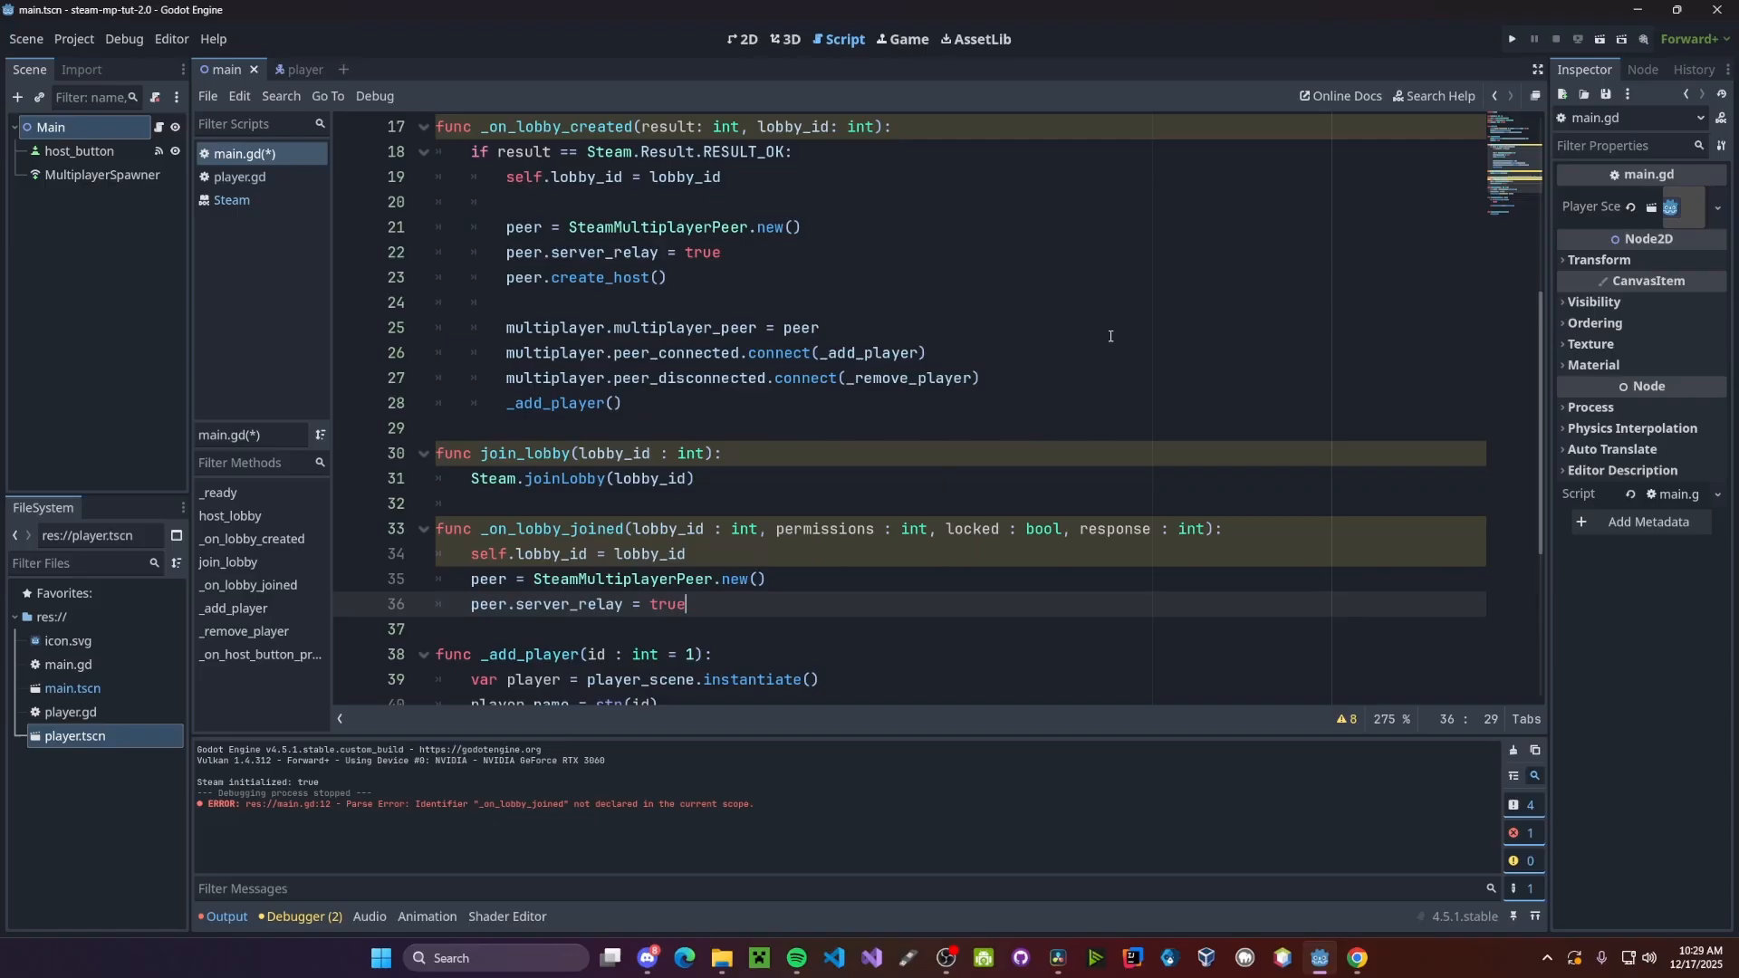
pyautogui.press('Return')
pyautogui.scroll(-1, 1109, 336)
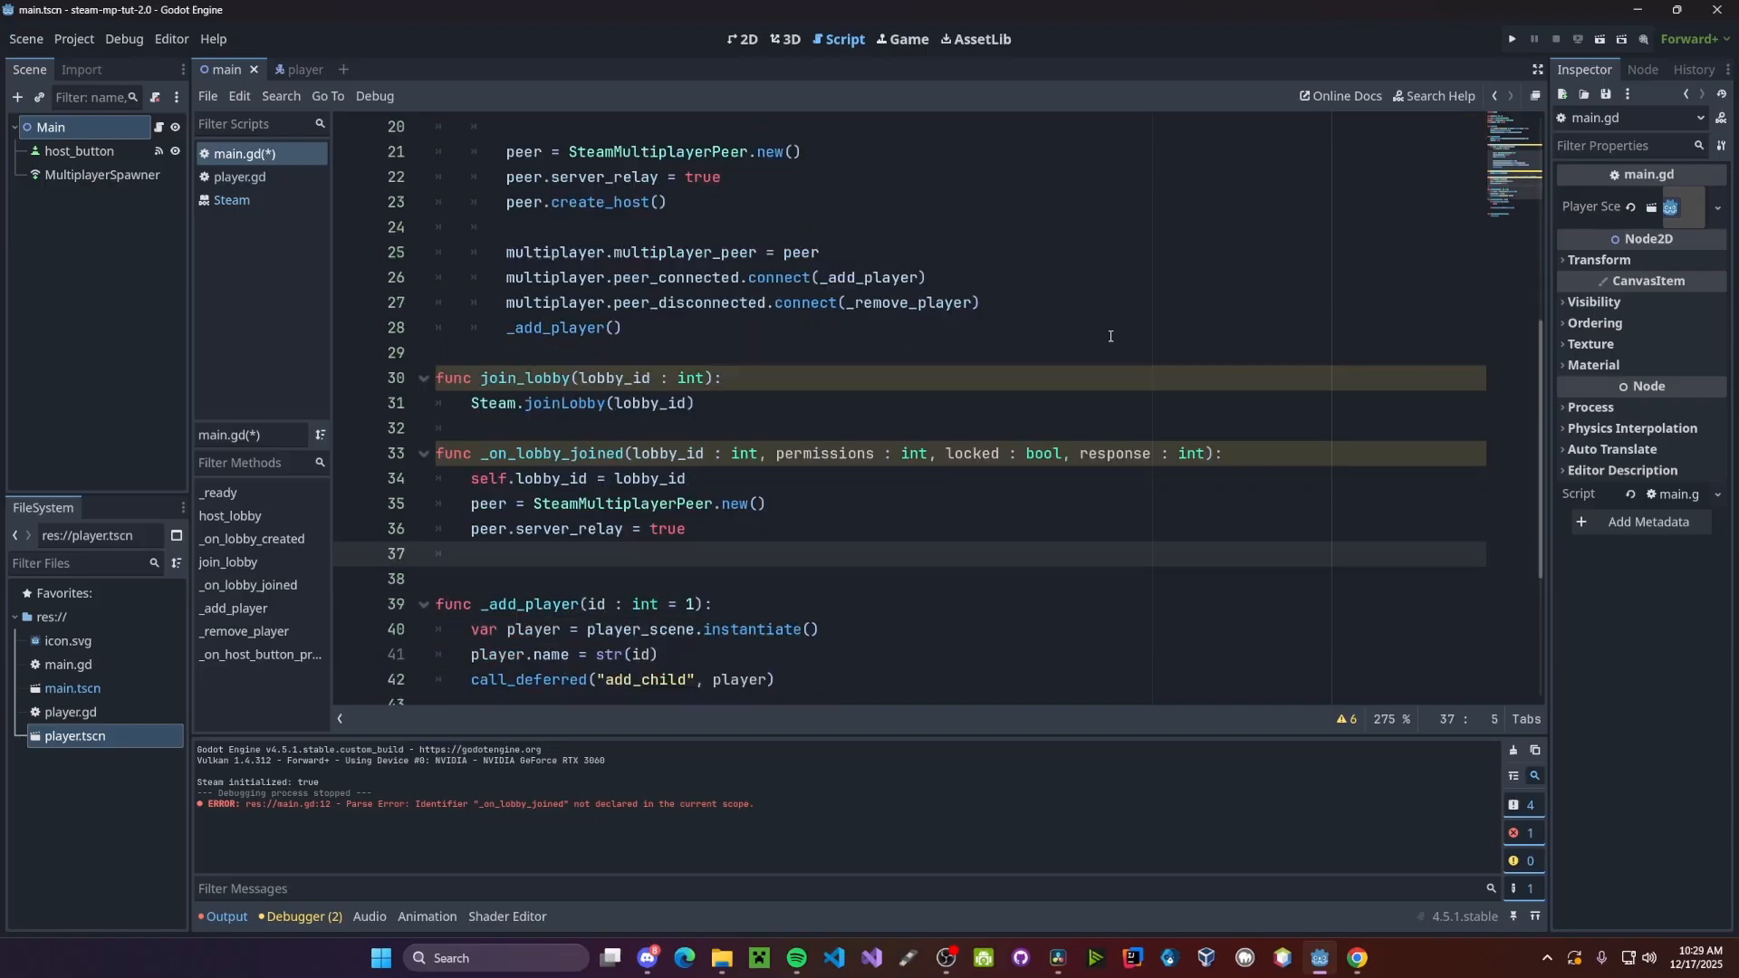
pyautogui.write('eer.')
pyautogui.write('cre')
pyautogui.press('Tab')
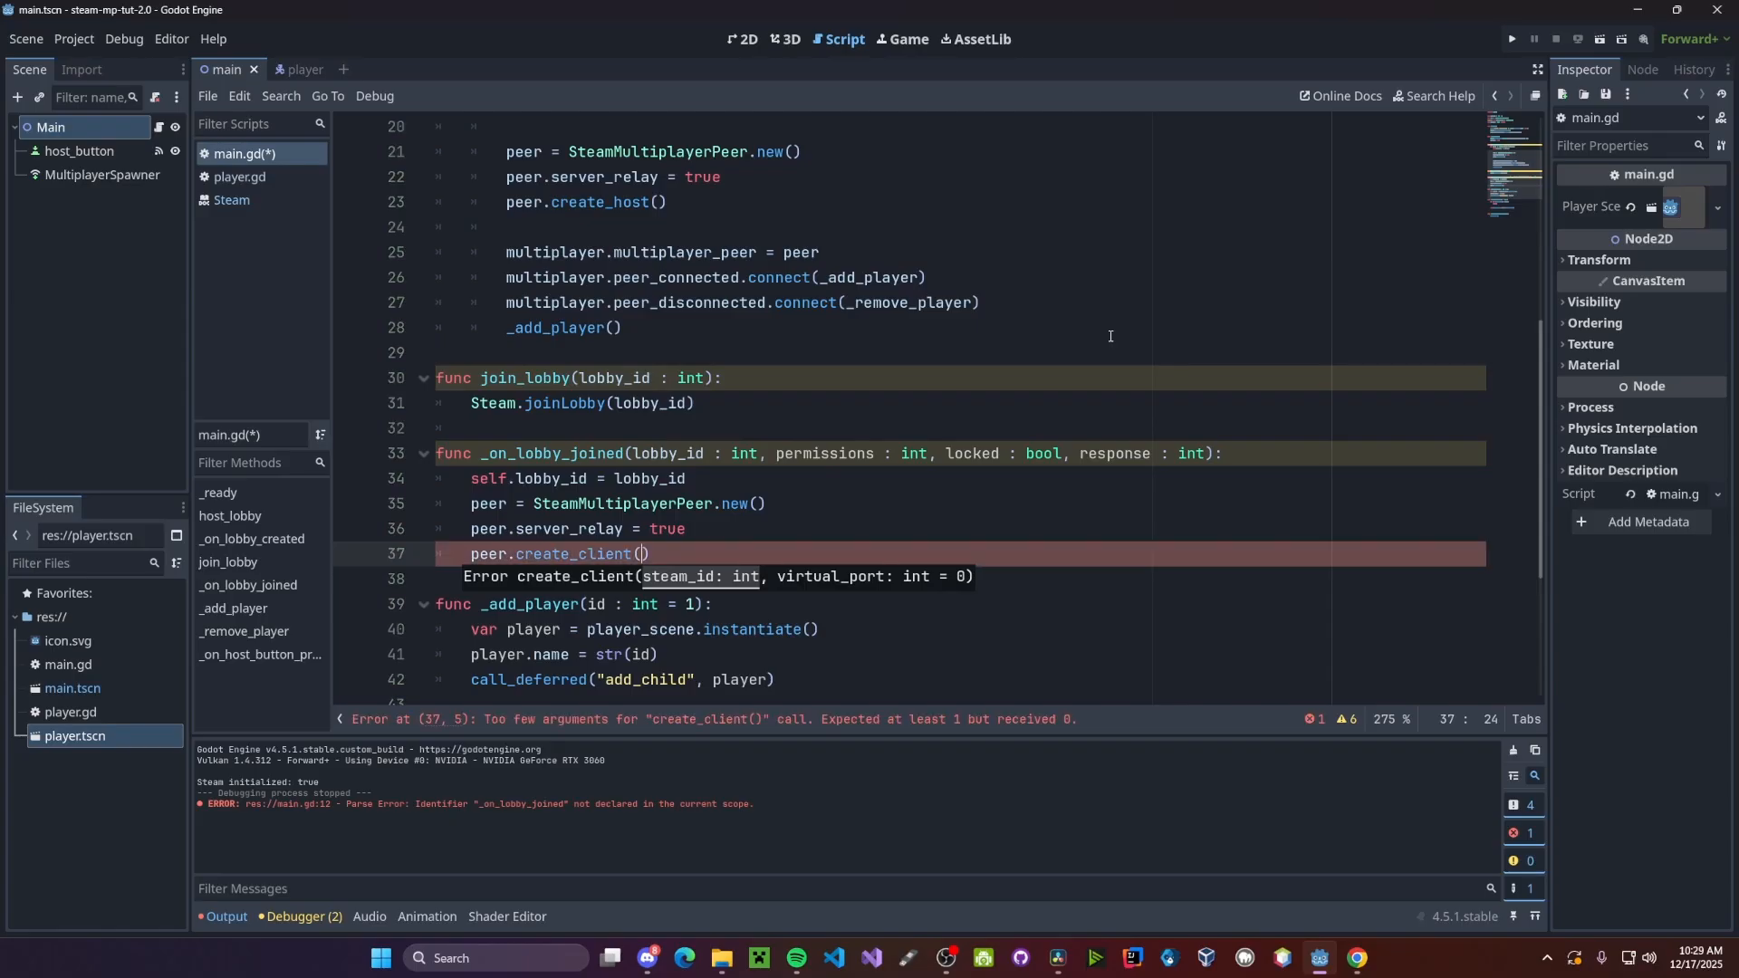
pyautogui.write('Steam')
pyautogui.write('.getlob')
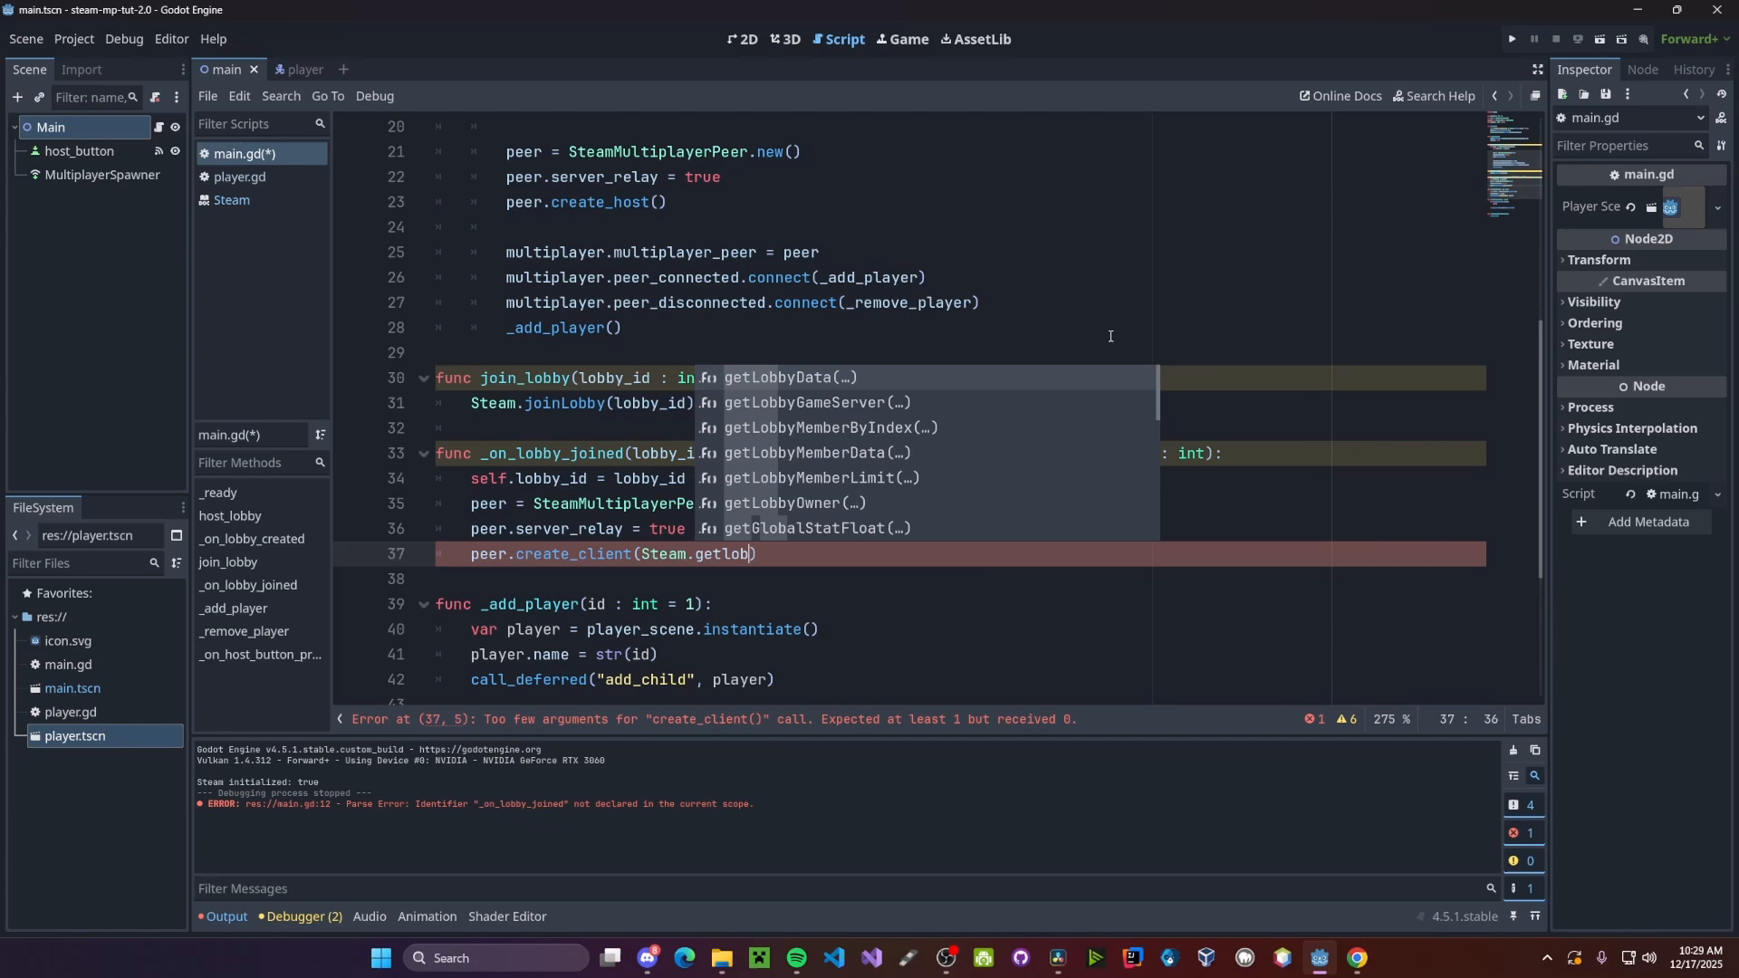
pyautogui.press('Down')
pyautogui.press('Down')
pyautogui.press('Down')
pyautogui.press('Return')
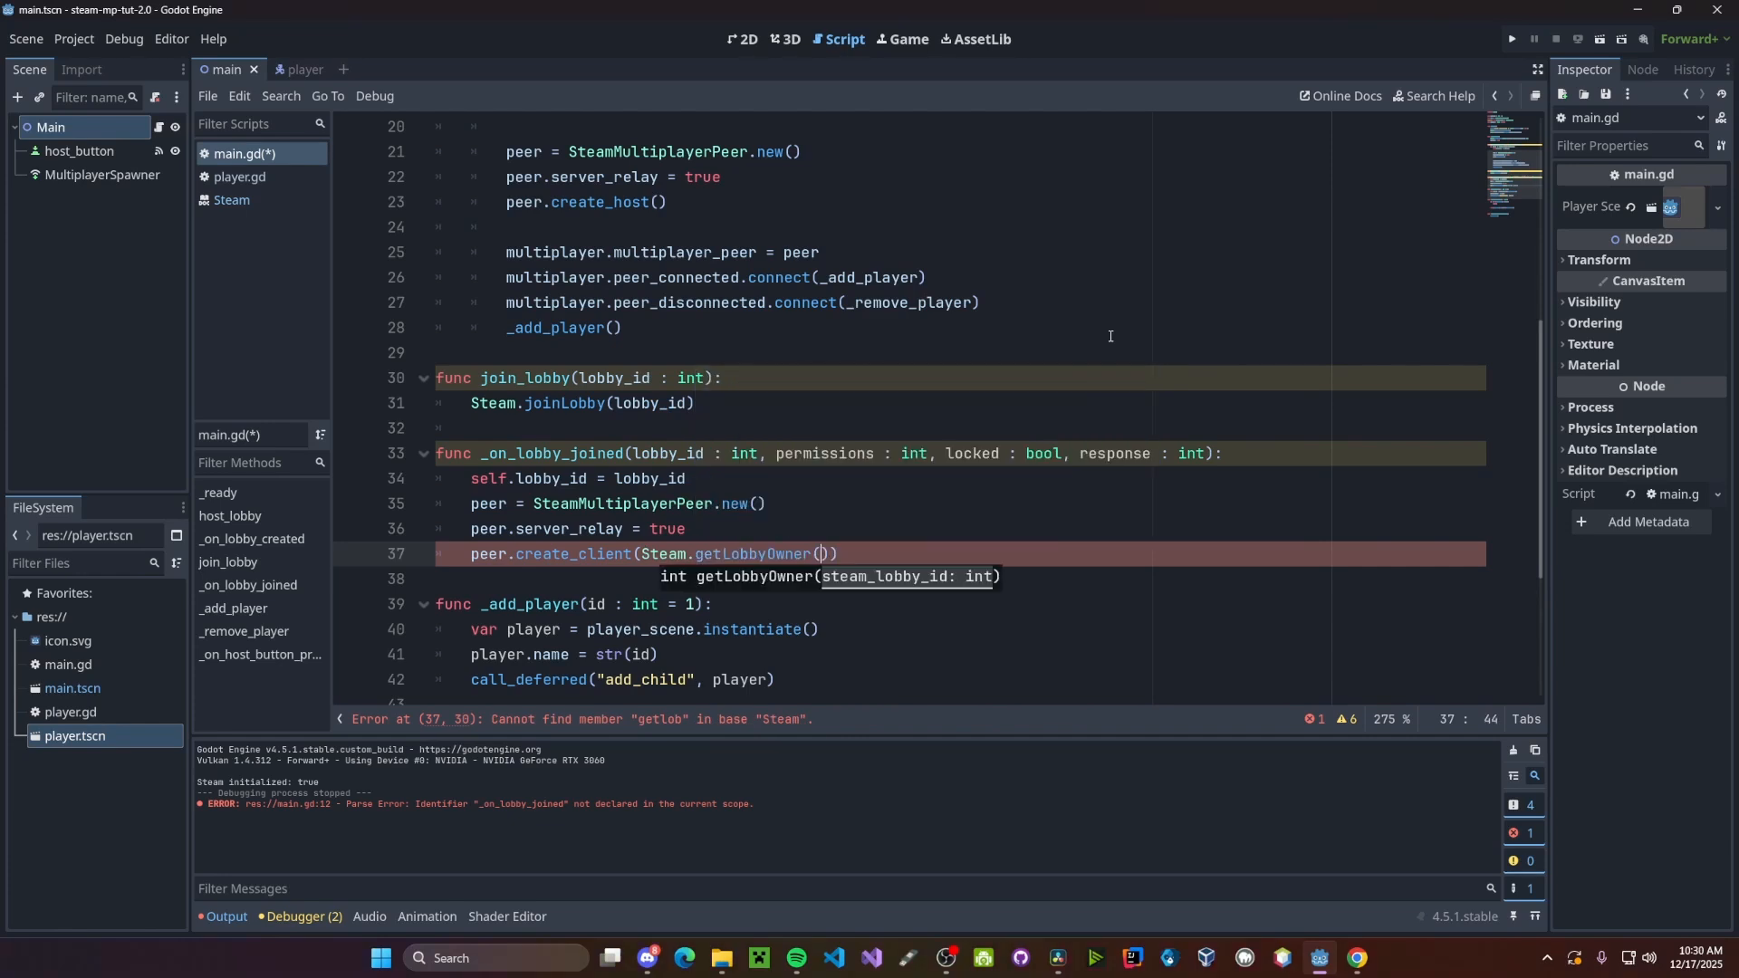
pyautogui.write('lobby')
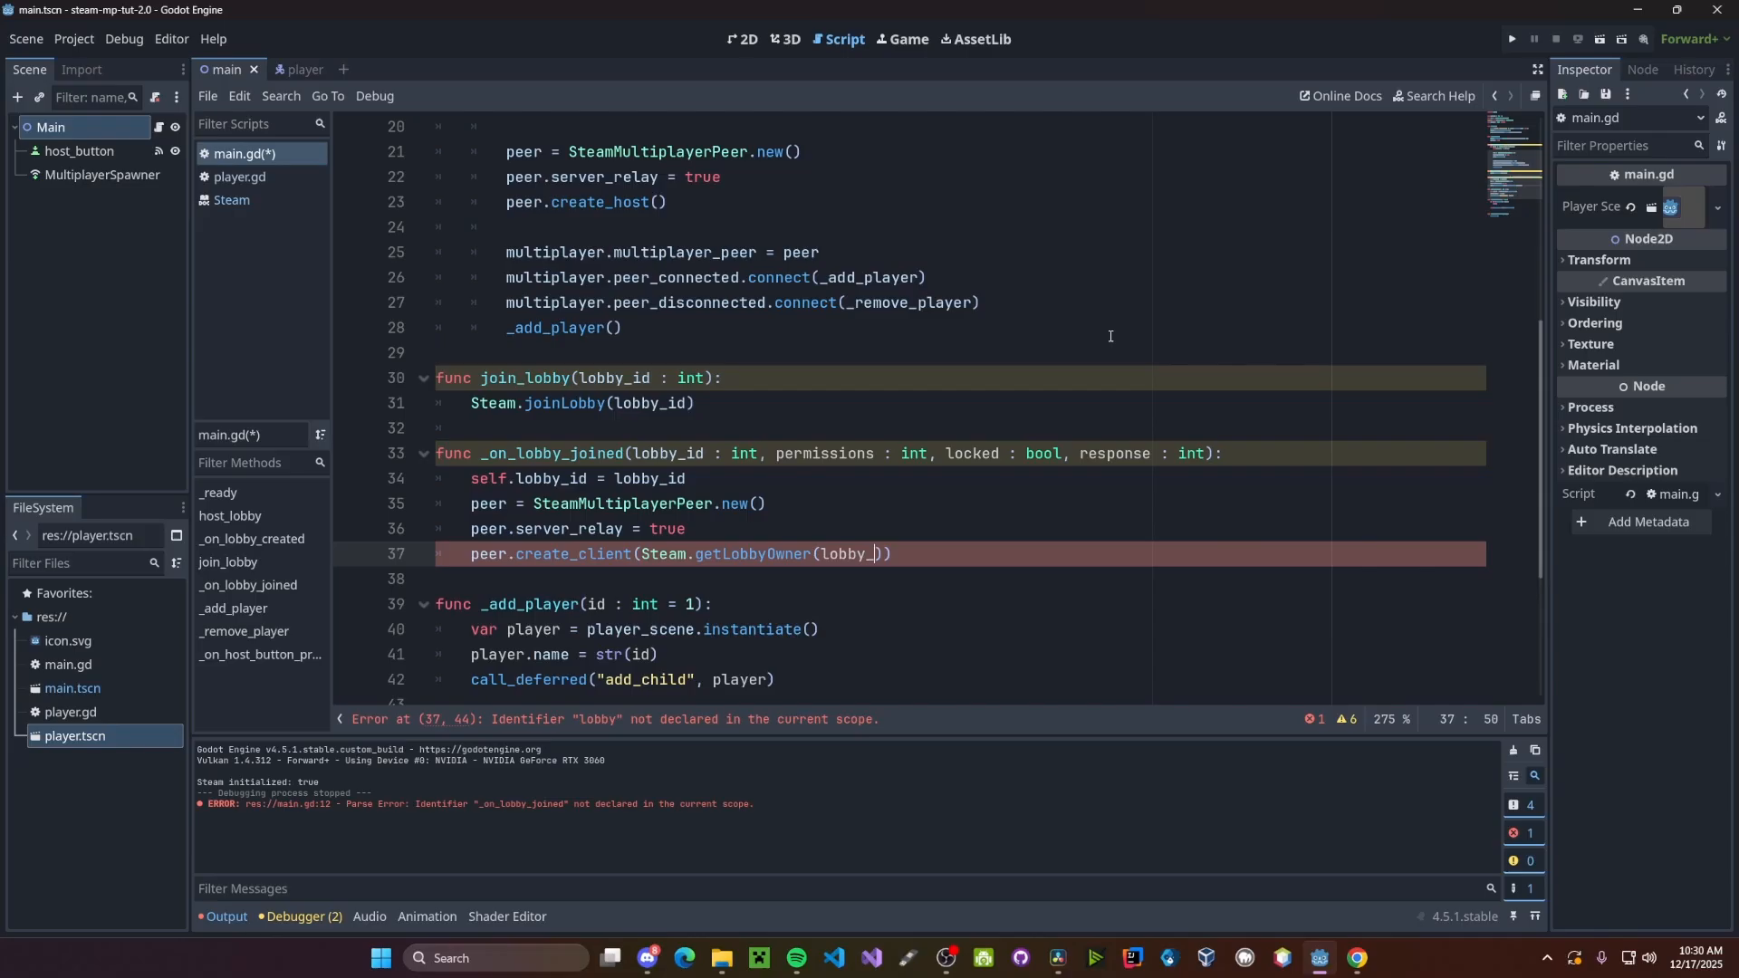
pyautogui.write('_id')
pyautogui.press('Return')
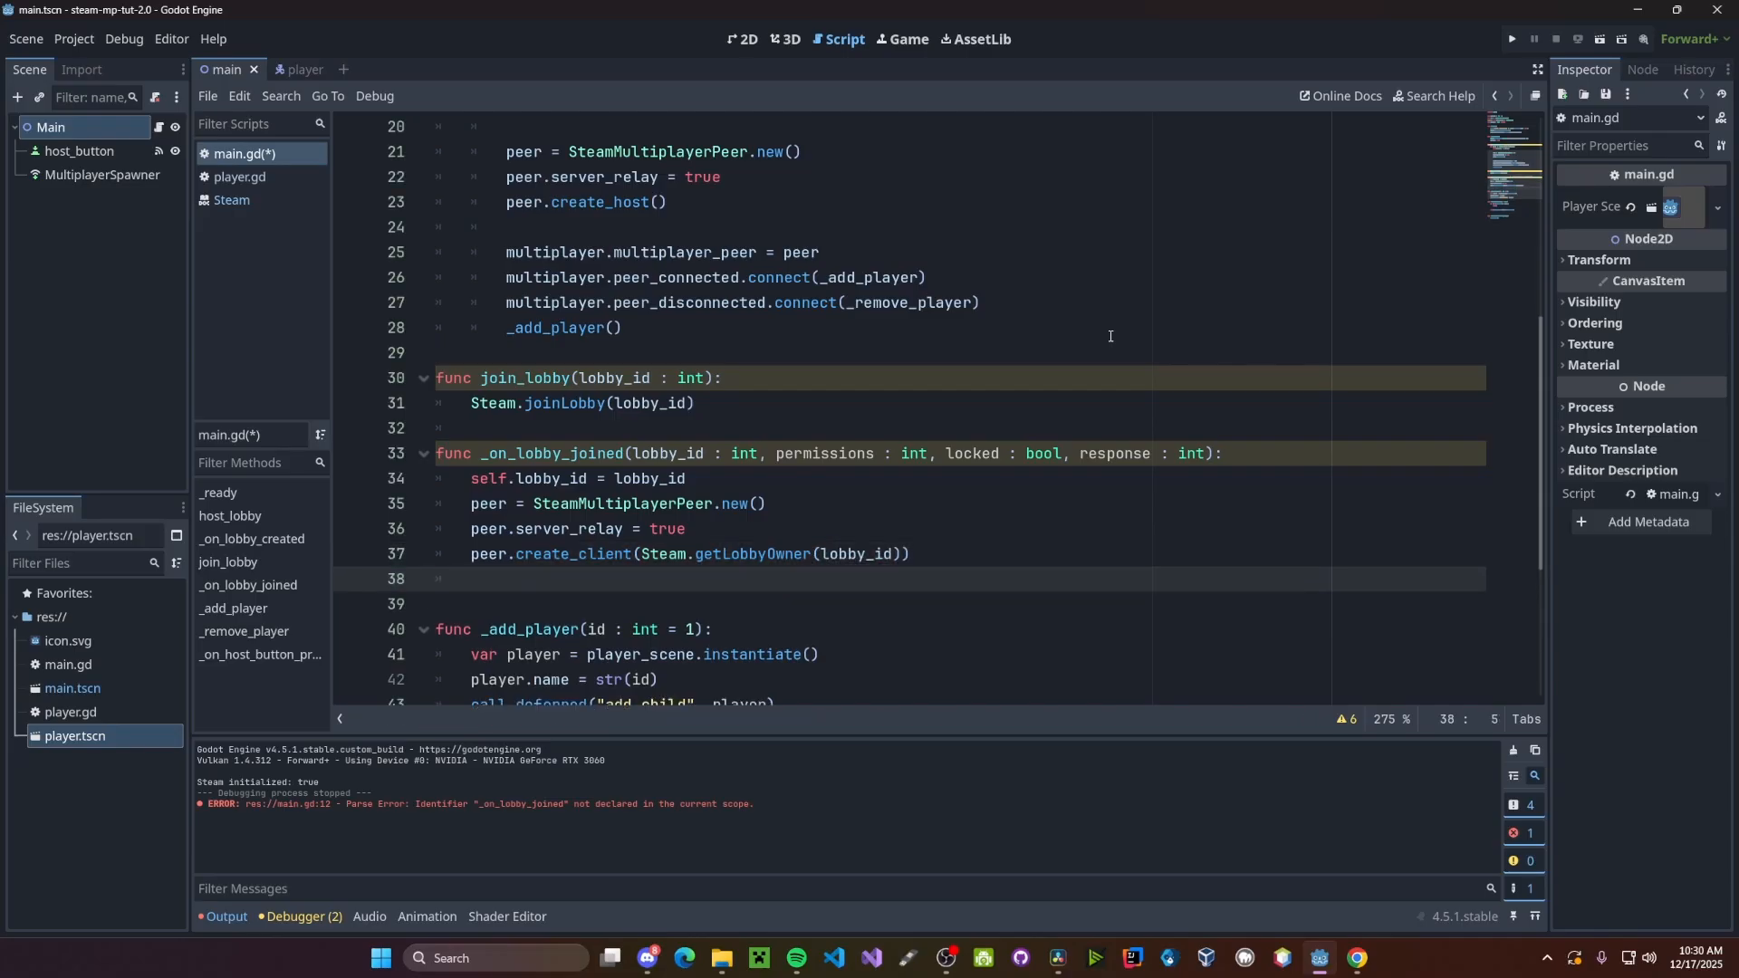
pyautogui.write('multiplayer')
pyautogui.write('.mul')
pyautogui.press('Tab')
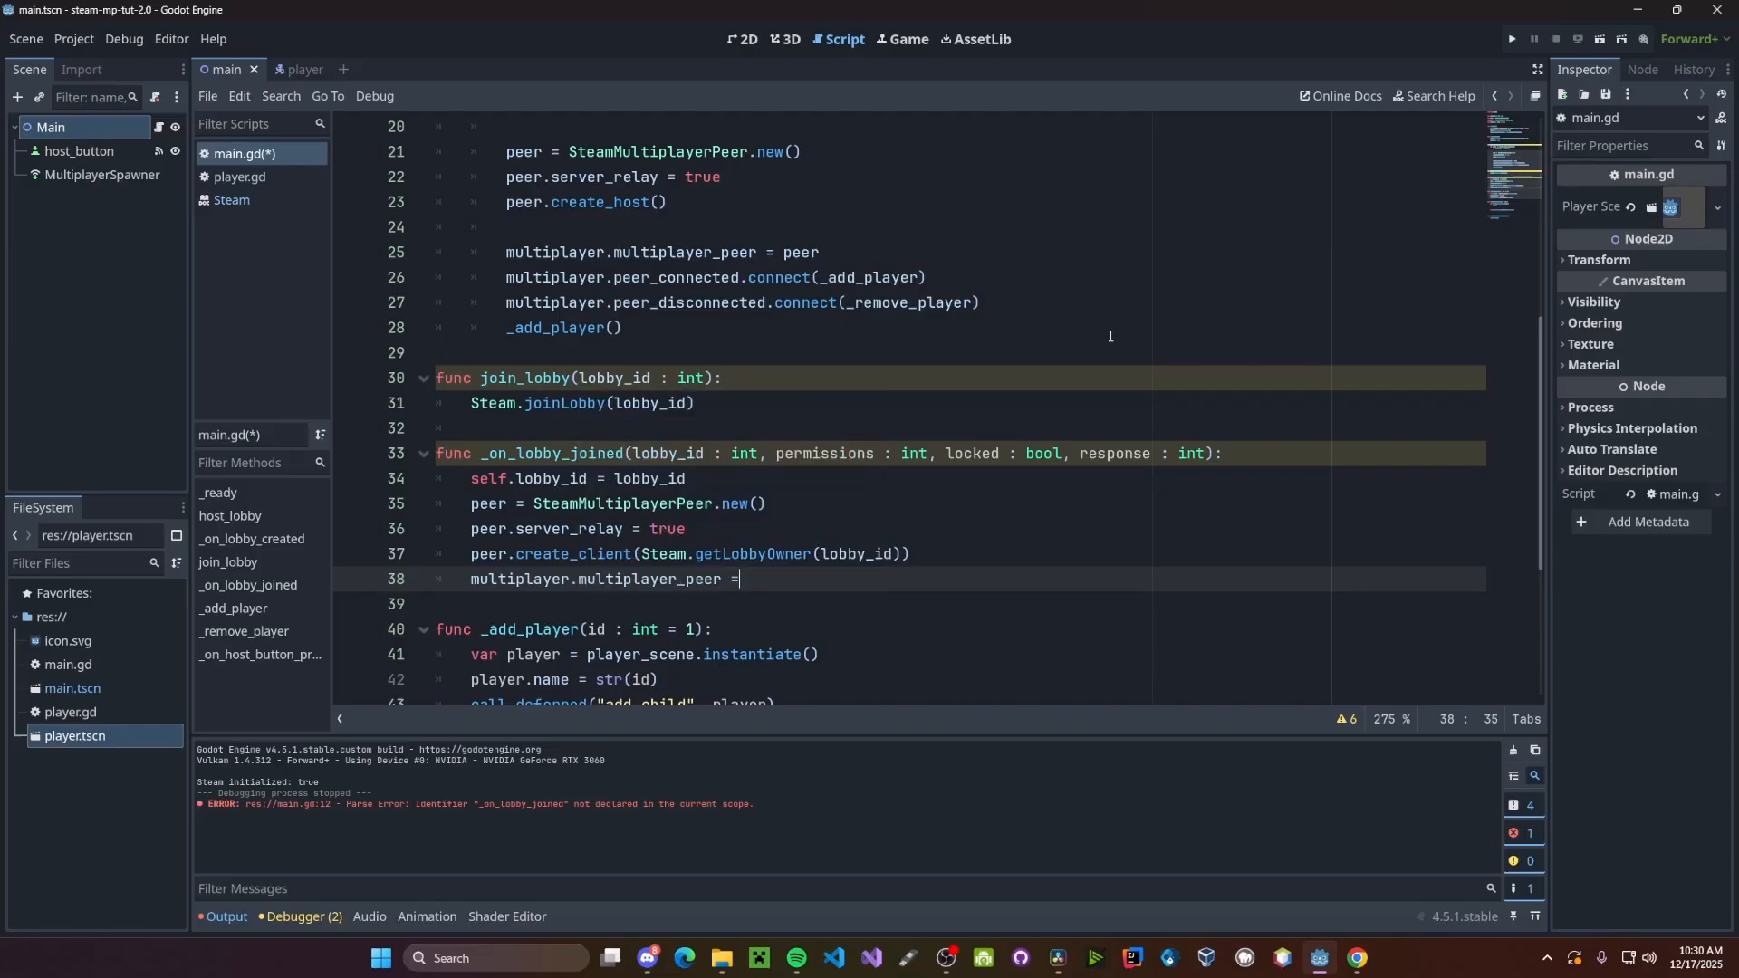
pyautogui.write('peer')
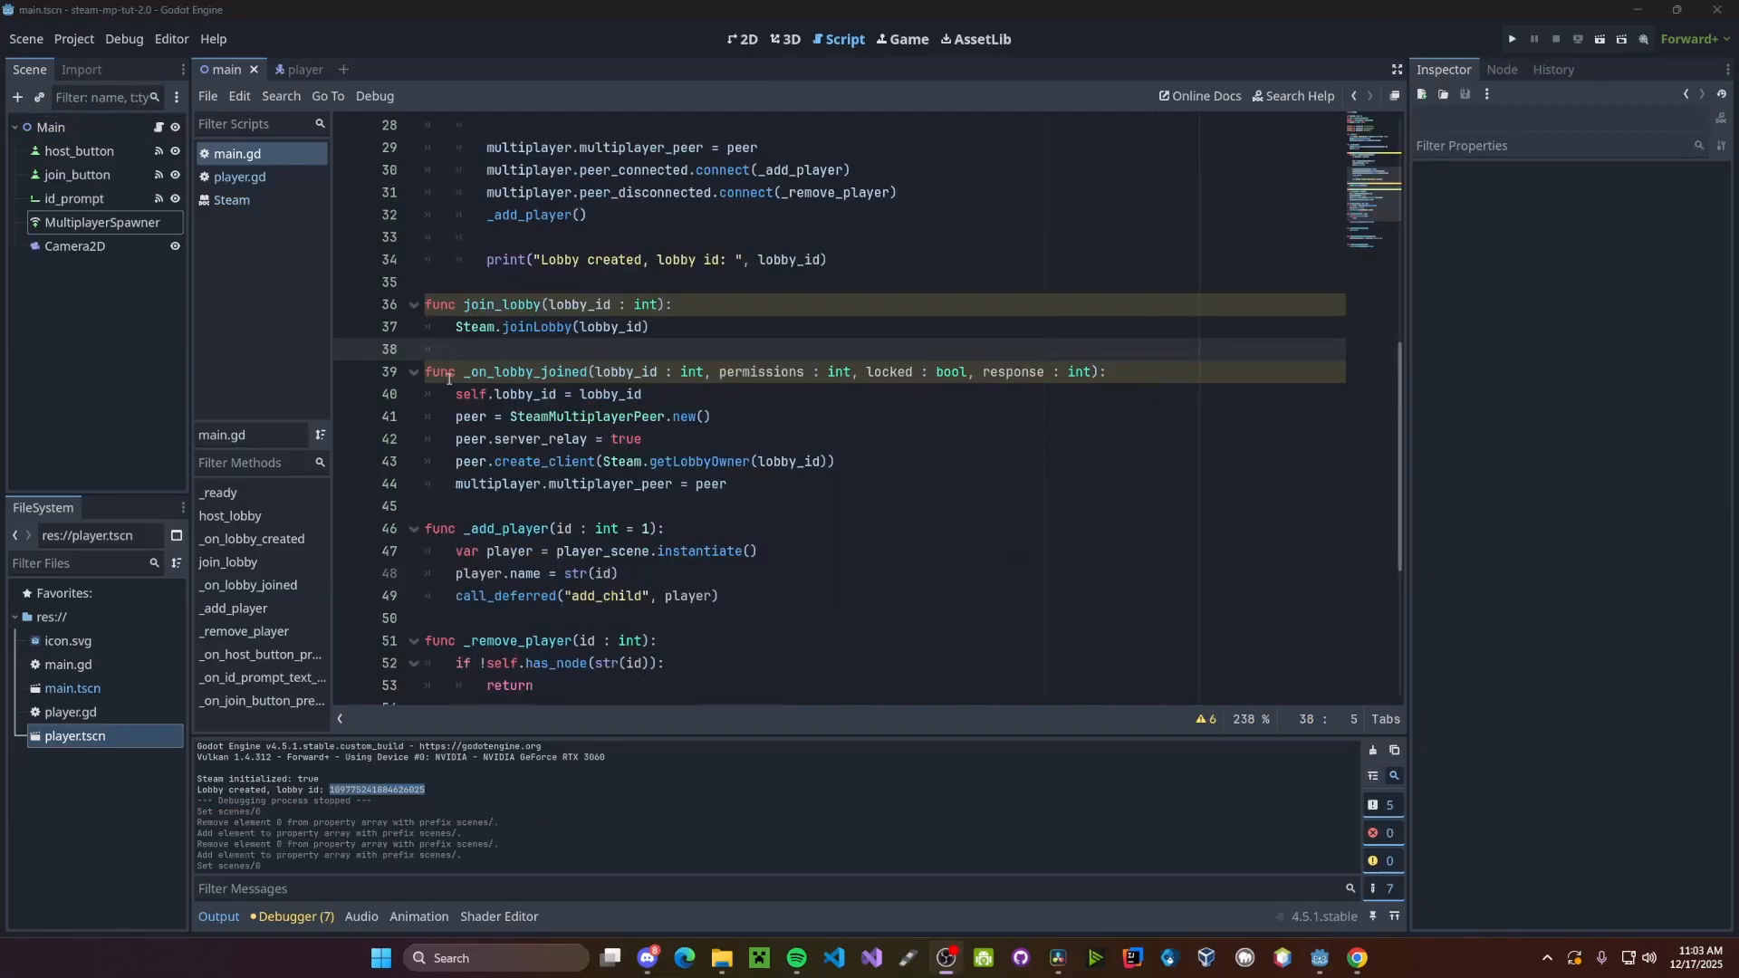
# In _ready, connect Steam.lobby_joined to _on_lobby_joined below the lobby_created connection.
pyautogui.moveTo(461, 371); pyautogui.dragTo(594, 372)
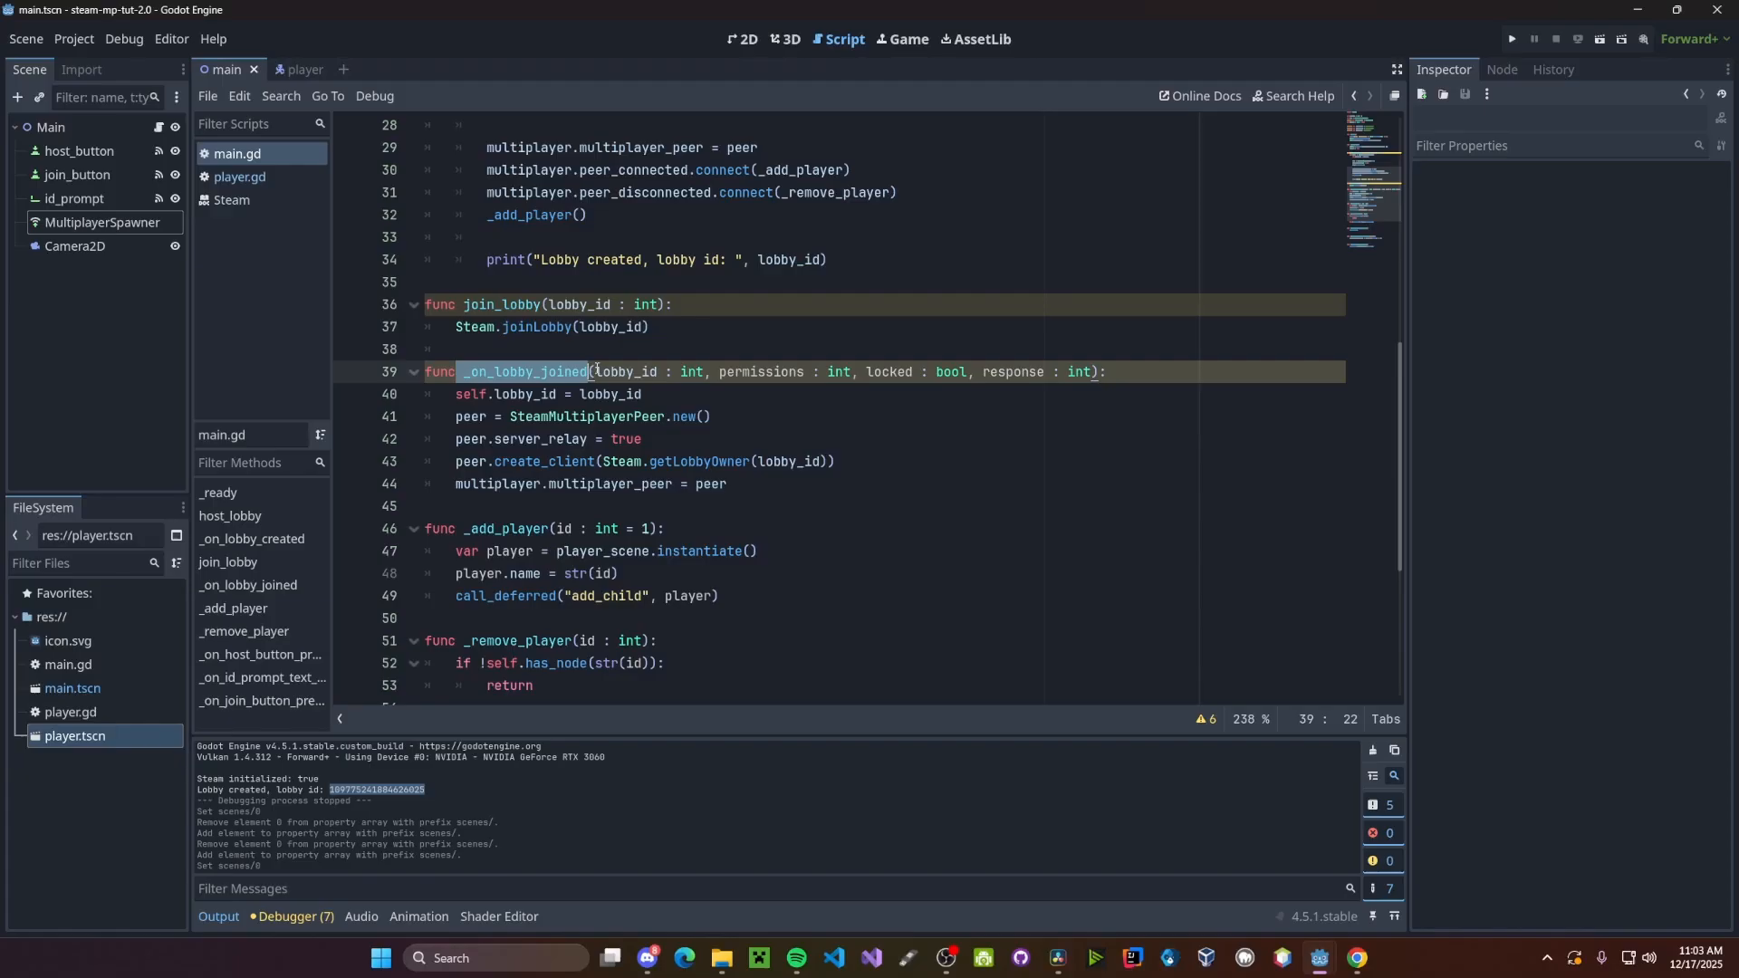
pyautogui.scroll(3, 666, 370)
pyautogui.scroll(4, 717, 383)
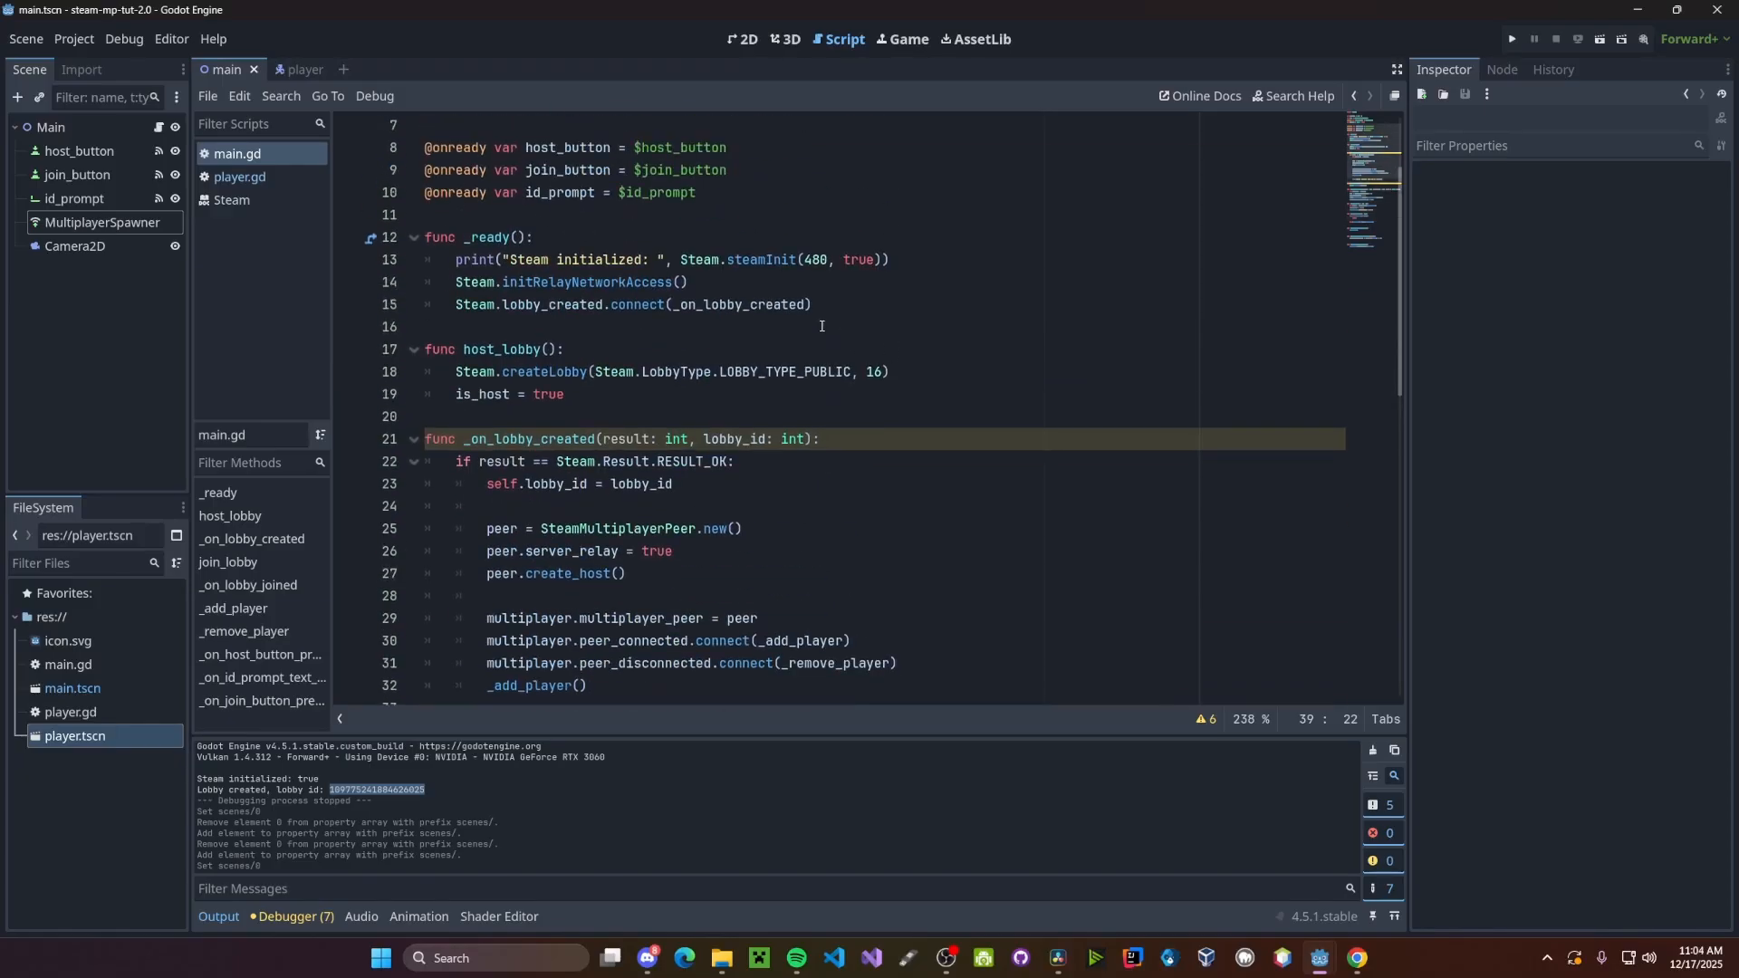
pyautogui.click(855, 307)
pyautogui.press('Return')
pyautogui.write('Ste')
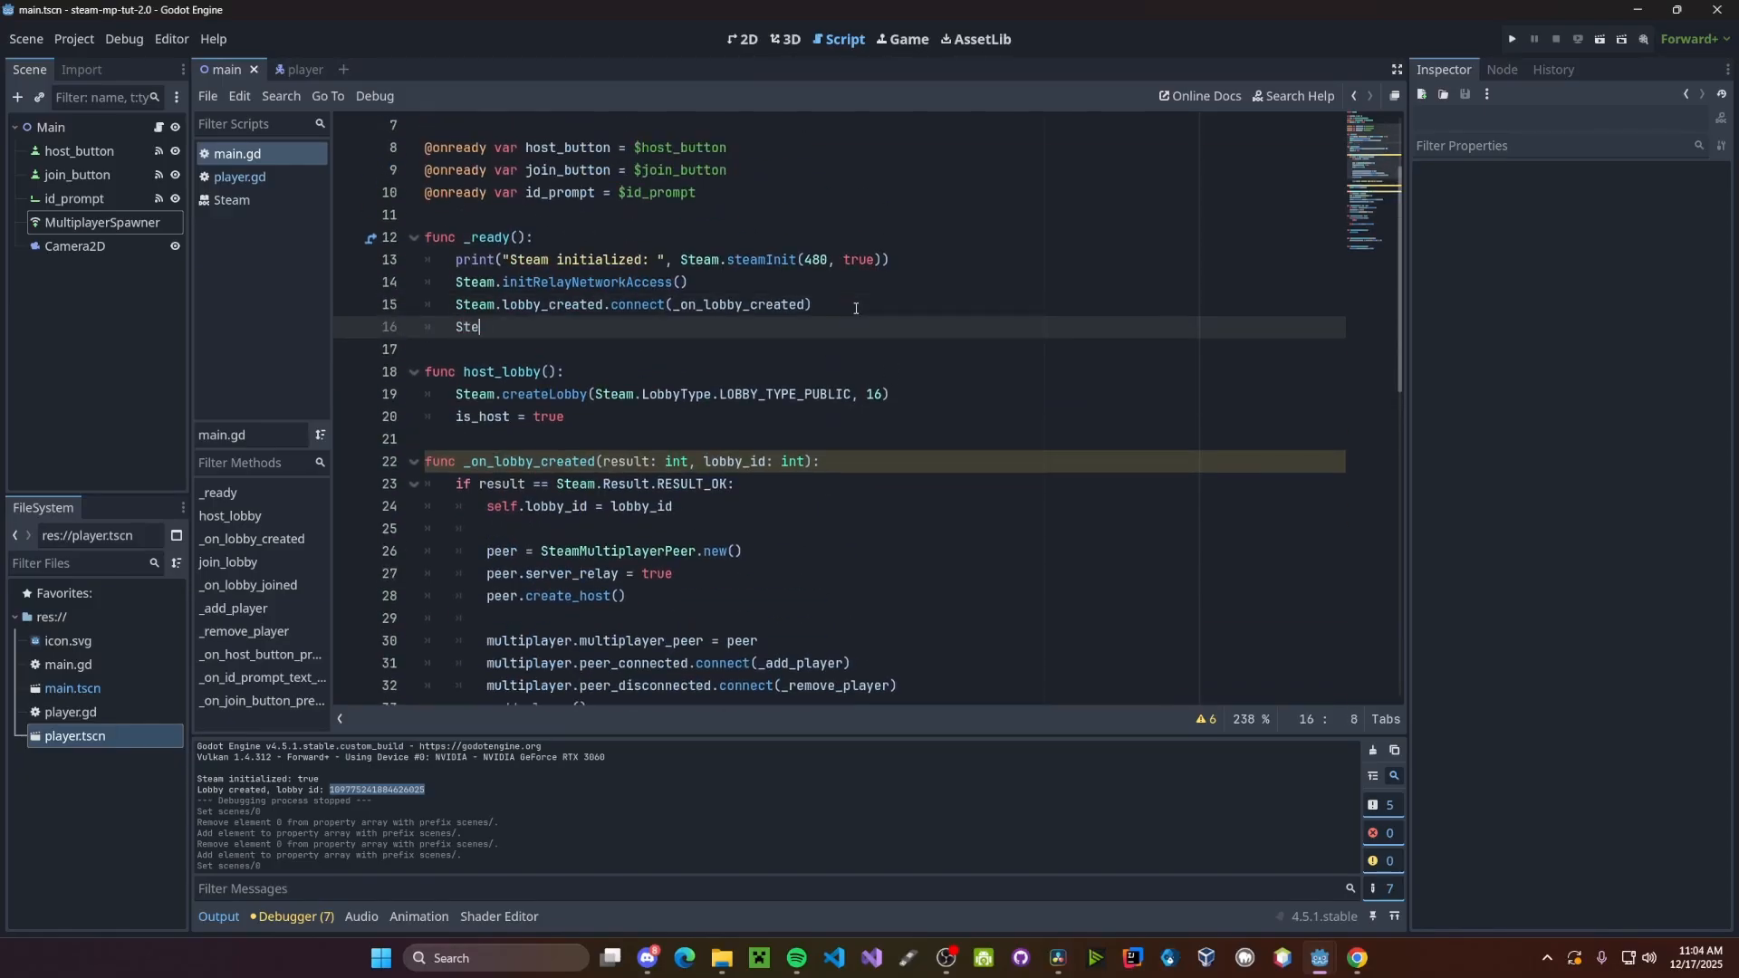
pyautogui.write('am.lobb')
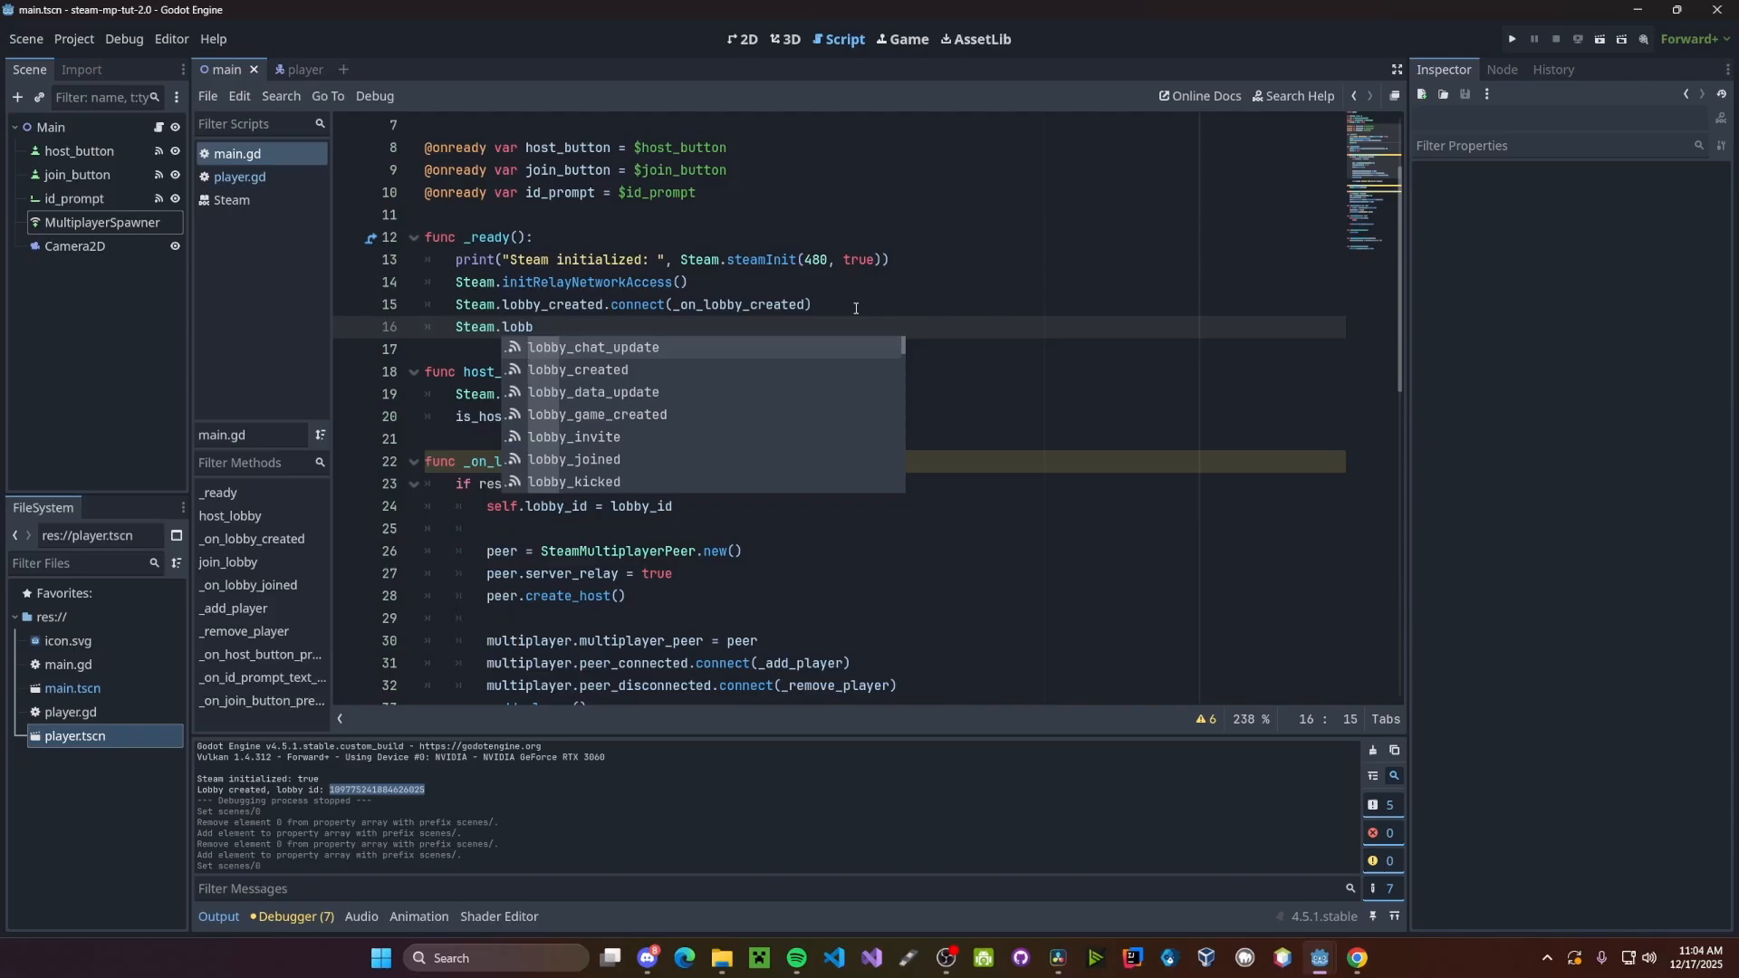
pyautogui.write('y_joi')
pyautogui.press('Tab')
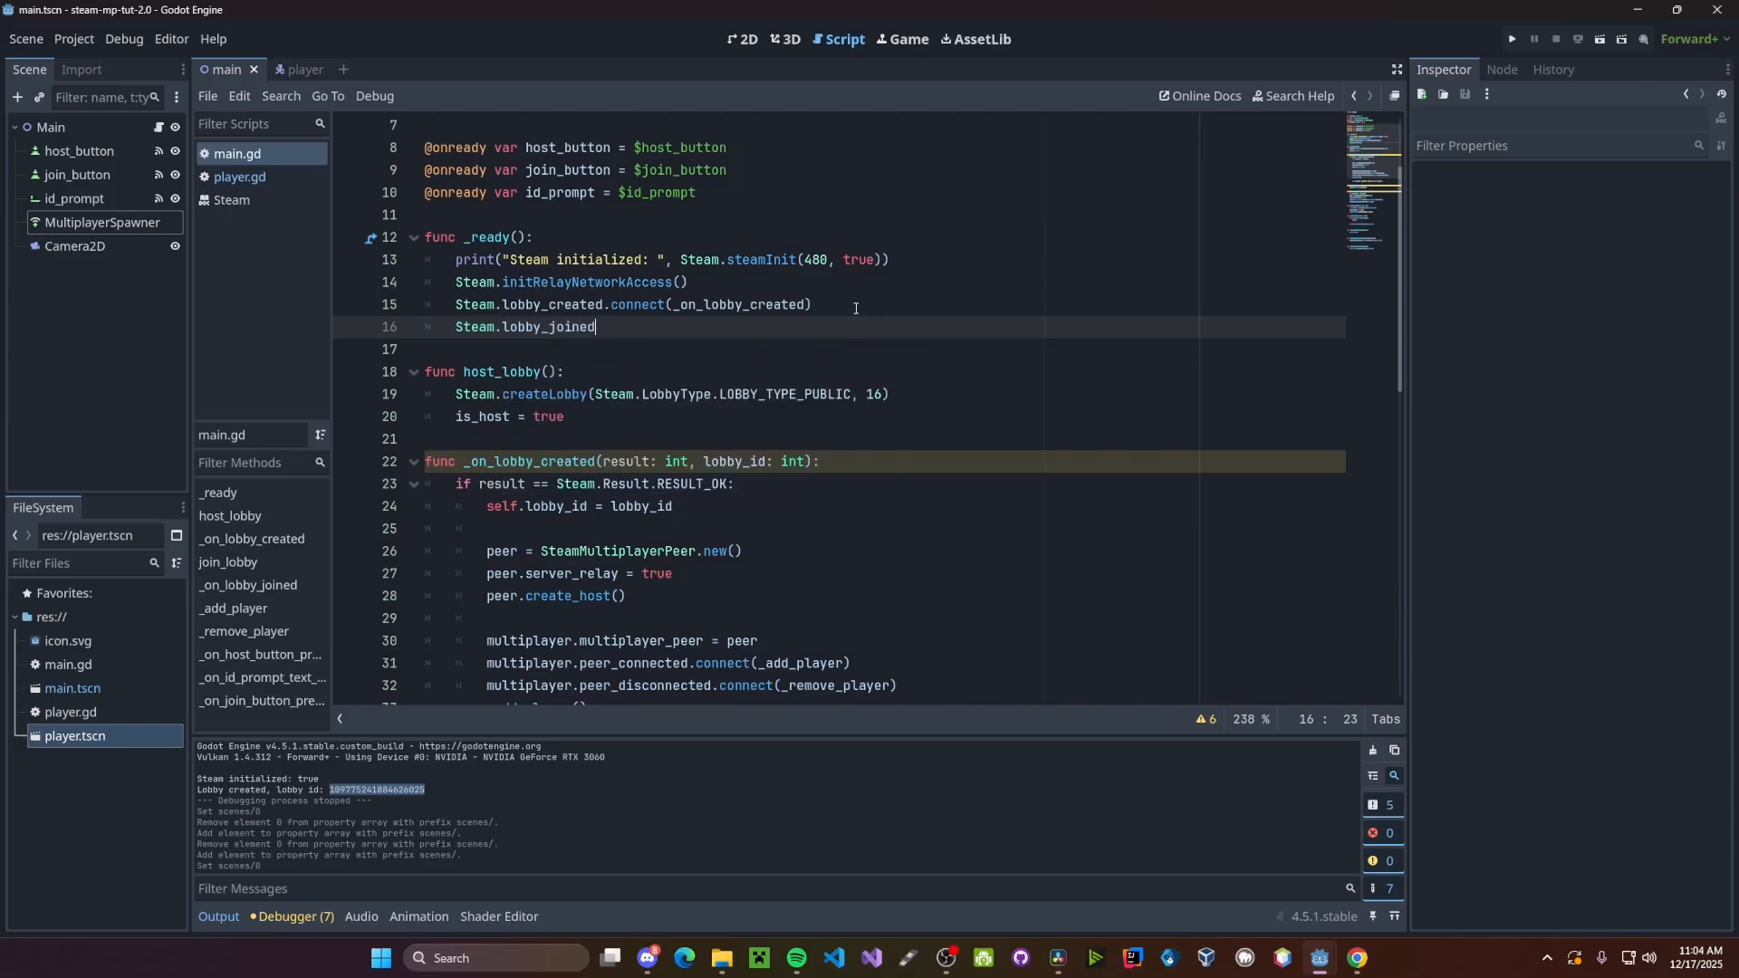
pyautogui.write('connect')
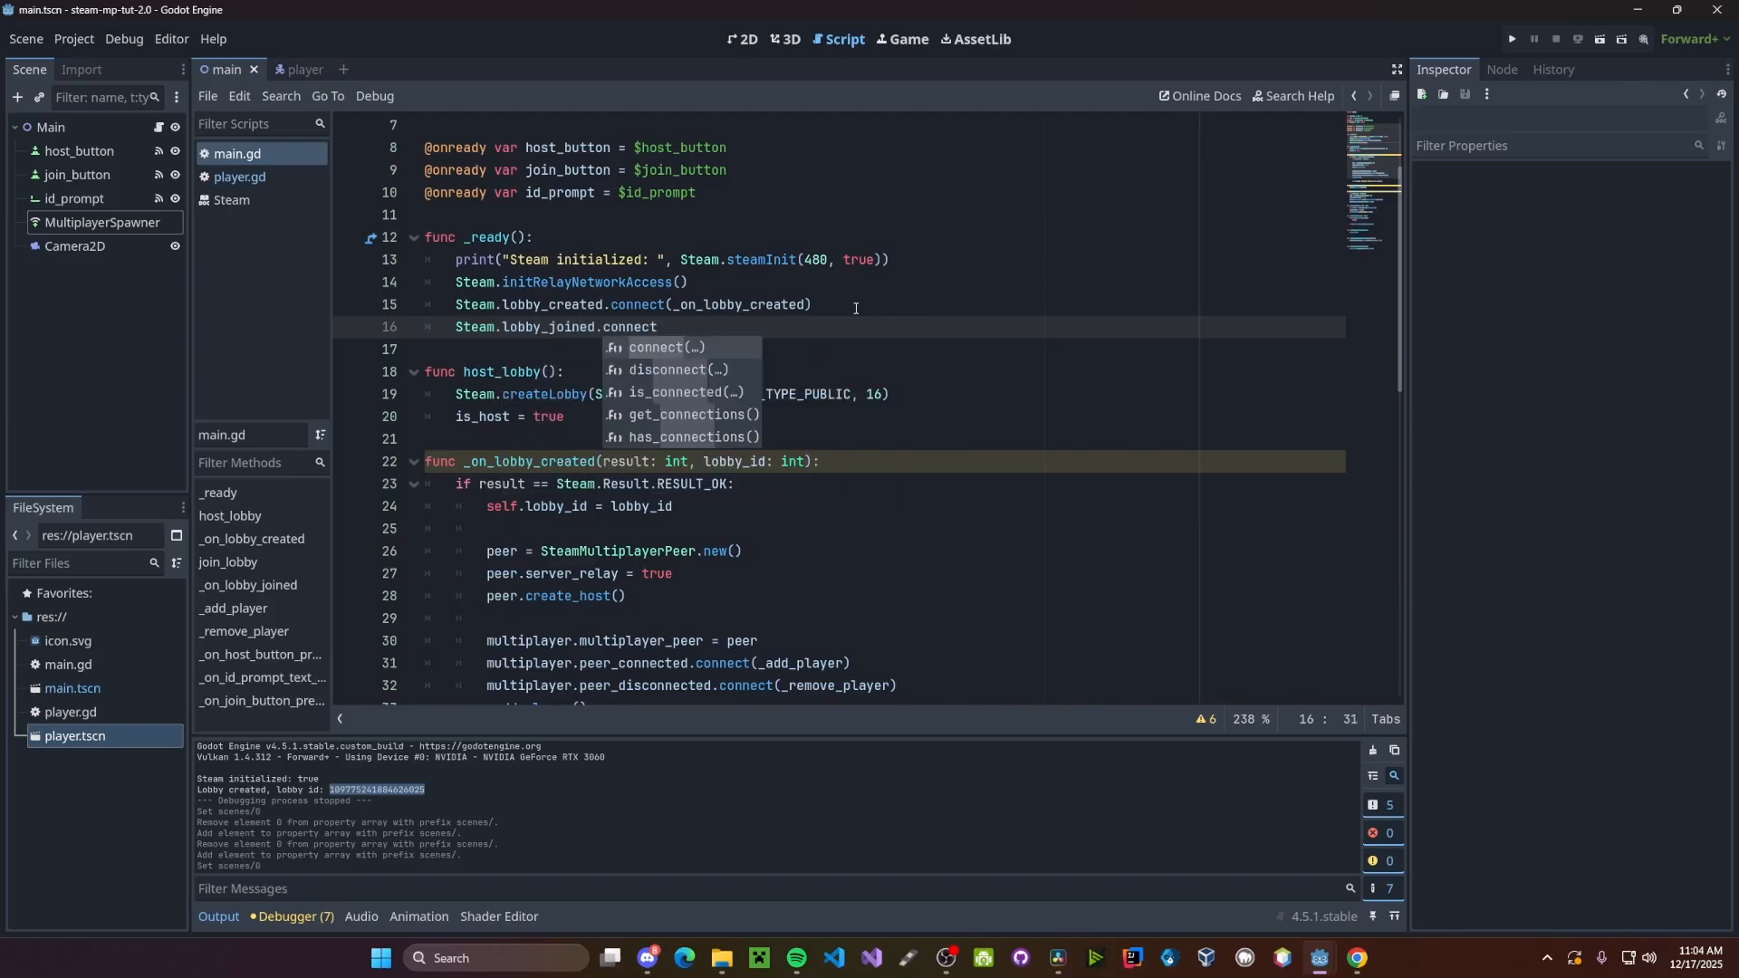
pyautogui.write('(_on_lobby_joined')
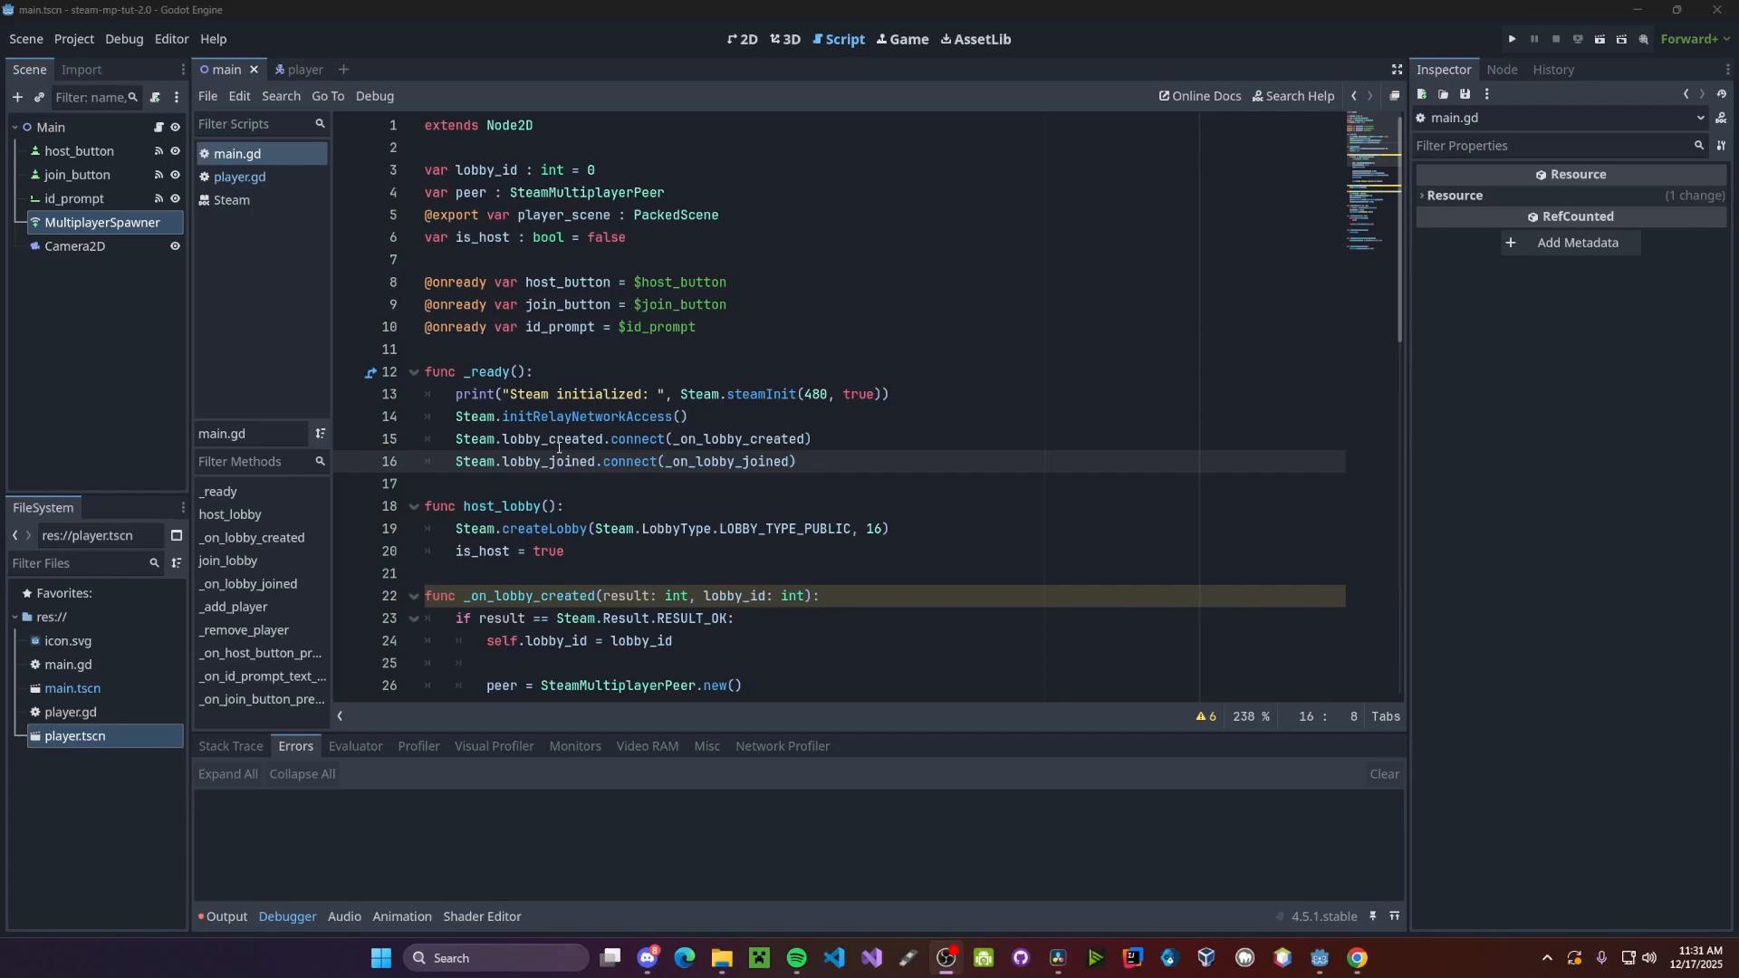
# Duplicate the is_host declaration into a new is_joining boolean defaulting to false and save.
pyautogui.moveTo(454, 461); pyautogui.dragTo(801, 462)
pyautogui.click(806, 463)
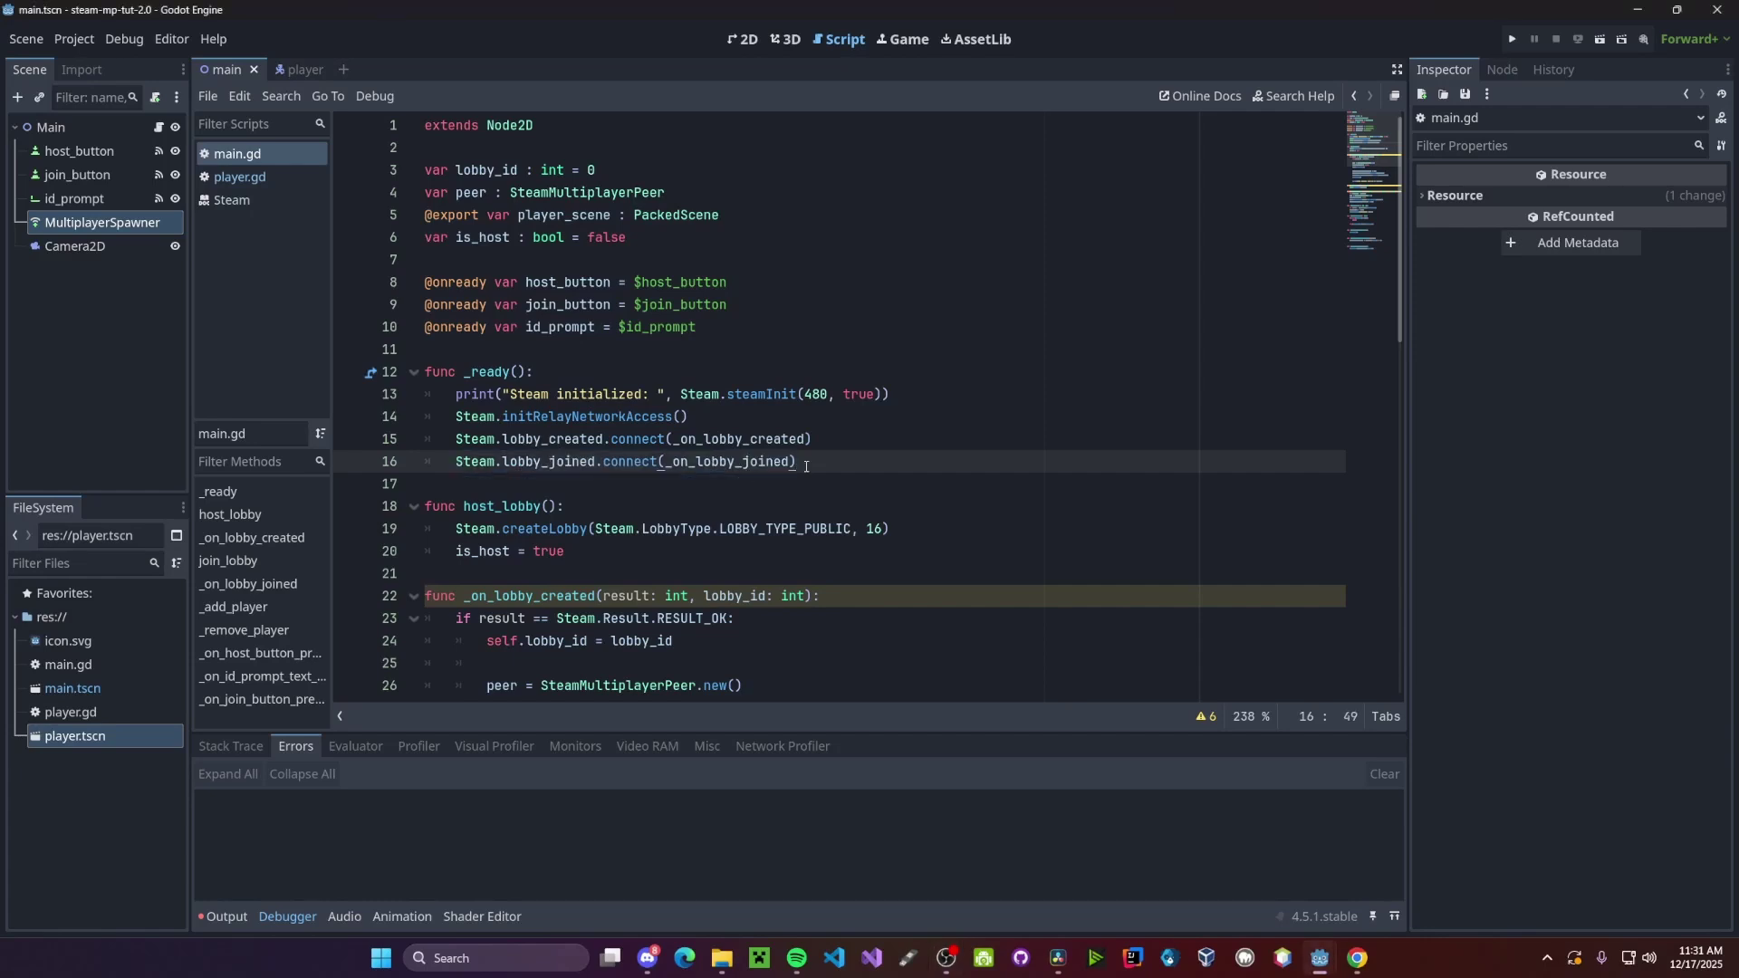
pyautogui.moveTo(627, 237); pyautogui.dragTo(424, 237)
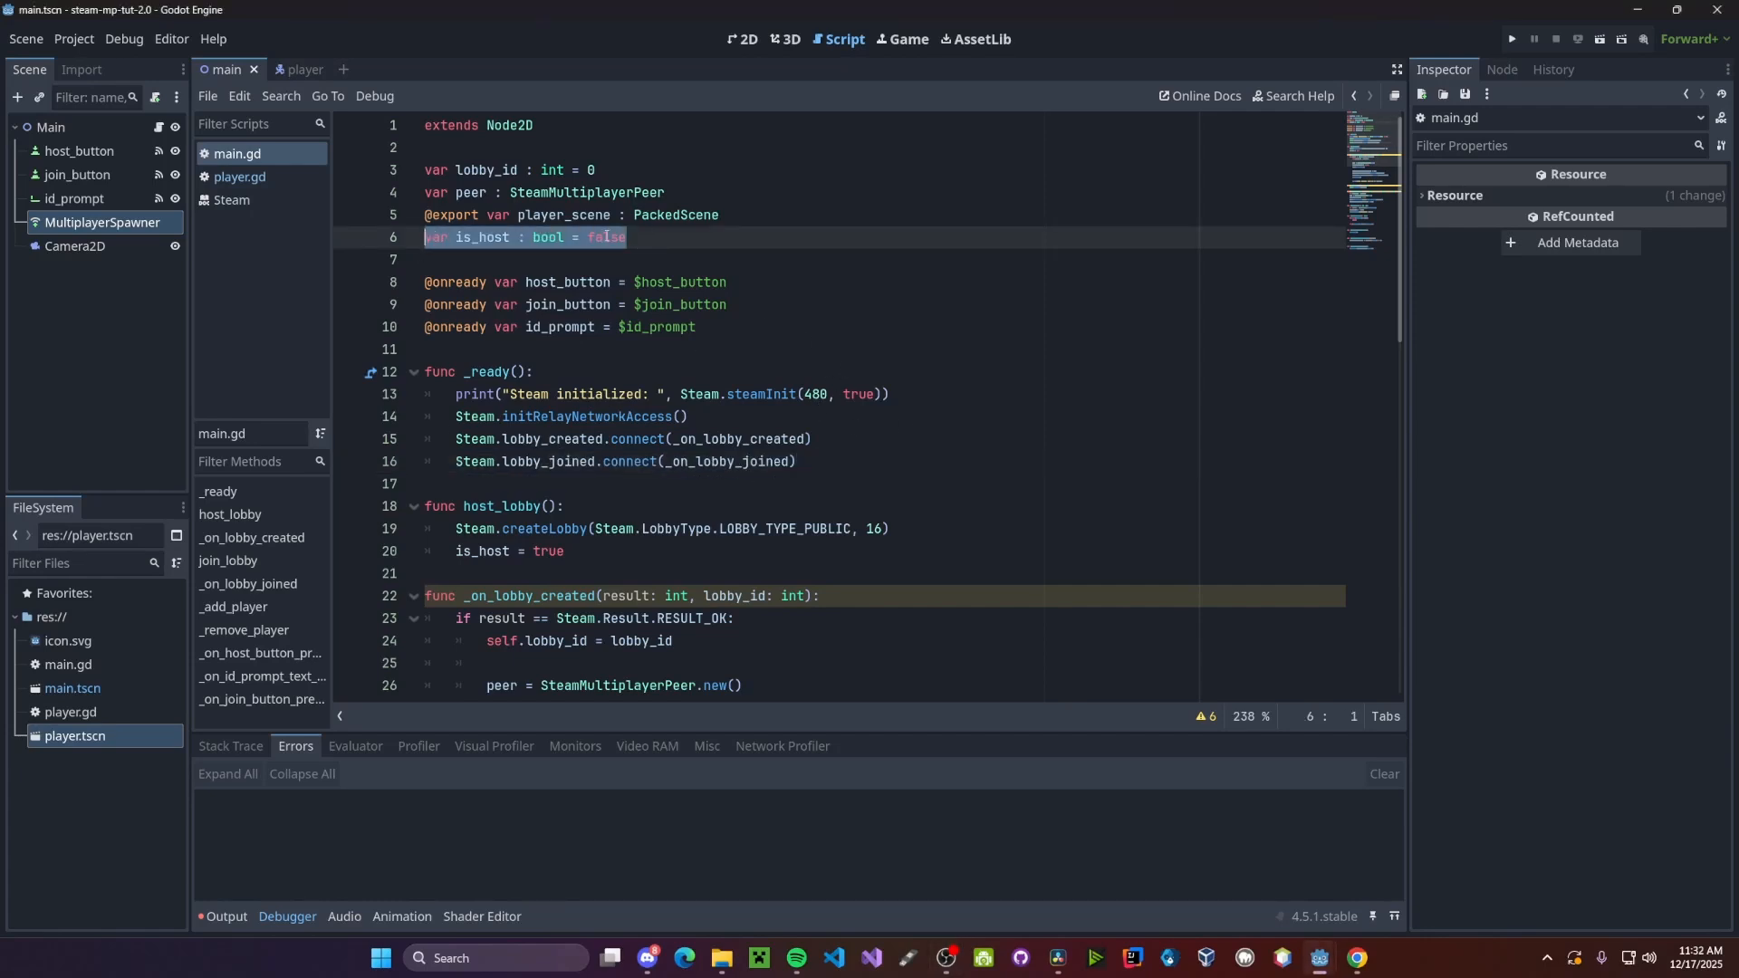
pyautogui.click(651, 237)
pyautogui.hotkey('ctrl', 'shift', 'd')
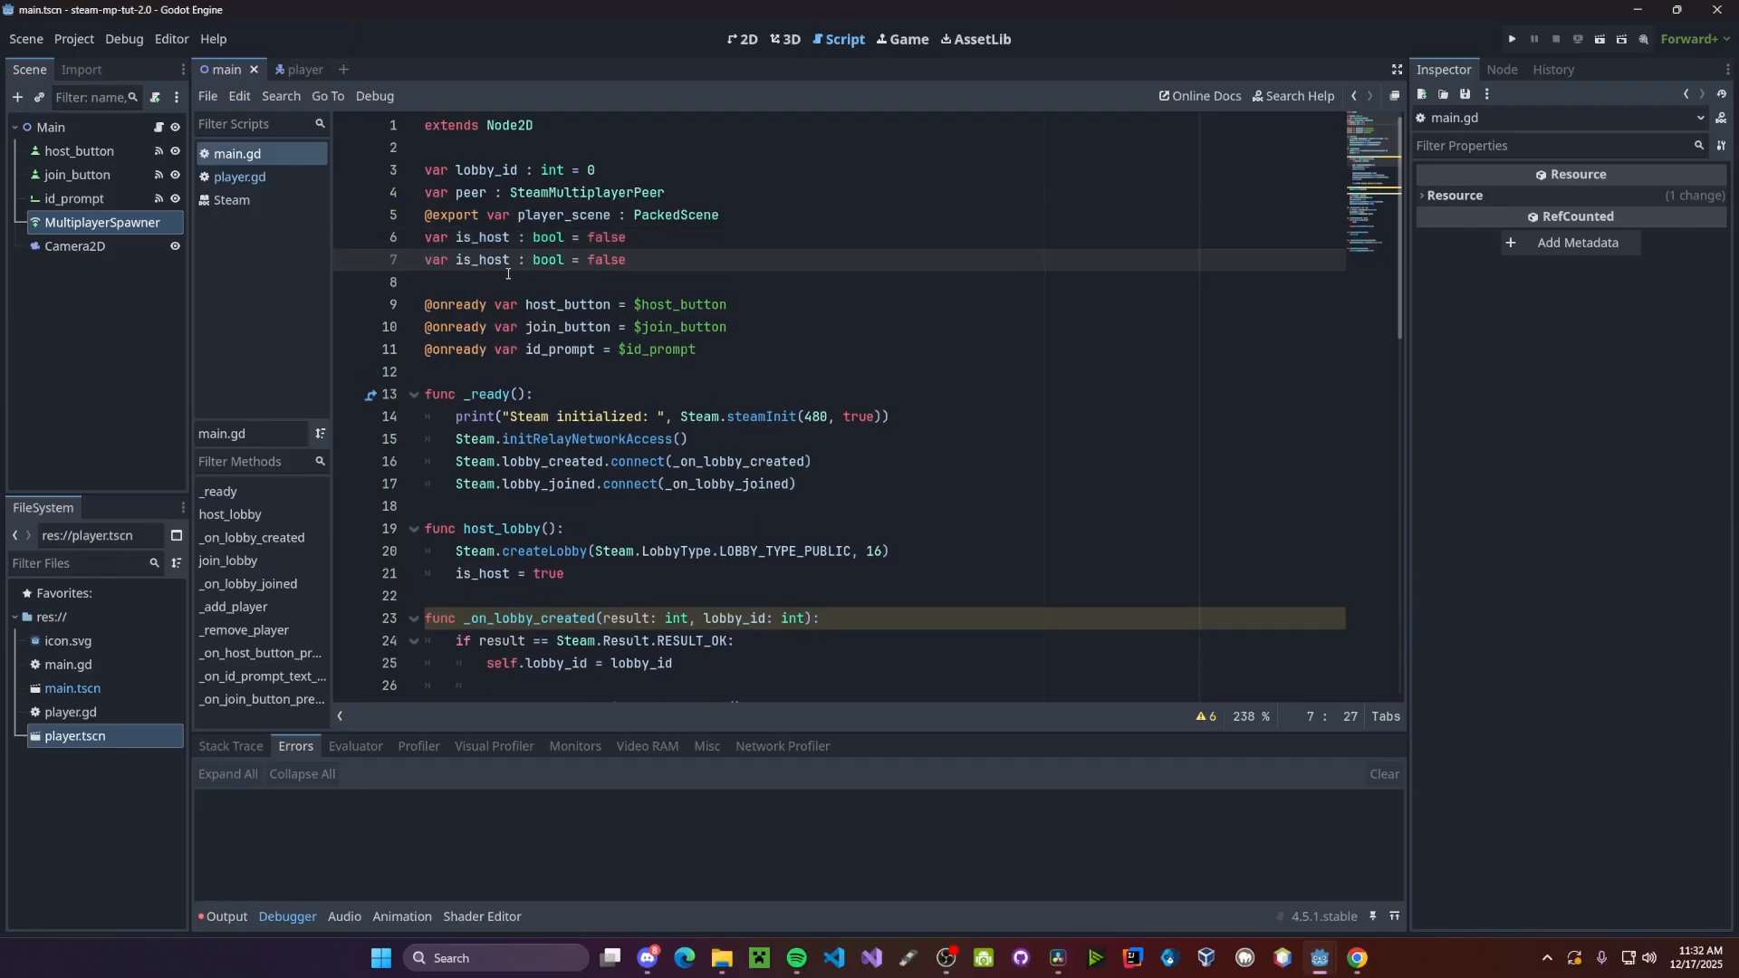
pyautogui.press('BackSpace')
pyautogui.press('BackSpace')
pyautogui.press('BackSpace')
pyautogui.write('join')
pyautogui.write('ing')
pyautogui.hotkey('ctrl', 's')
pyautogui.scroll(-8, 509, 266)
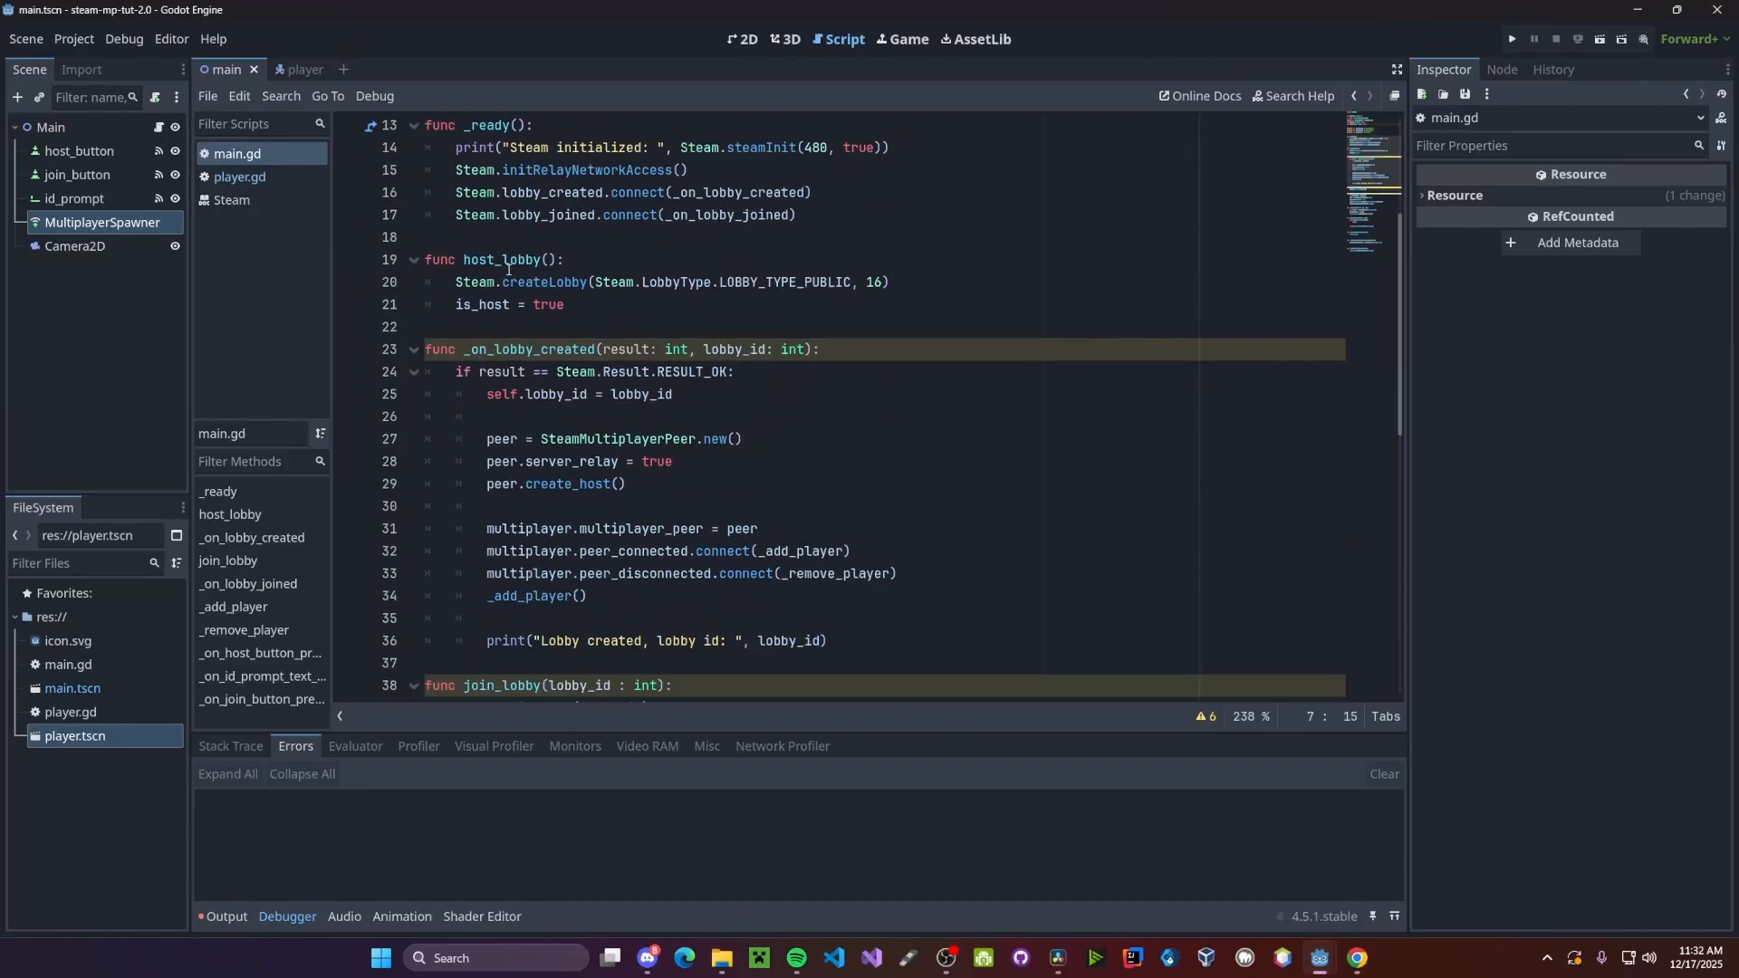
pyautogui.scroll(-2, 508, 267)
pyautogui.scroll(-2, 542, 350)
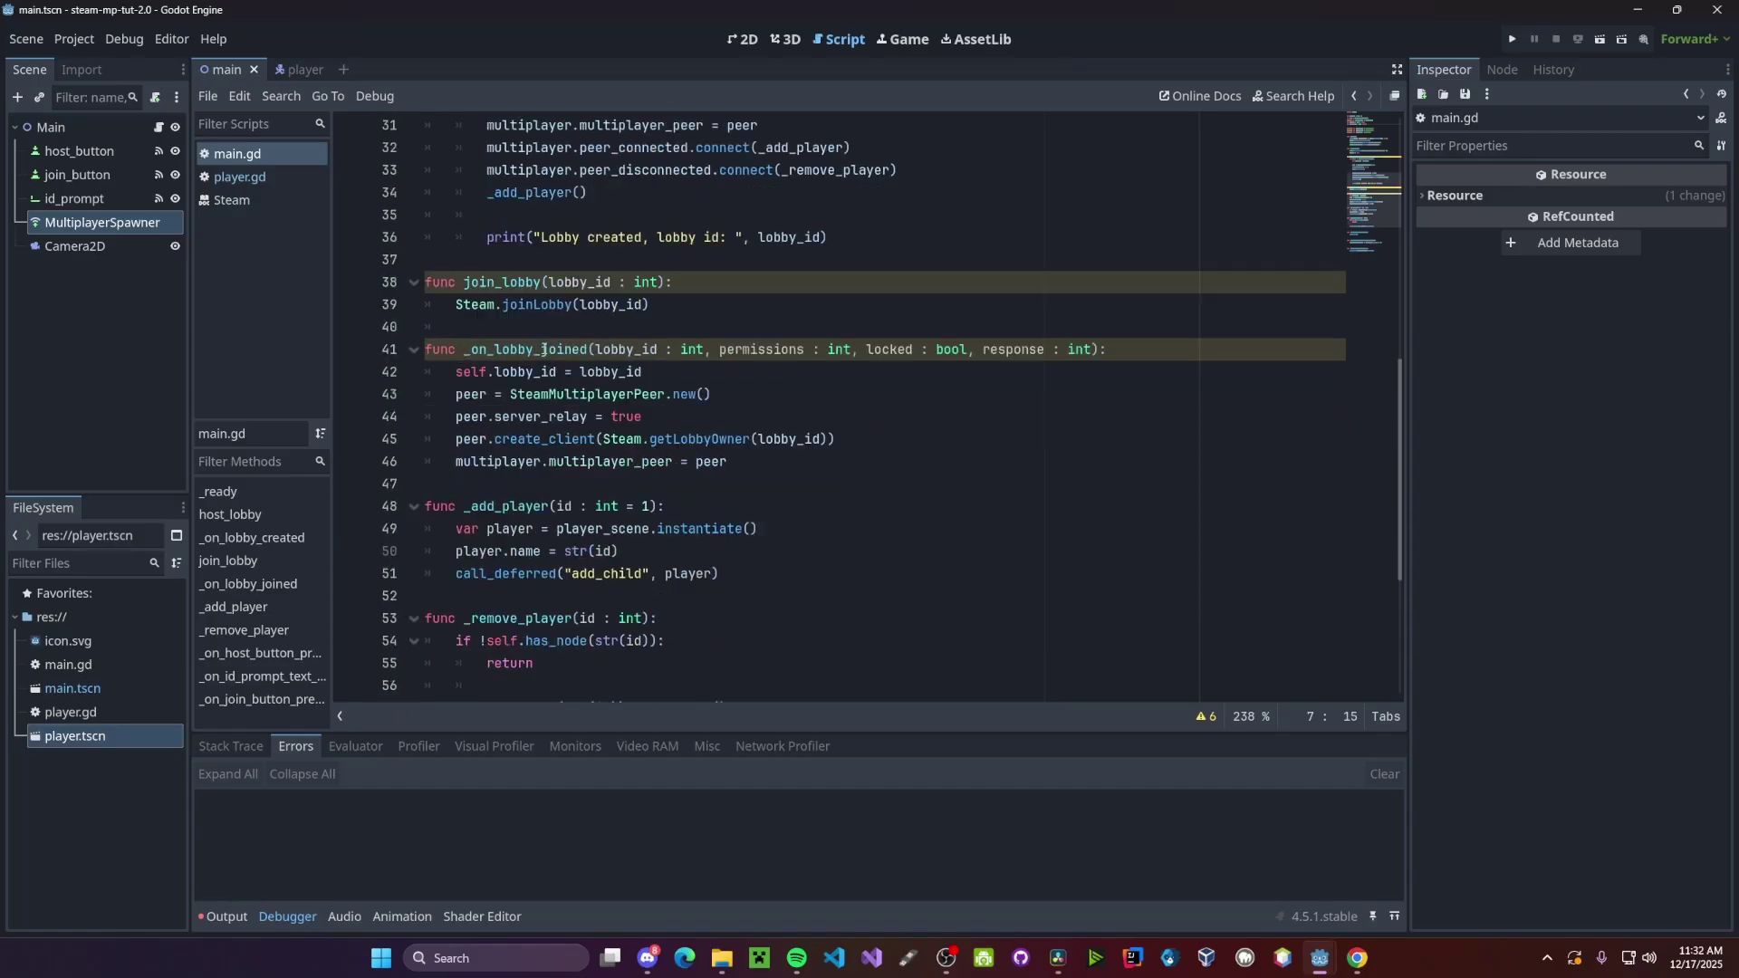
# Set is_joining = true at the start of join_lobby and save the script.
pyautogui.click(728, 286)
pyautogui.press('Return')
pyautogui.write('is_')
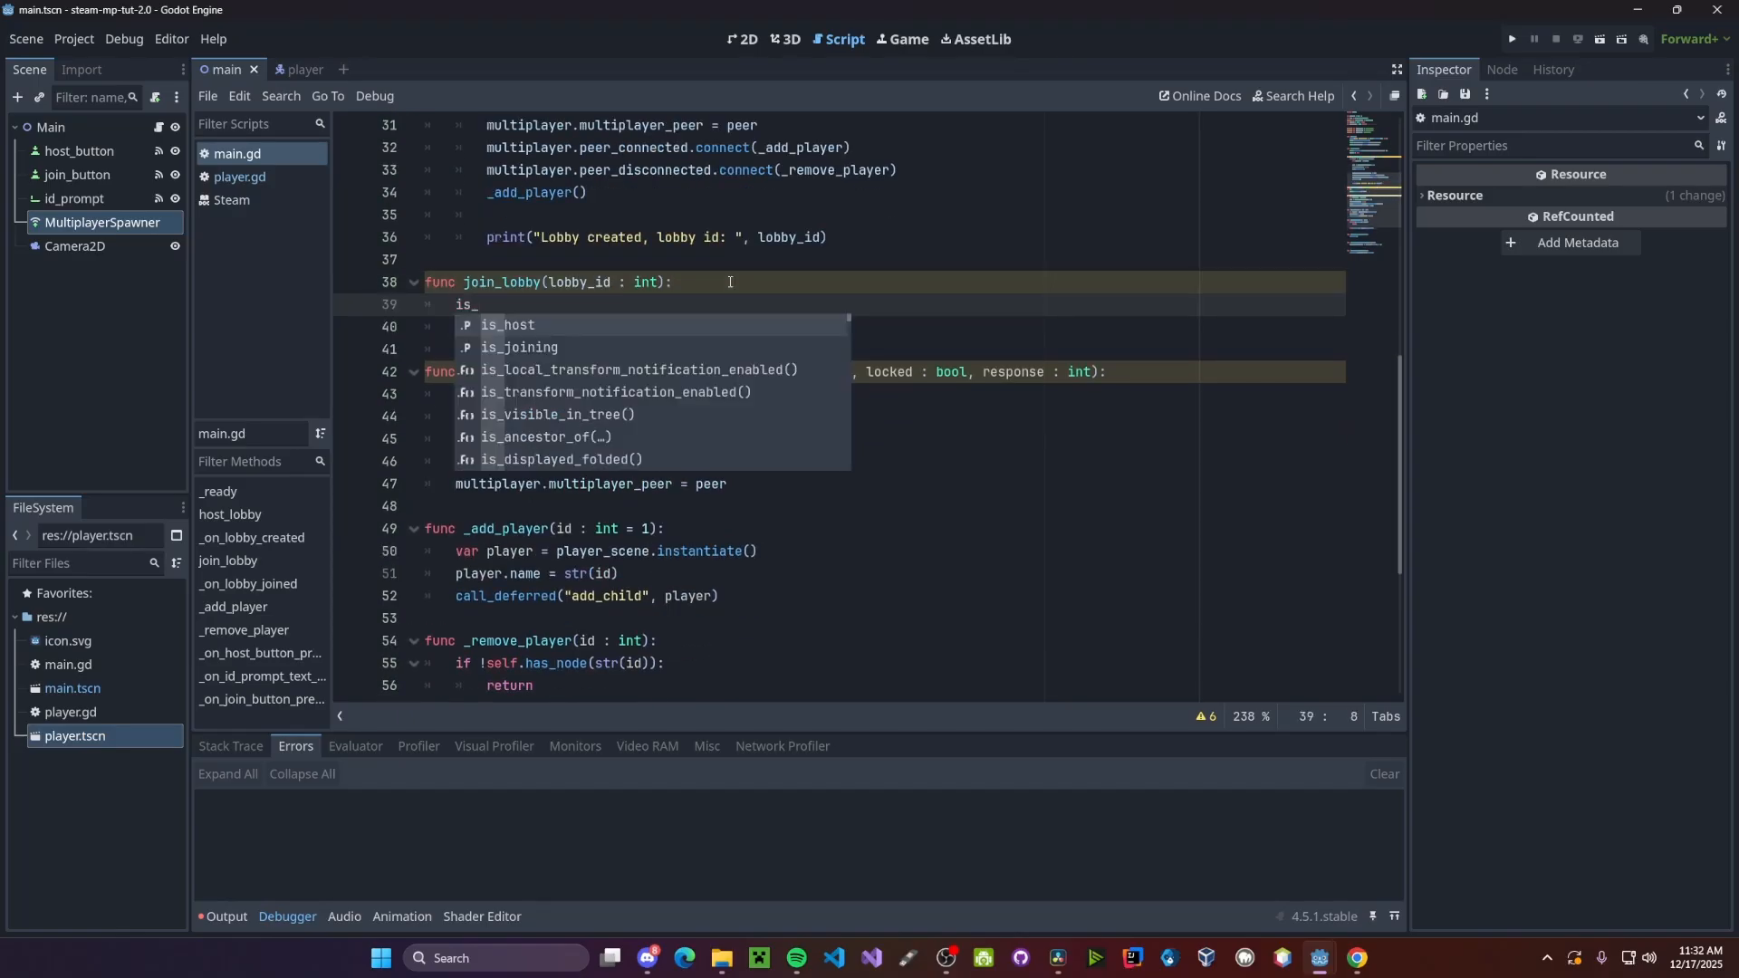
pyautogui.press('Down')
pyautogui.press('Return')
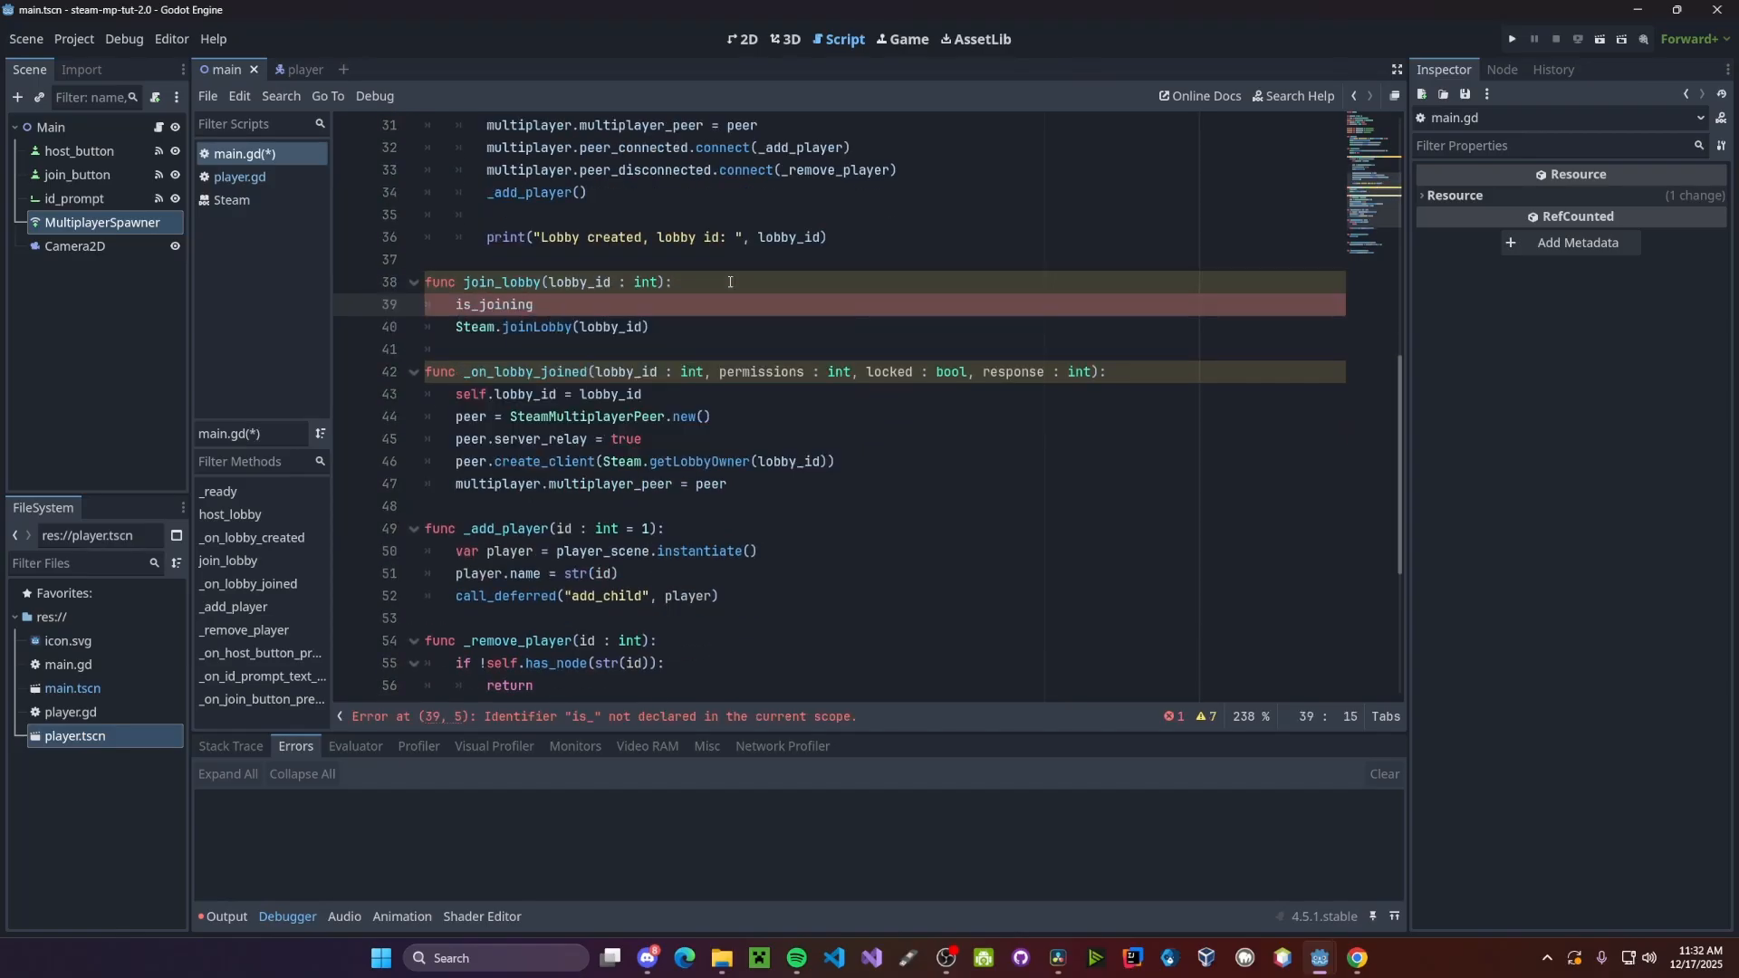
pyautogui.write('= true')
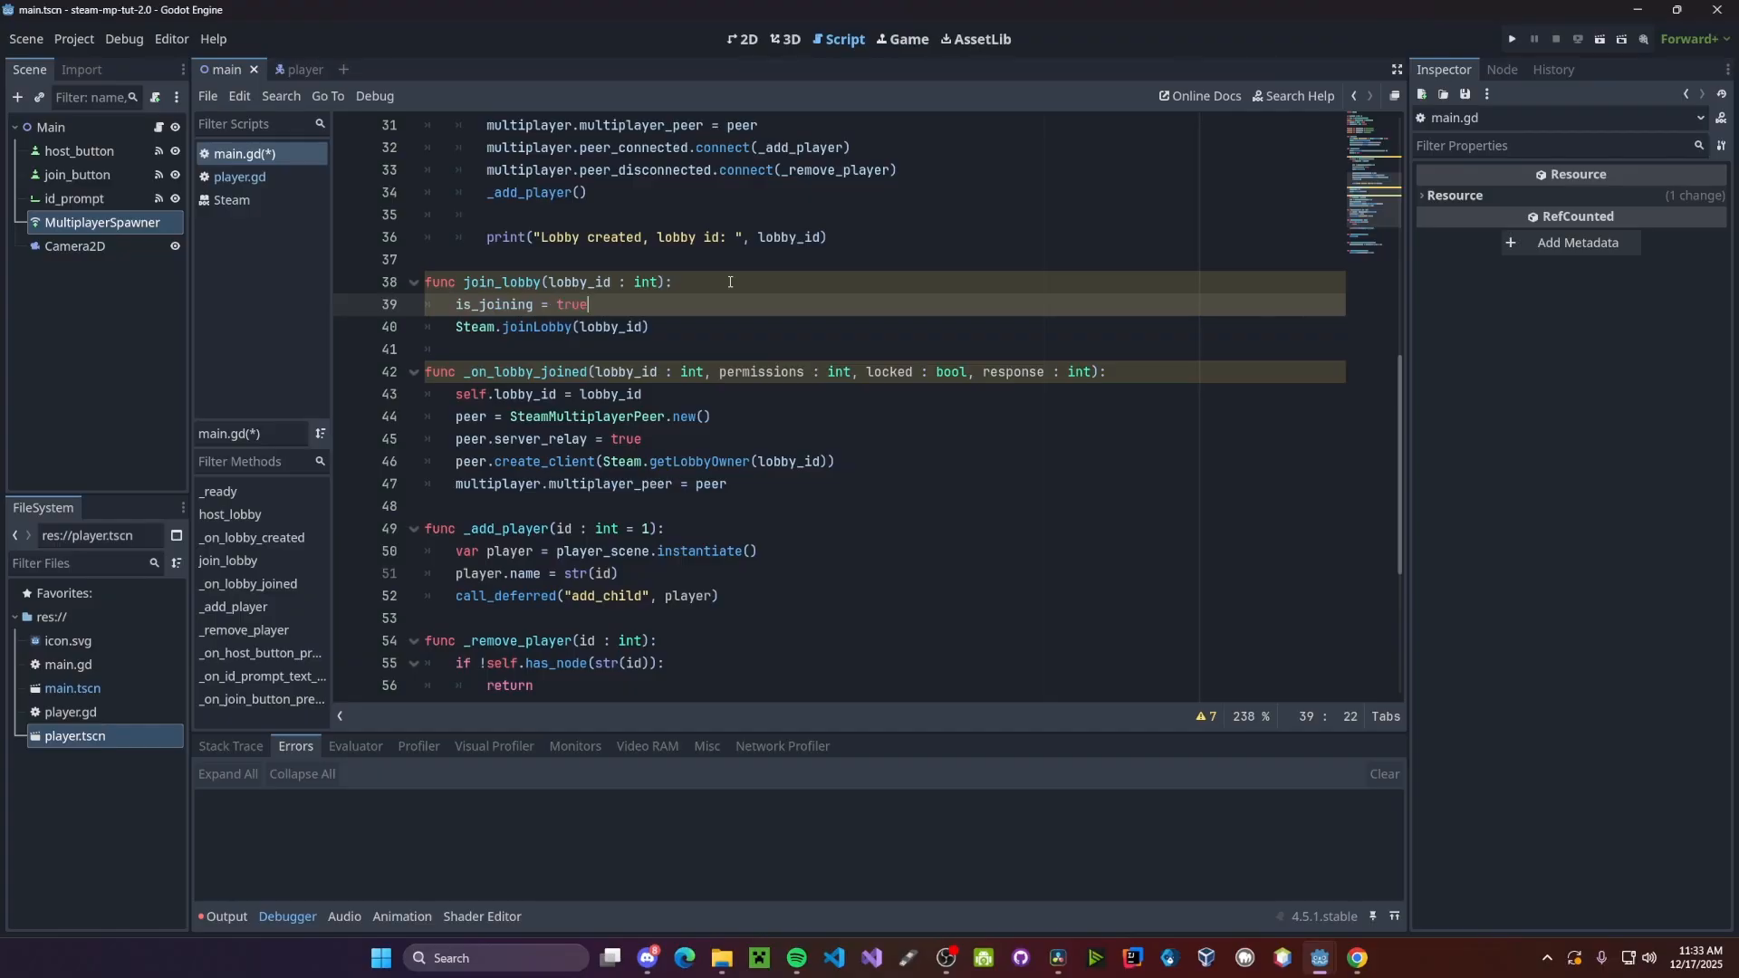
pyautogui.hotkey('ctrl', 's')
# Guard _on_lobby_joined with 'if !is_joining: return' before the lobby_id assignment.
pyautogui.click(449, 392)
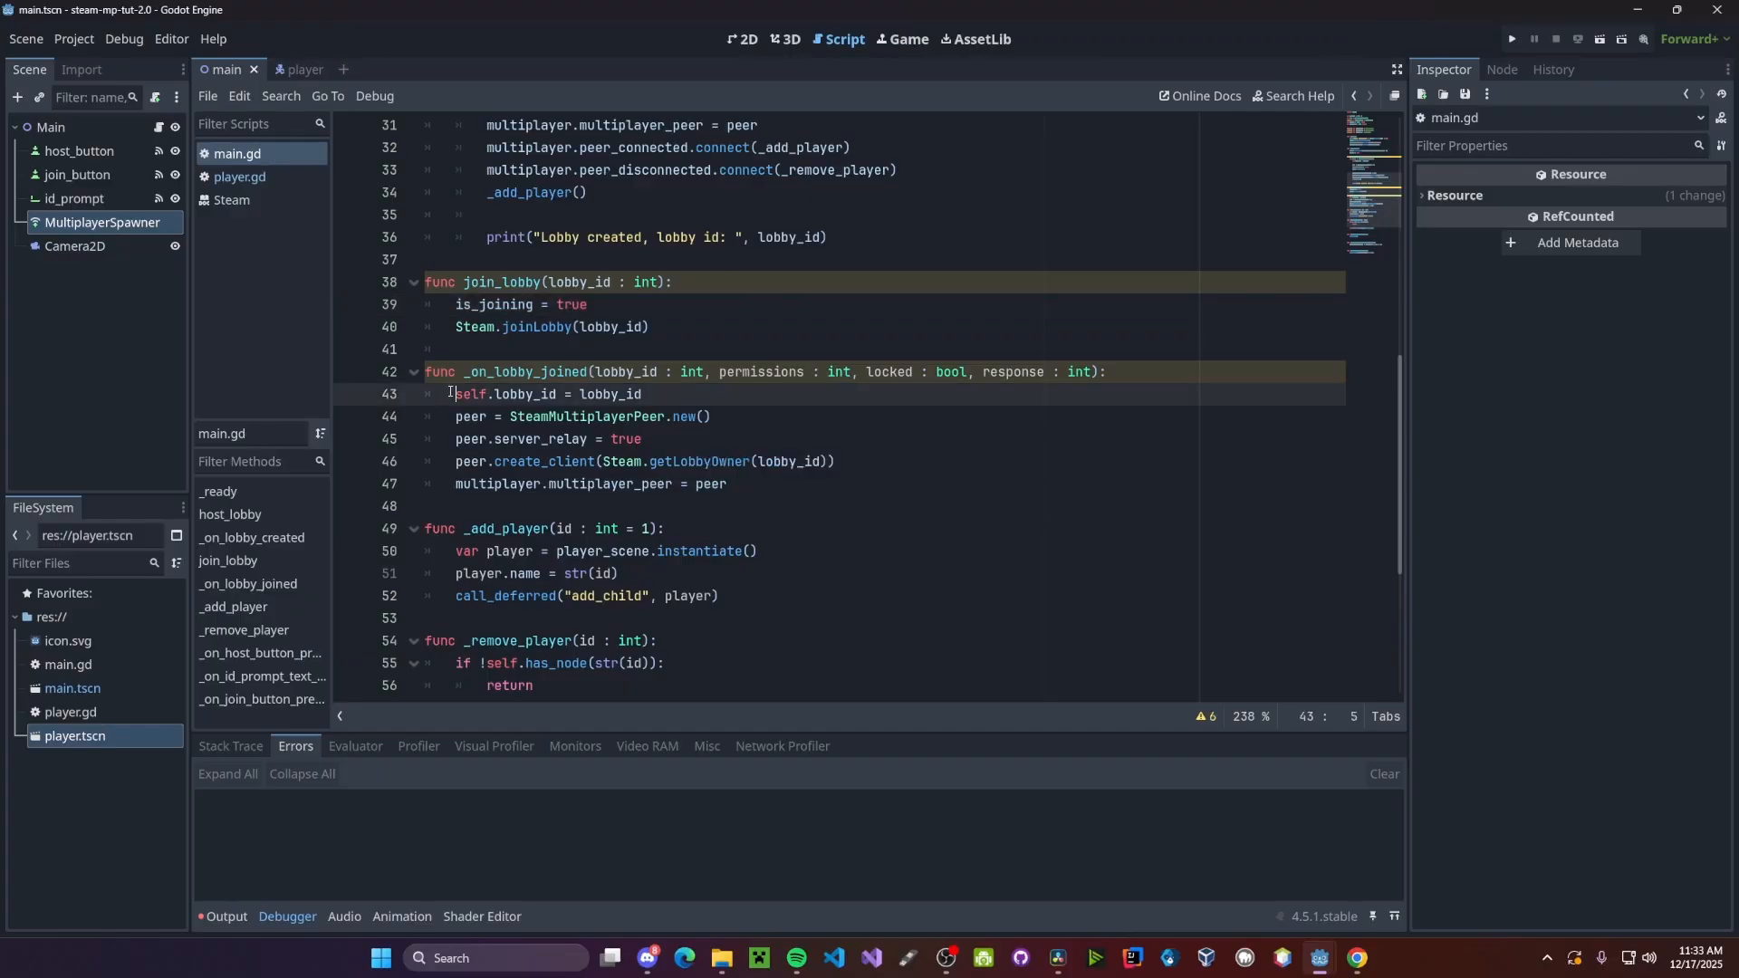
pyautogui.press('Return')
pyautogui.press('Return')
pyautogui.press('Up')
pyautogui.press('Return')
pyautogui.write('if')
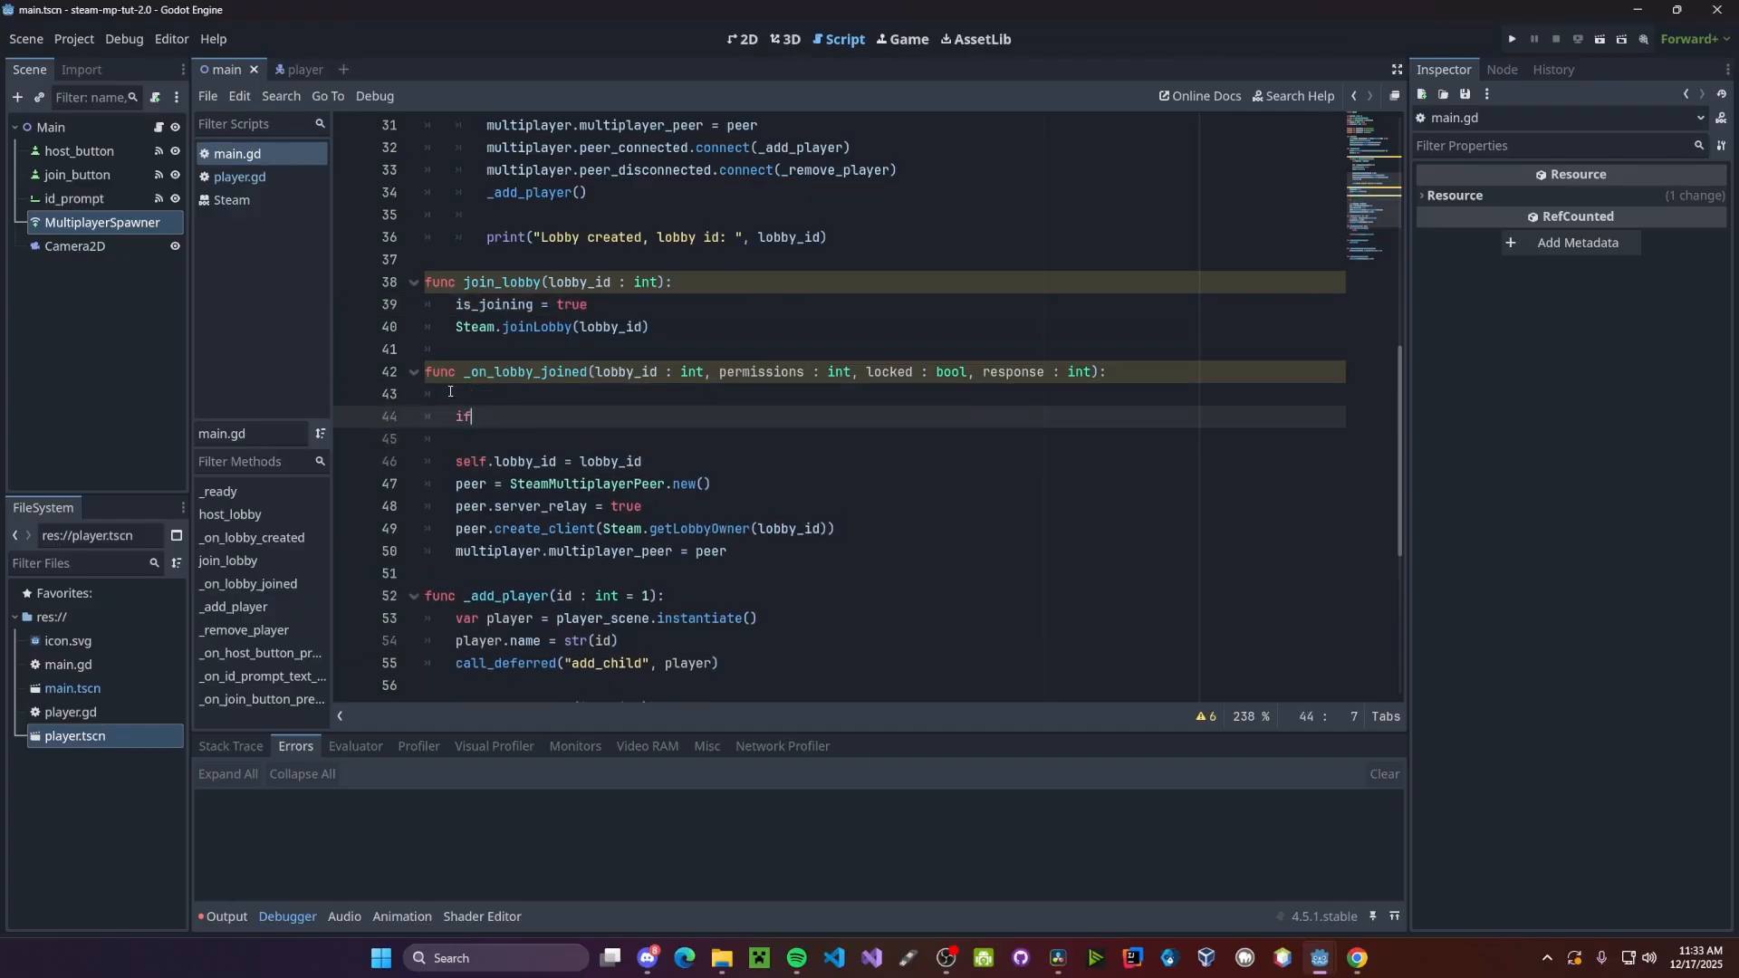
pyautogui.write('is')
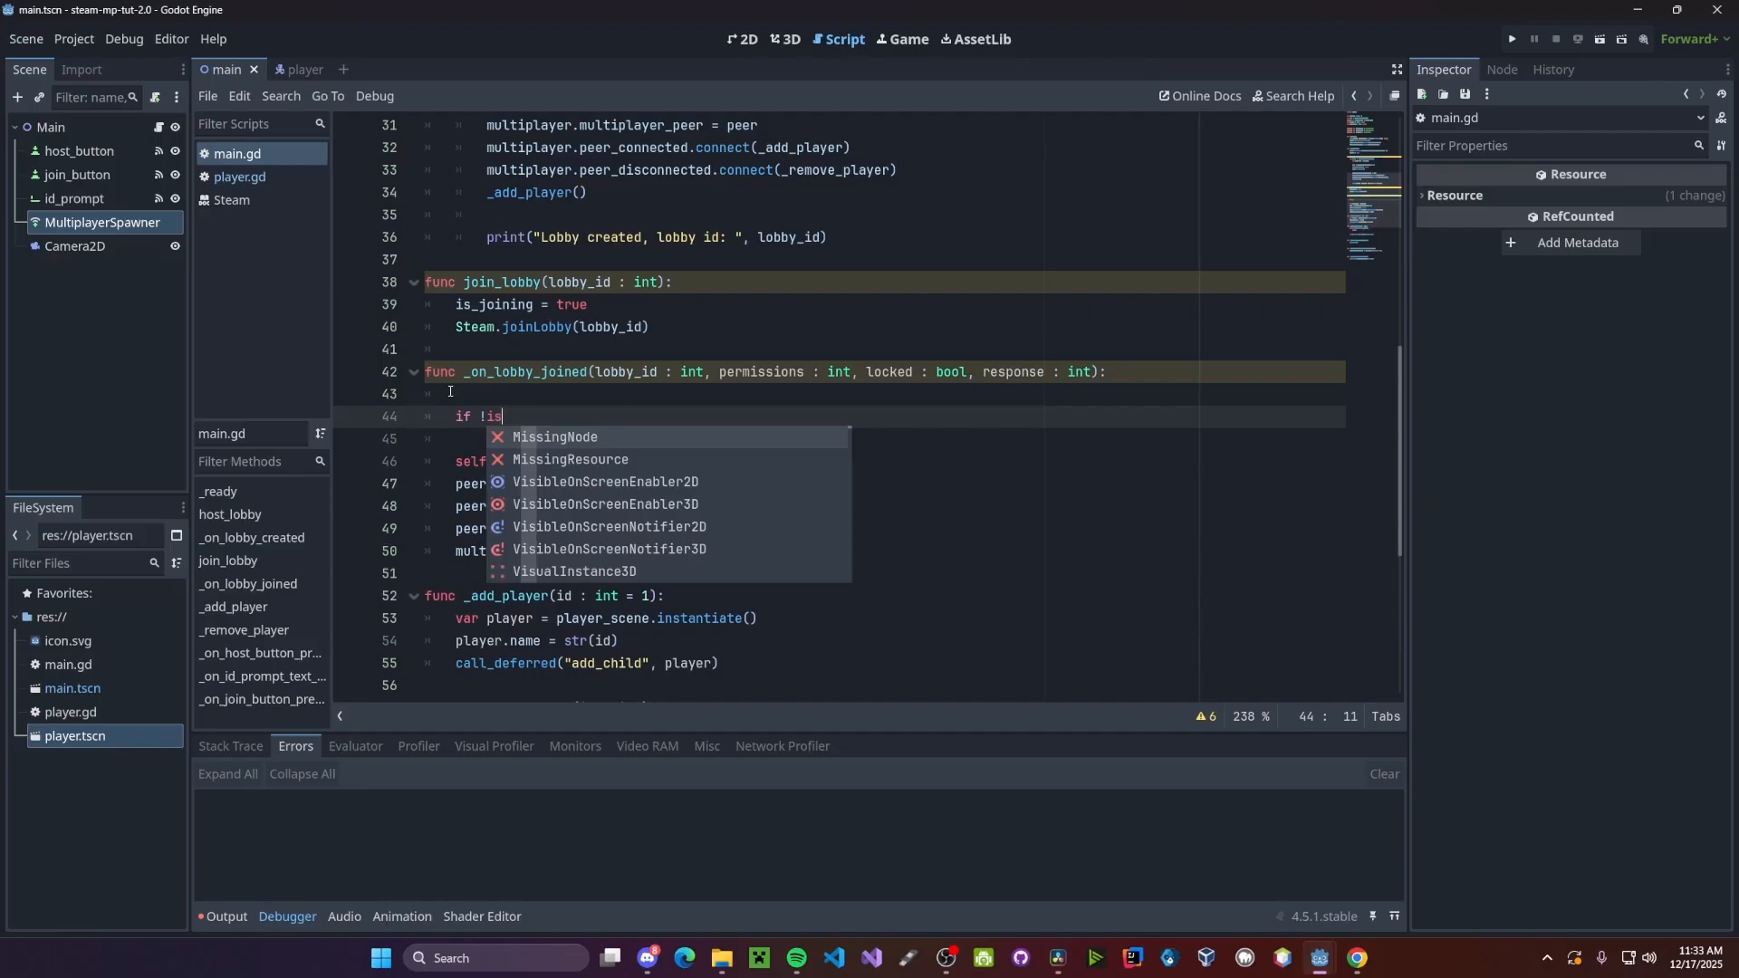
pyautogui.write('_jo')
pyautogui.press('Tab')
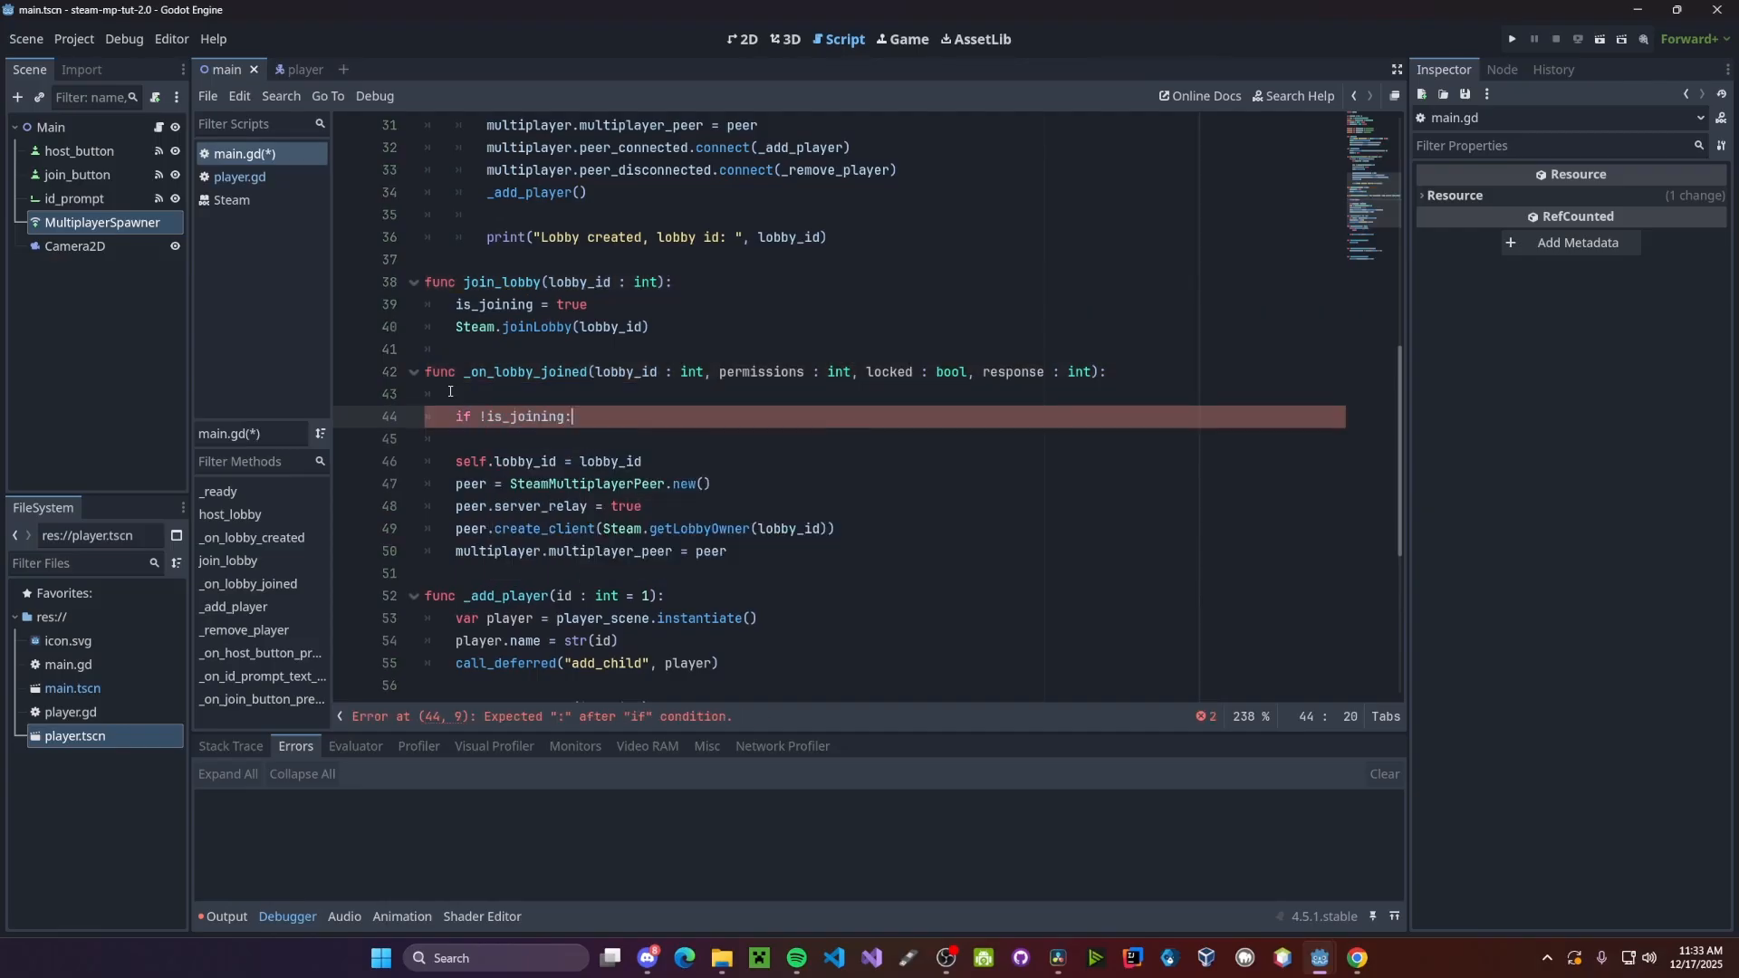
pyautogui.press('Return')
pyautogui.write('return')
pyautogui.scroll(-3, 717, 379)
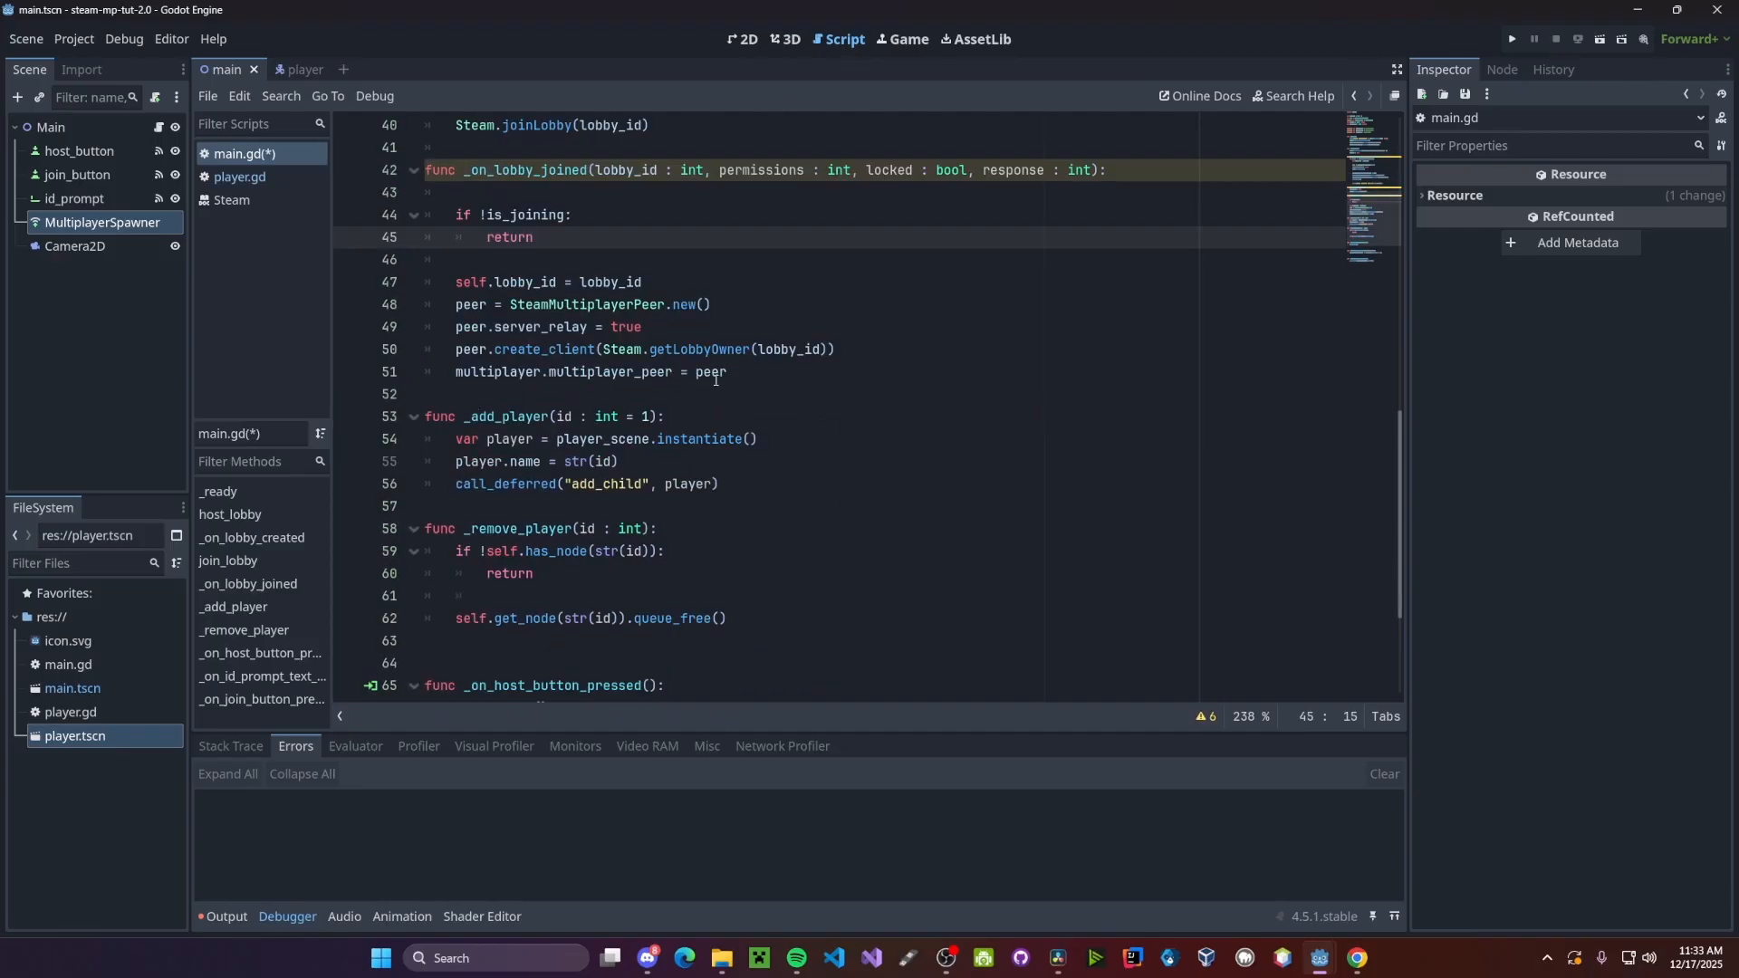
# Reset is_joining = false after assigning the multiplayer peer.
pyautogui.click(788, 391)
pyautogui.press('Return')
pyautogui.press('Return')
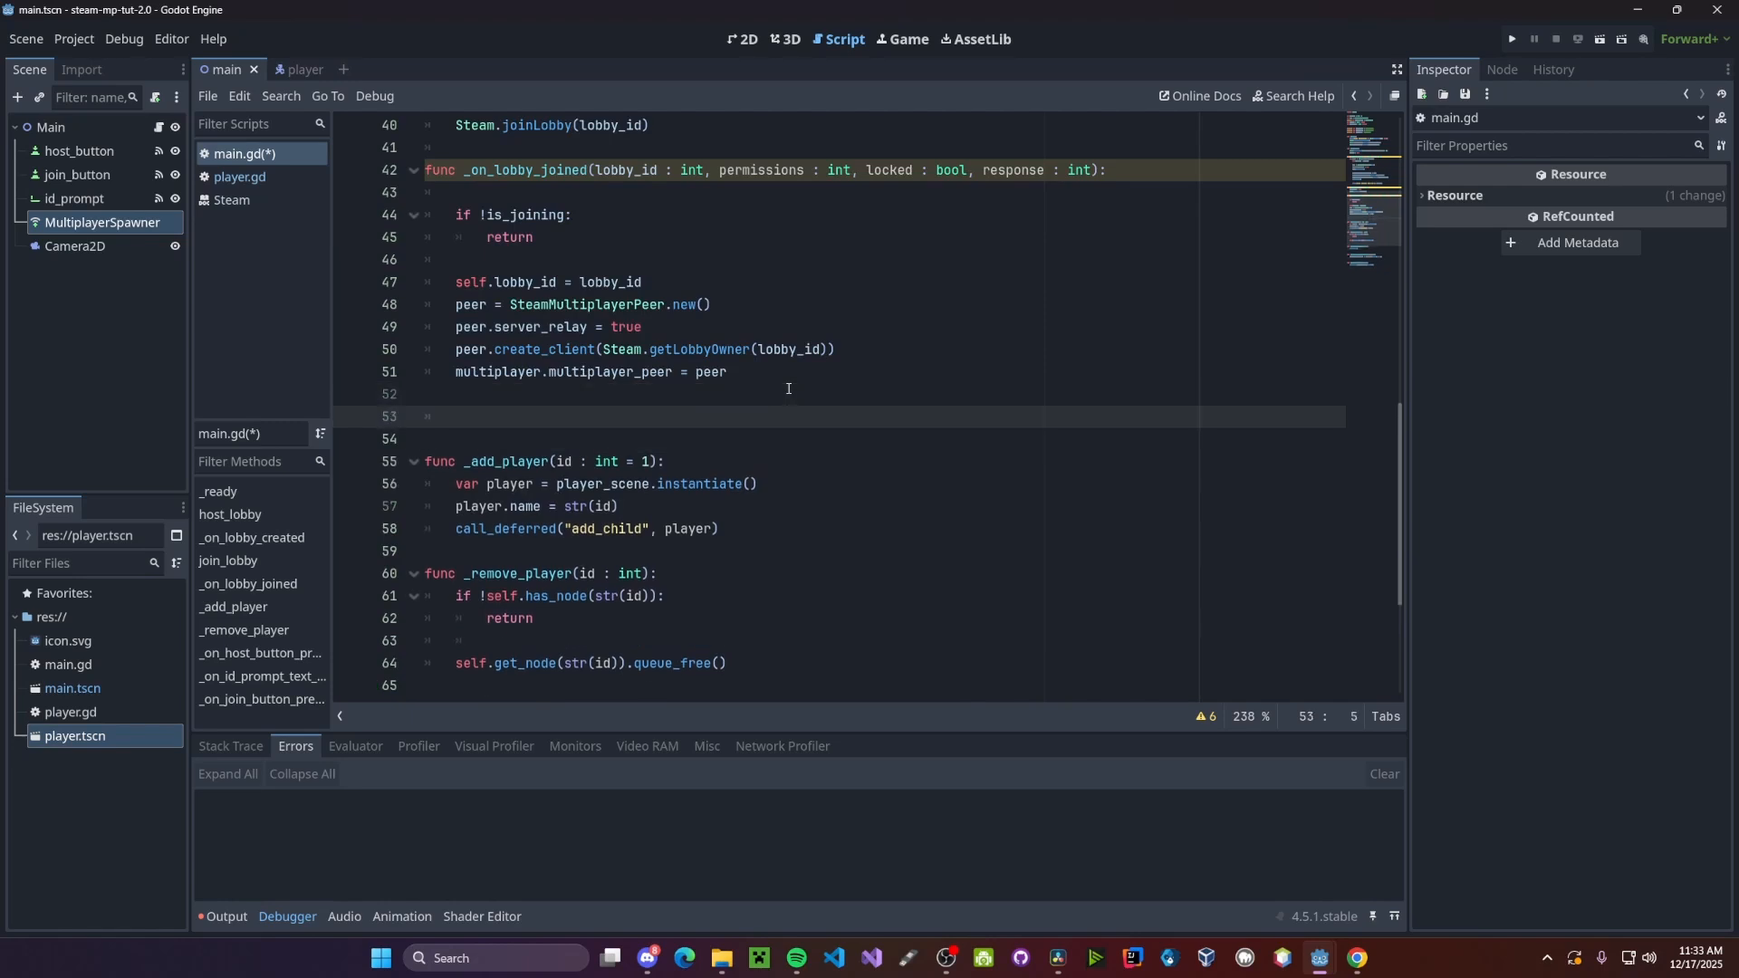
pyautogui.write('is_')
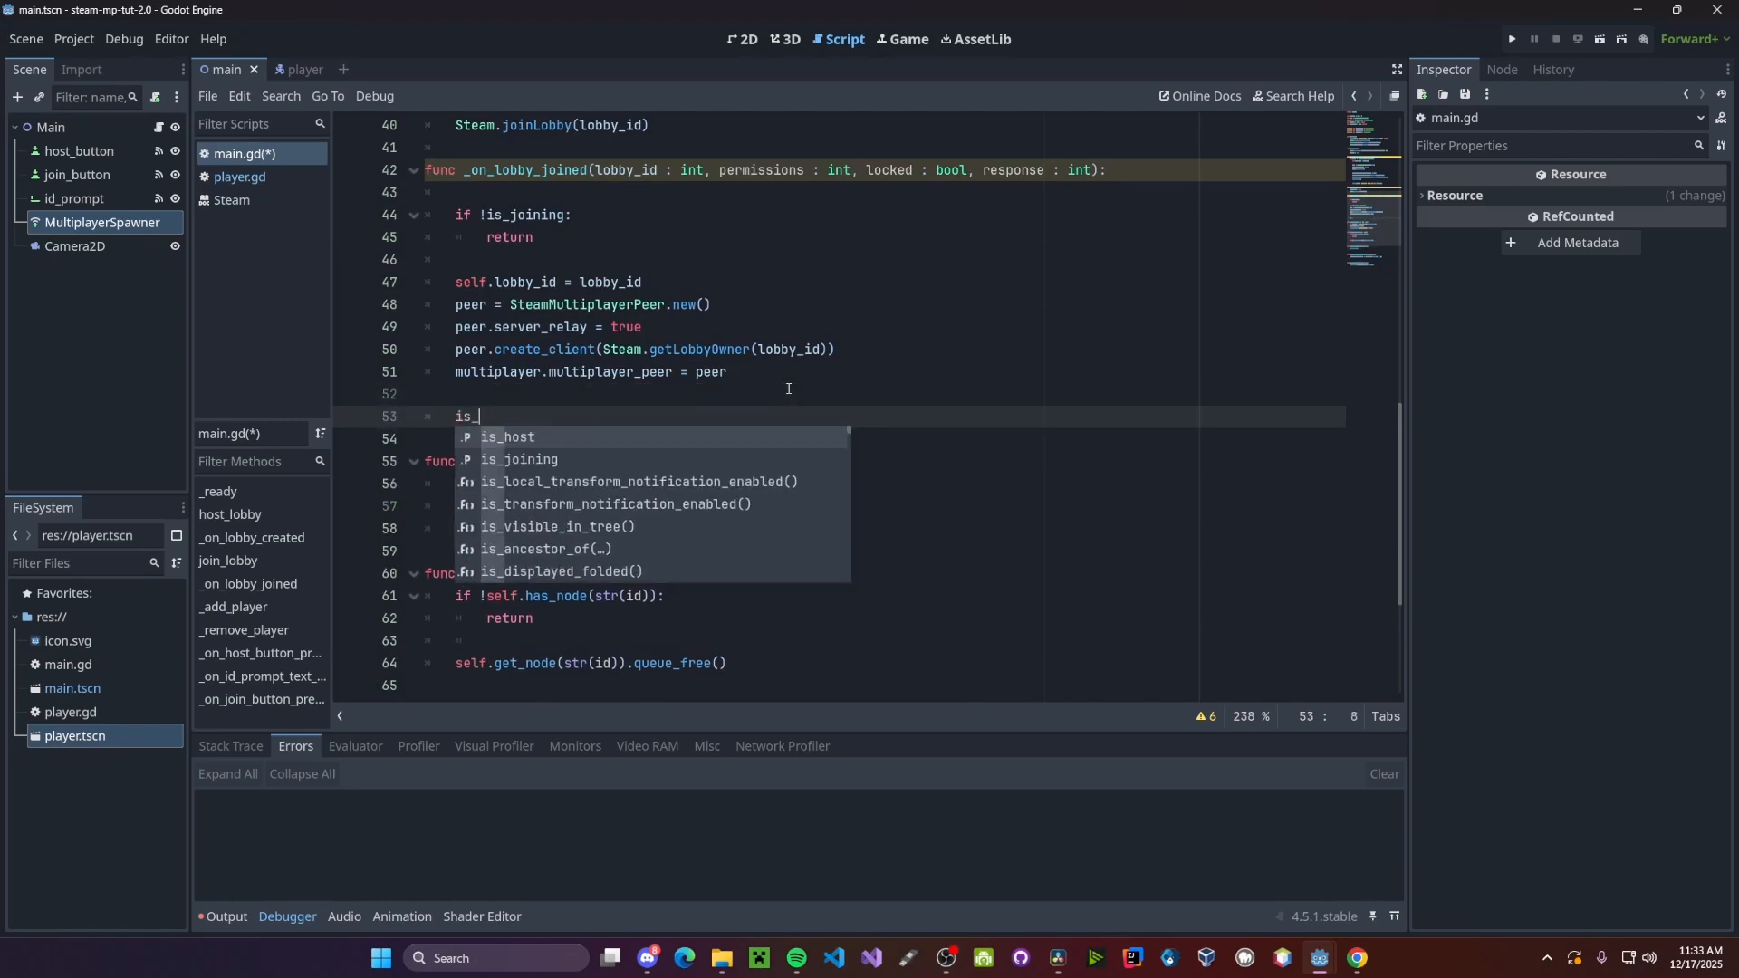
pyautogui.write('jo')
pyautogui.press('Tab')
pyautogui.write('= fals')
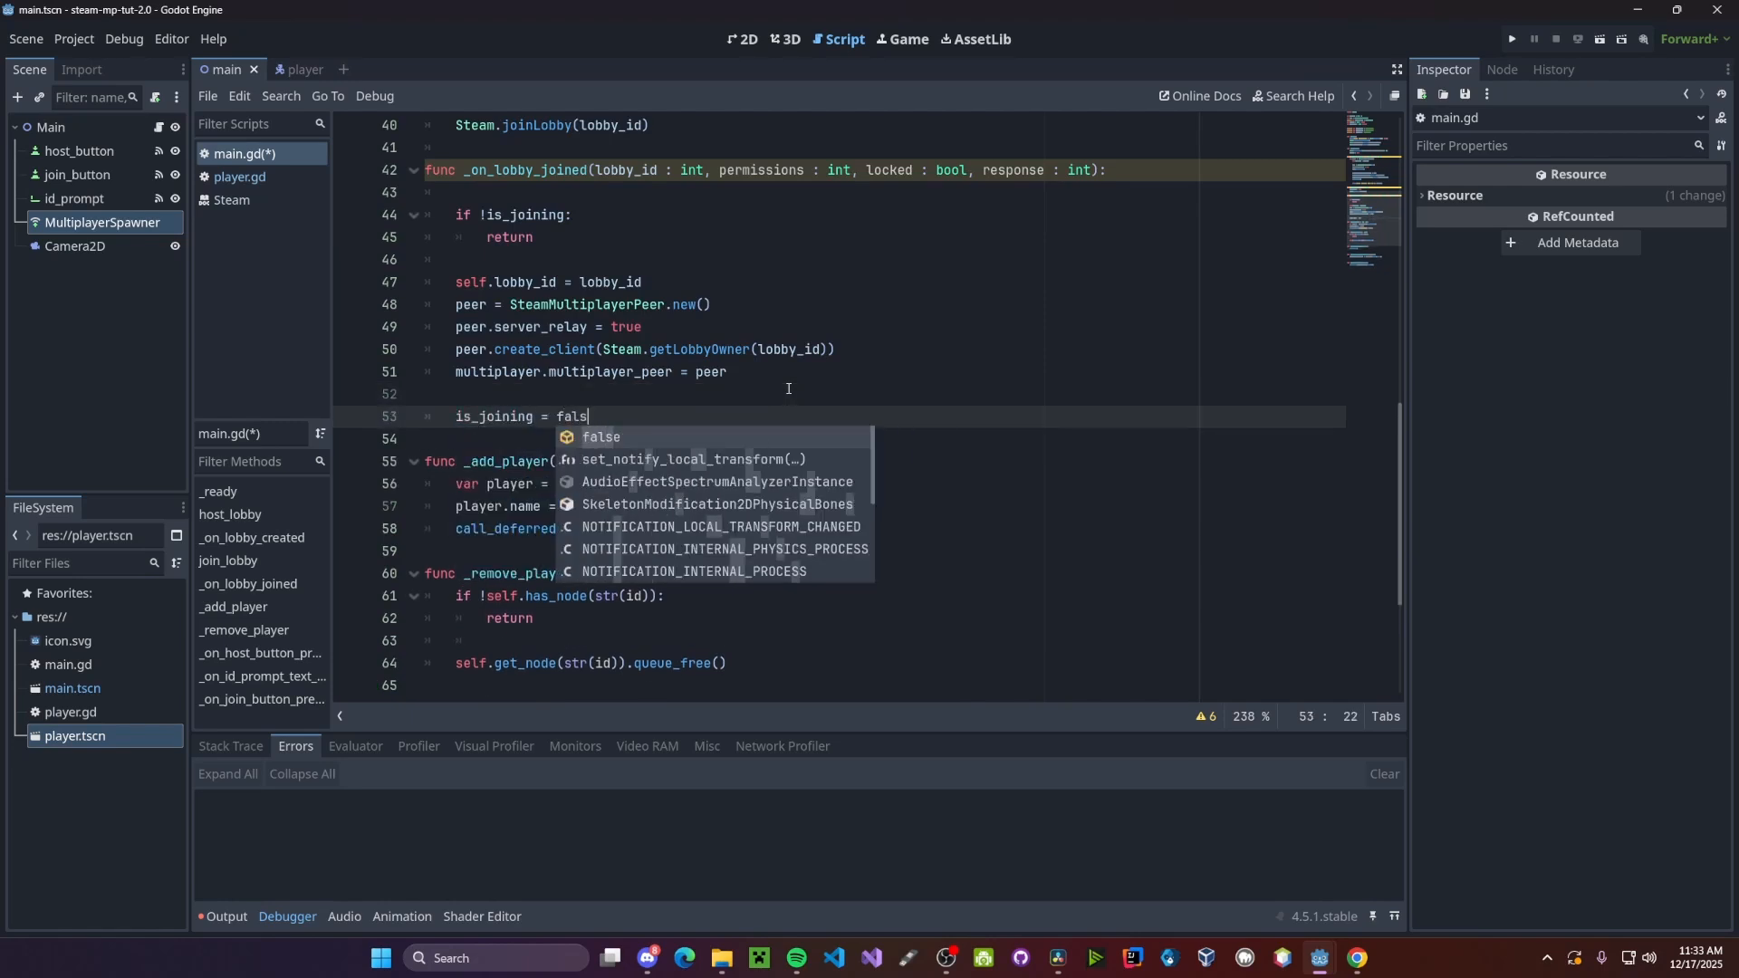
pyautogui.write('e')
pyautogui.scroll(3, 788, 389)
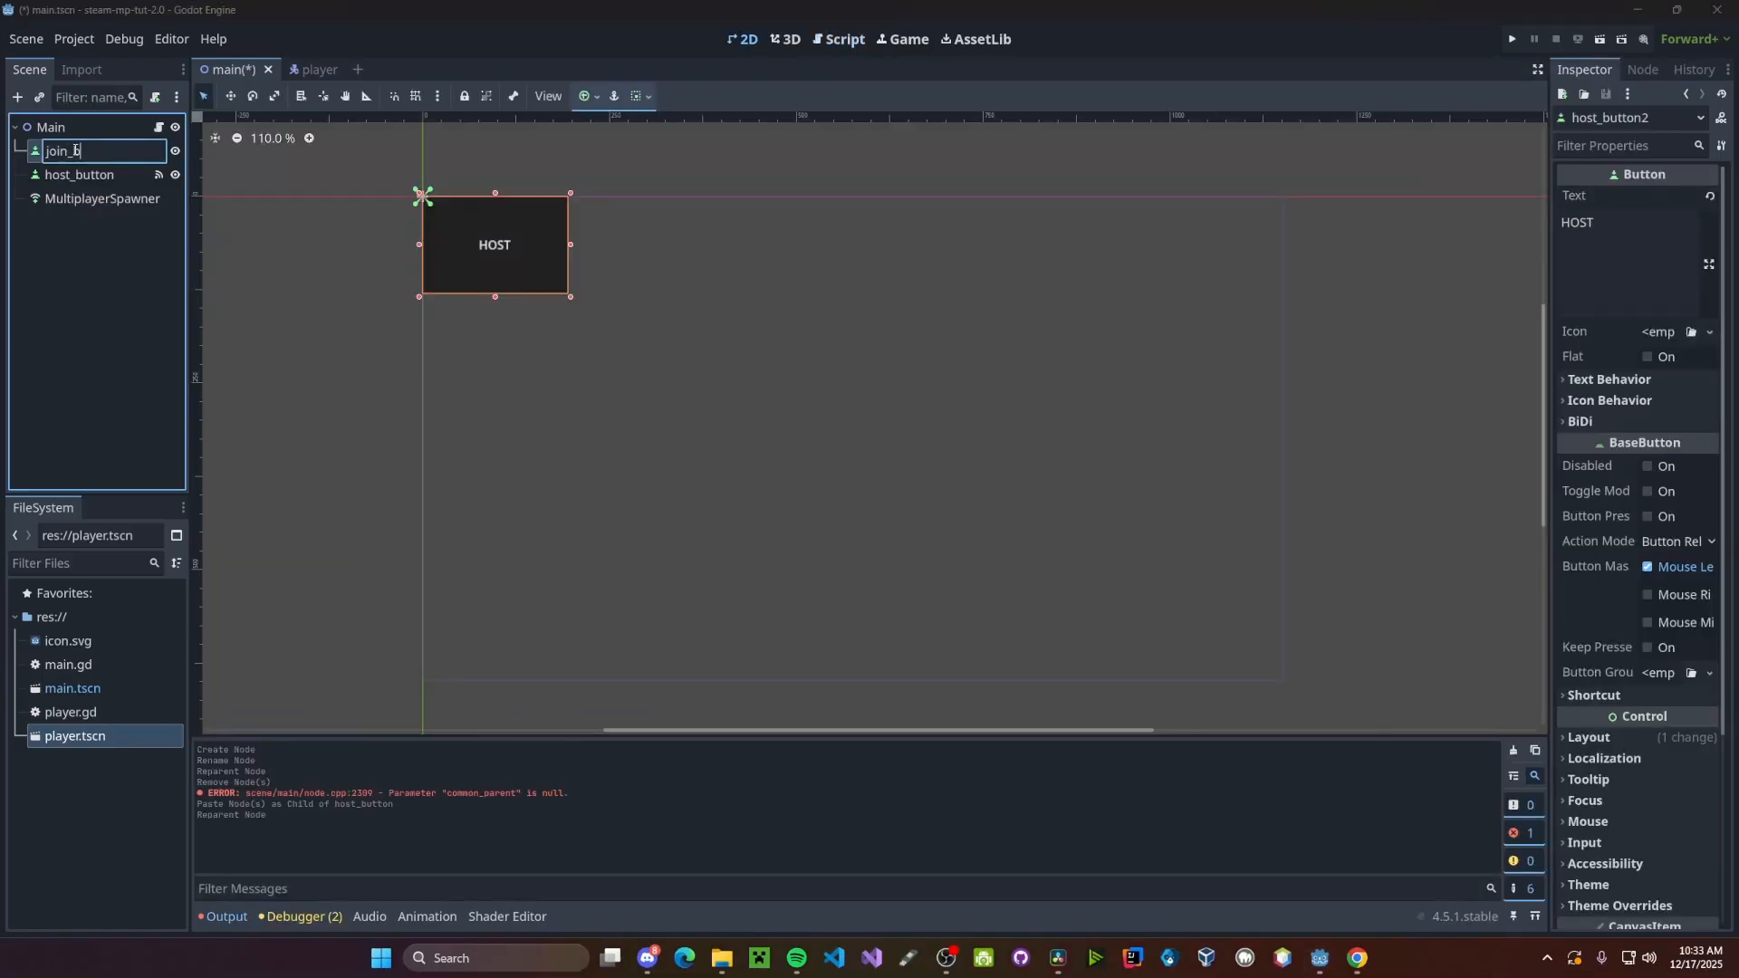
pyautogui.write('ut')
pyautogui.write('ton')
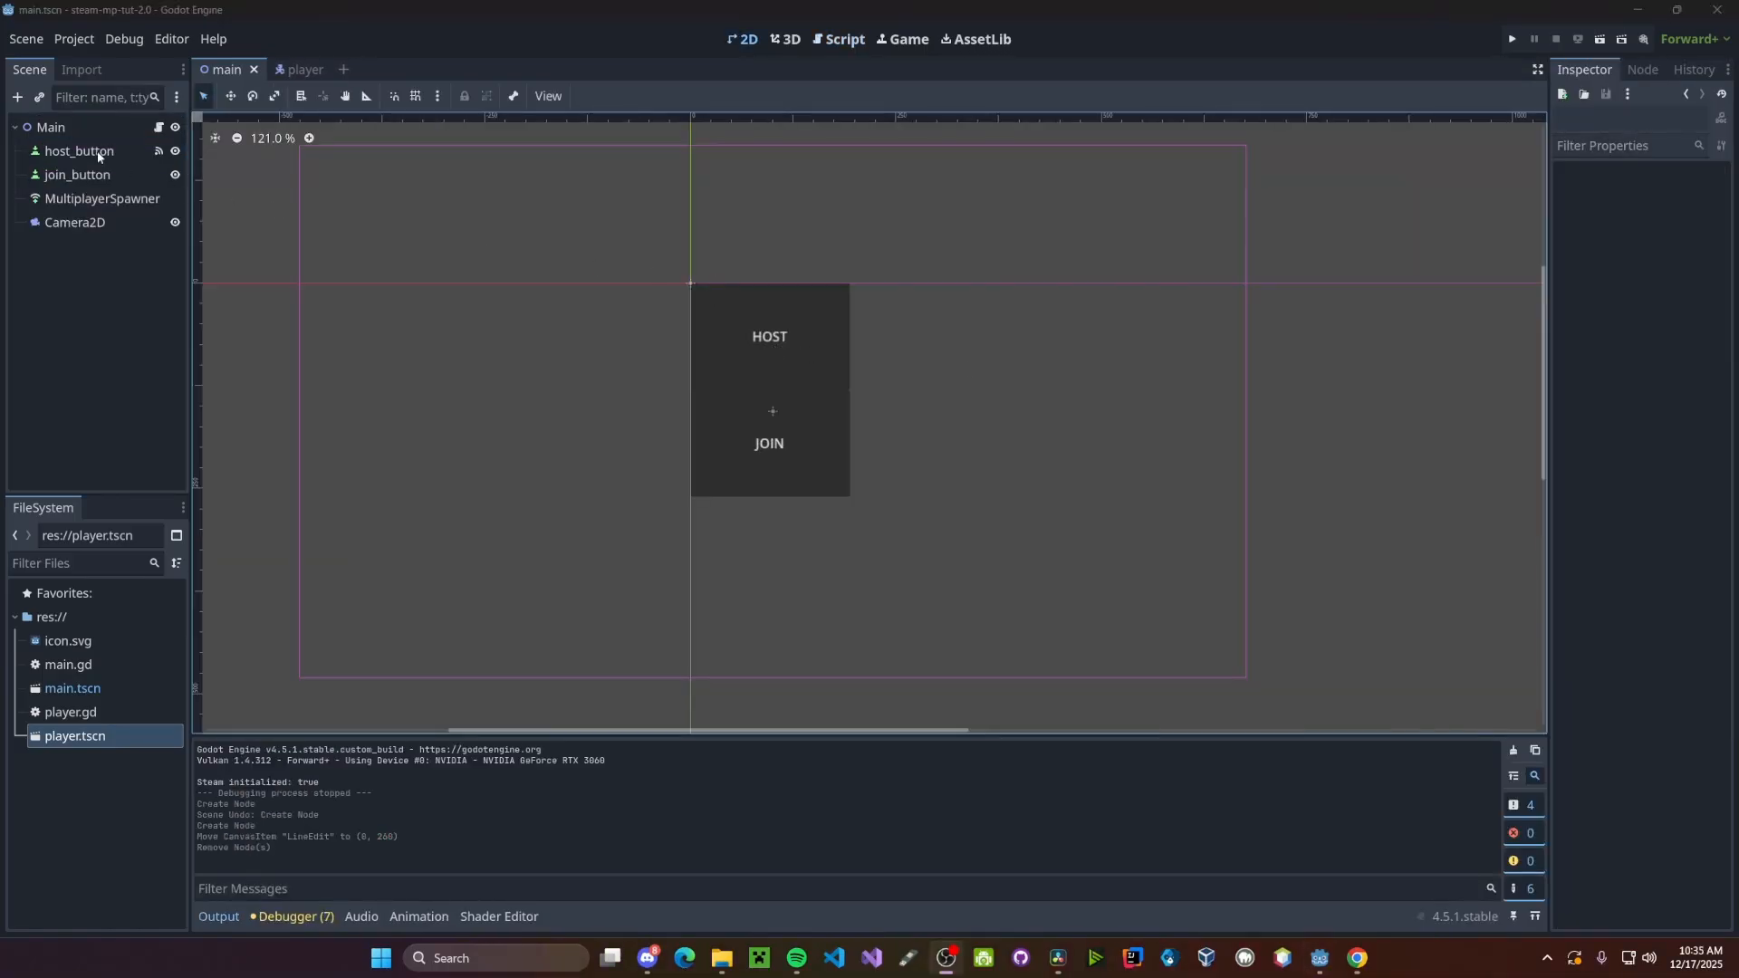
# Add a LineEdit under Main named id_prompt with placeholder text 'Lobby ID'.
pyautogui.click(51, 126)
pyautogui.click(19, 96)
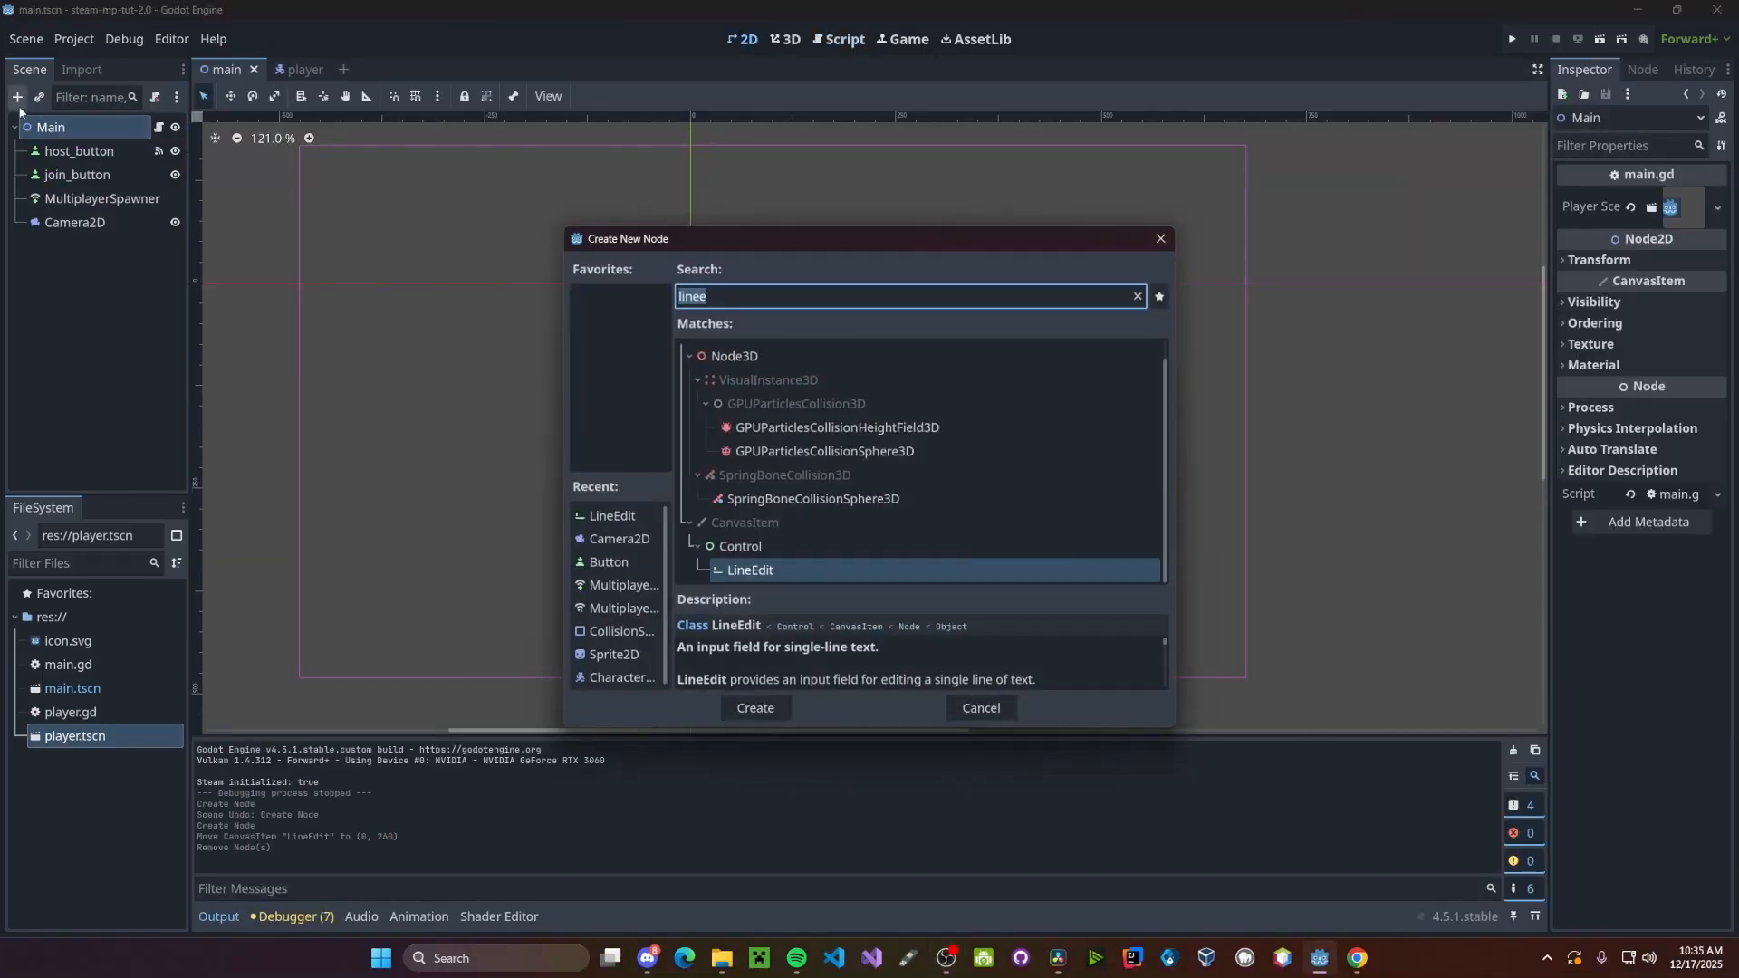
pyautogui.press('Return')
pyautogui.click(77, 257)
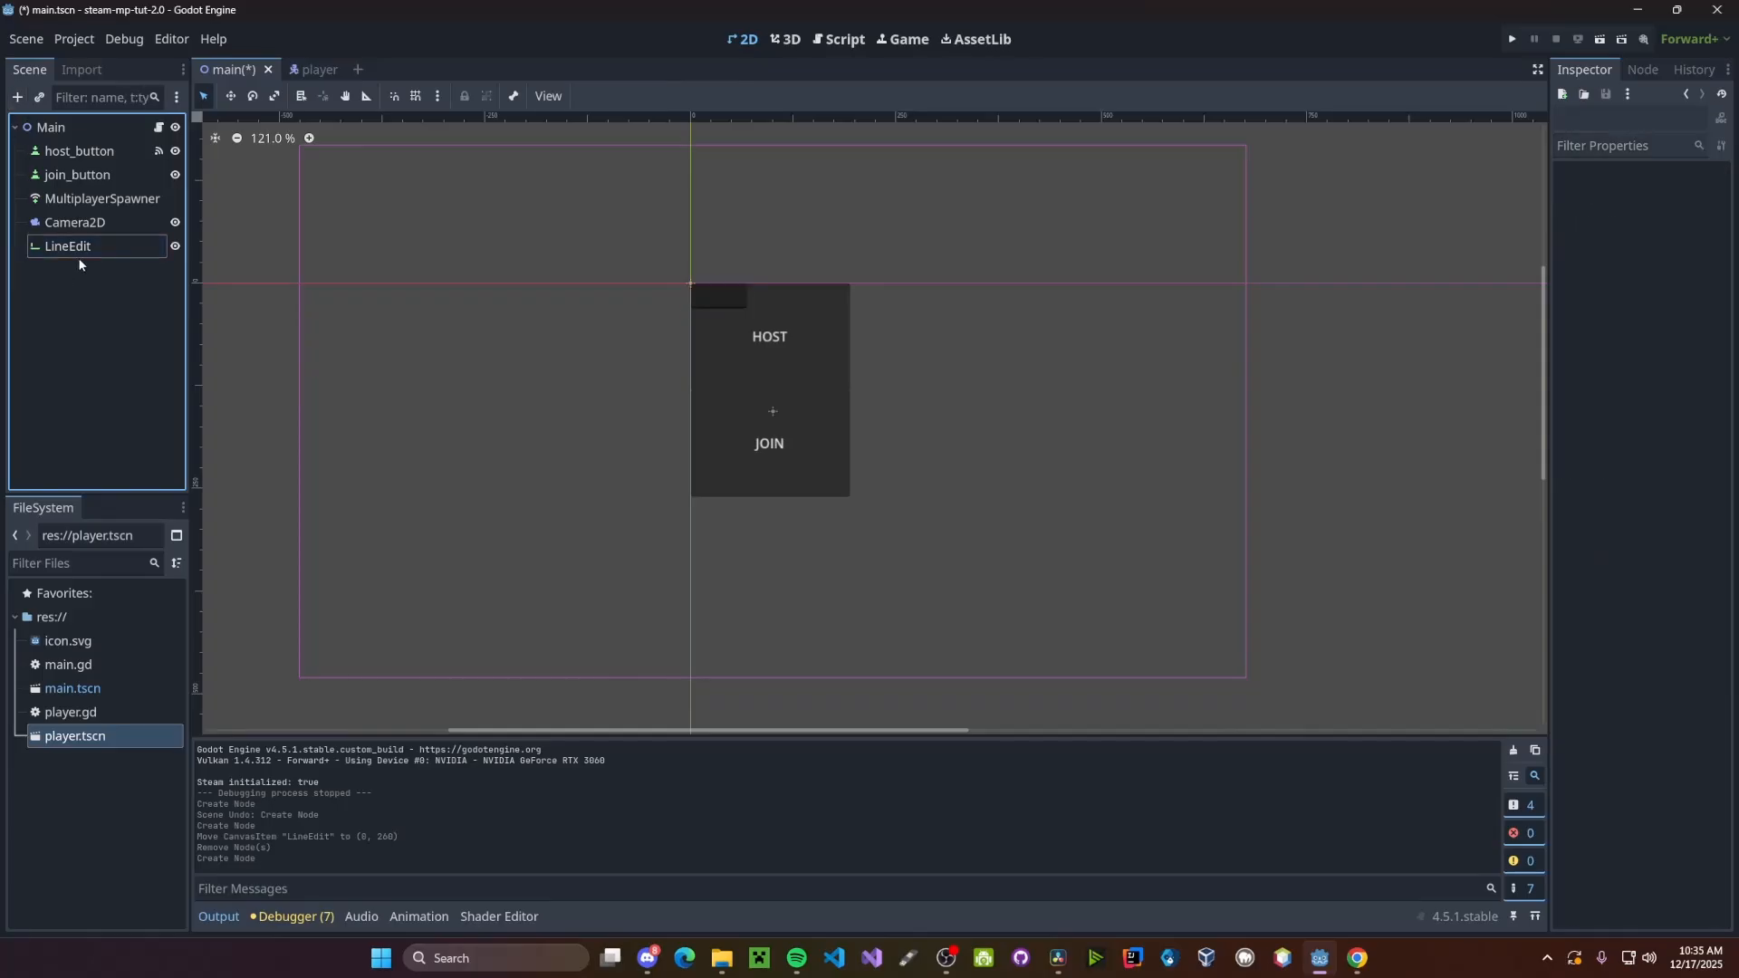
pyautogui.doubleClick(68, 246)
pyautogui.write('id_p')
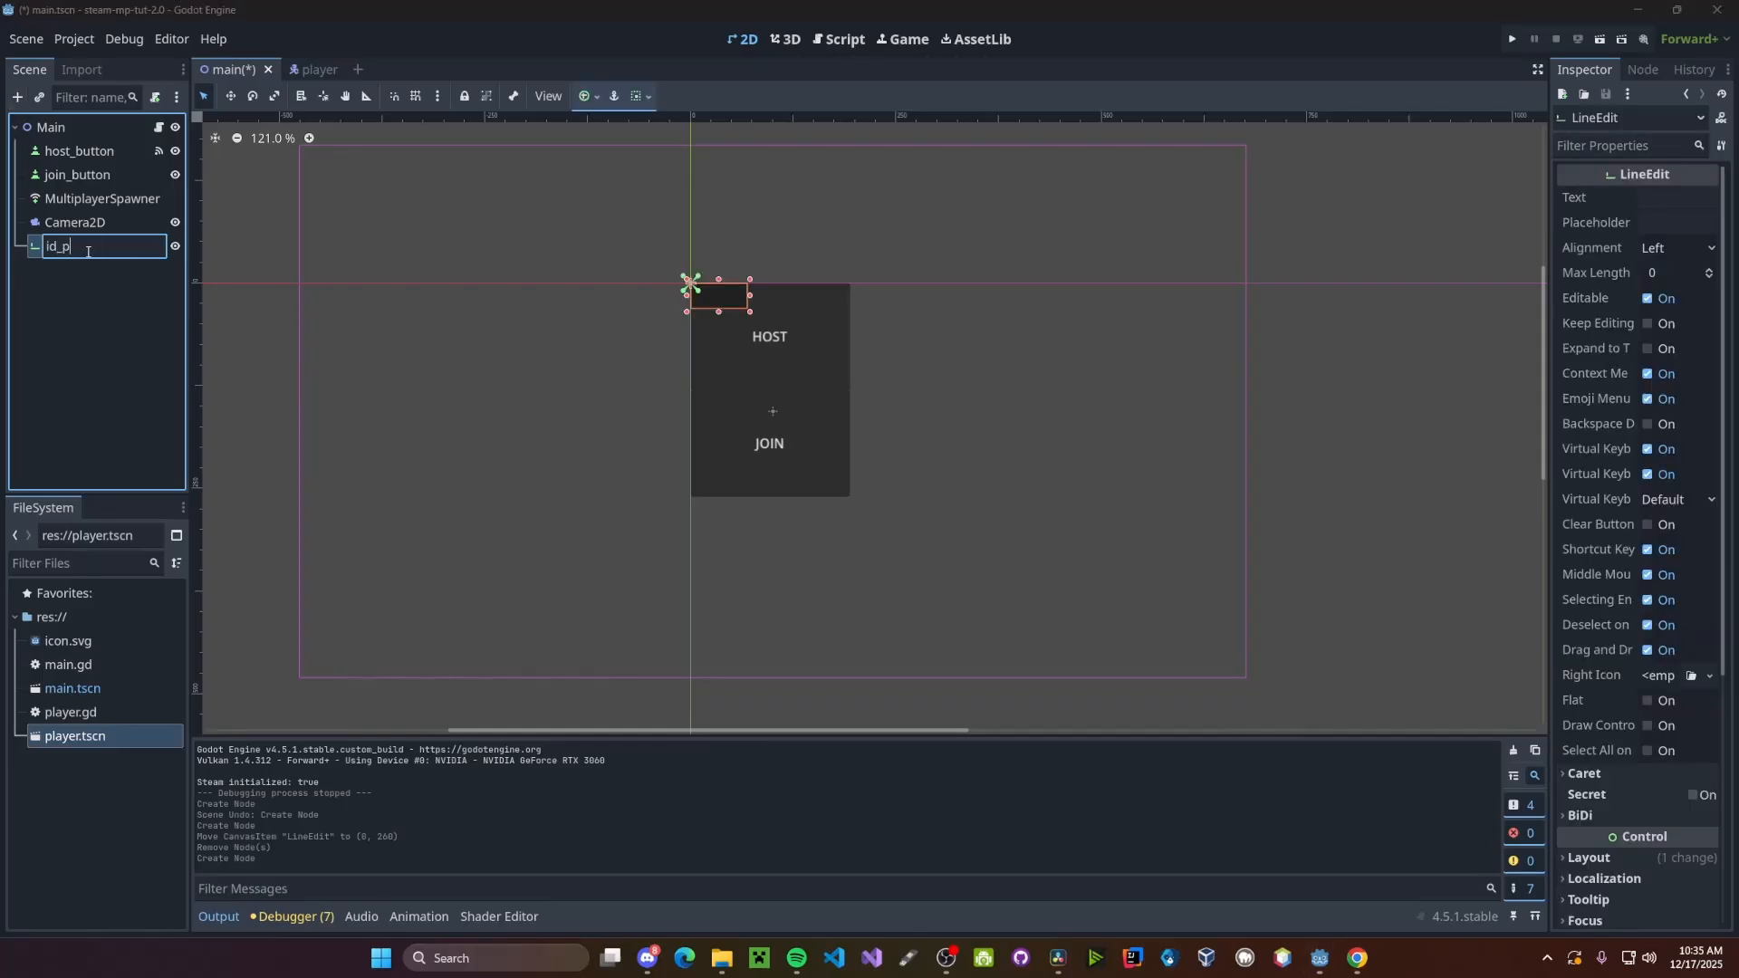
pyautogui.write('rompt')
pyautogui.press('Return')
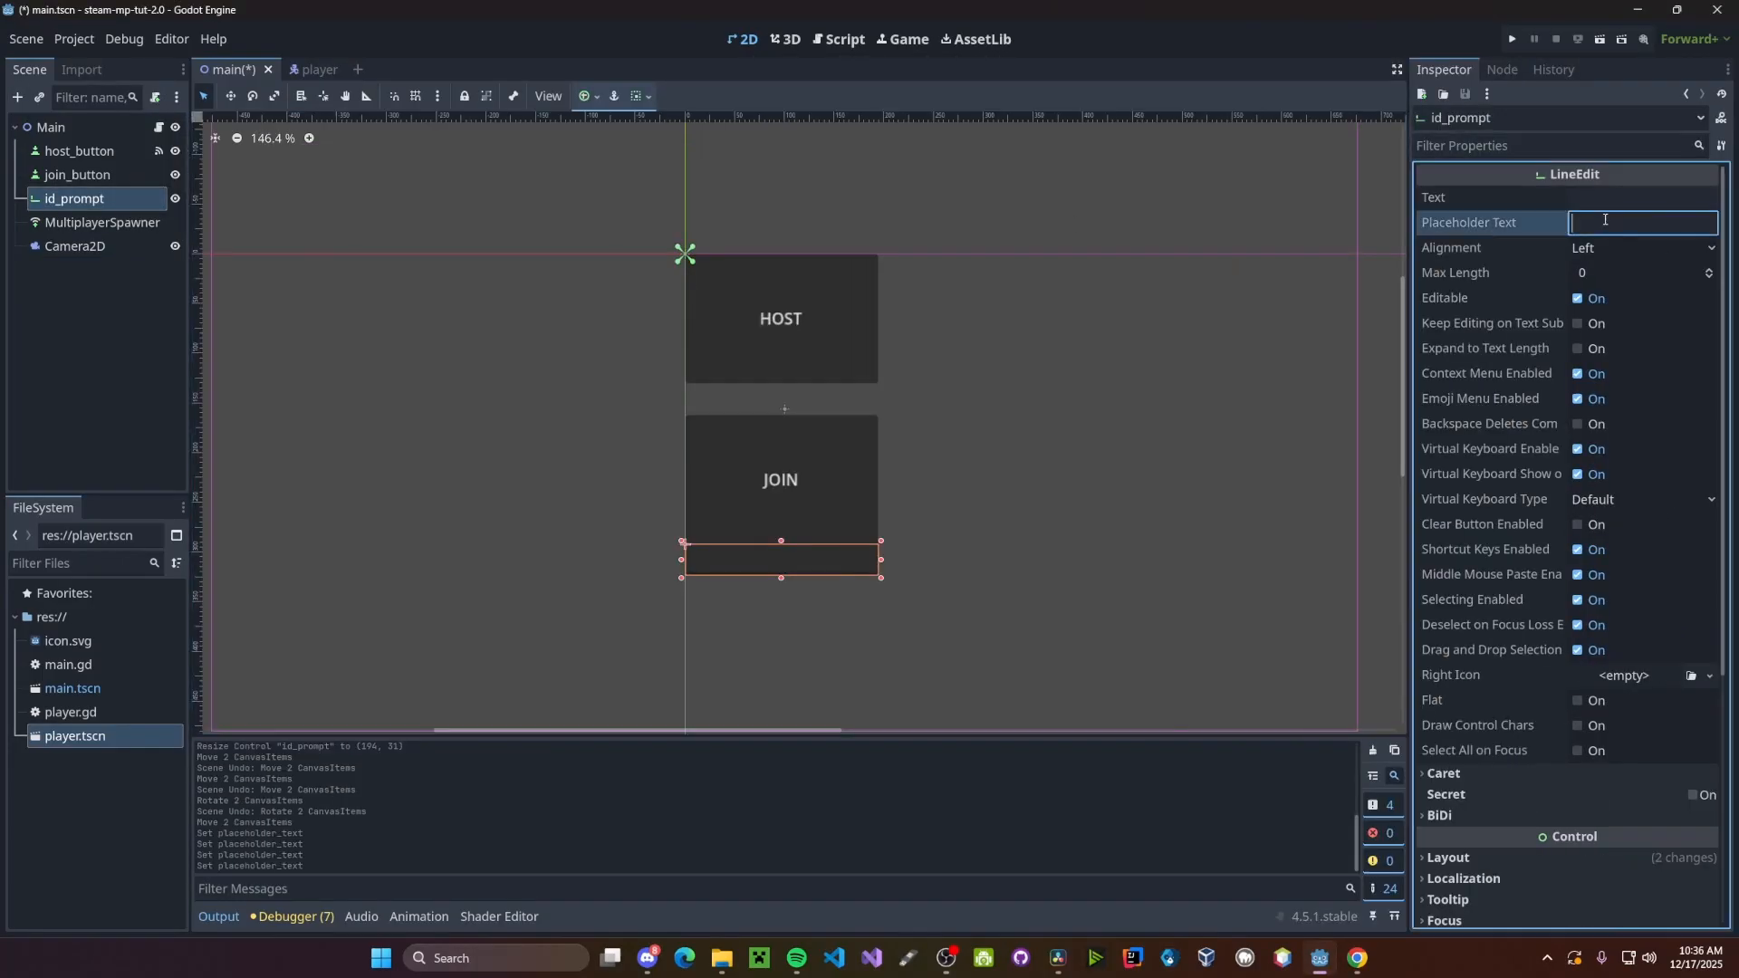
pyautogui.write('Lo')
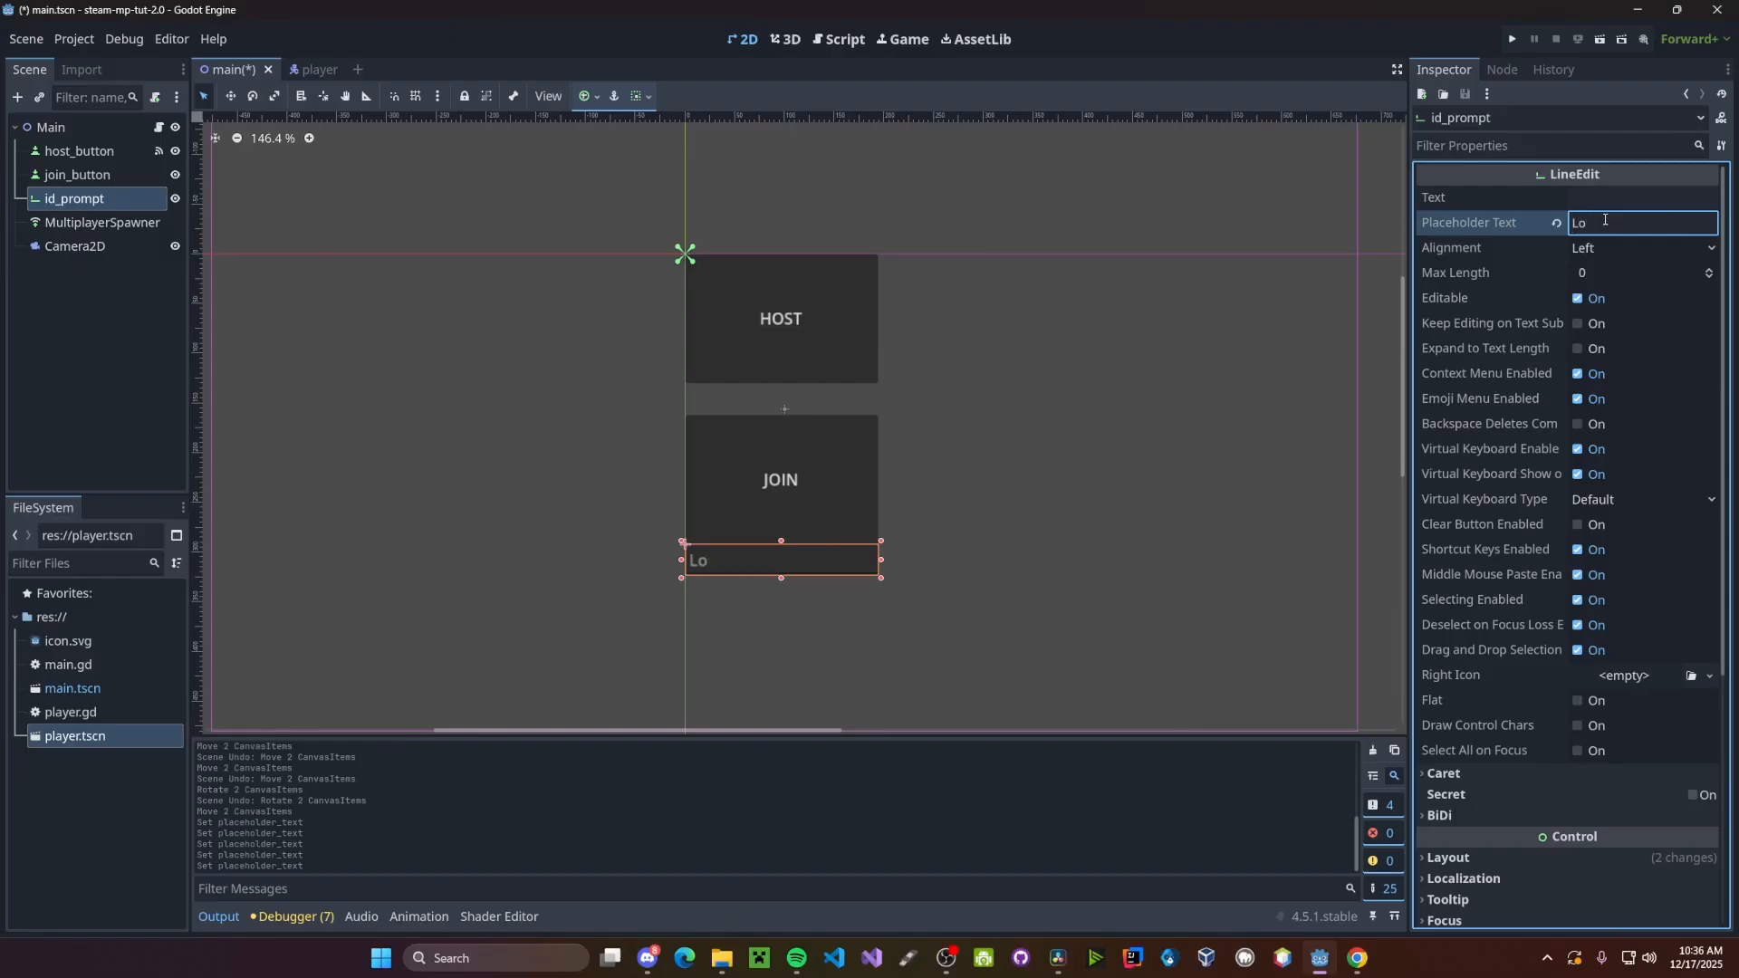
pyautogui.write('vbby ID')
# Make join_button start disabled and move to the main script.
pyautogui.click(78, 174)
pyautogui.click(1600, 466)
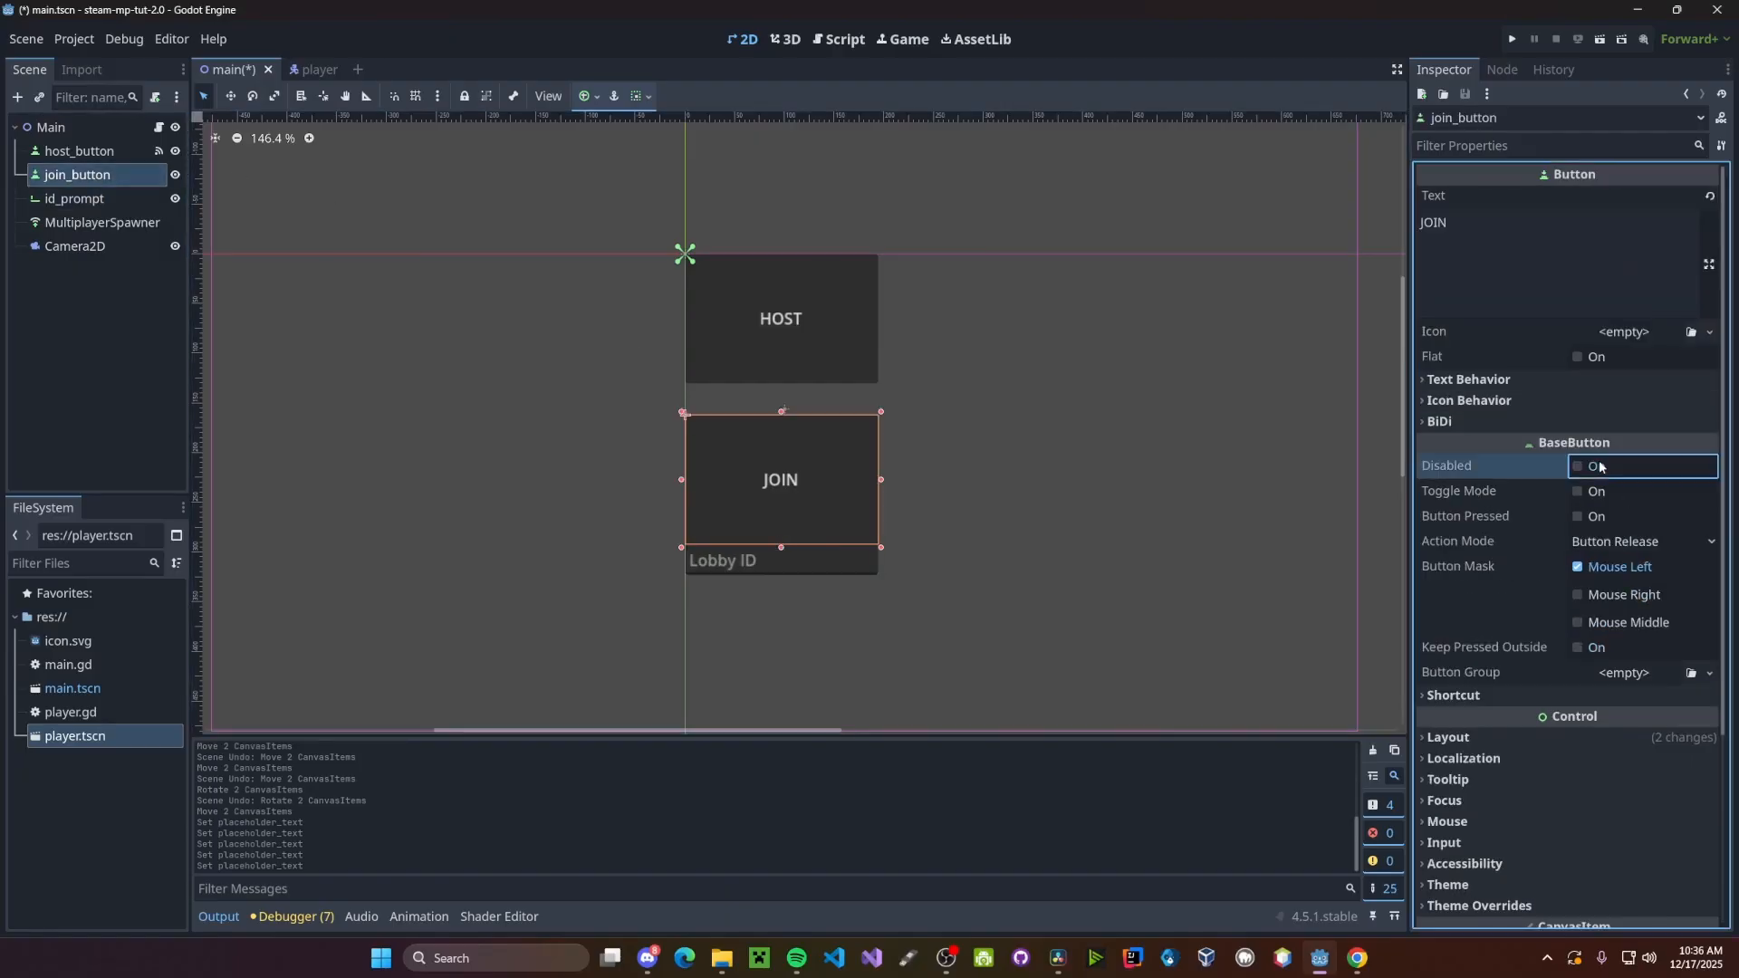
pyautogui.click(761, 559)
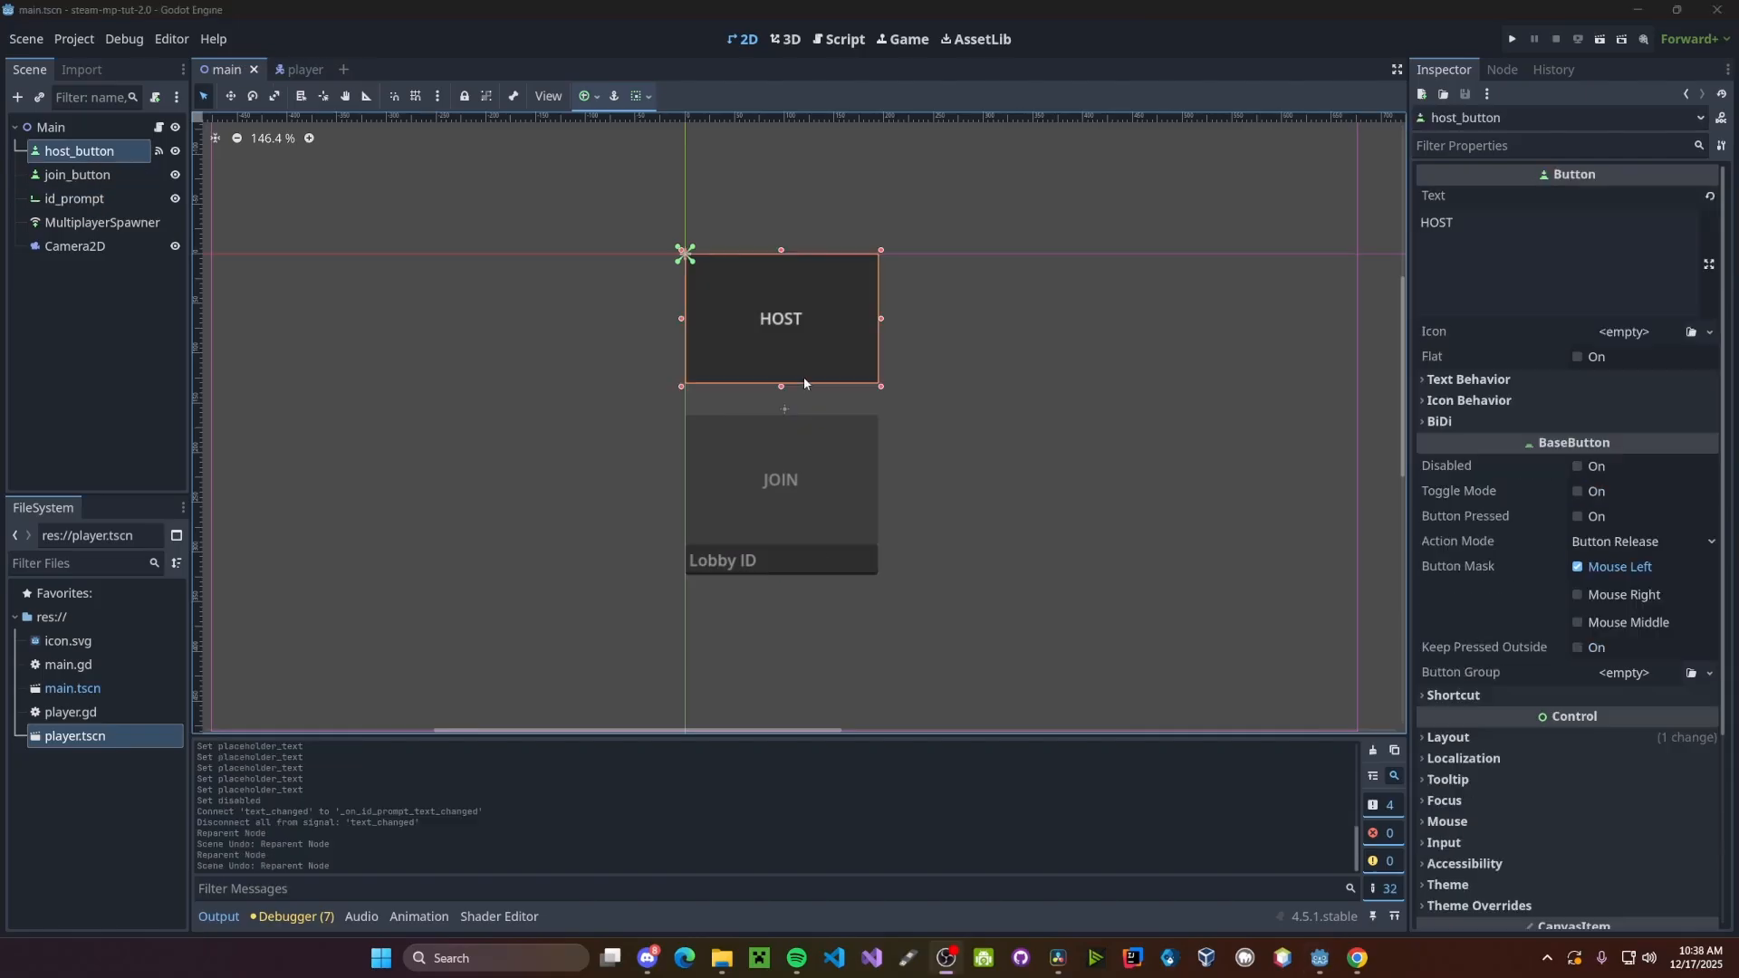
pyautogui.click(797, 476)
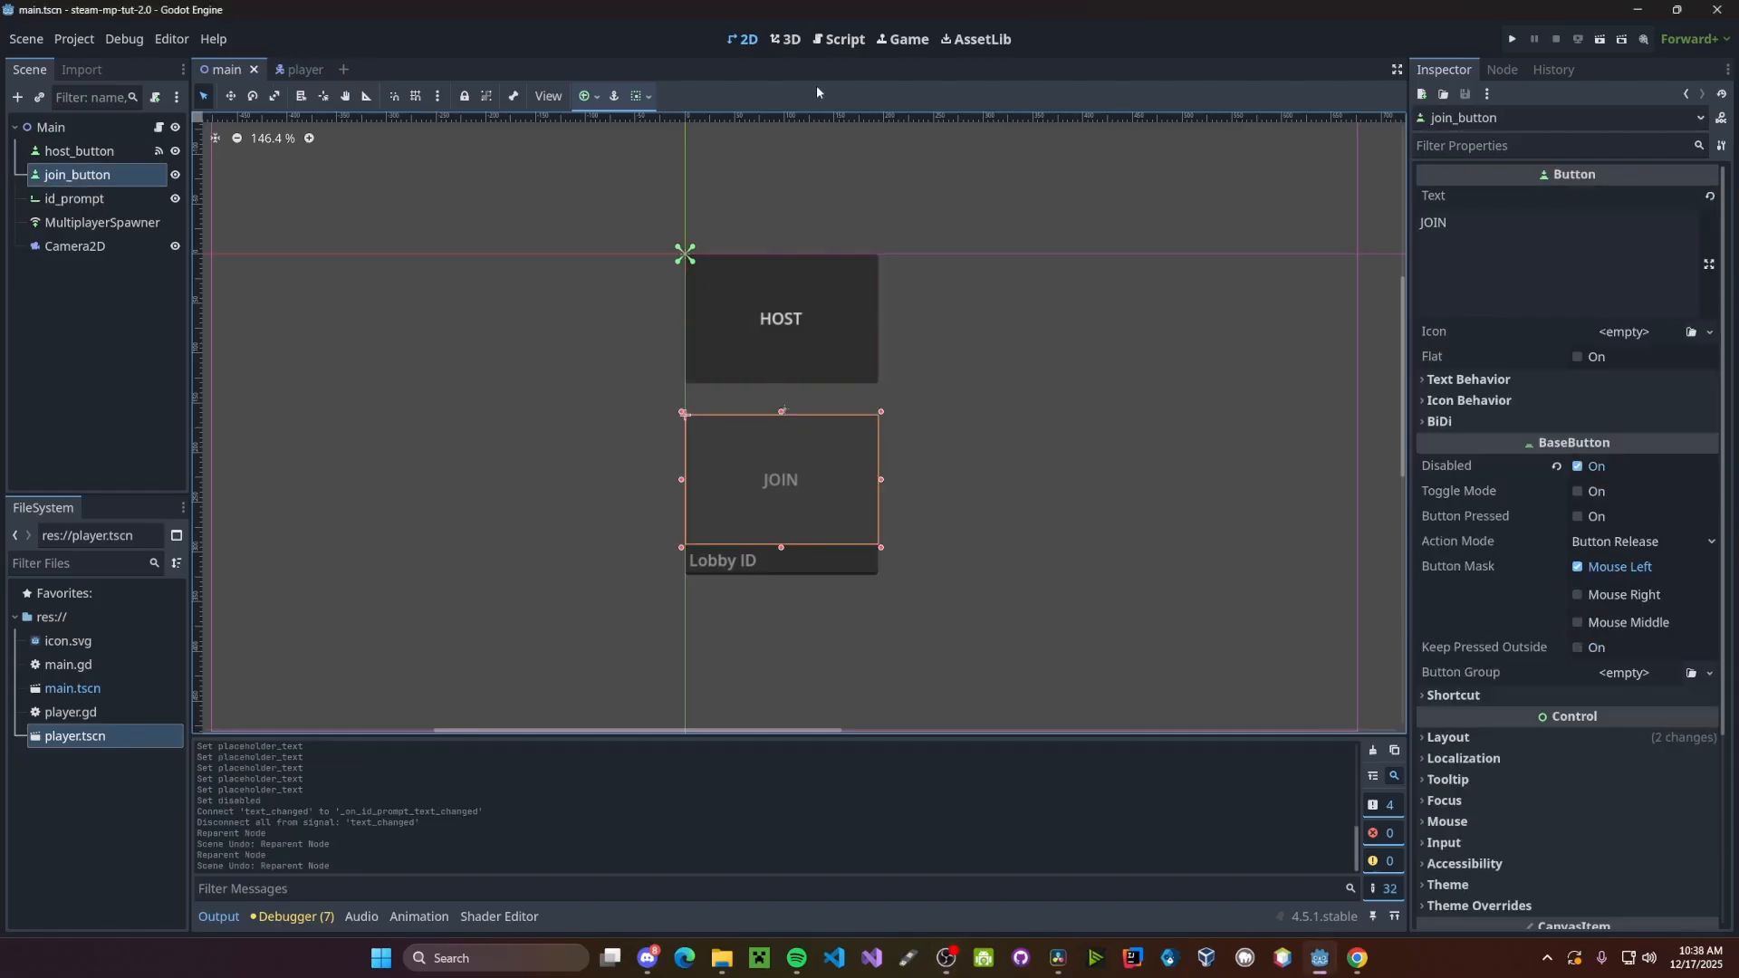
pyautogui.click(837, 39)
# Connect id_prompt's text_changed signal to a new handler in main.gd.
pyautogui.click(77, 151)
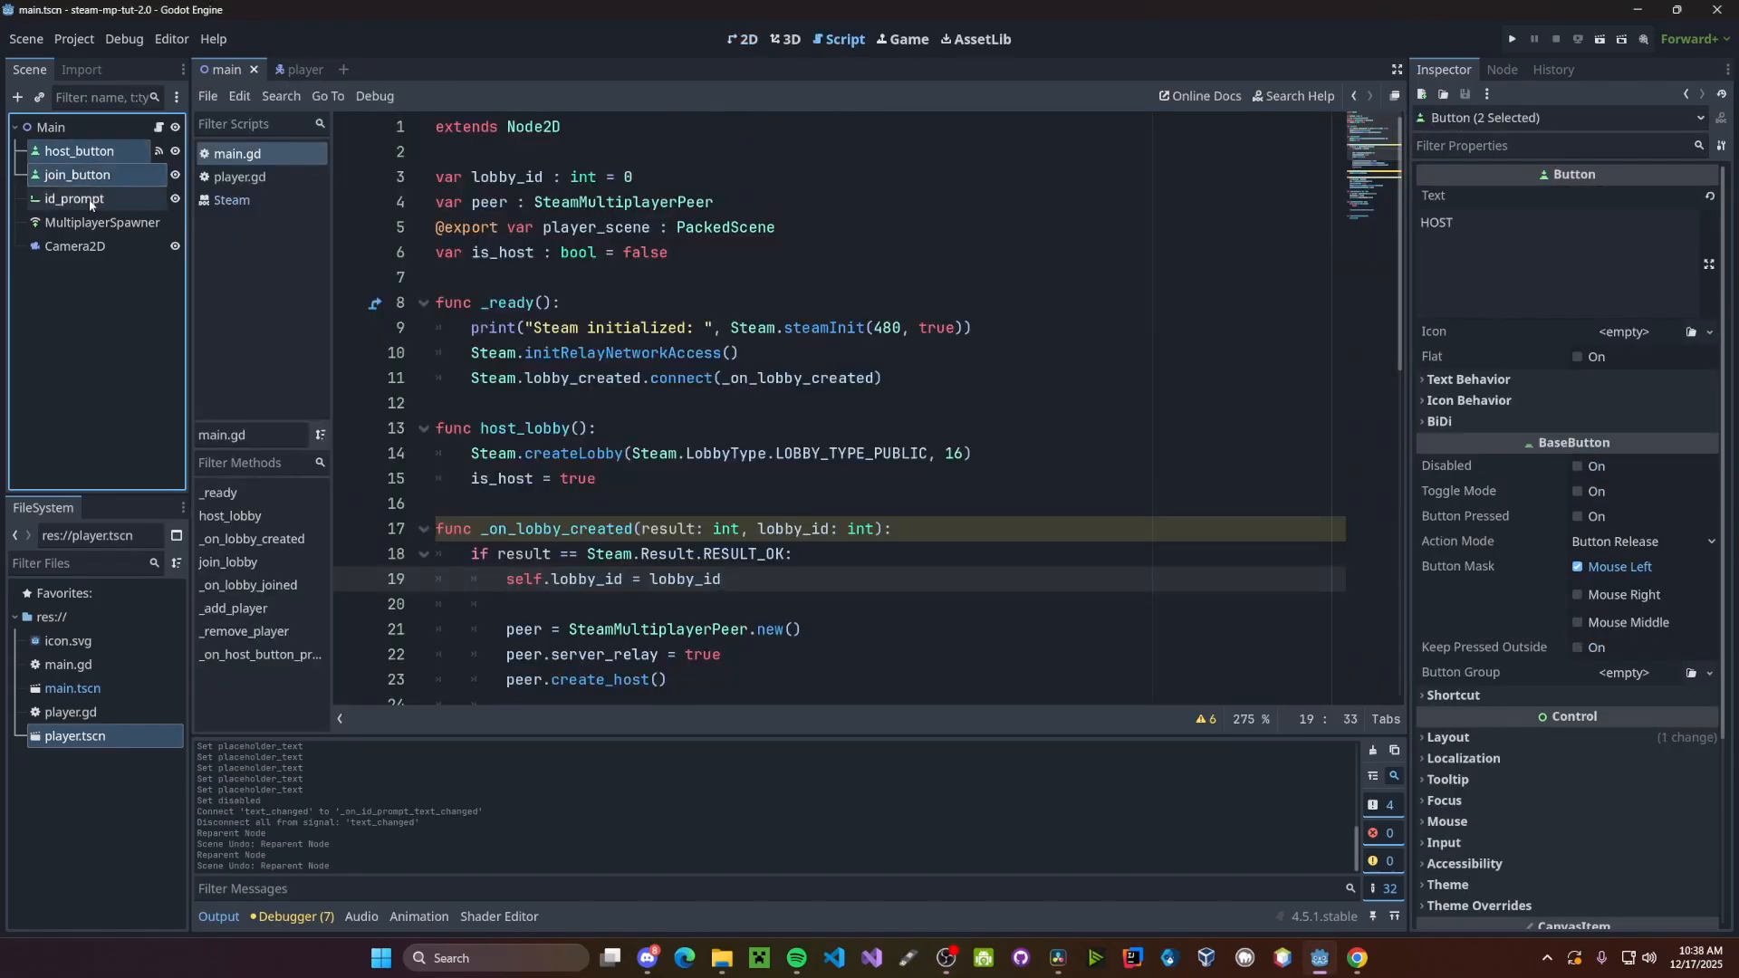
pyautogui.moveTo(76, 199); pyautogui.dragTo(448, 277)
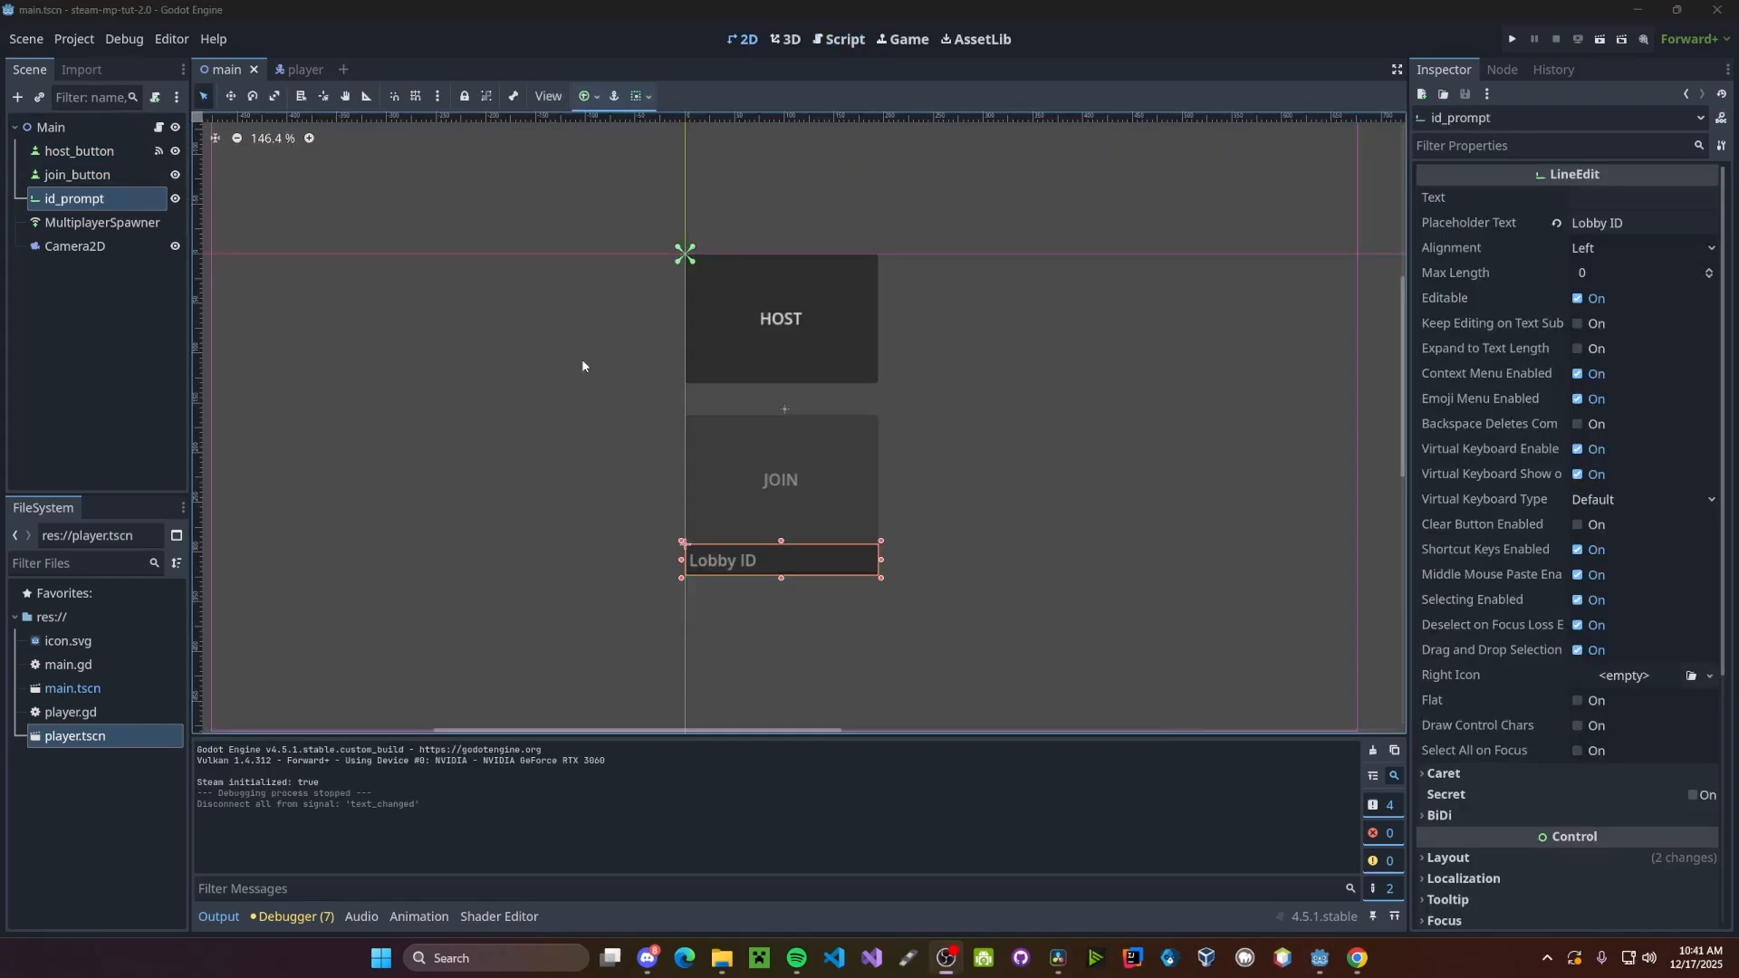
pyautogui.click(1500, 69)
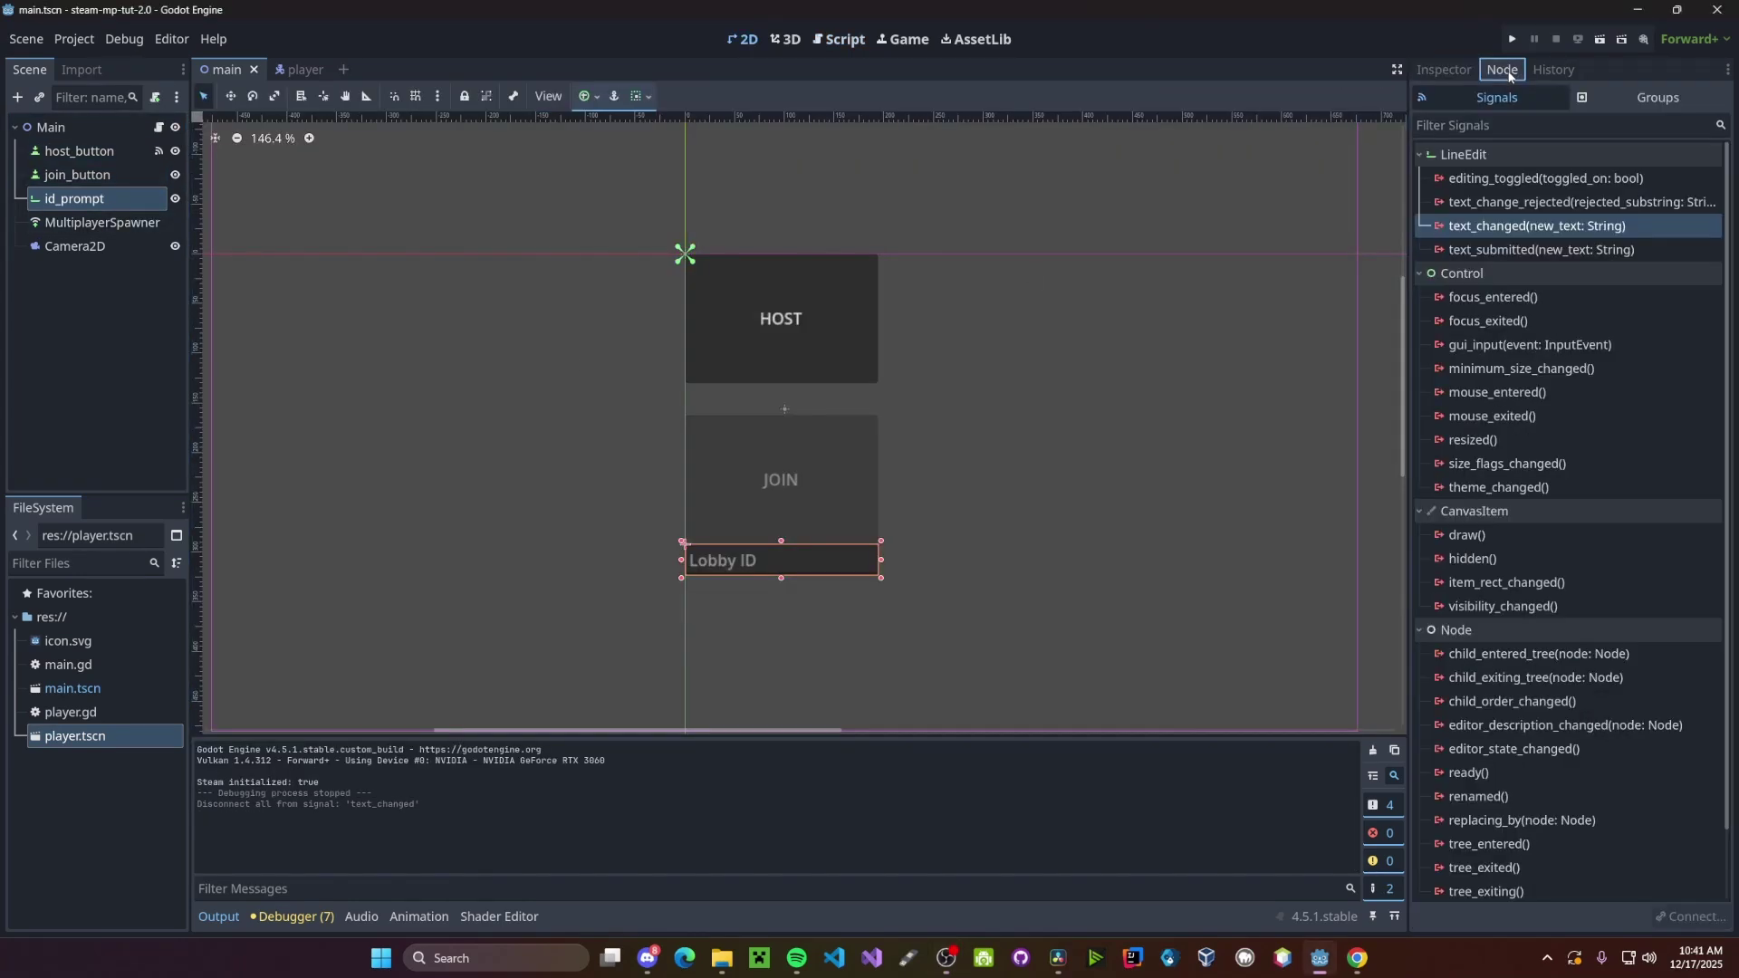
pyautogui.doubleClick(1499, 226)
pyautogui.click(833, 635)
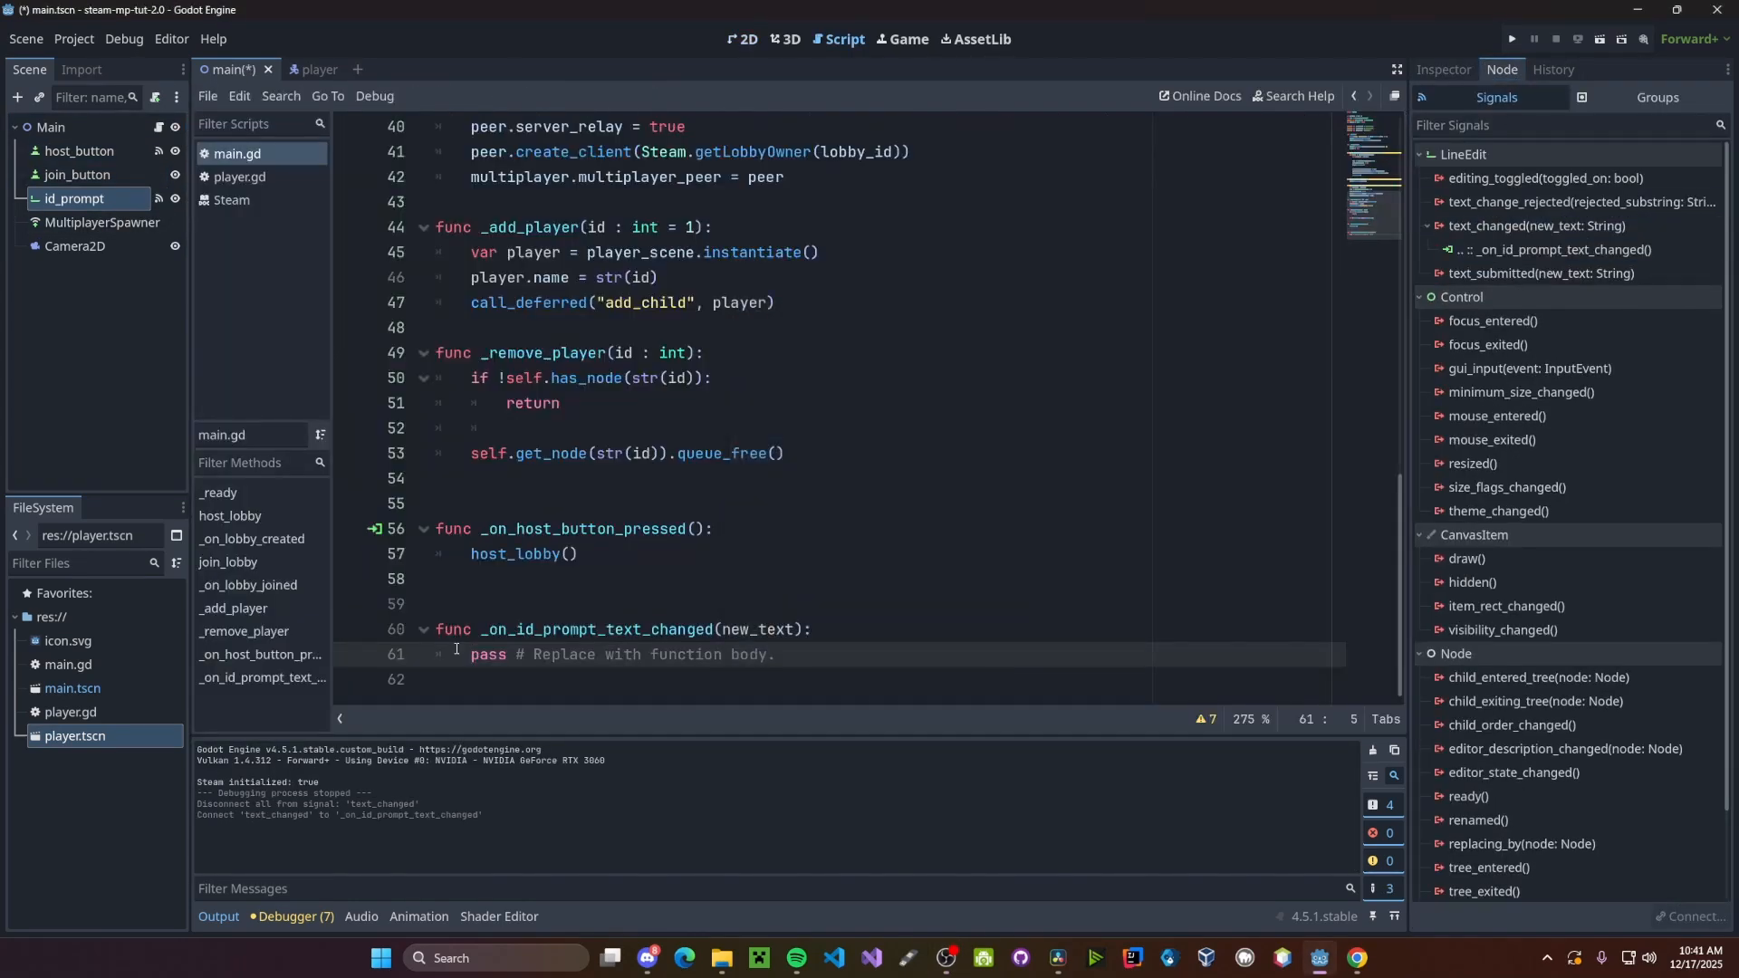
# Write join_button.disabled = (new_text.length() == 0) in the handler and save.
pyautogui.moveTo(457, 653); pyautogui.dragTo(834, 654)
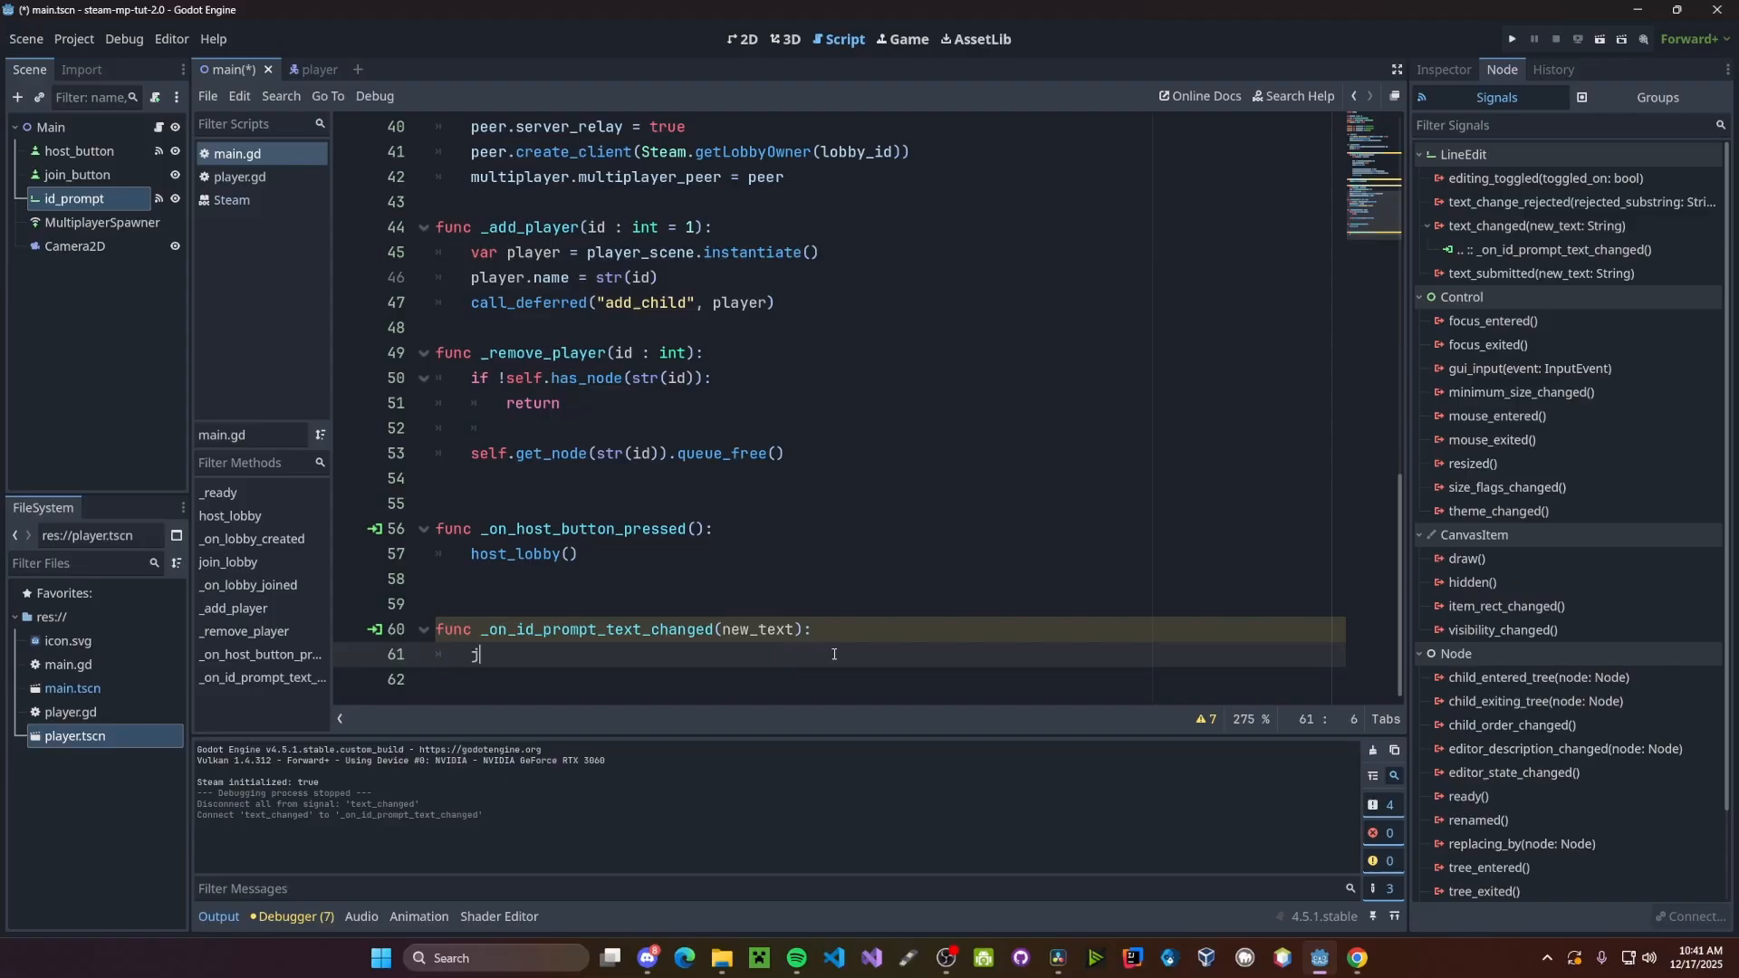
pyautogui.write('joi')
pyautogui.press('Tab')
pyautogui.write('.dis')
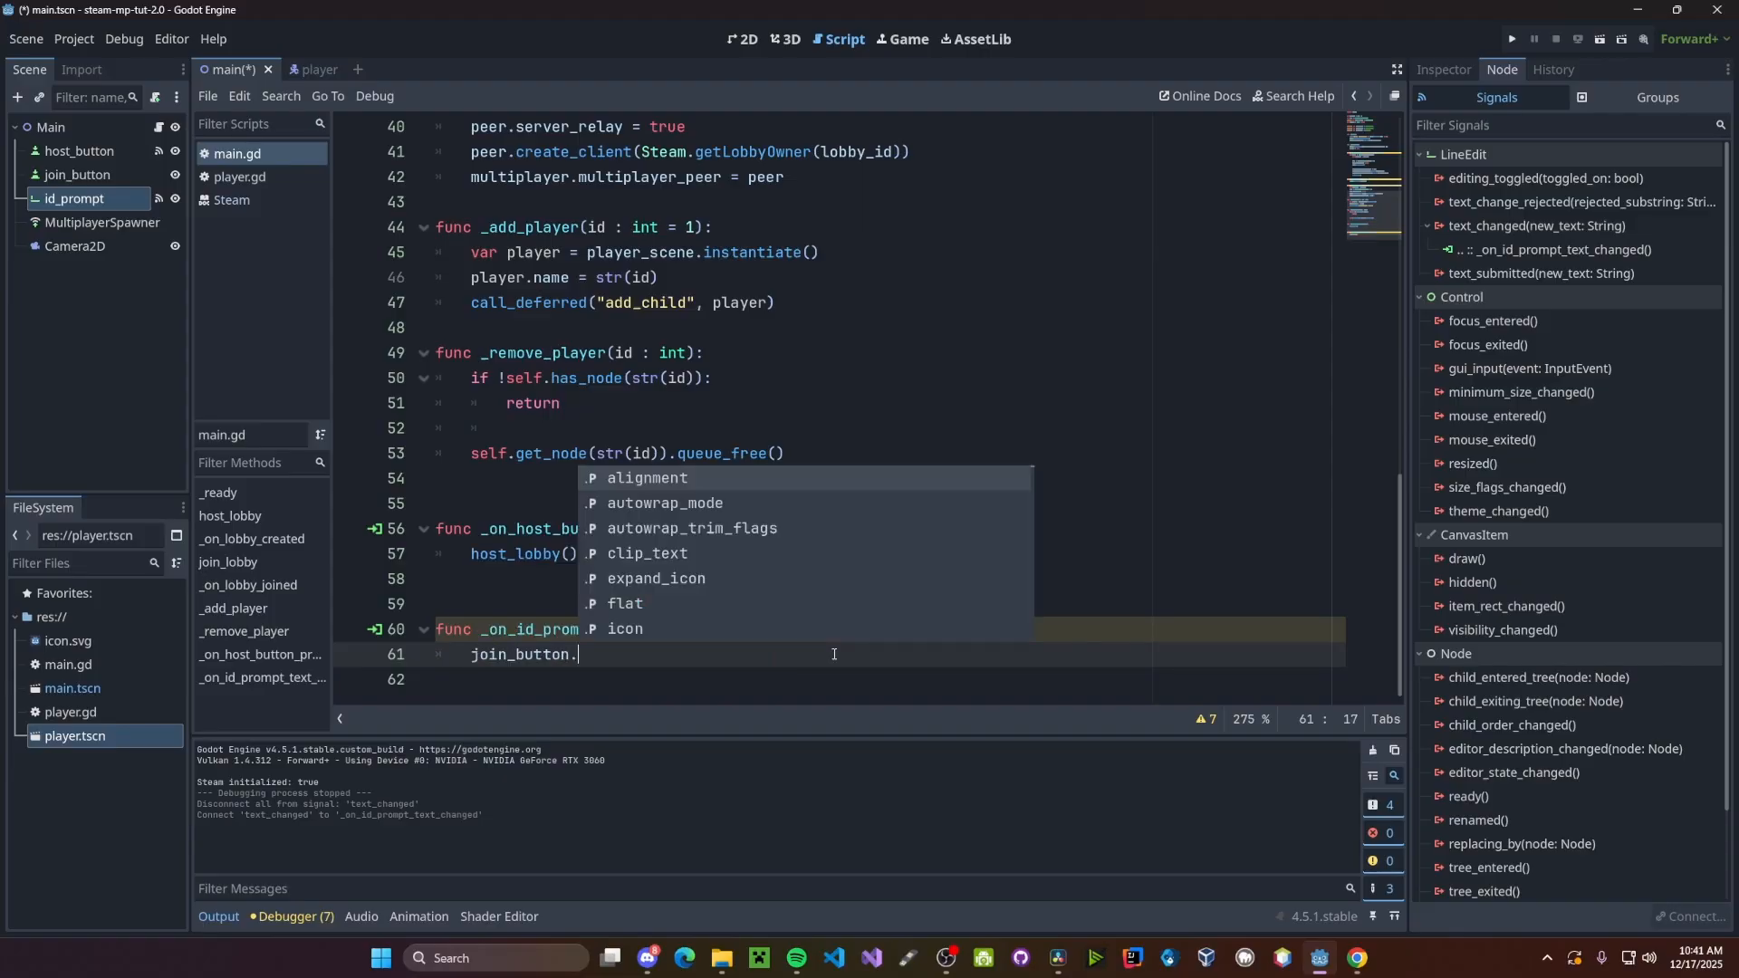
pyautogui.press('Tab')
pyautogui.write('= (new')
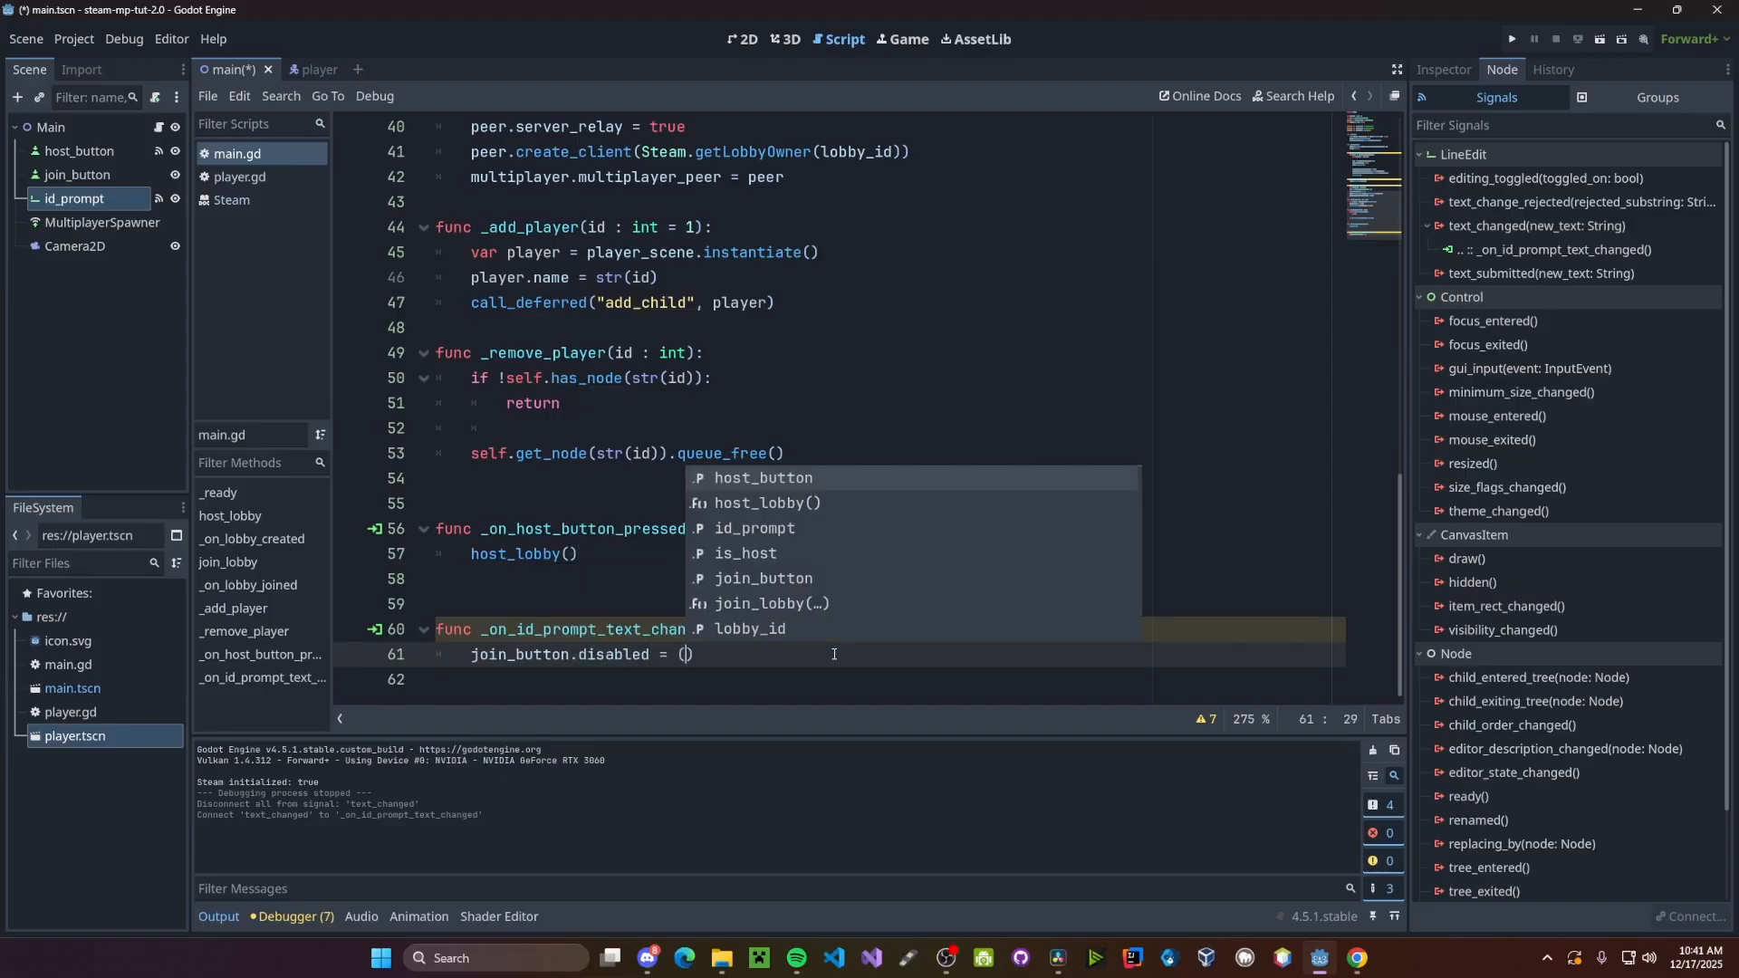
pyautogui.press('Tab')
pyautogui.write('.length')
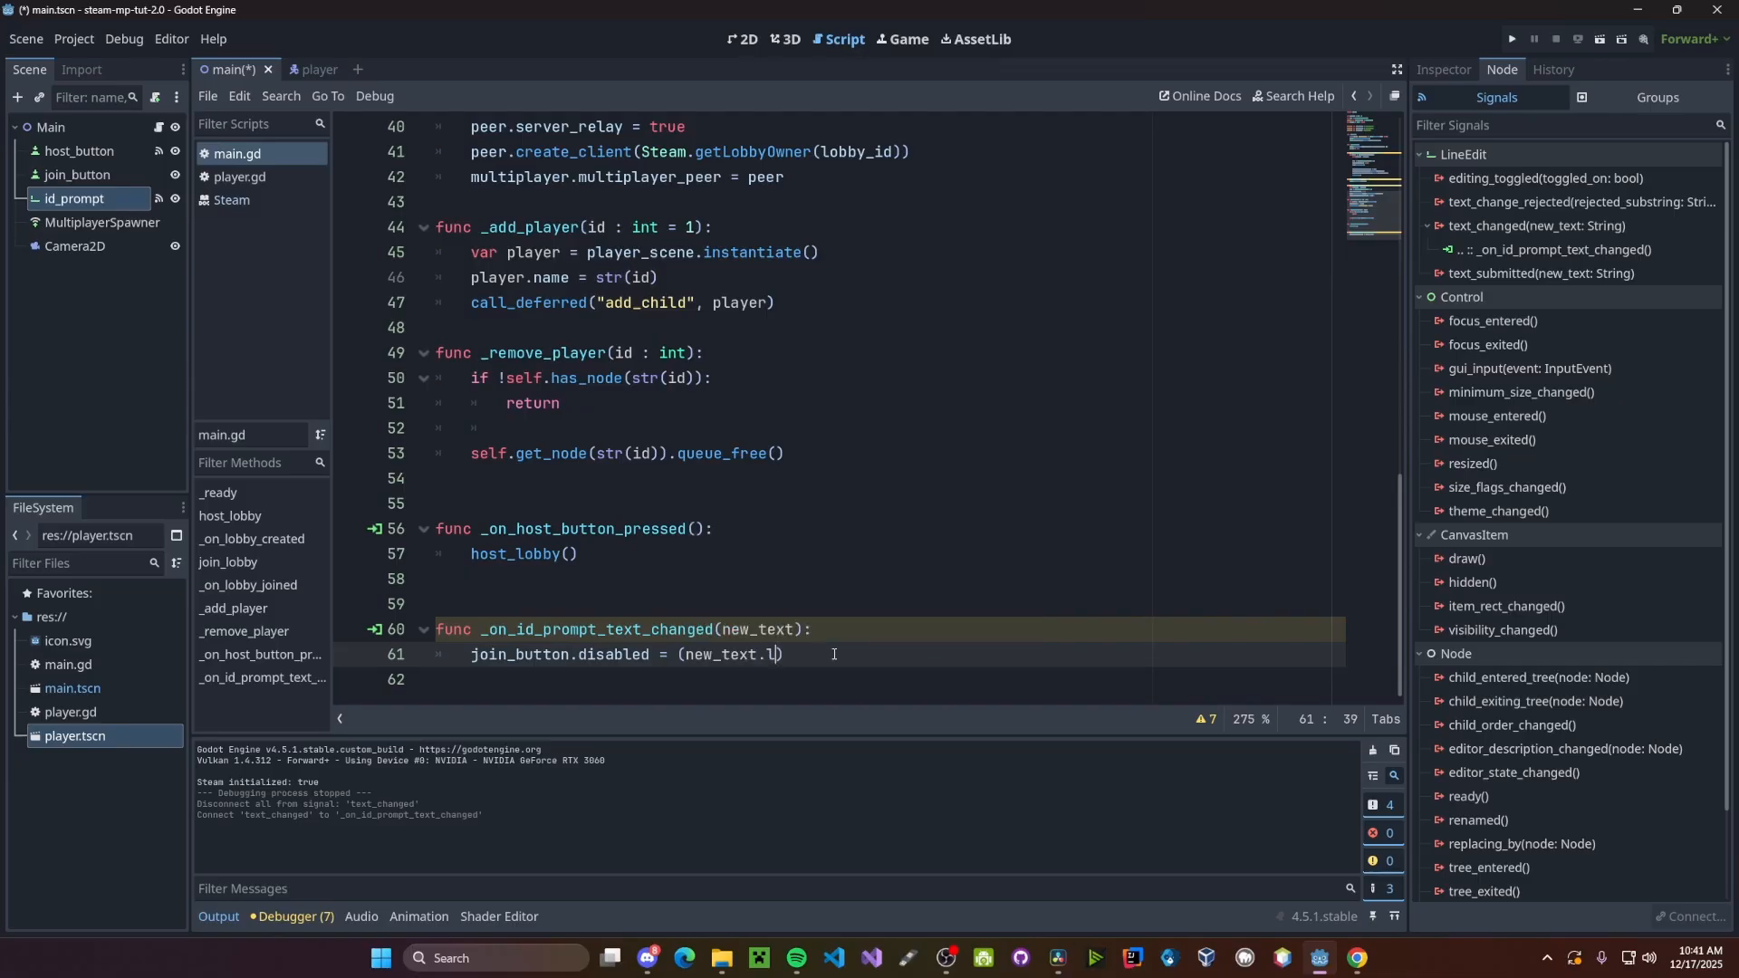
pyautogui.write(' < ')
pyautogui.write('6')
pyautogui.hotkey('ctrl', 's')
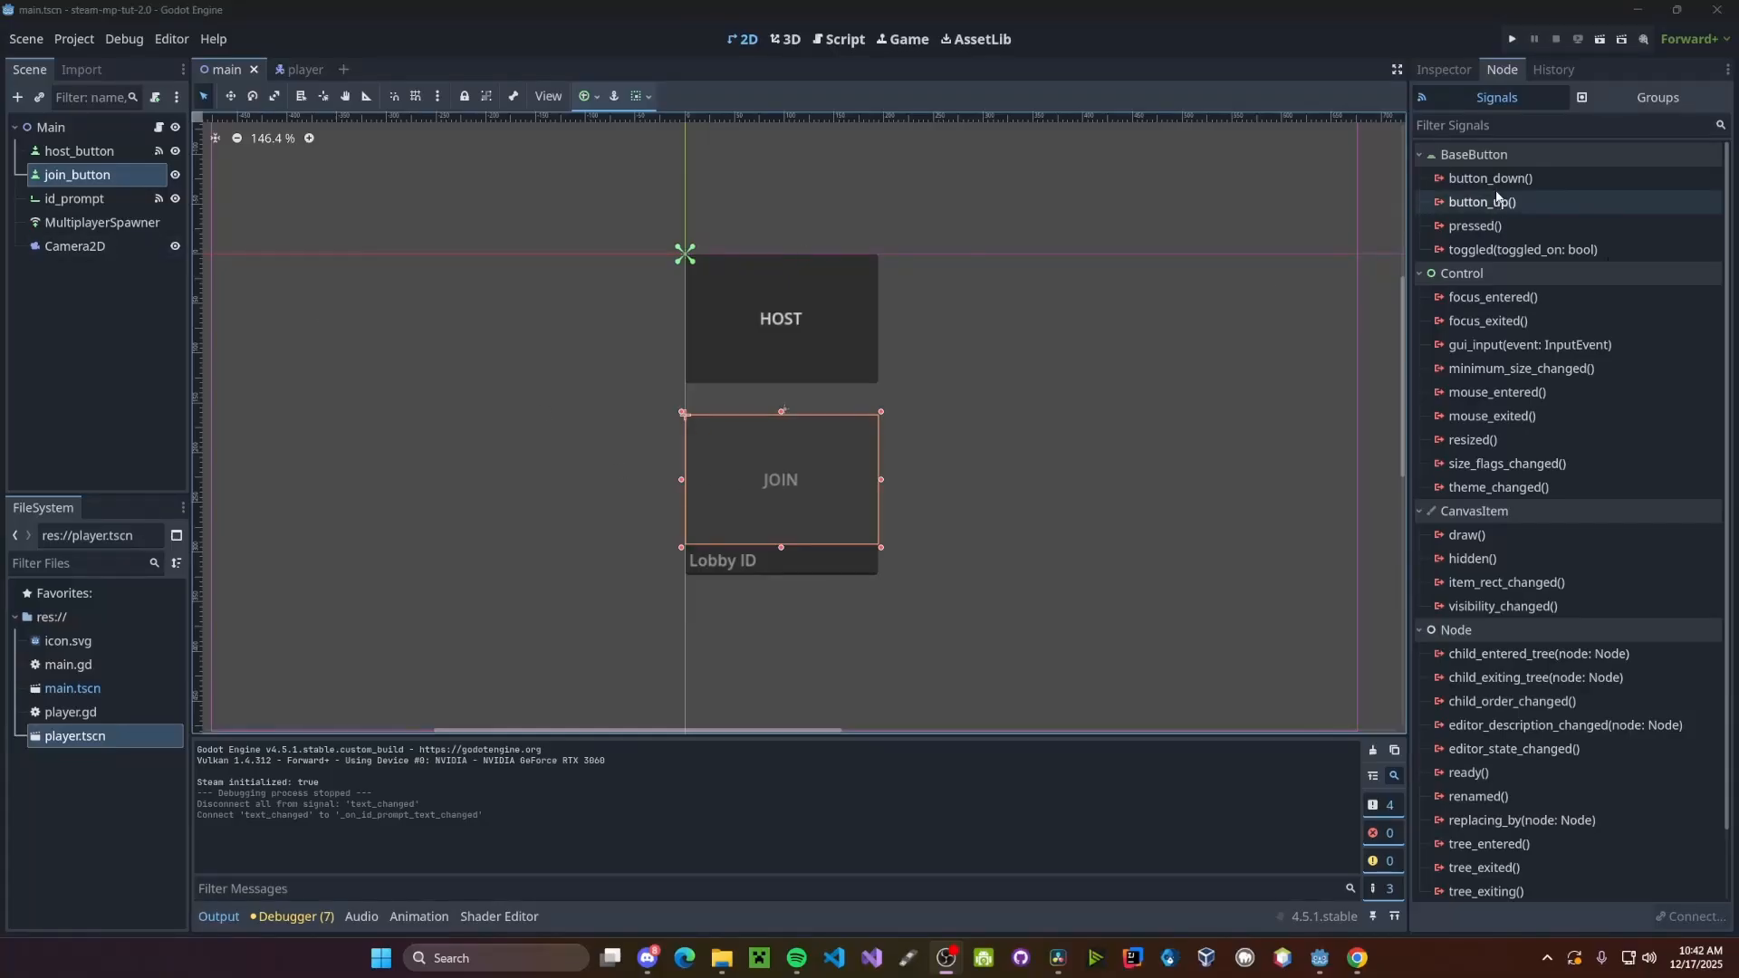
# Connect join_button's pressed signal to a handler calling join_lobby(id_prompt.text.to_int()).
pyautogui.doubleClick(1474, 225)
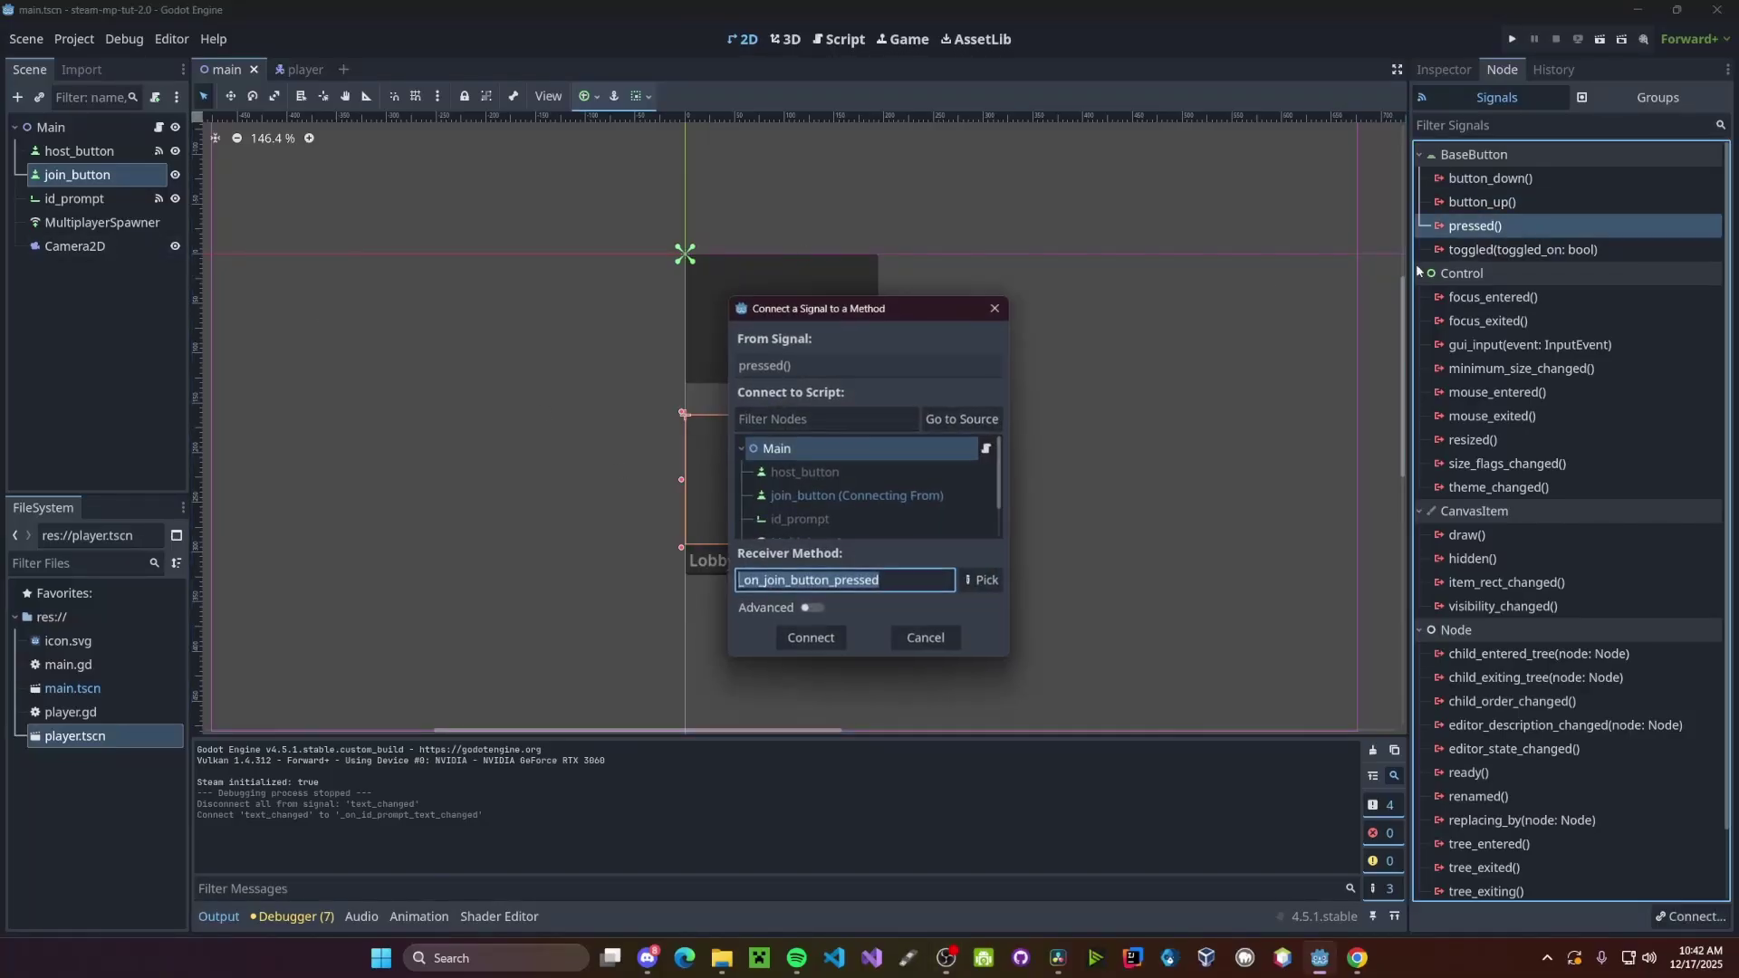
pyautogui.click(810, 638)
pyautogui.moveTo(471, 654); pyautogui.dragTo(855, 651)
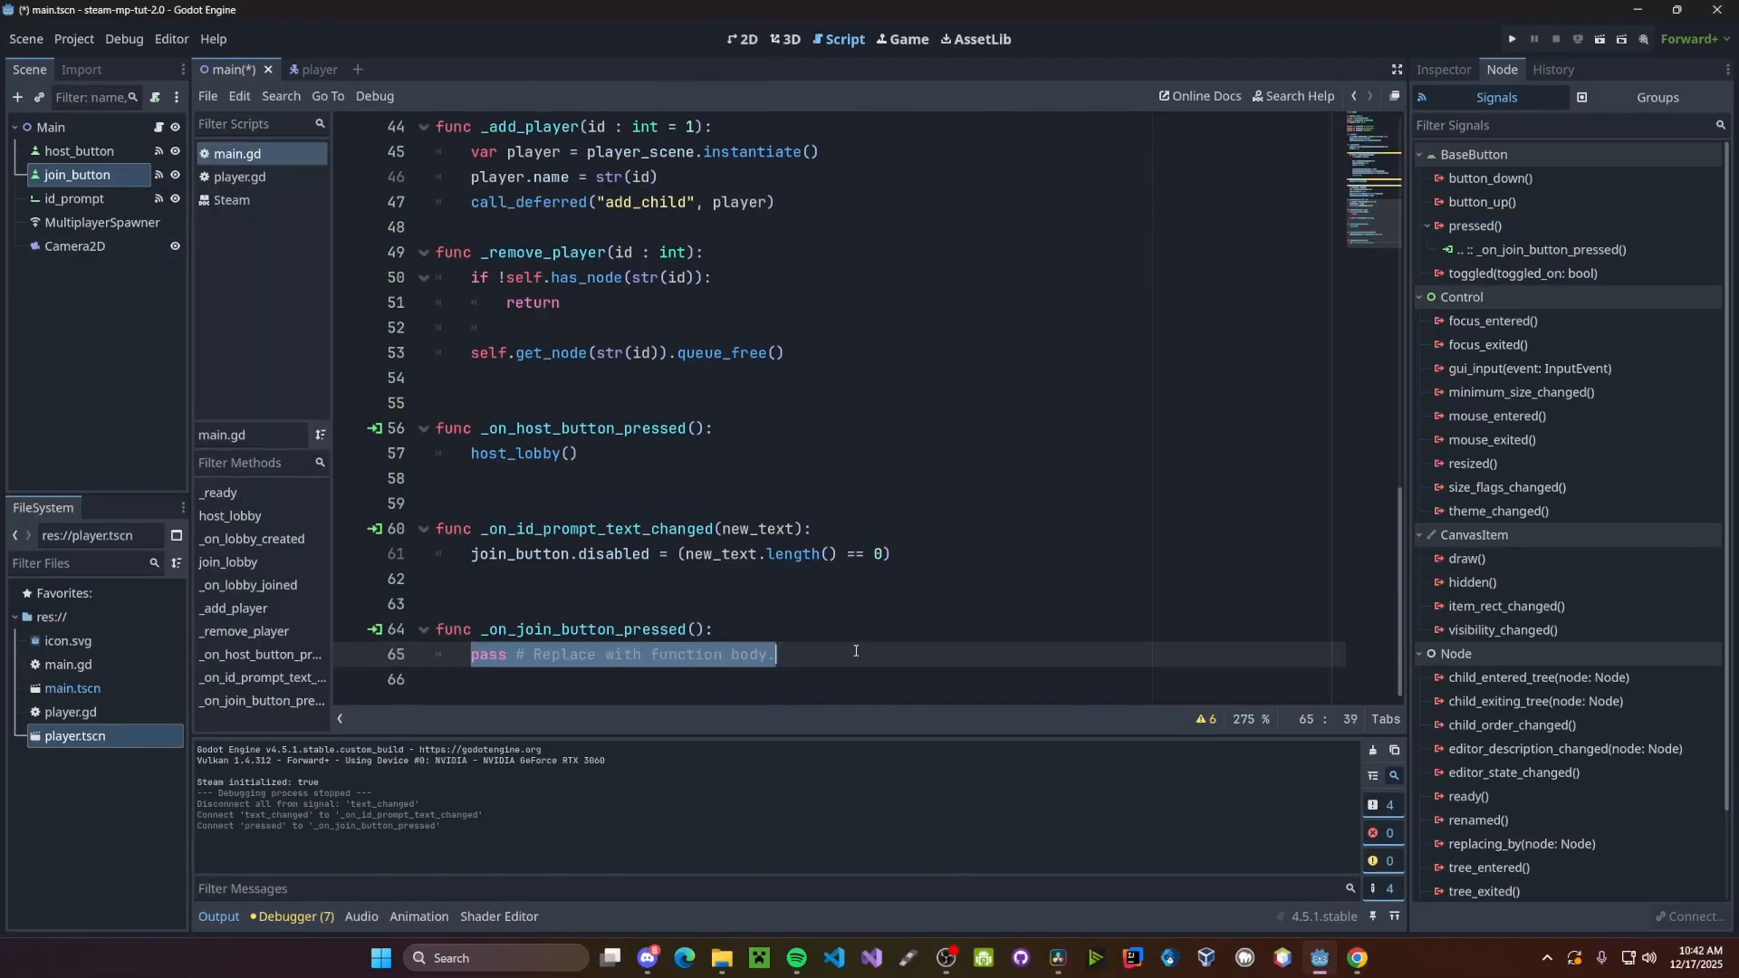
pyautogui.write('joi')
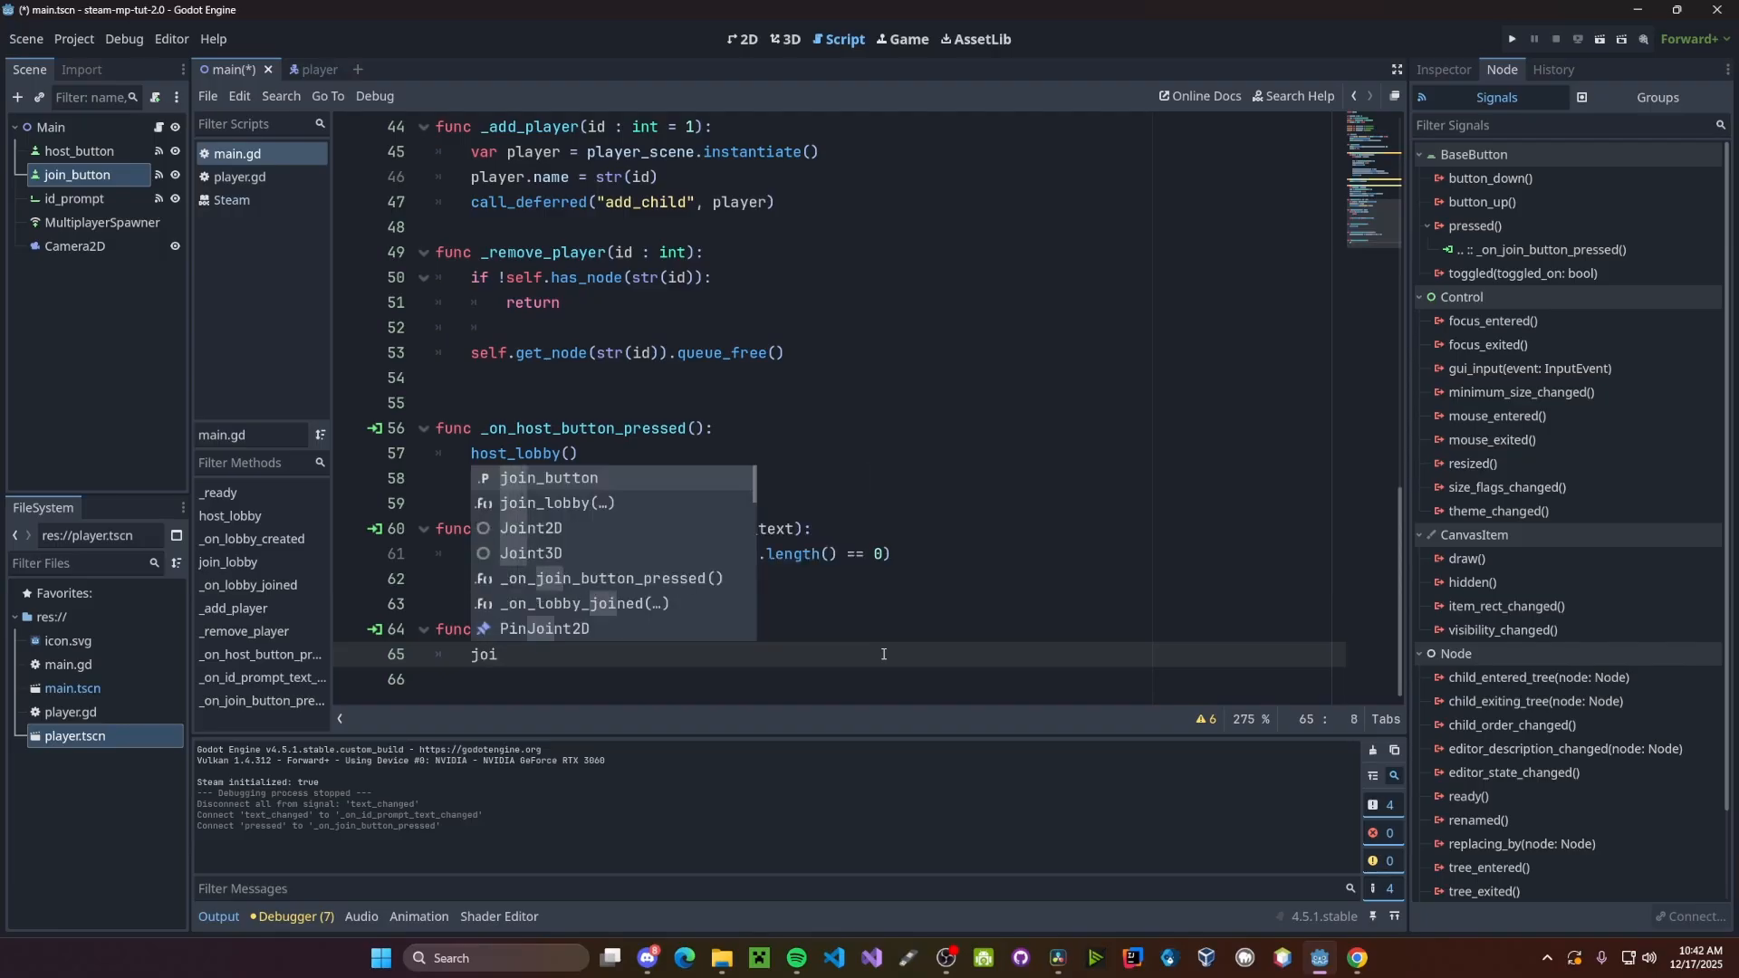
pyautogui.press('Down')
pyautogui.press('Return')
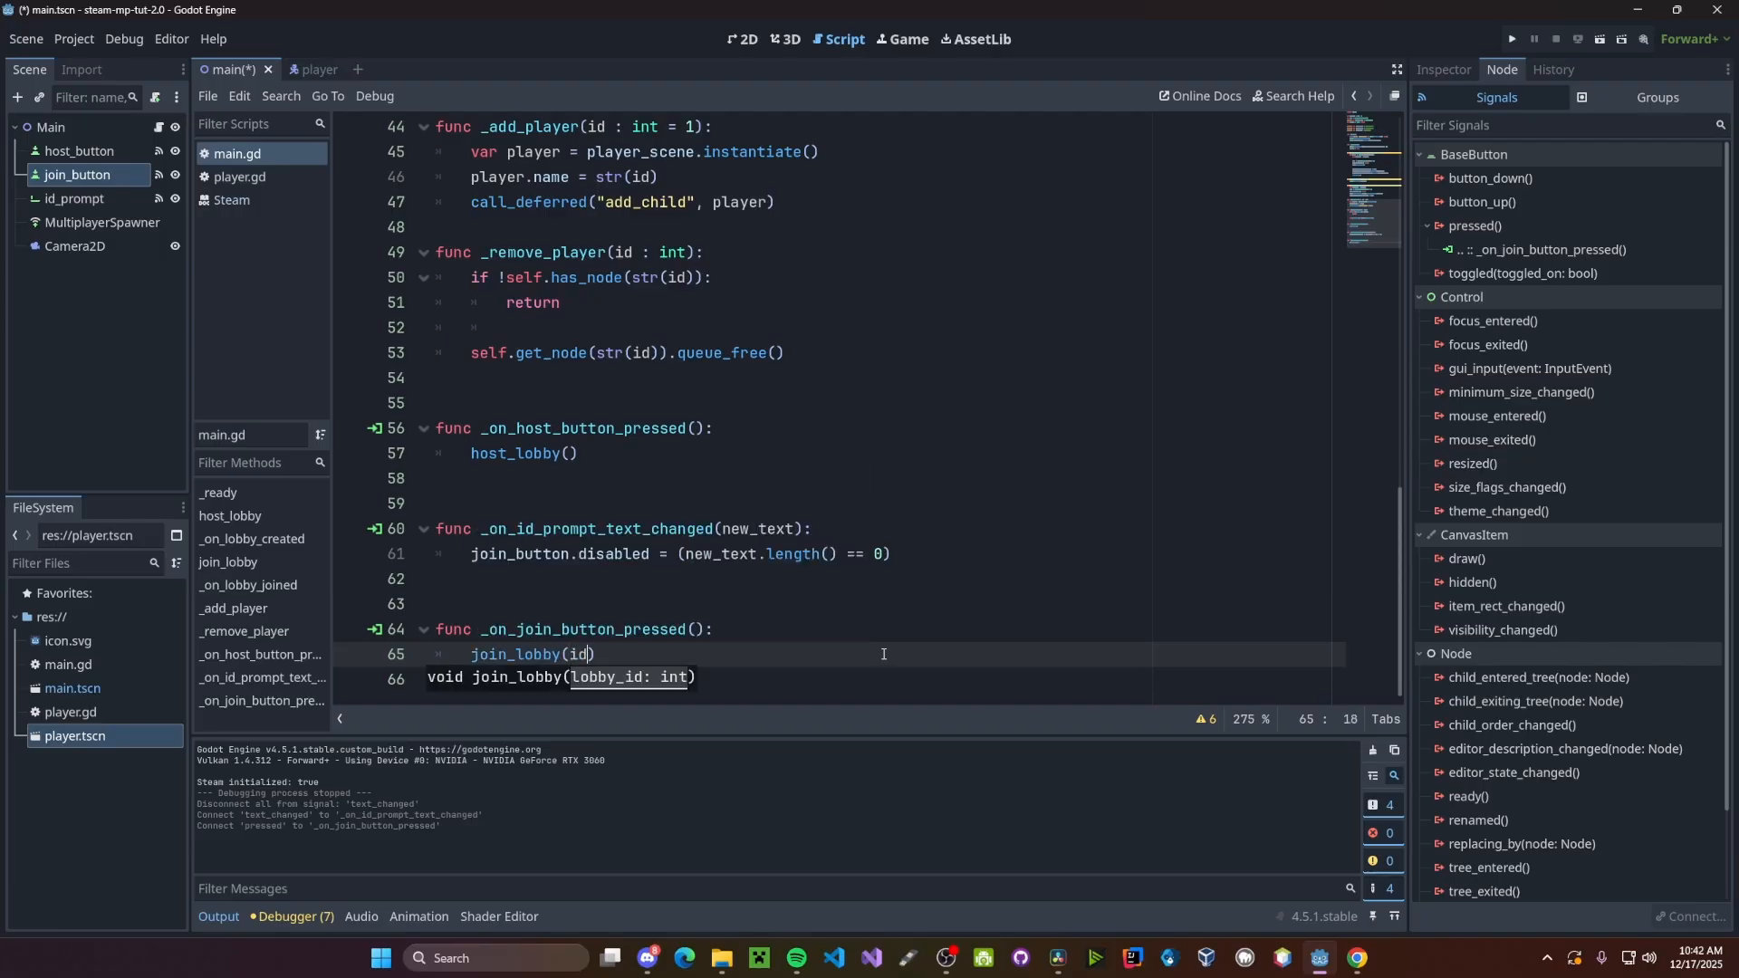
pyautogui.write('id')
pyautogui.press('Return')
pyautogui.write('.t')
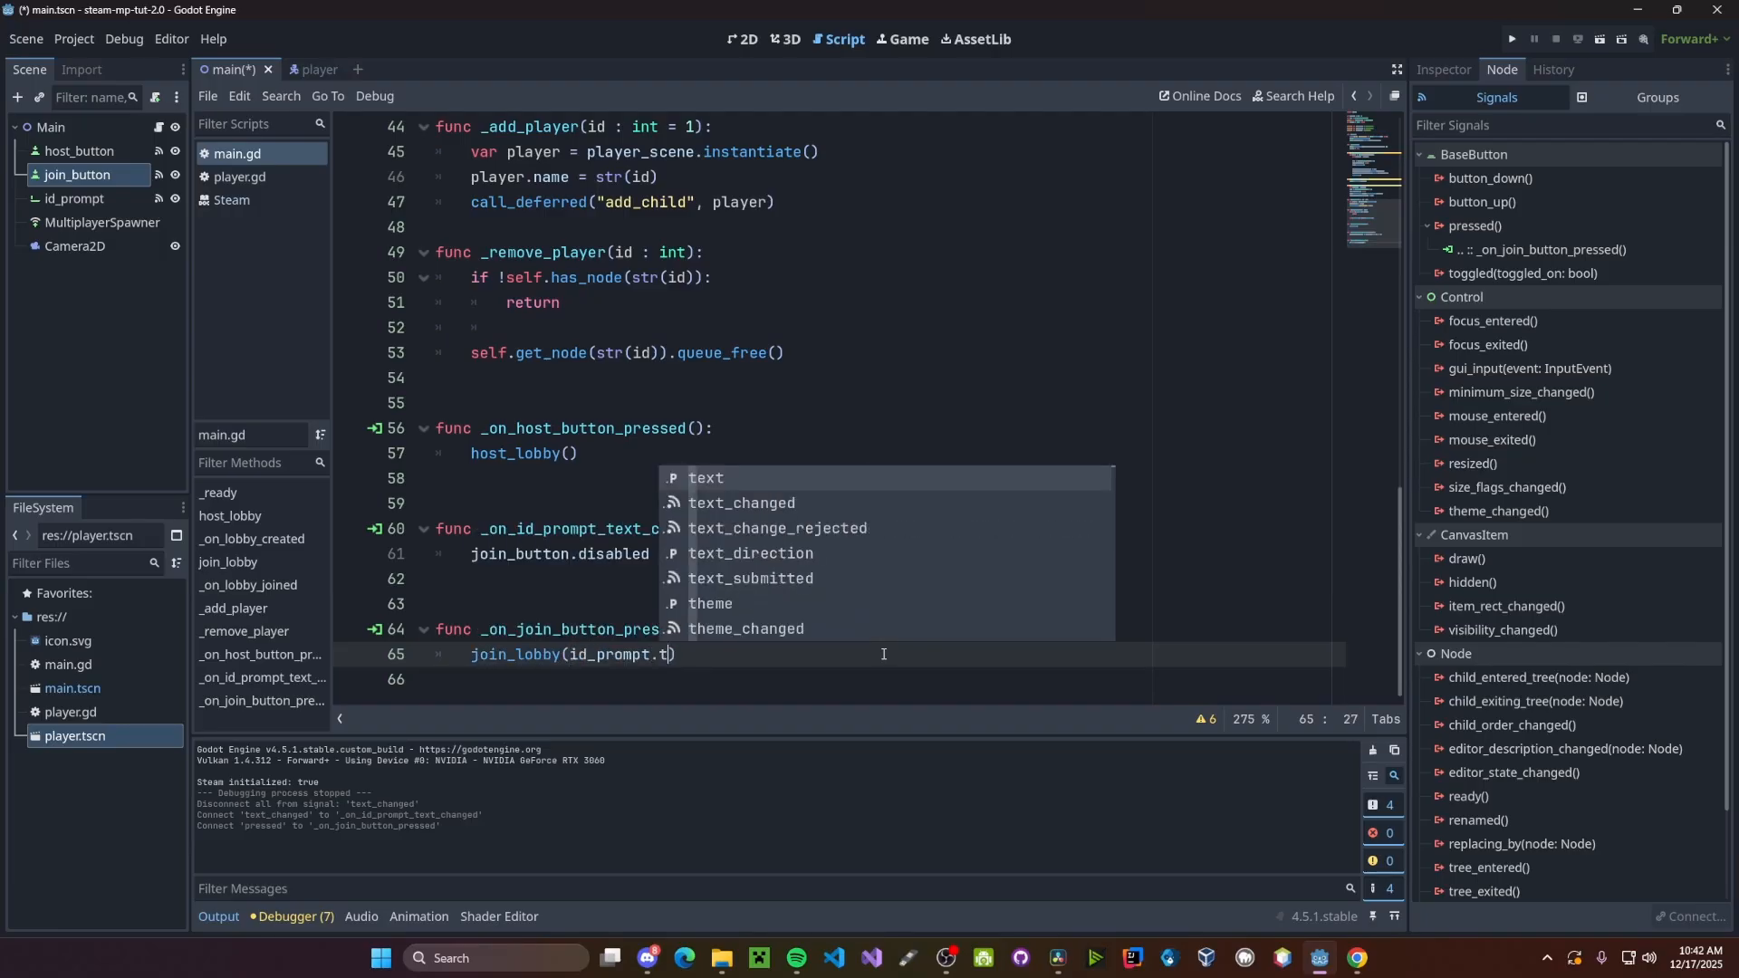
pyautogui.write('ext')
pyautogui.write('.to_int')
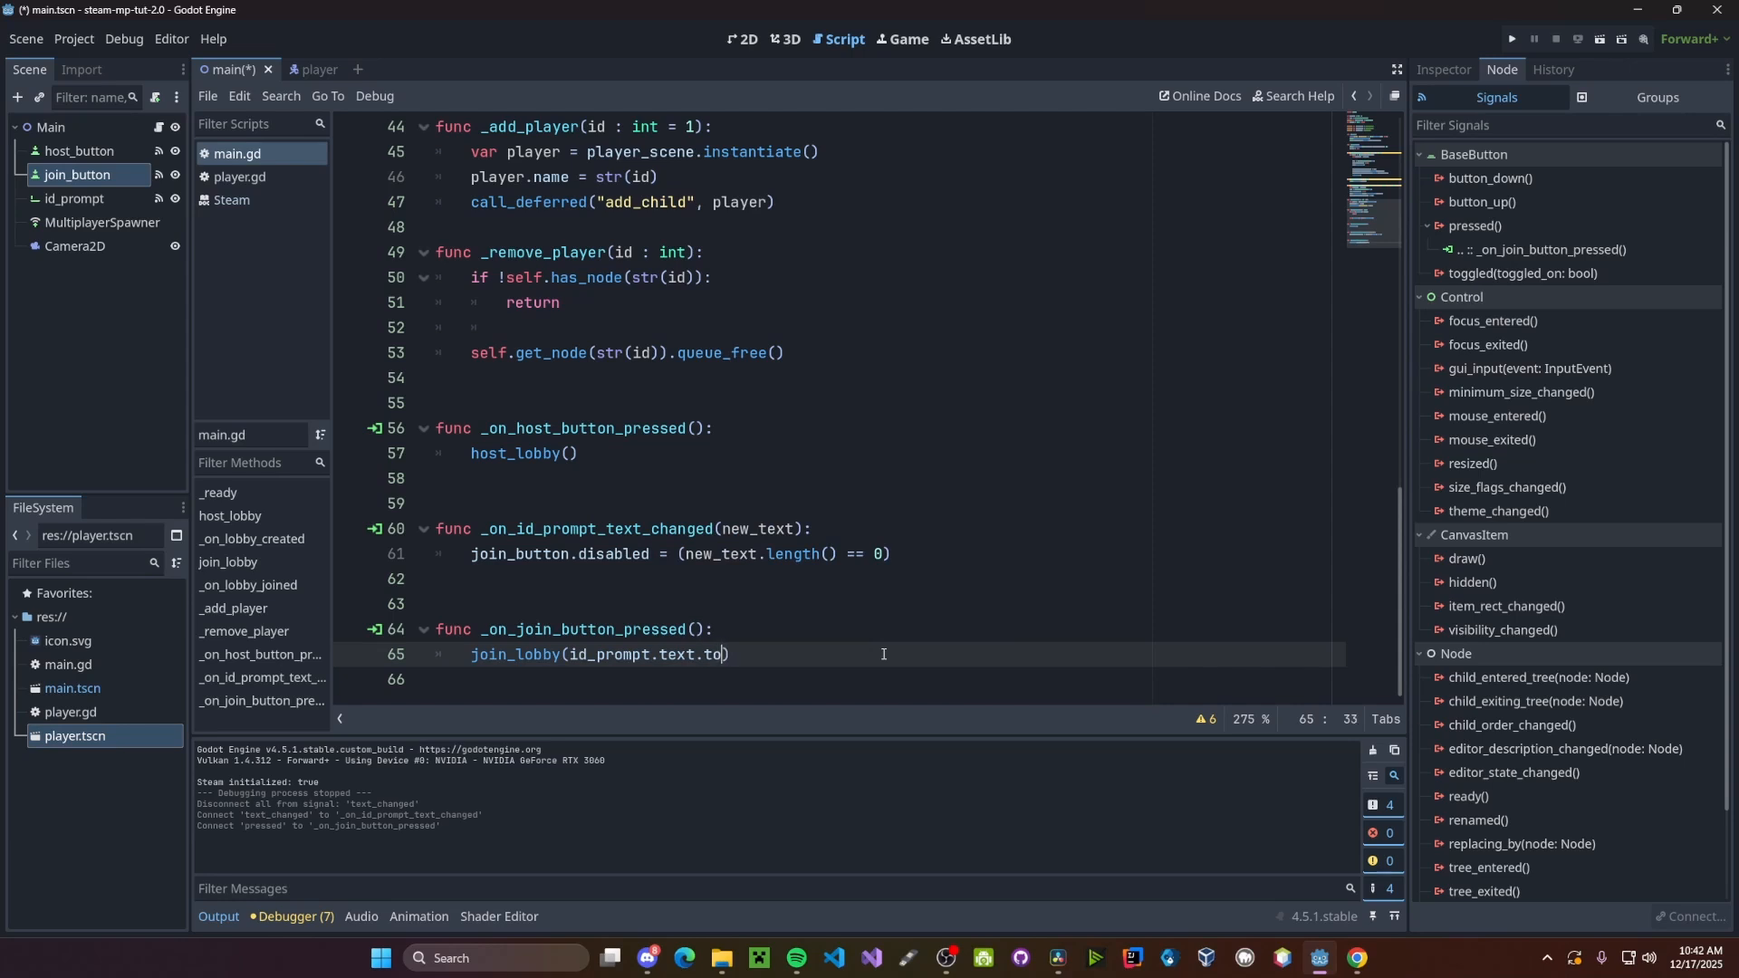
pyautogui.write('()')
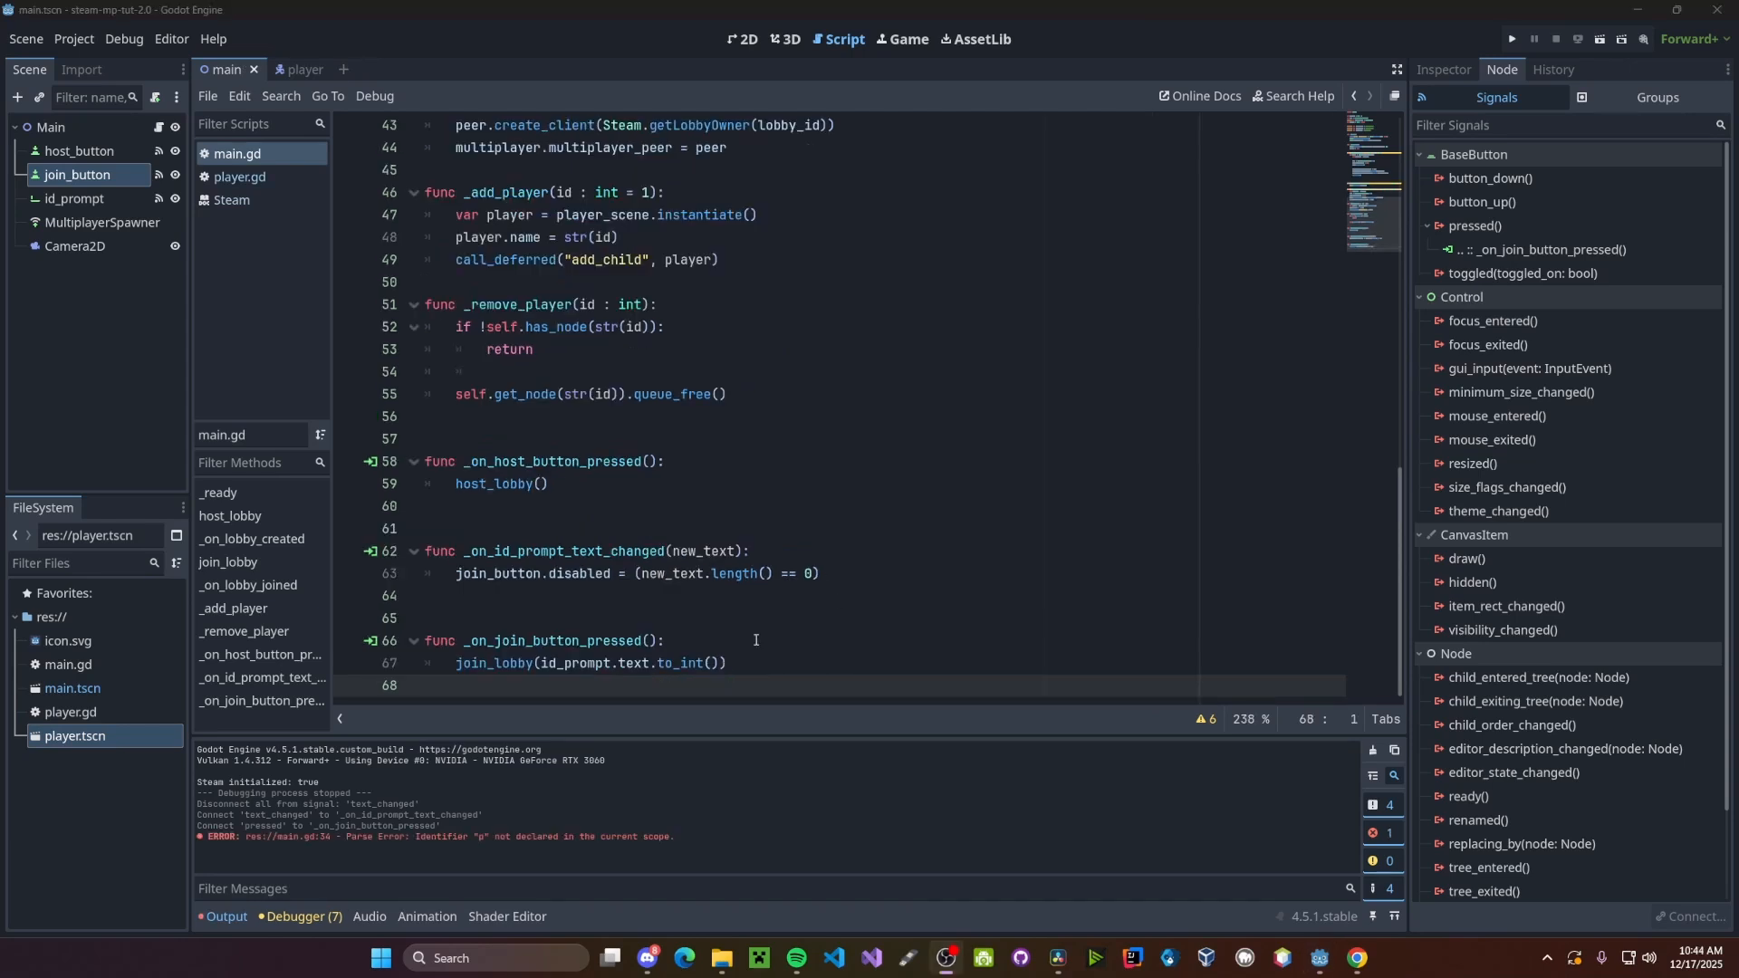
pyautogui.scroll(10, 757, 666)
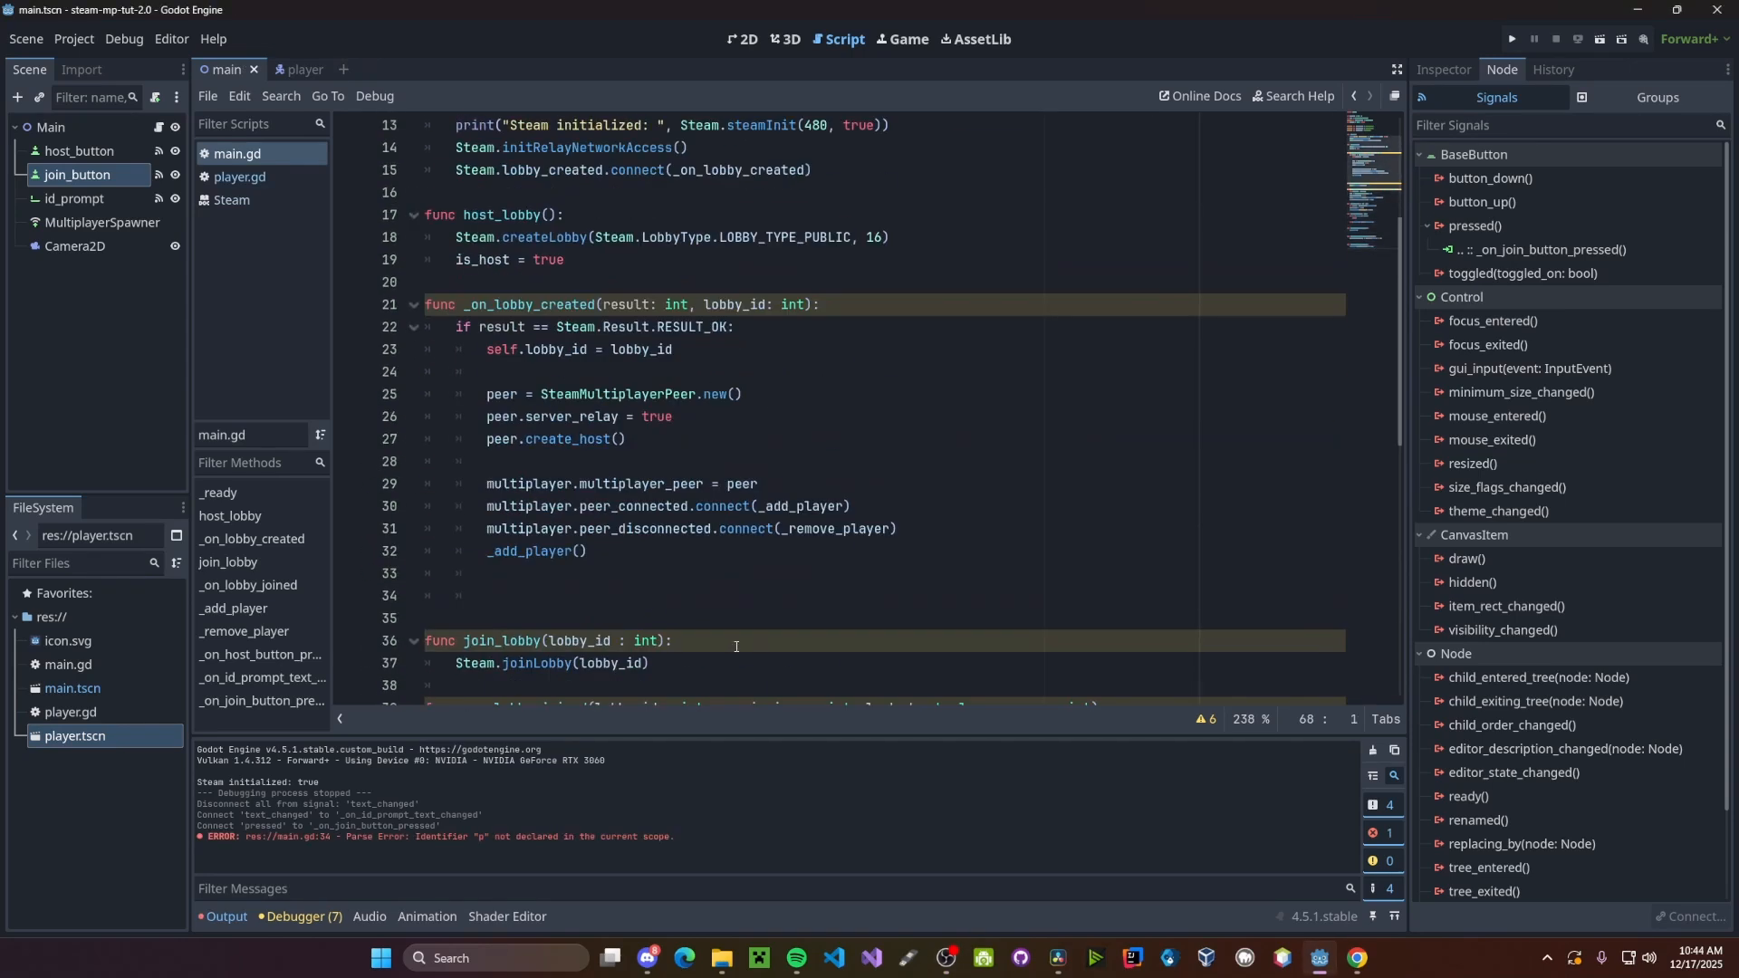
# Add print("Lobby created, lobby id: ", lobby_id) to _on_lobby_created.
pyautogui.click(514, 594)
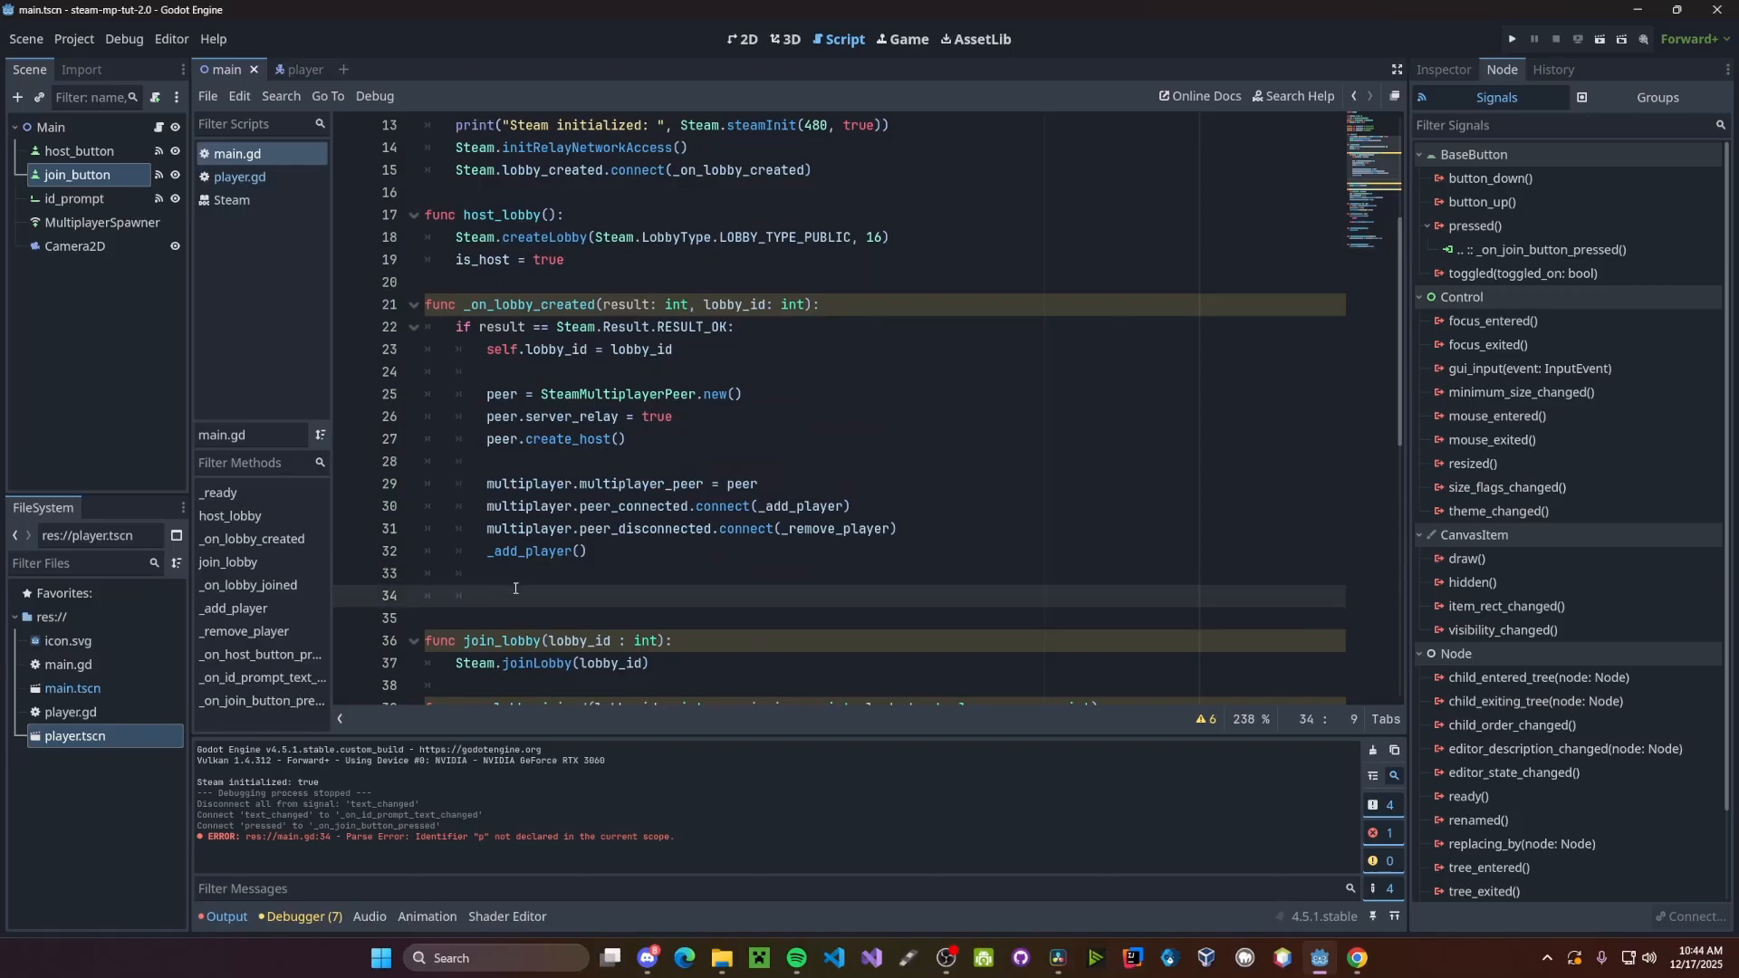
pyautogui.write('print("L')
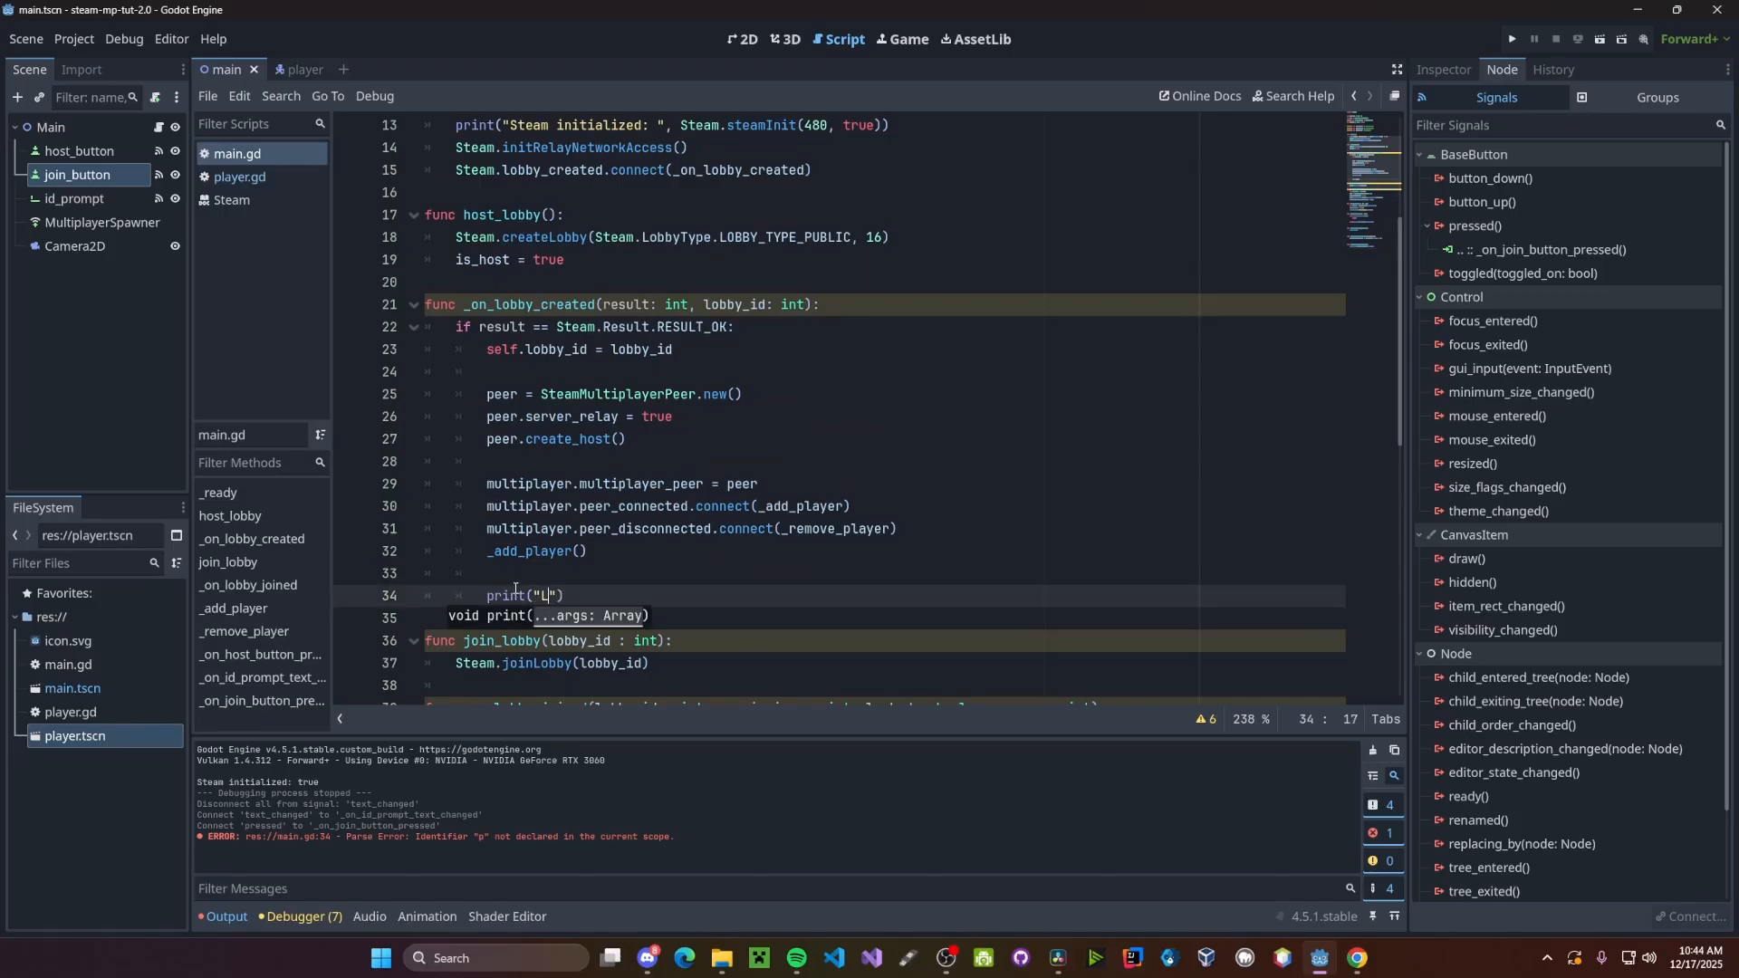
pyautogui.write('obby creat')
pyautogui.write('ed, lobby io')
pyautogui.write(': ')
pyautogui.write(', lobby')
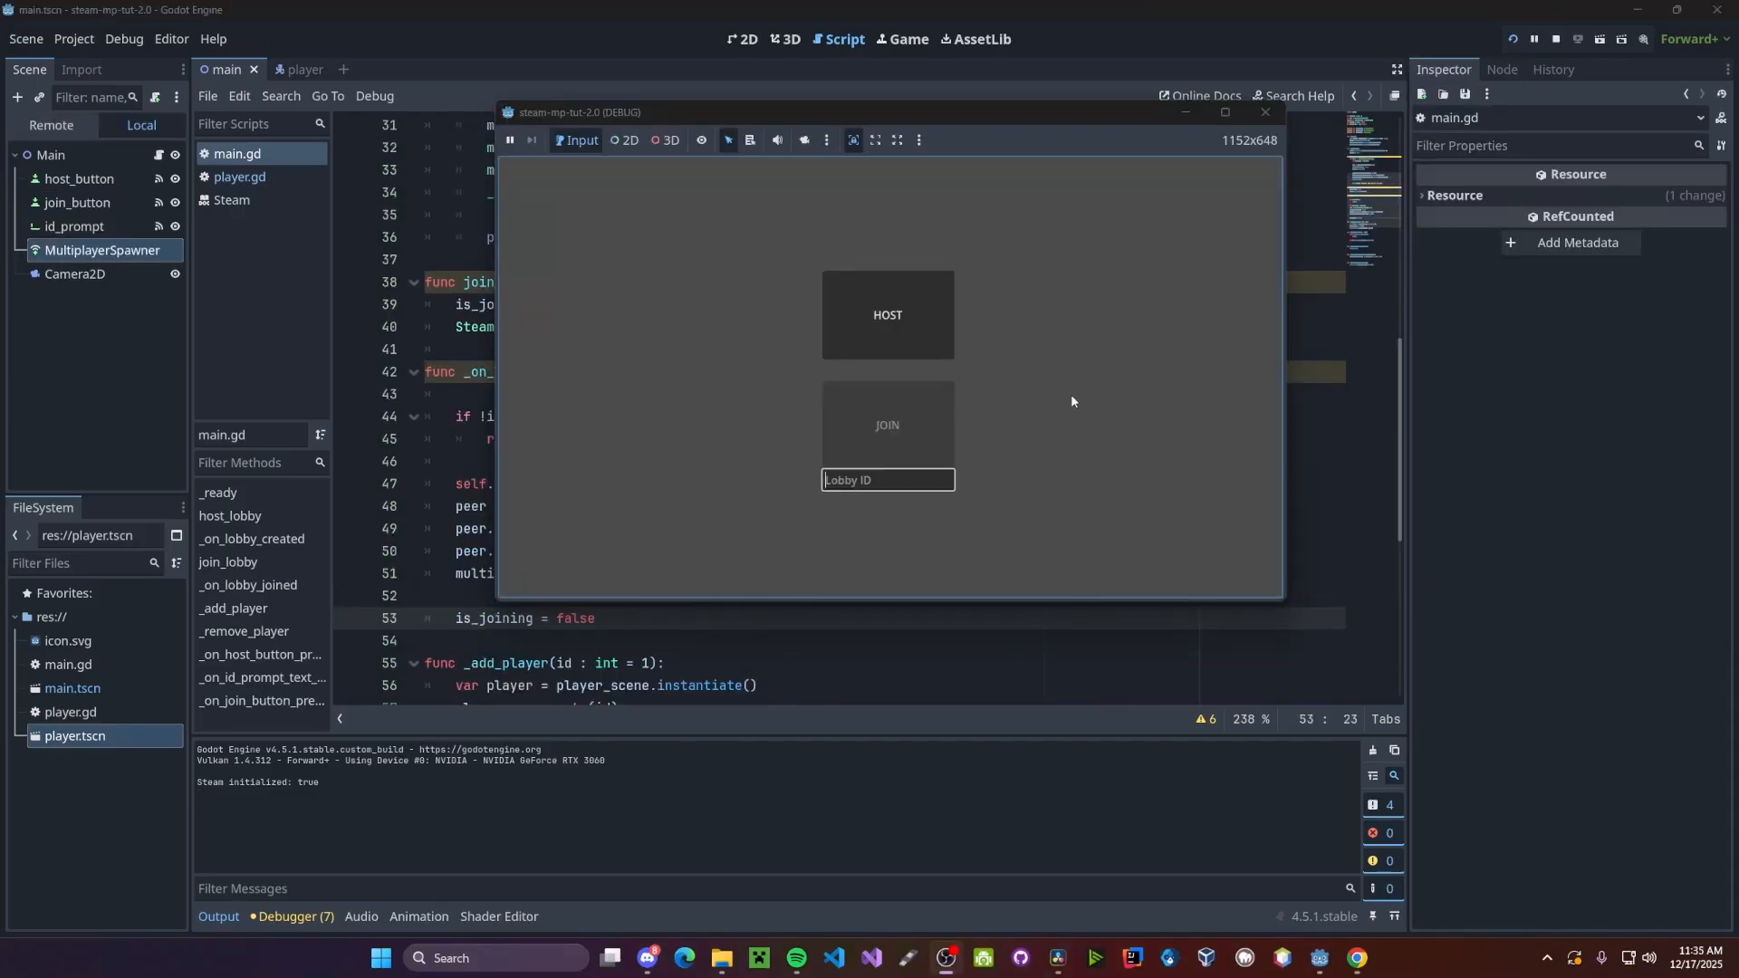
# Paste the lobby ID, join the lobby and move the local player with arrow keys.
pyautogui.hotkey('ctrl', 'v')
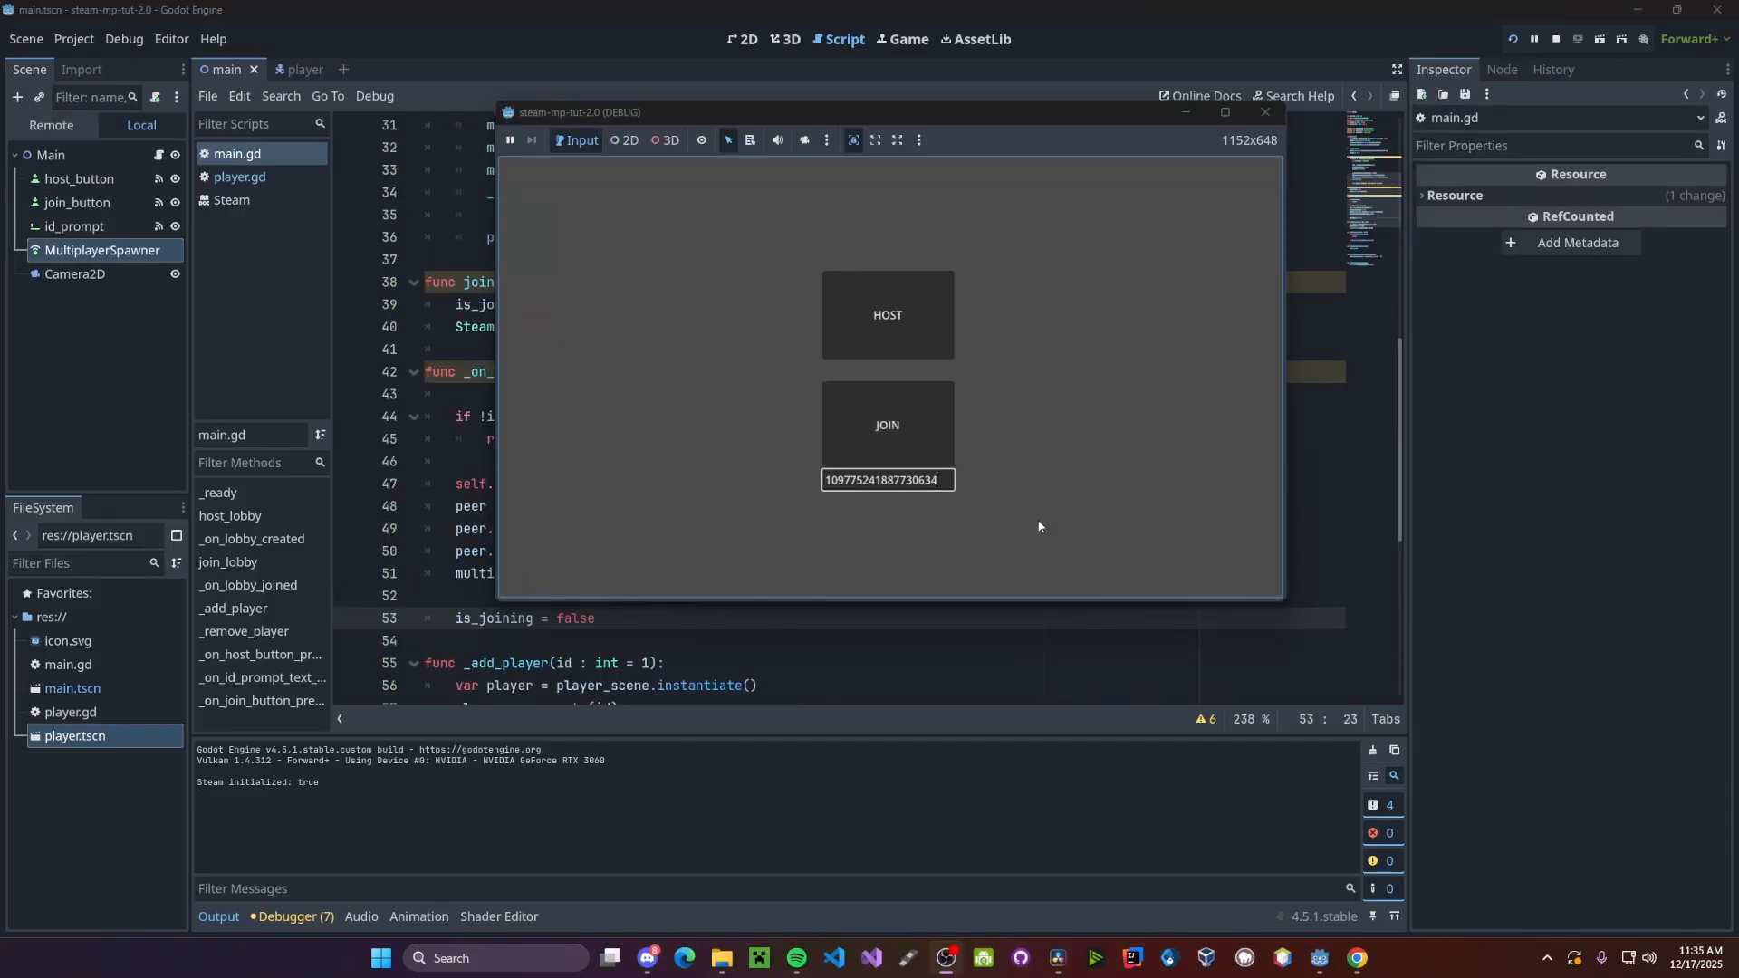
pyautogui.click(915, 428)
pyautogui.click(914, 428)
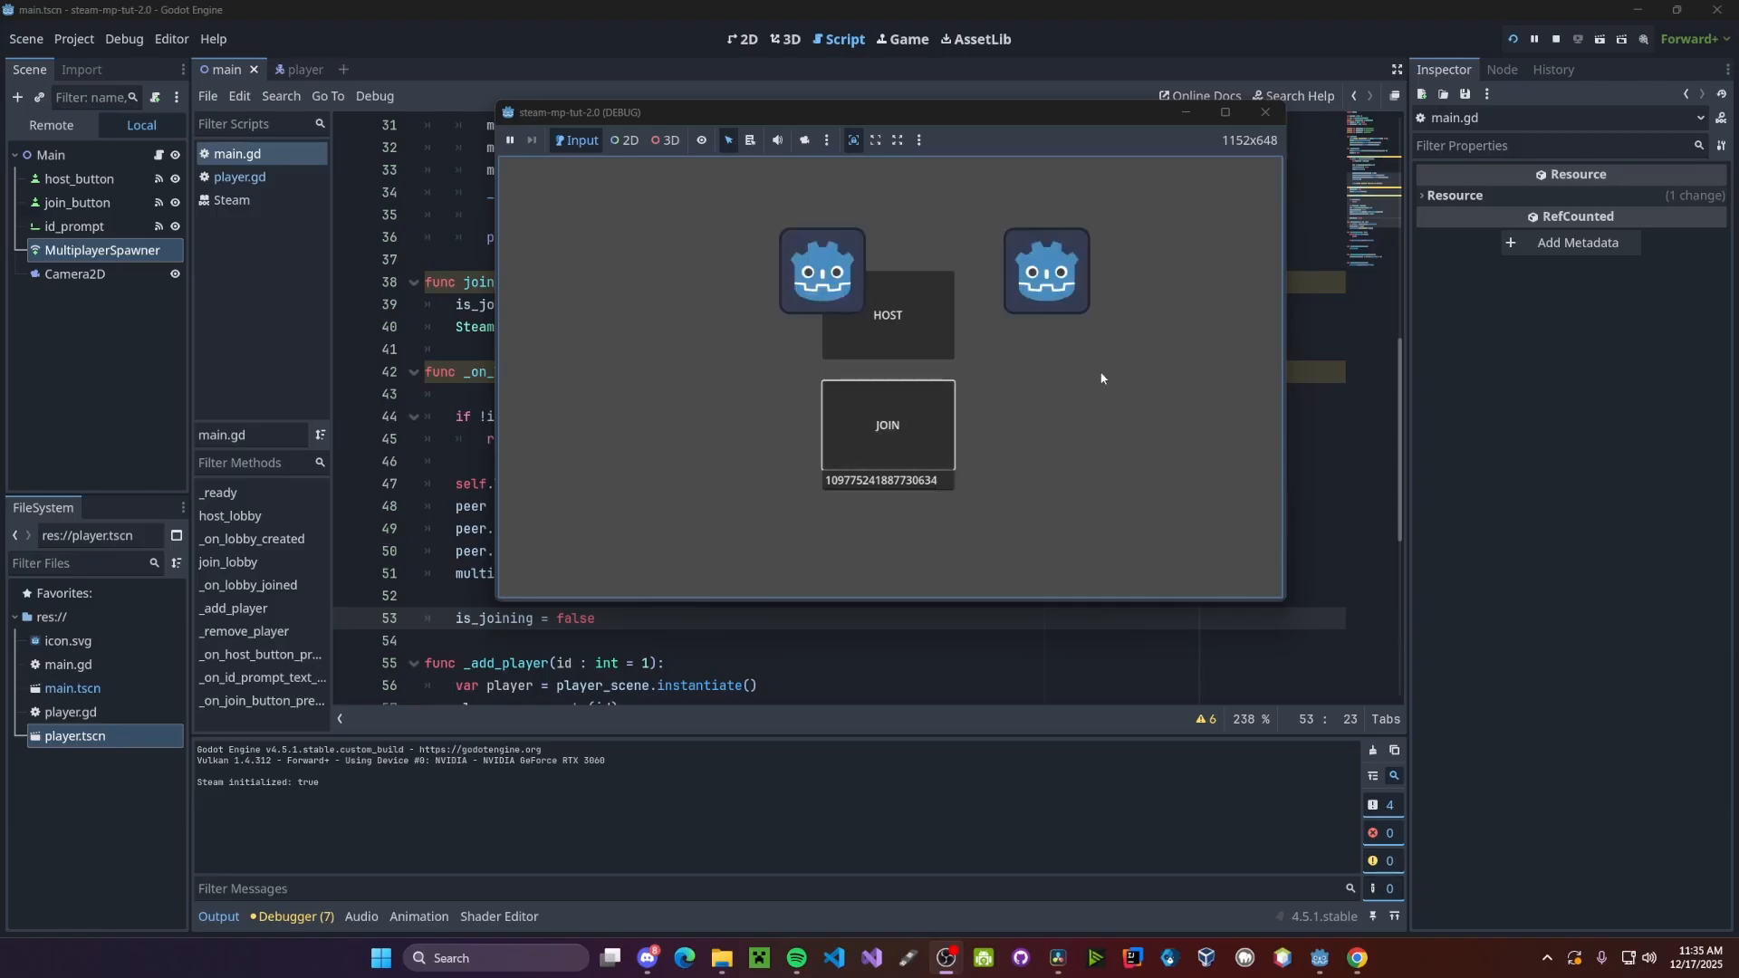
pyautogui.press('Up')
pyautogui.press('Left')
pyautogui.press('Left')
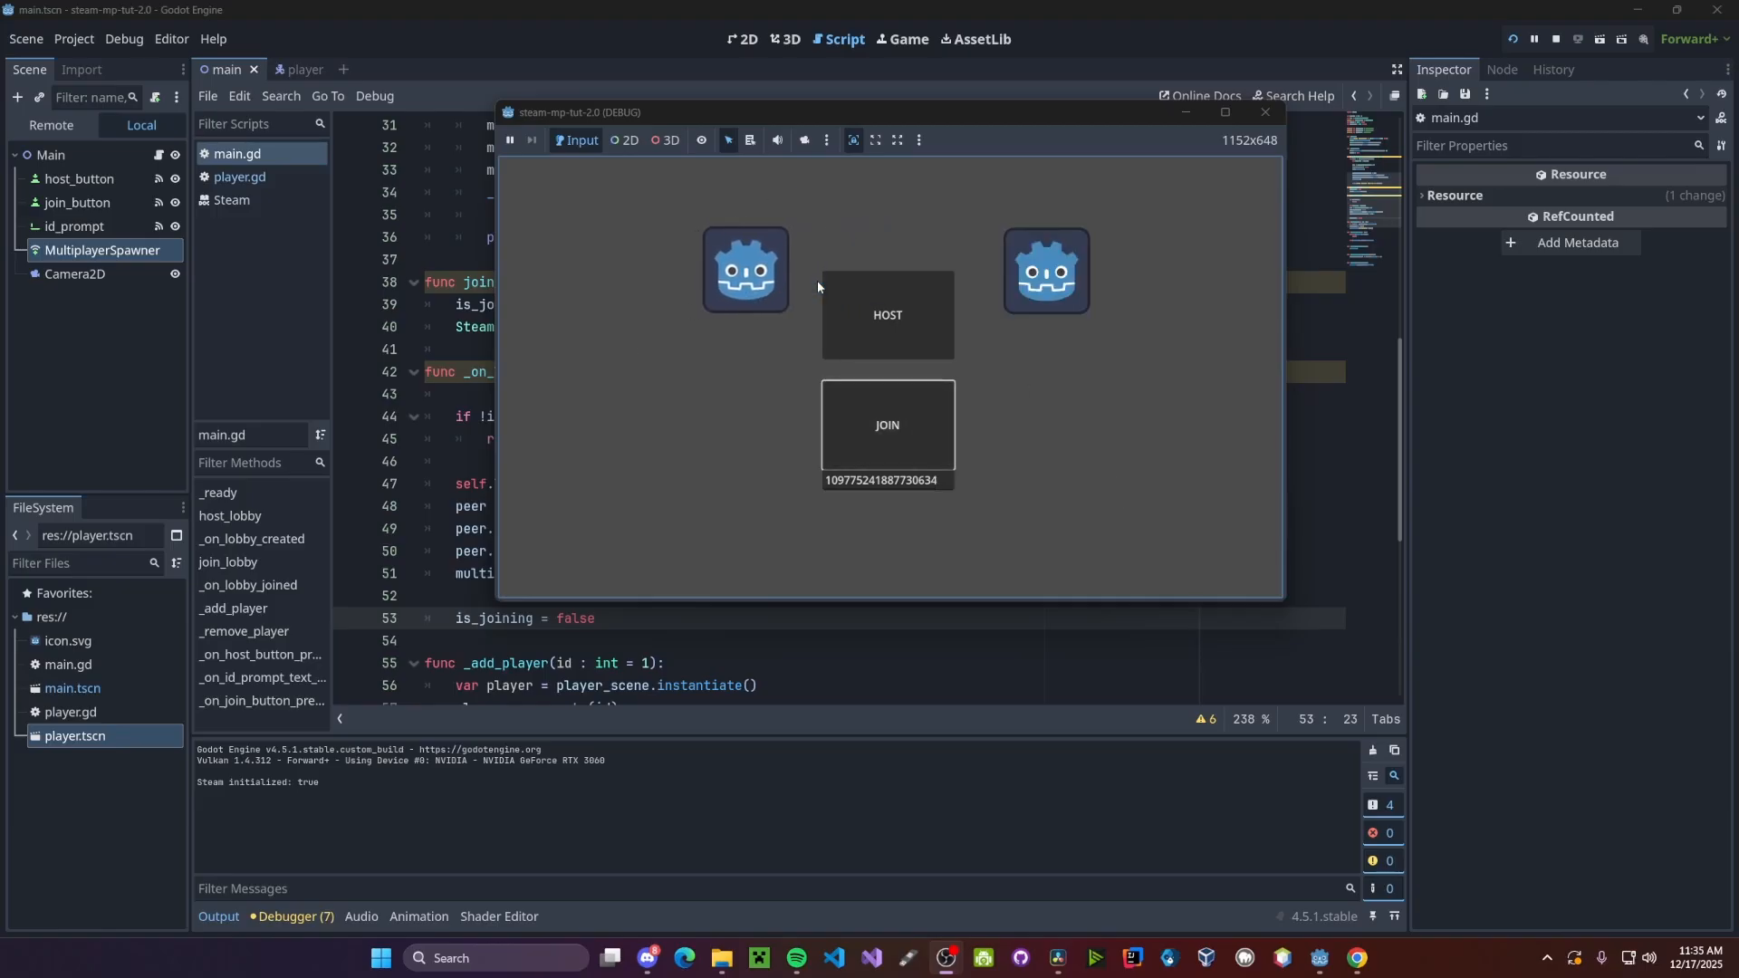